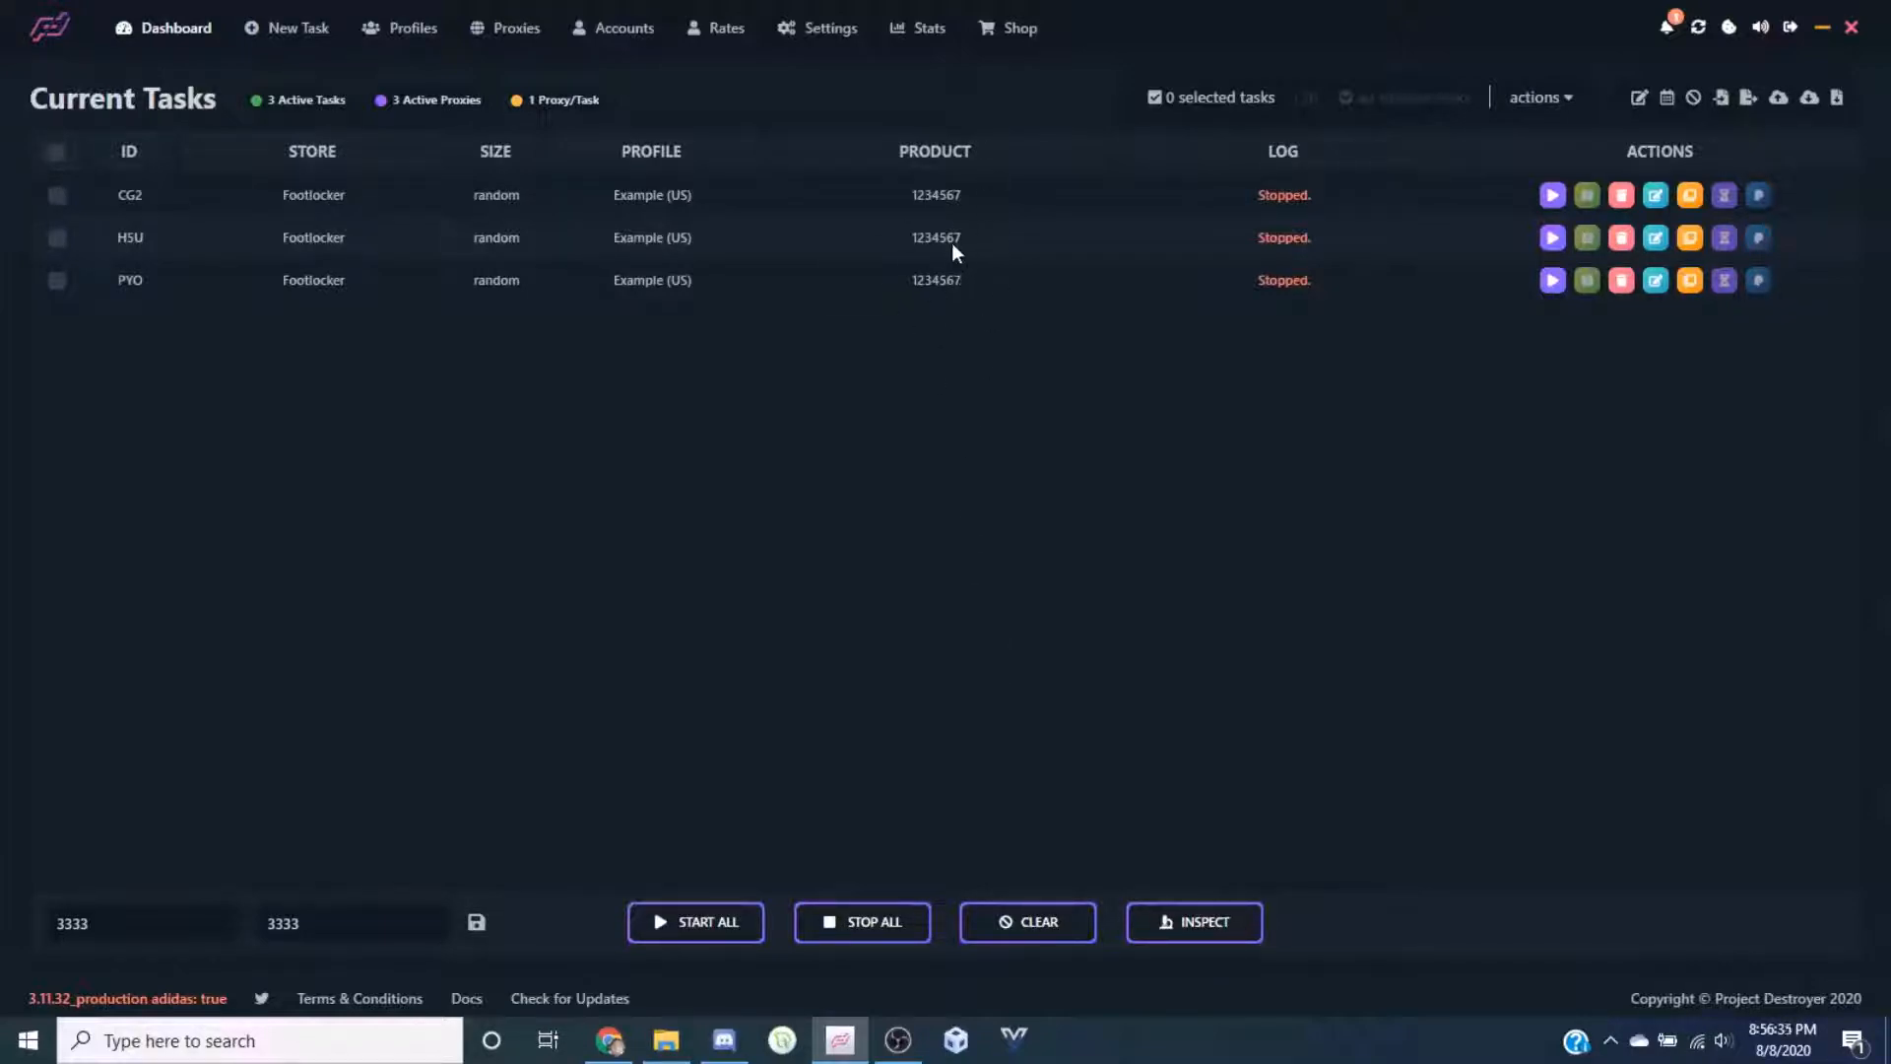
Start and stop the CG2 task, then delete it from the task list
click(1556, 196)
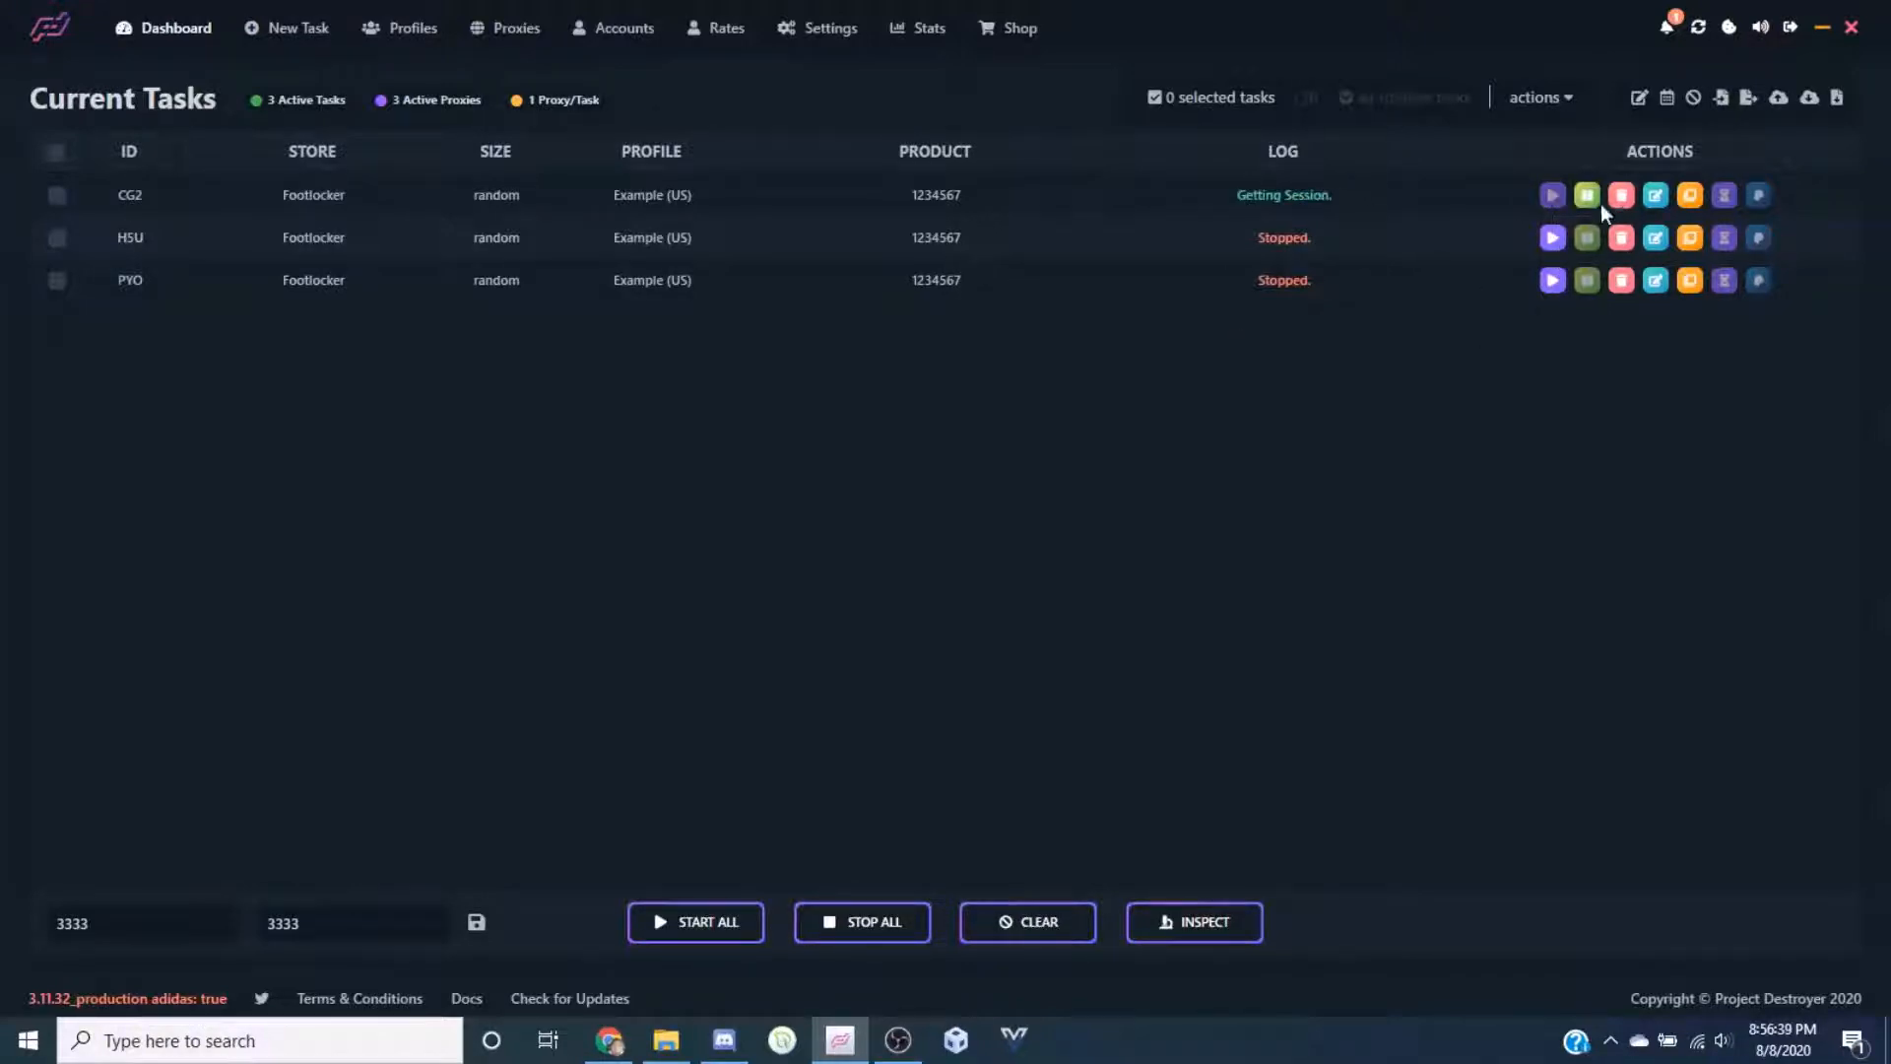
click(1584, 195)
click(1621, 195)
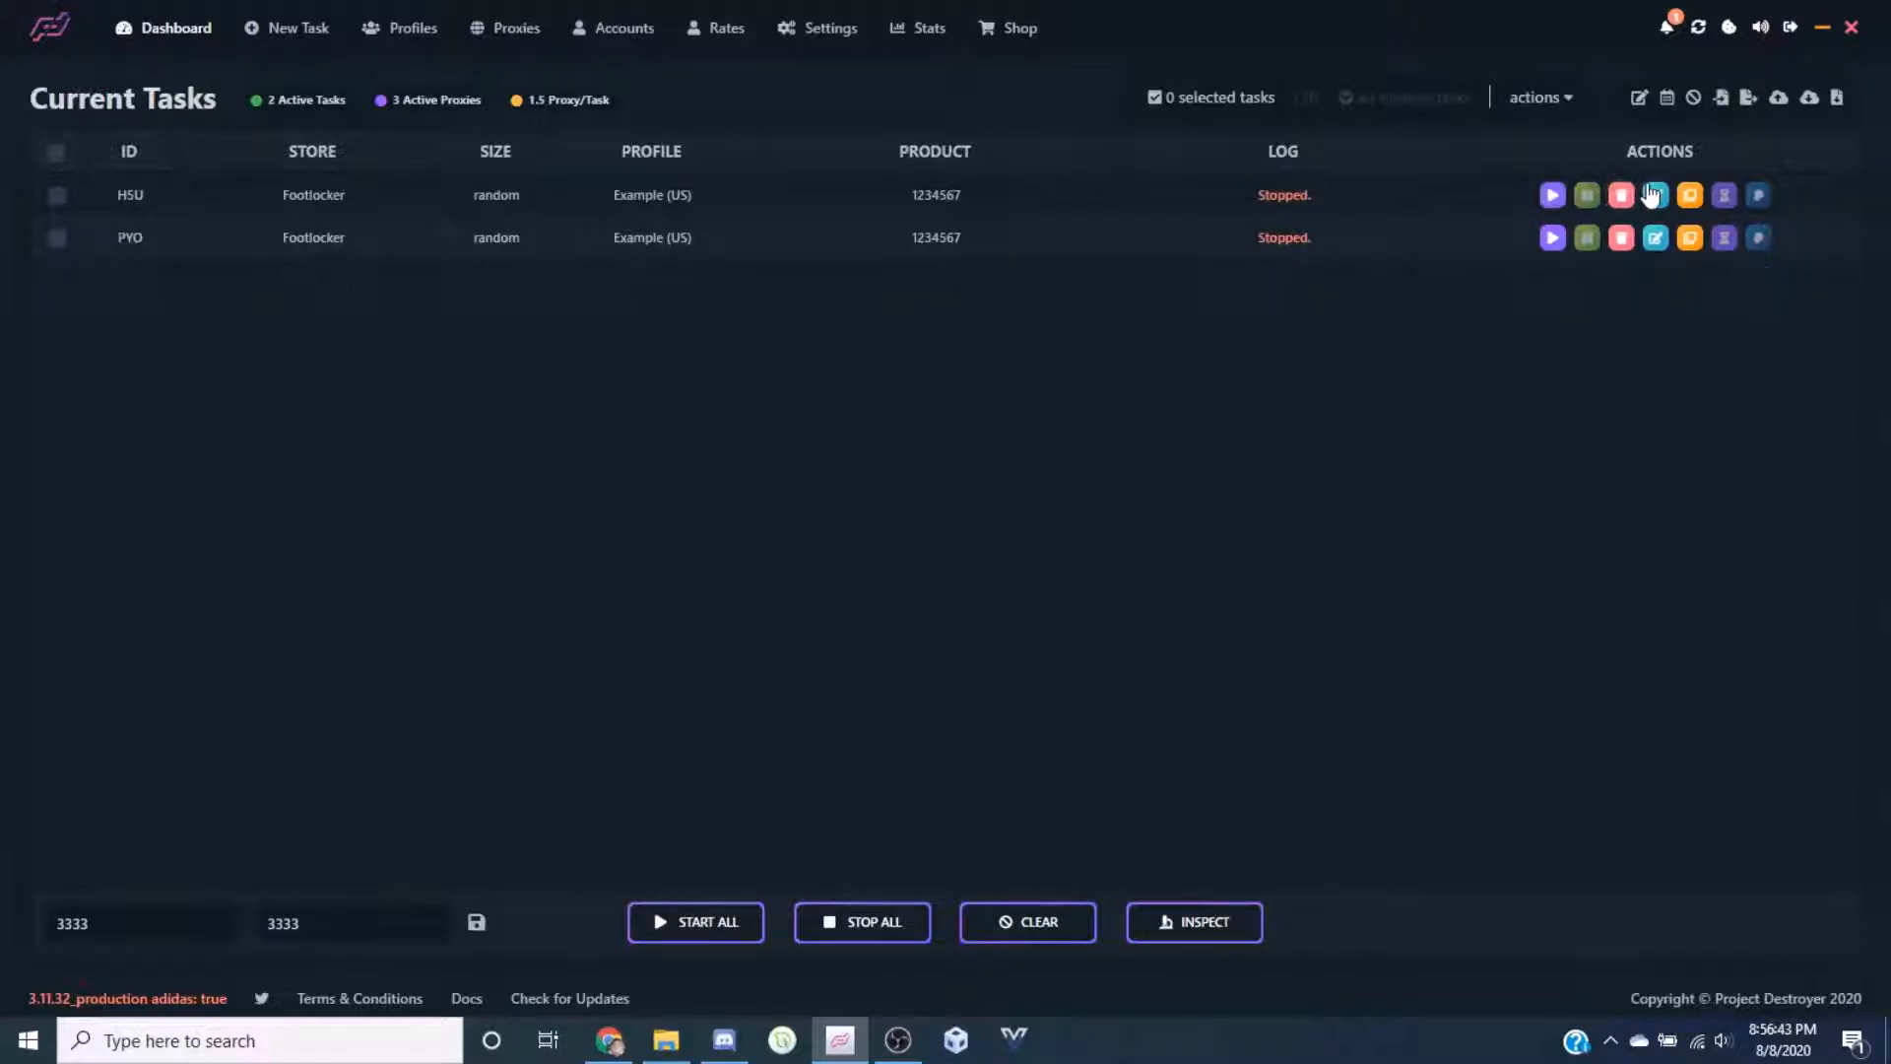
Open the HSU task's settings and keep Footlocker store, RANDOM size and SKU mode
click(1652, 195)
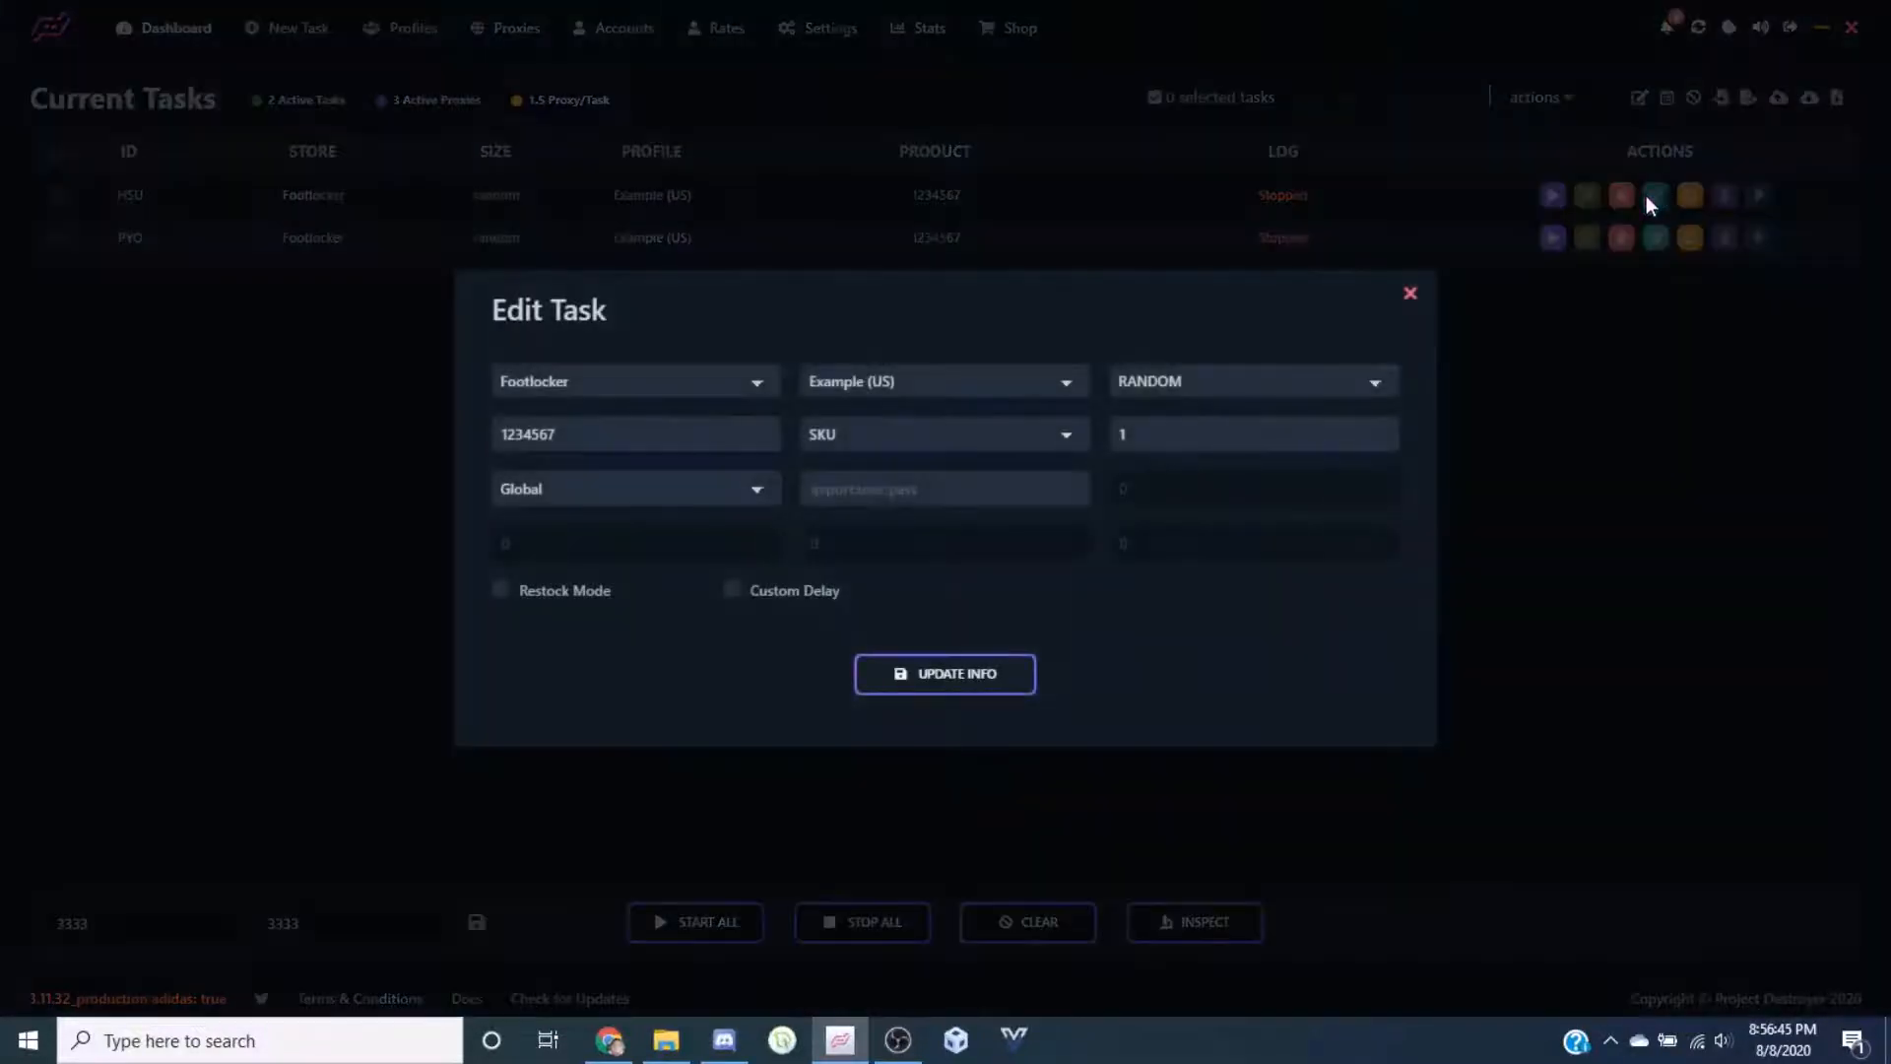
click(607, 399)
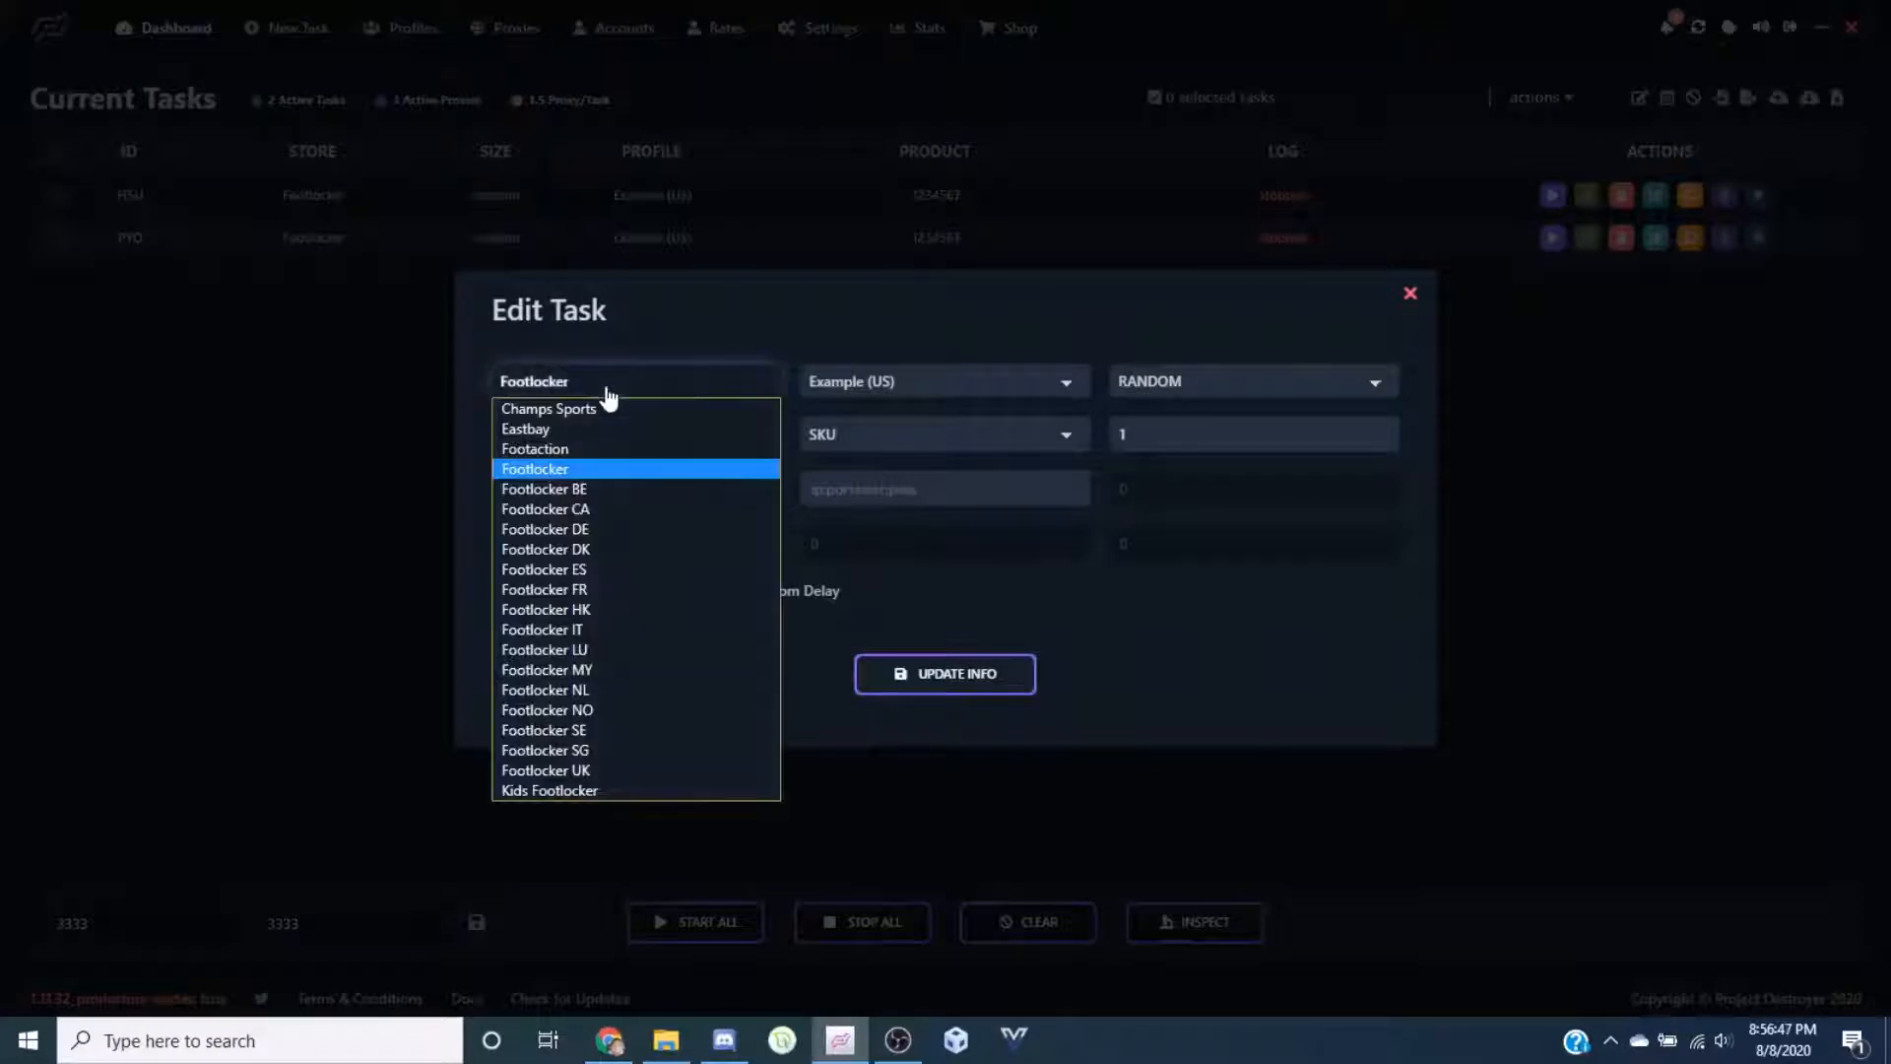
click(607, 394)
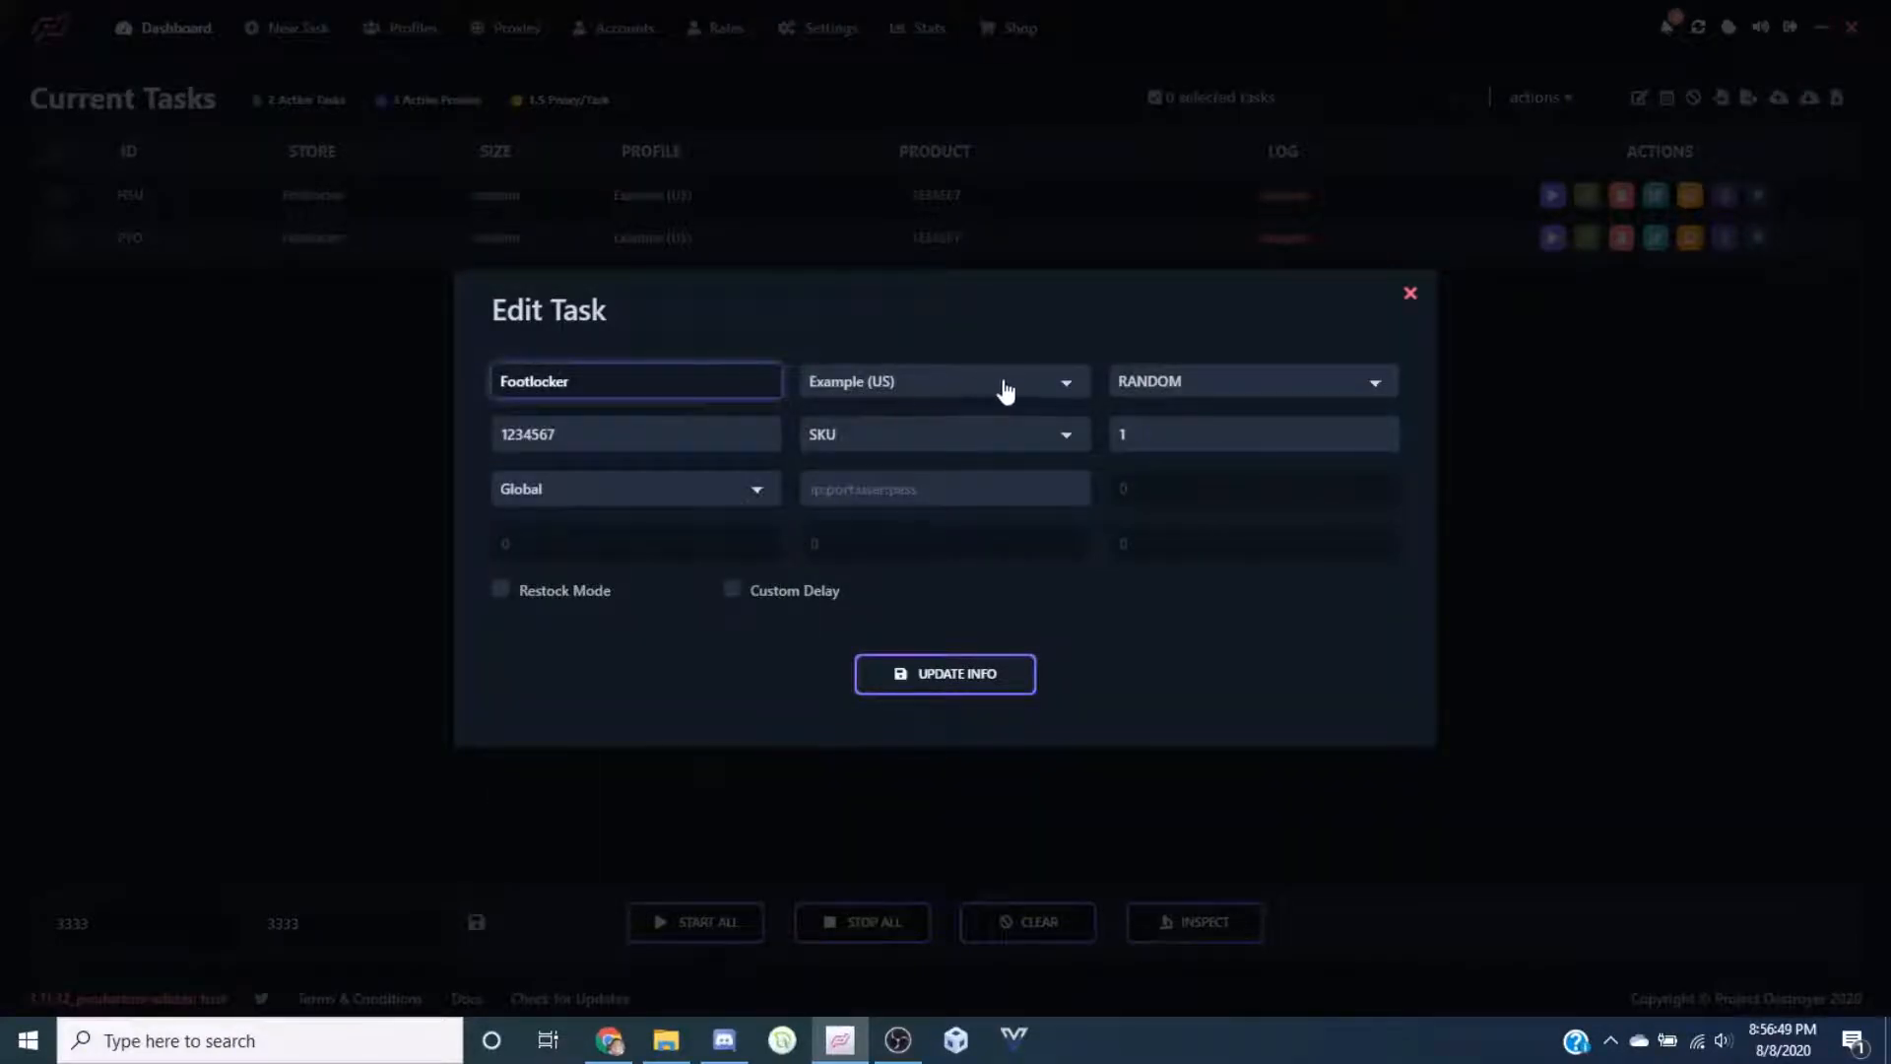
click(1181, 389)
click(1240, 399)
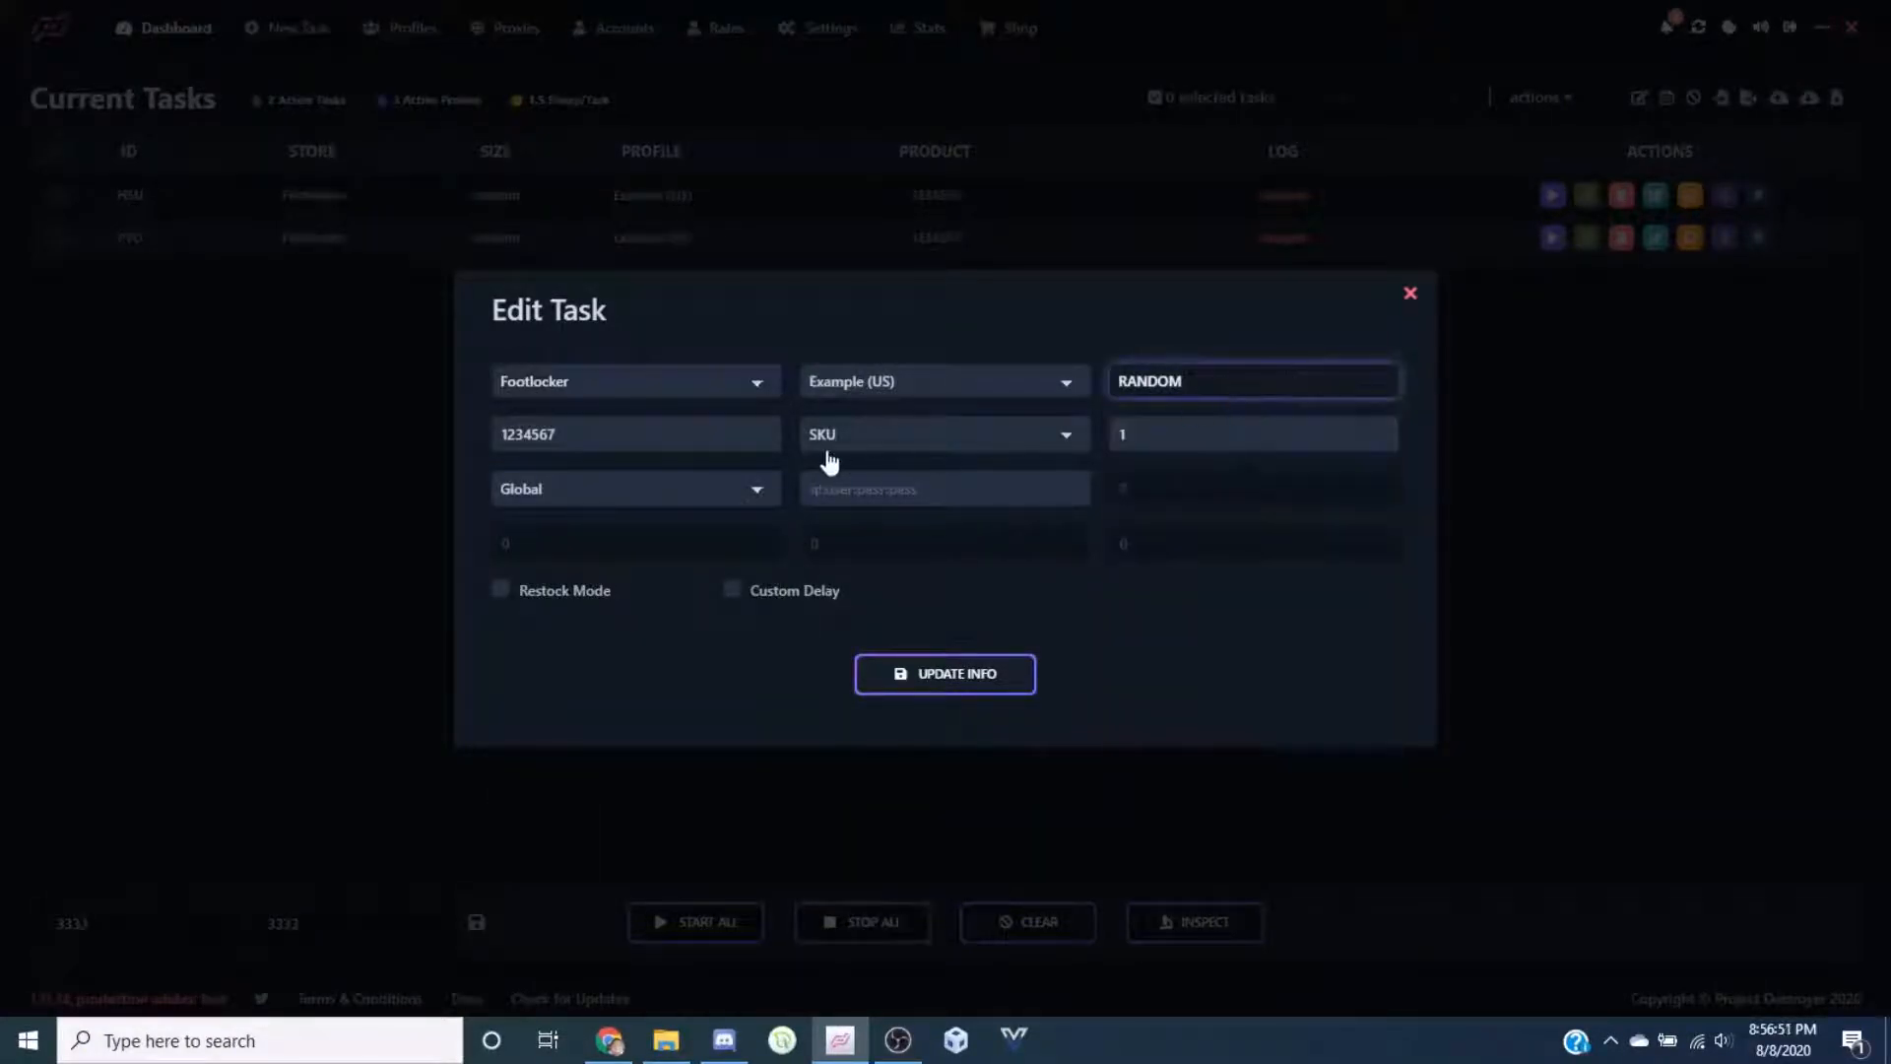
click(591, 434)
click(867, 441)
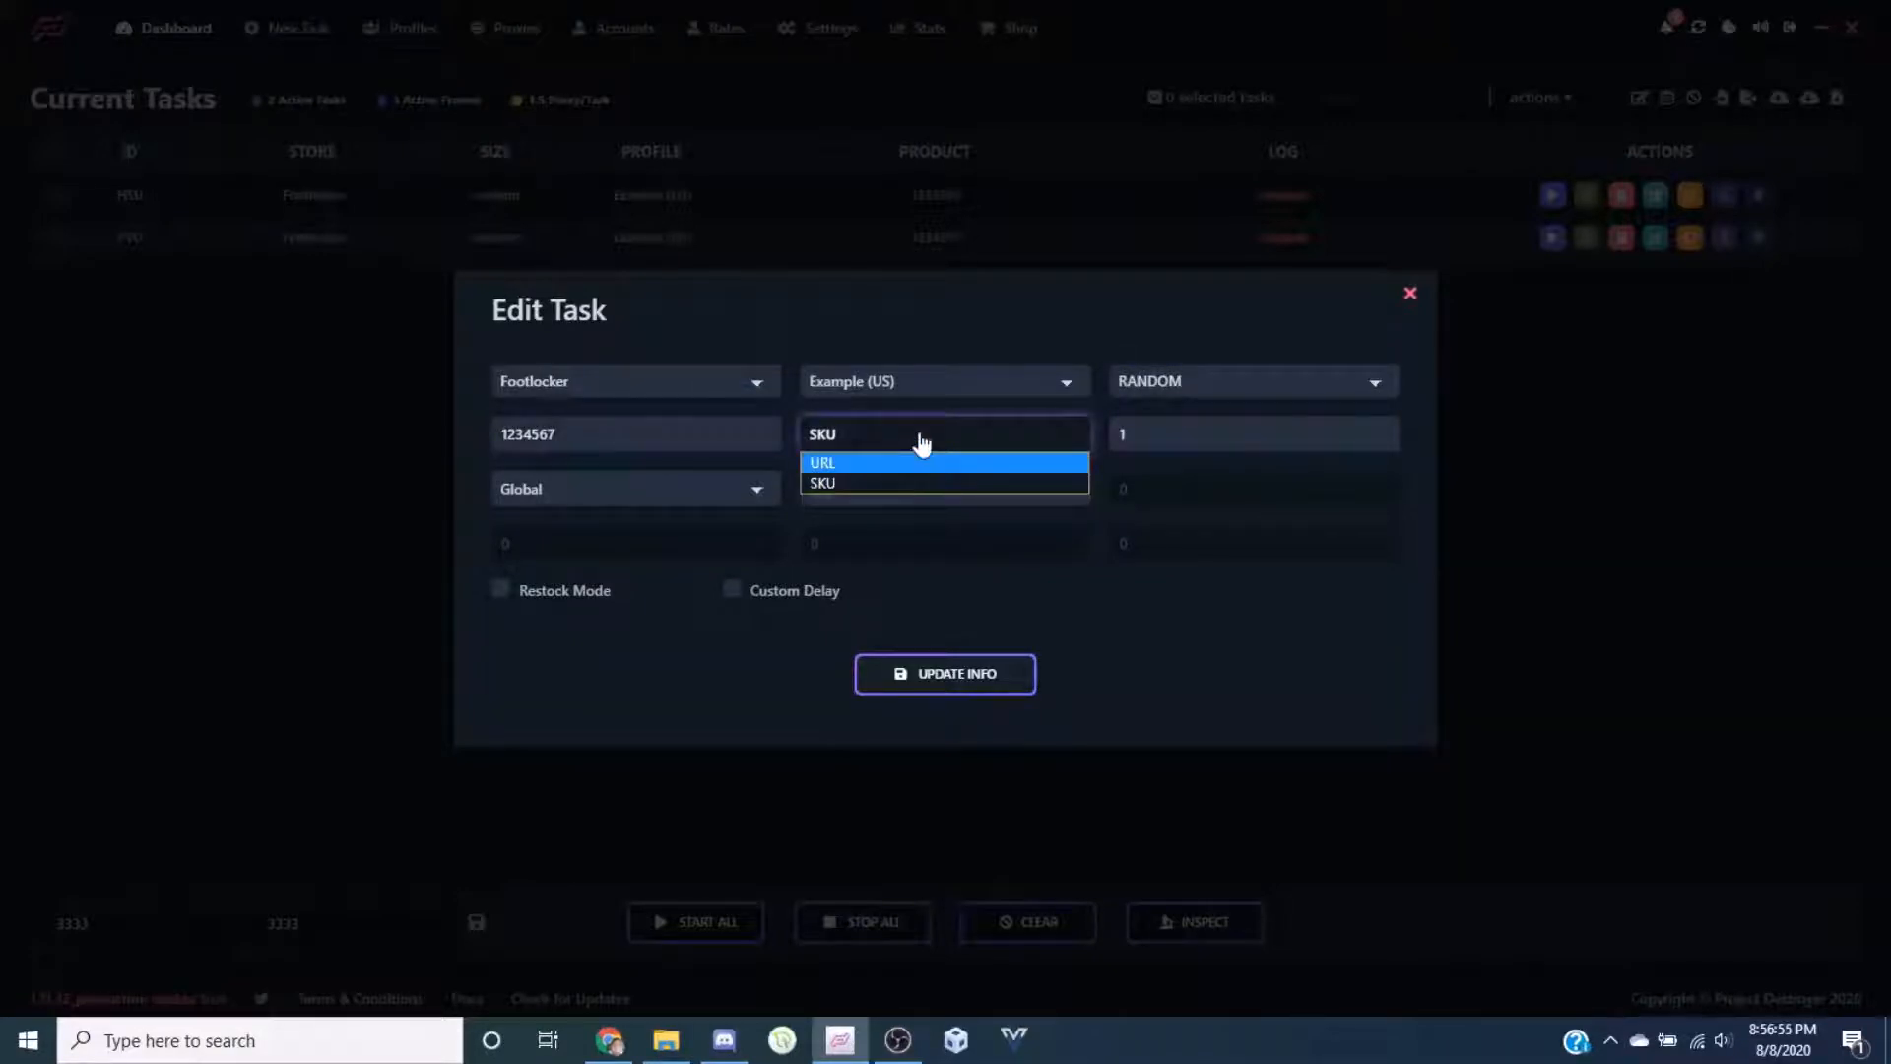
click(920, 441)
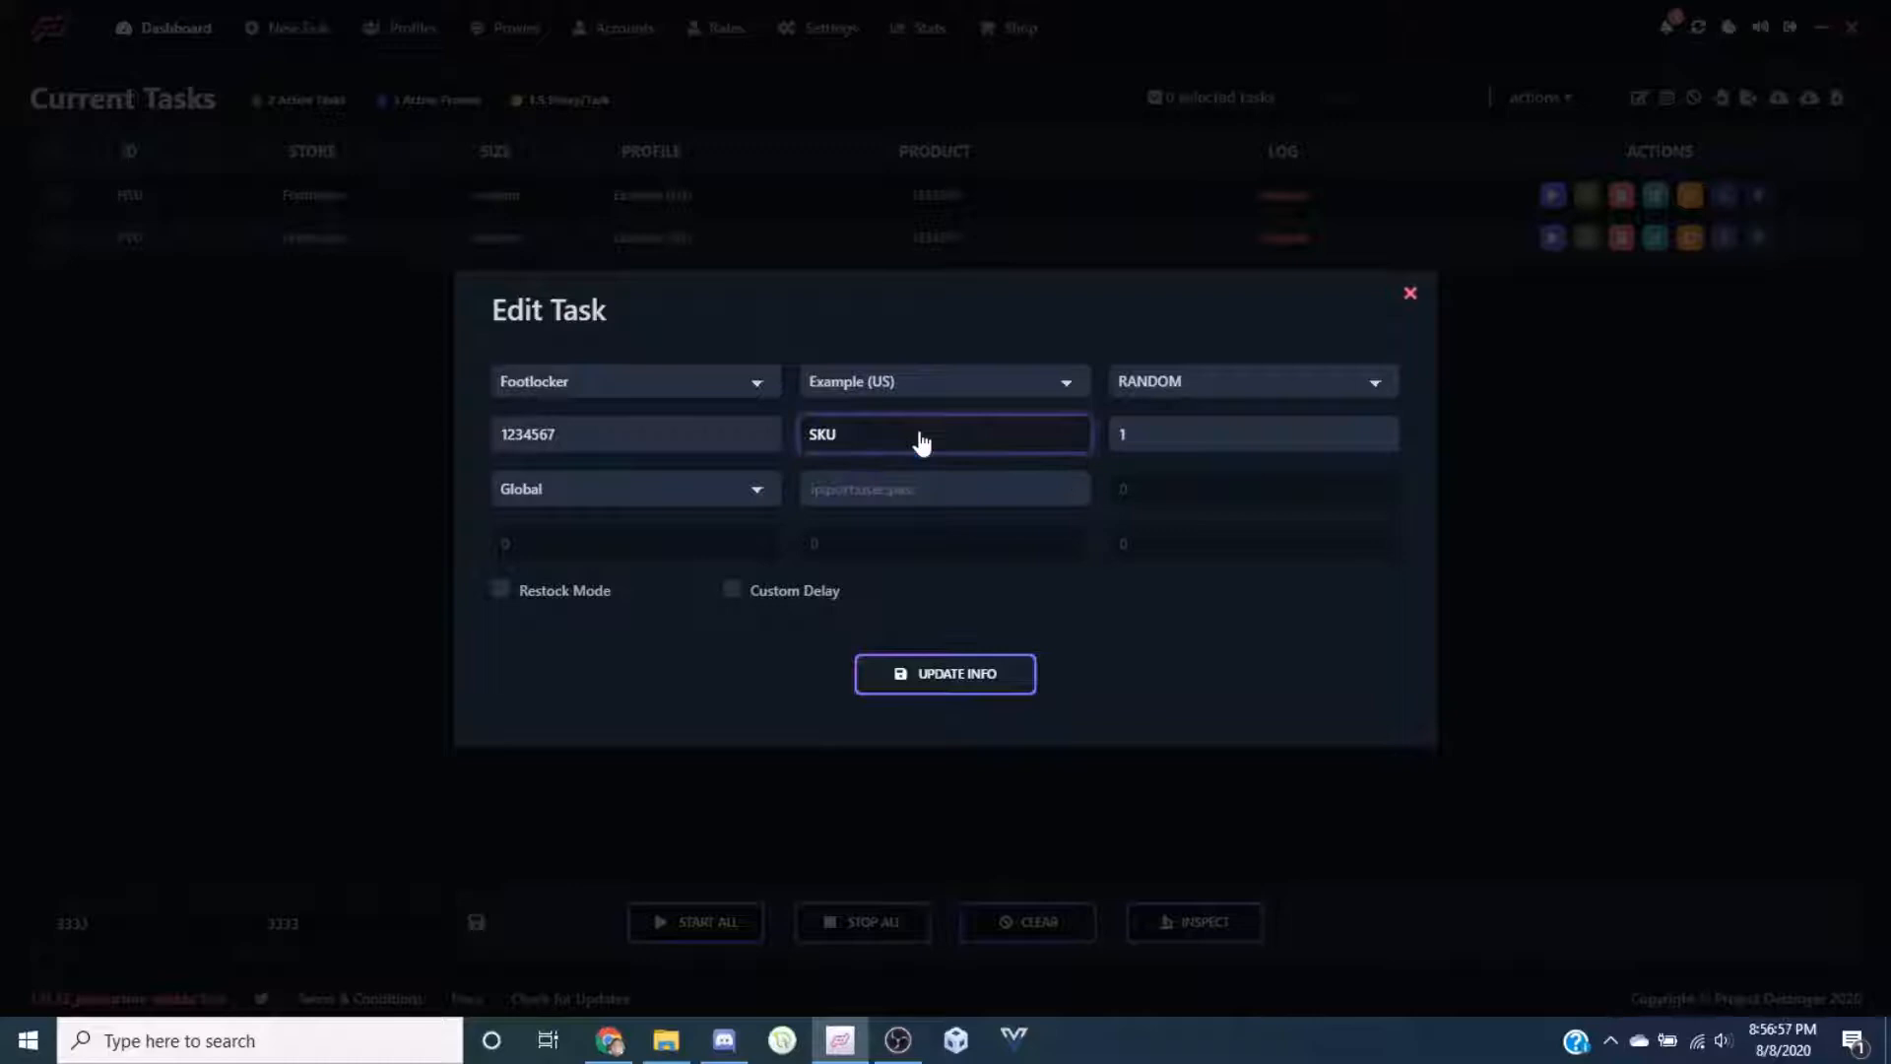
click(929, 607)
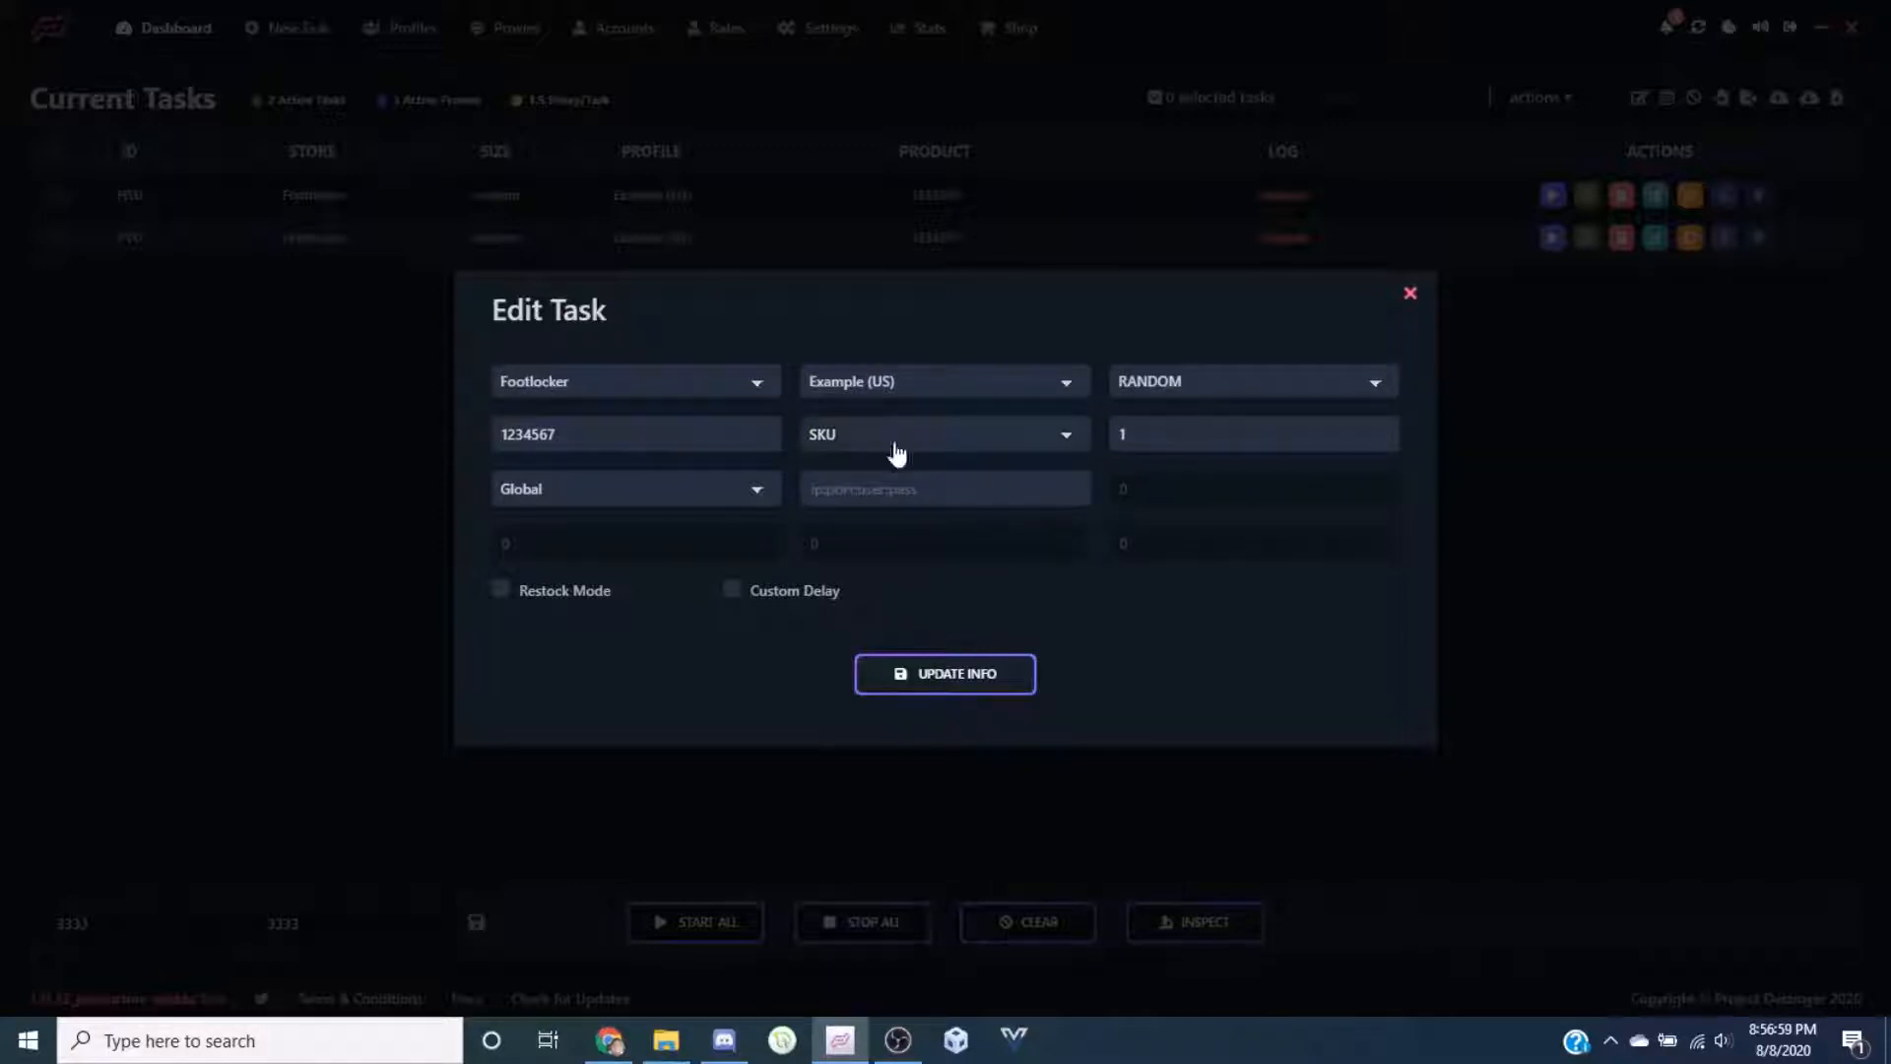
Keep the Global proxy group, toggle the custom delay, and save the HSU task
click(630, 489)
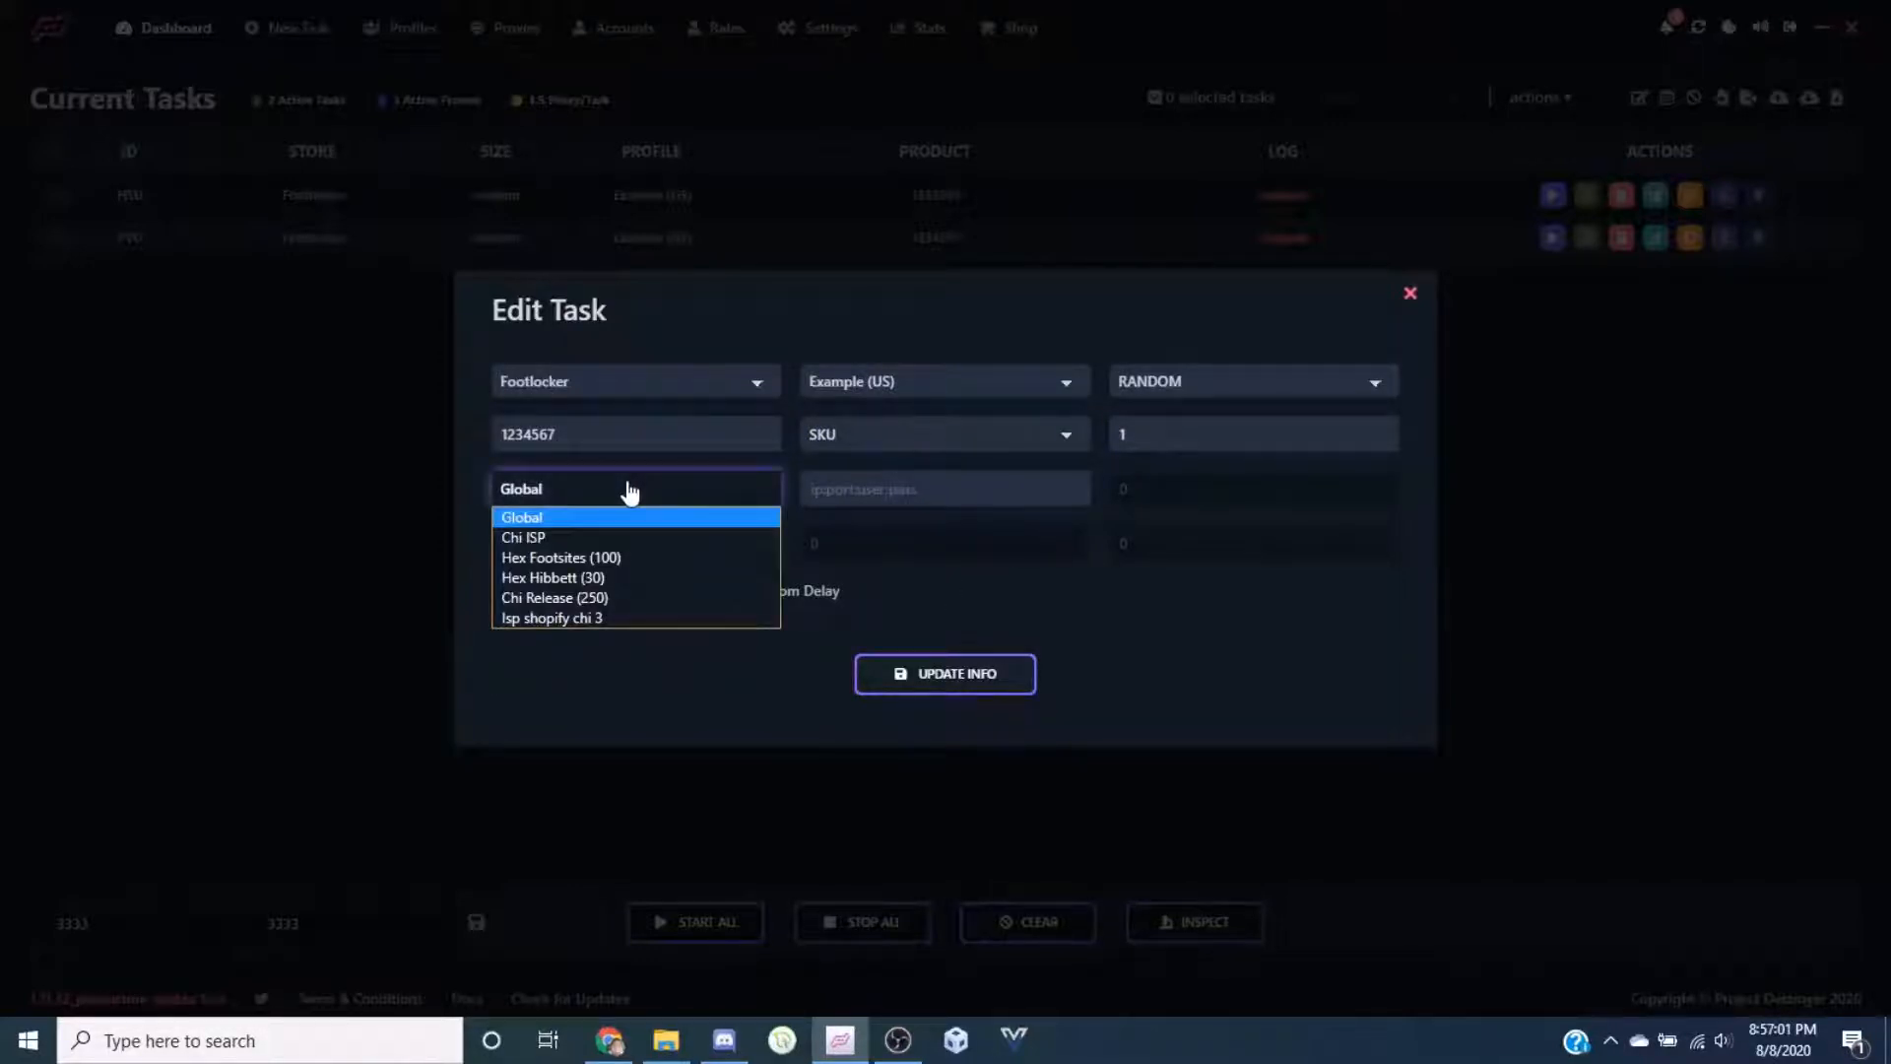
click(629, 493)
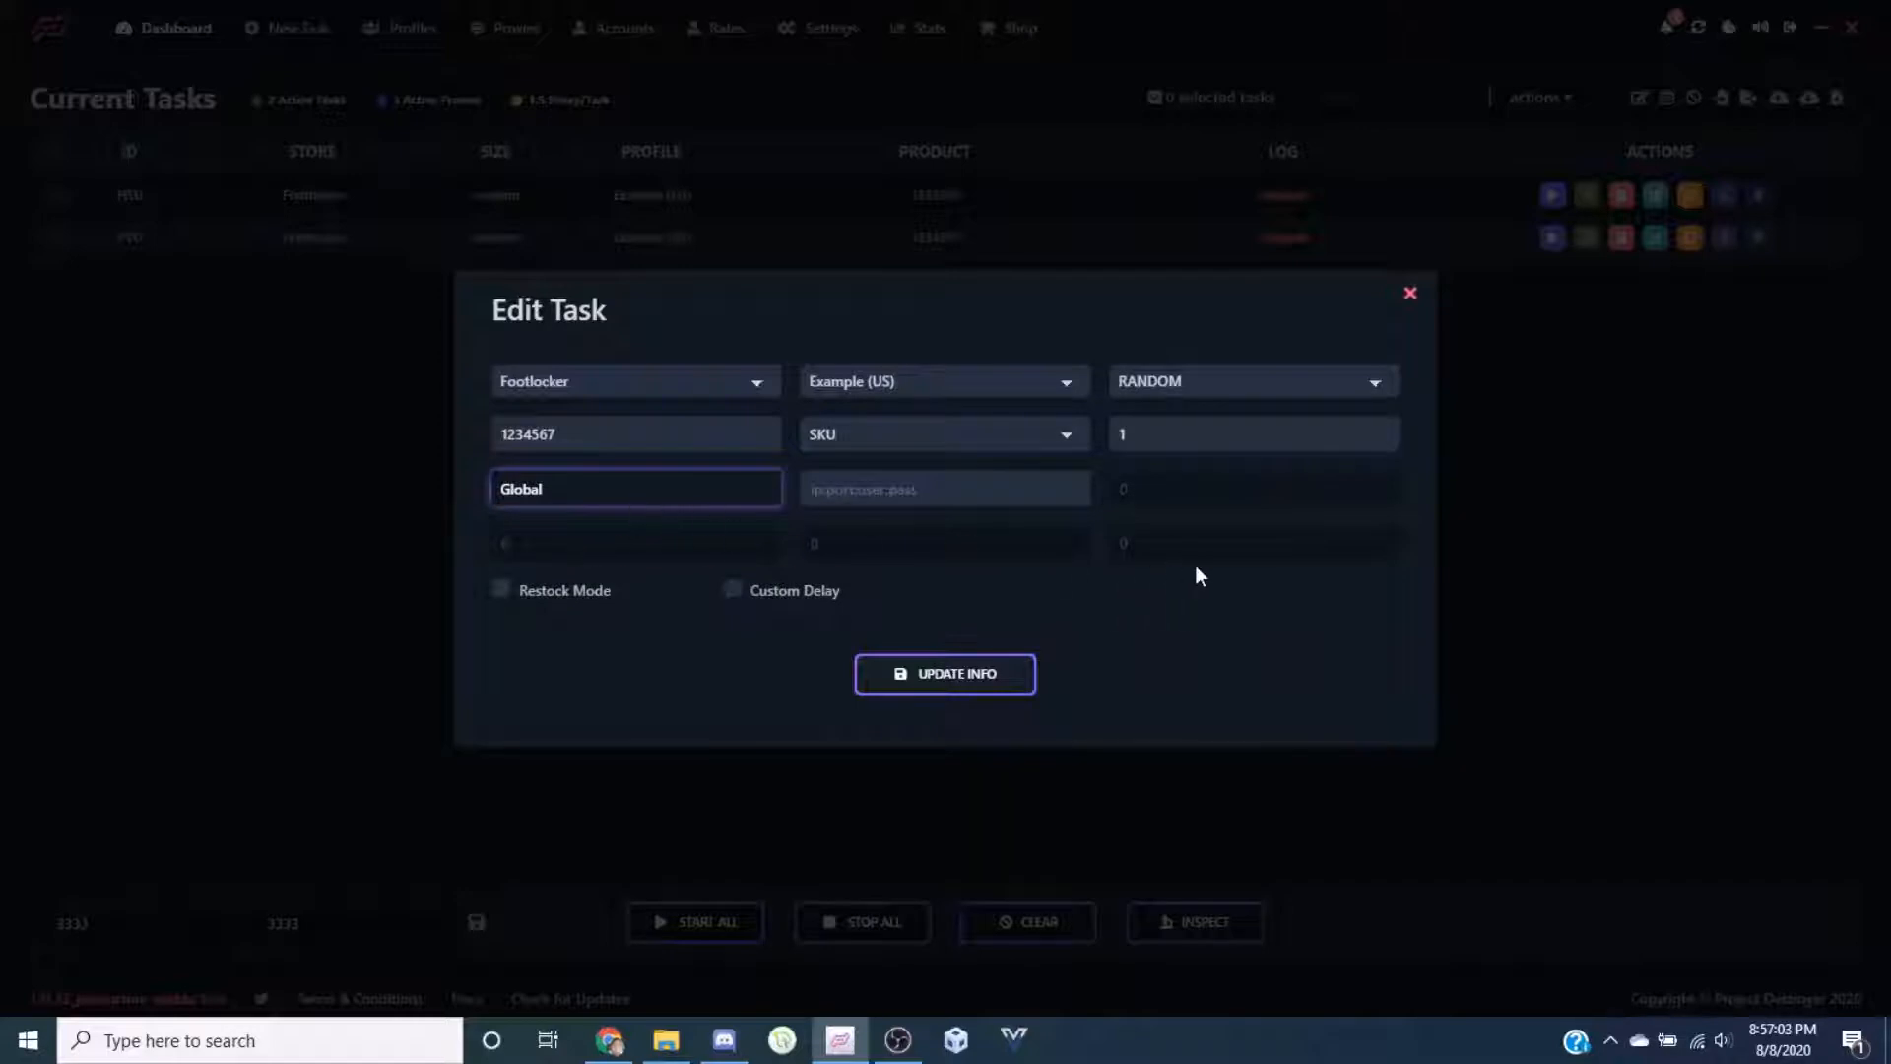
click(802, 597)
click(801, 599)
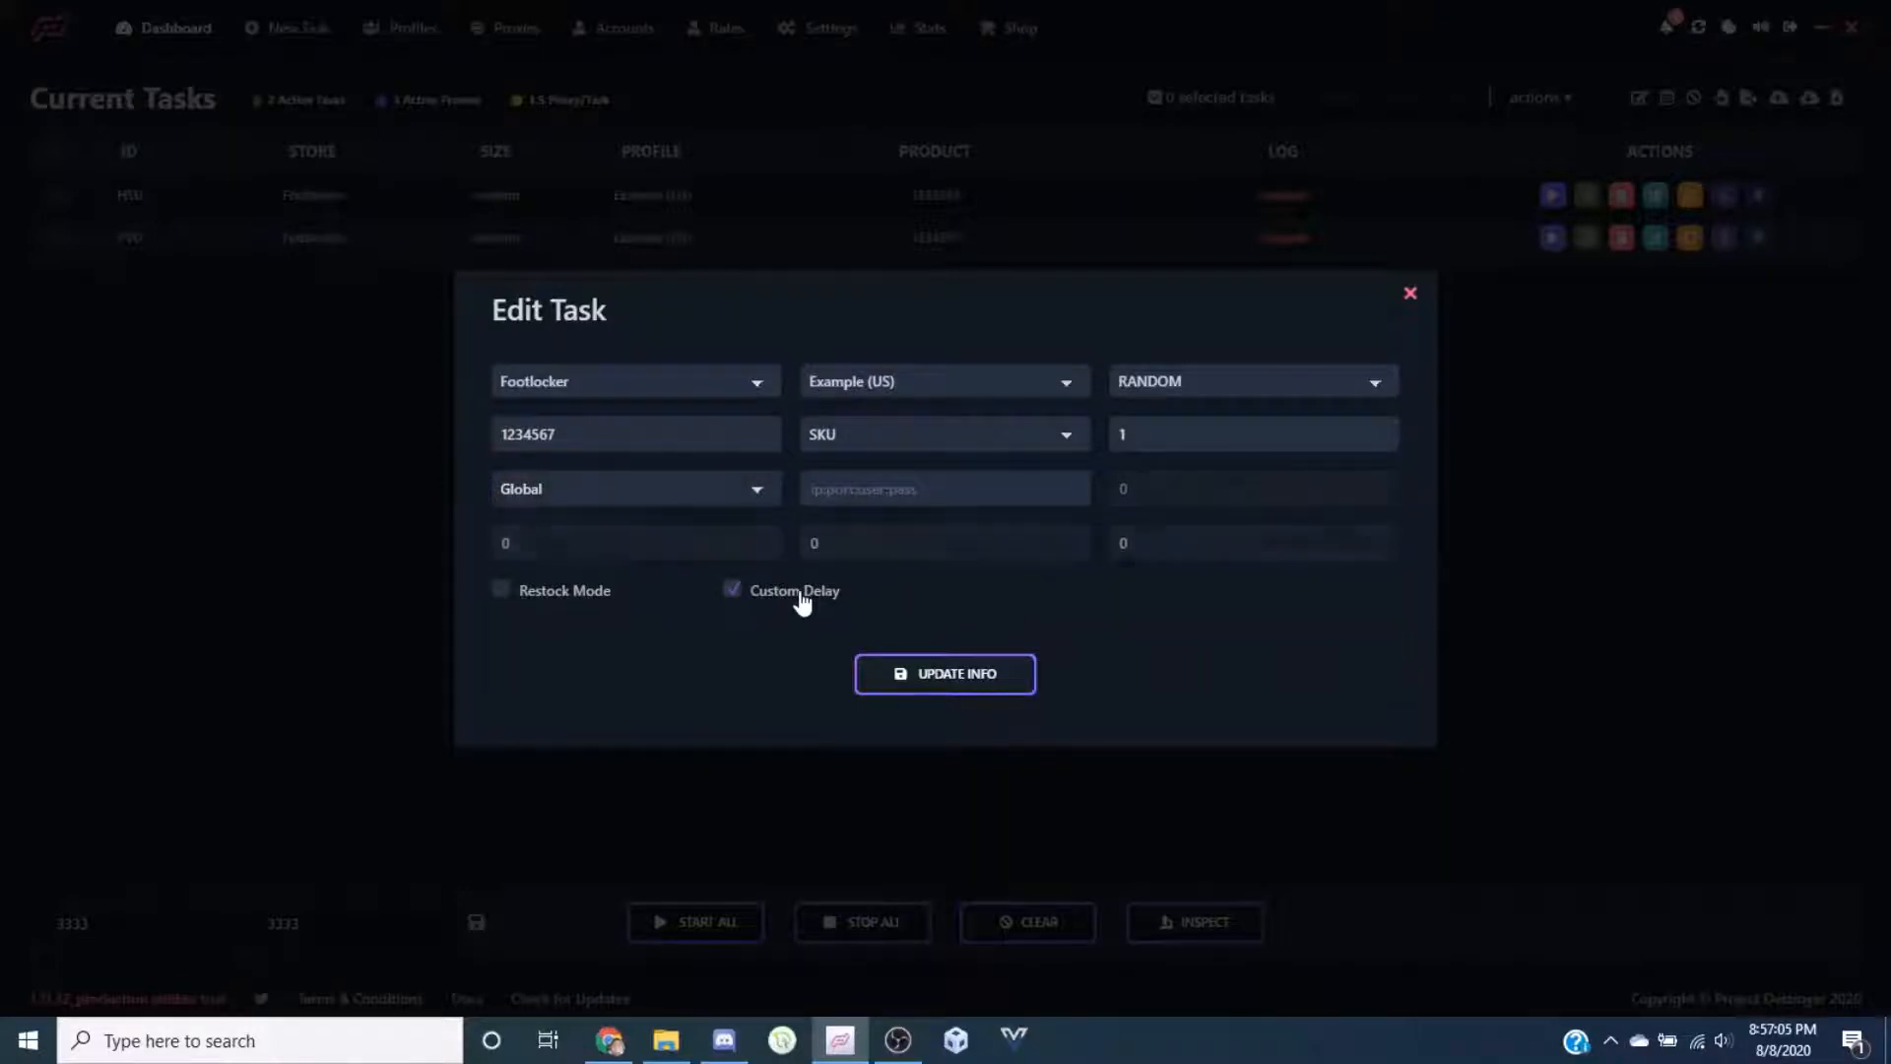
click(979, 676)
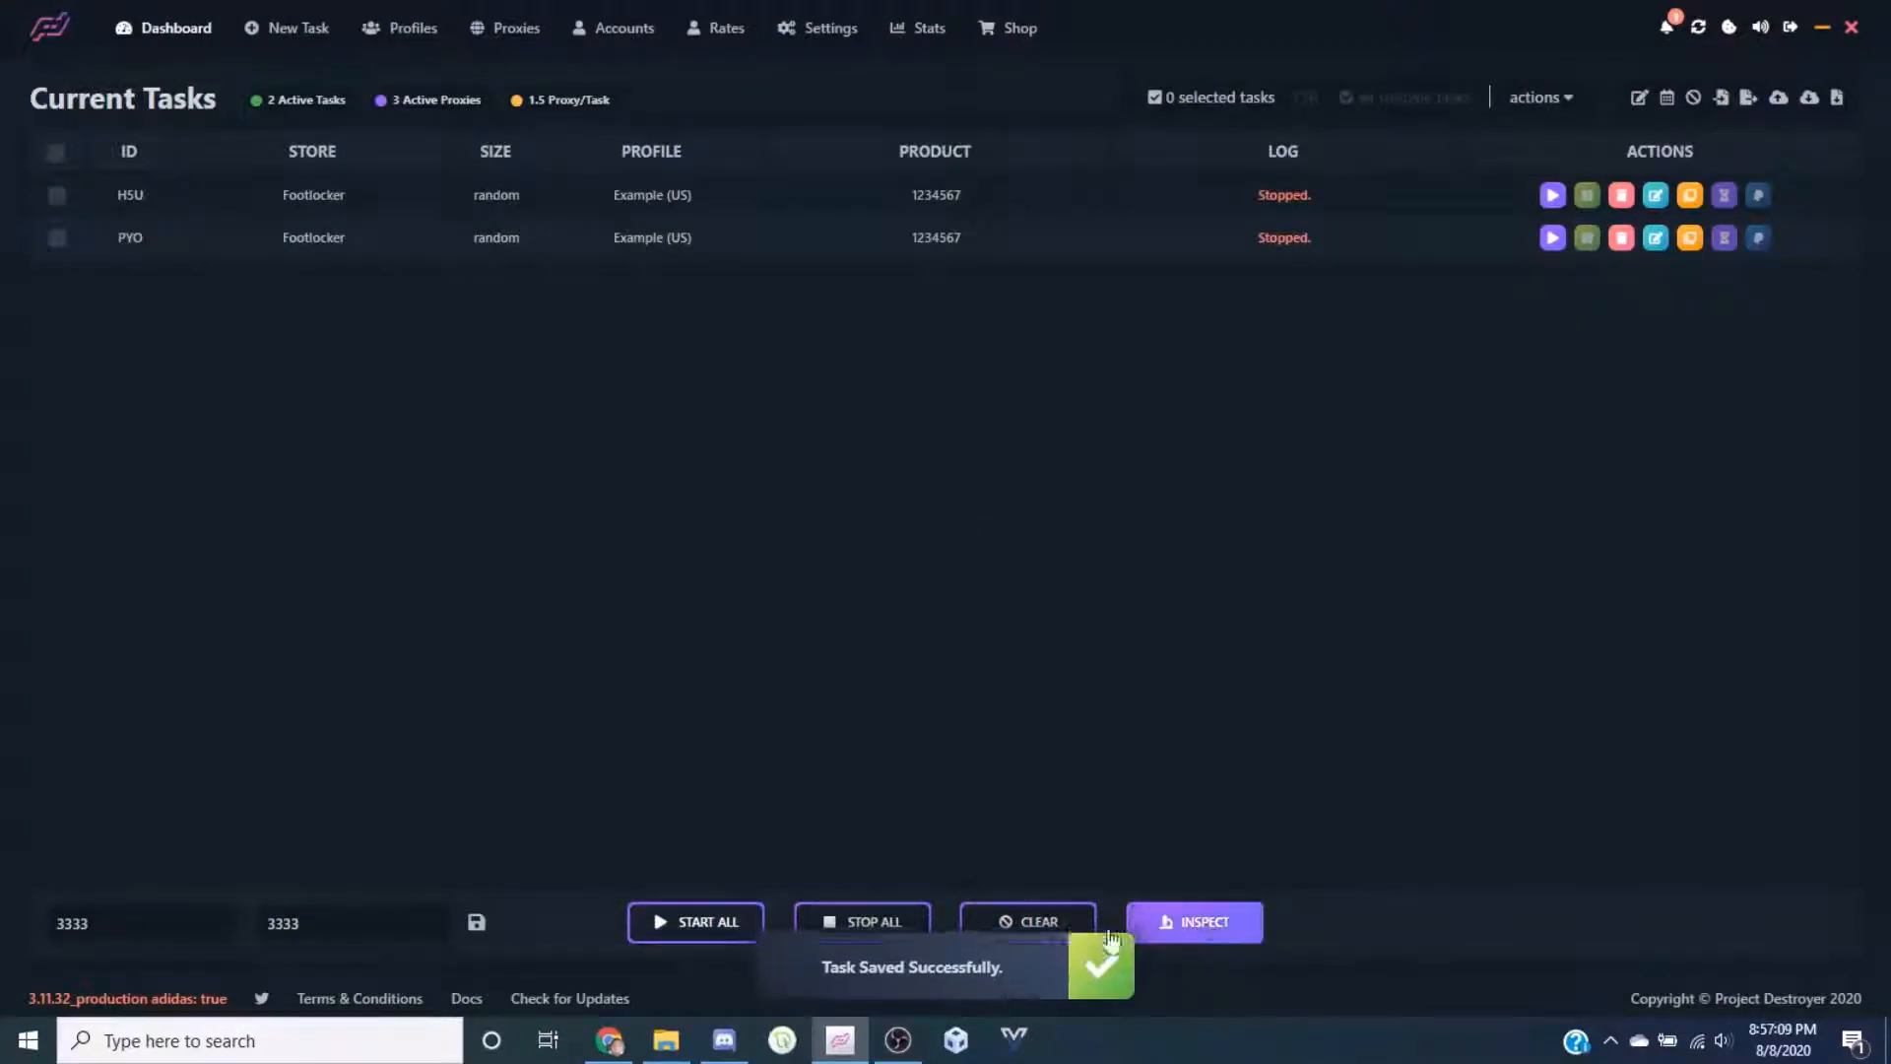
click(697, 919)
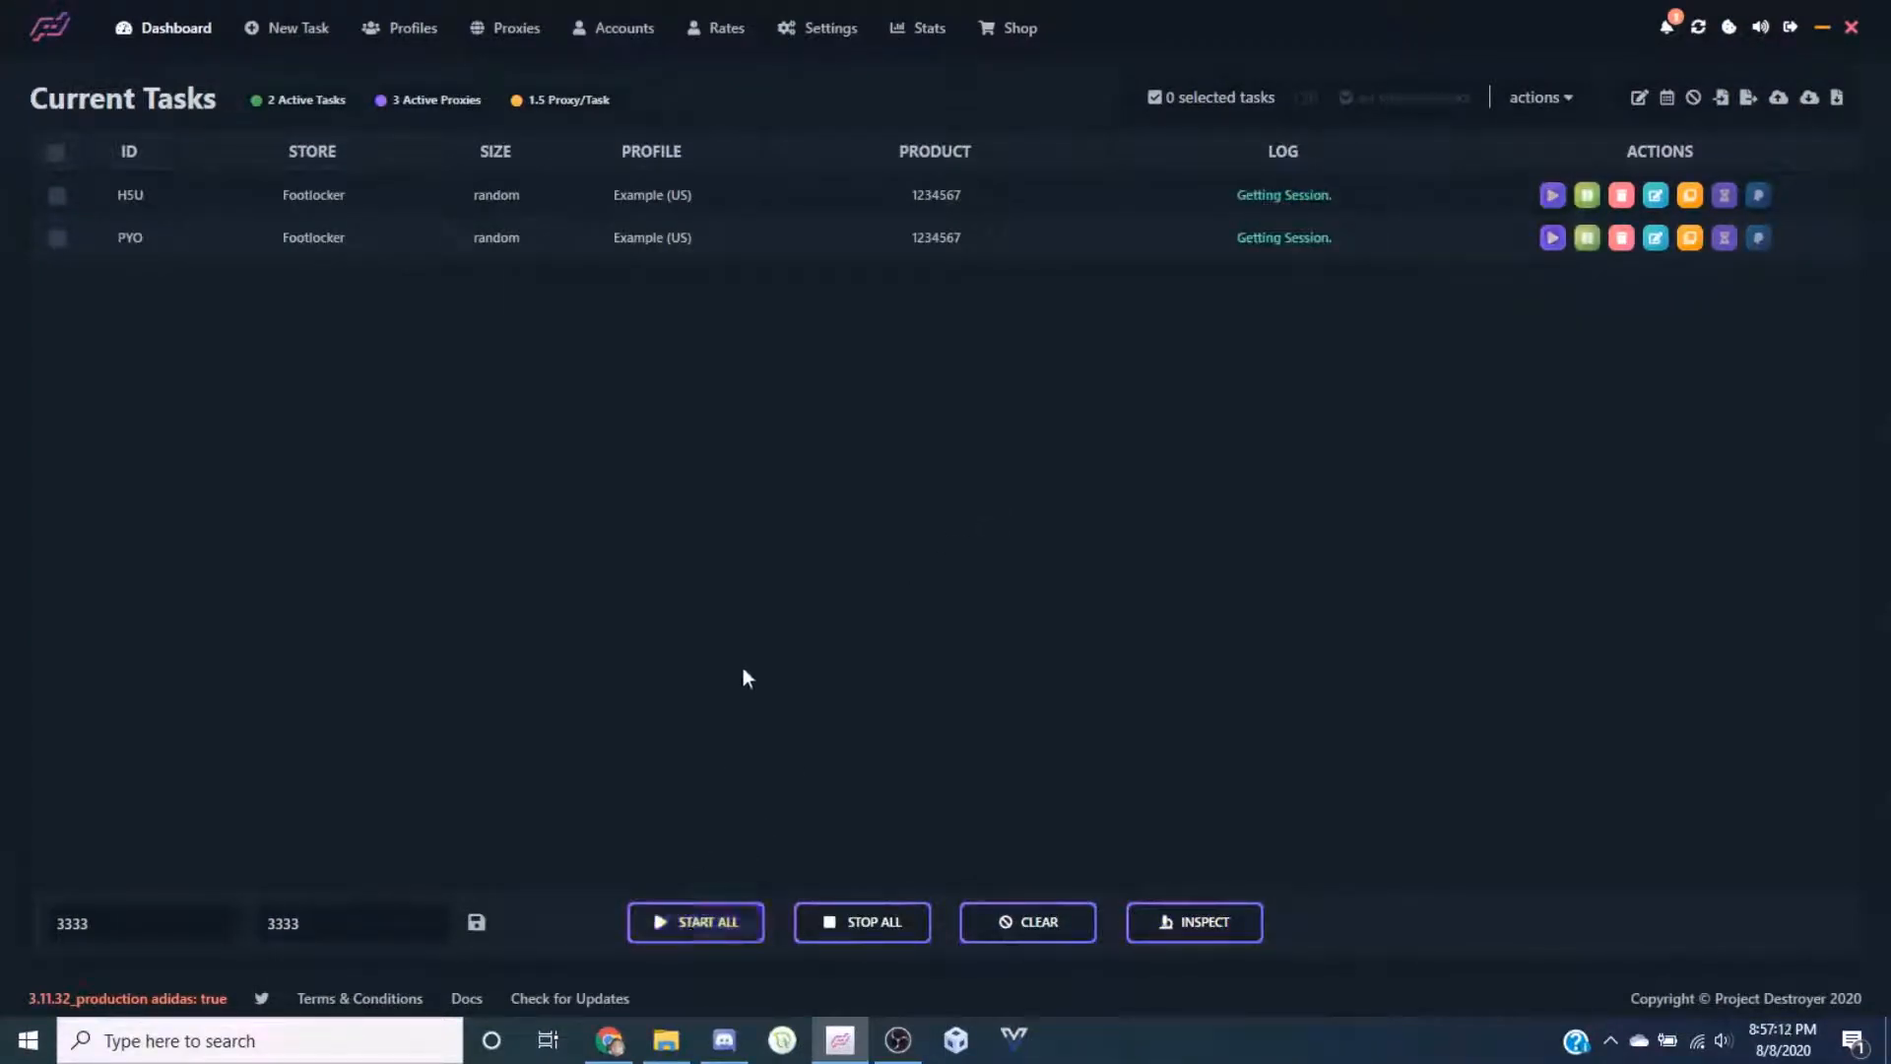
click(875, 925)
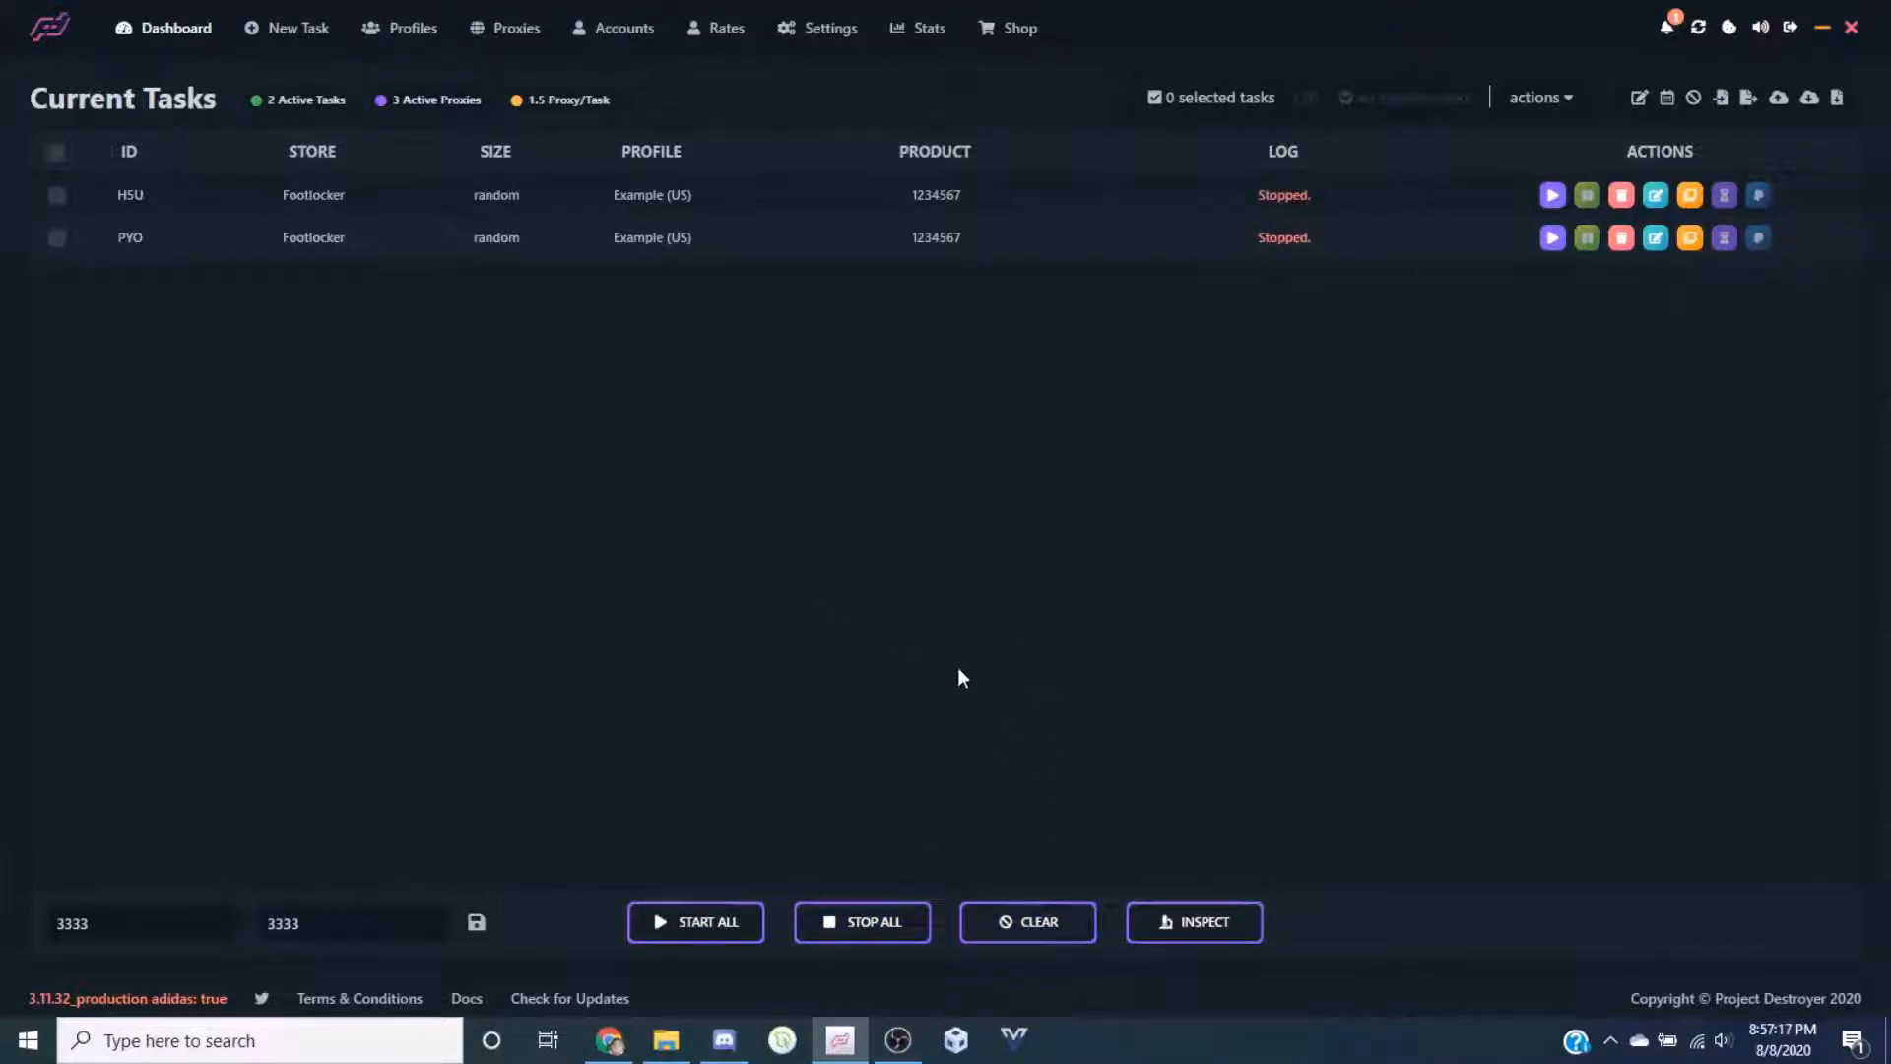
click(1211, 919)
click(187, 926)
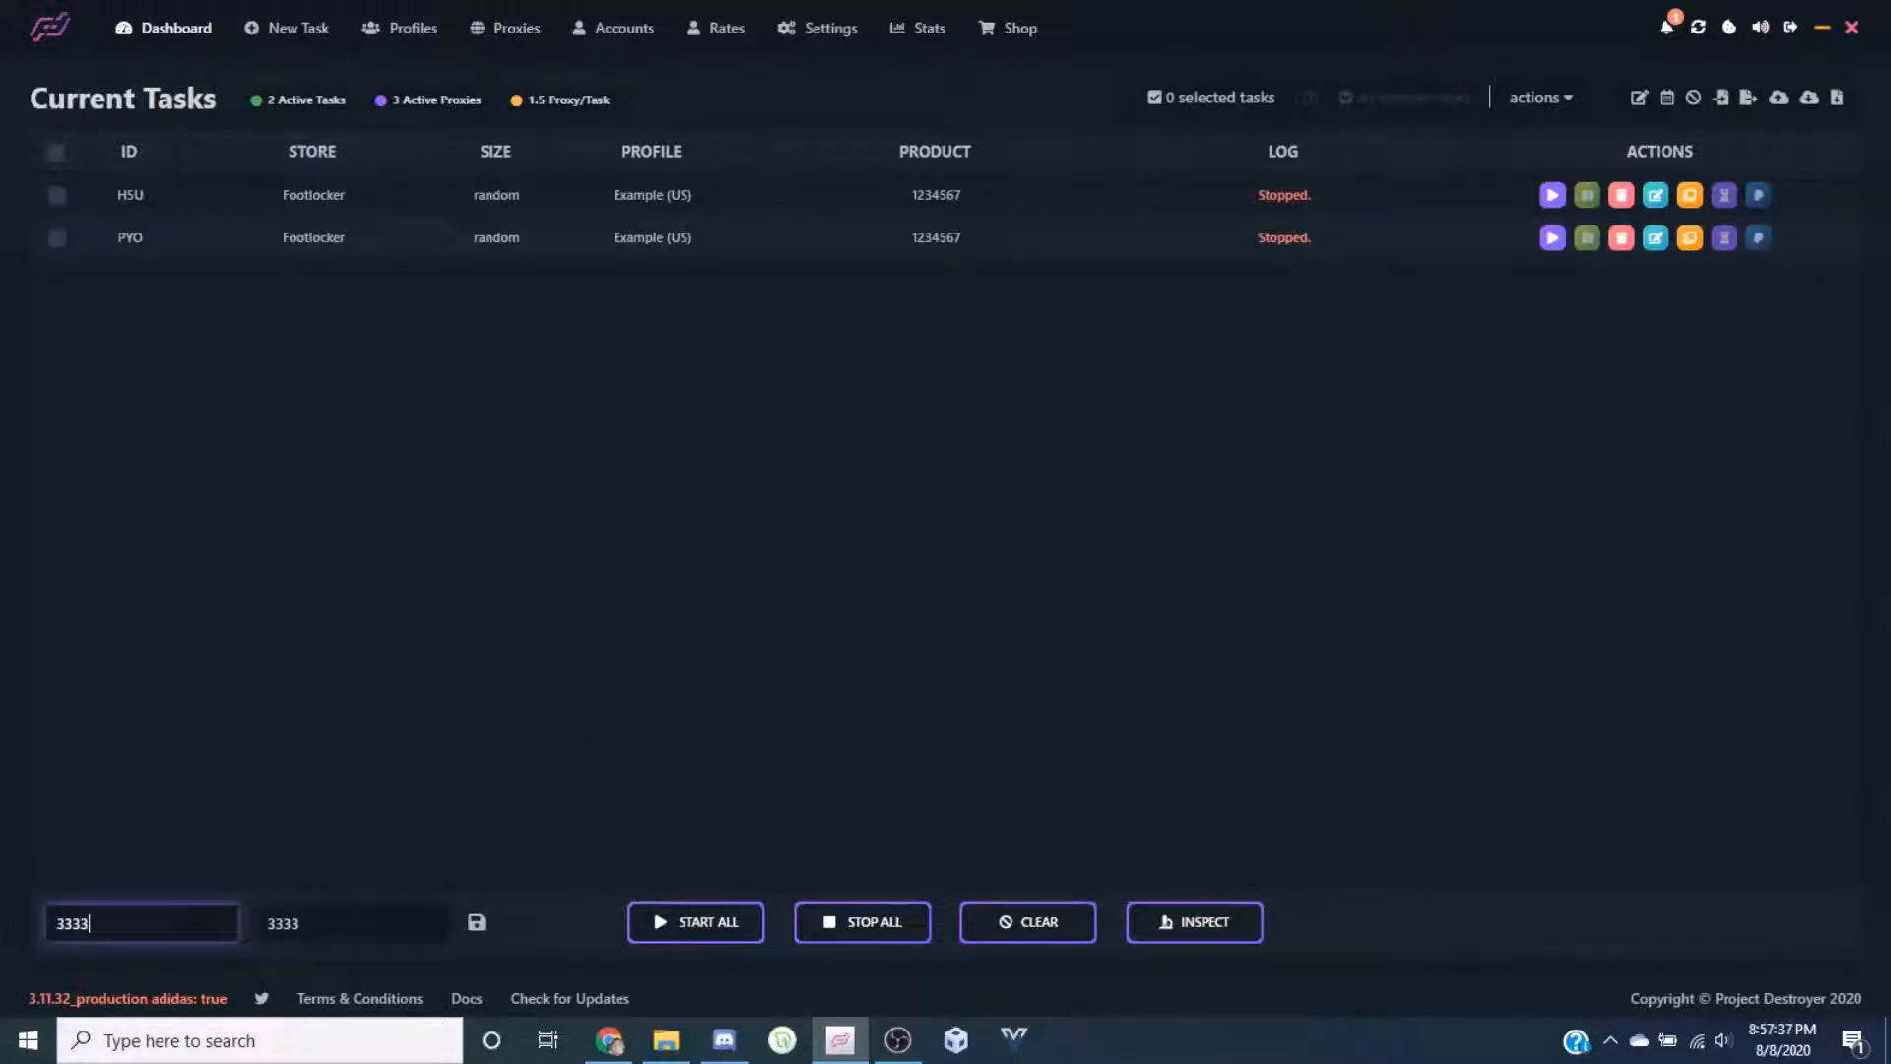
click(333, 929)
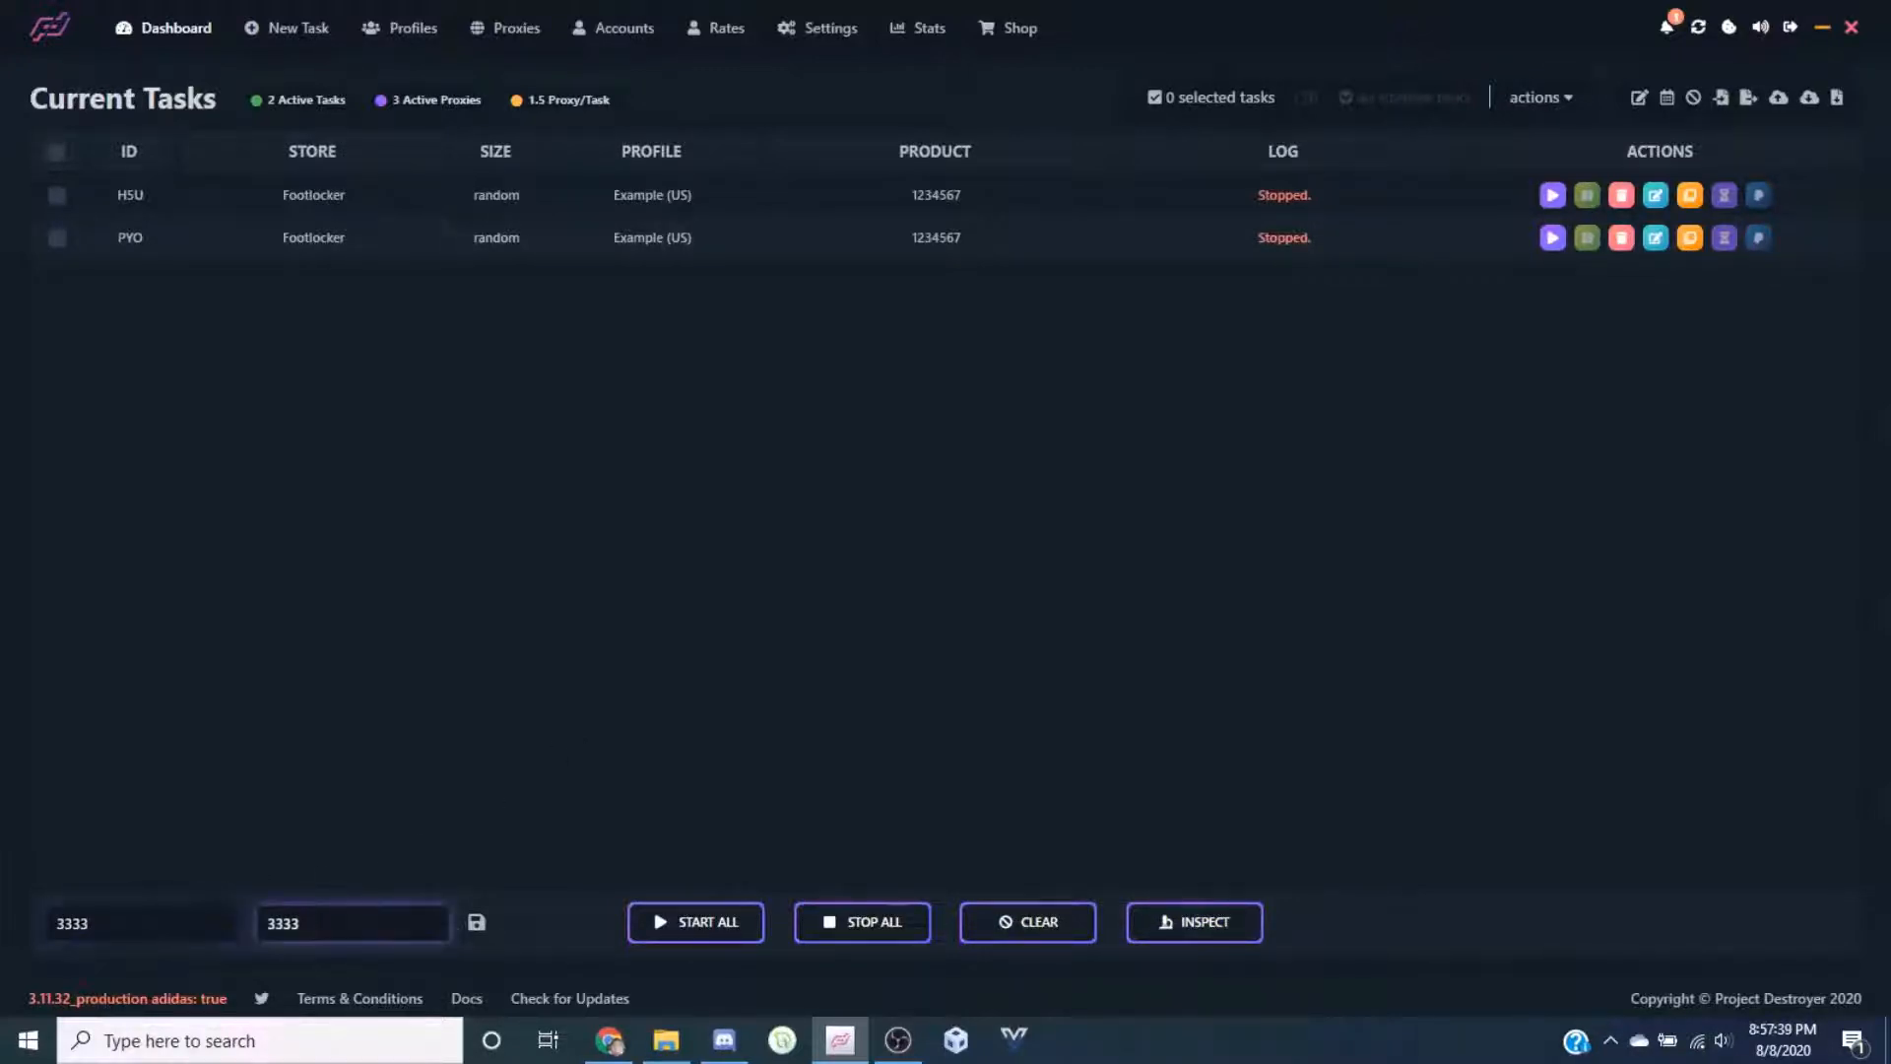
click(163, 926)
key(ctrl+a)
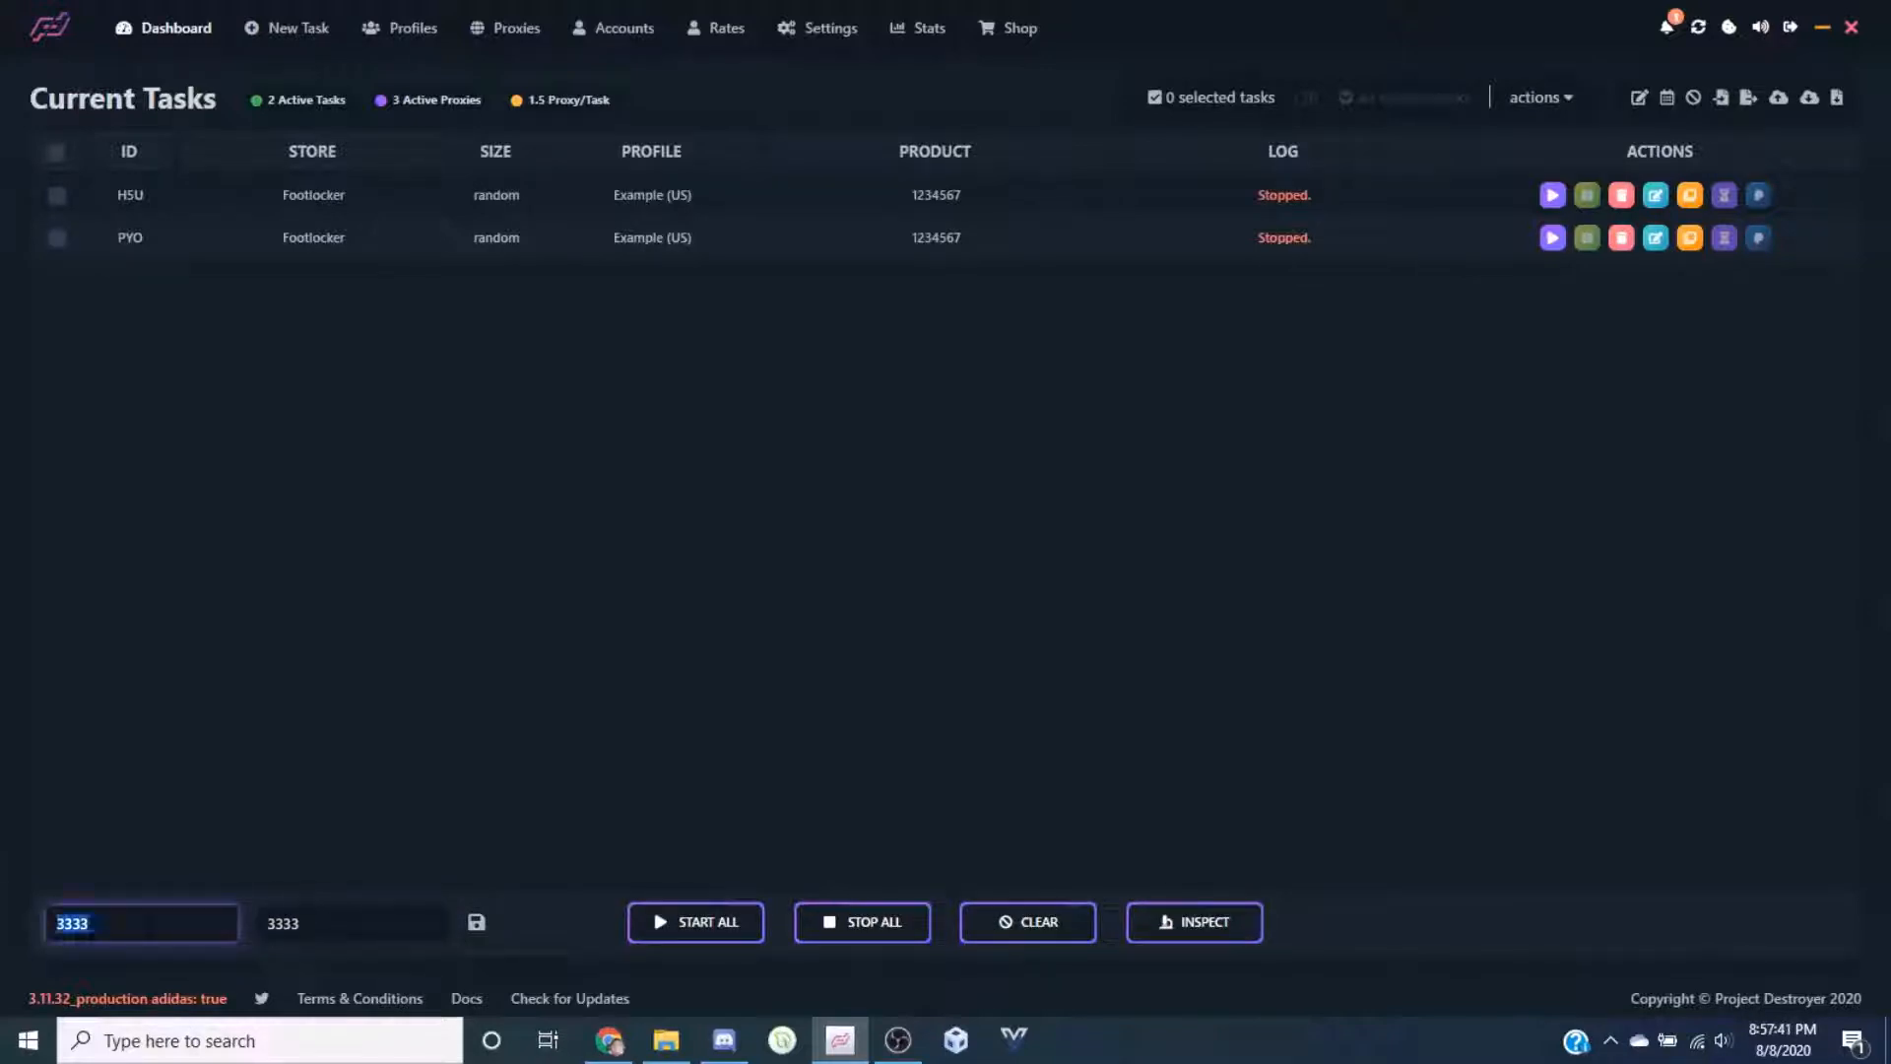
click(305, 924)
click(268, 789)
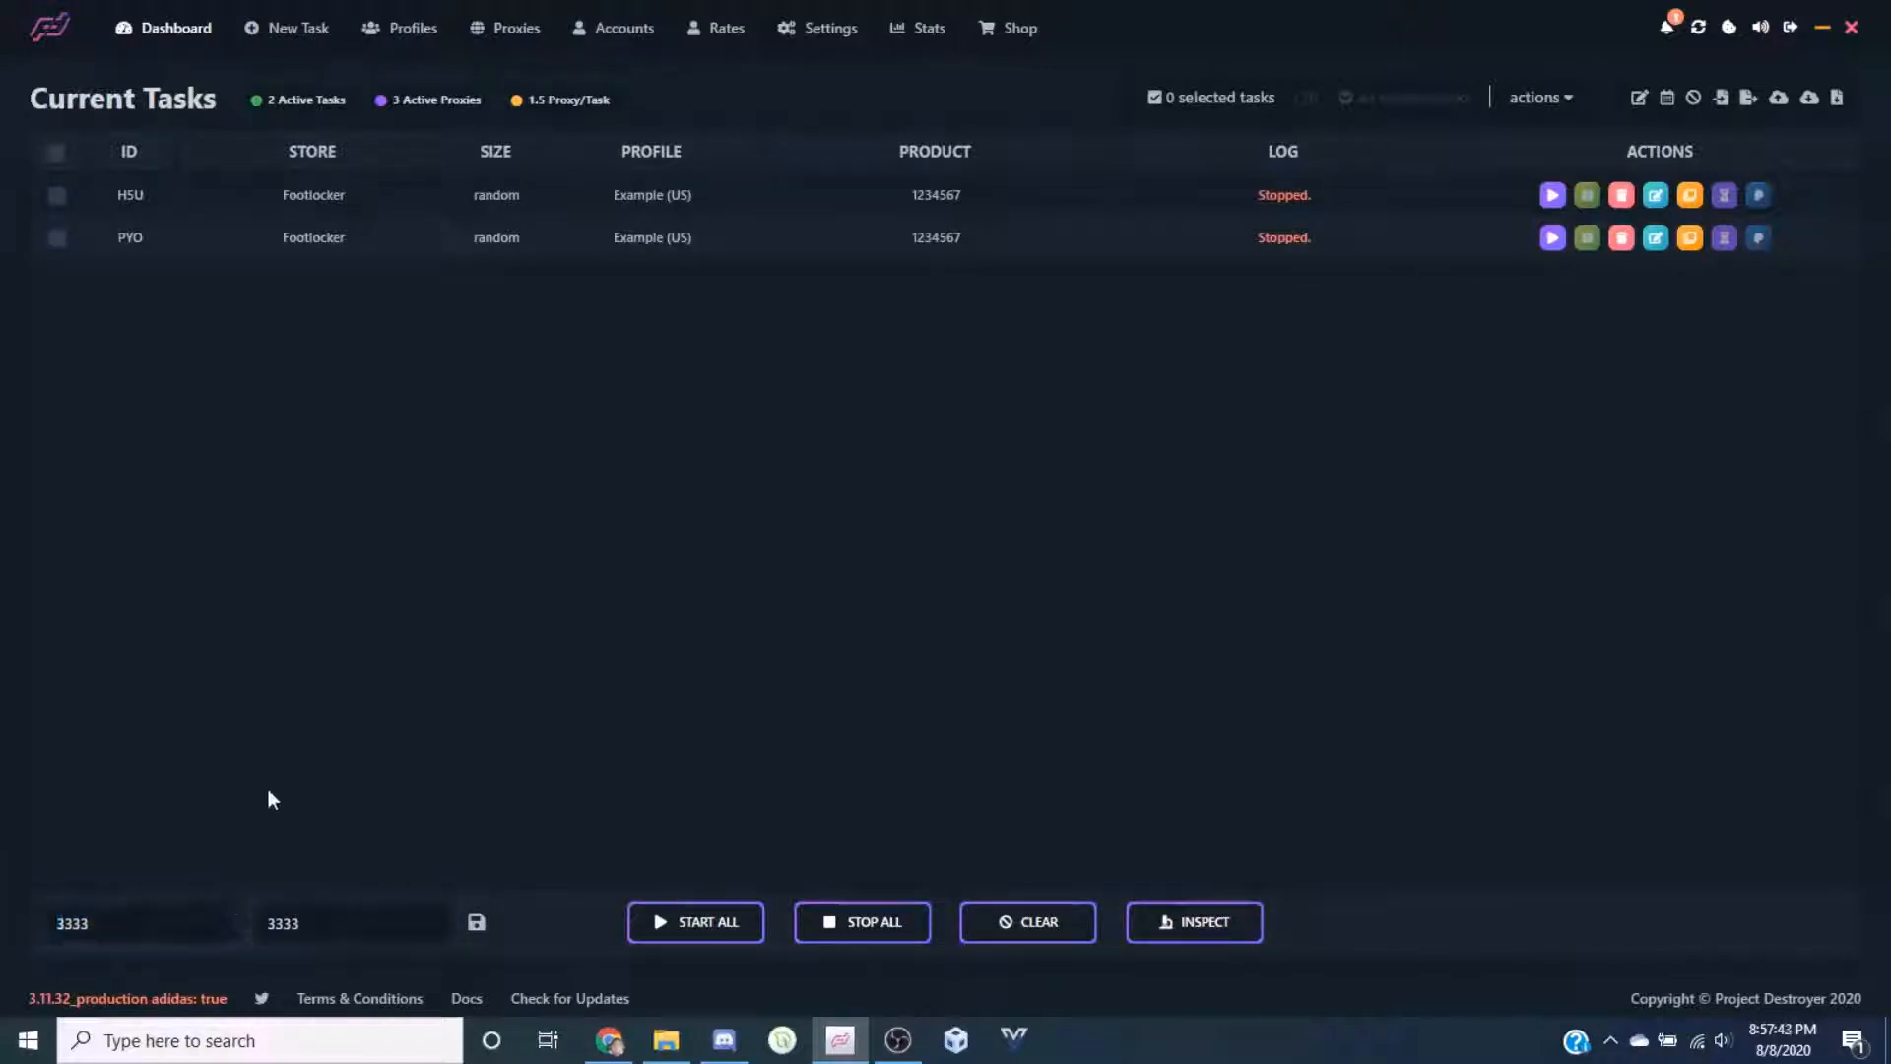
click(147, 931)
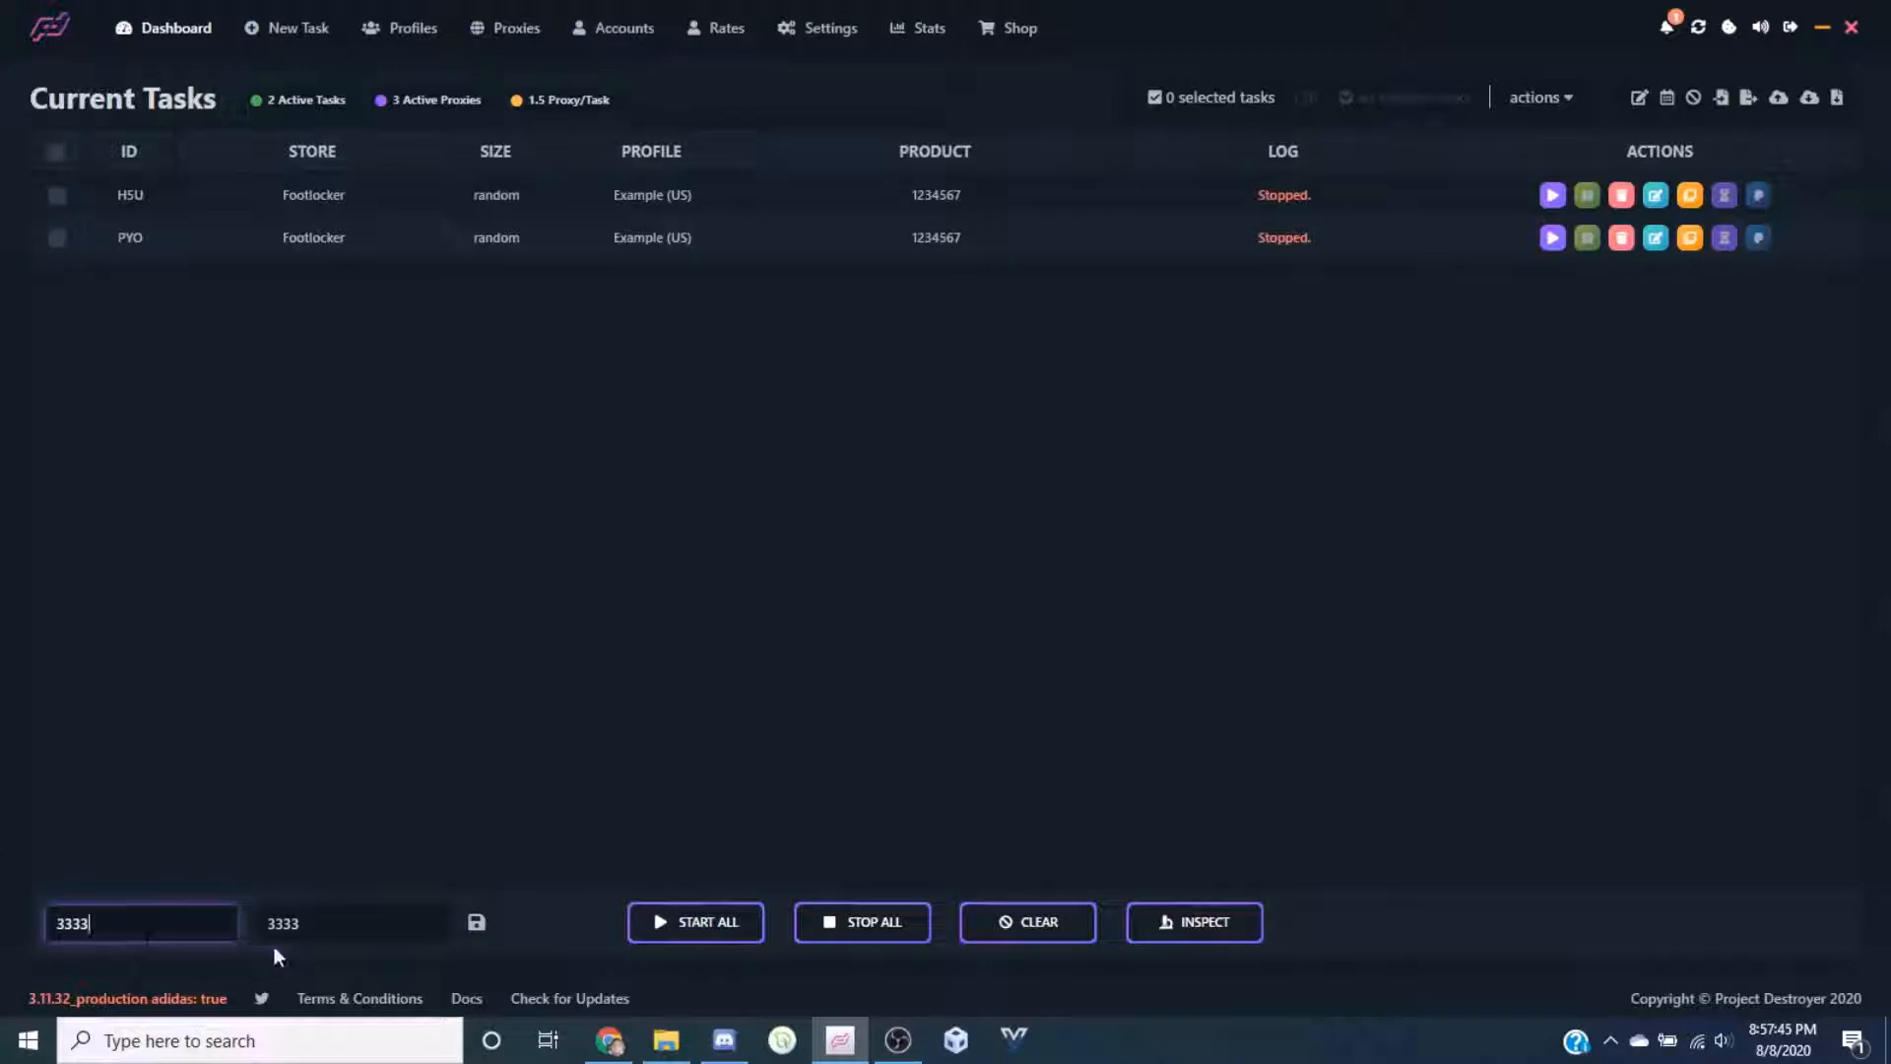
click(313, 929)
click(271, 753)
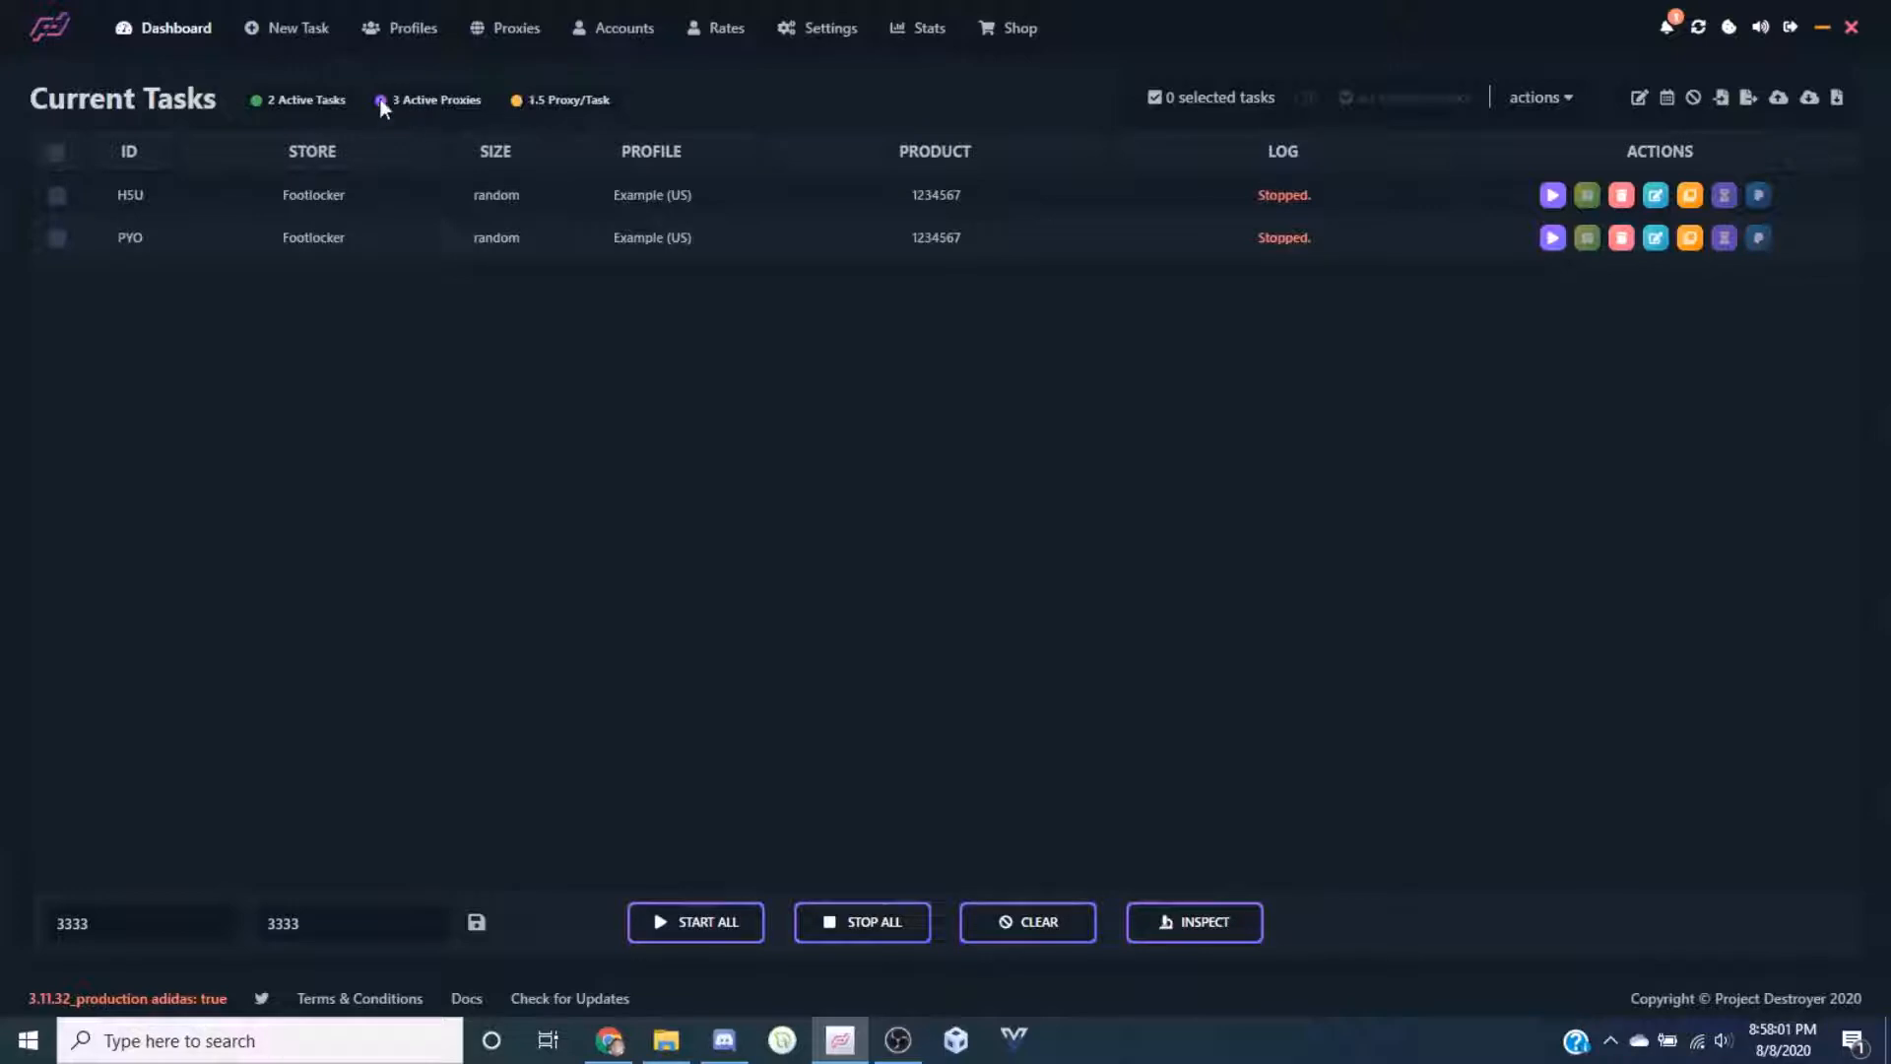
click(510, 30)
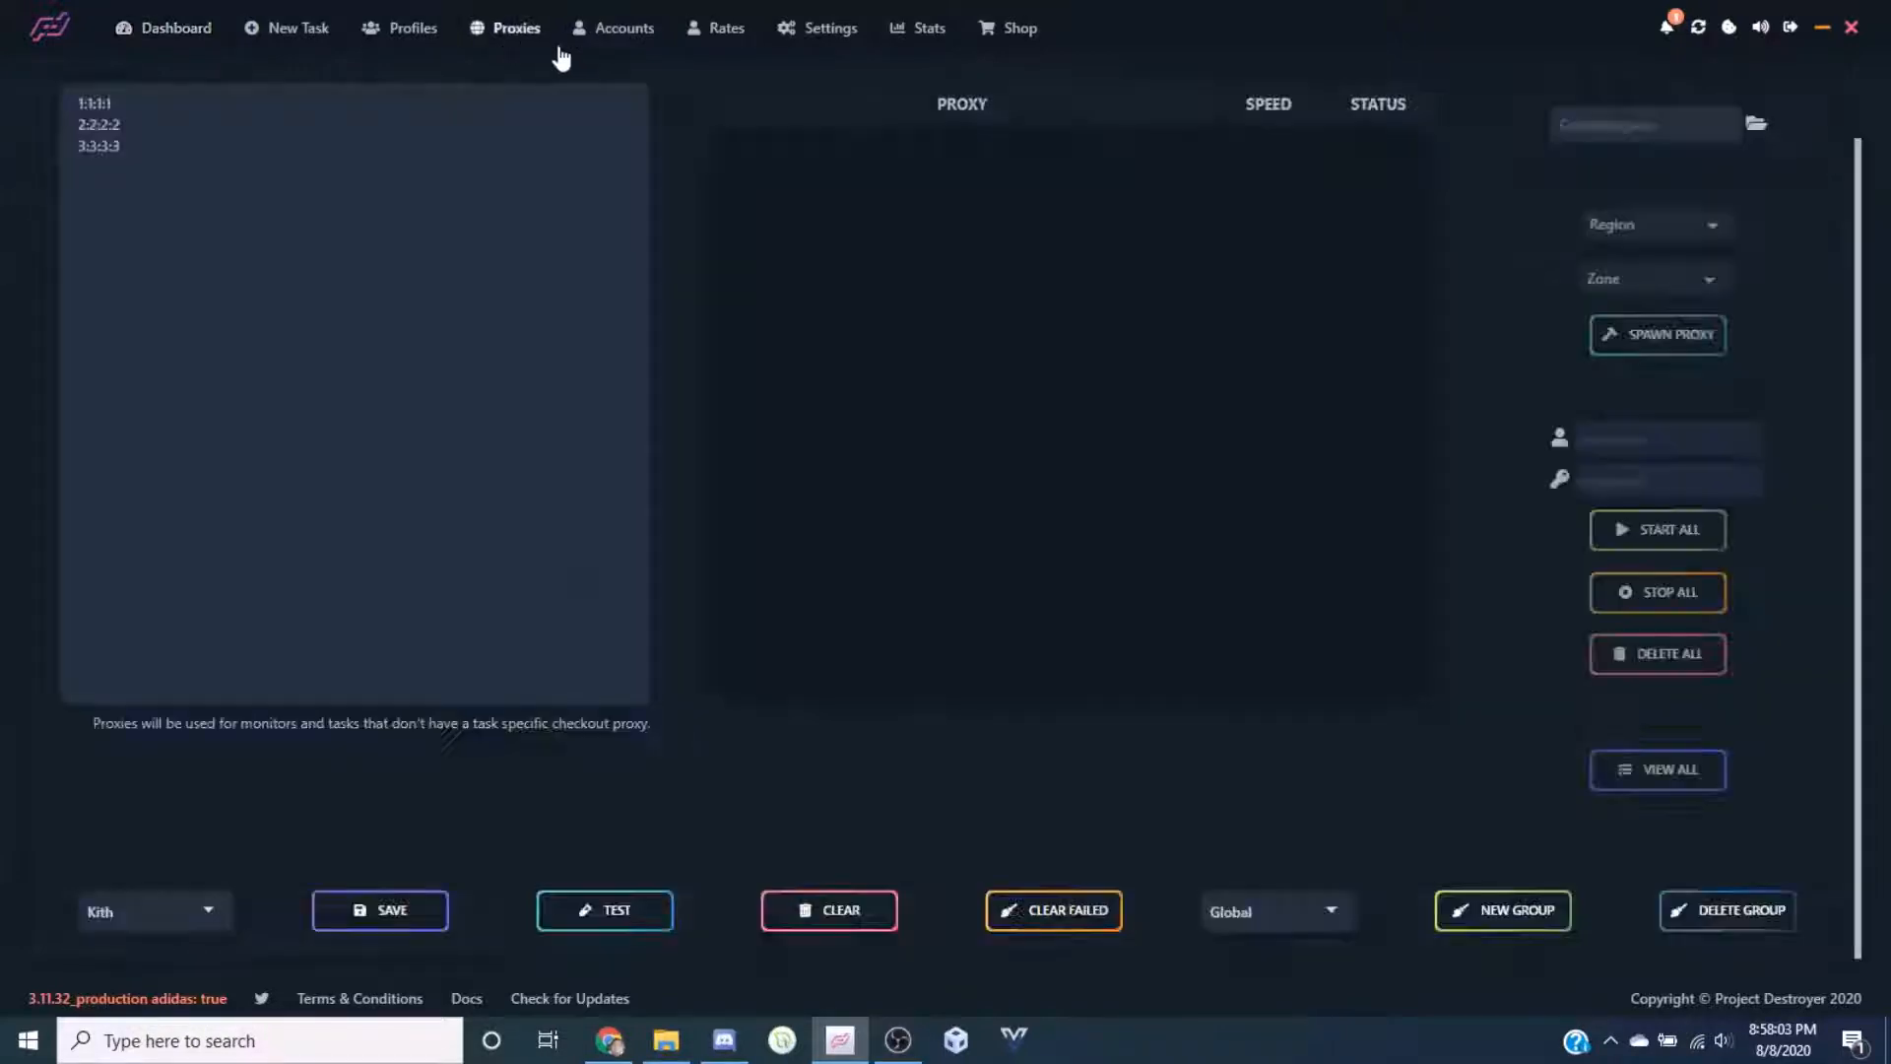
click(1243, 908)
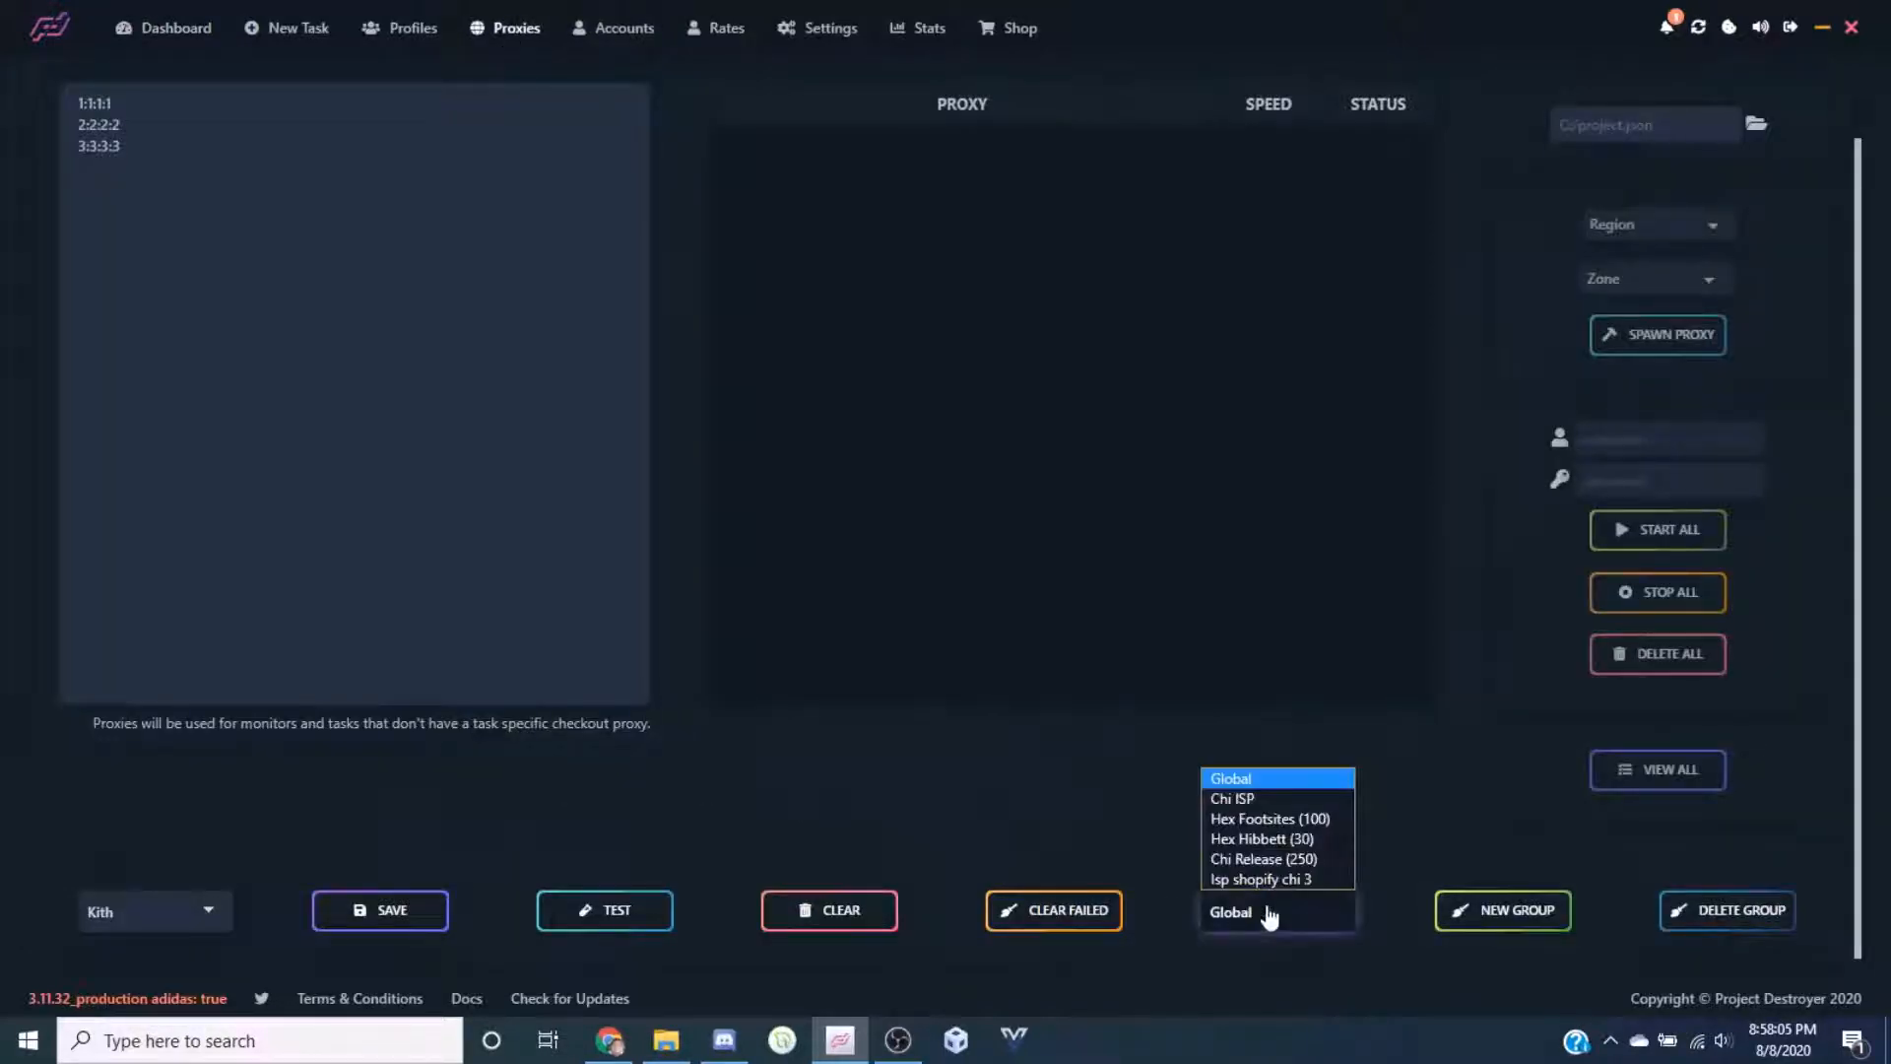
click(1272, 919)
click(146, 29)
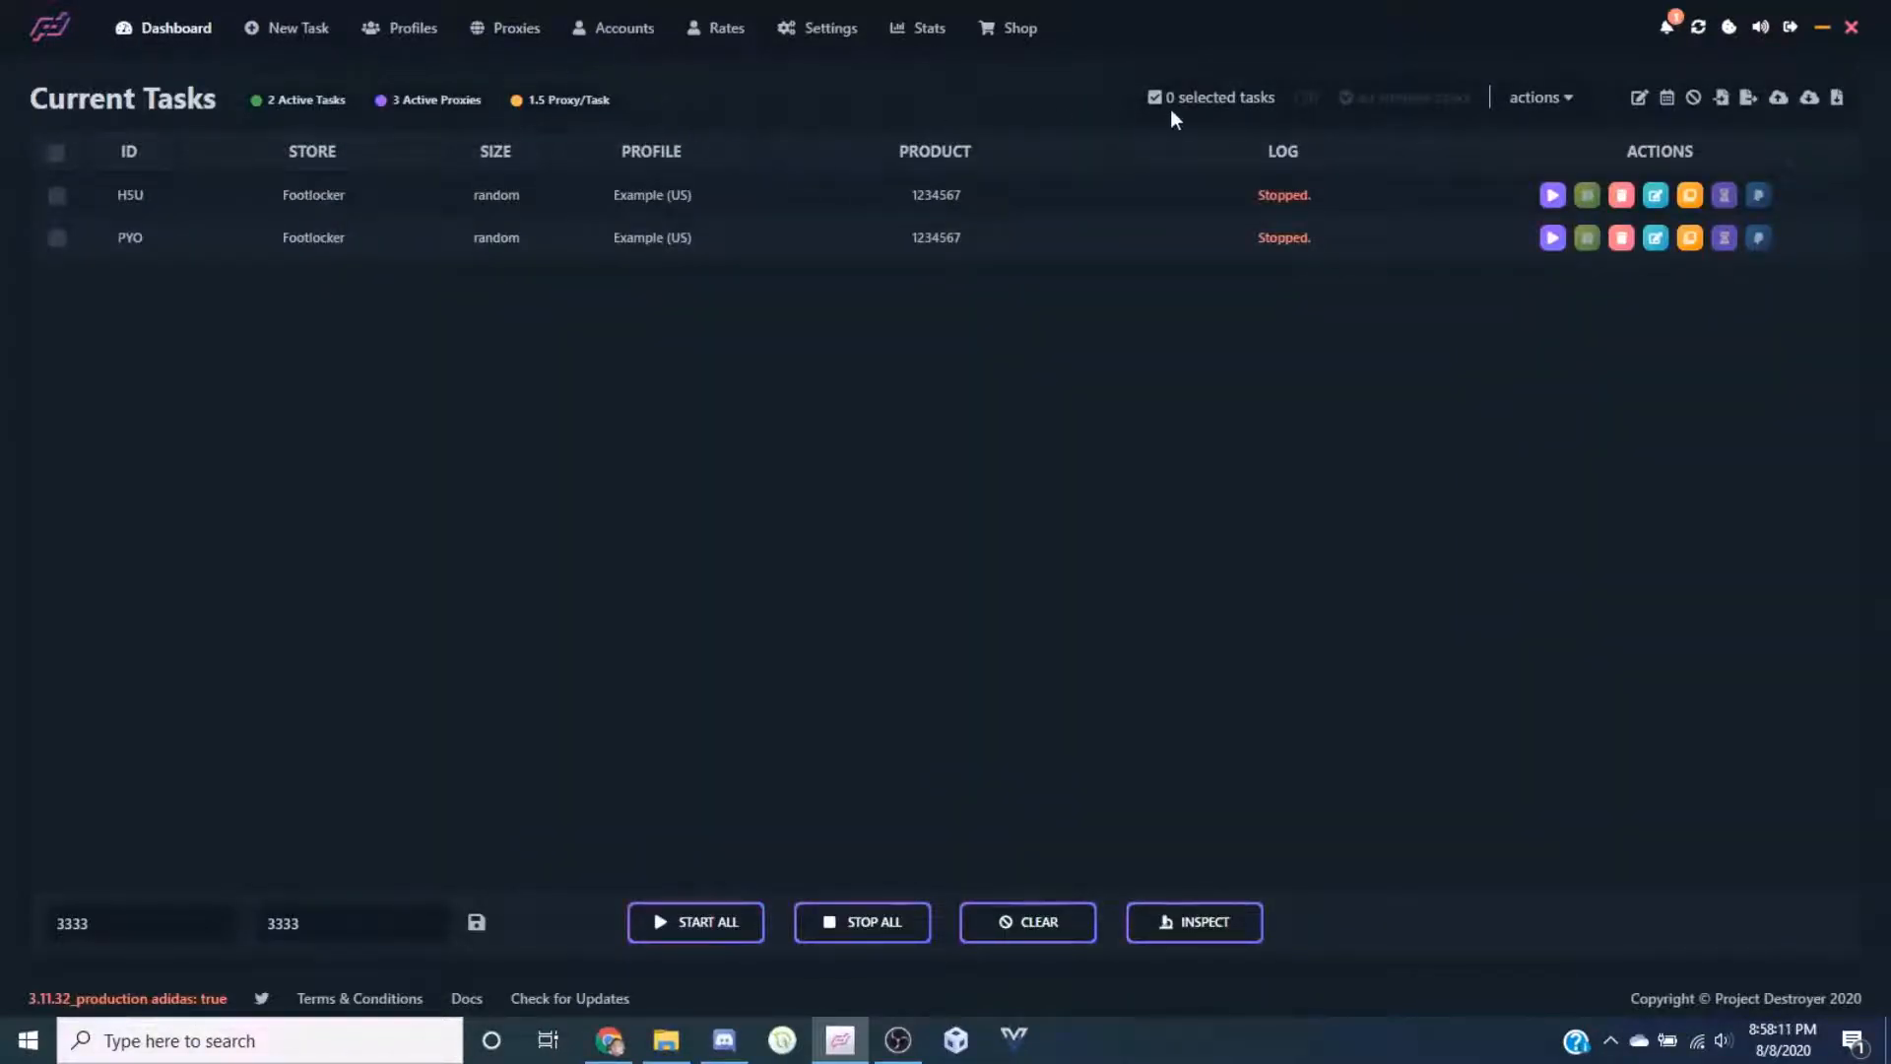
mouse_move(1346, 95)
mouse_move(1413, 114)
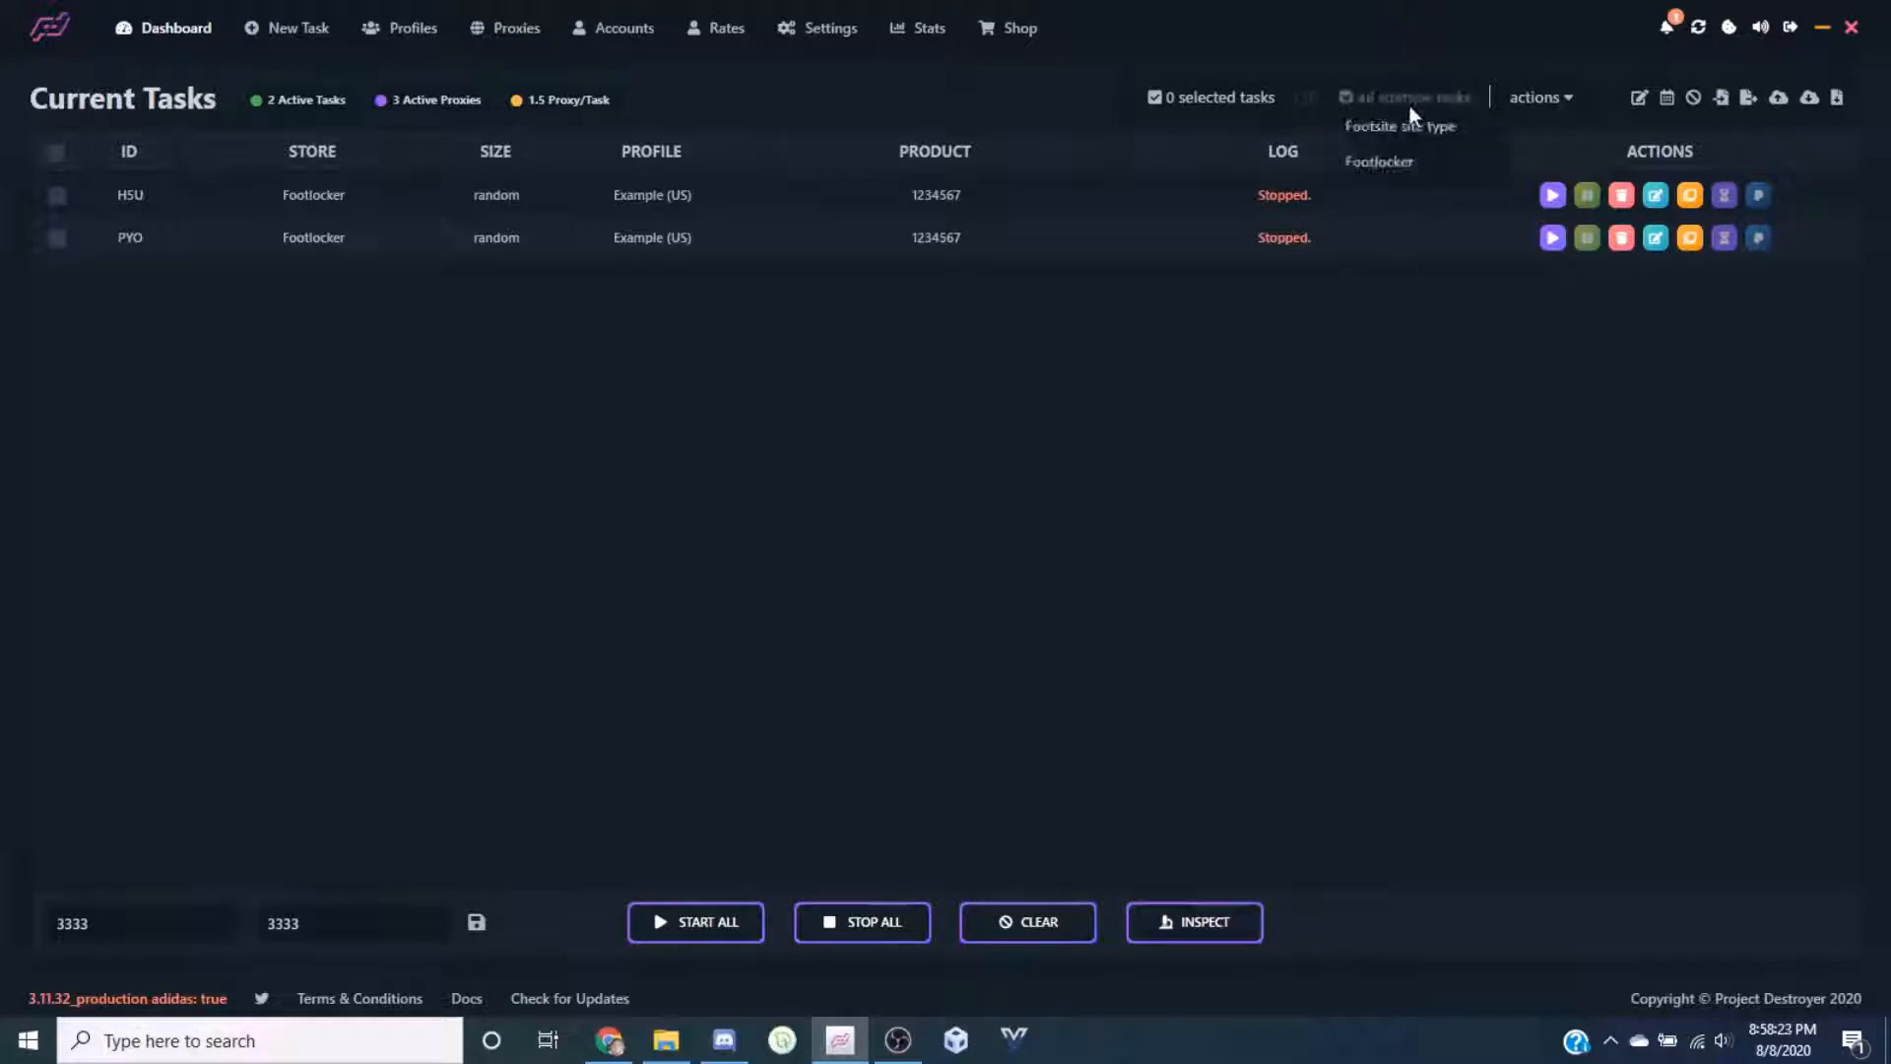
click(1388, 163)
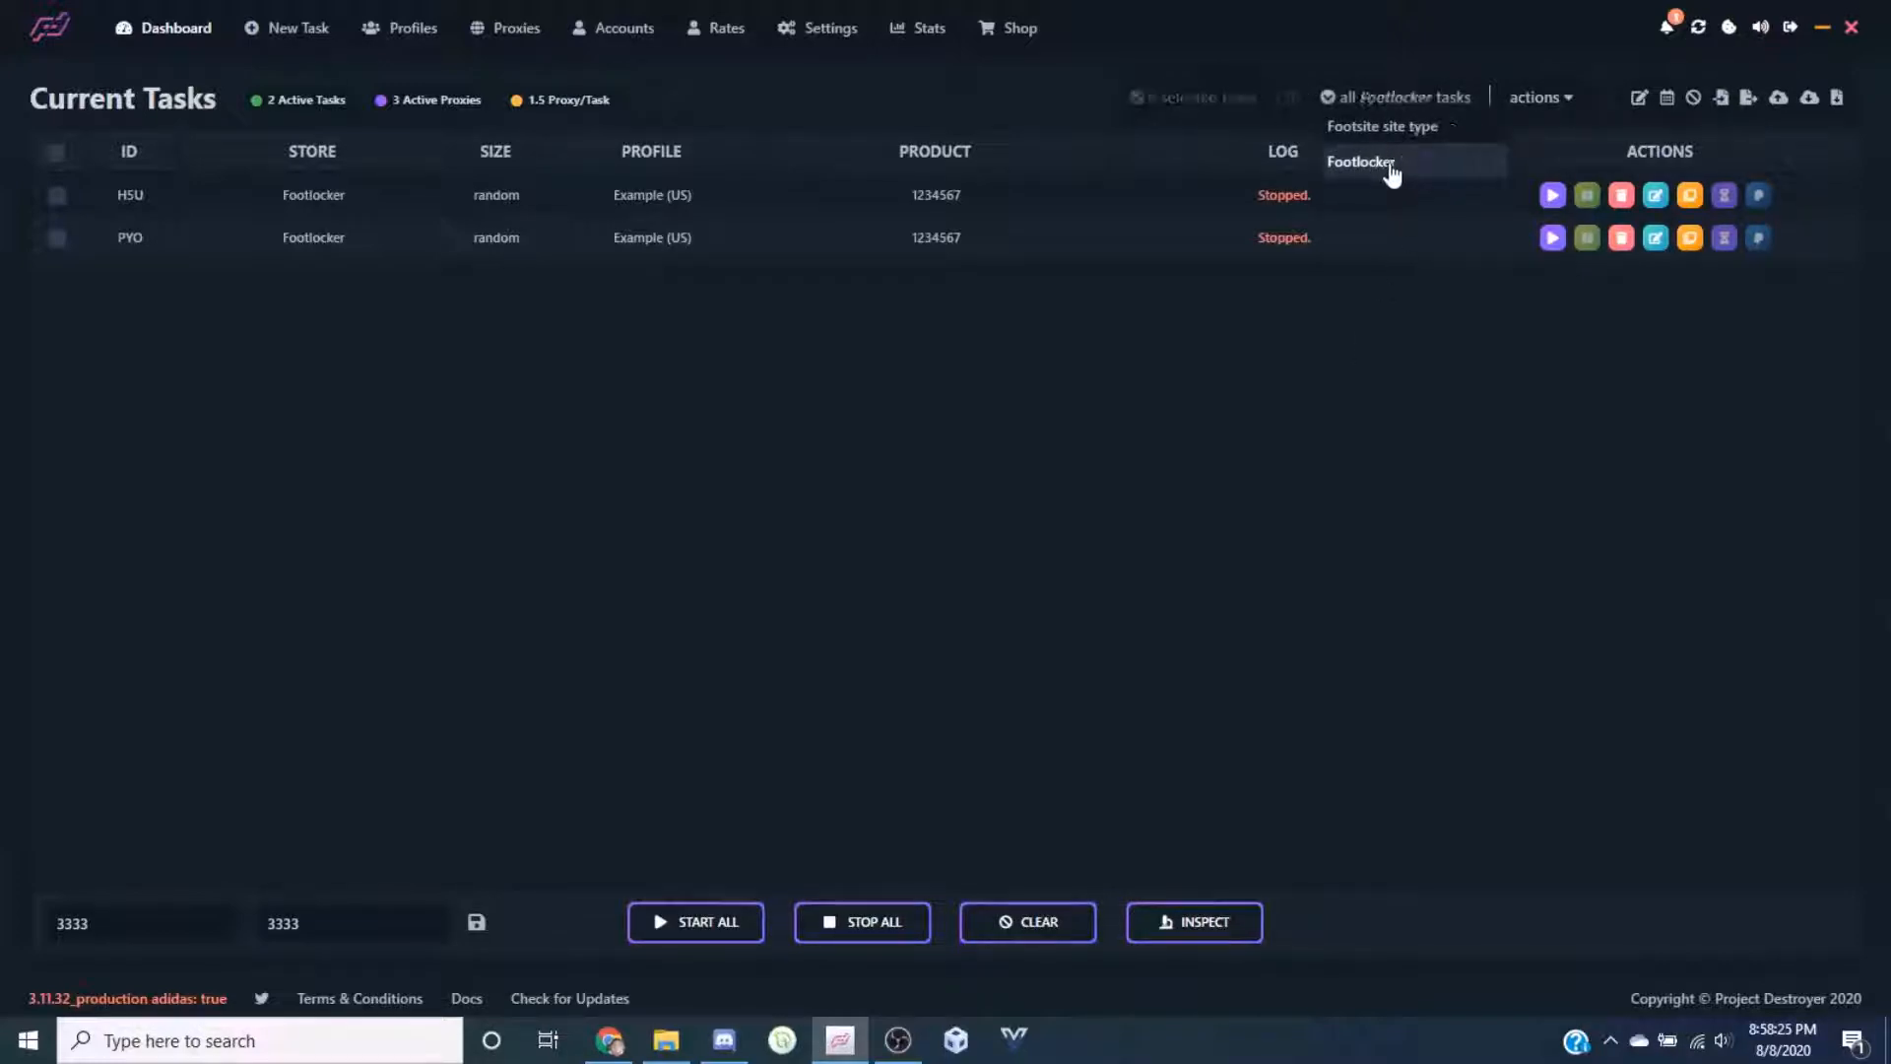
mouse_move(1381, 98)
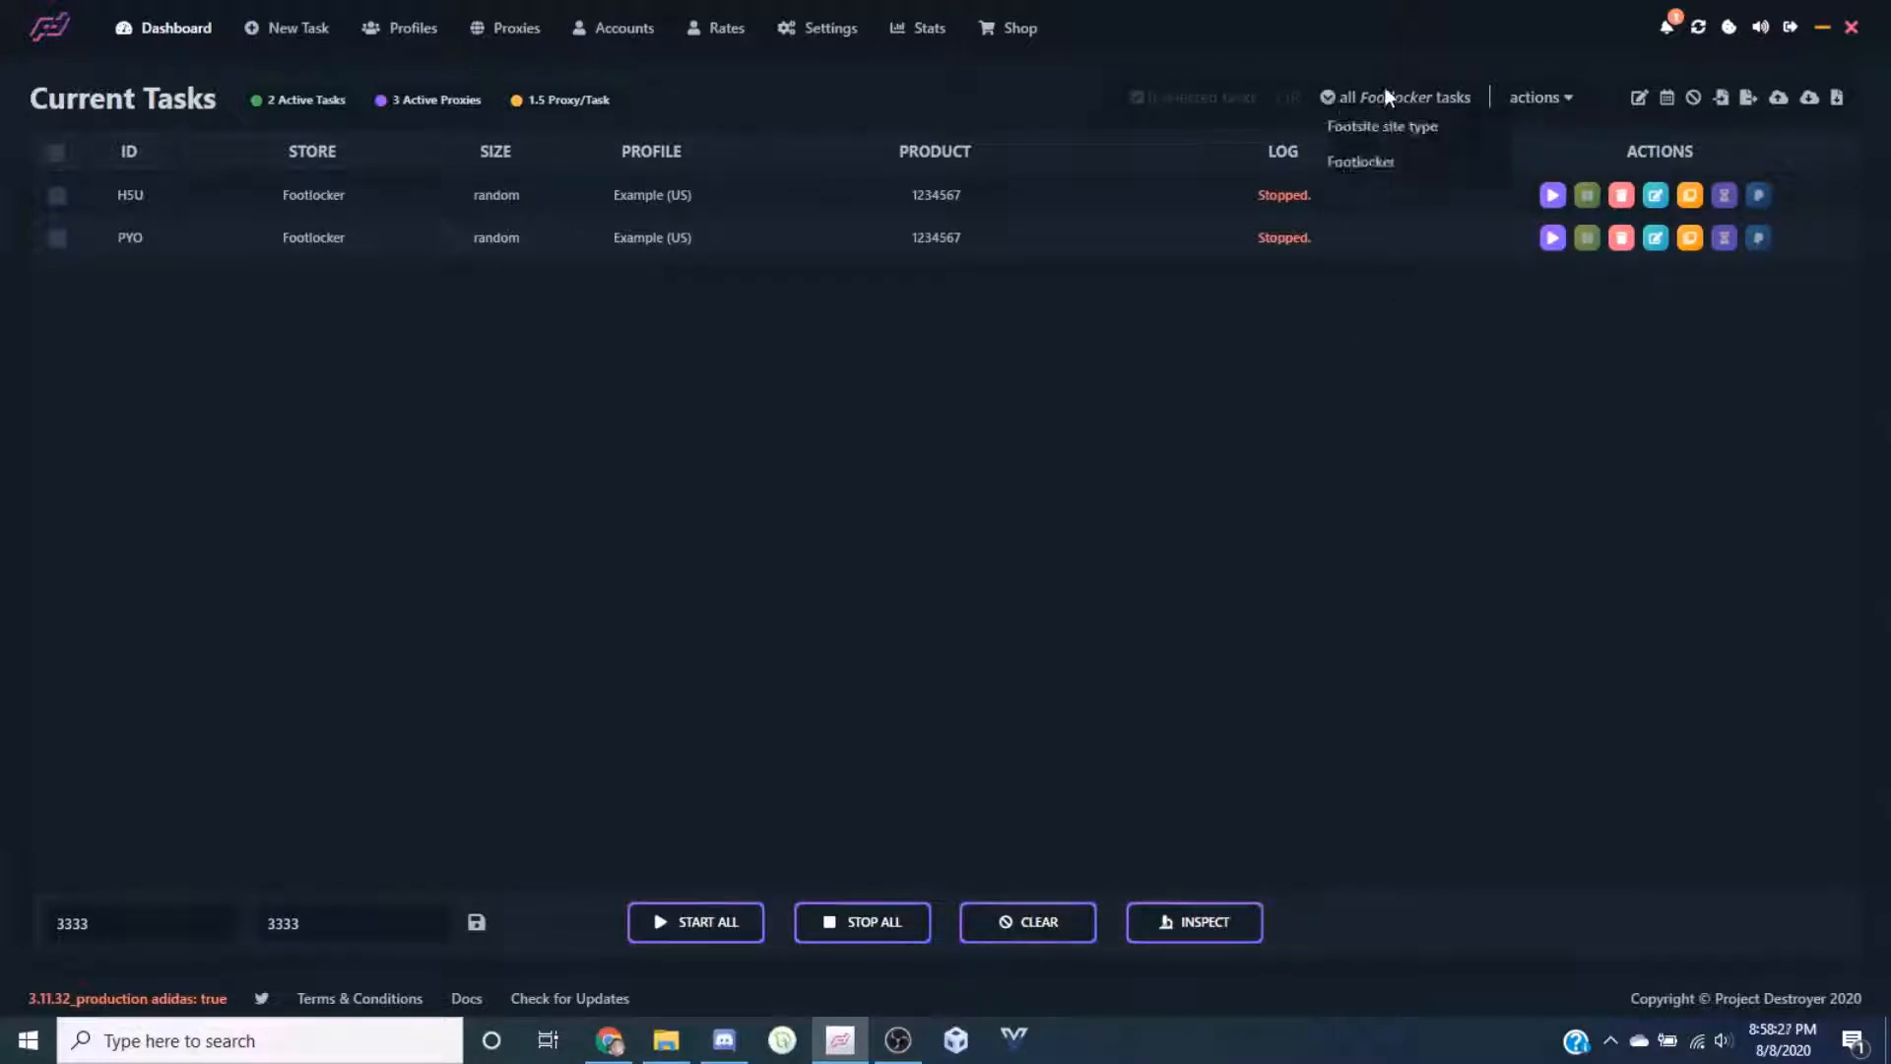
mouse_move(1539, 96)
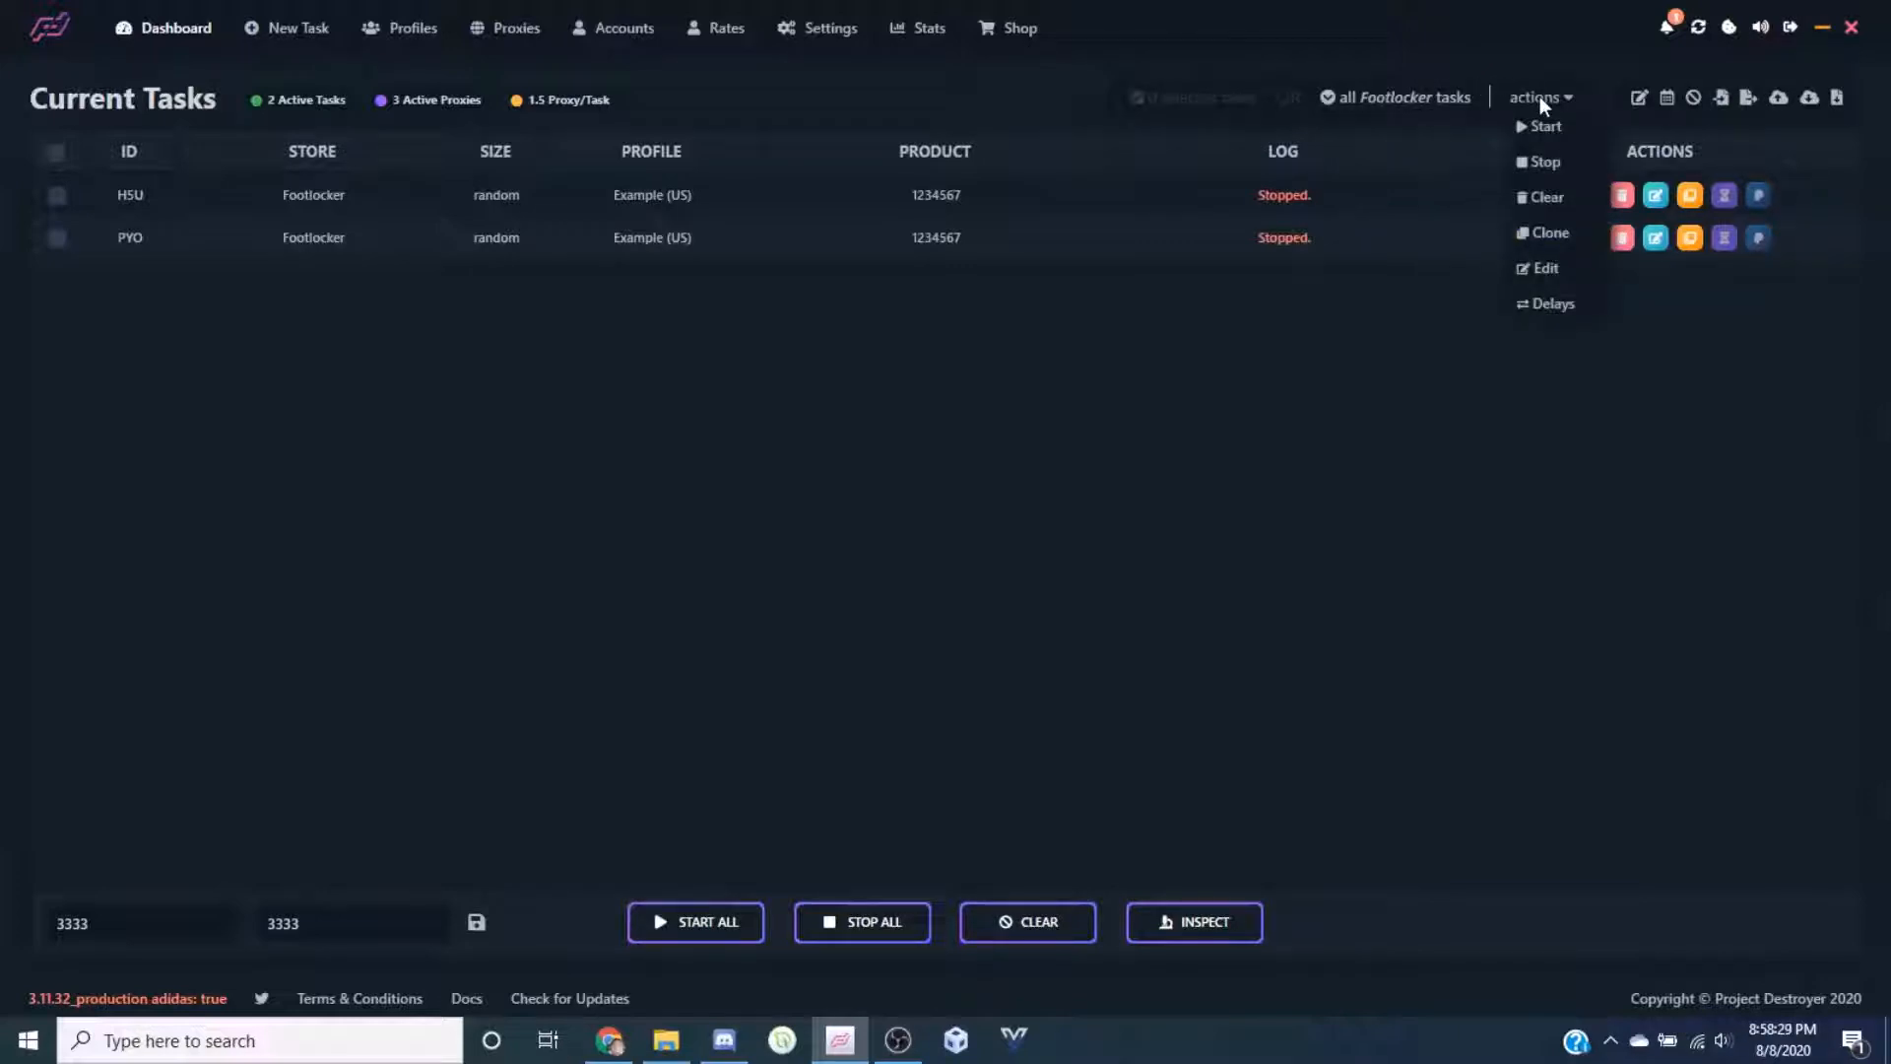
click(1541, 127)
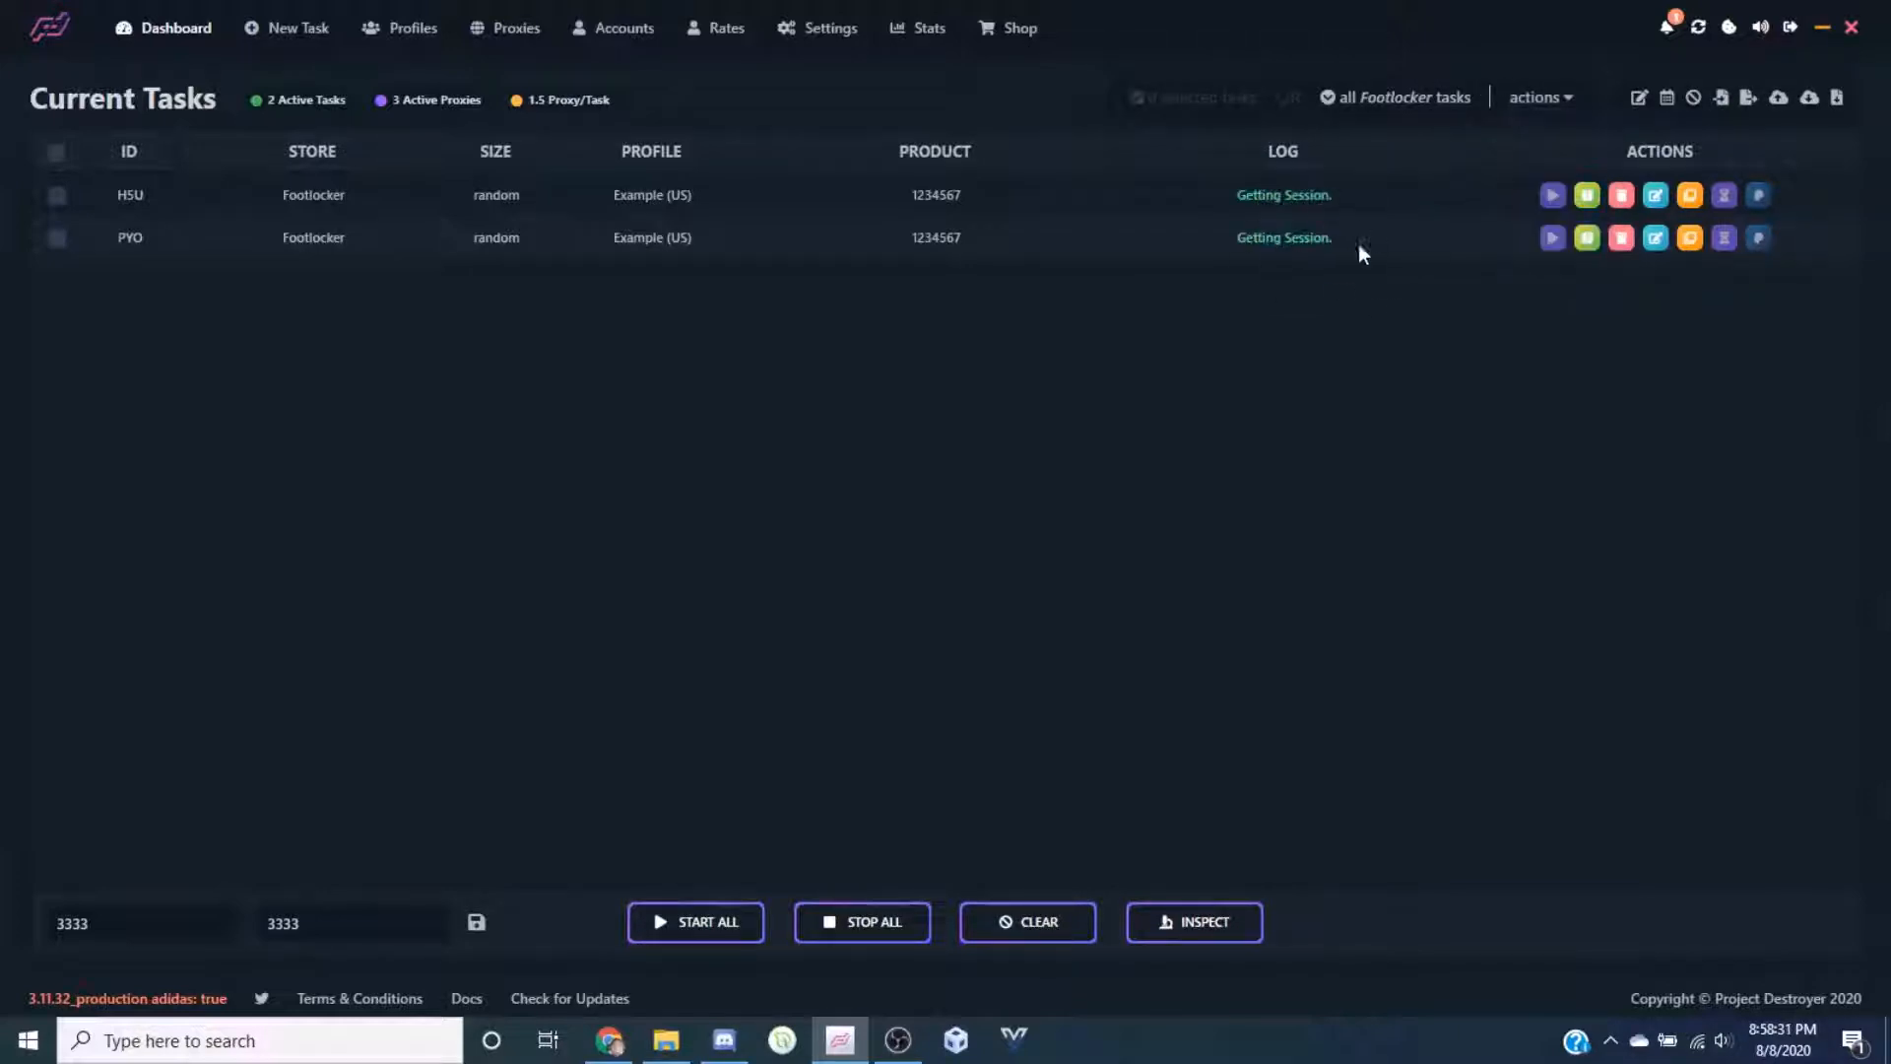
mouse_move(1562, 94)
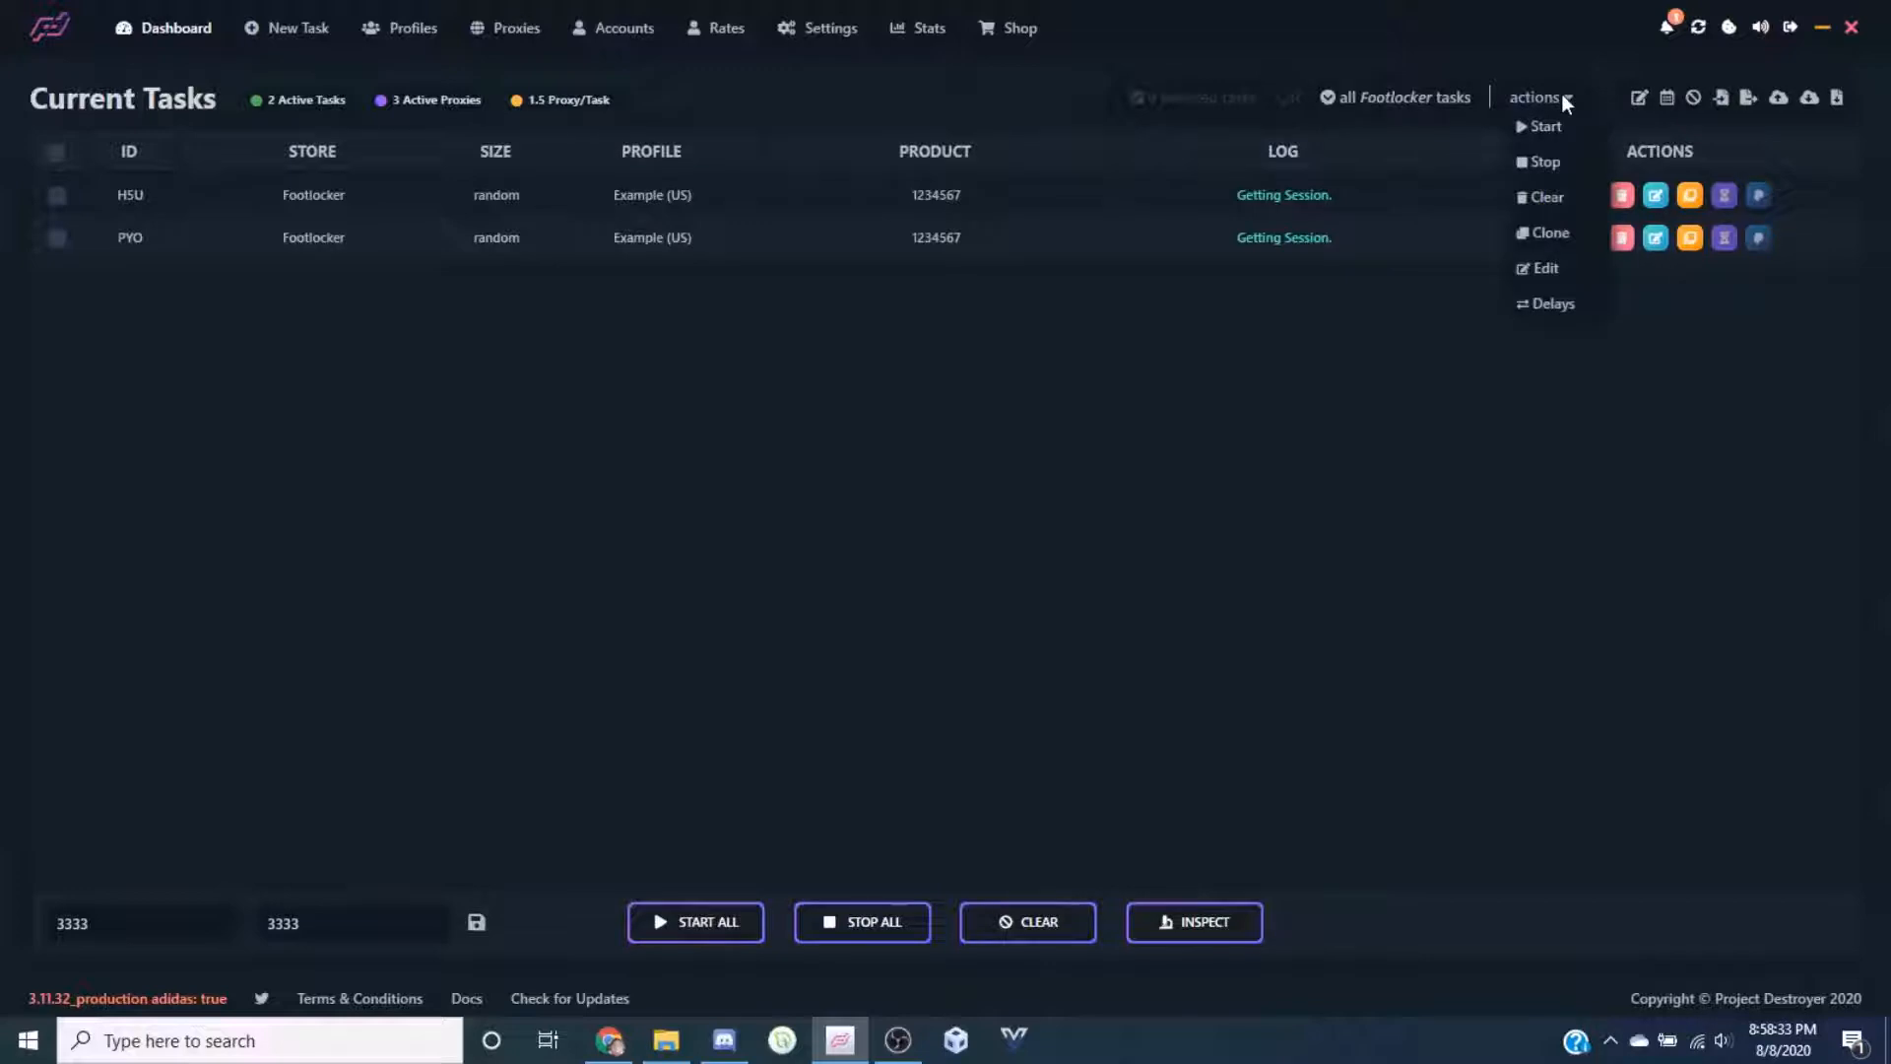
click(1544, 161)
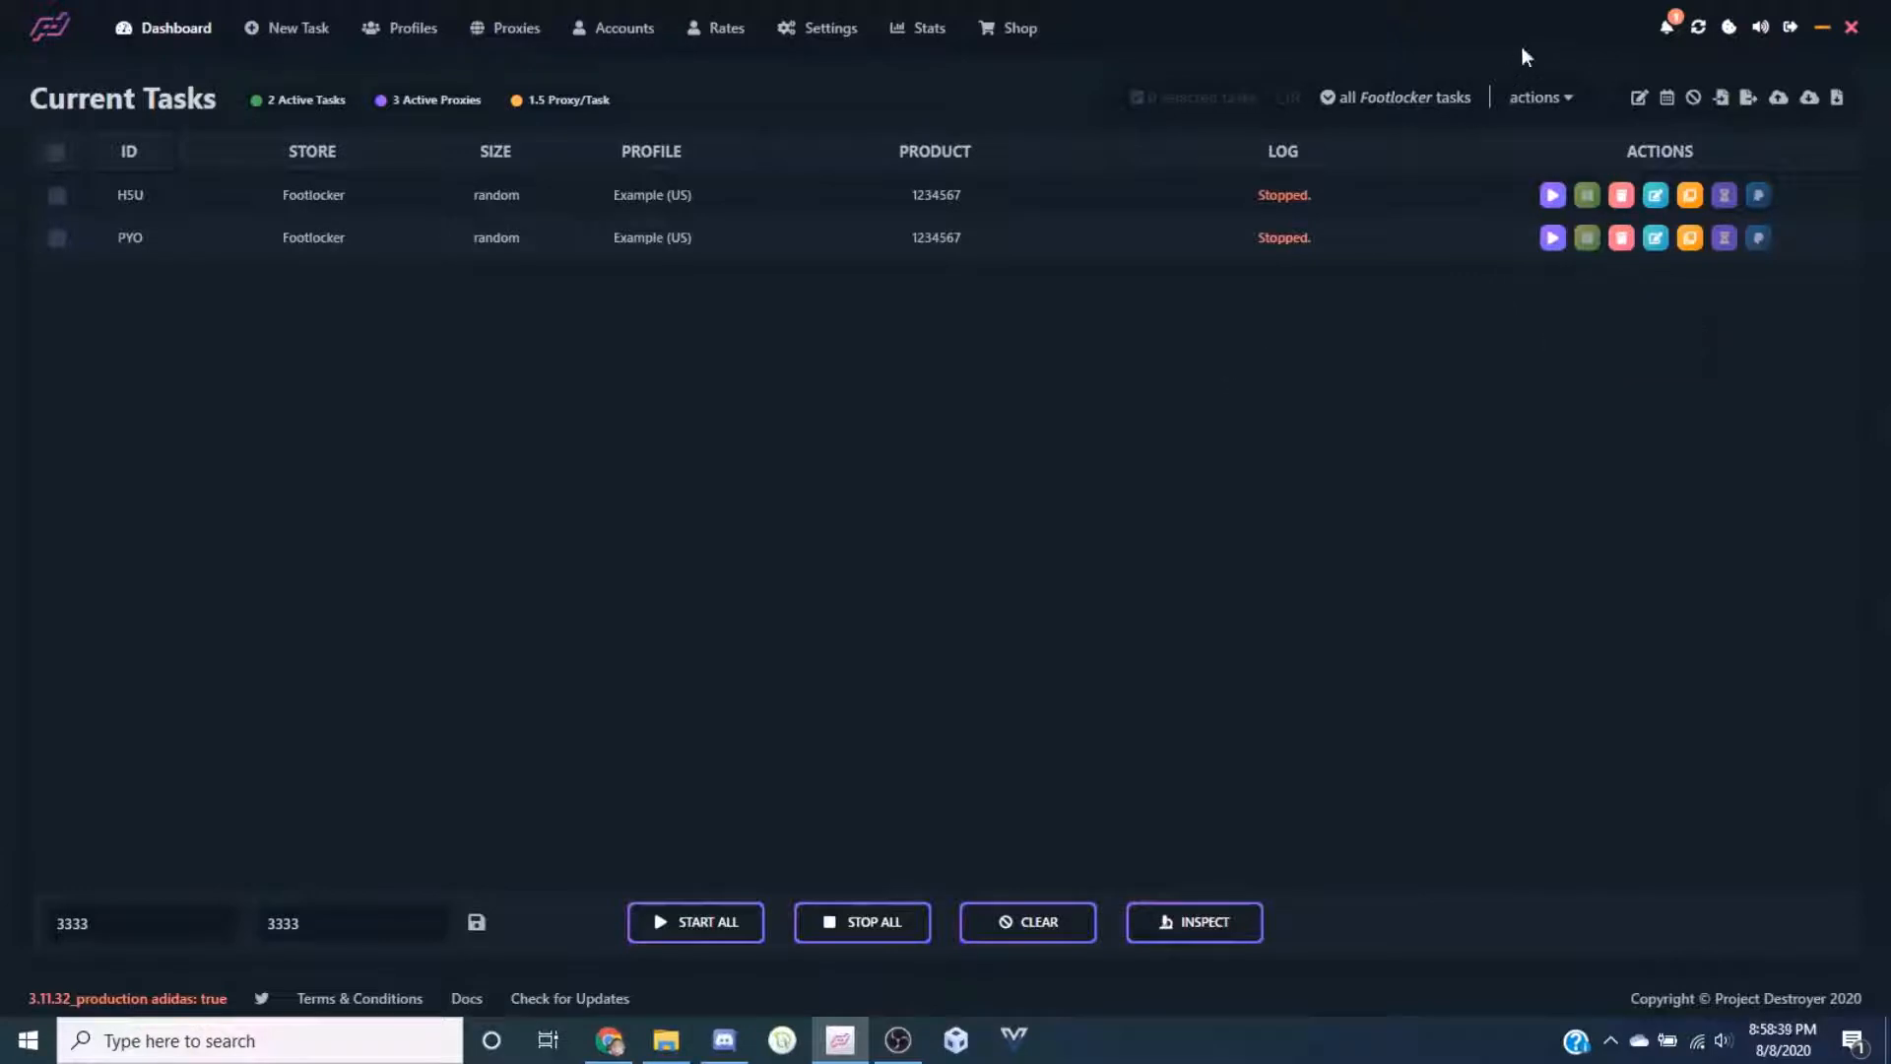
Look over the Bulk Edit and date-time scheduling panels, then close both
click(1634, 97)
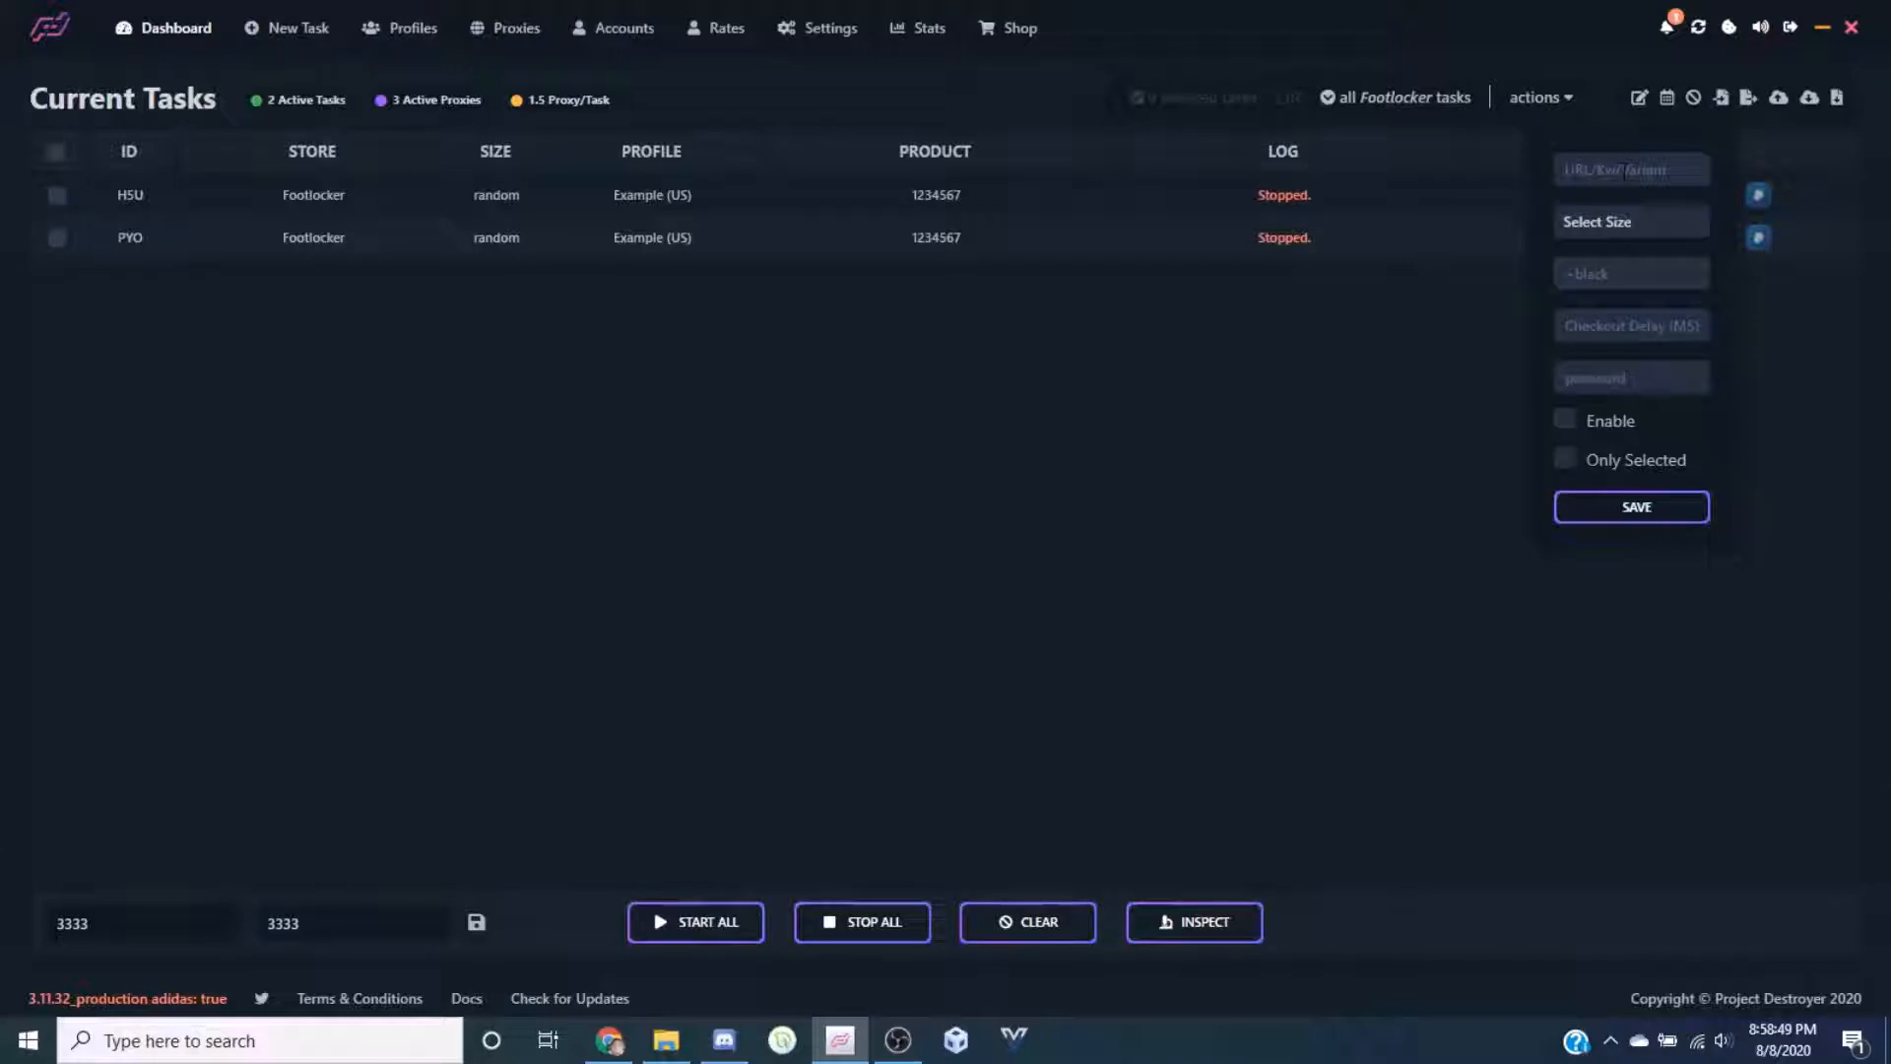
click(1620, 175)
click(1456, 583)
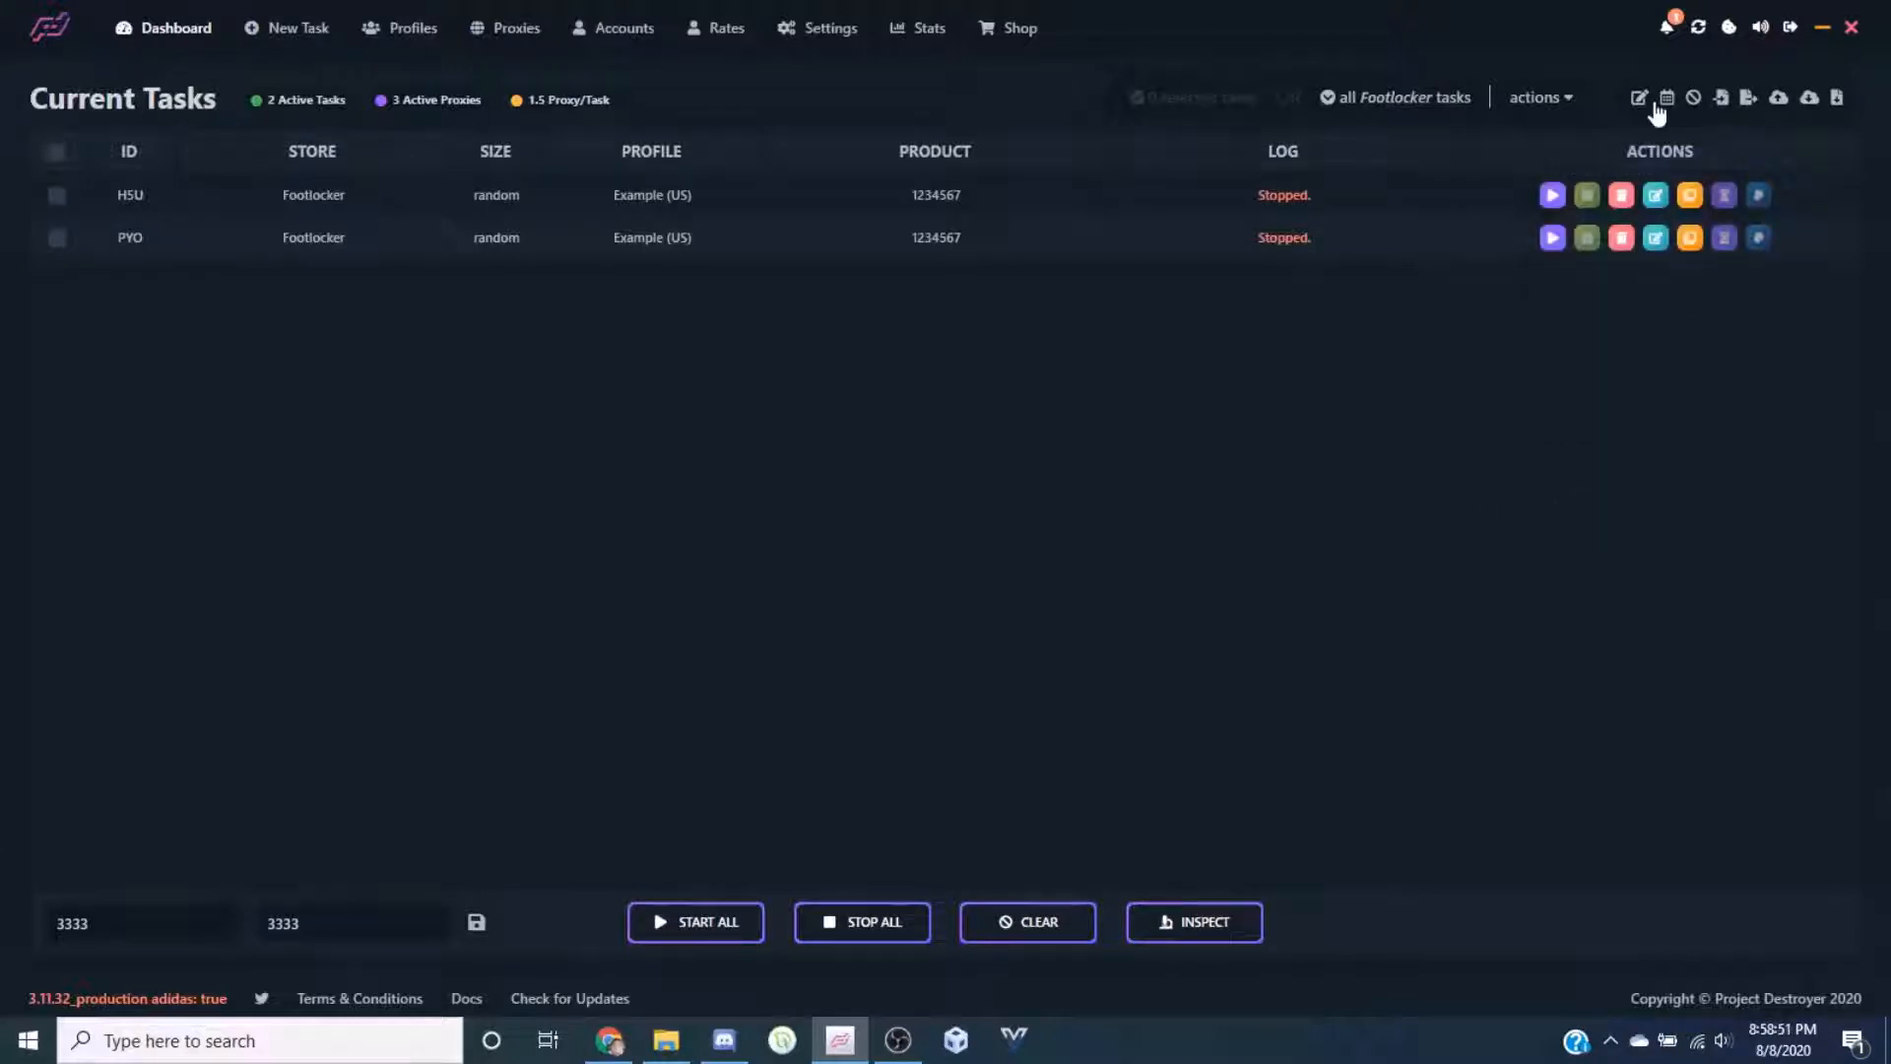
click(1666, 97)
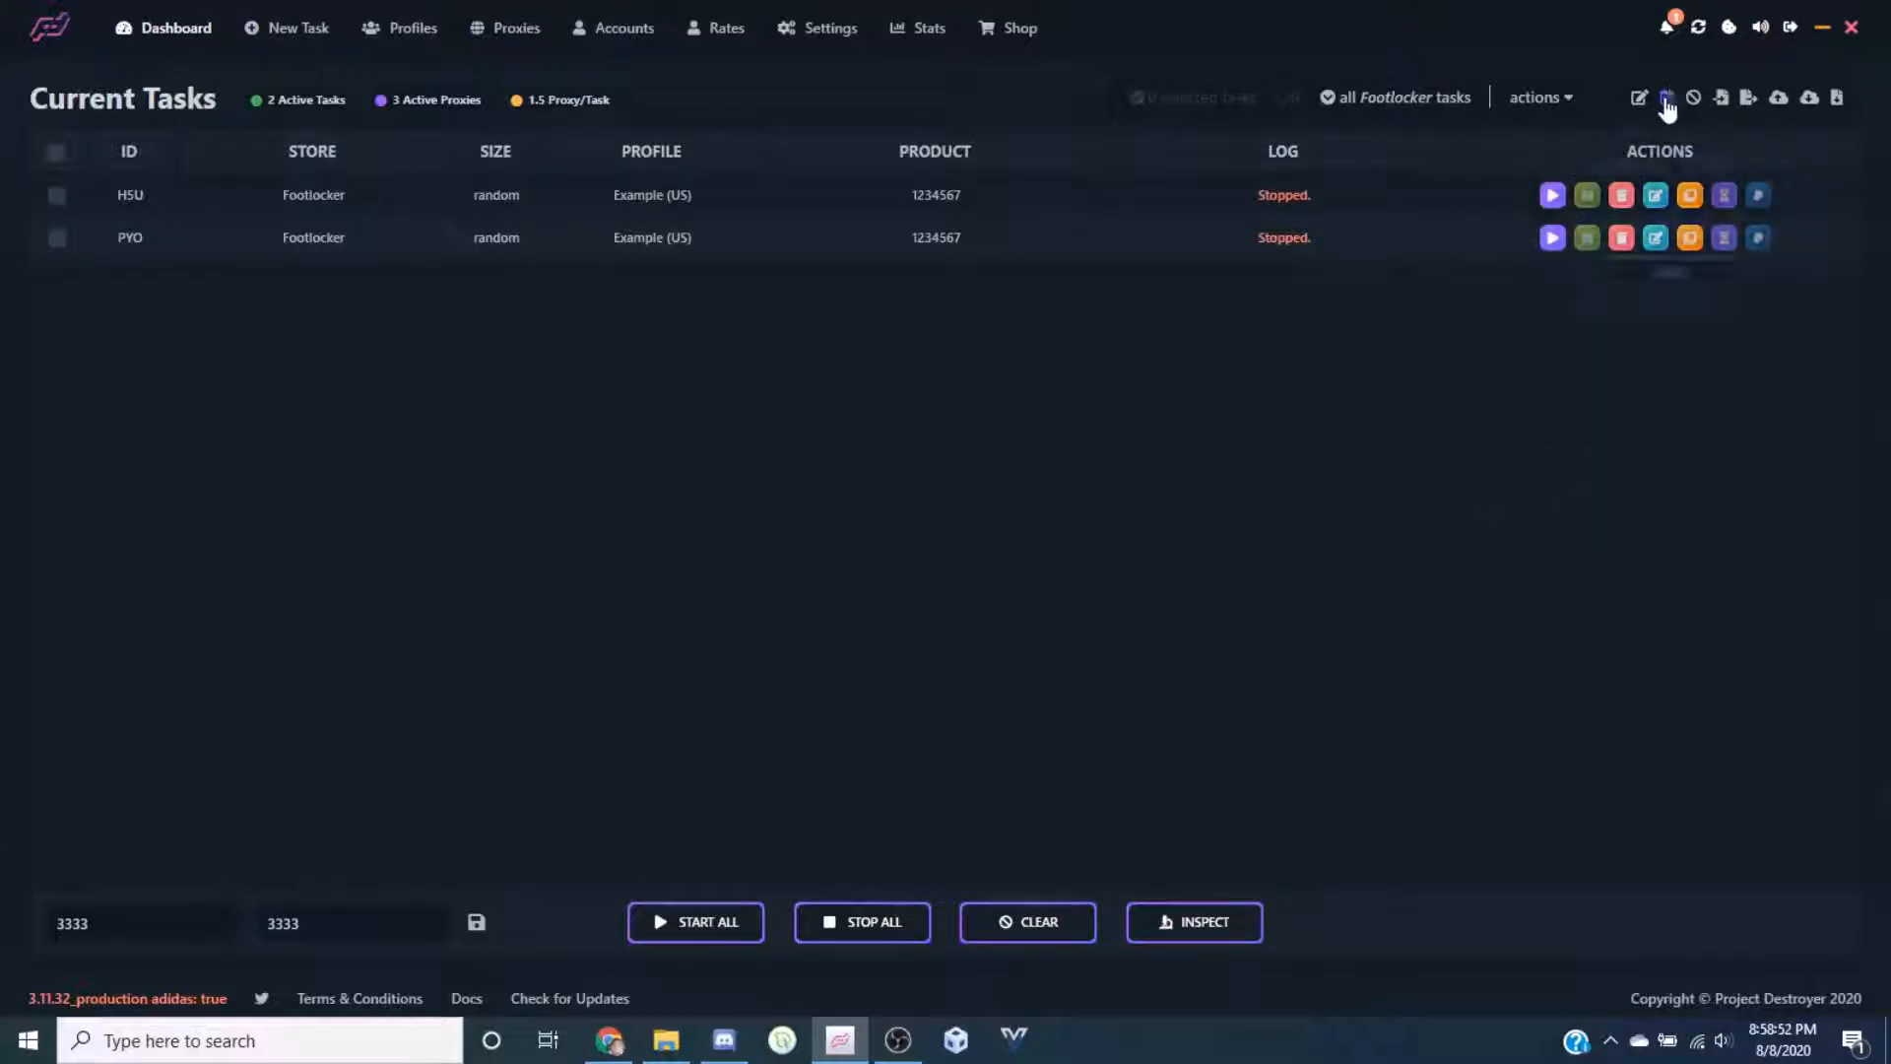
click(1254, 379)
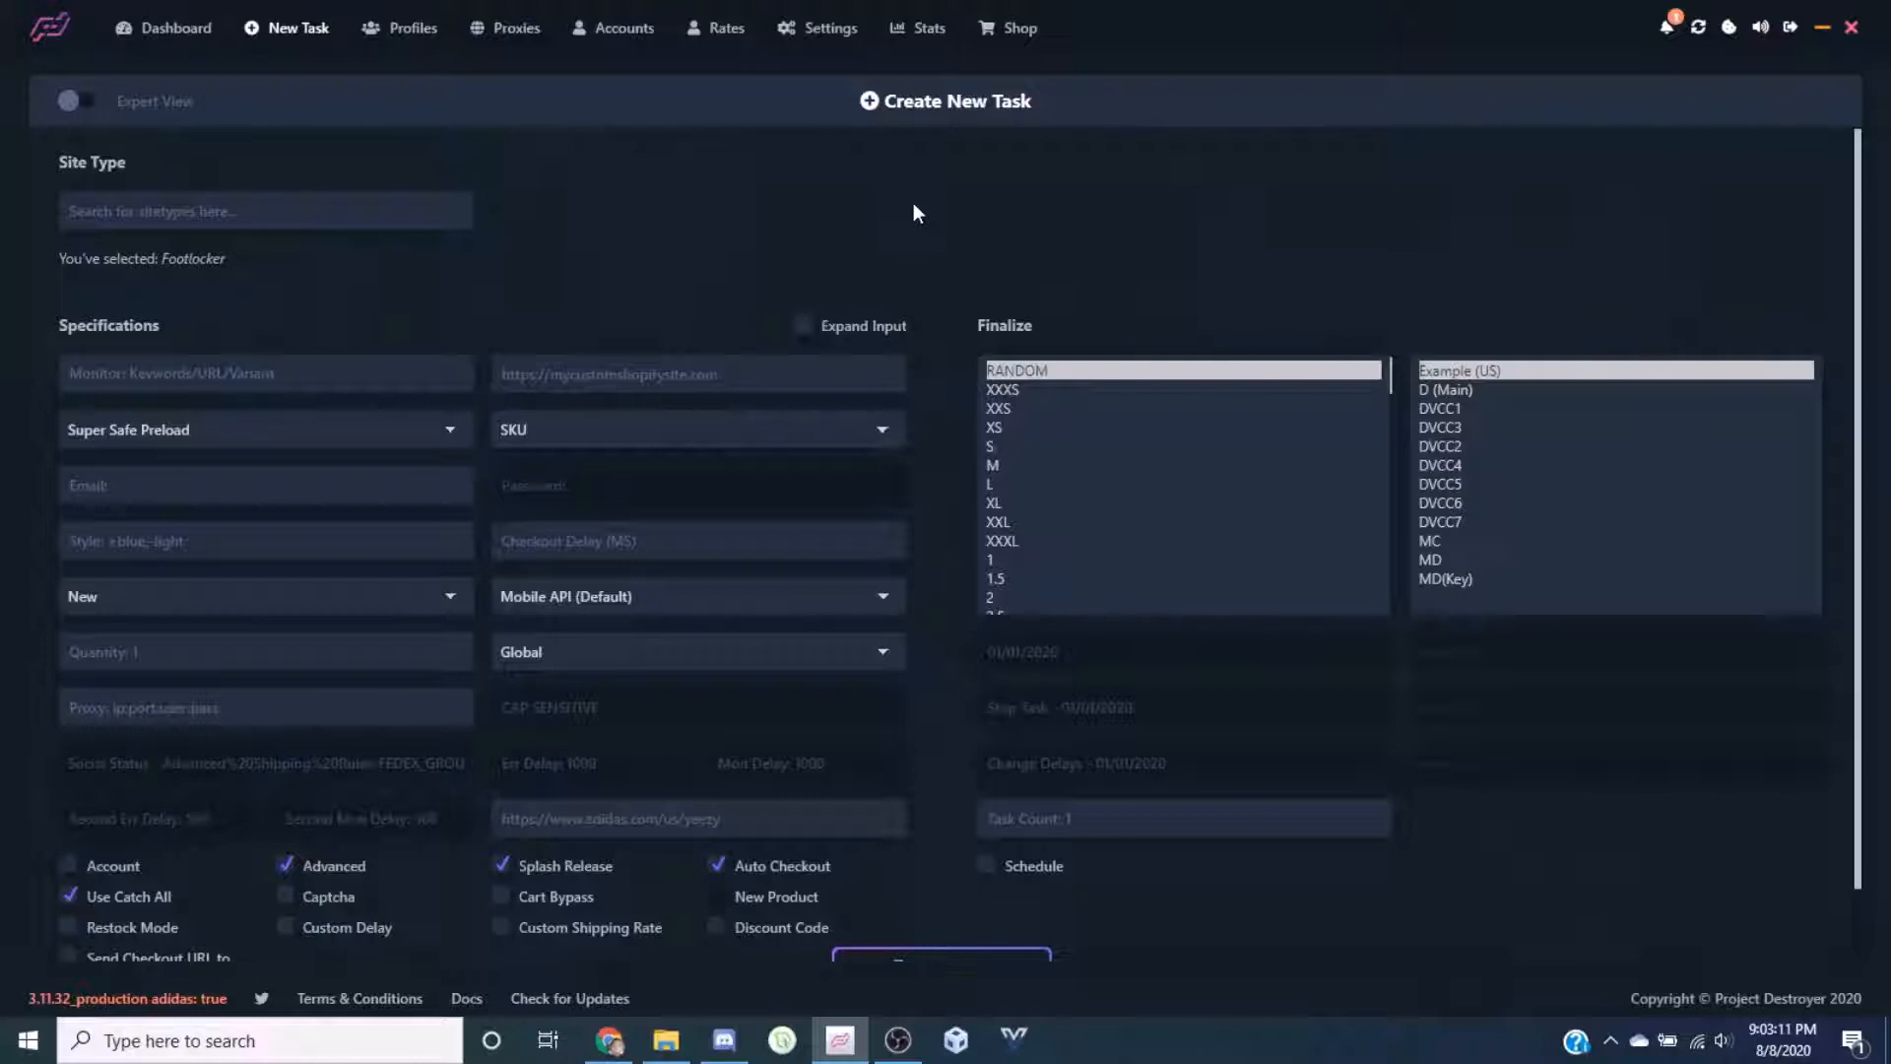
Set the site type to Kith by searching 'kith'
click(461, 212)
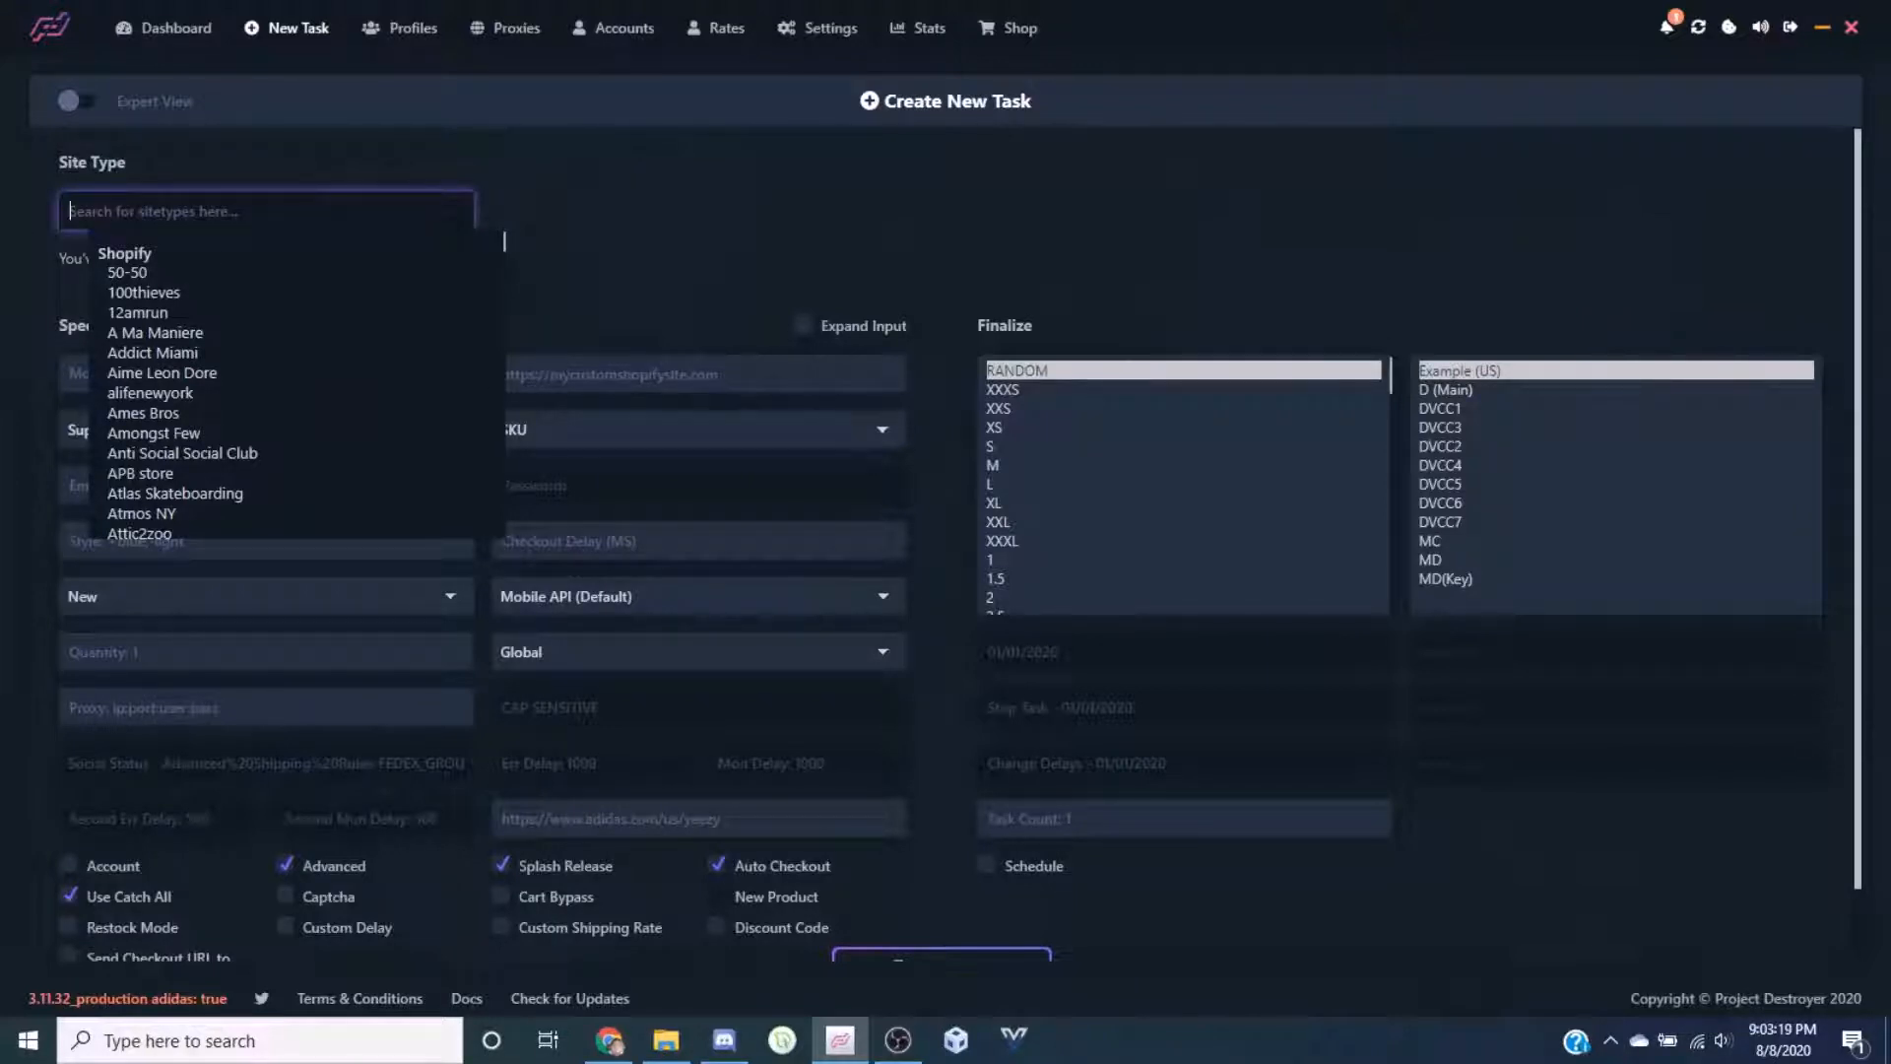
text(kith)
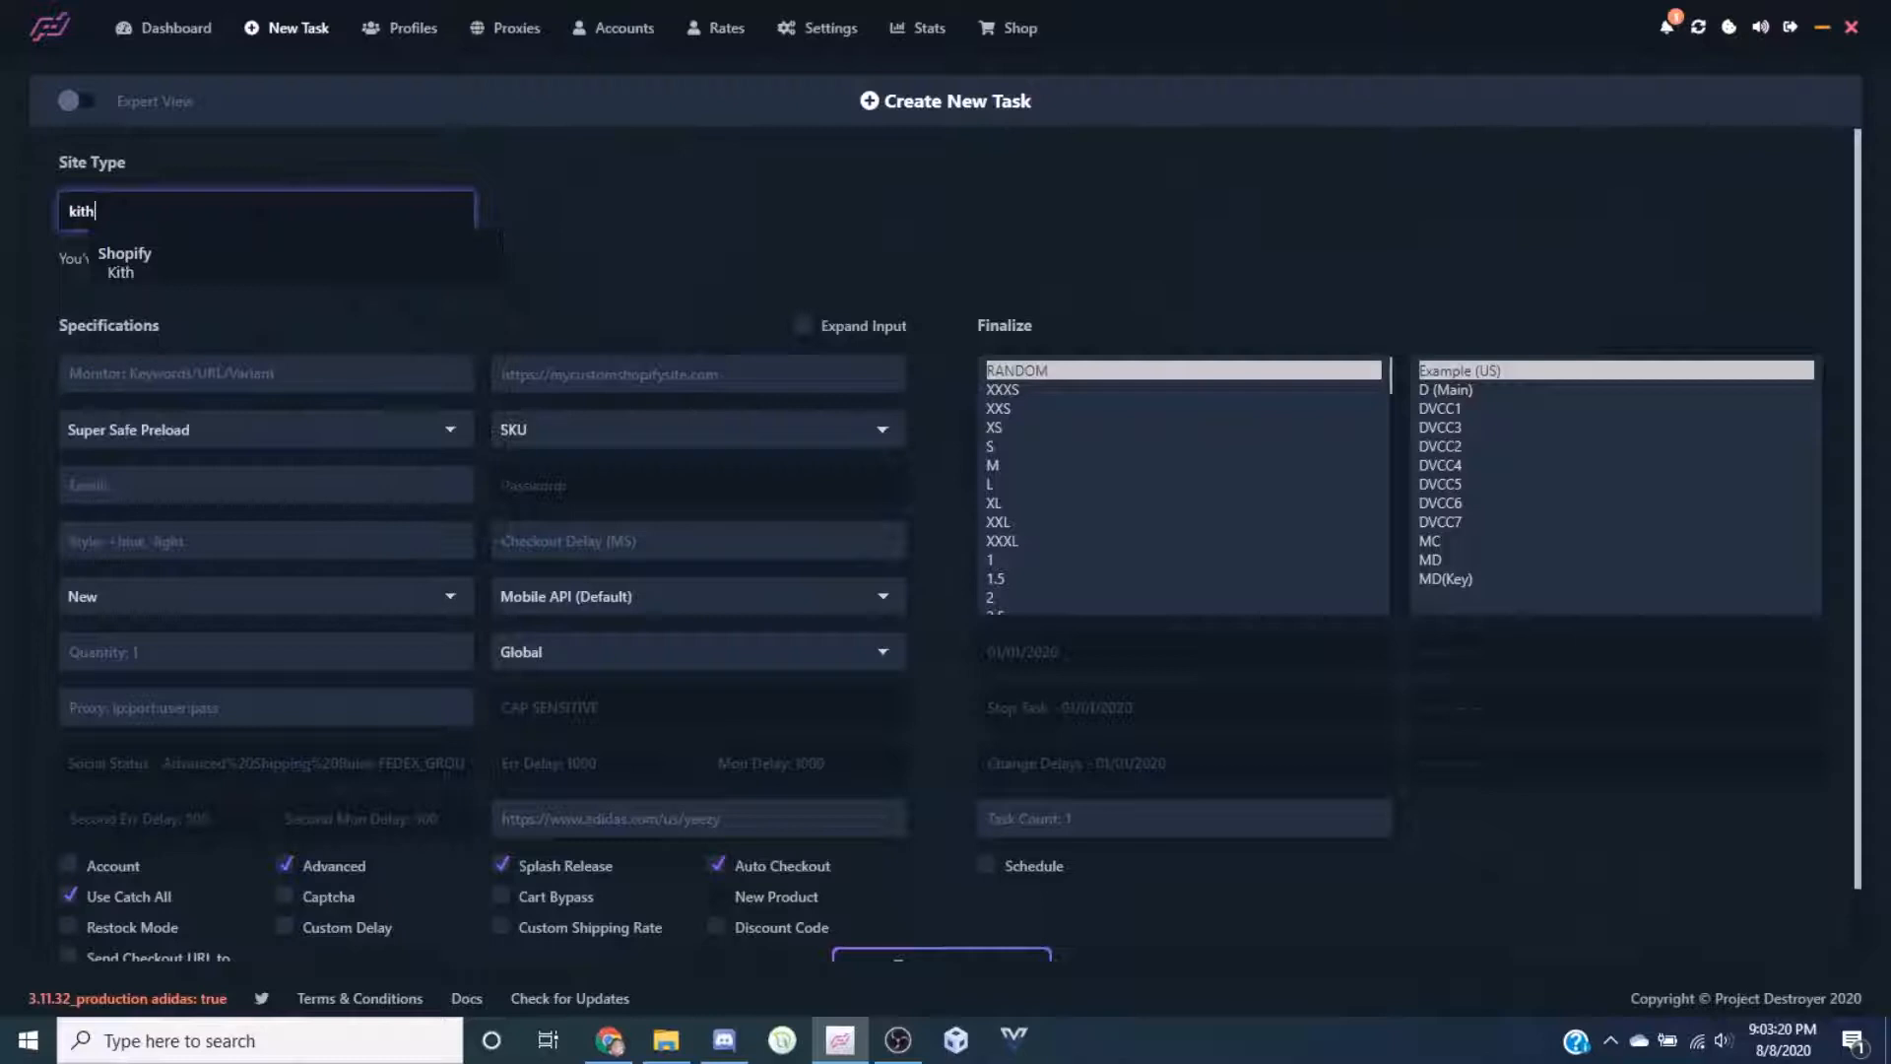
click(240, 278)
click(469, 372)
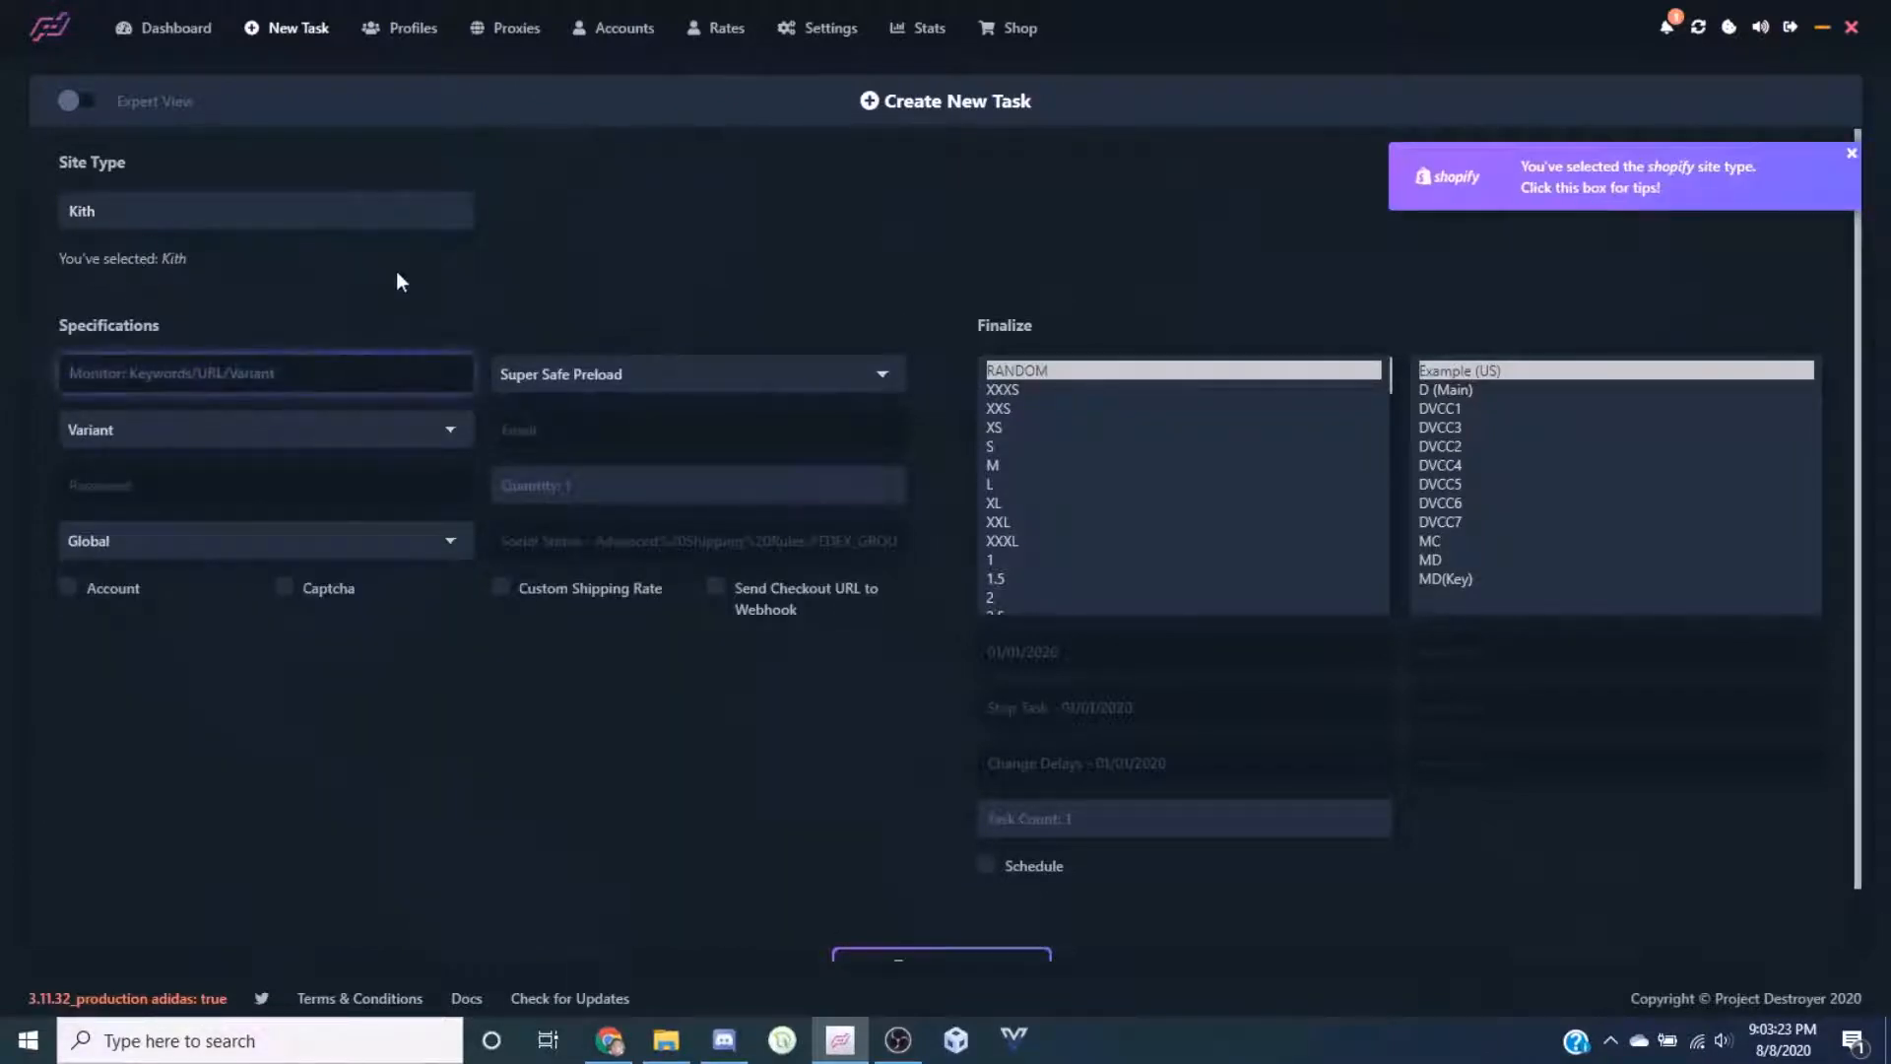
text(+)
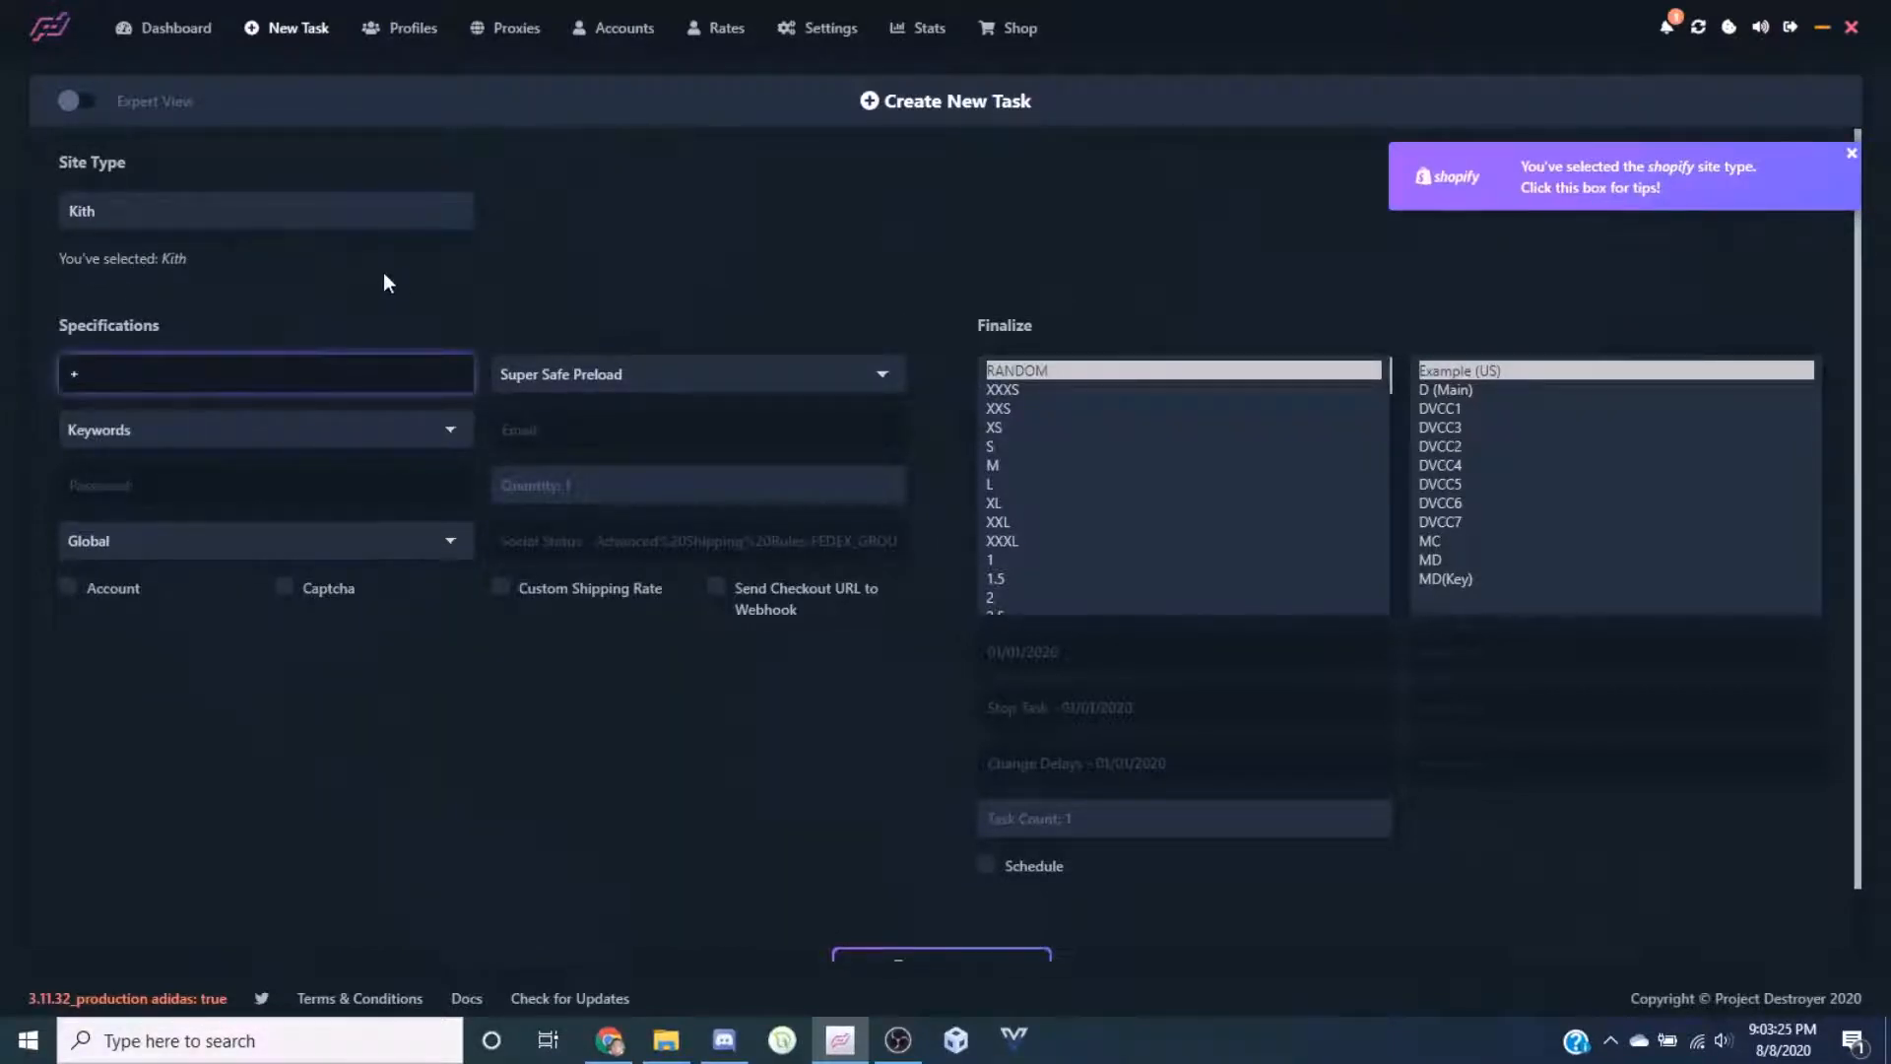
text(hat,-short)
click(384, 430)
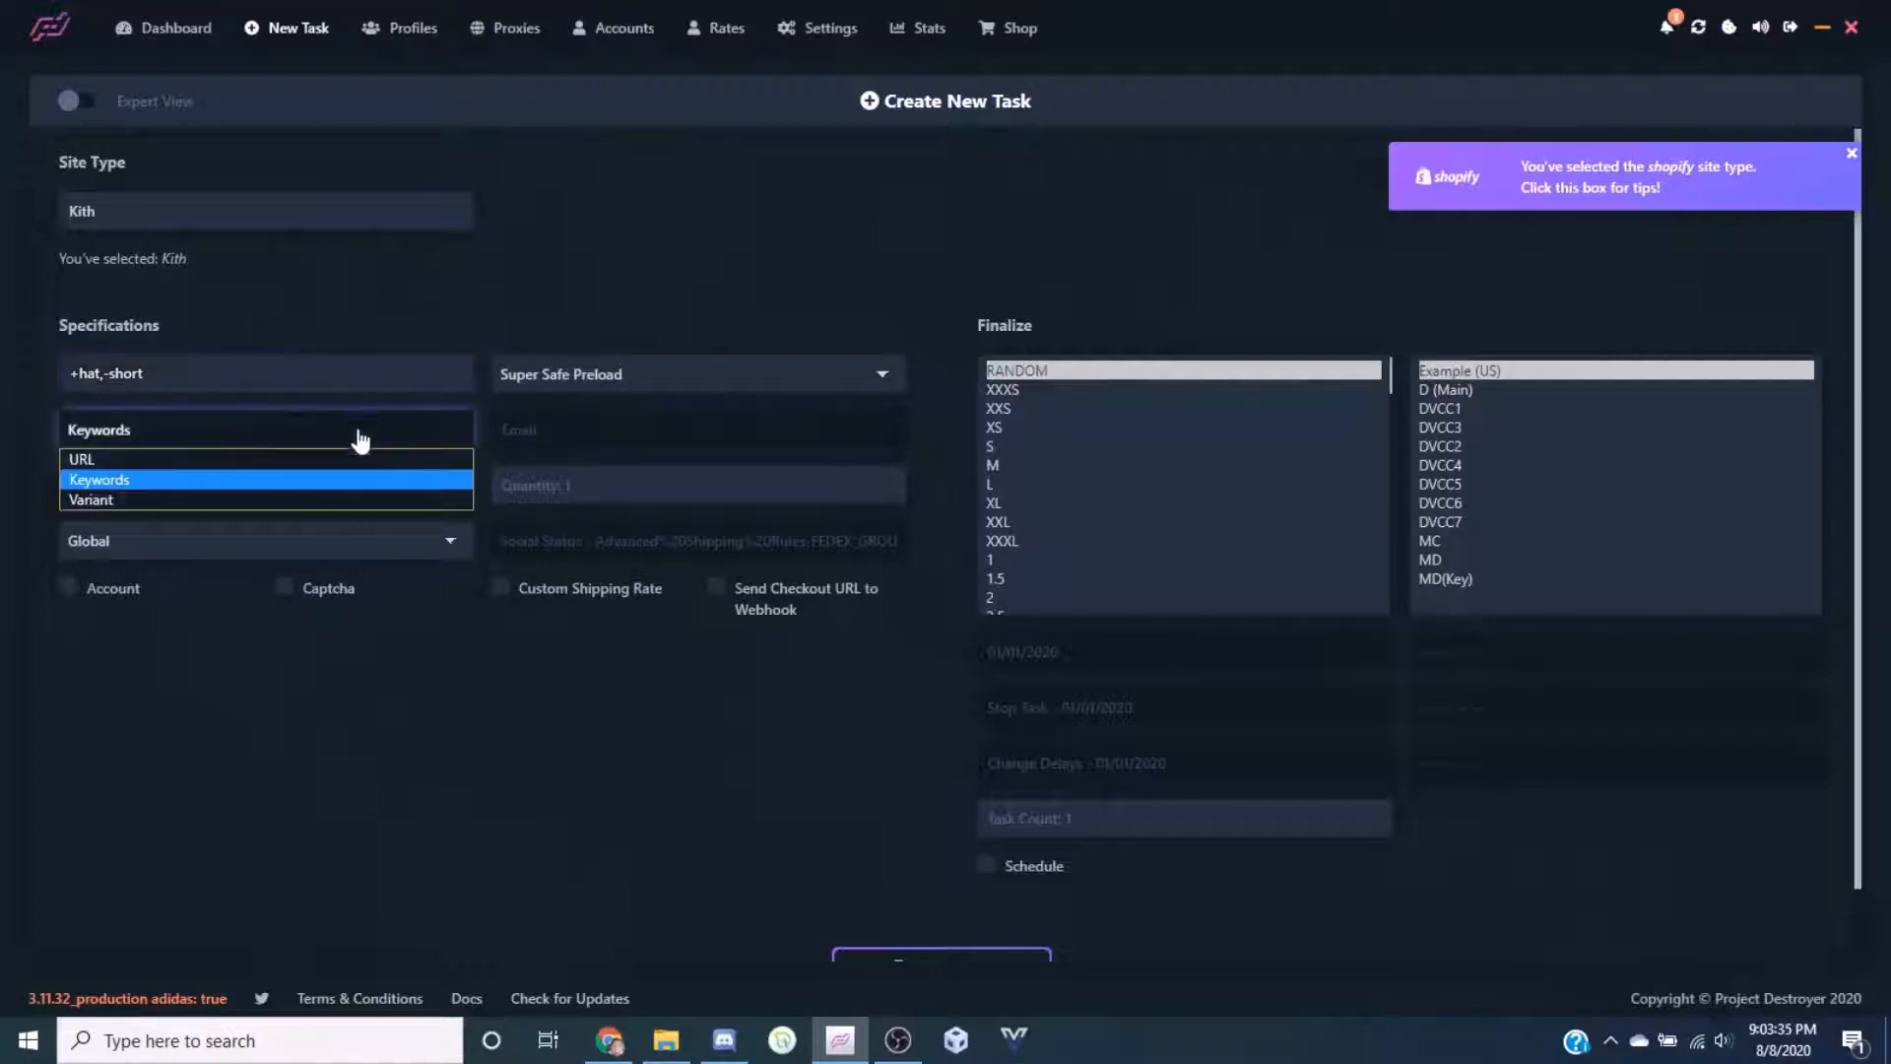
click(132, 458)
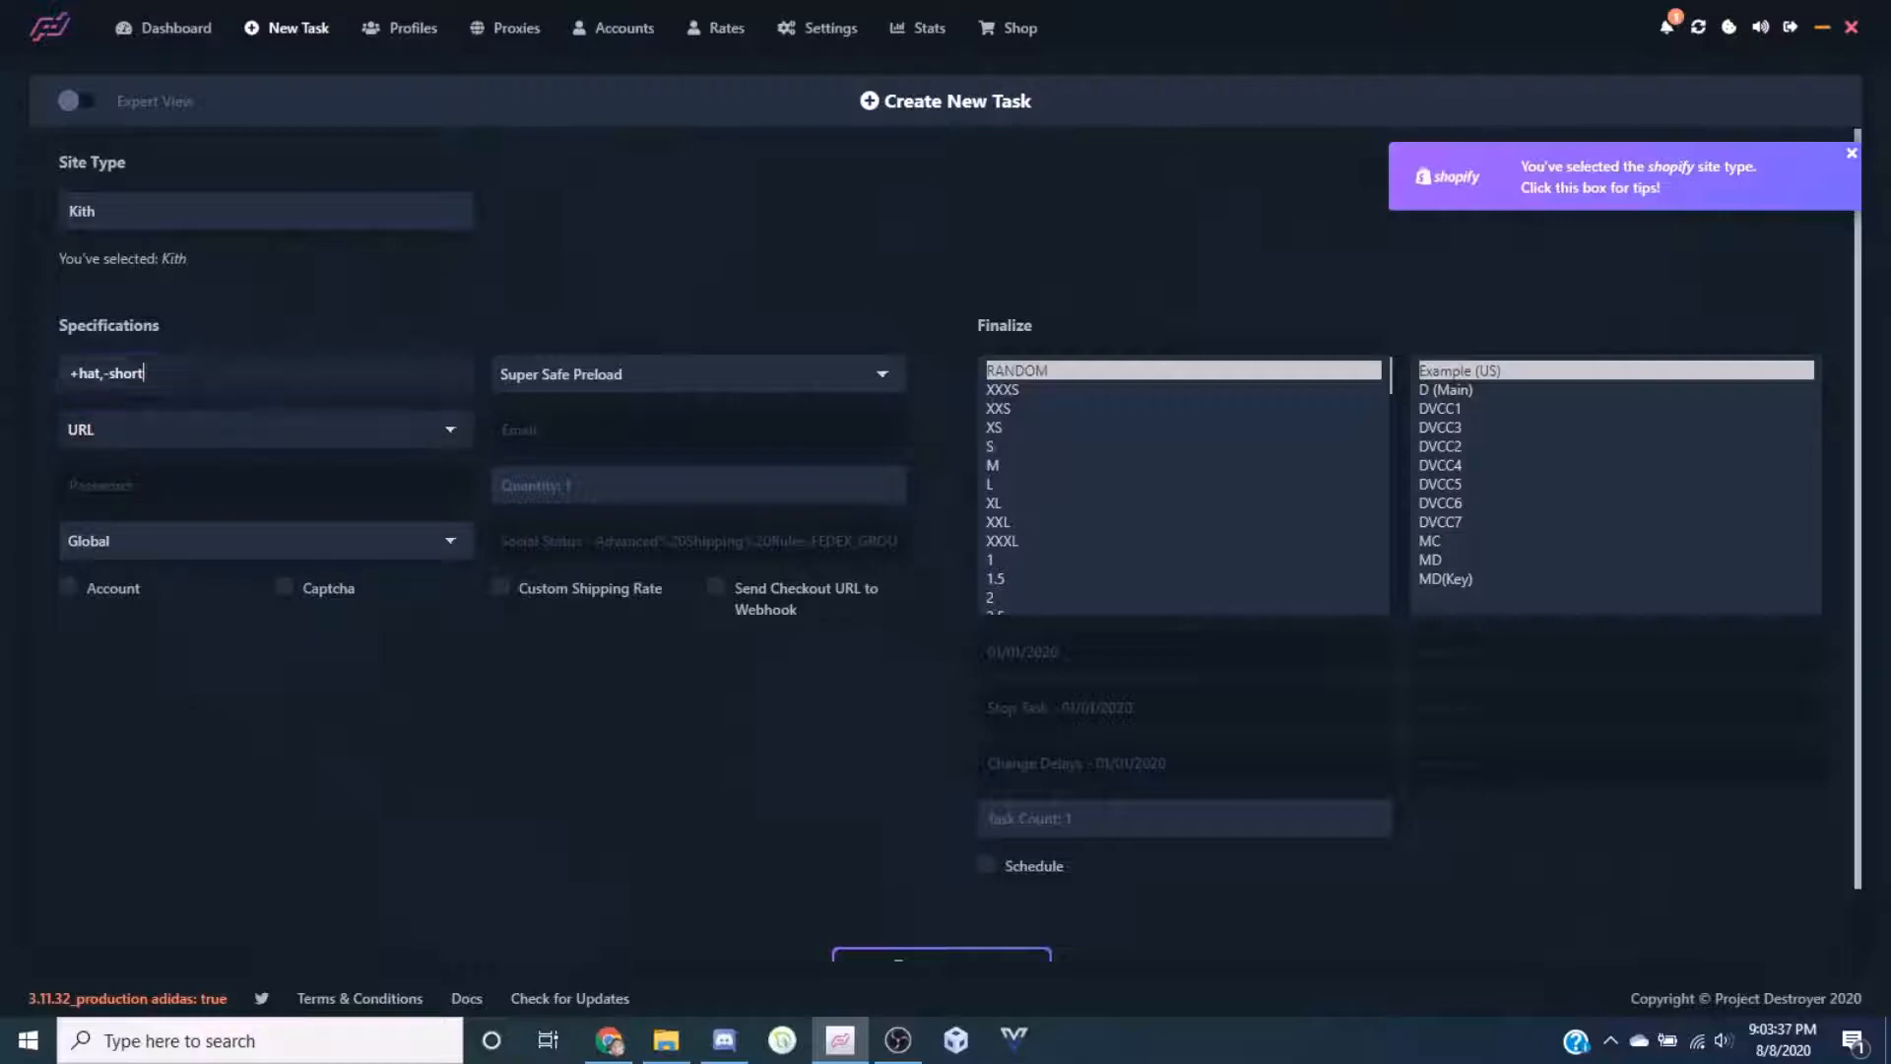
key(ctrl+a)
text(www.google.com)
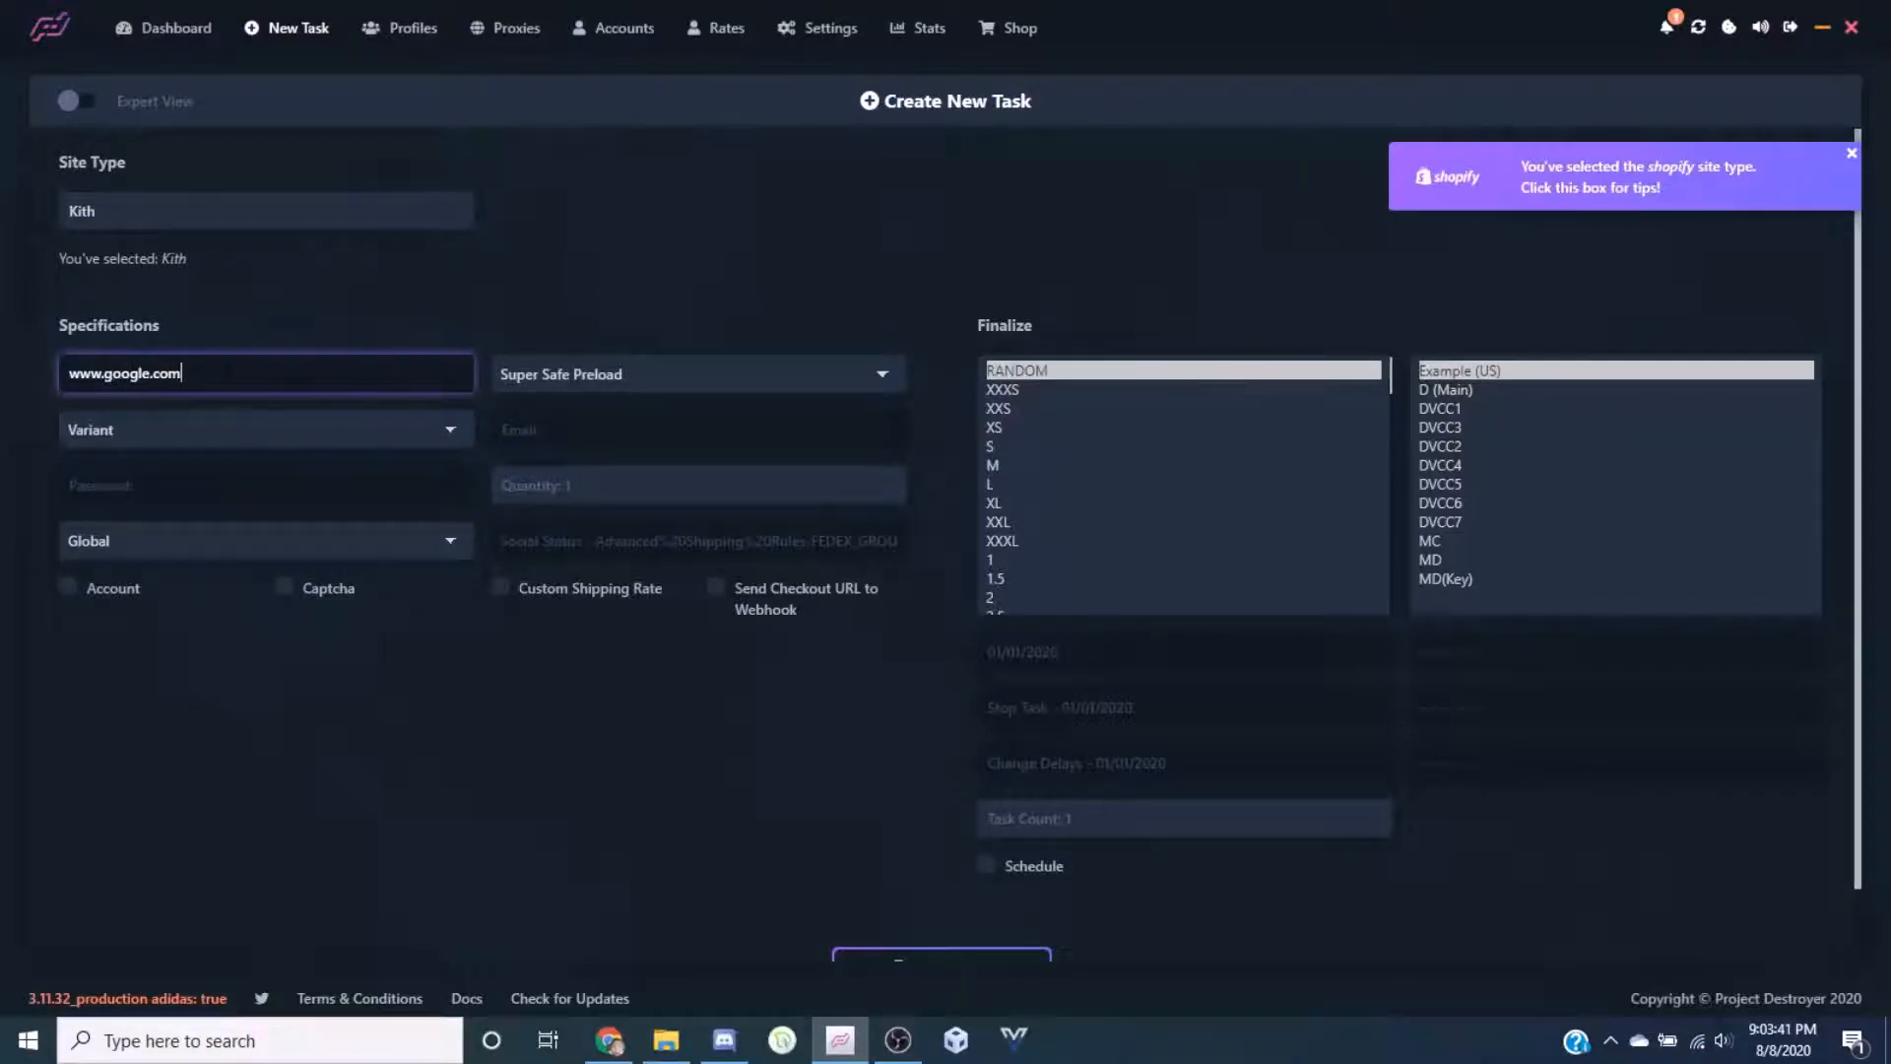
click(194, 434)
click(164, 478)
click(173, 443)
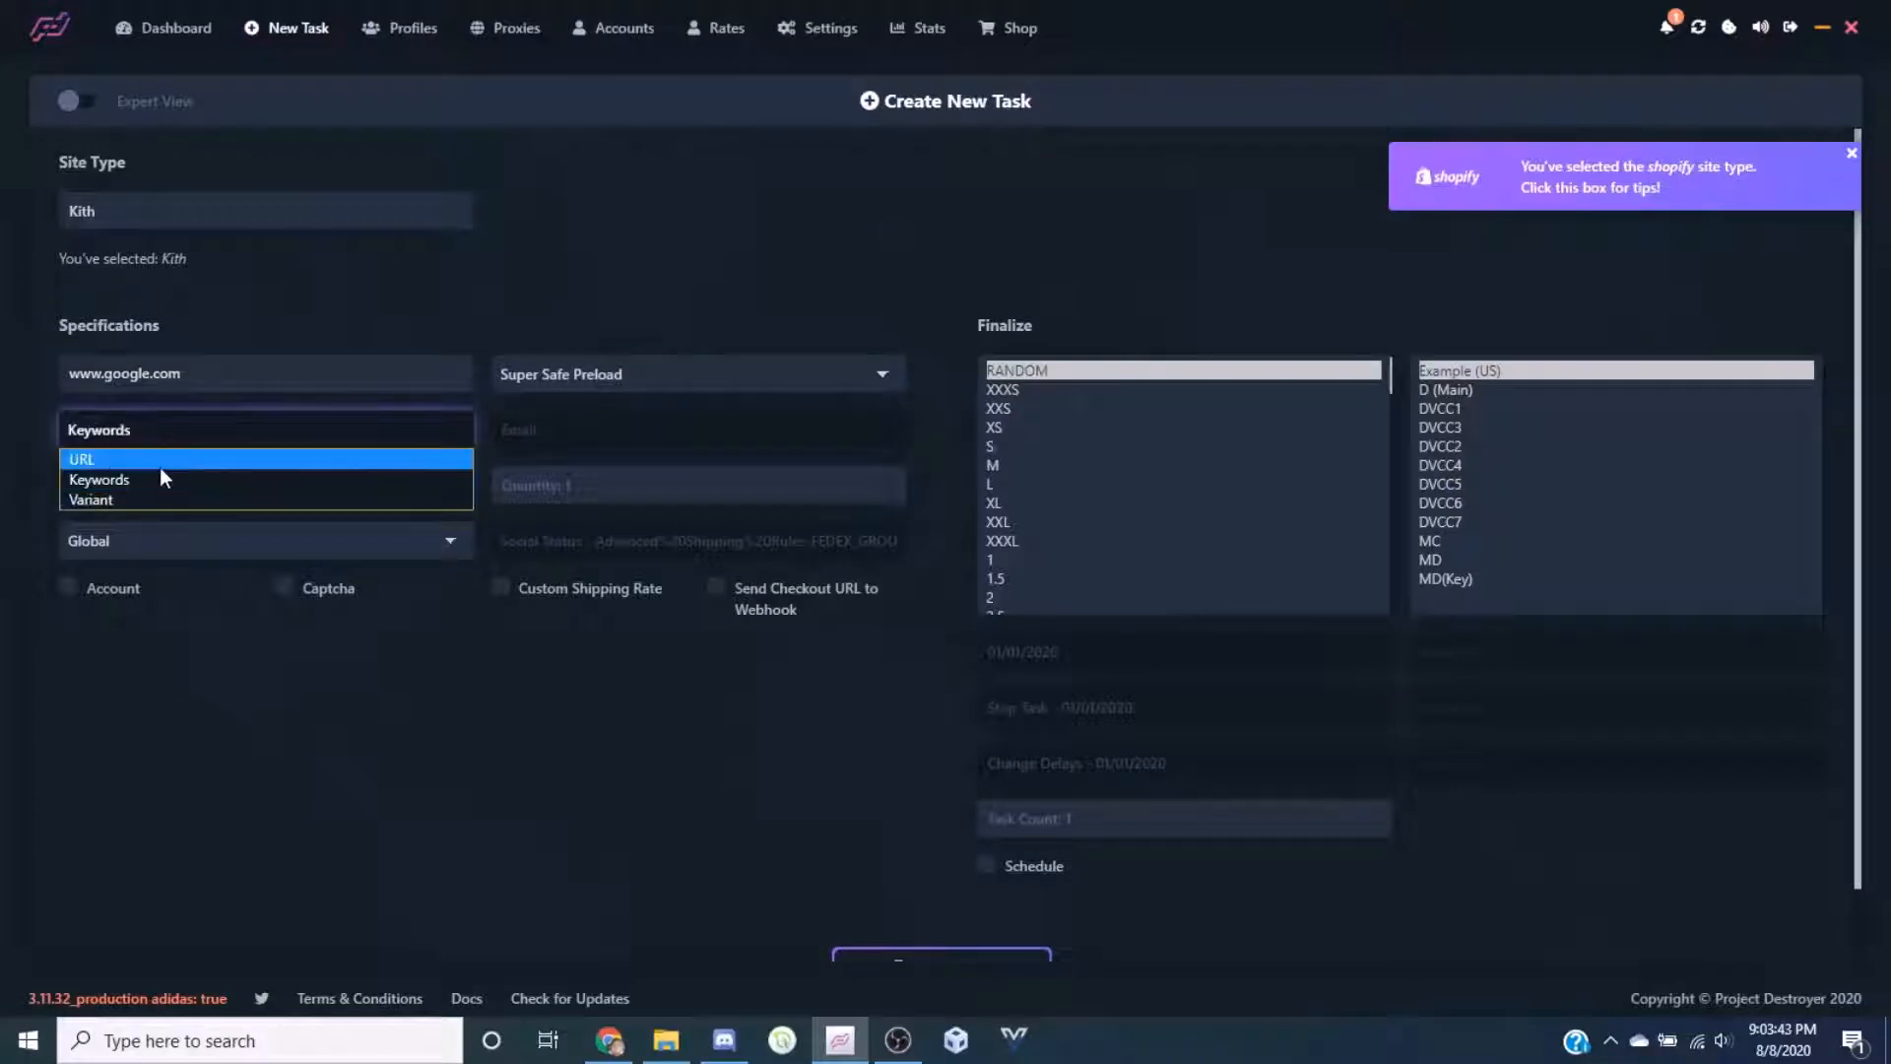
click(160, 454)
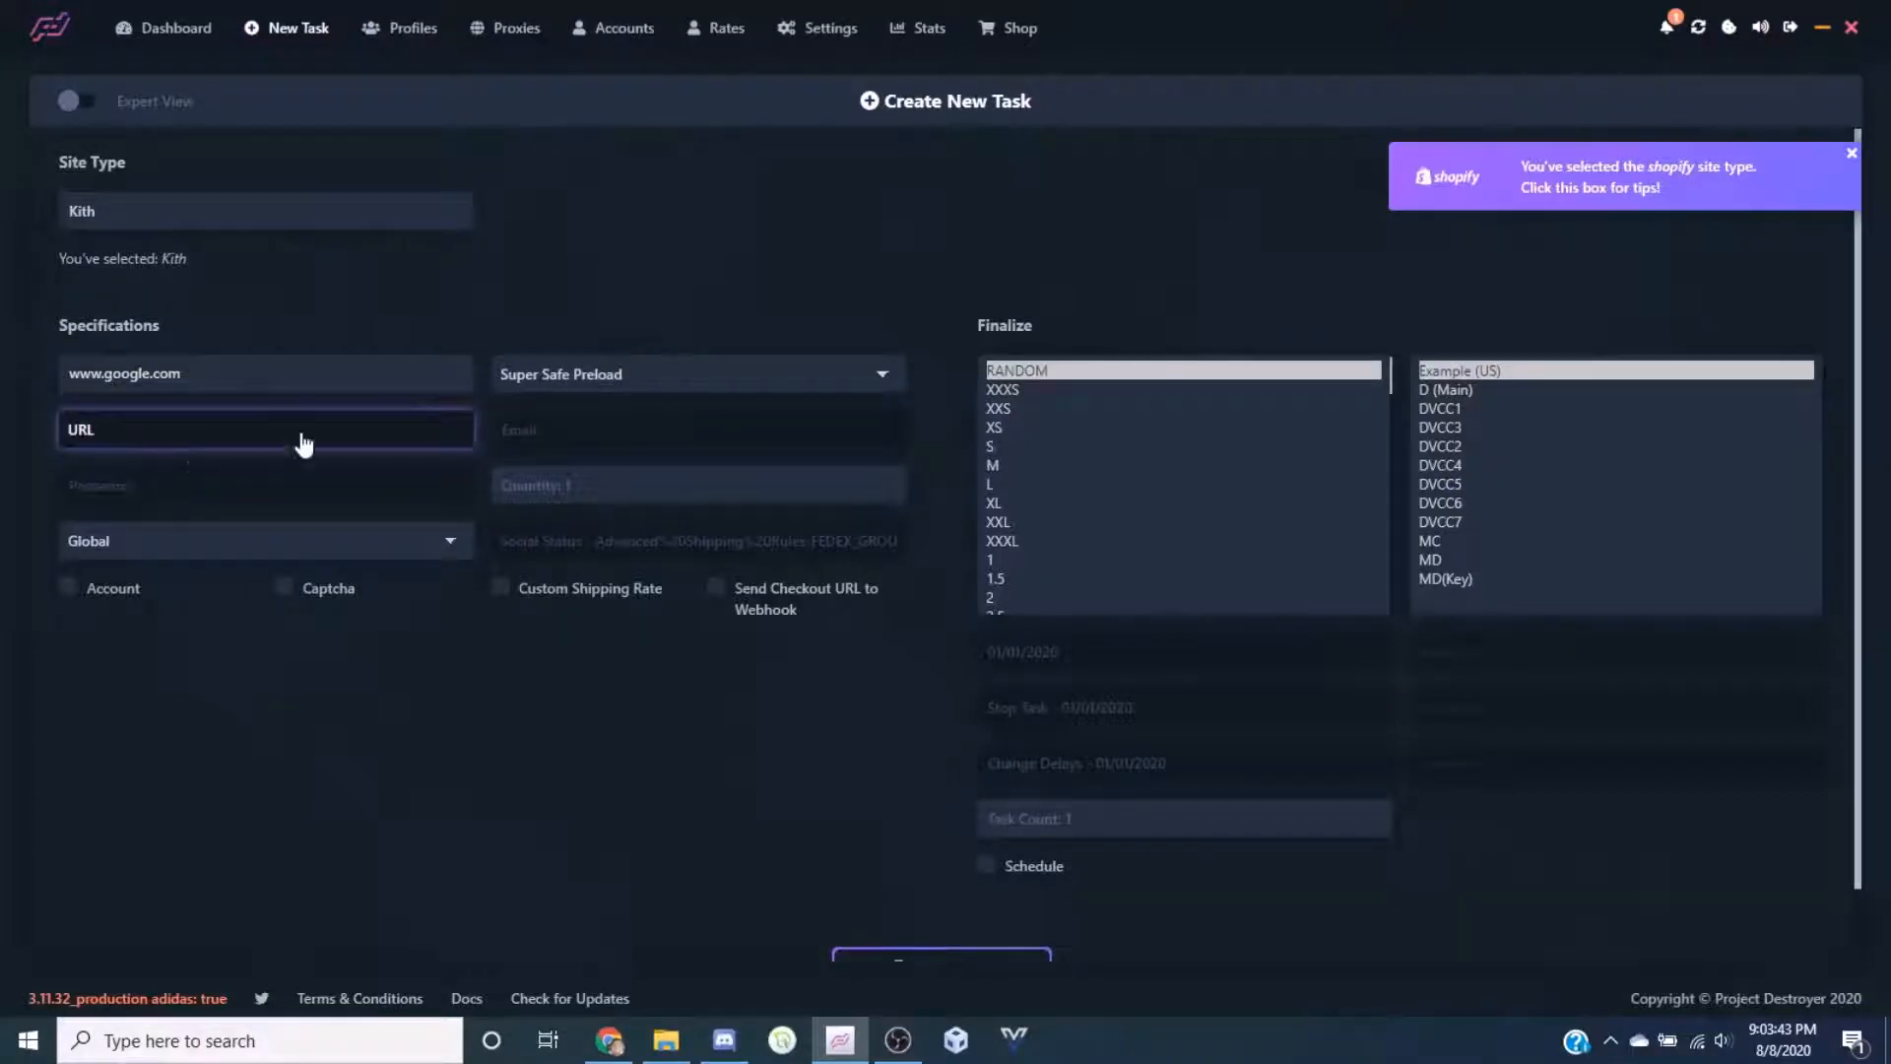
click(203, 432)
click(321, 269)
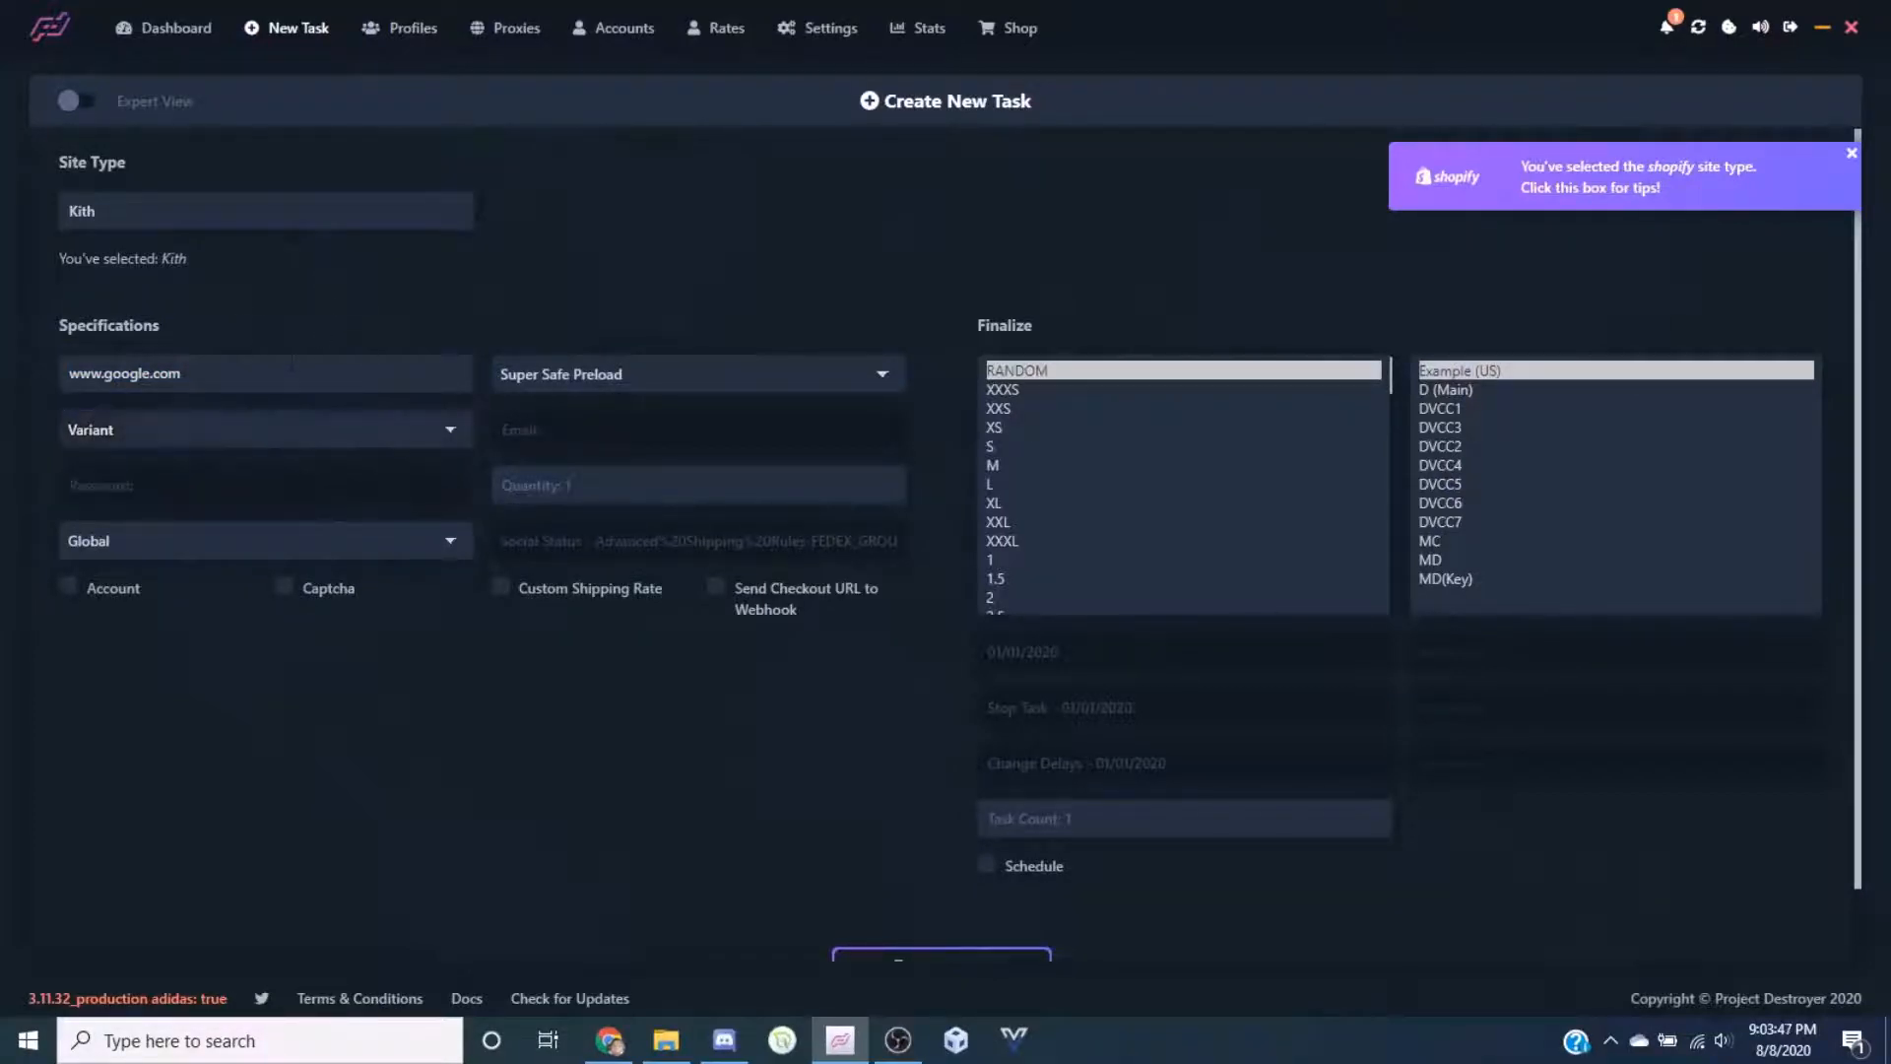
Set the task mode to Advanced instead of Super Safe
click(595, 375)
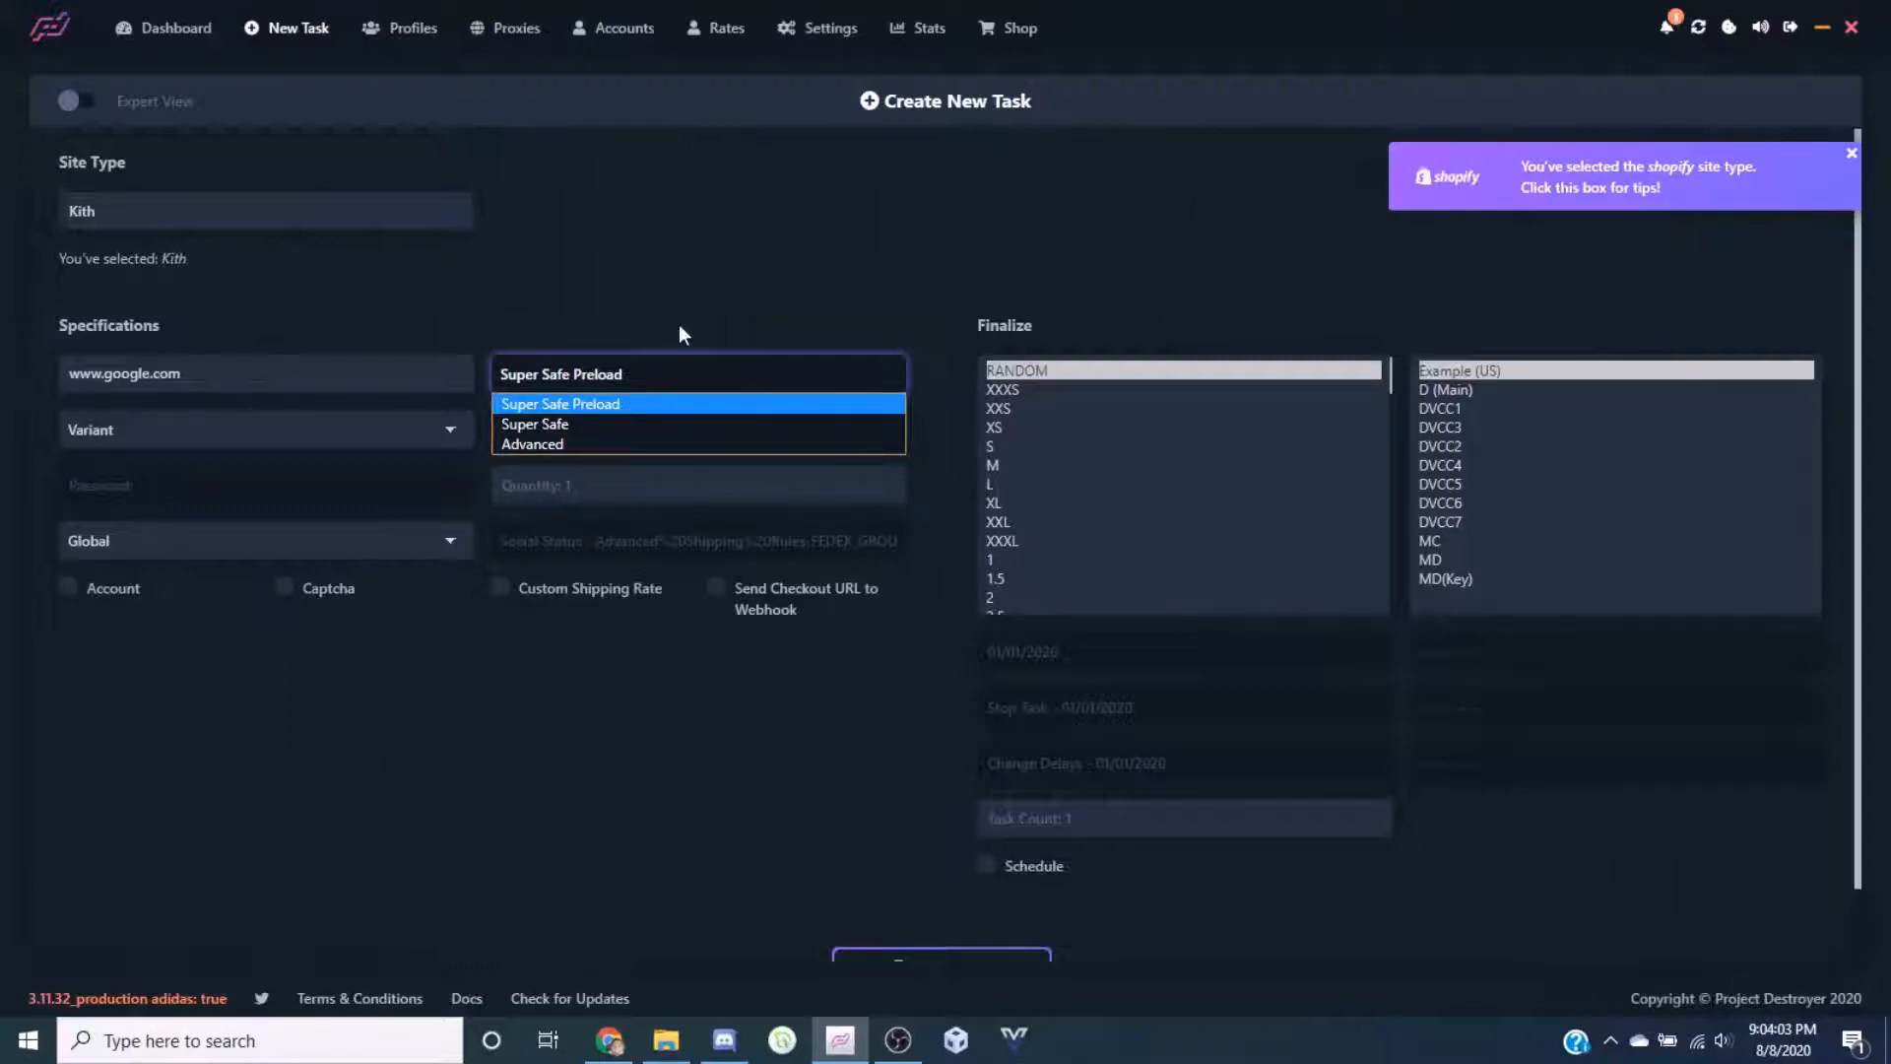
click(637, 309)
click(588, 372)
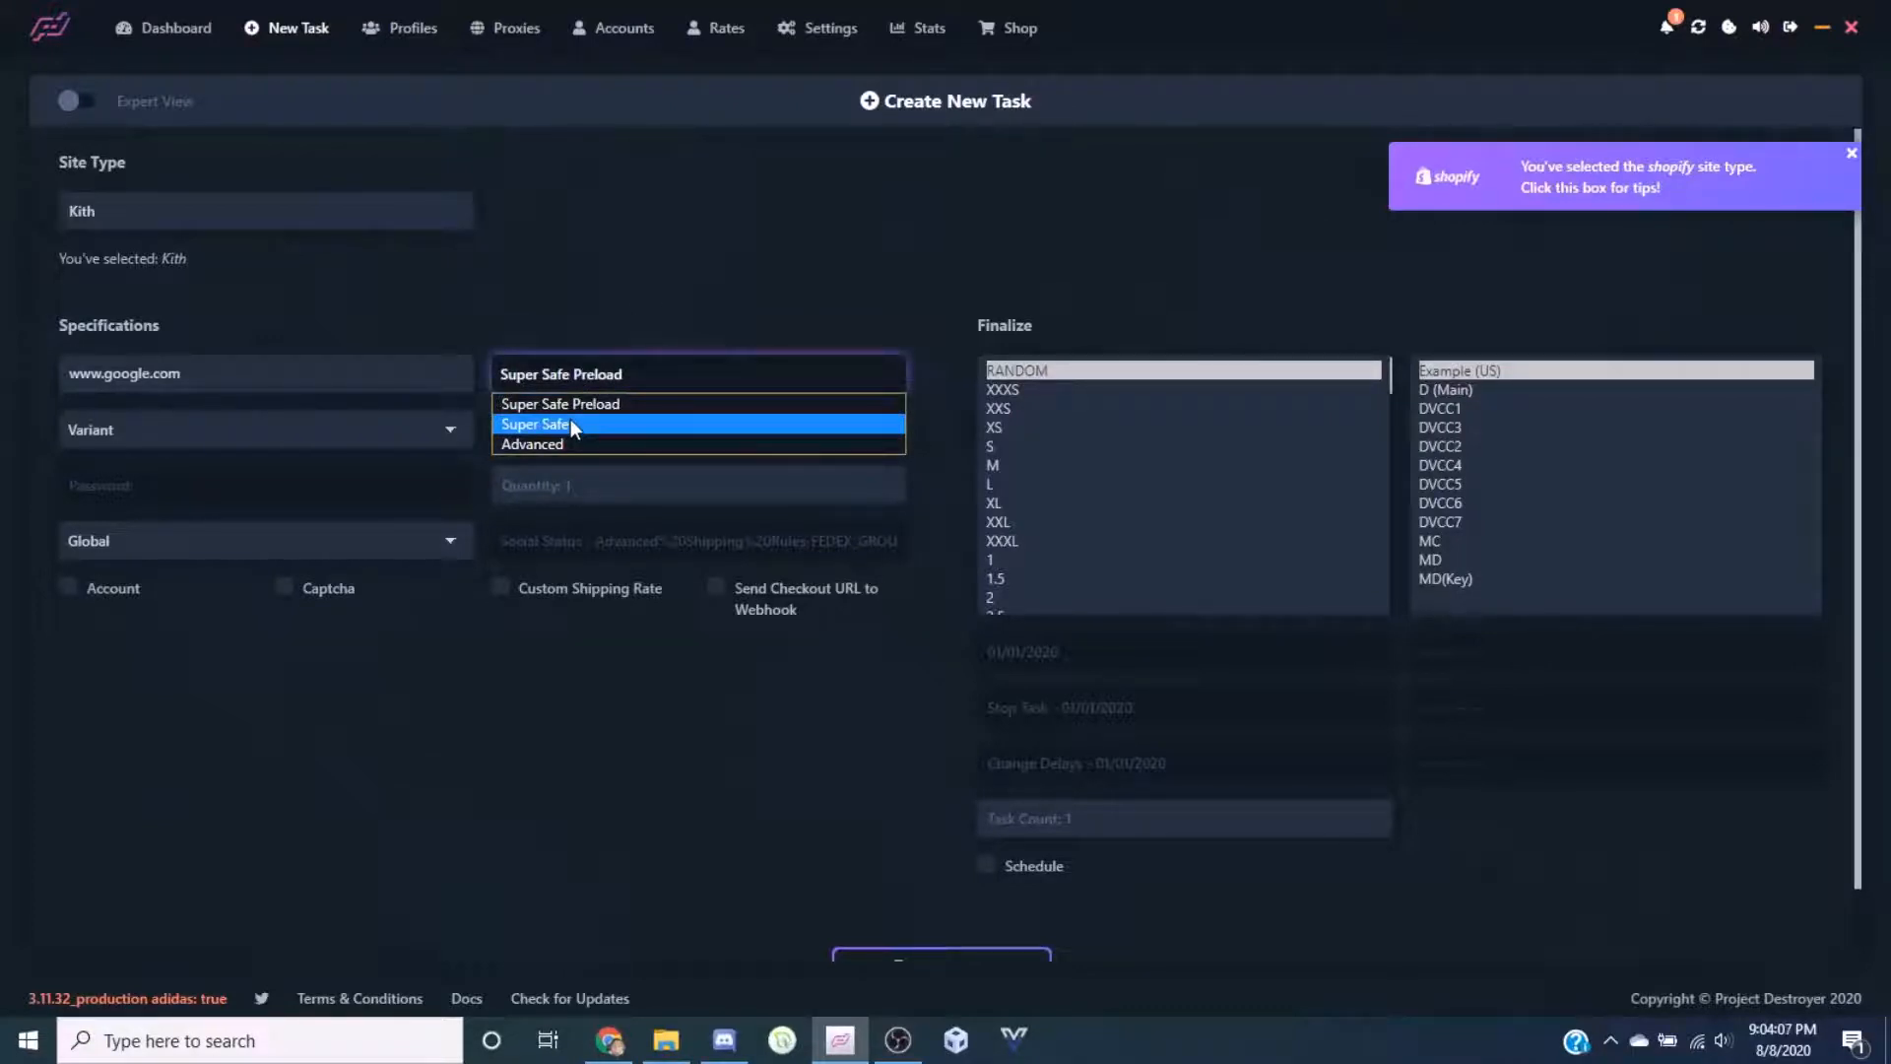
click(571, 424)
click(588, 384)
click(559, 442)
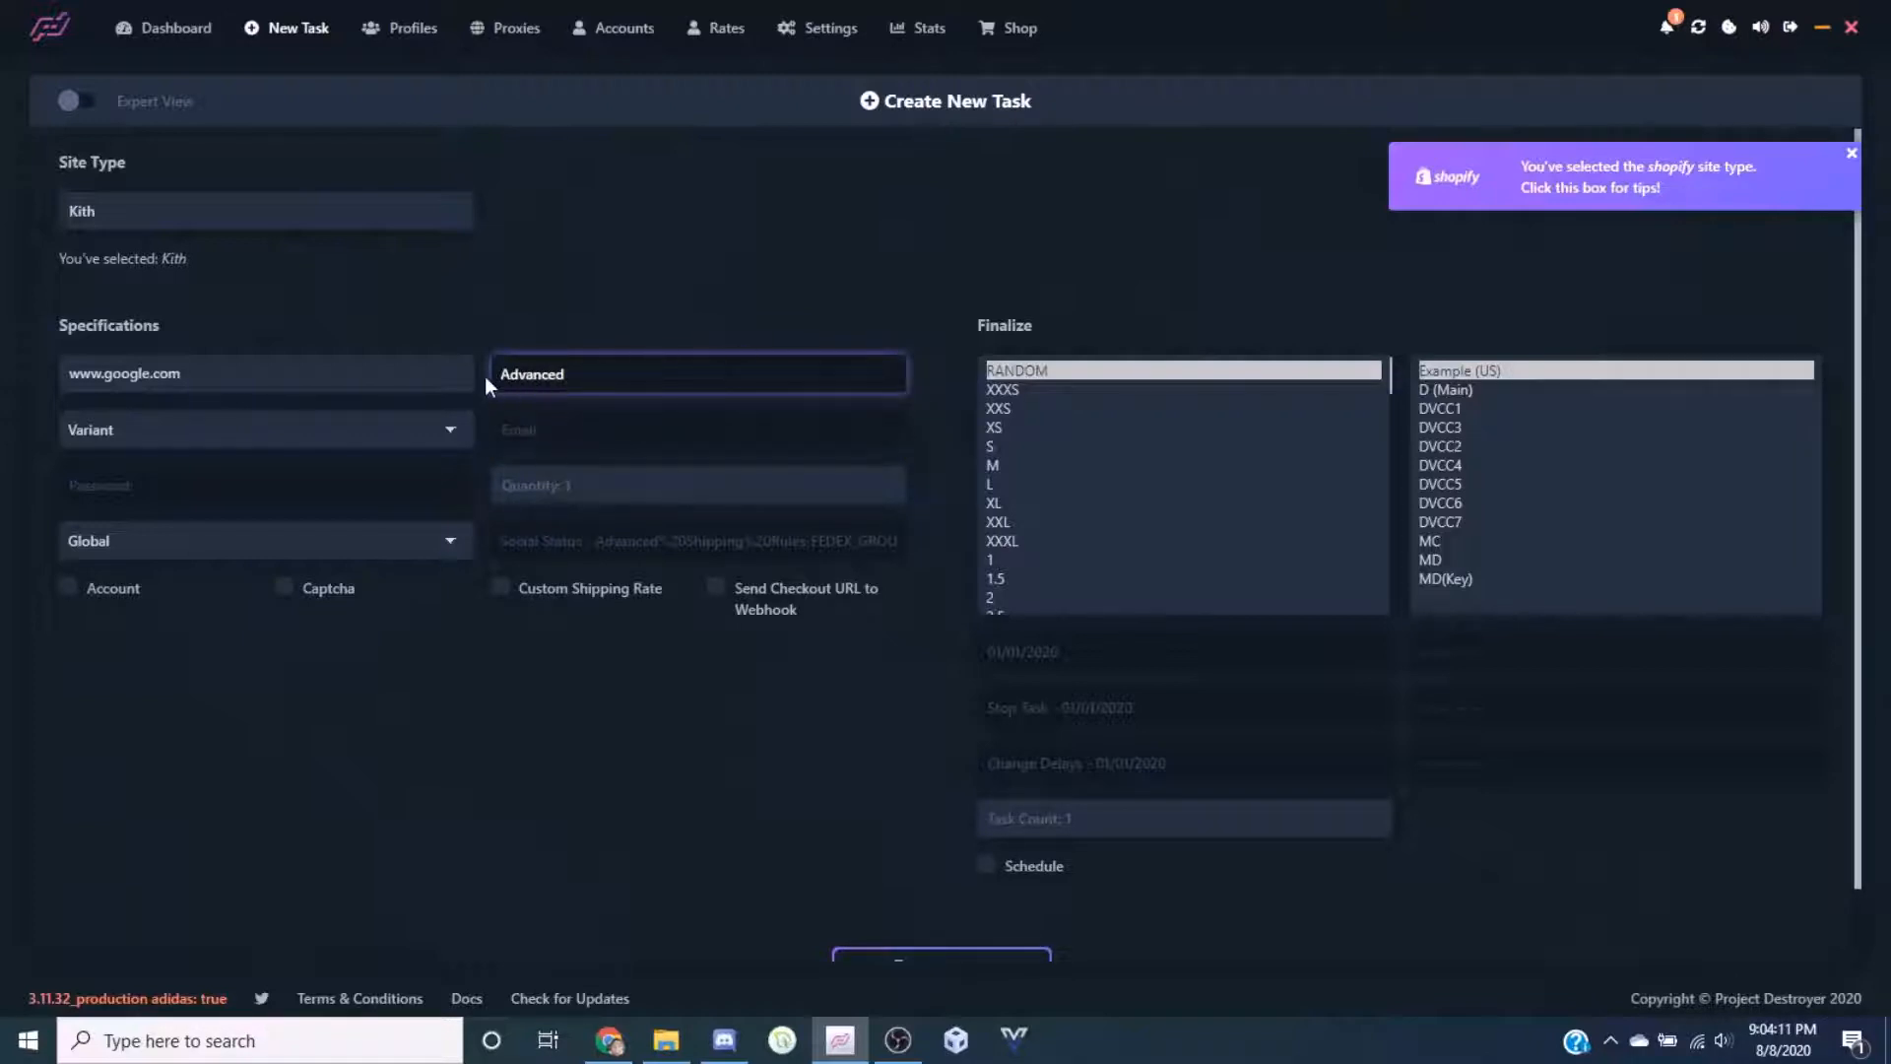
click(917, 377)
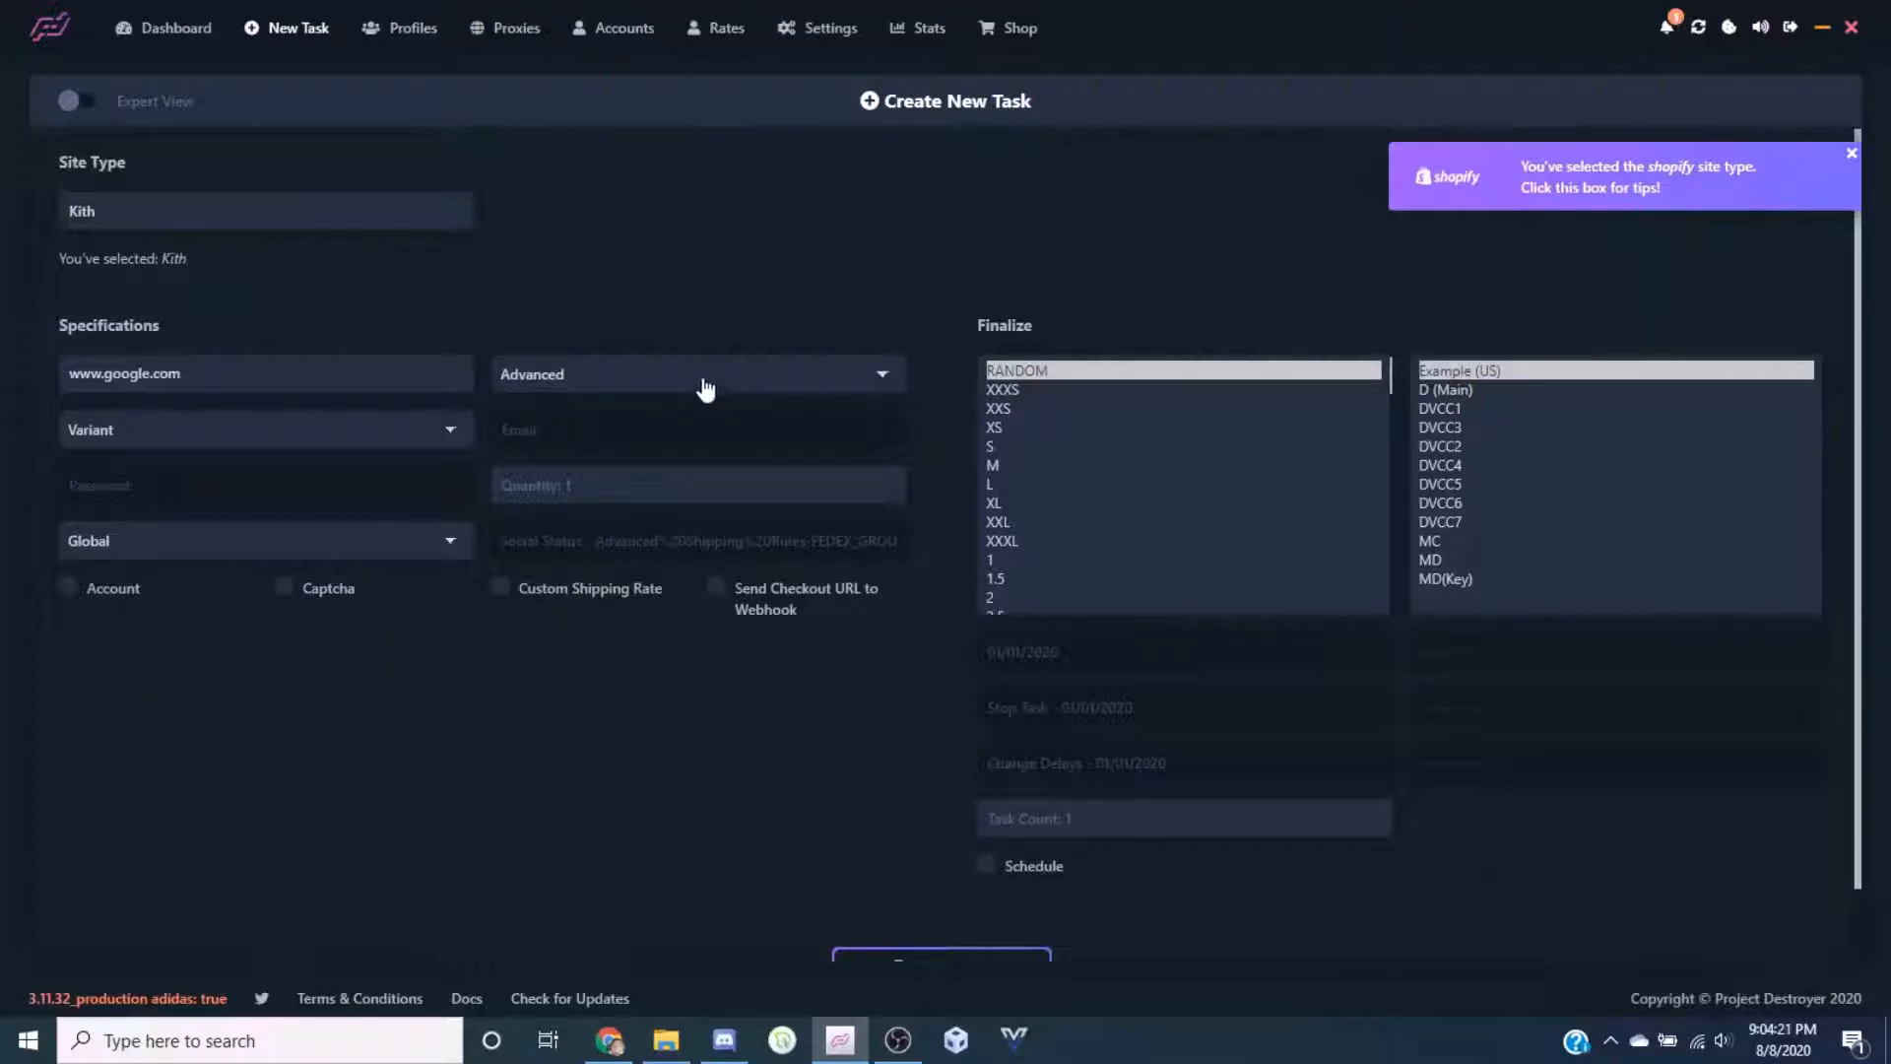
click(654, 396)
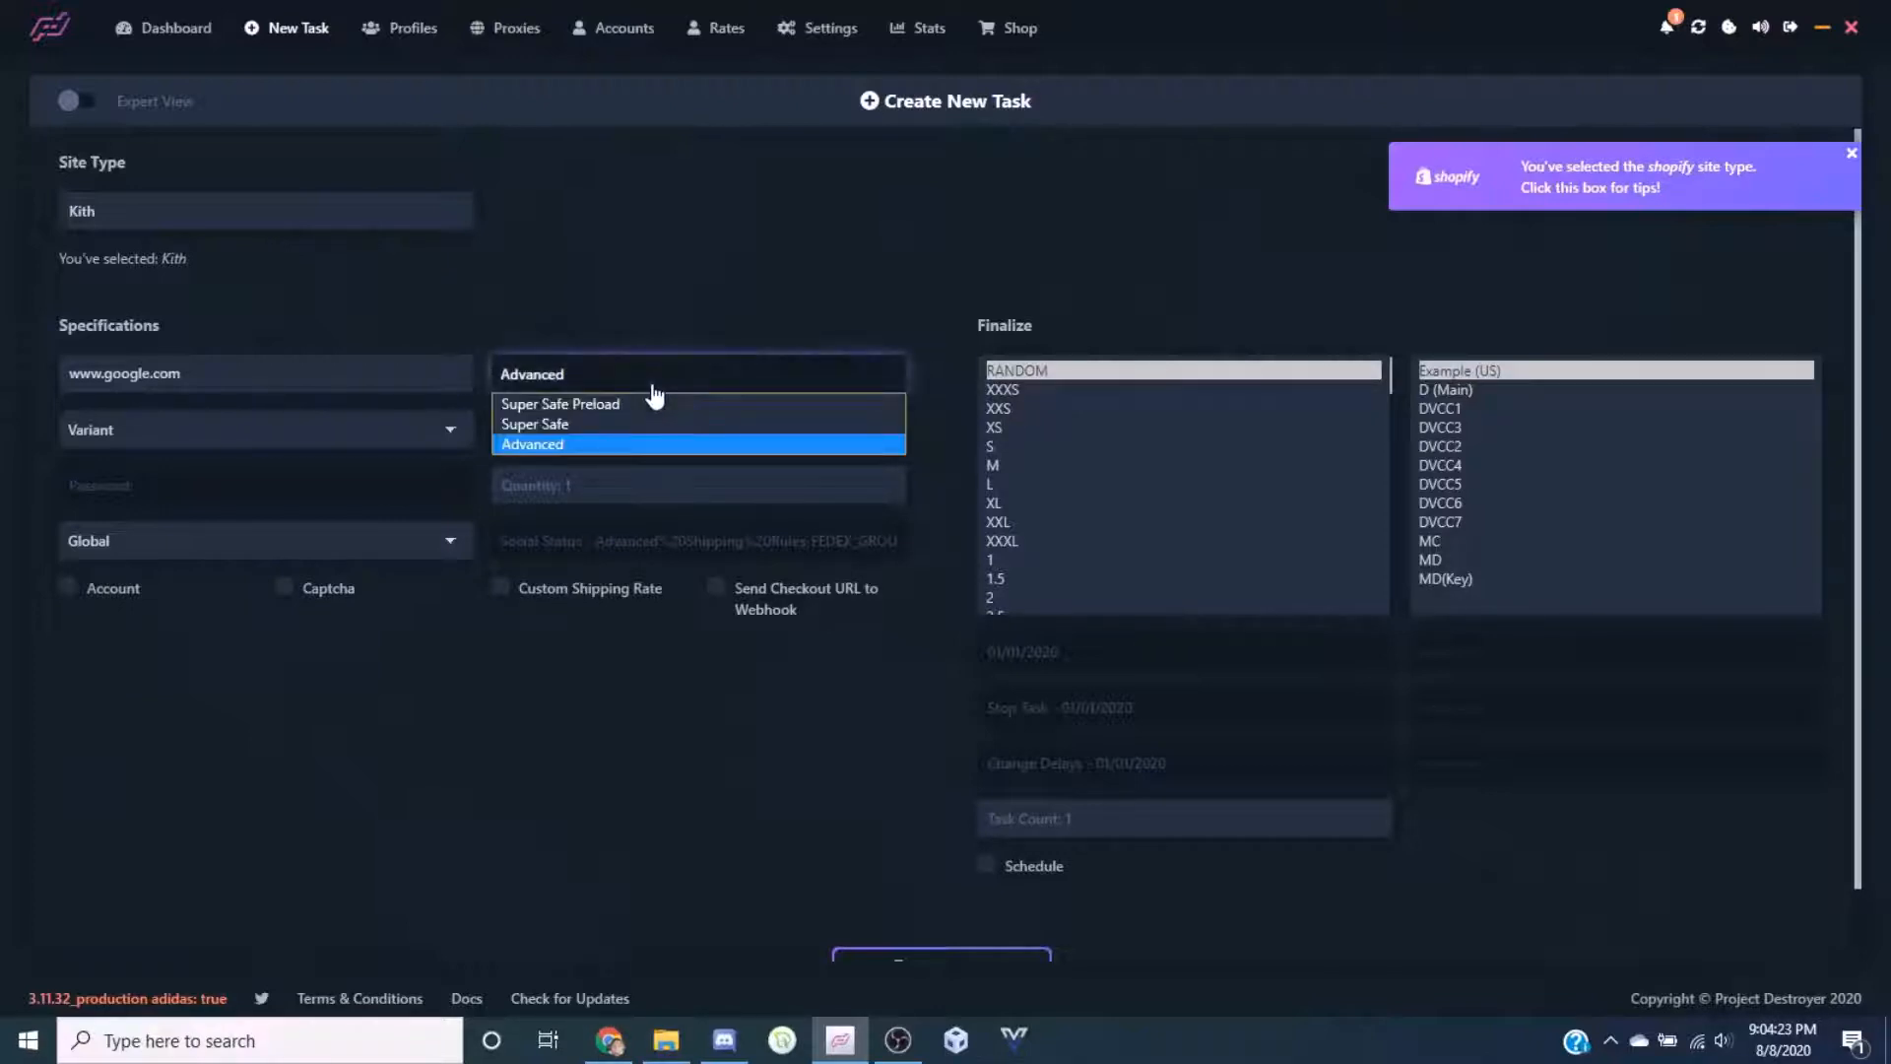
click(654, 392)
click(478, 376)
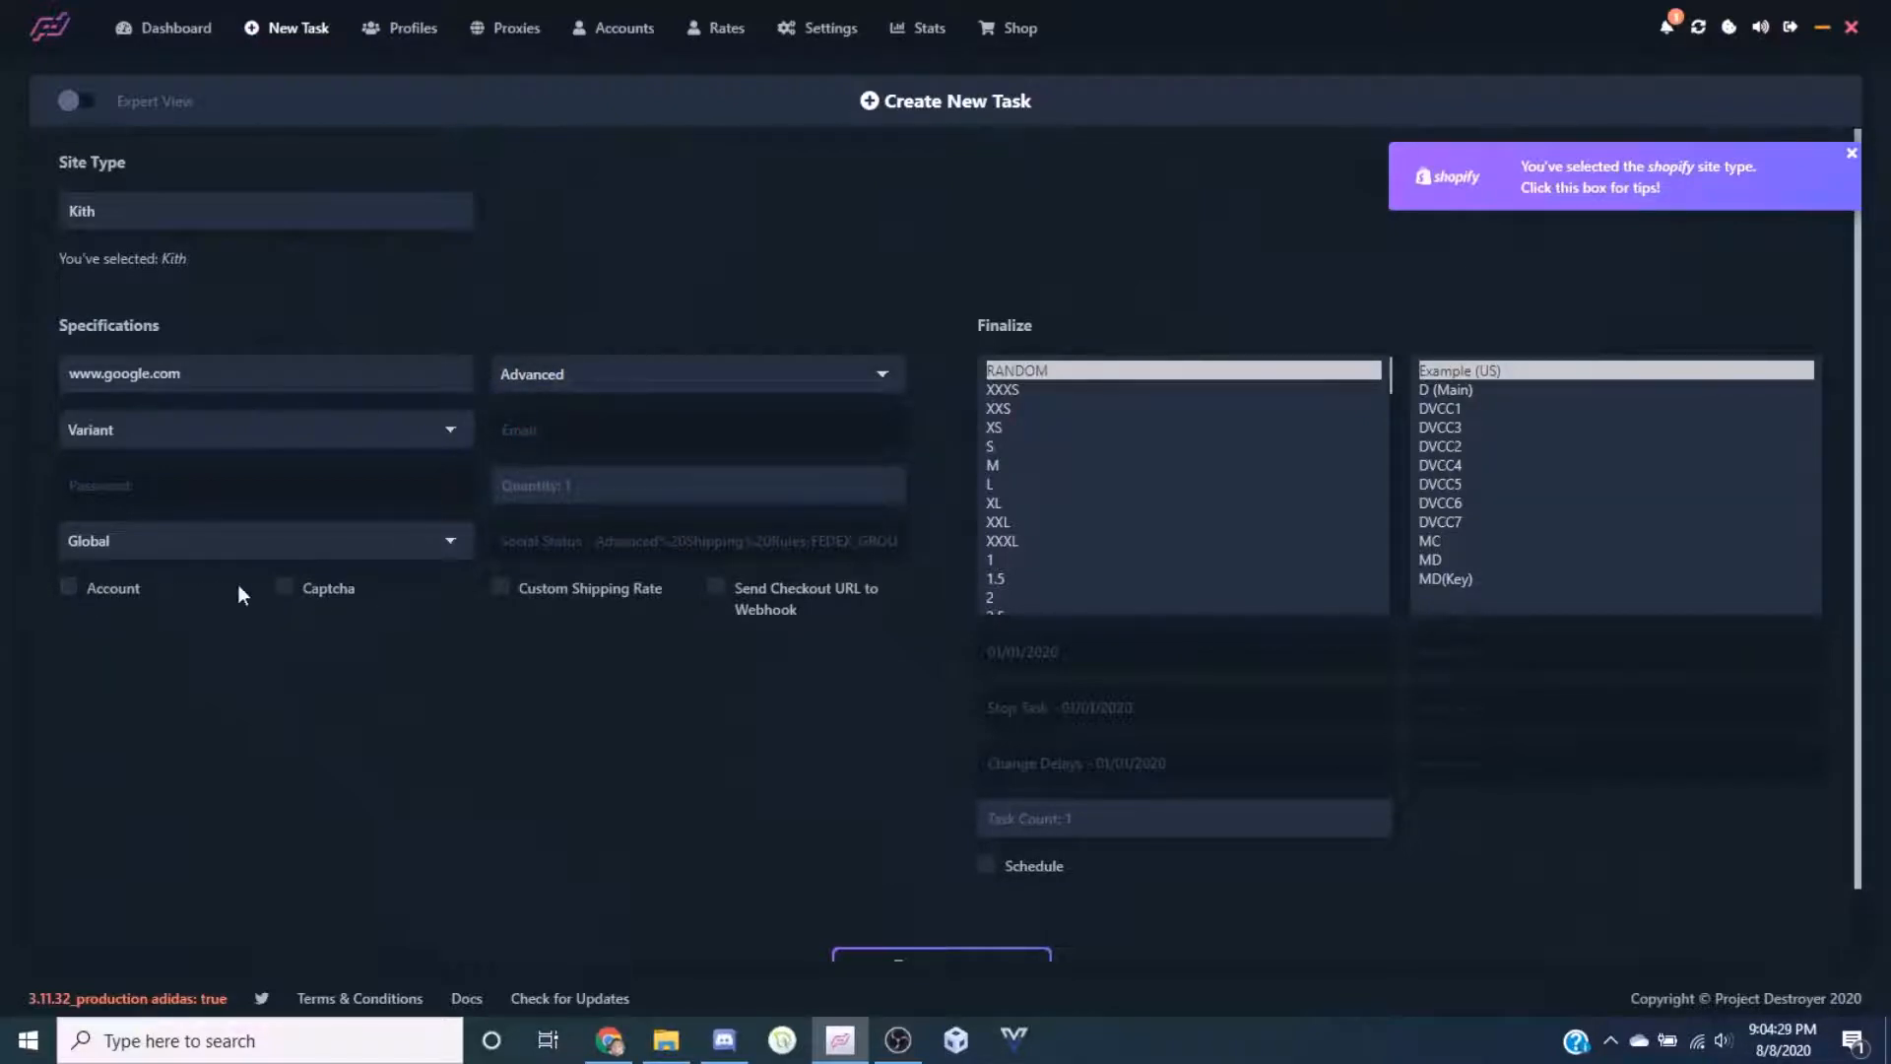
Enable account login and enter the account e-mail and password
click(77, 594)
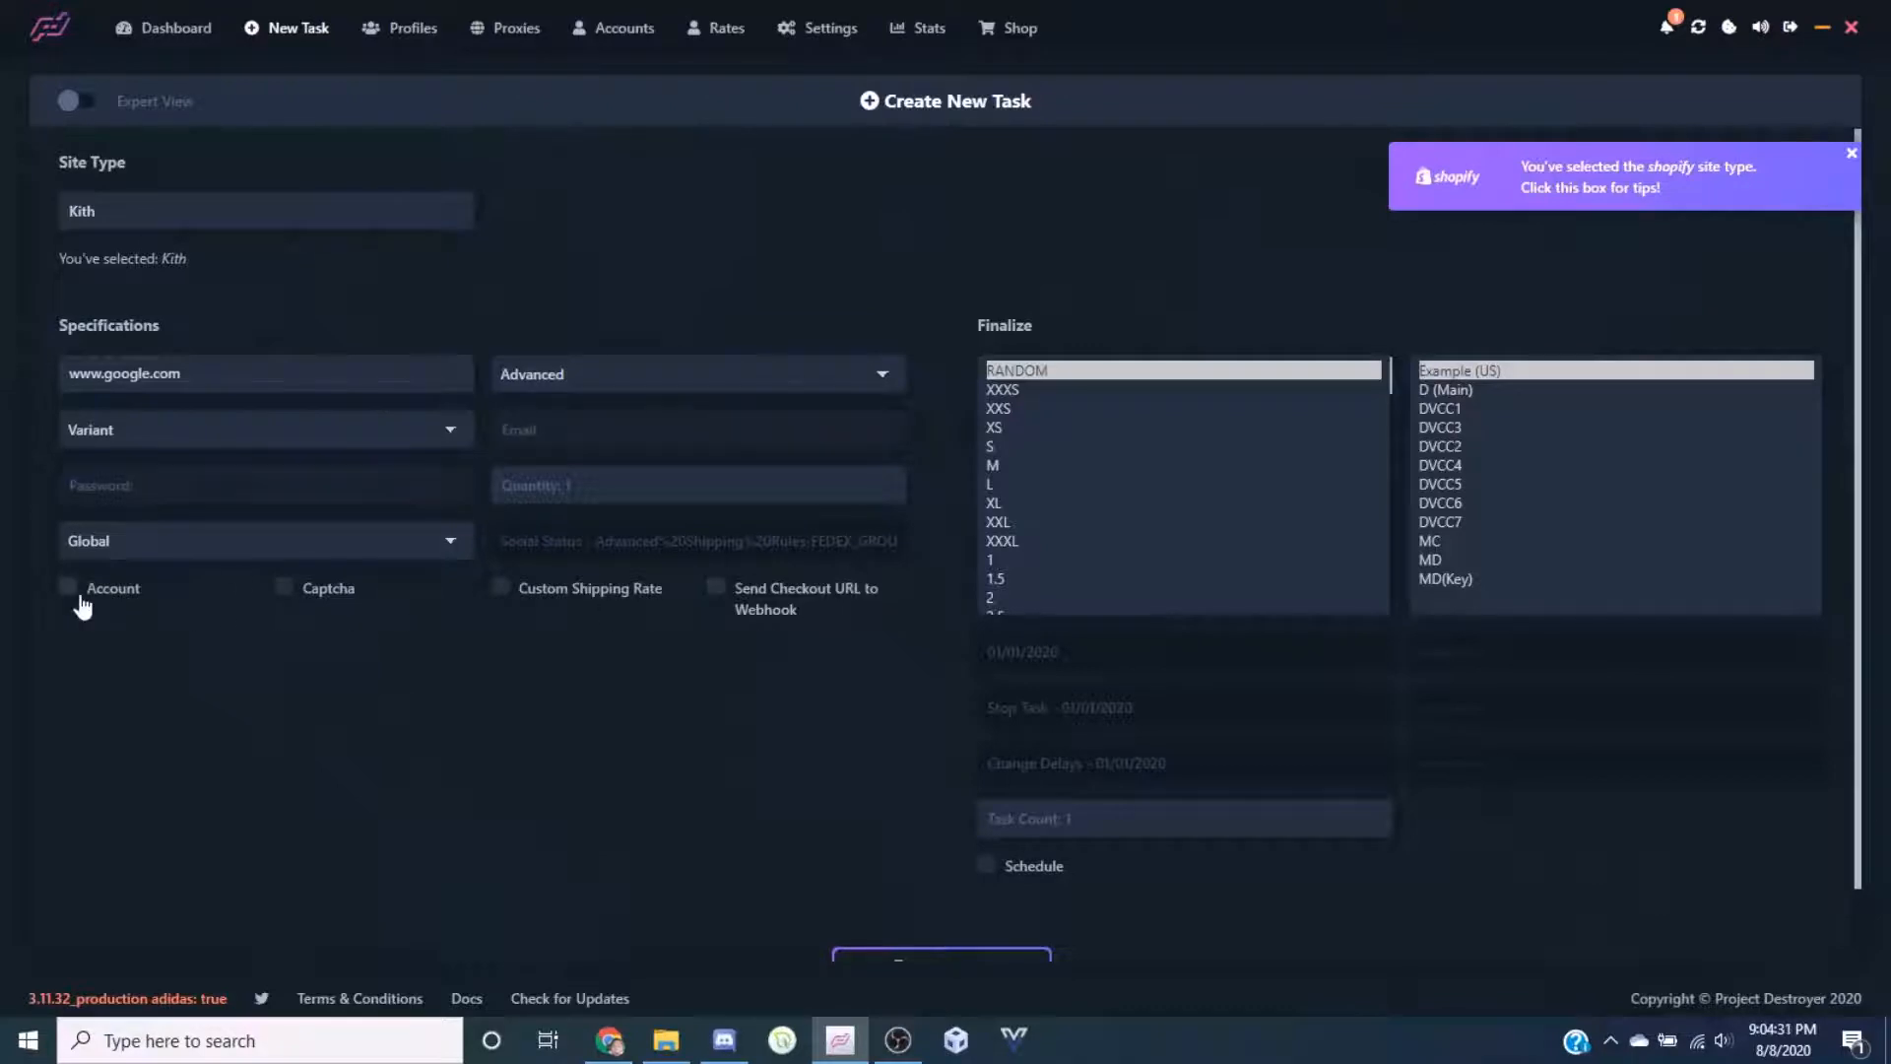
click(721, 427)
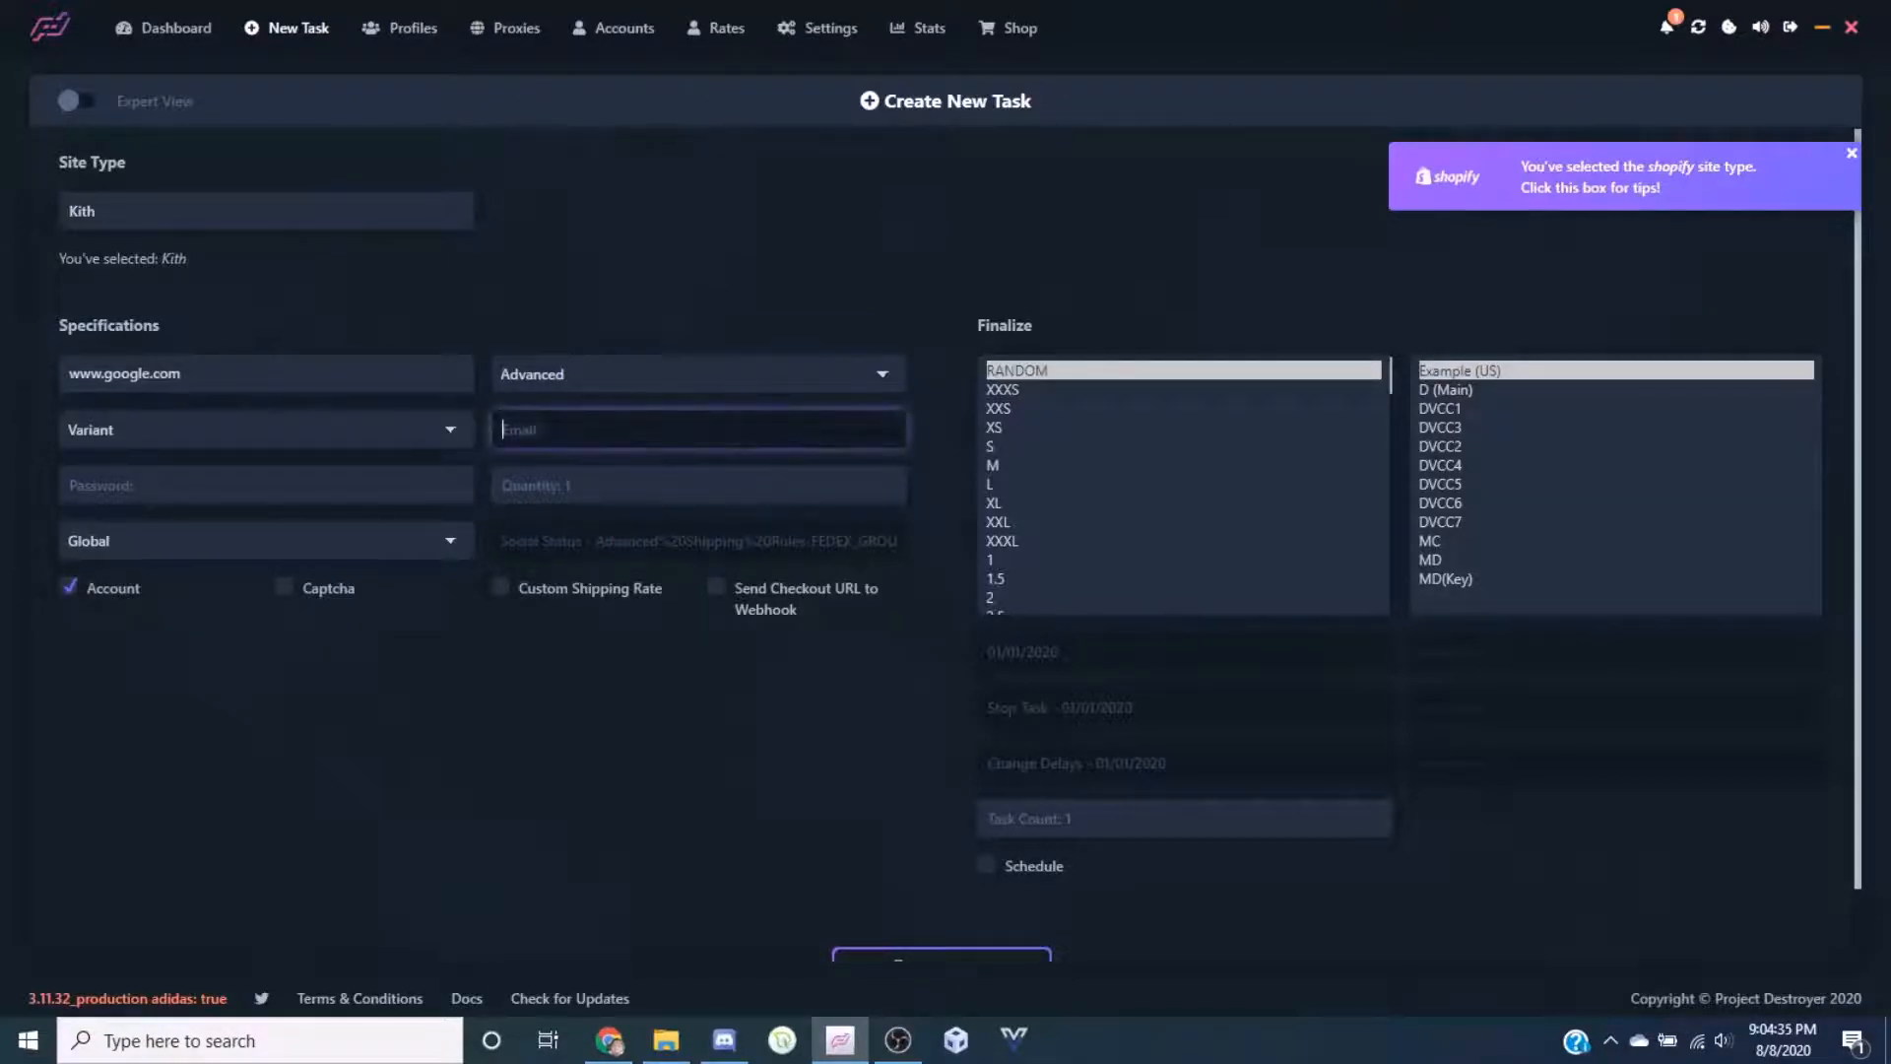
text(gsdfsd)
click(313, 484)
text(asdfsd)
click(524, 707)
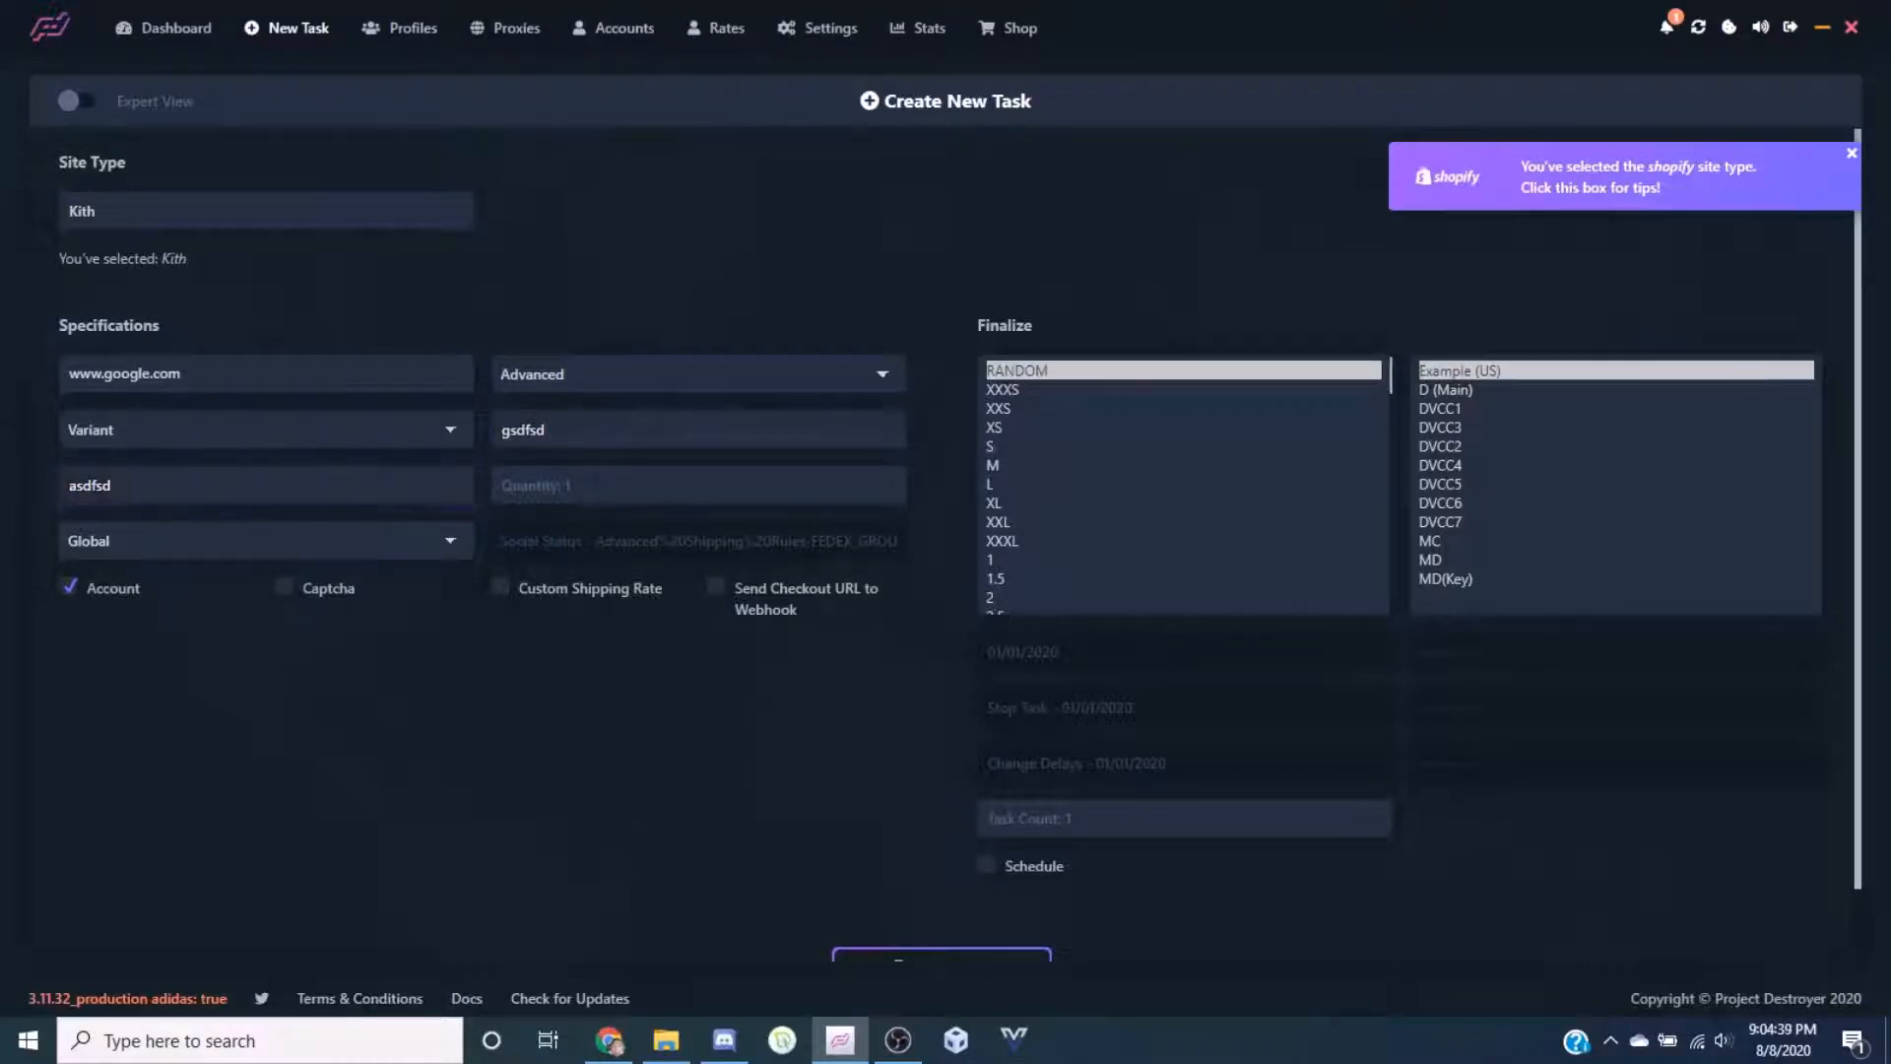
Leave the quantity at its default and keep Global as the proxy group
click(680, 486)
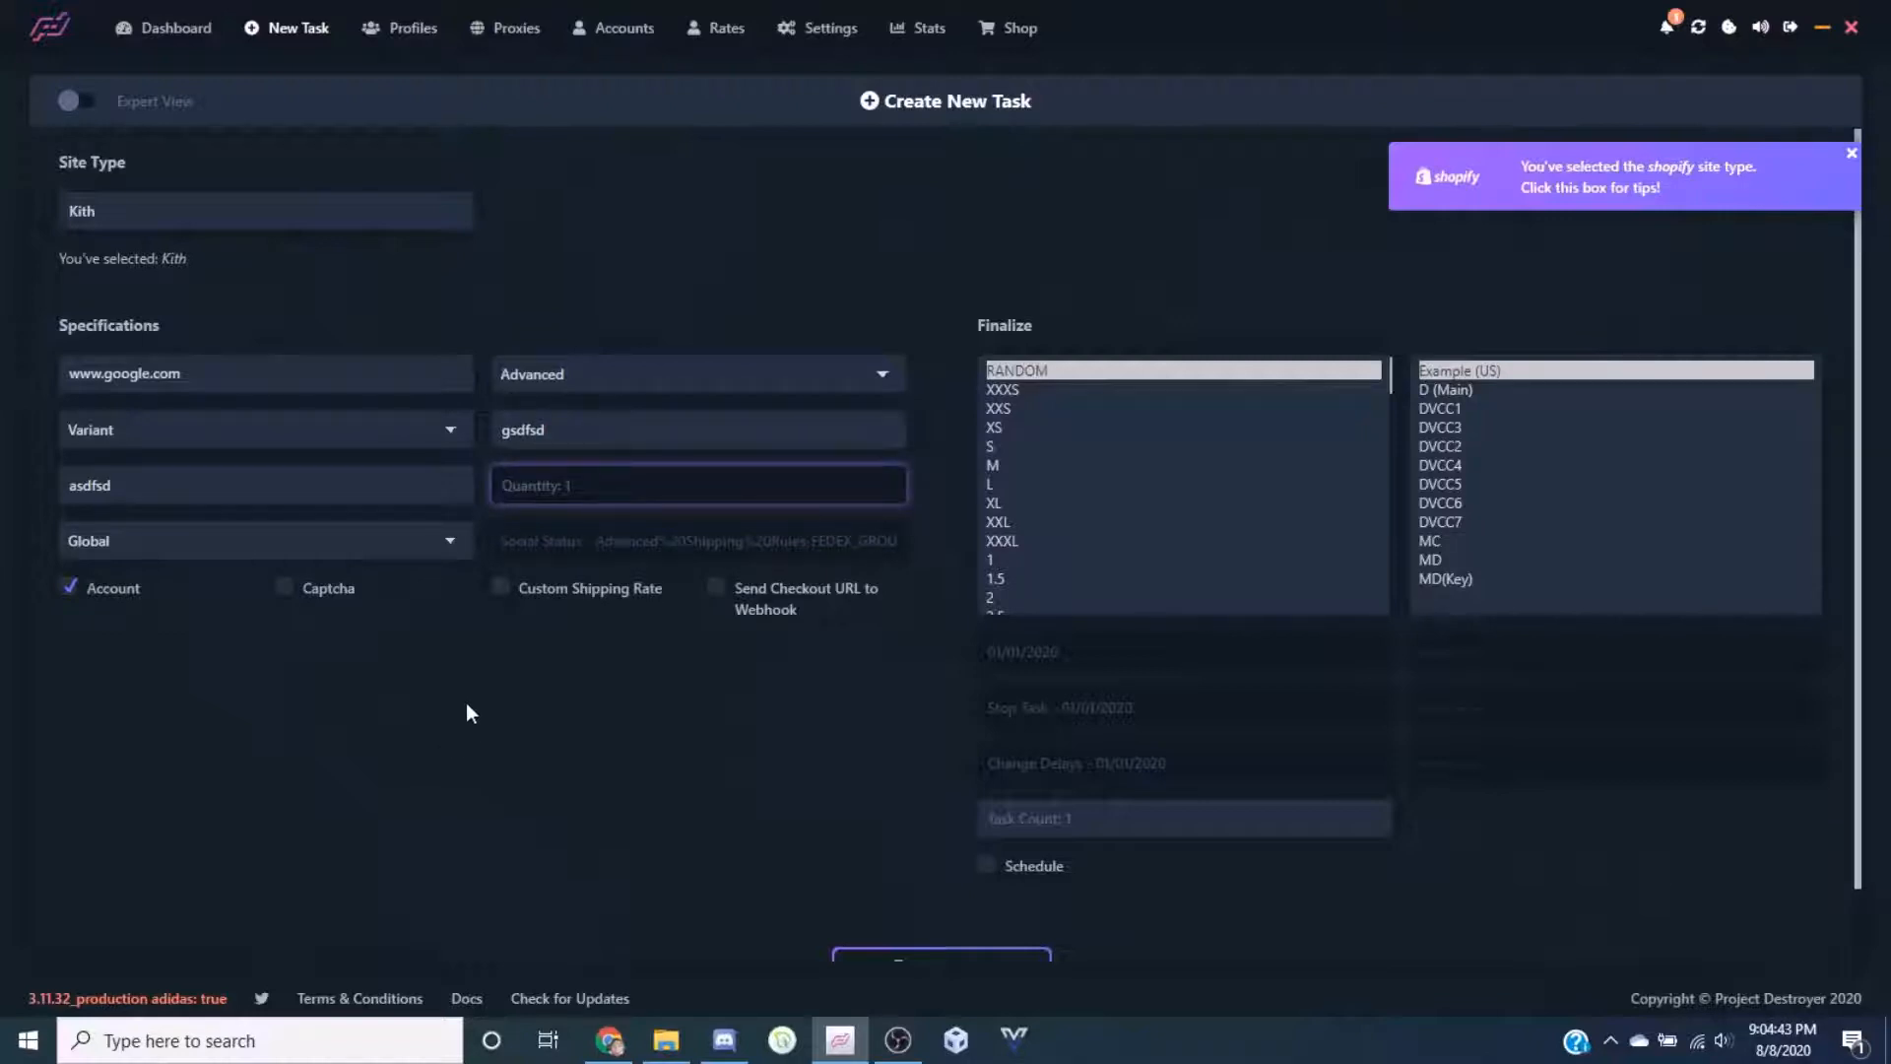
click(487, 677)
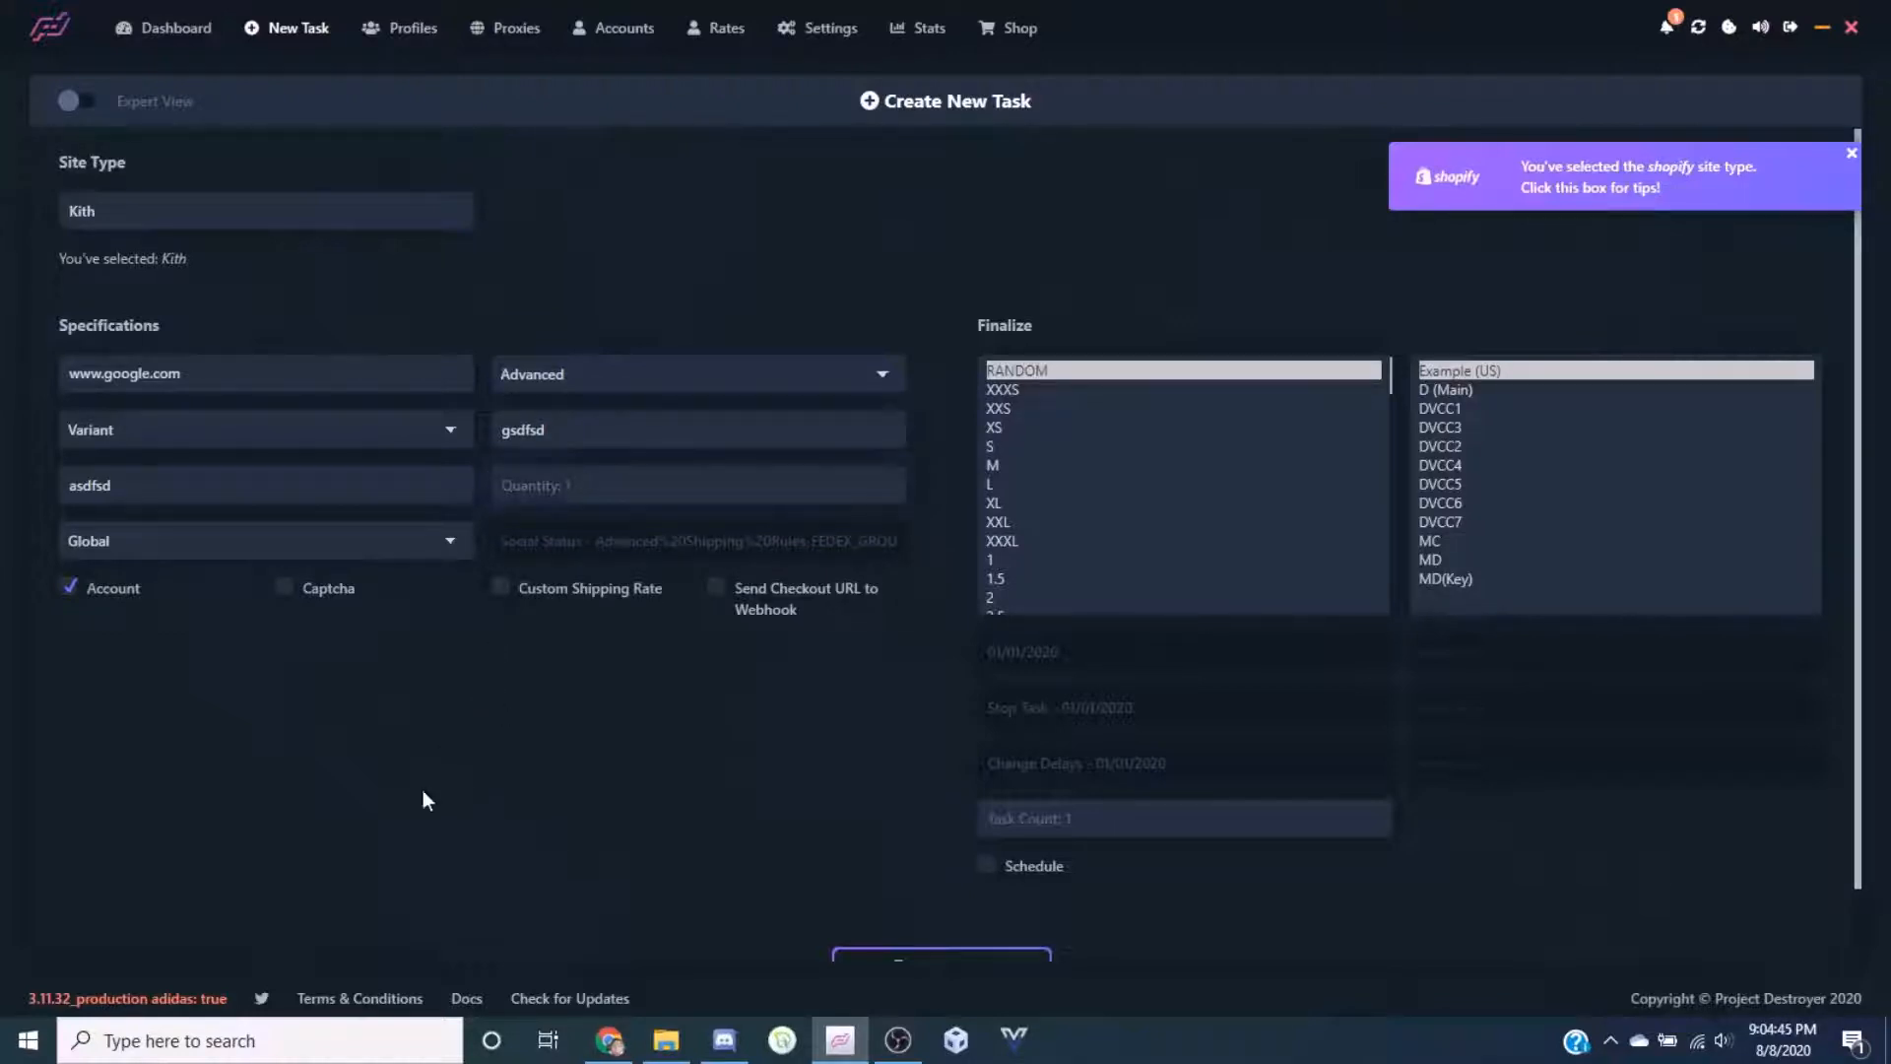
click(334, 542)
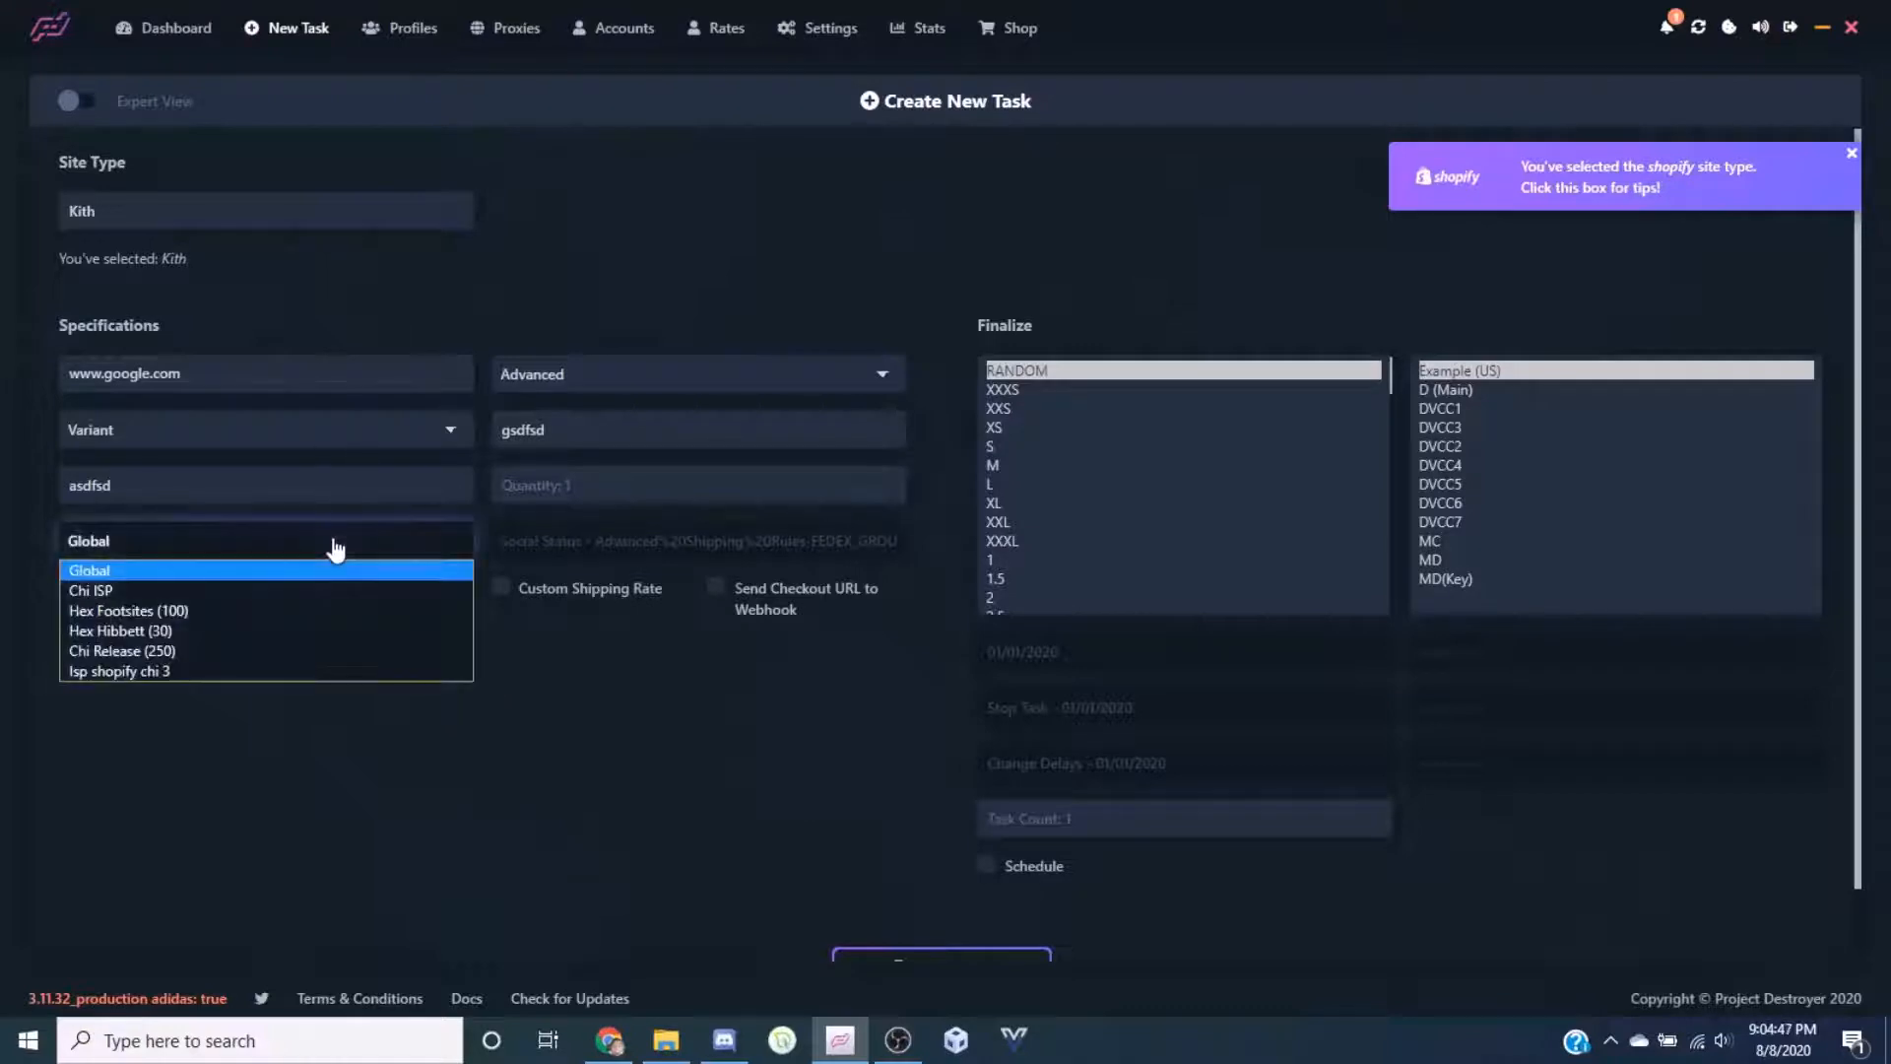
click(192, 570)
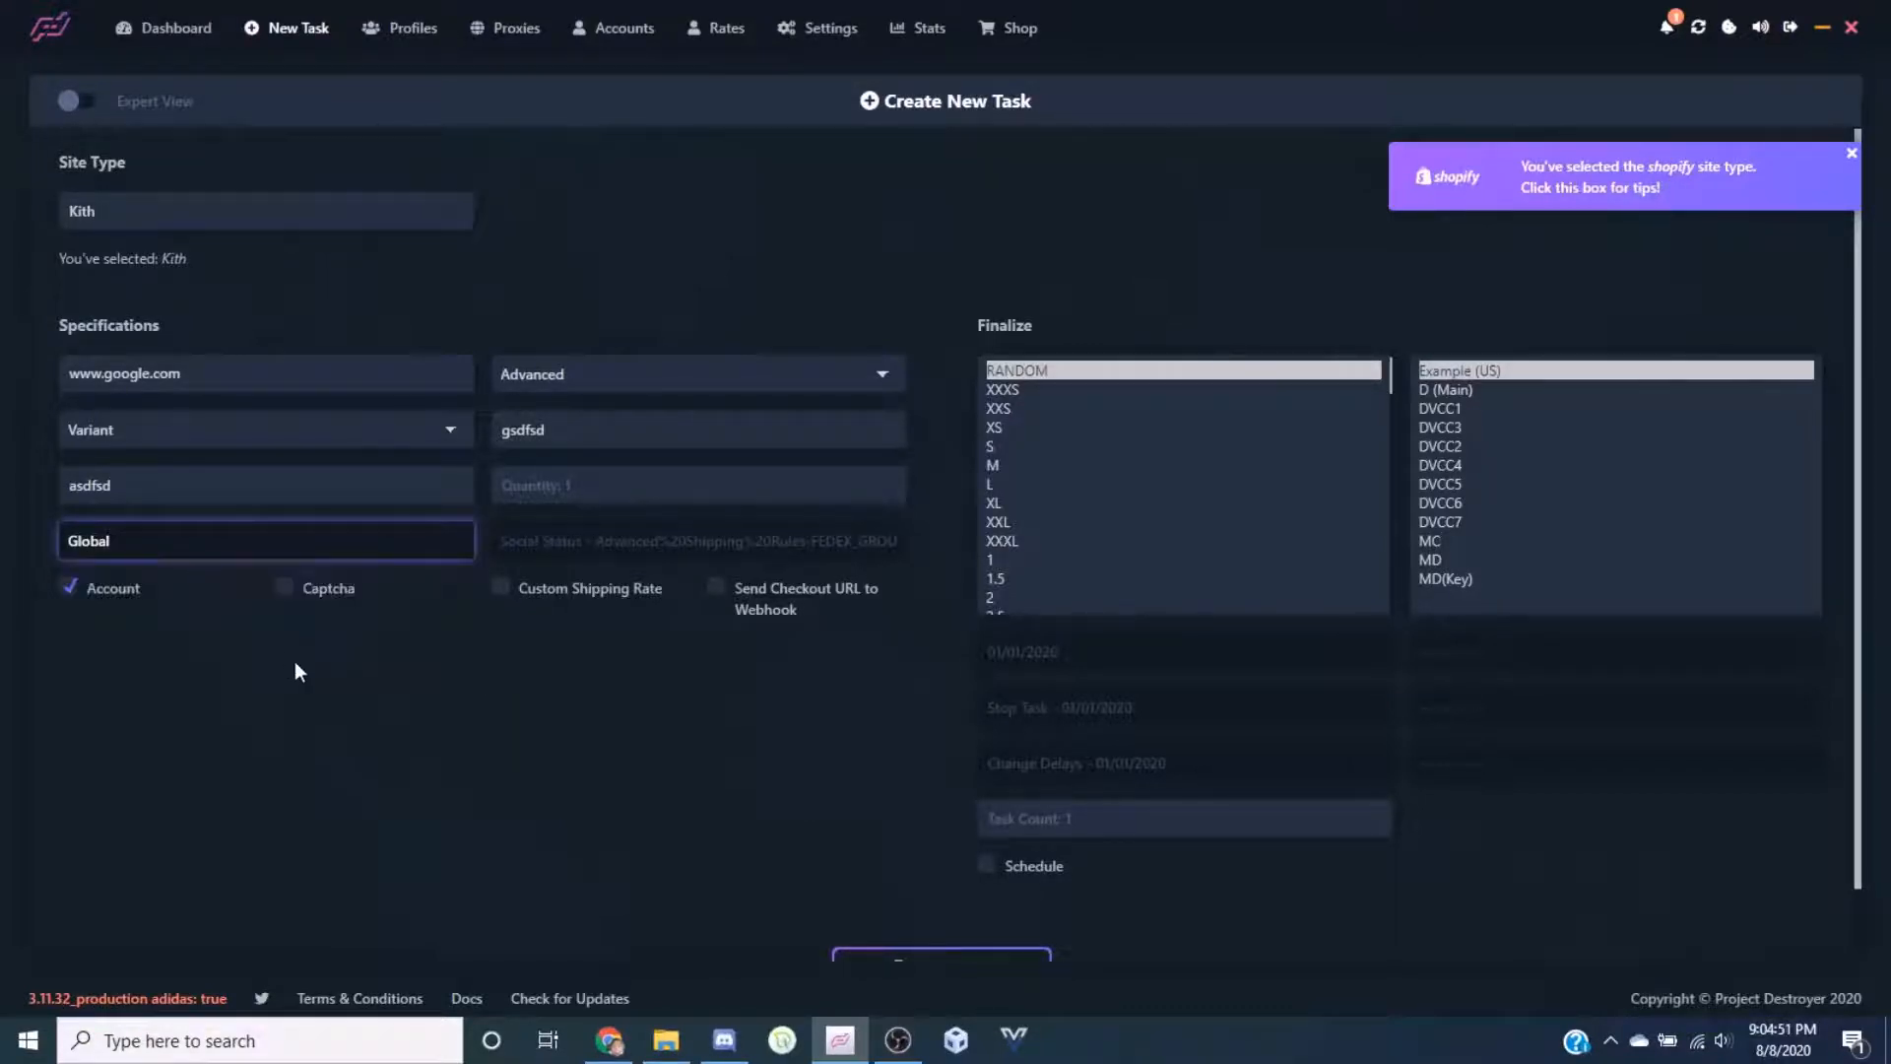
click(268, 545)
click(228, 545)
Keep Global proxies and enable the Social Status FEDEX Ground 16.09 custom shipping rate
click(259, 549)
click(262, 552)
click(563, 596)
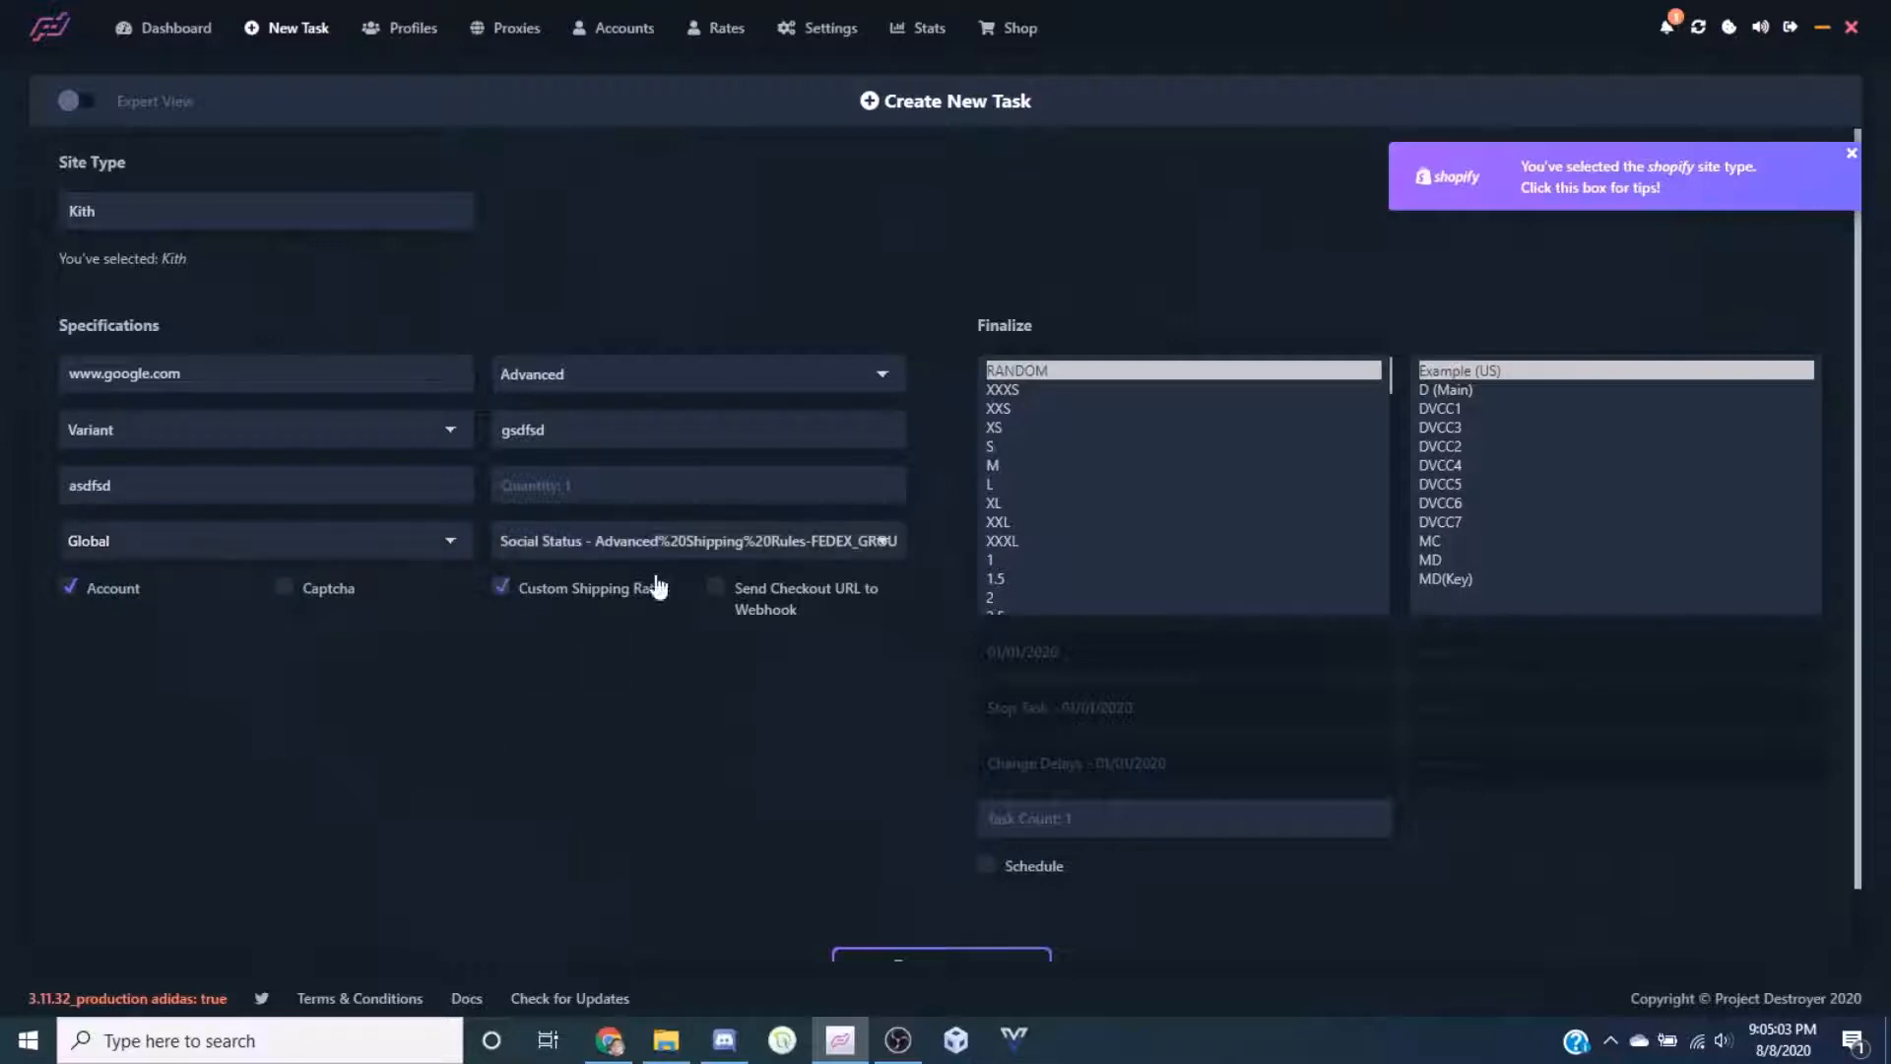
click(680, 548)
click(705, 548)
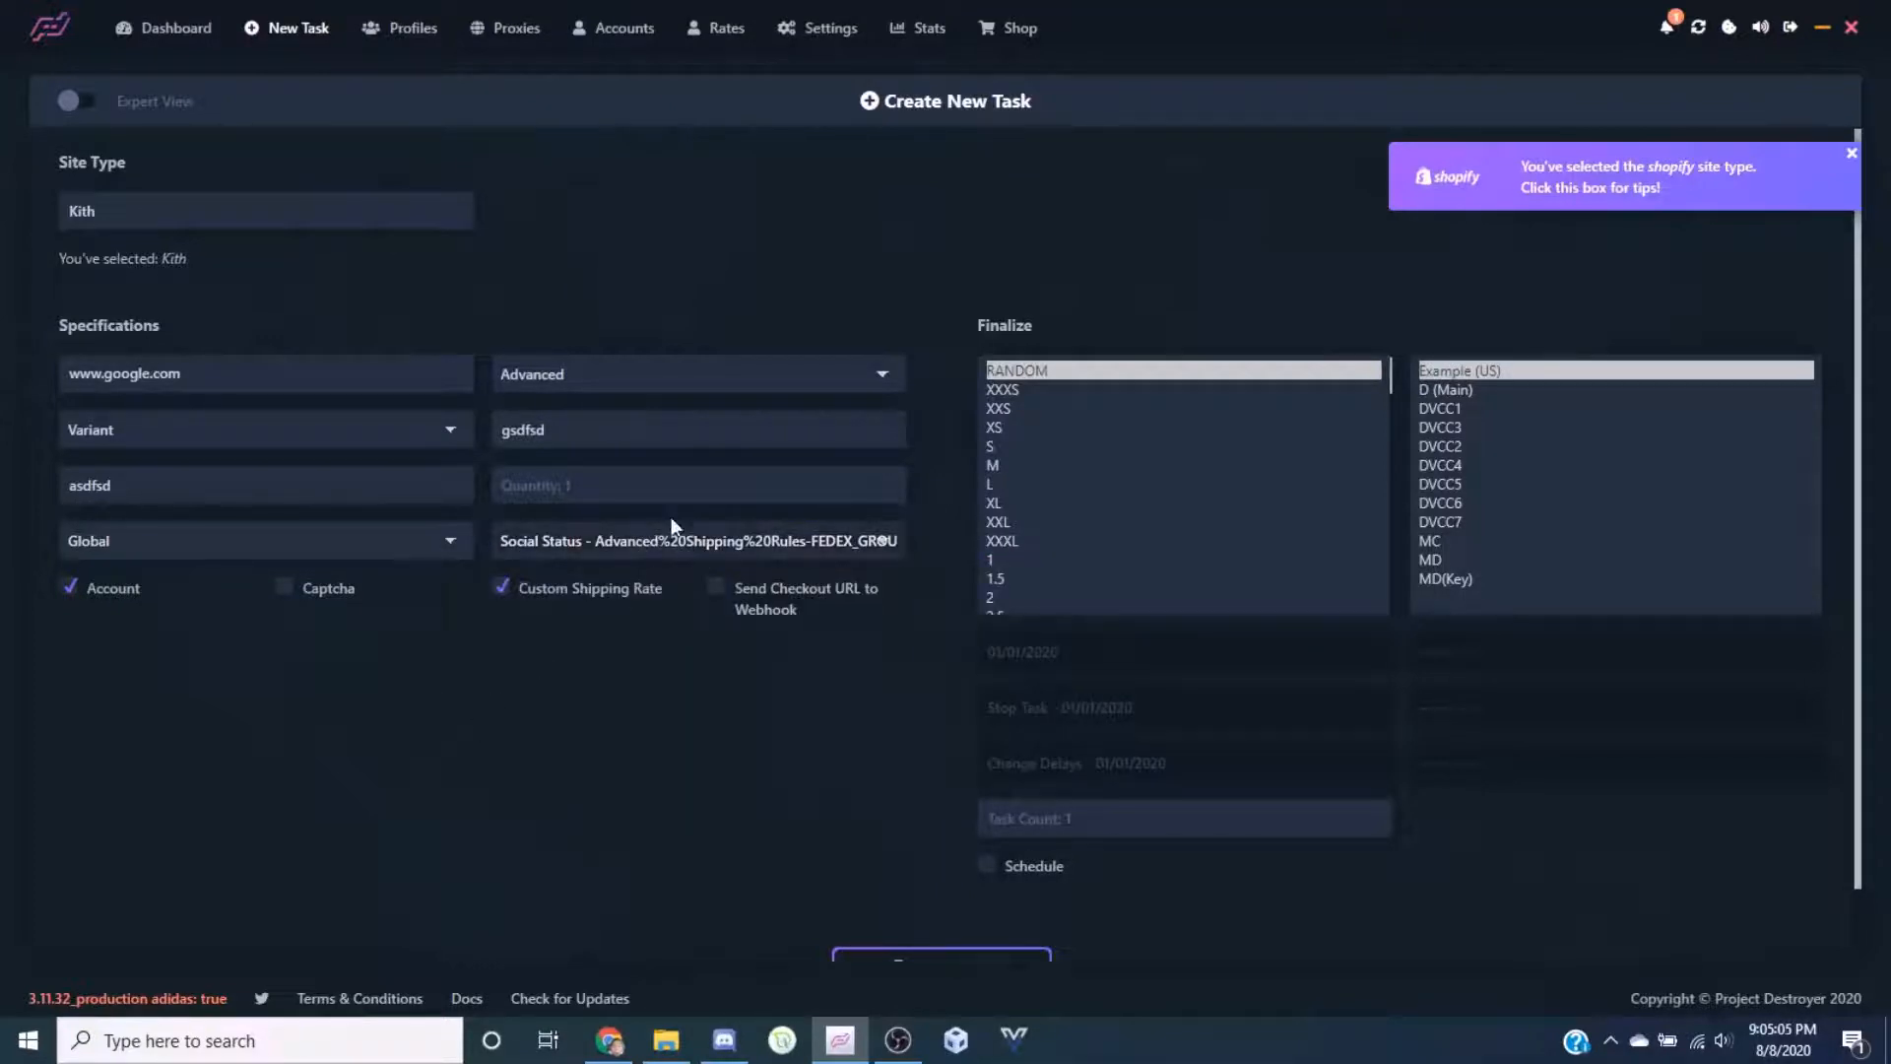
click(686, 545)
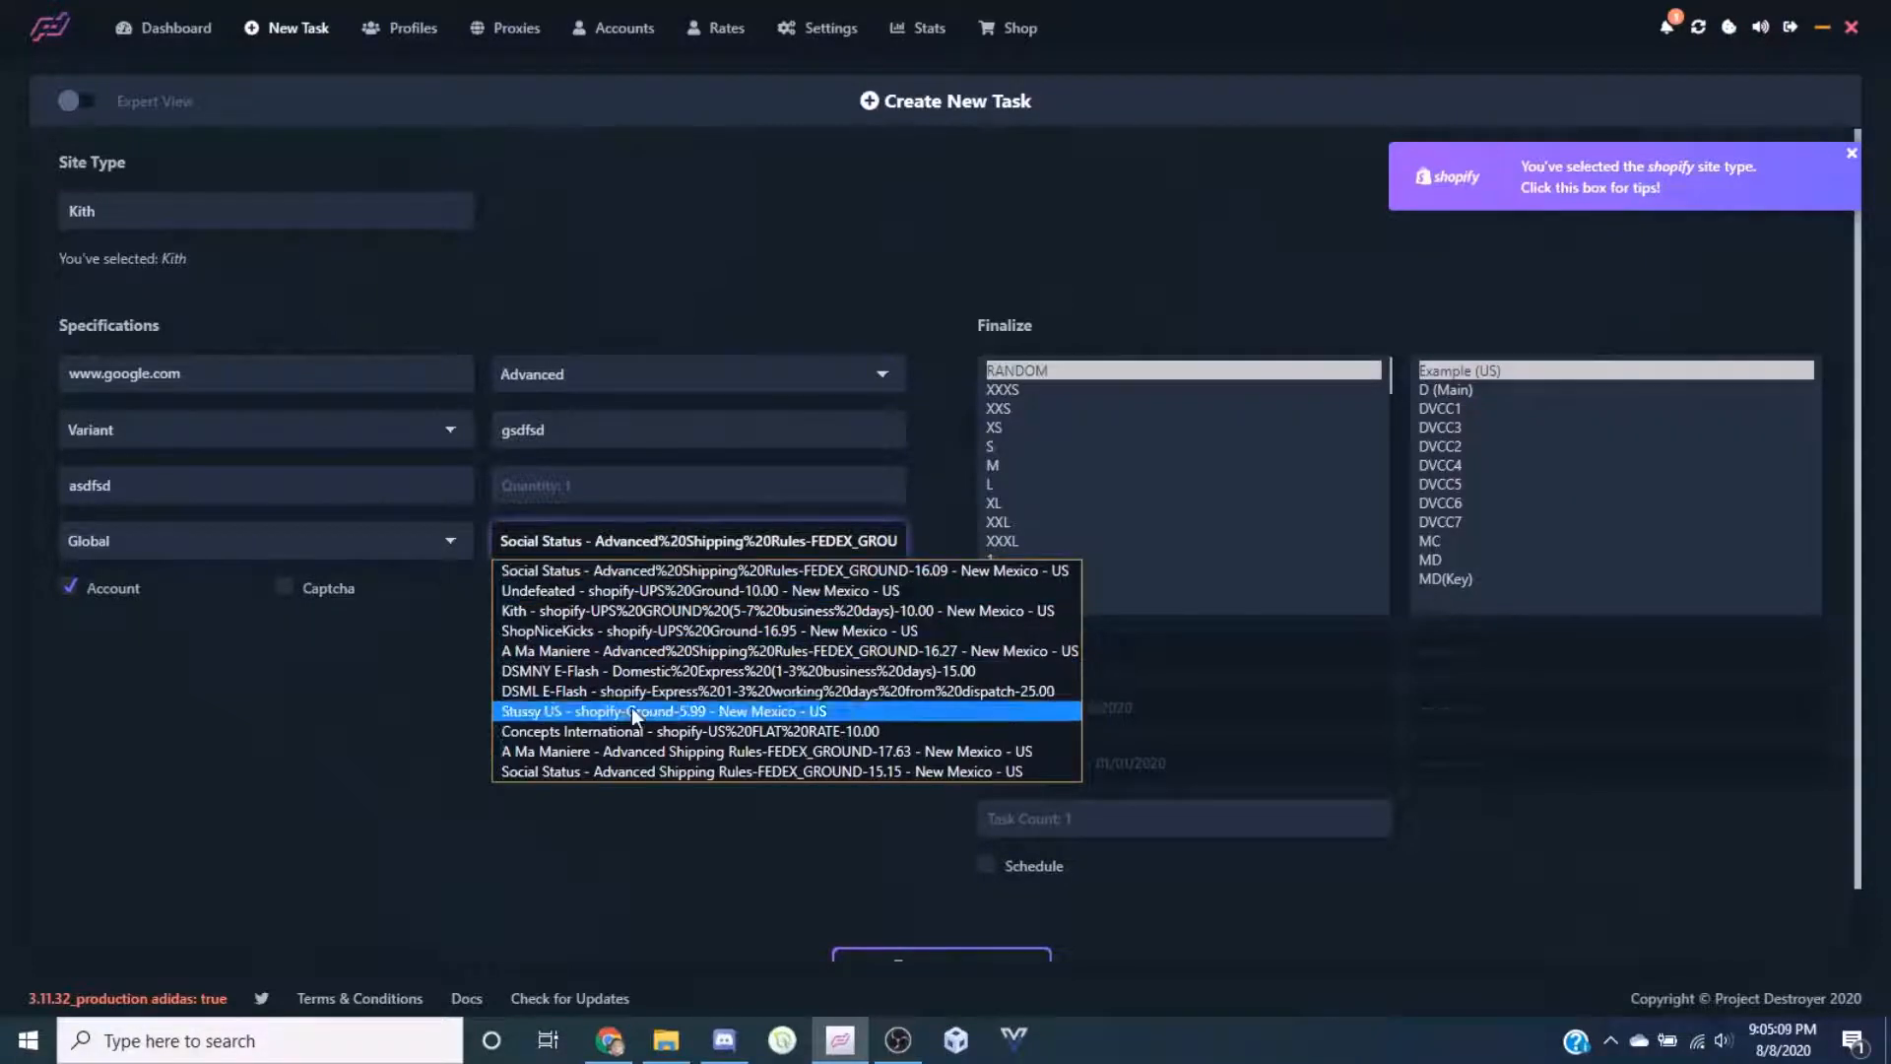
click(678, 548)
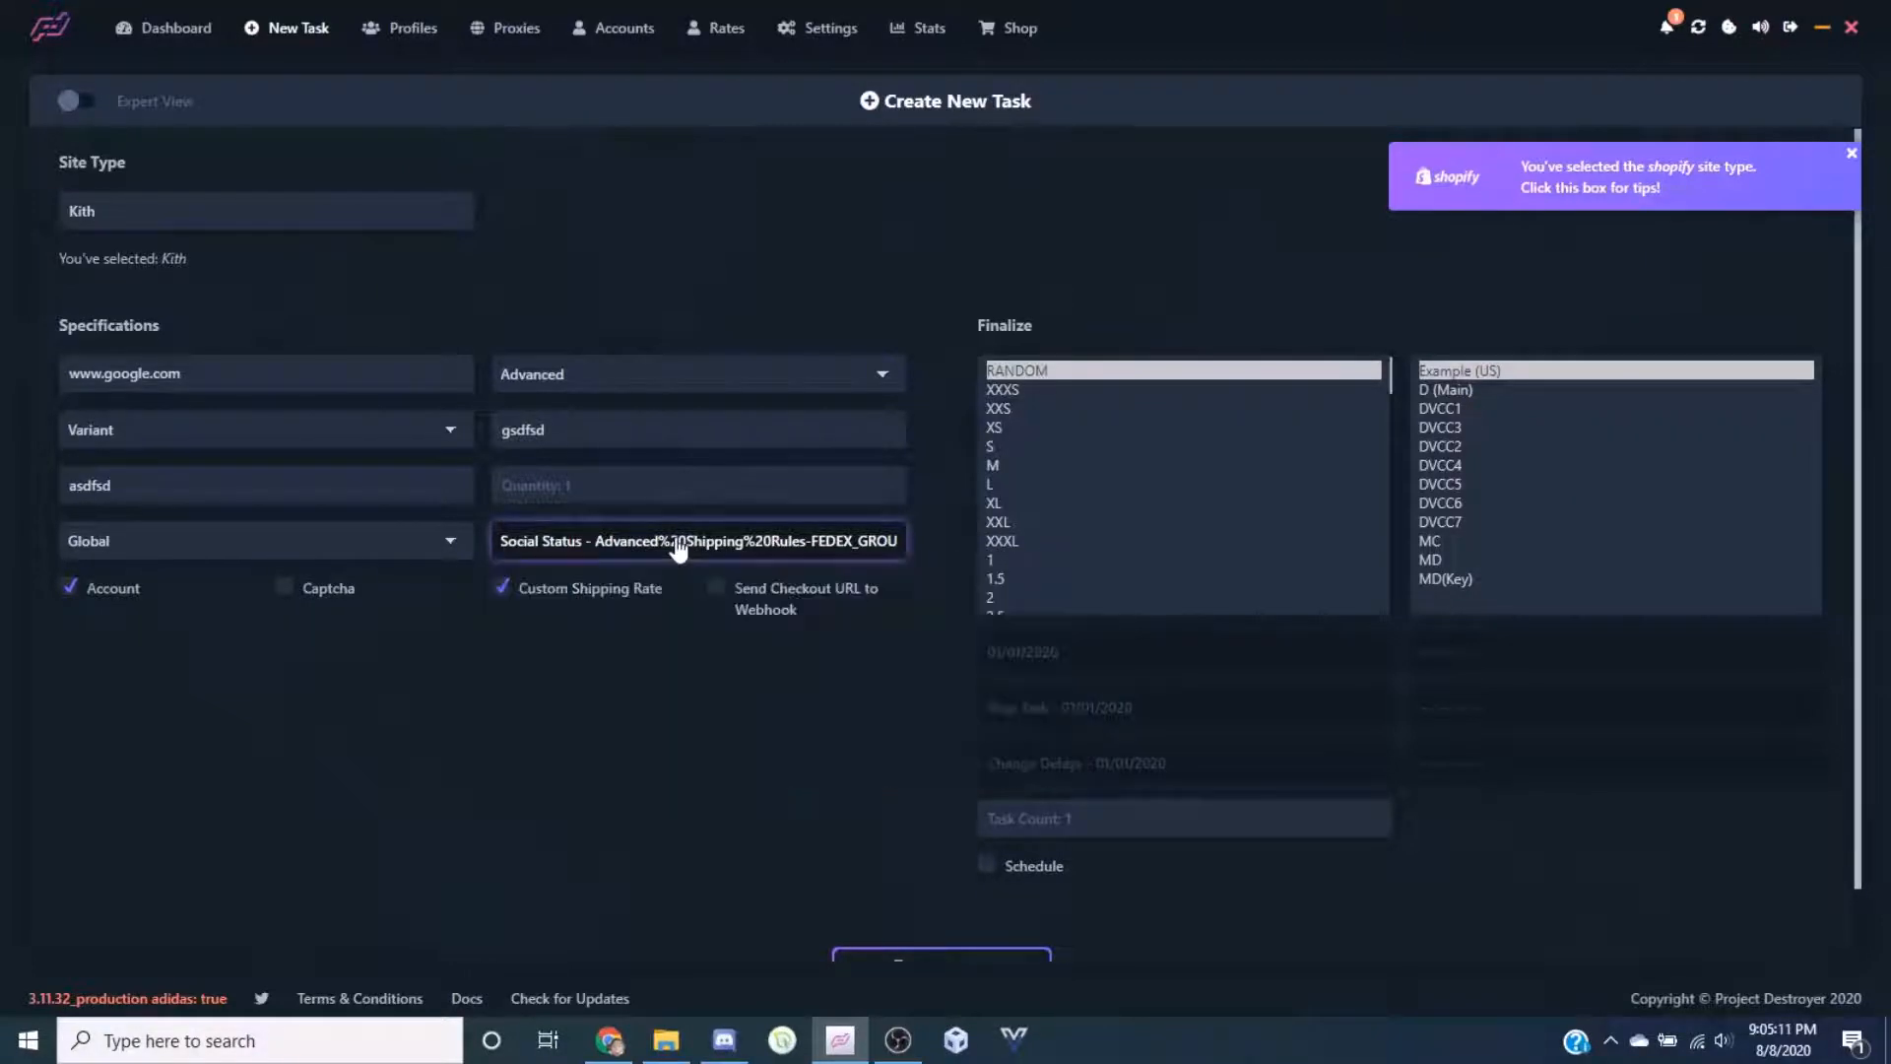
Confirm the chosen shipping rate and toggle captcha solving on and back off
click(478, 755)
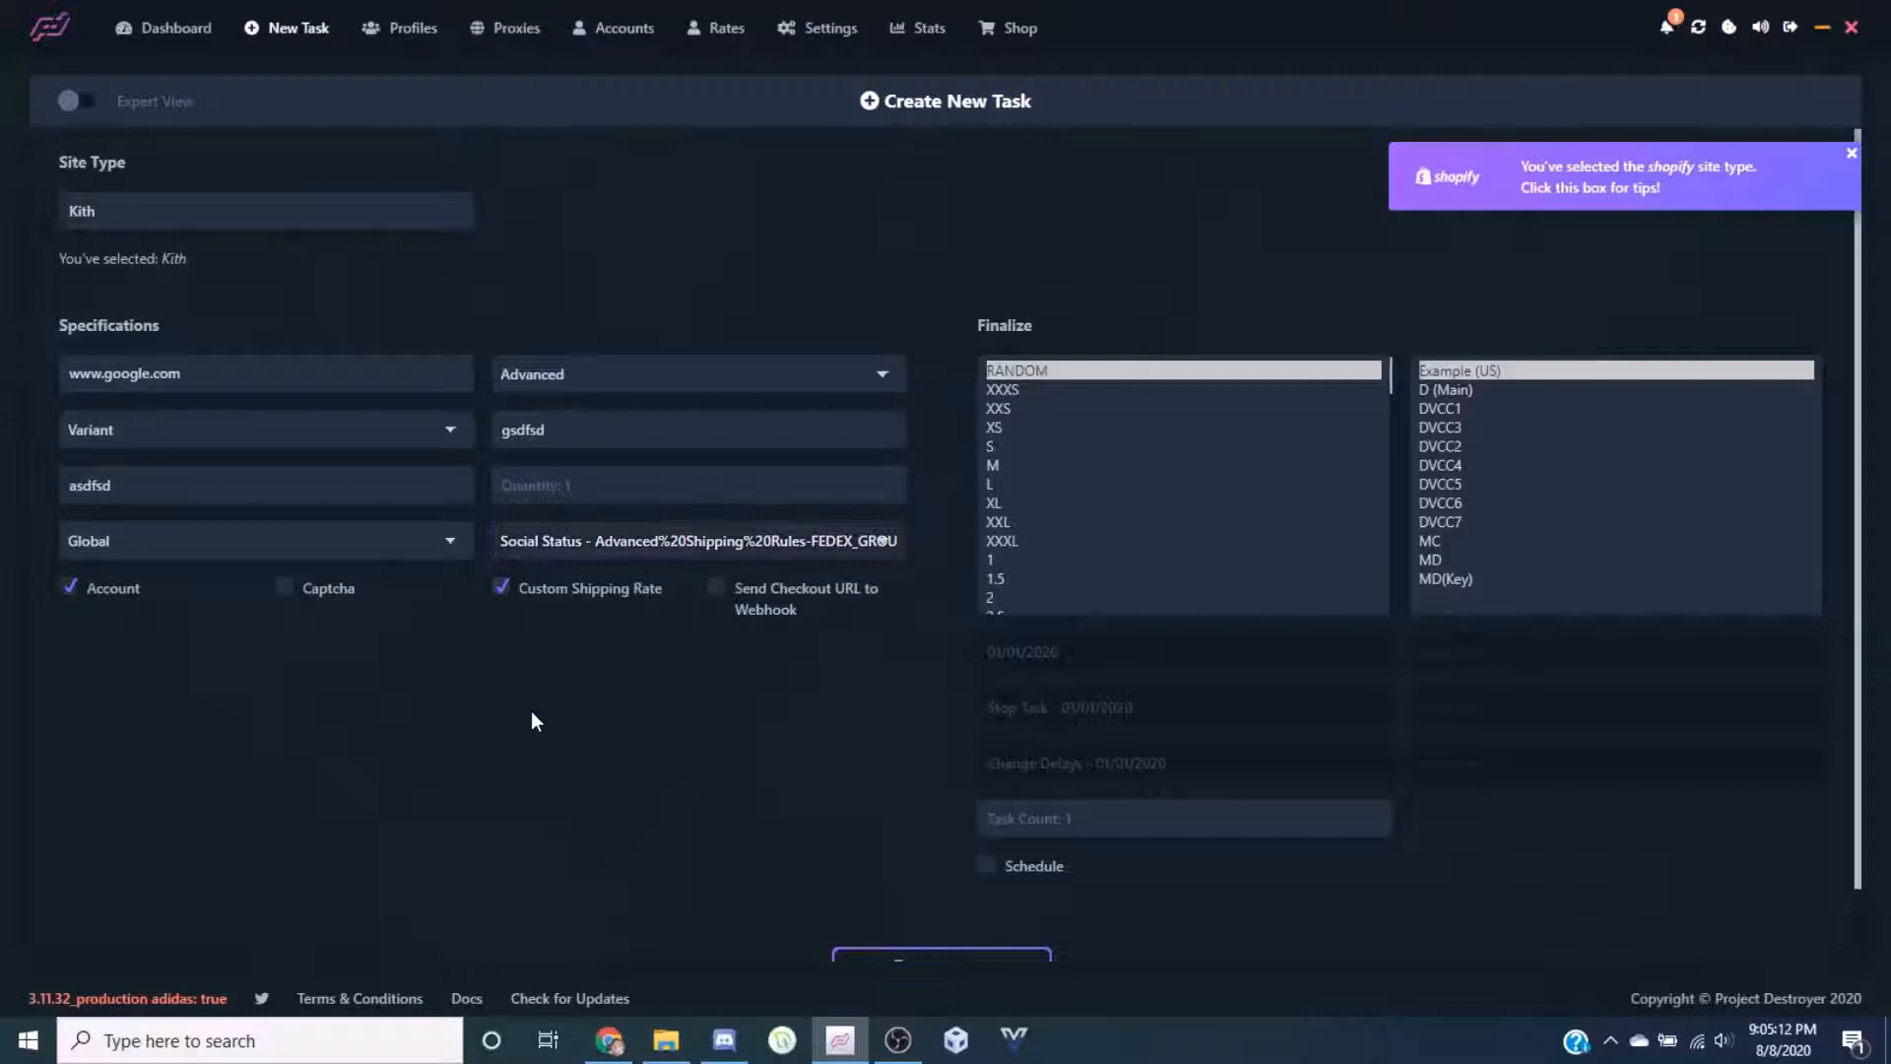
click(699, 557)
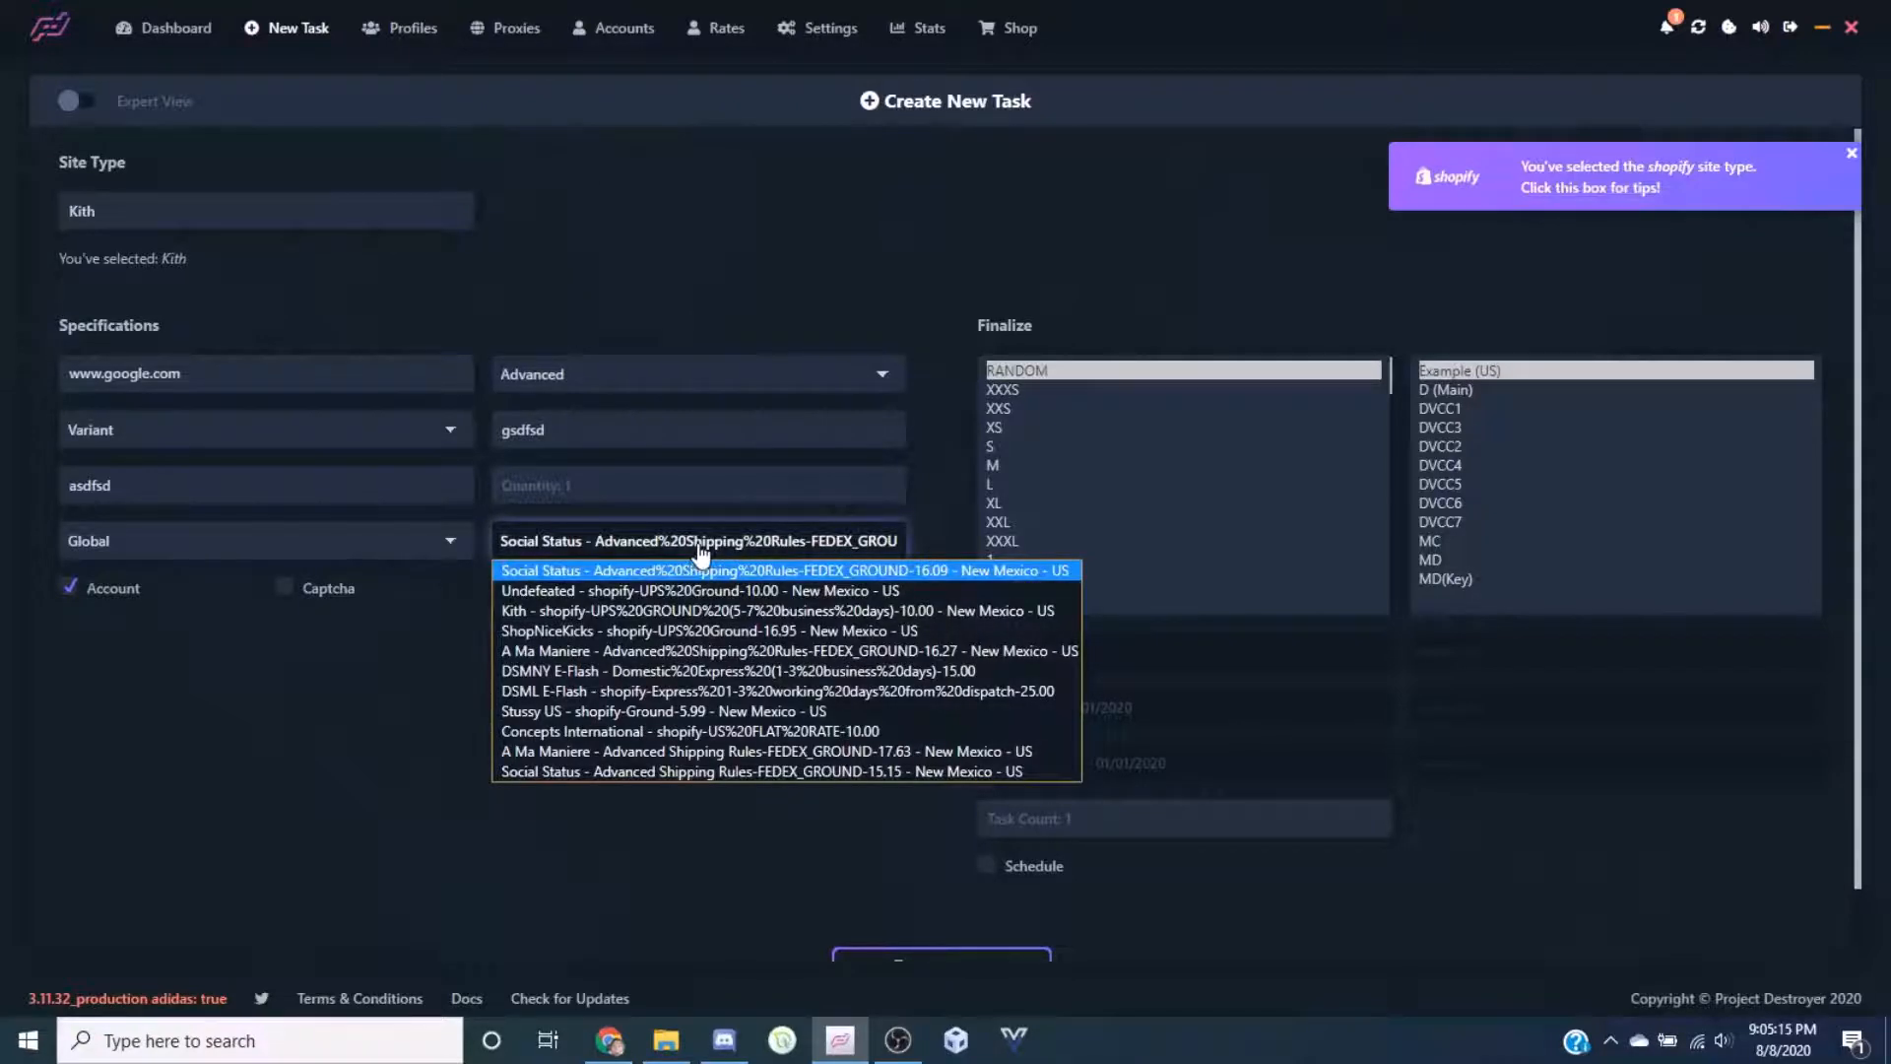
click(475, 662)
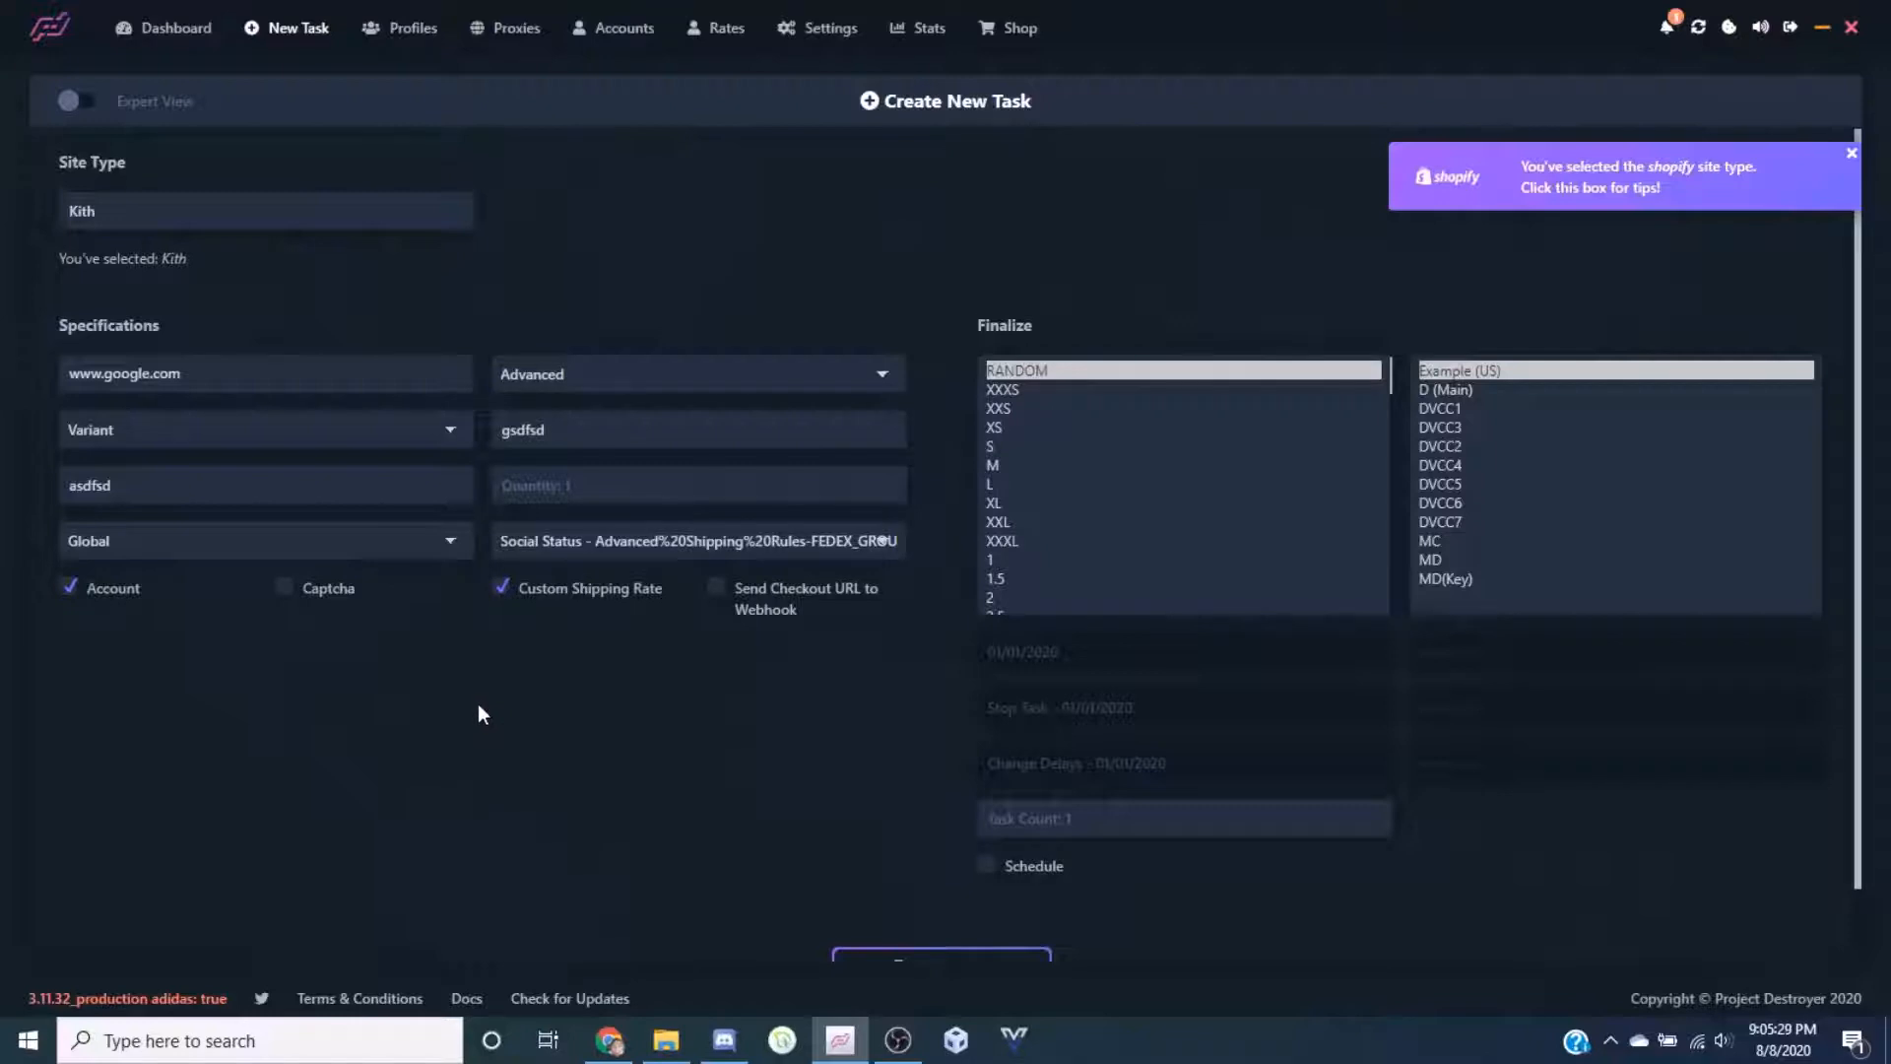
click(297, 596)
click(314, 598)
Select RANDOM as the first size and scroll through the size list
click(1097, 370)
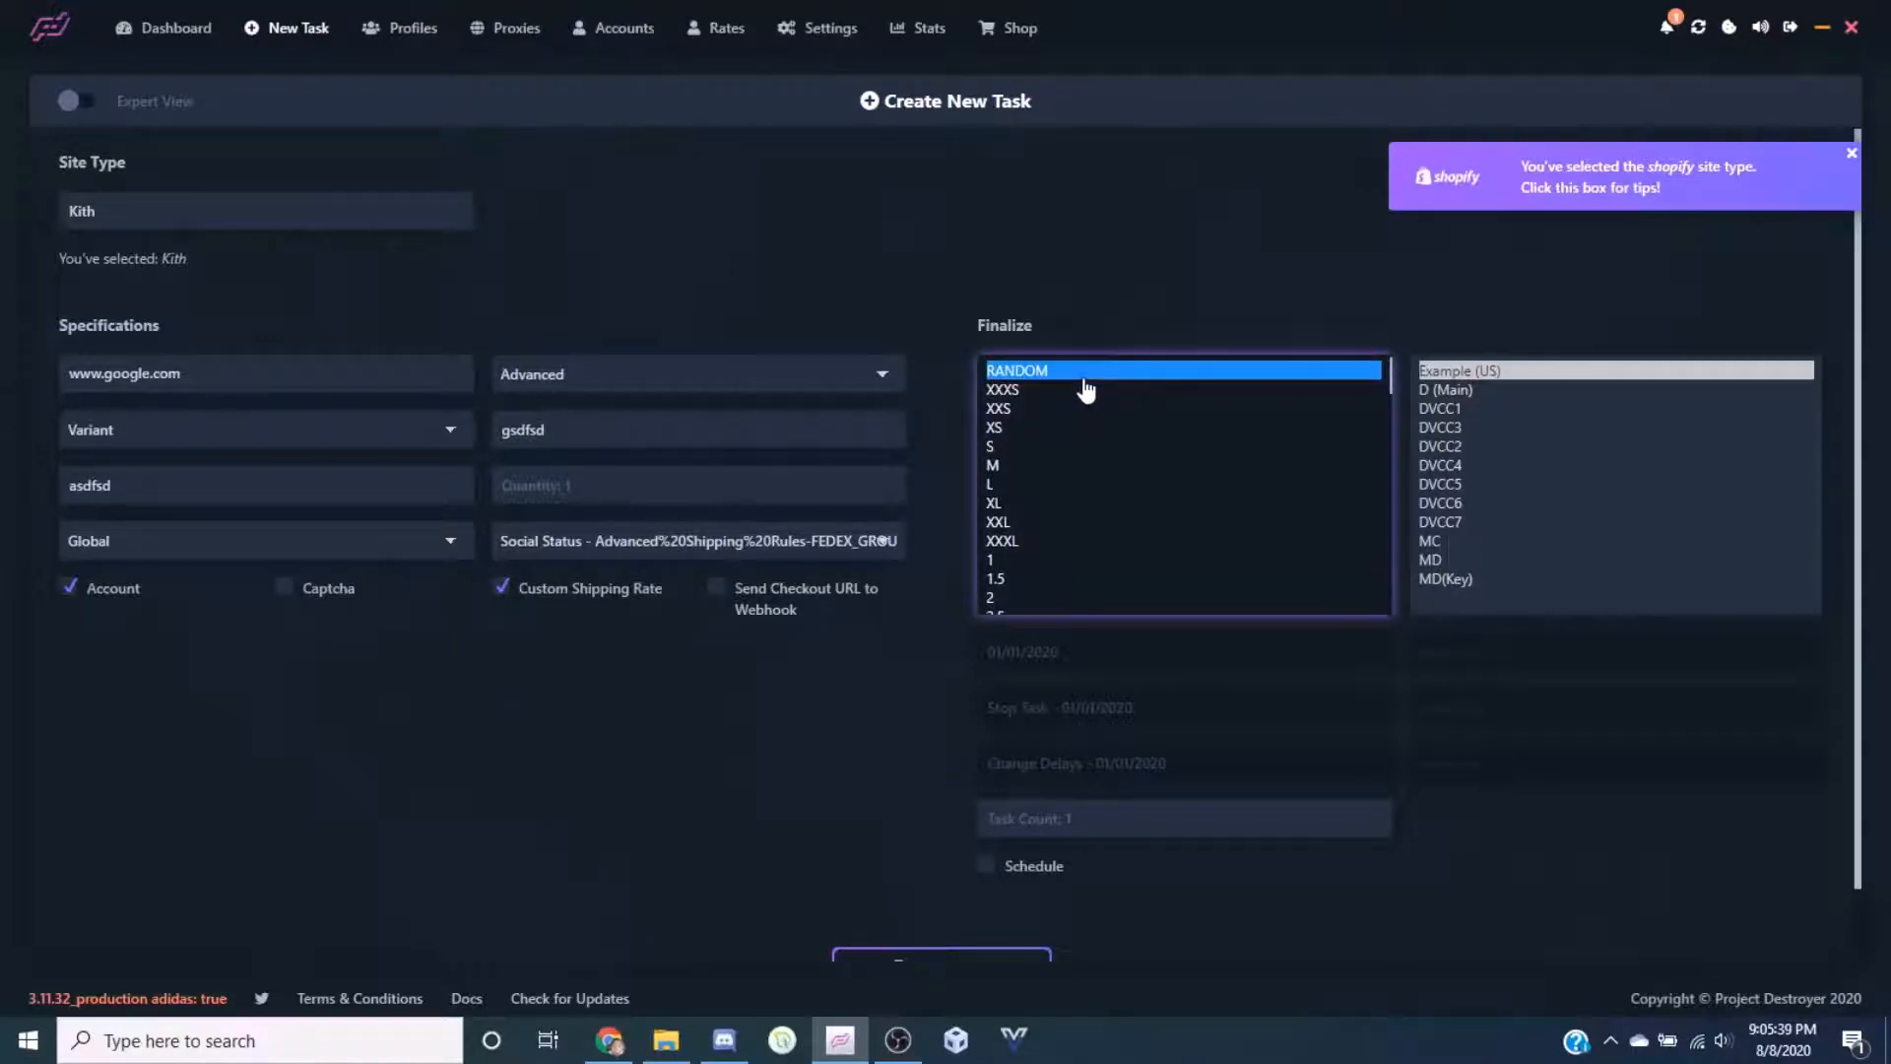
scroll(1083, 389, down, 2)
scroll(1034, 463, up, 2)
scroll(1044, 453, down, 5)
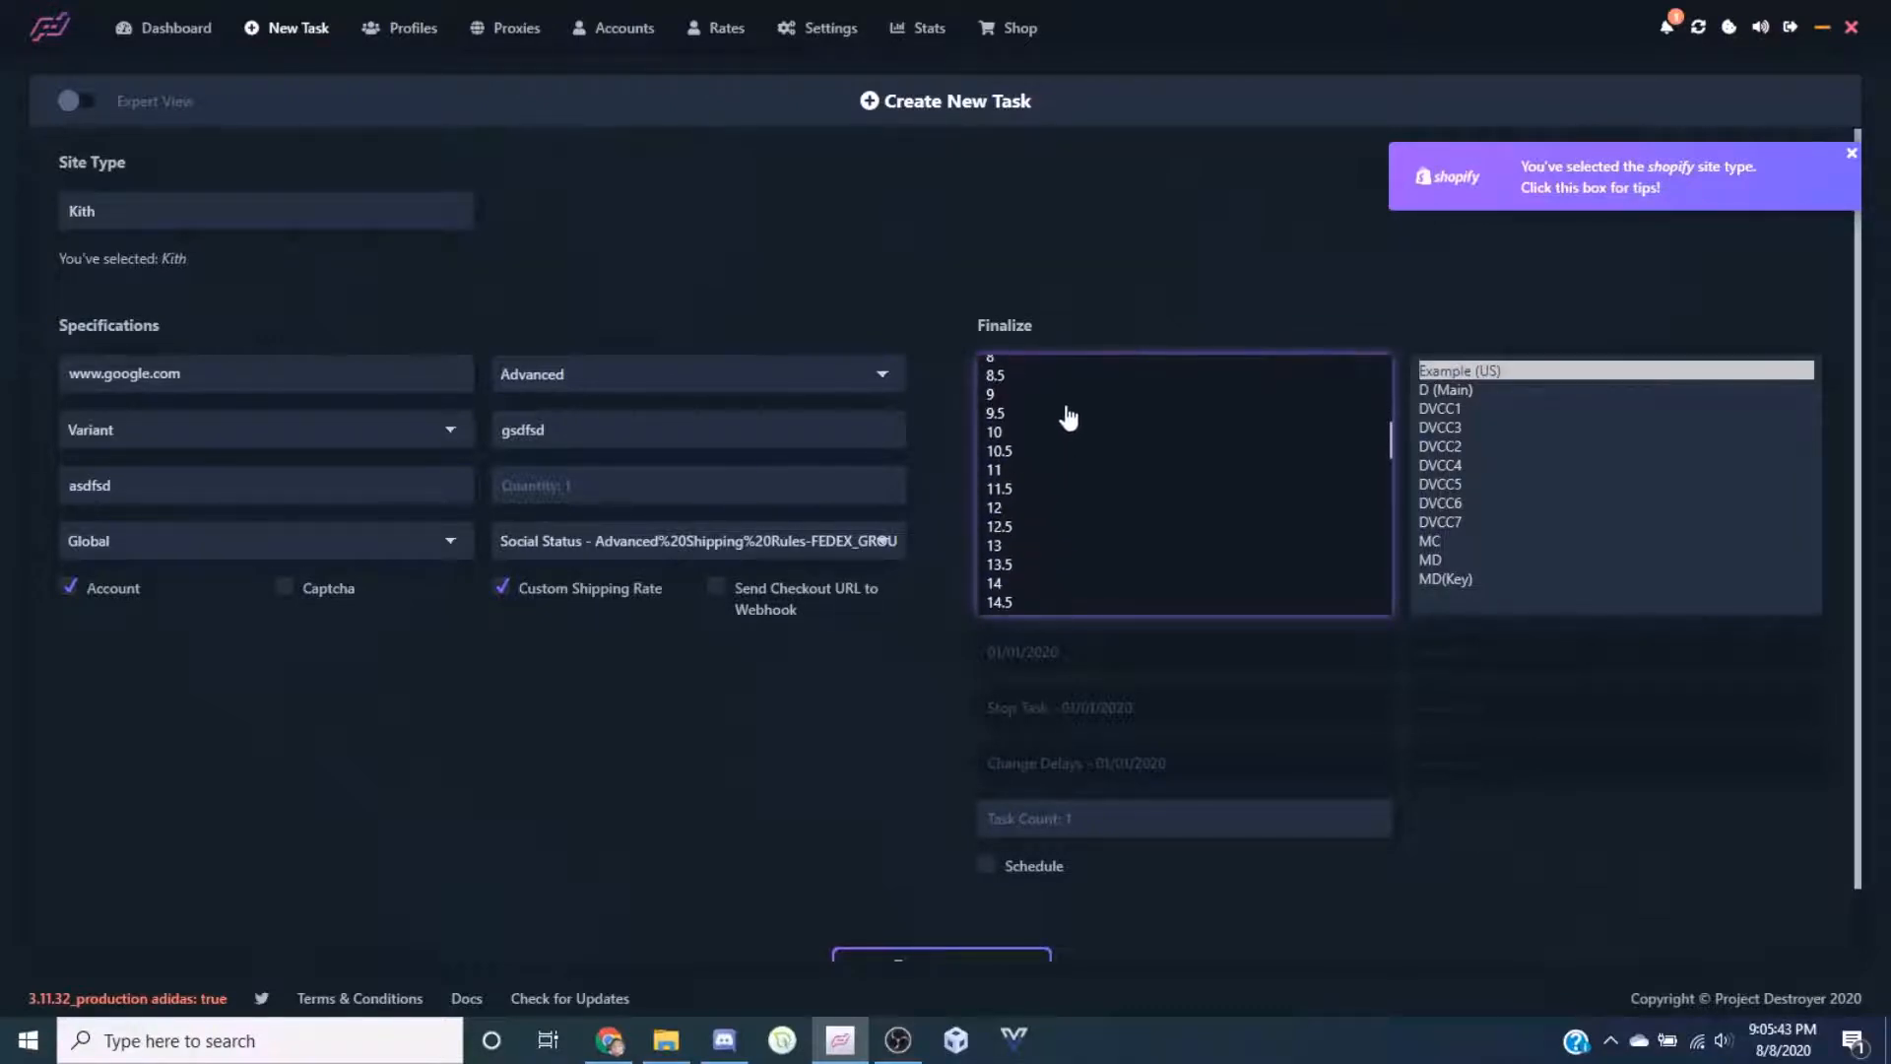
scroll(1084, 453, down, 2)
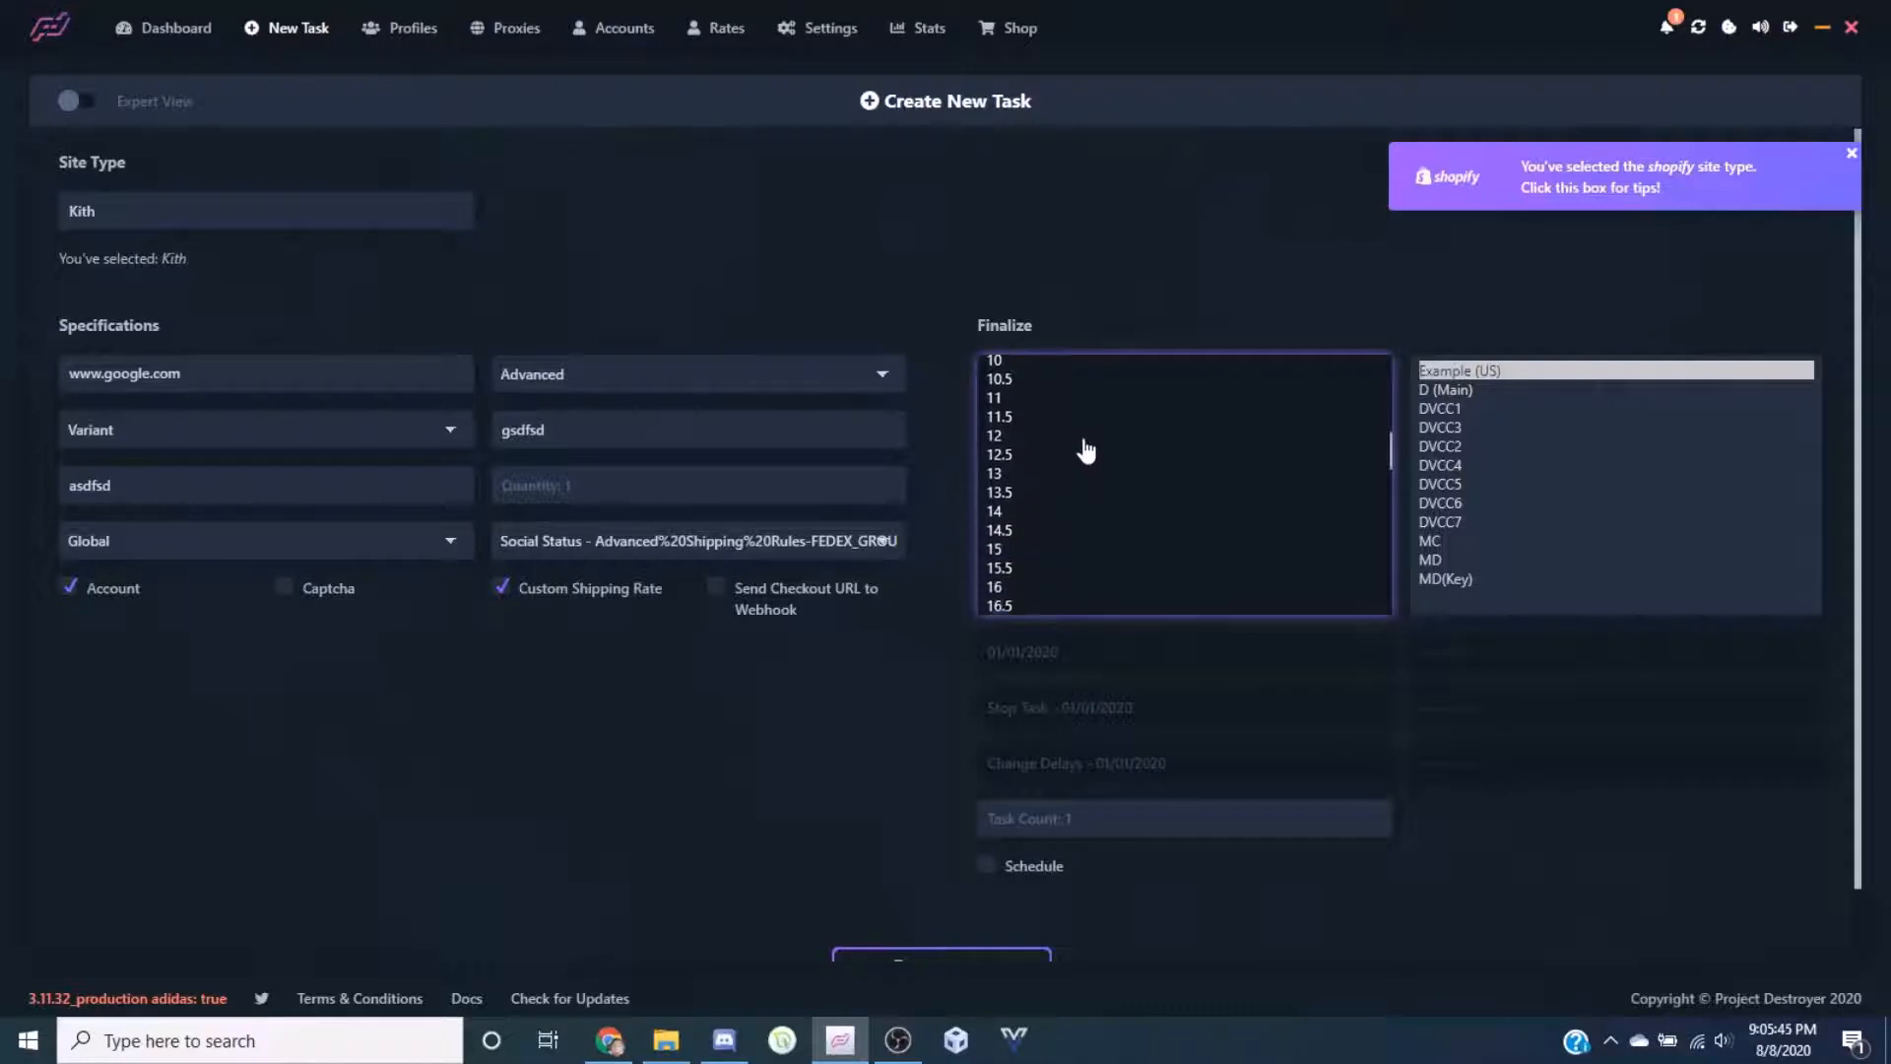
scroll(1085, 451, down, 3)
scroll(1082, 468, up, 10)
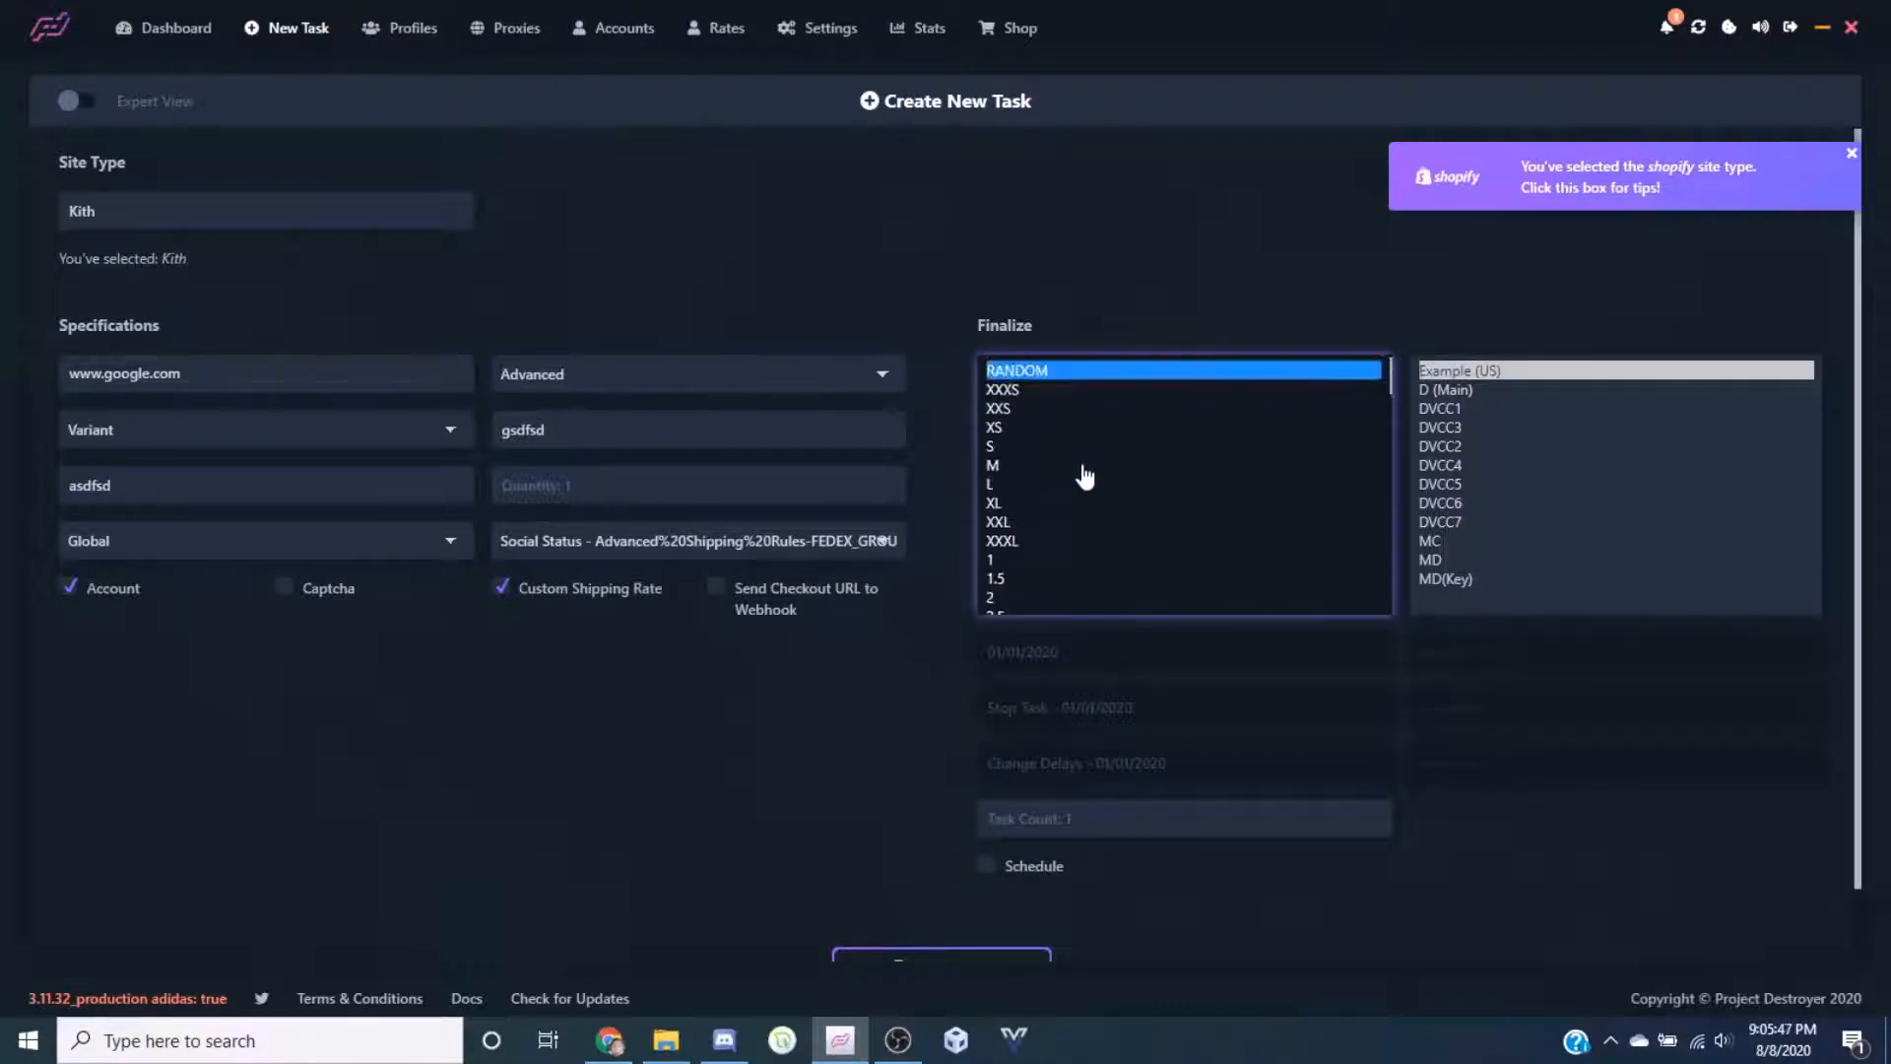
Choose profiles D (Main), DVCC2, DVCC5, DVCC7, MD and MD(Key)
click(1492, 374)
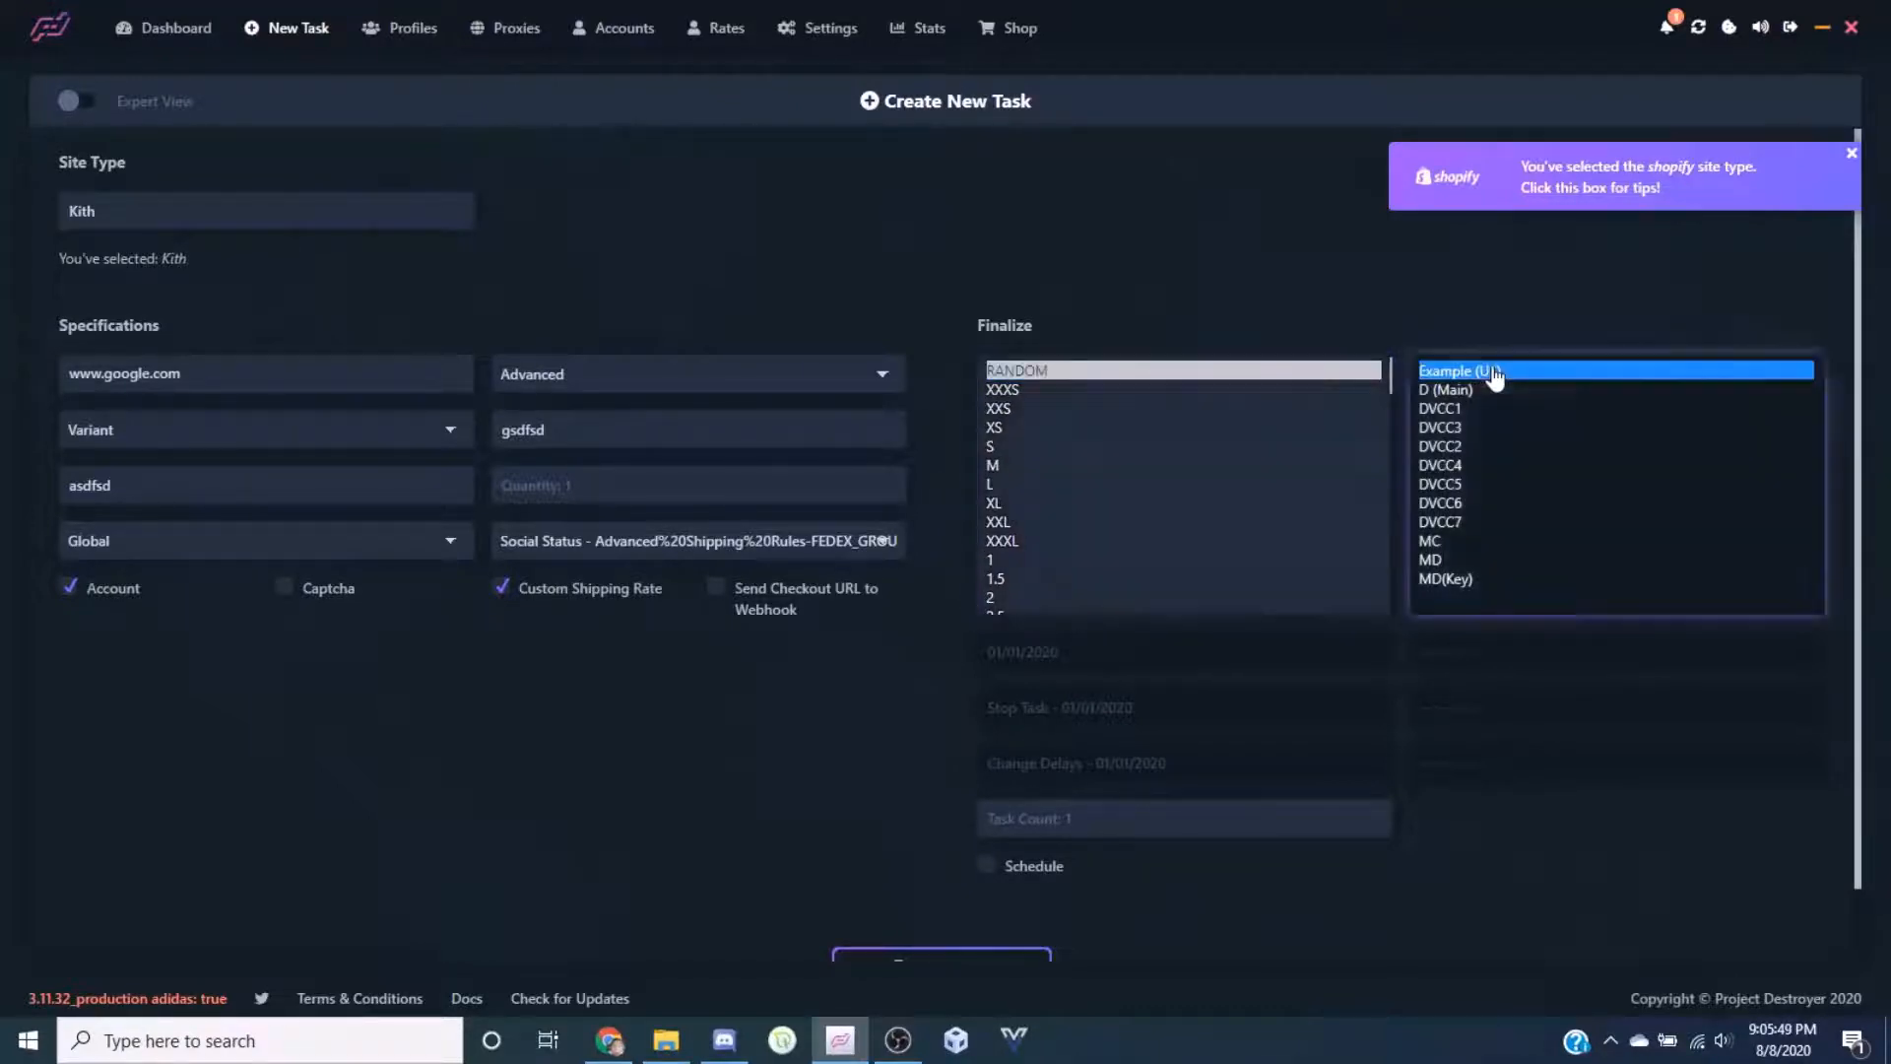
key(Down)
key(Down)
key(Down)
key(Down)
key(Down)
key(Down)
key(Down)
key(Down)
key(Down)
key(Down)
key(Down)
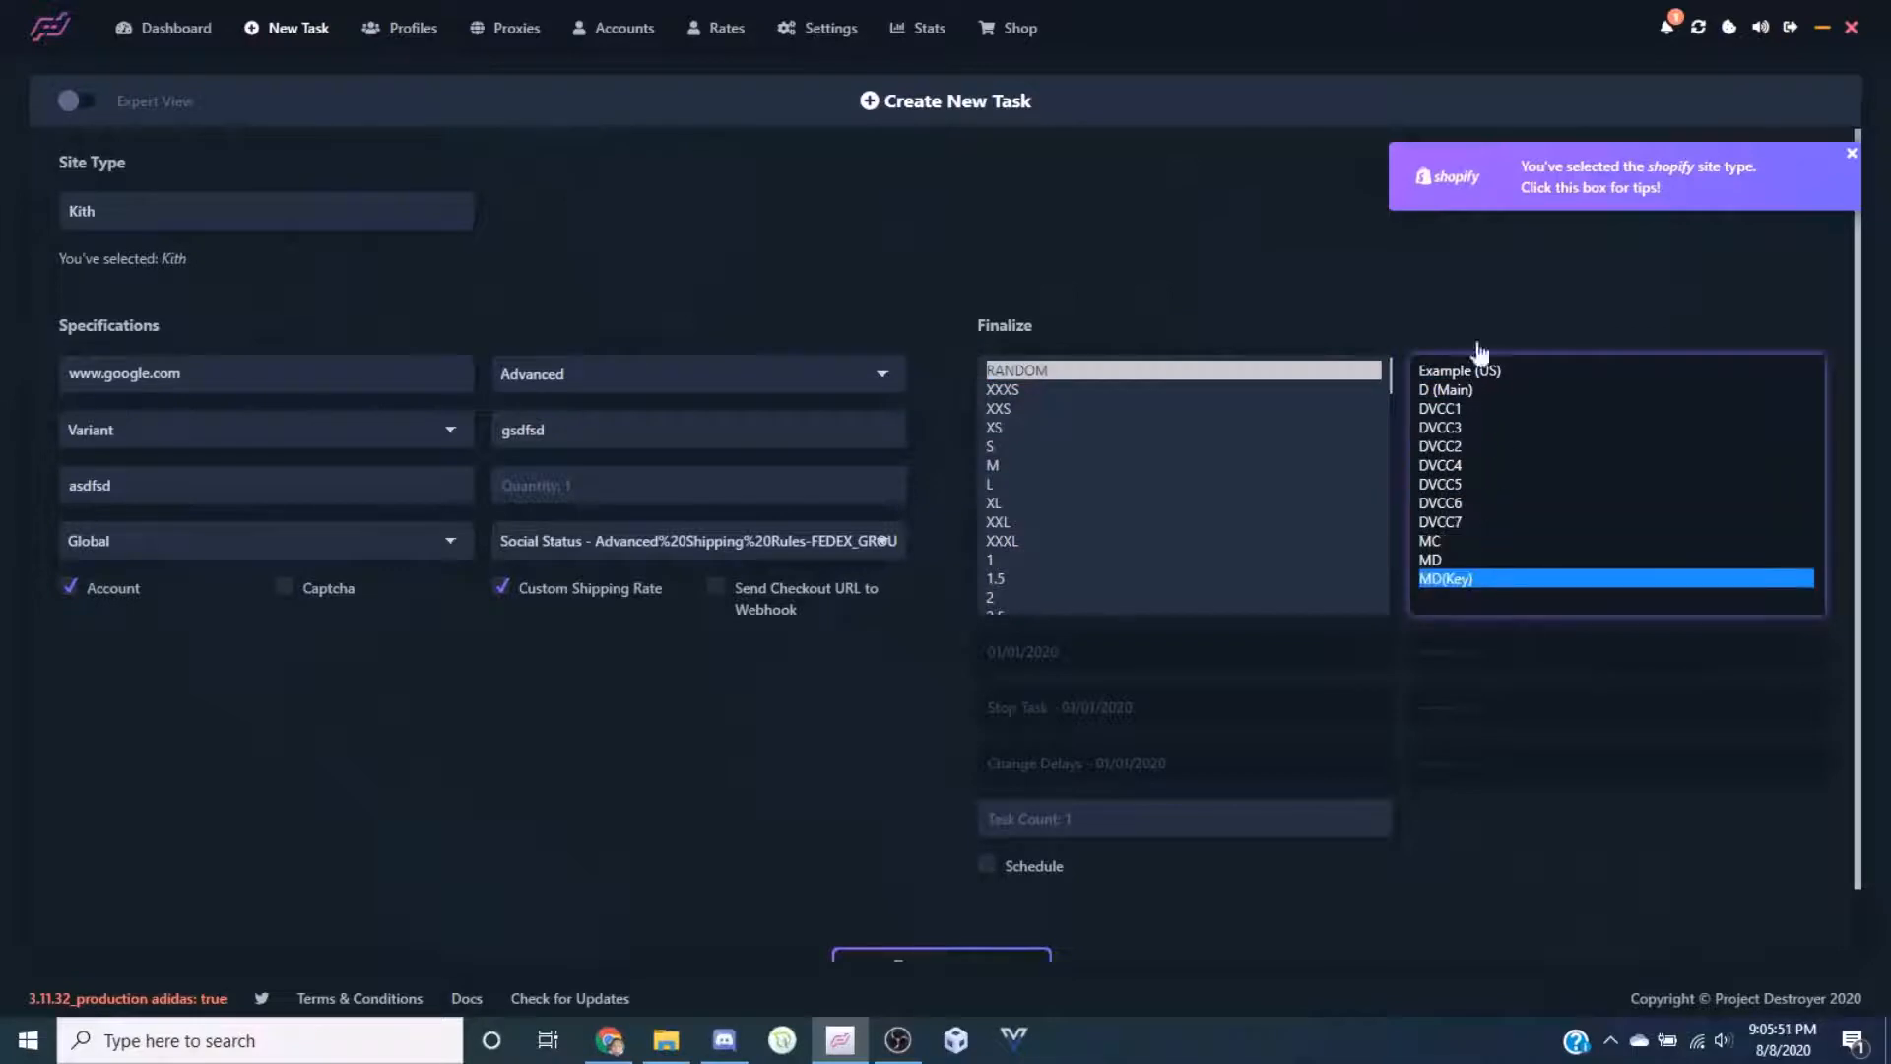
click(1473, 391)
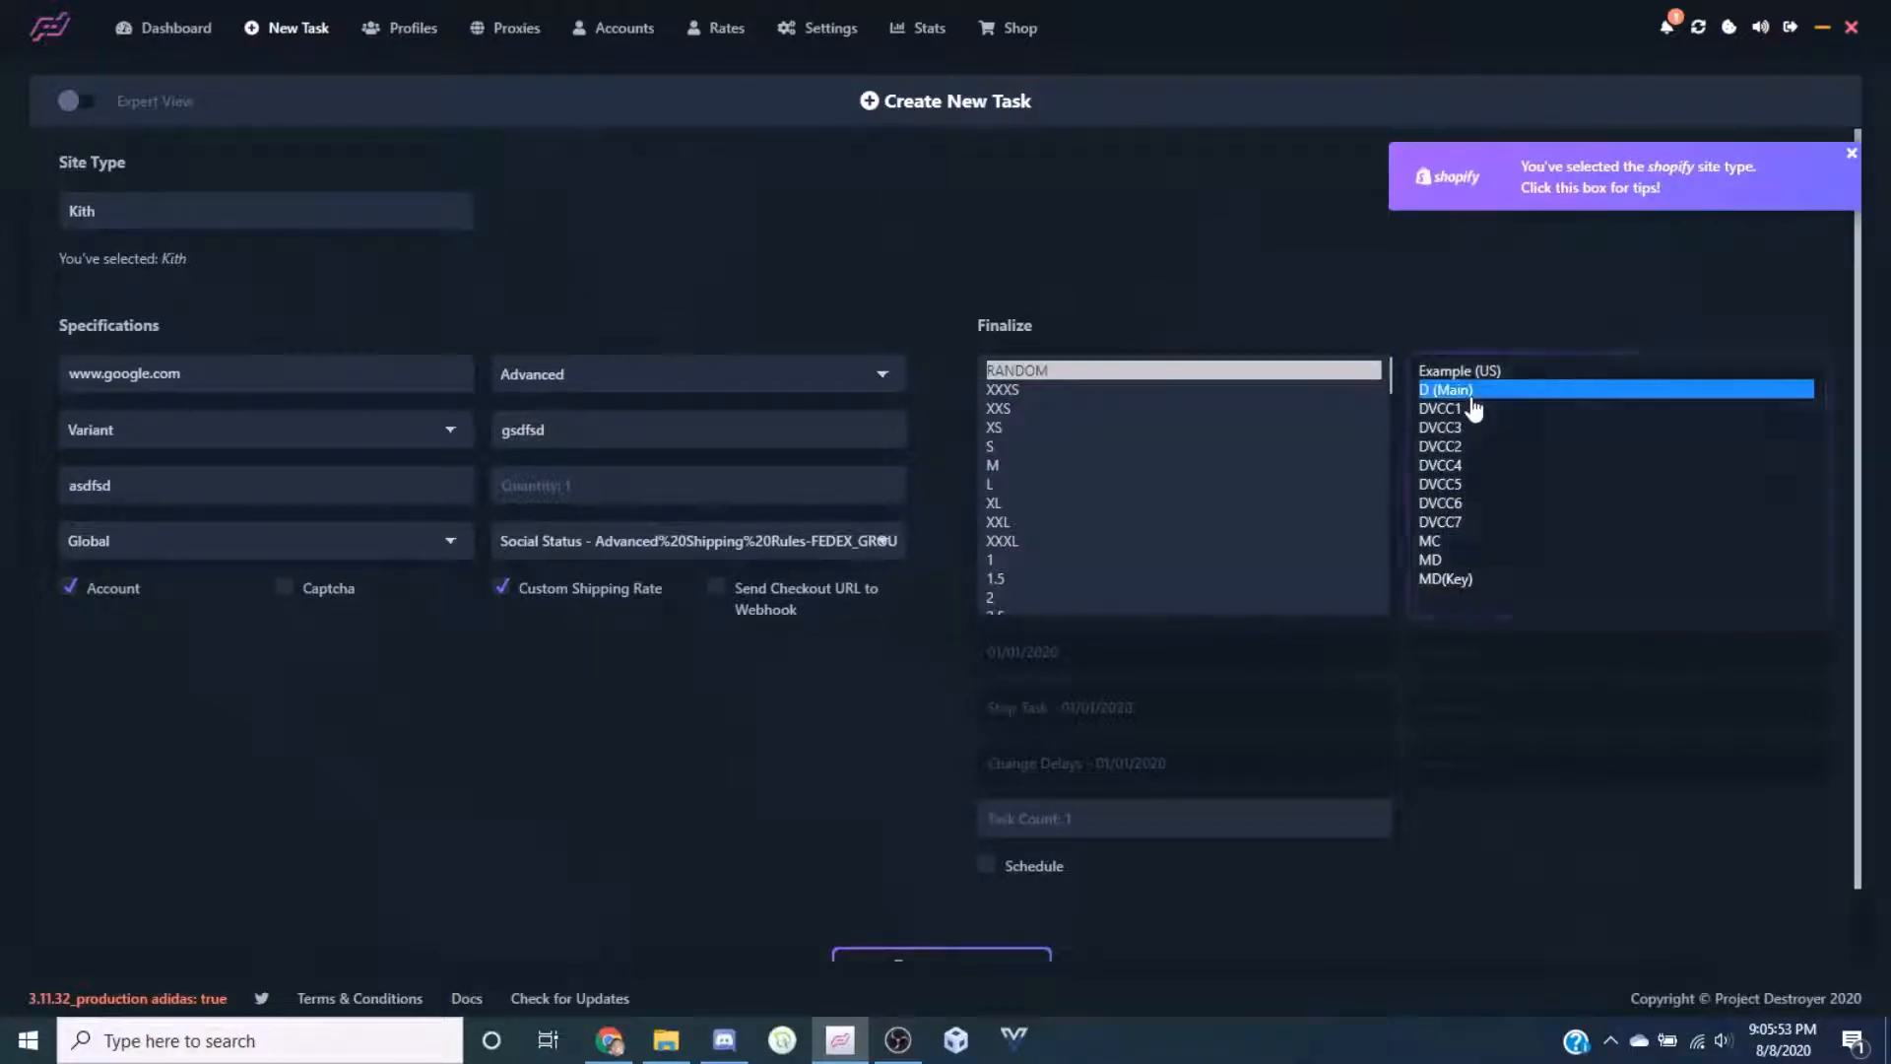
shift+click(1440, 522)
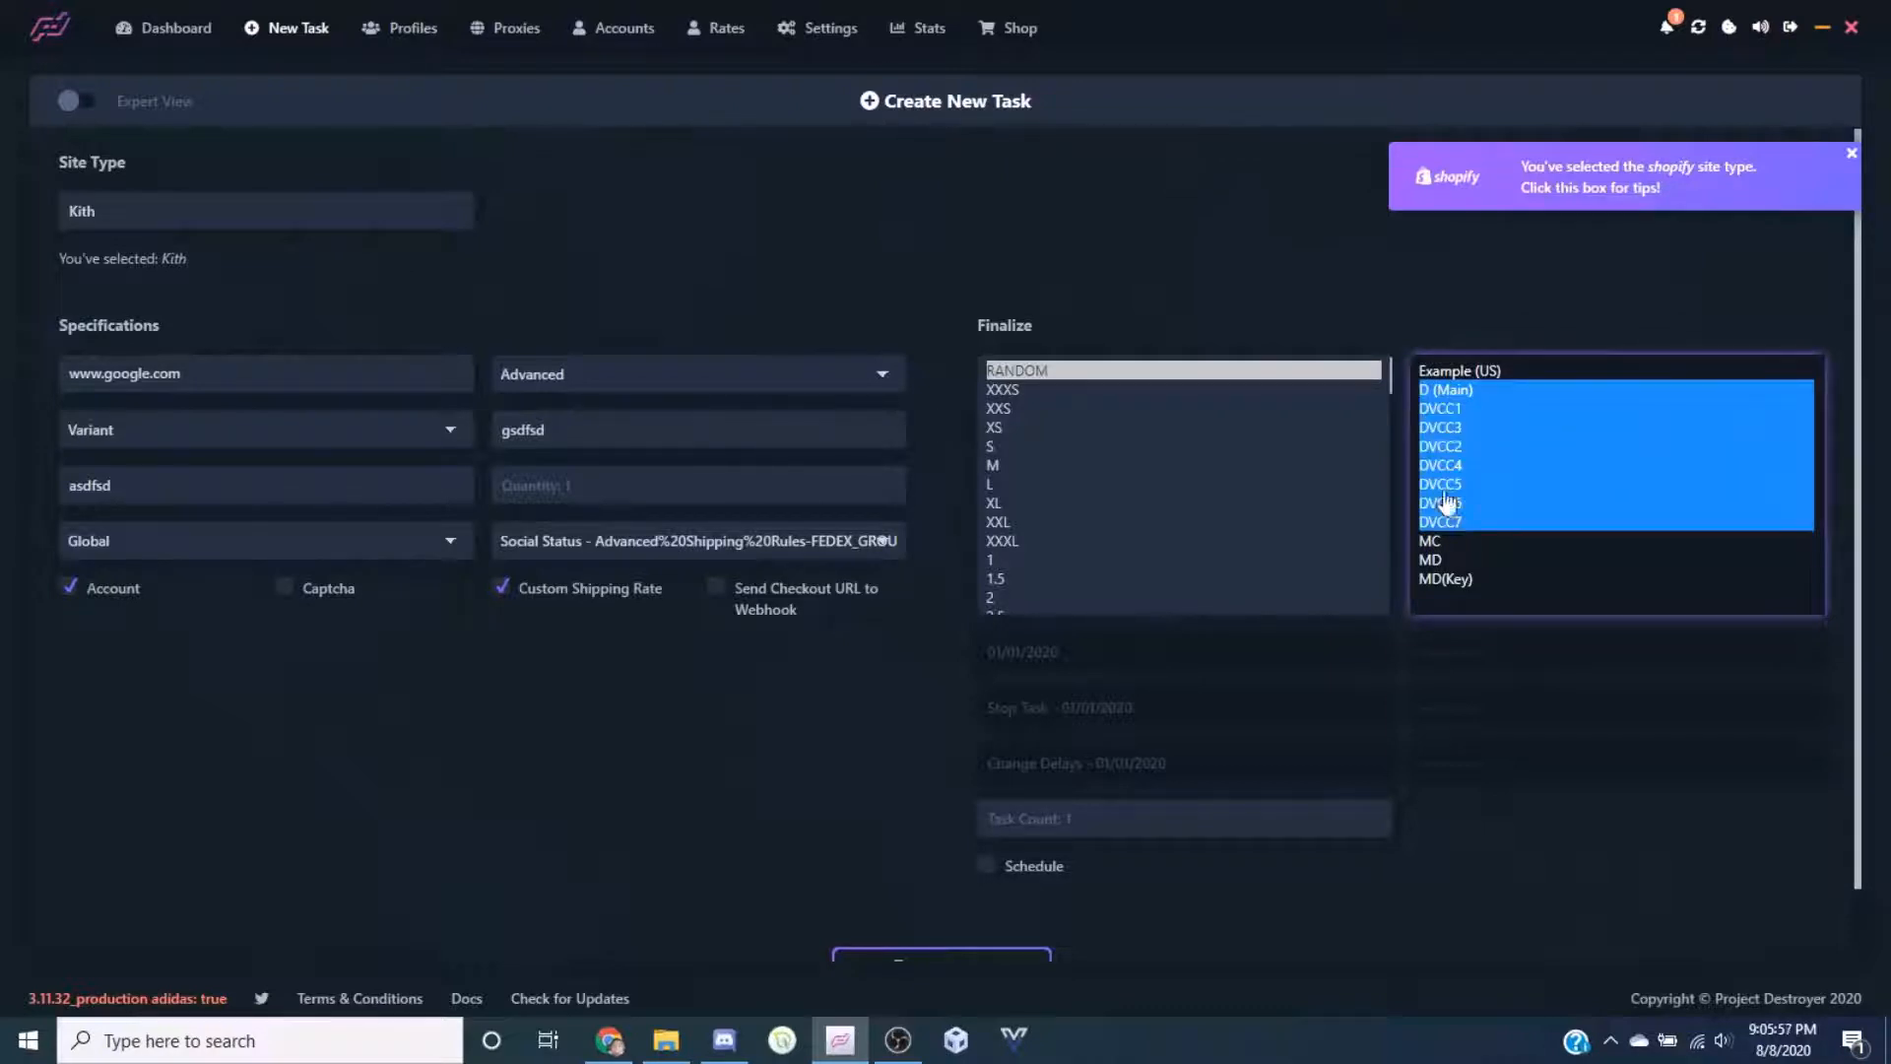
click(1452, 392)
ctrl+click(1455, 449)
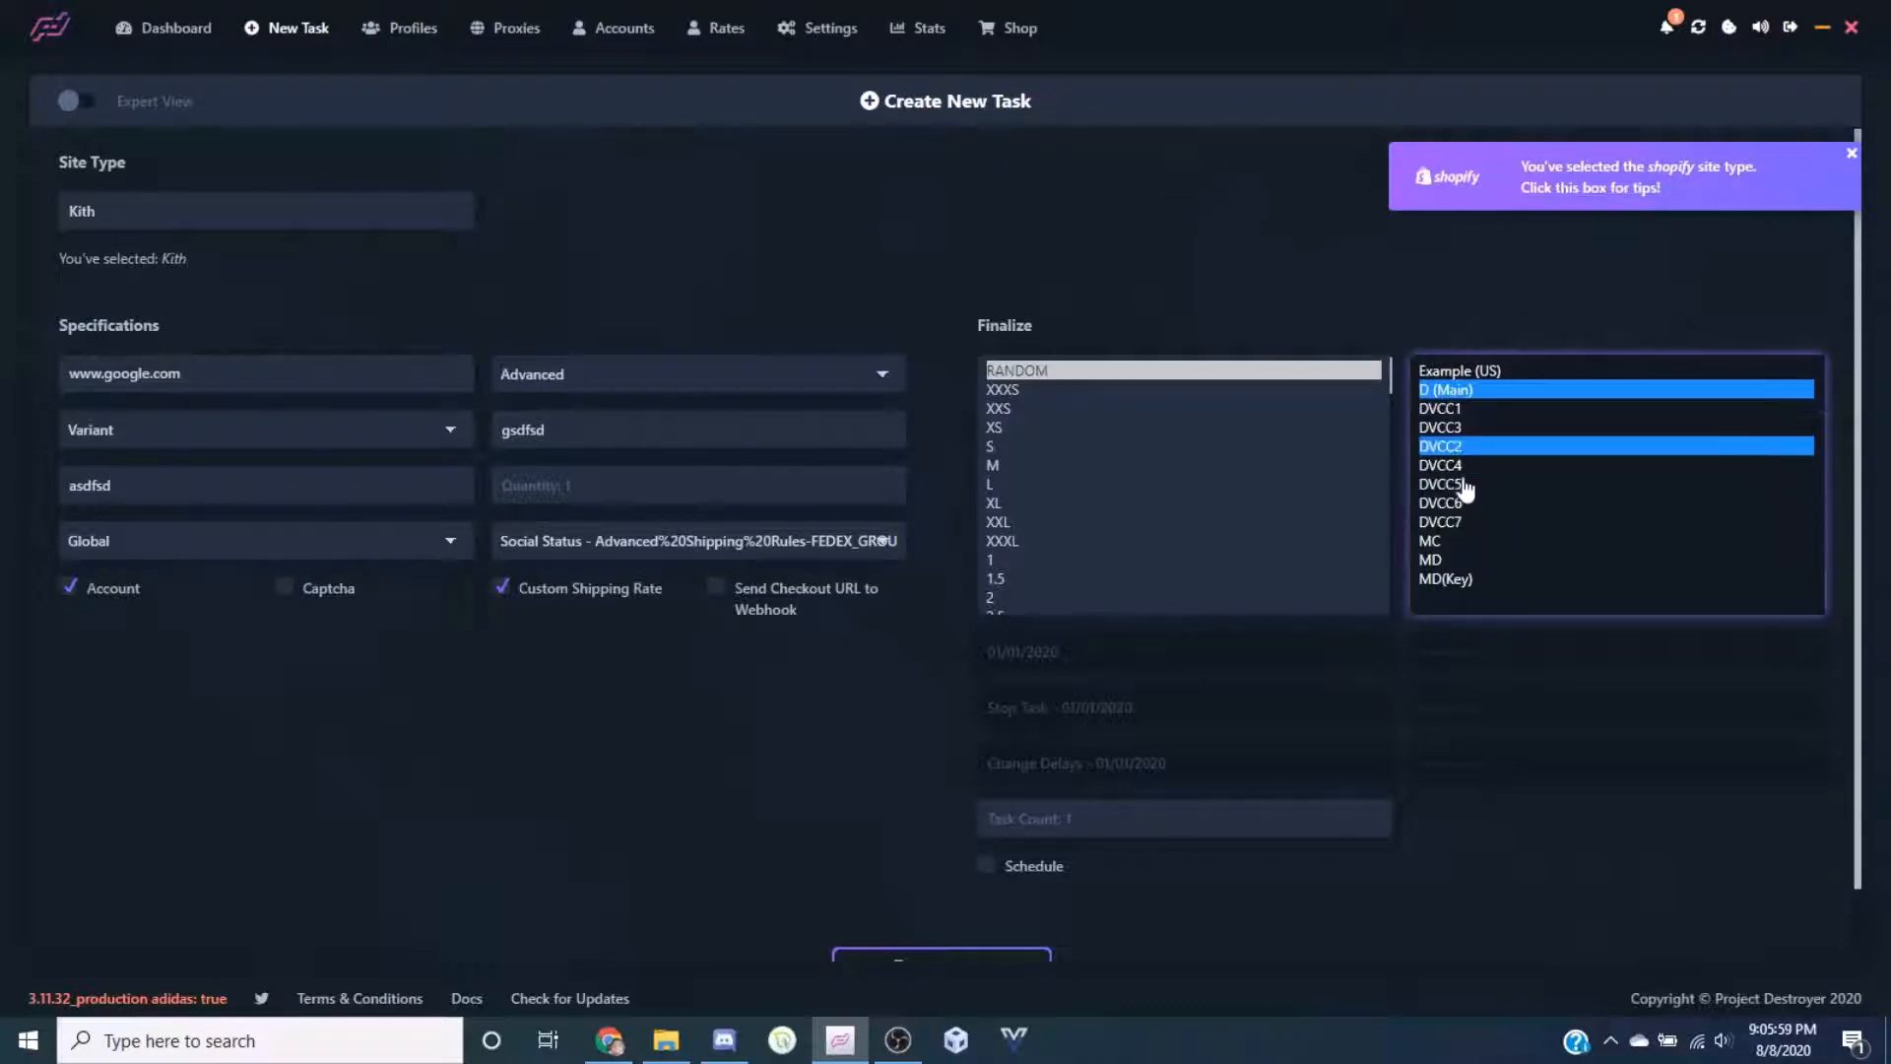
ctrl+click(1465, 484)
ctrl+click(1463, 523)
ctrl+click(1463, 559)
ctrl+click(1466, 580)
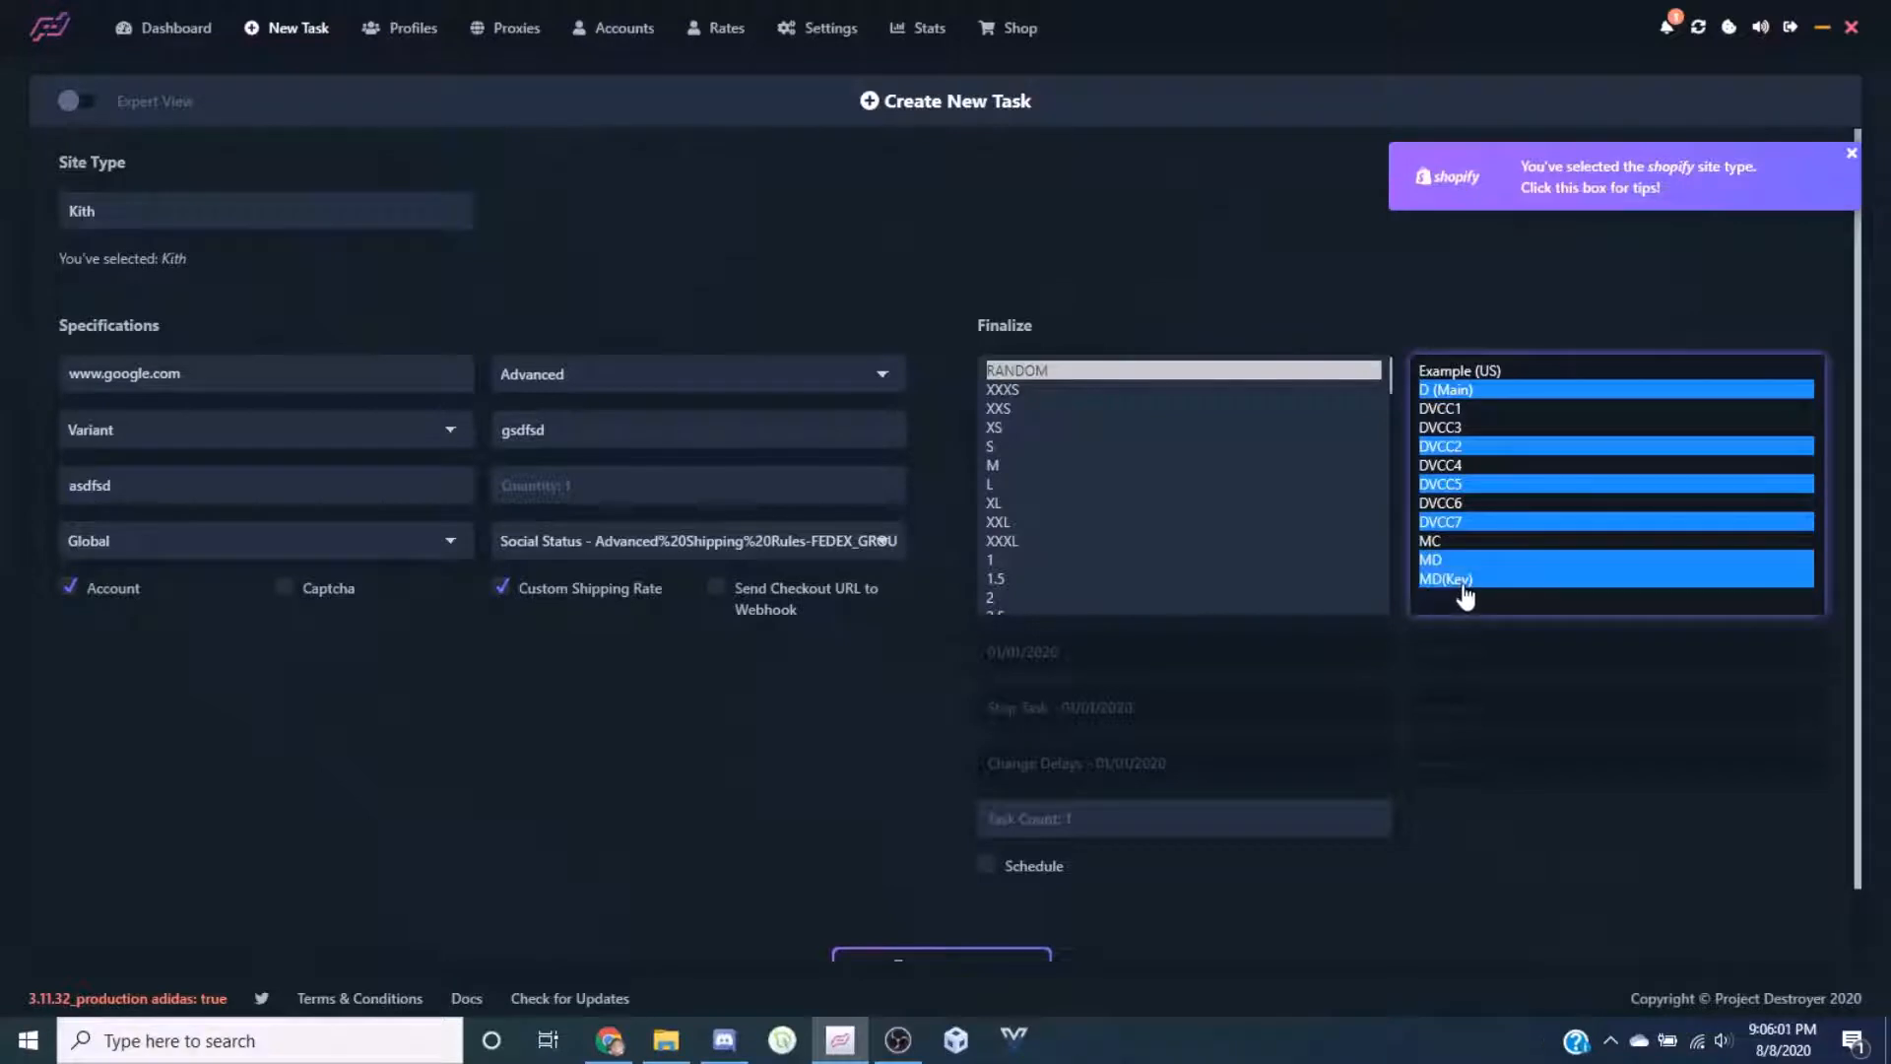
Add sizes XS, M, XL and XXXL alongside RANDOM
ctrl+click(1039, 427)
ctrl+click(1036, 465)
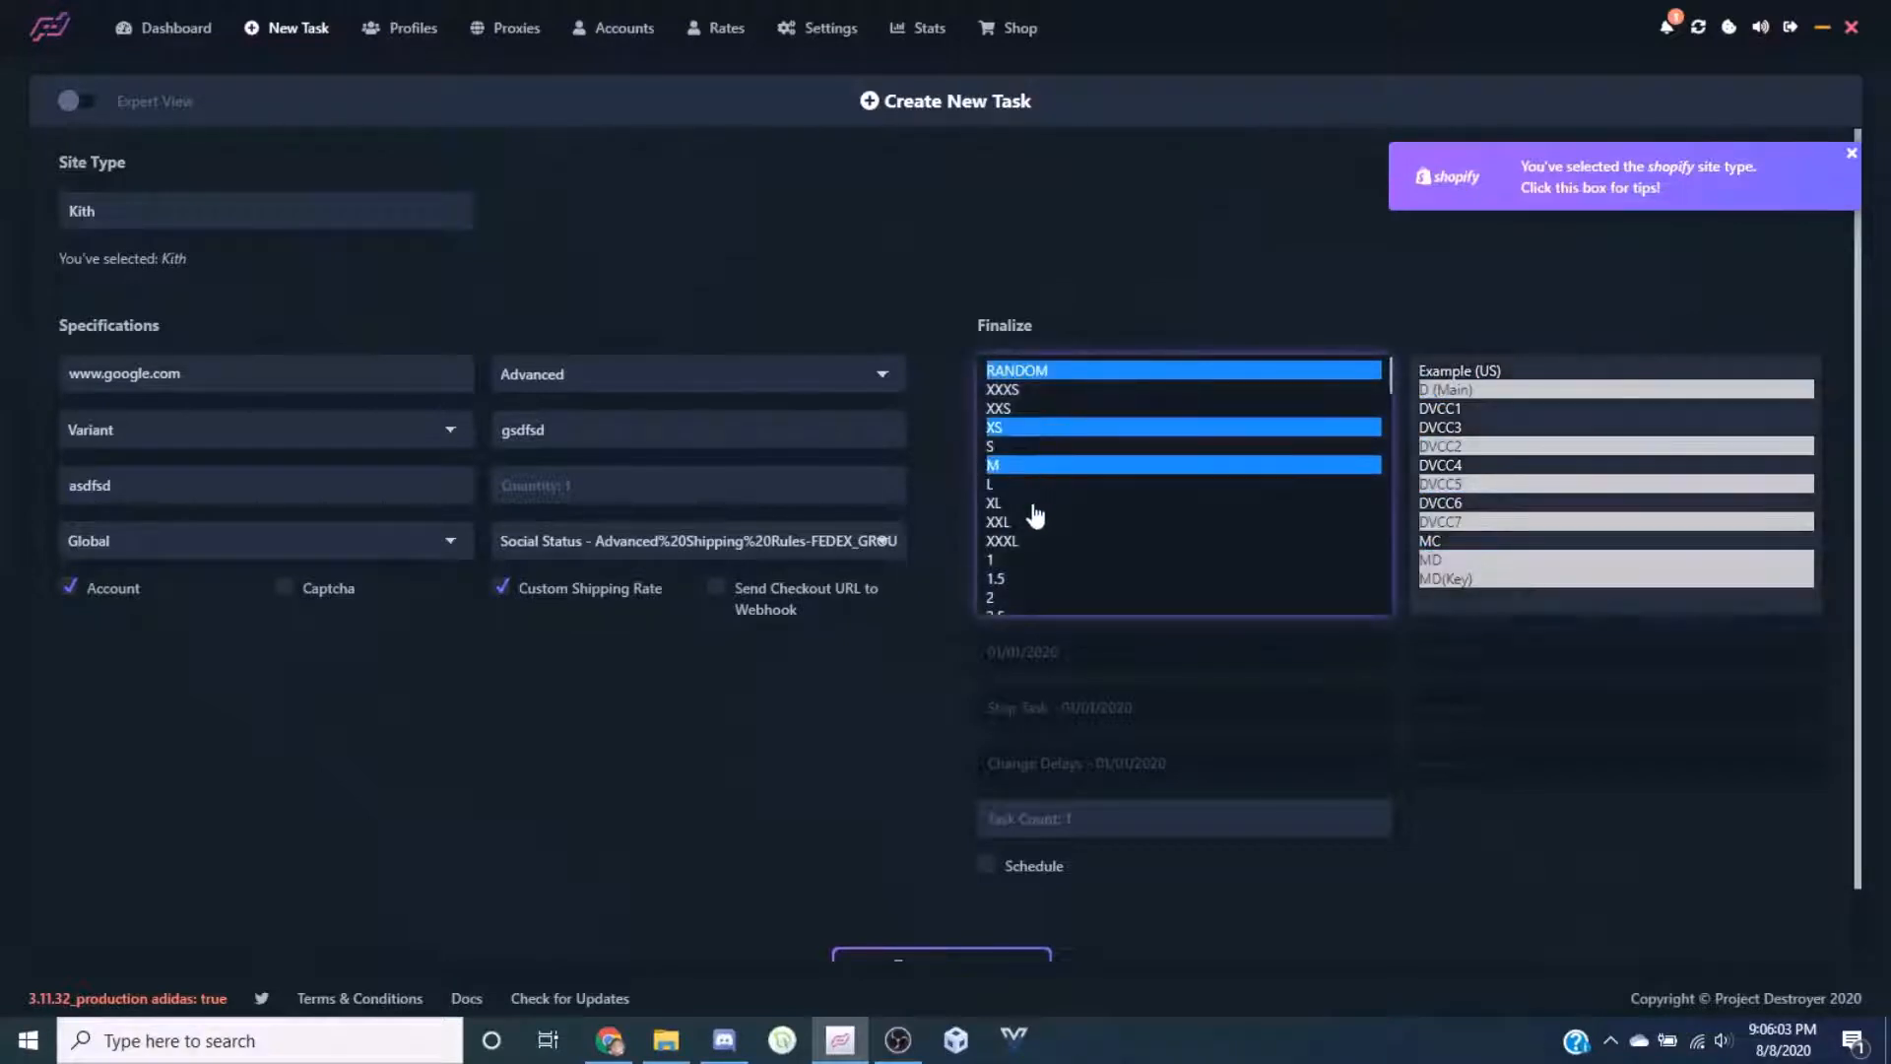
ctrl+click(1031, 505)
ctrl+click(1021, 543)
scroll(1032, 542, down, 2)
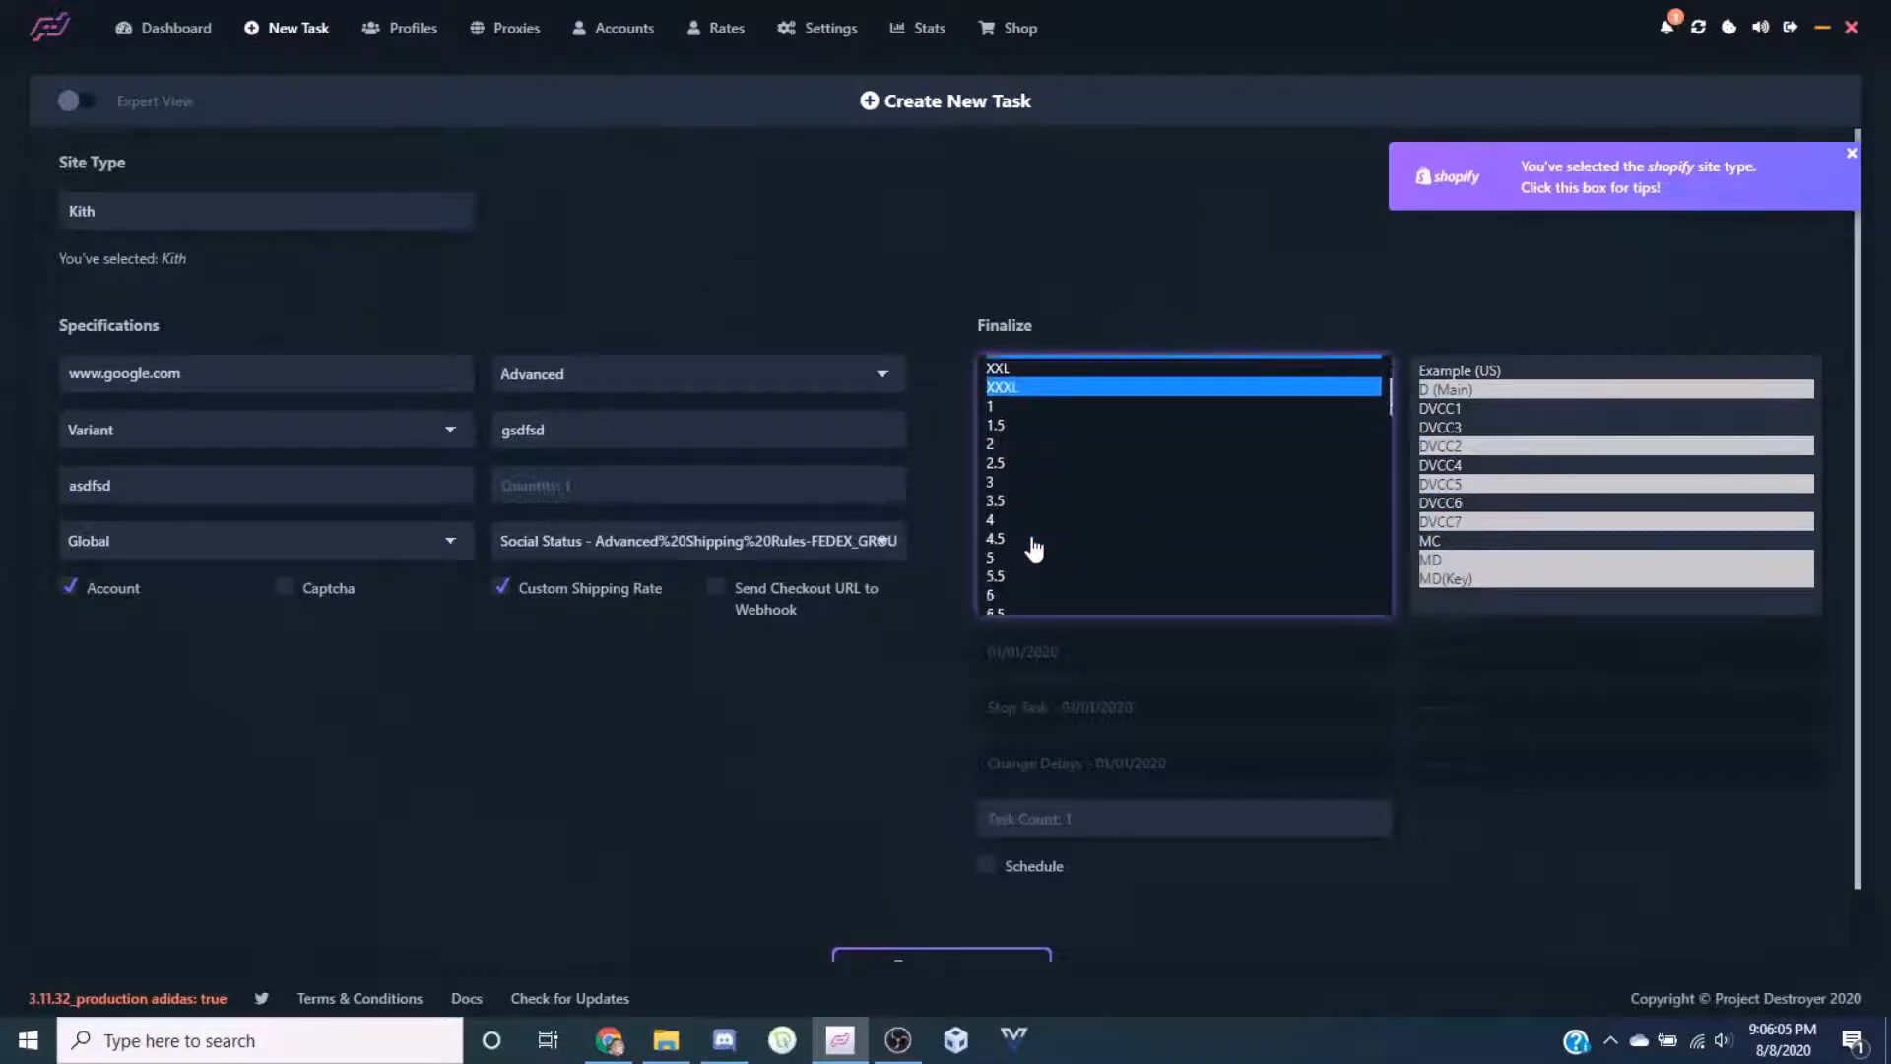
scroll(1034, 549, up, 2)
click(867, 671)
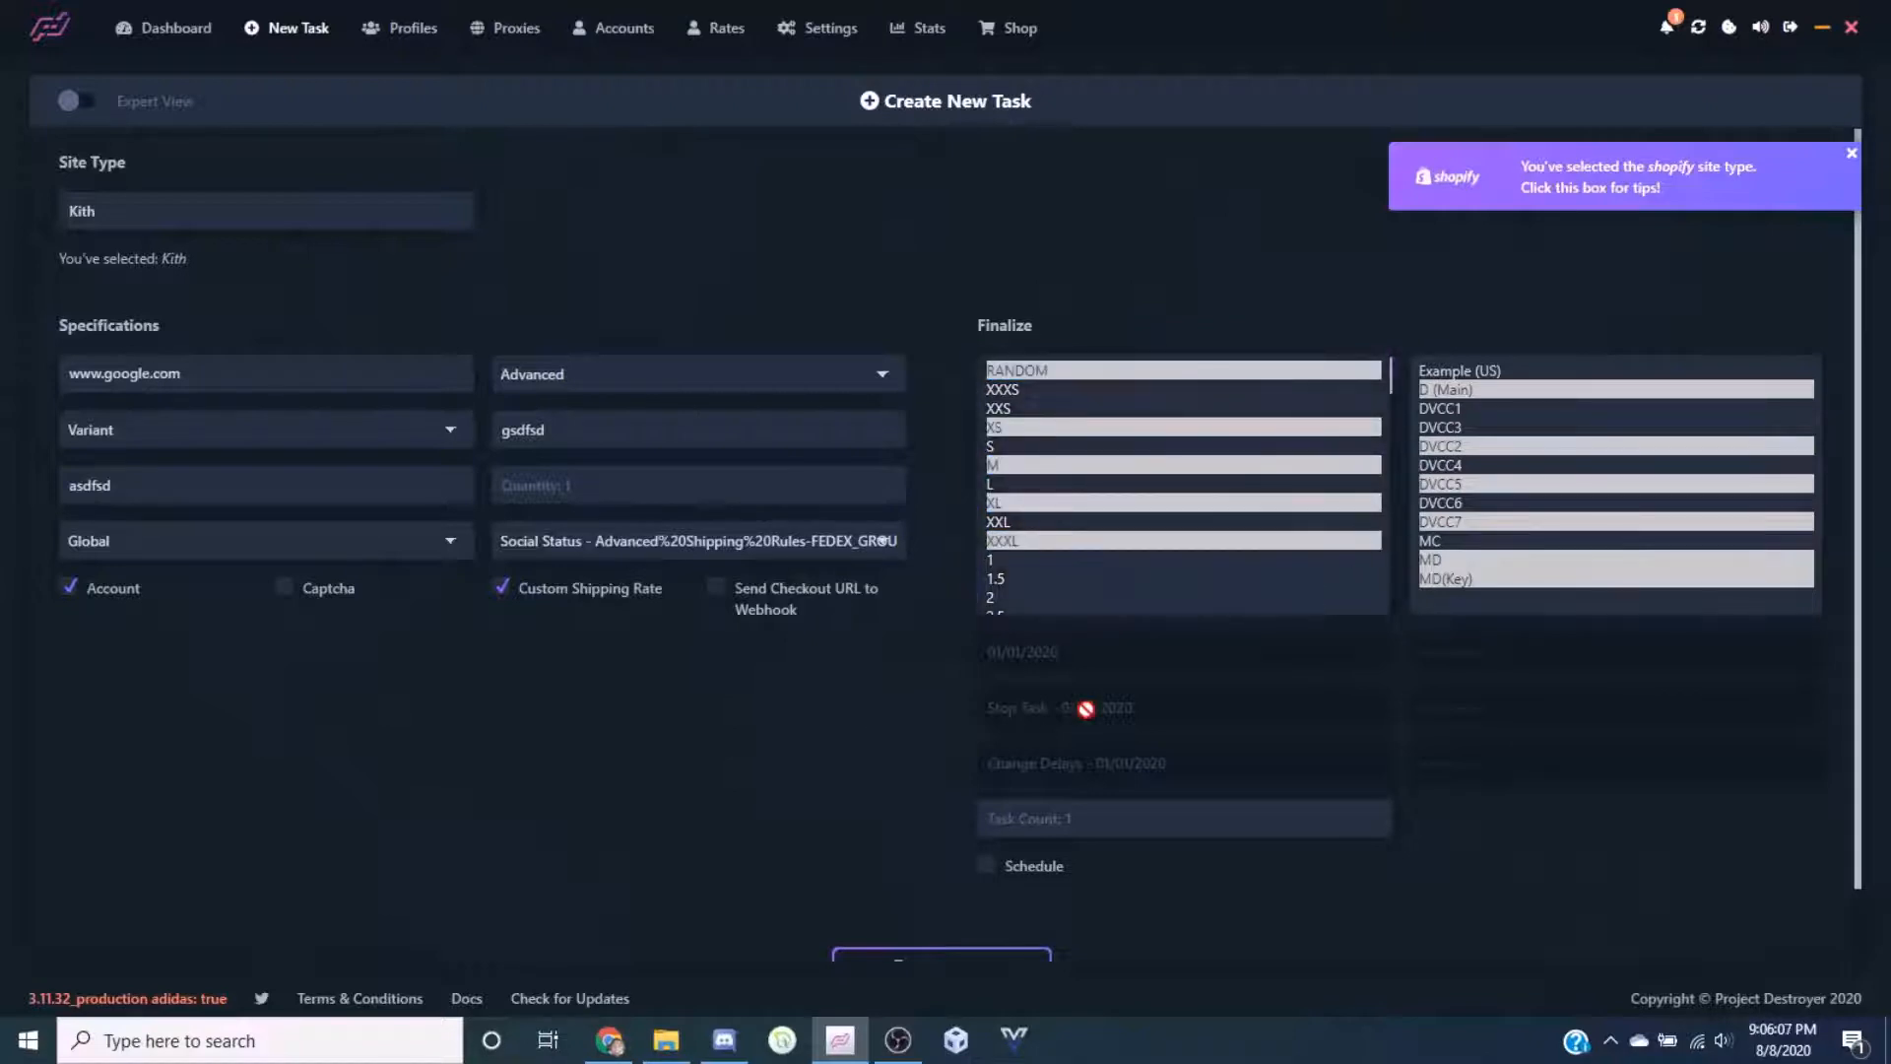
click(988, 818)
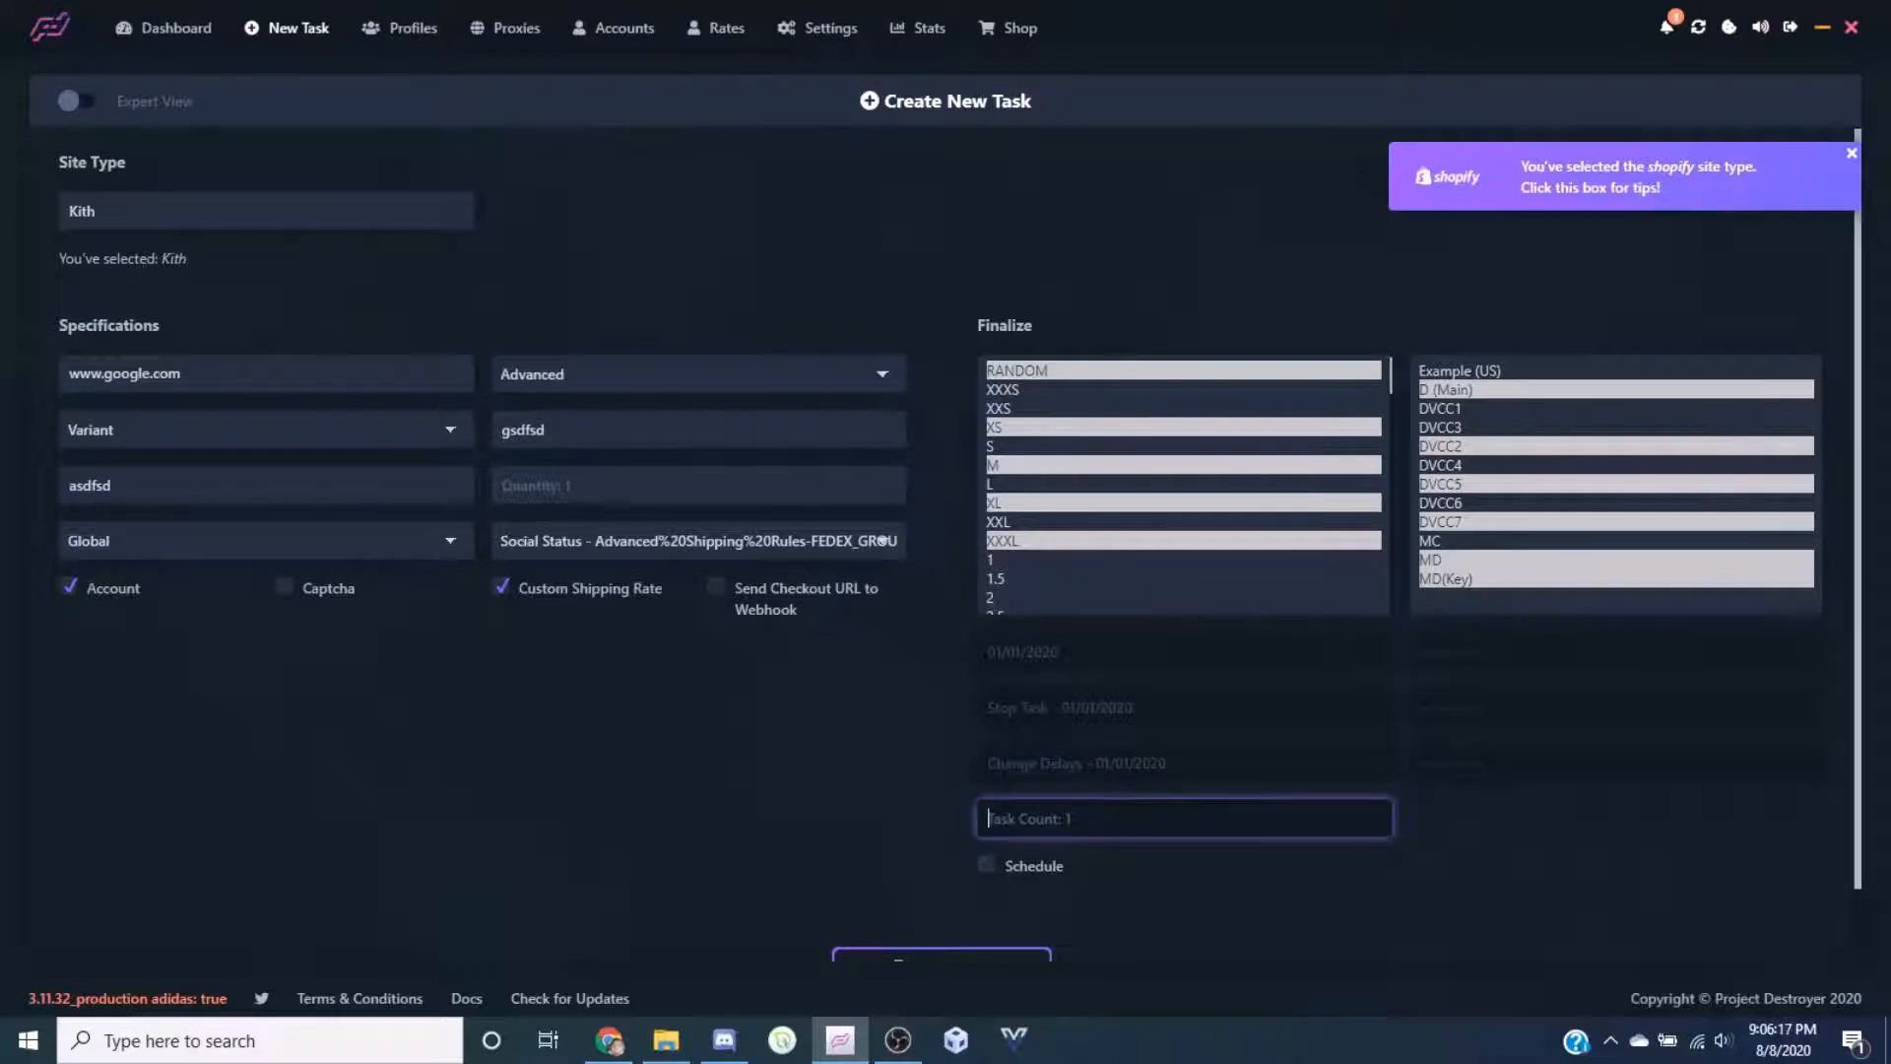
Enter 2 as the task count
text(2)
click(876, 866)
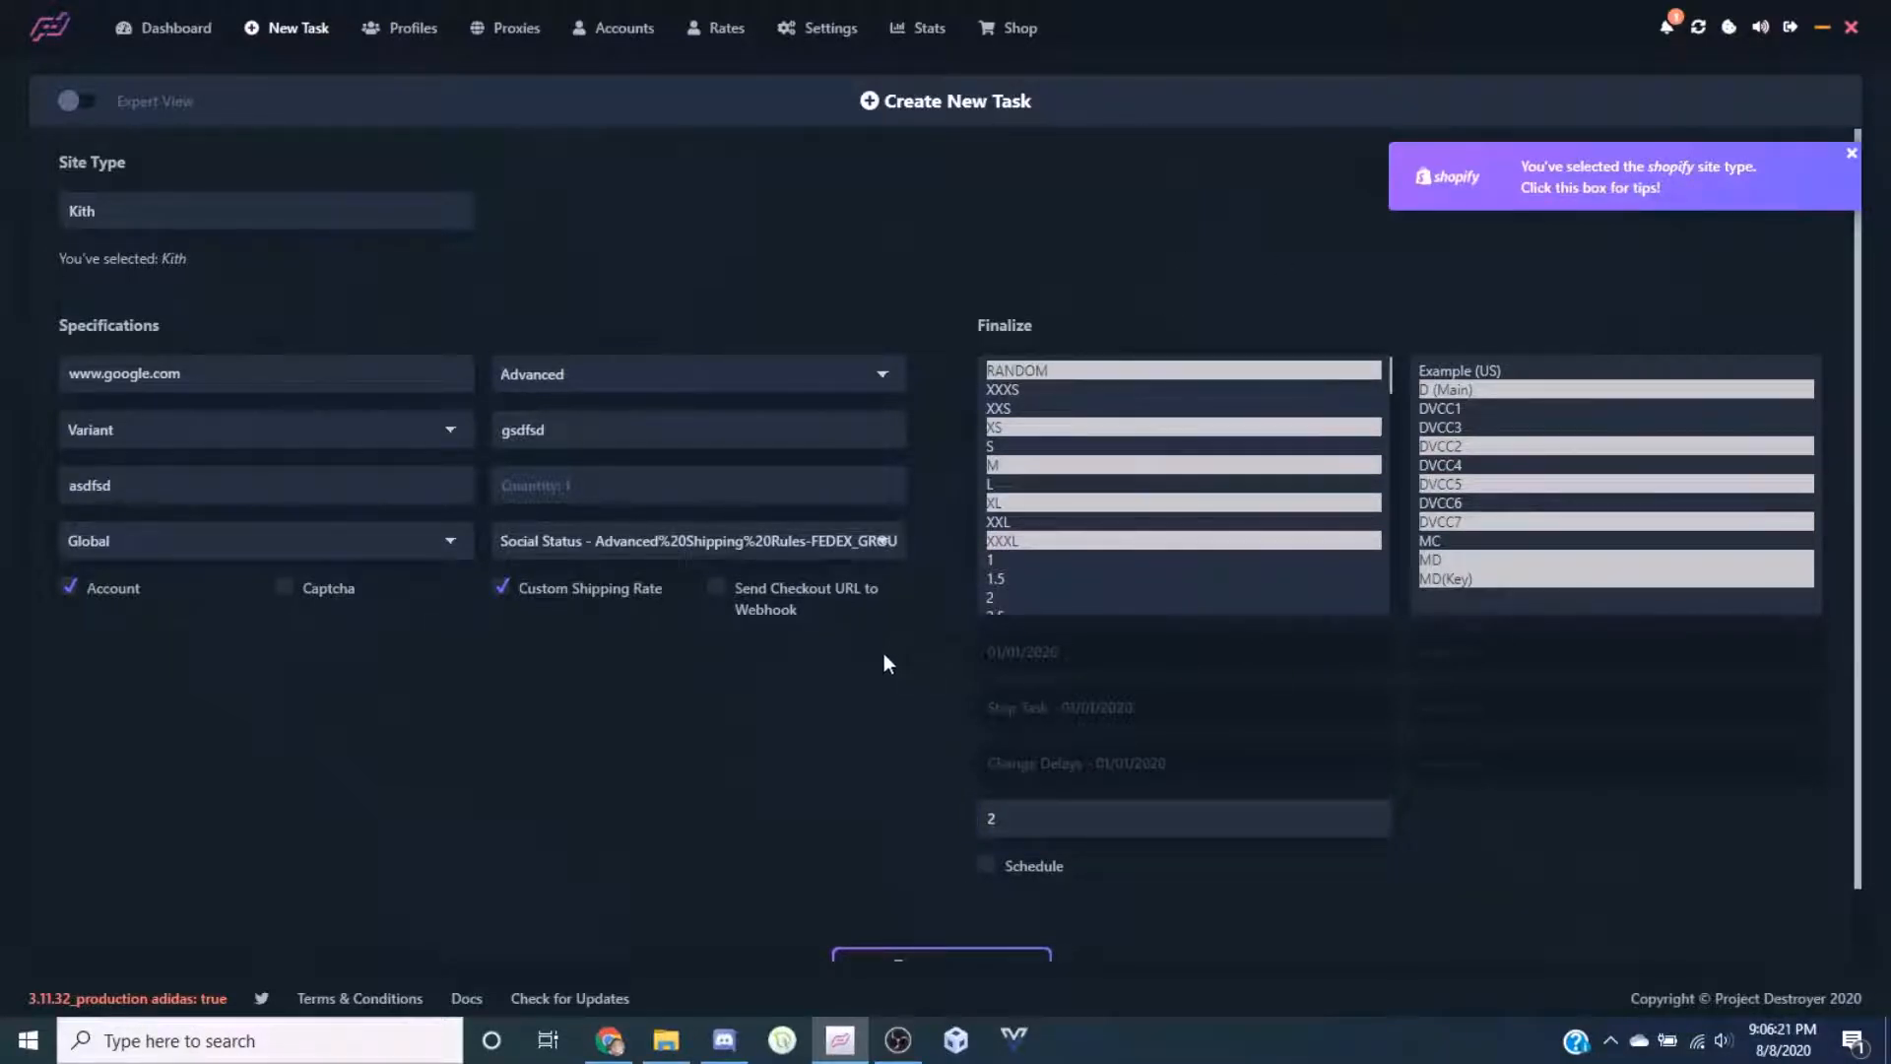
scroll(883, 653, down, 1)
scroll(884, 653, up, 1)
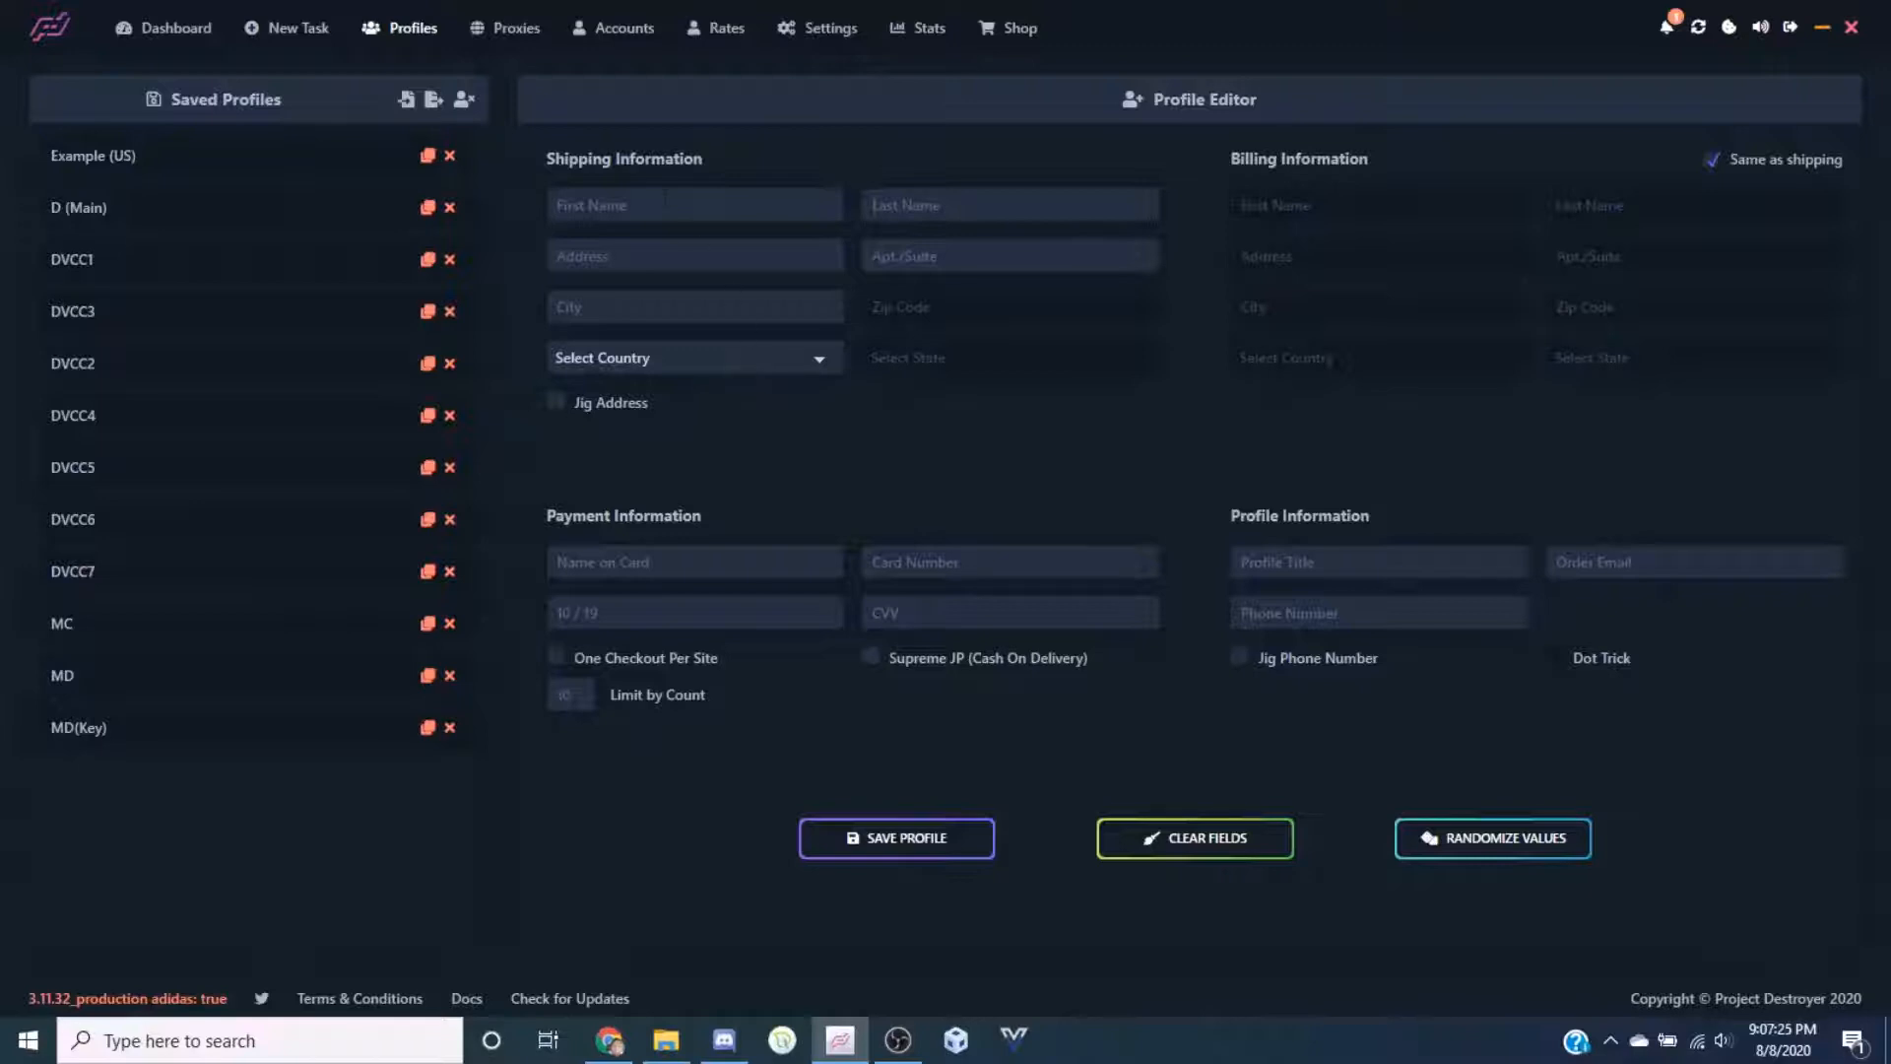
click(665, 199)
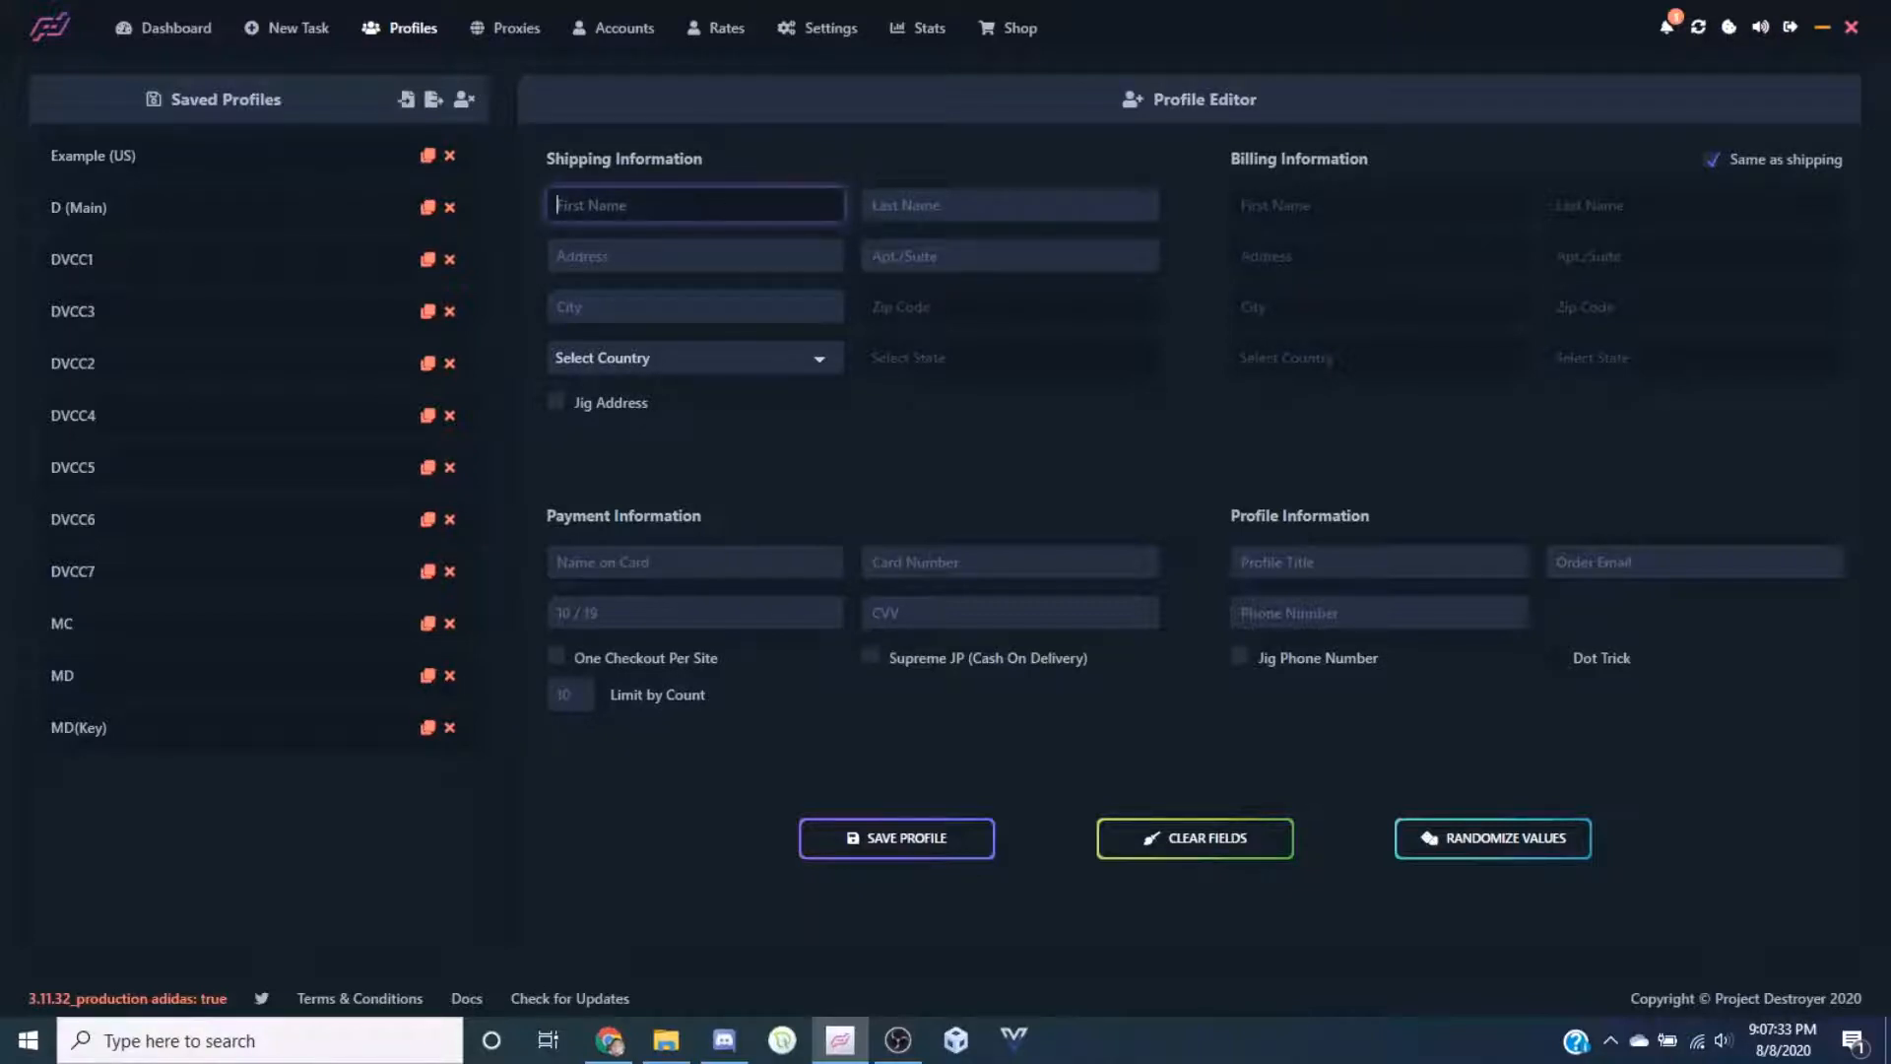
click(768, 258)
click(921, 258)
click(769, 305)
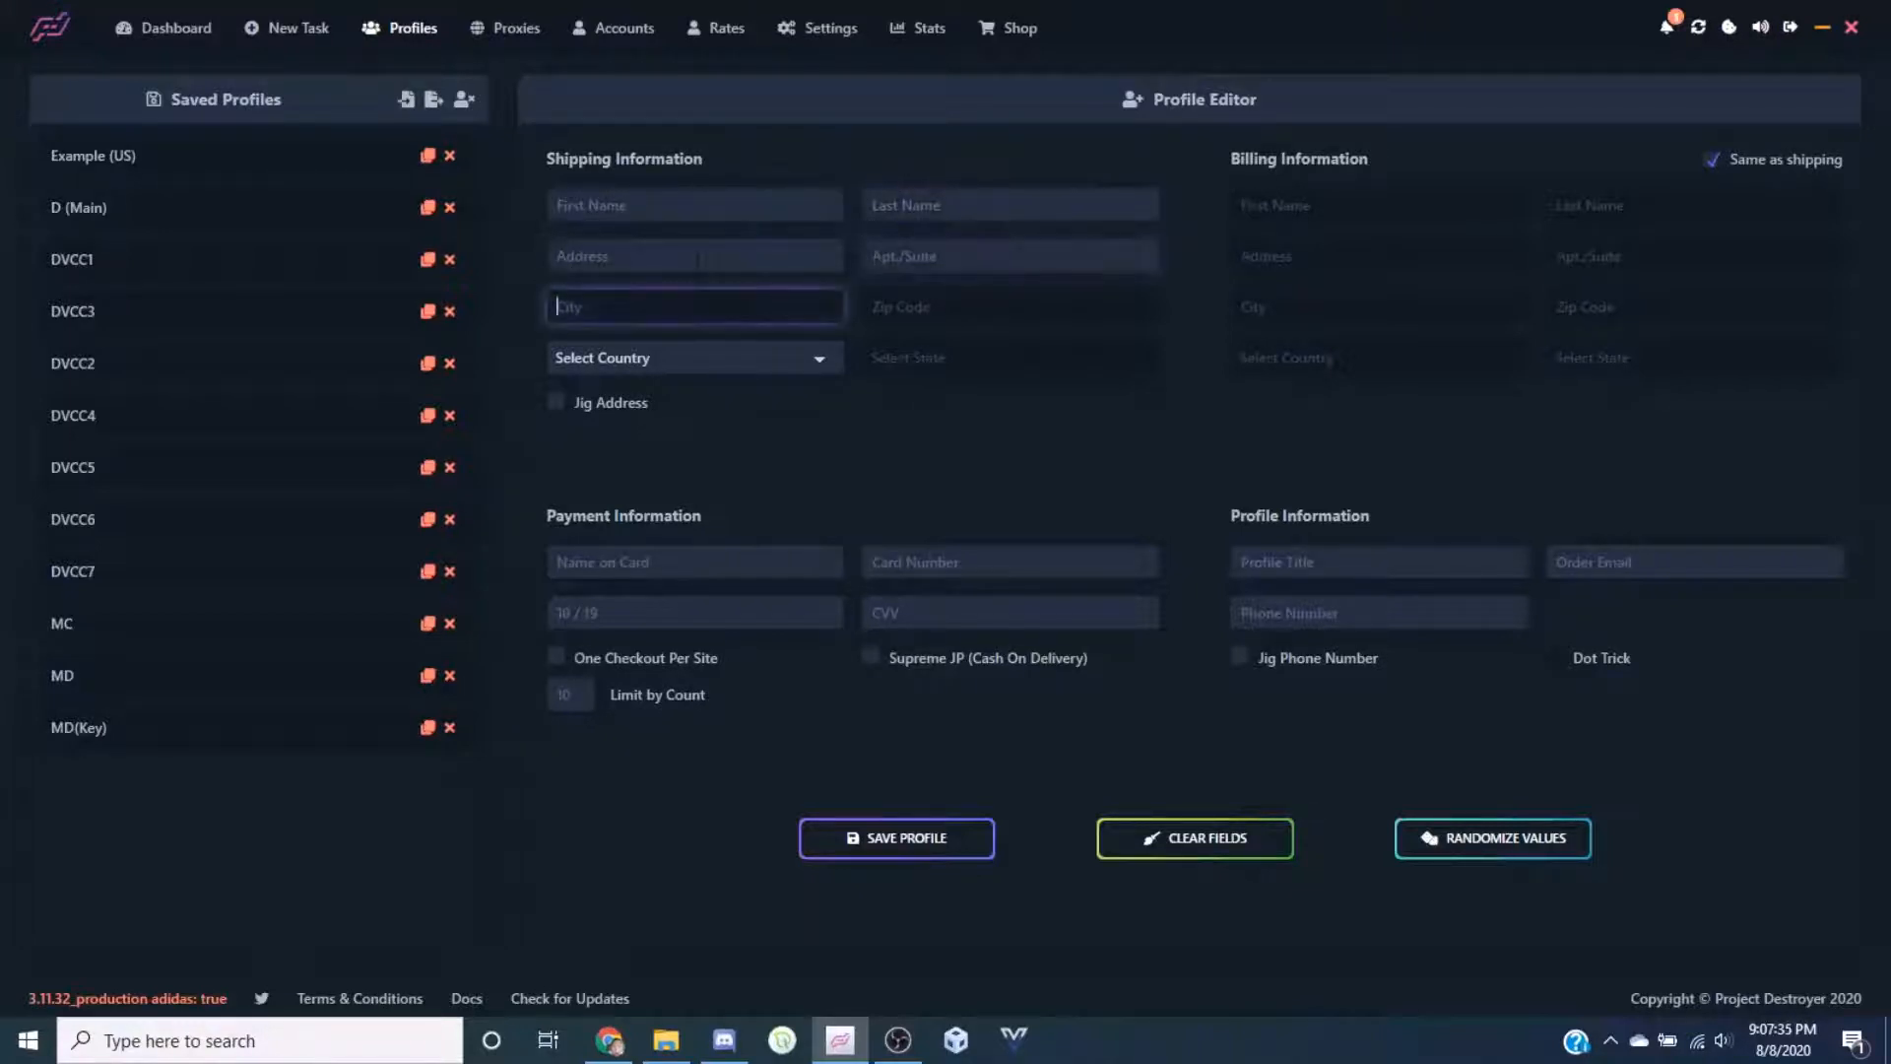
click(773, 260)
click(916, 259)
click(688, 351)
click(688, 351)
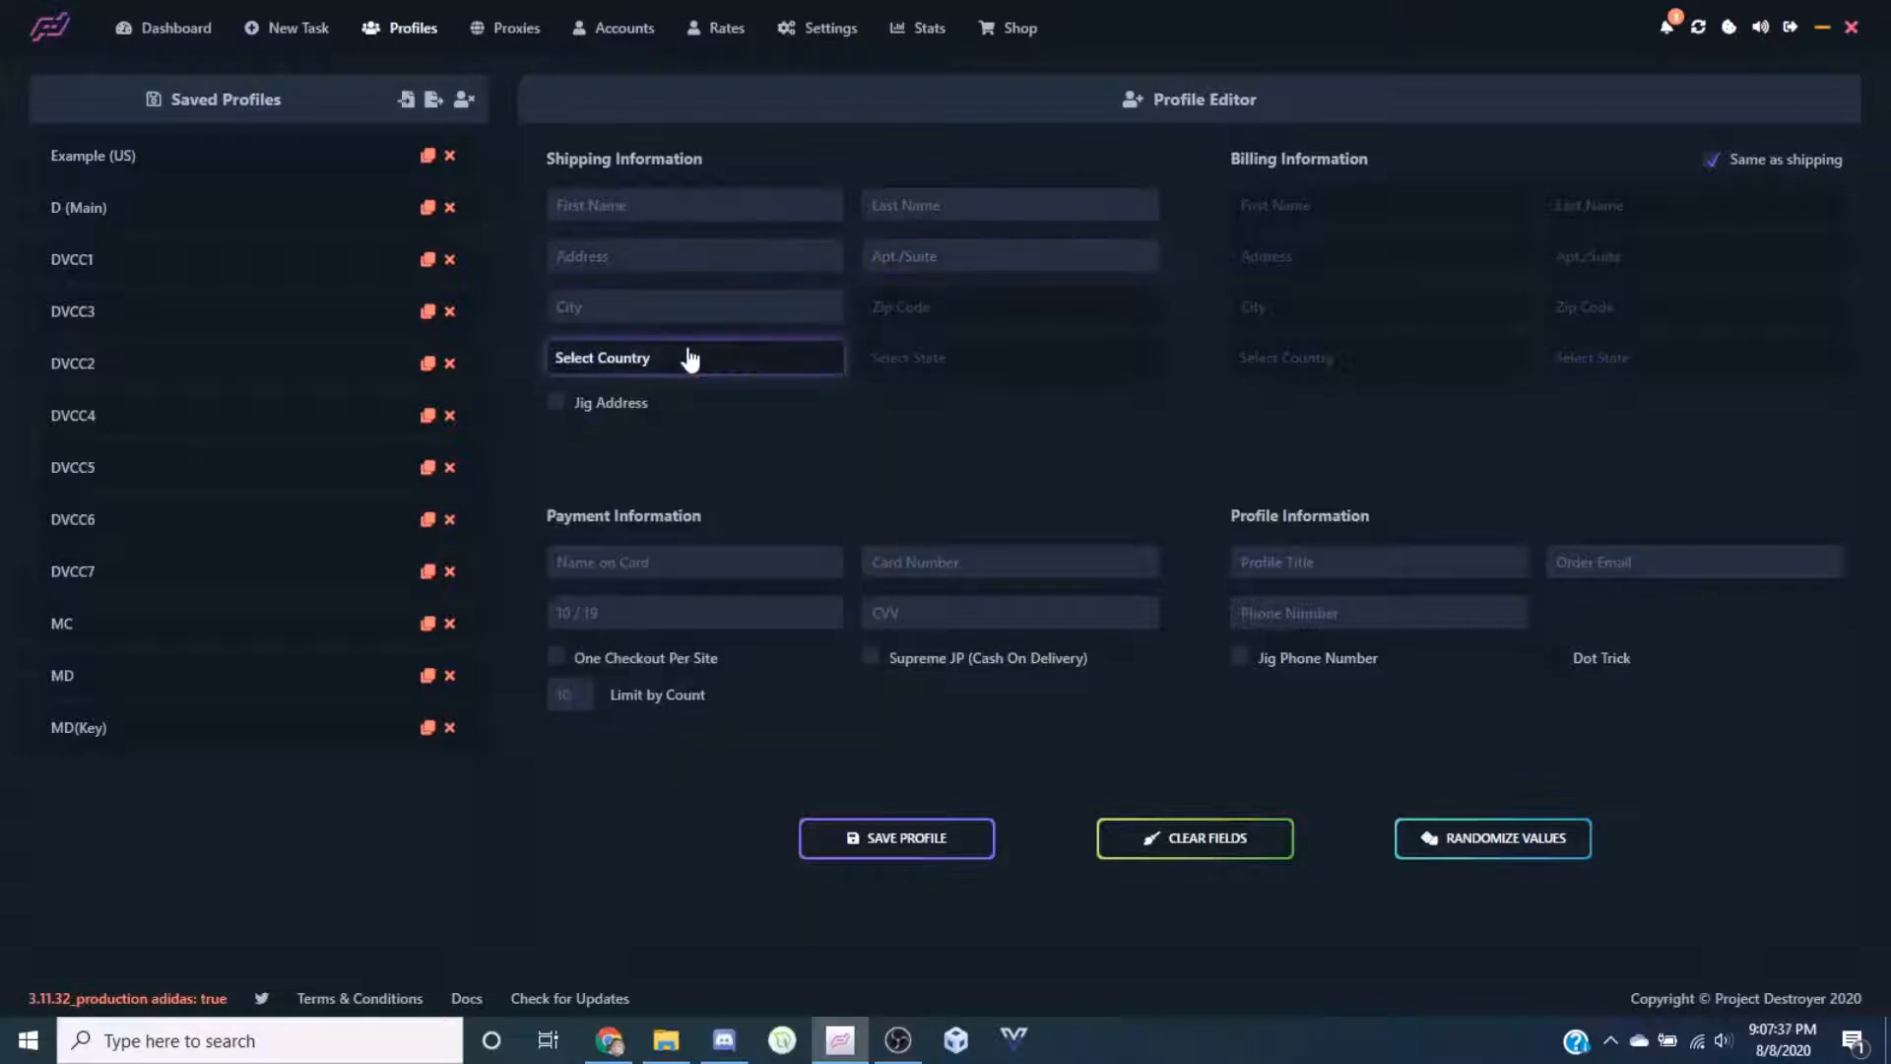
click(602, 412)
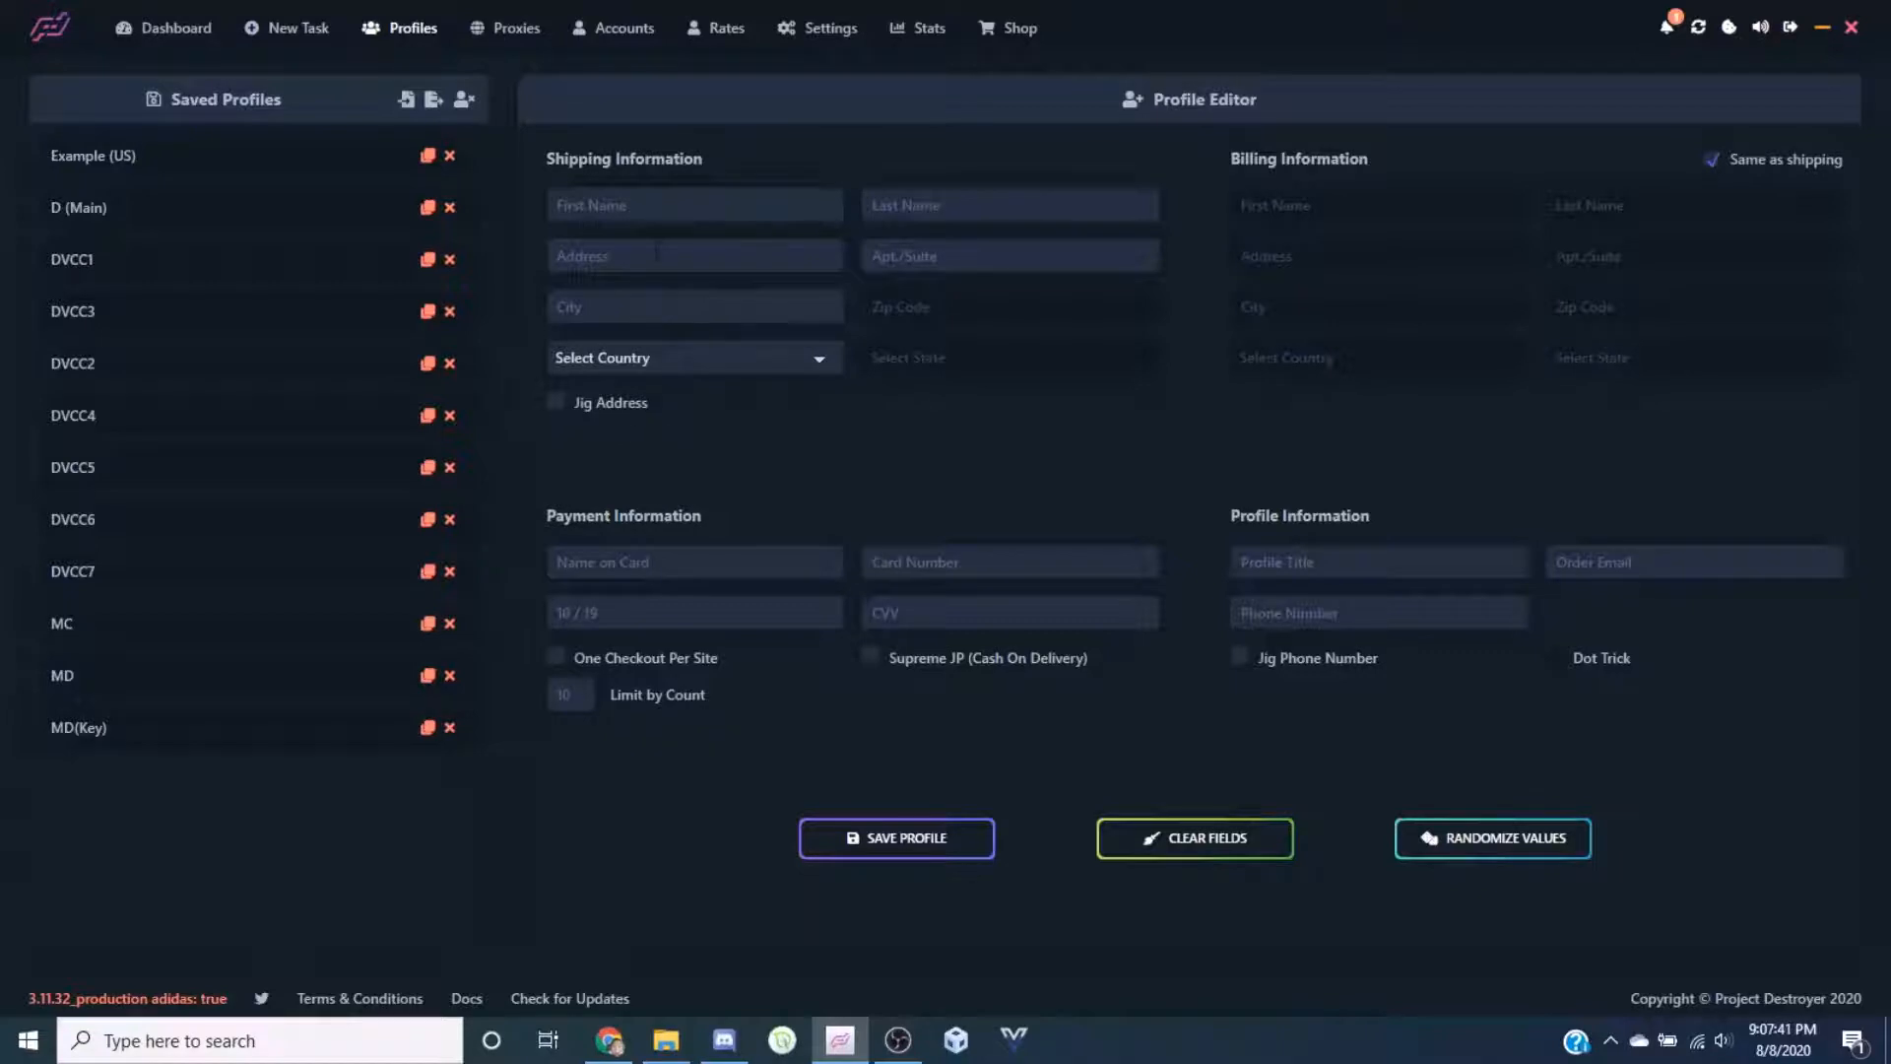
click(643, 256)
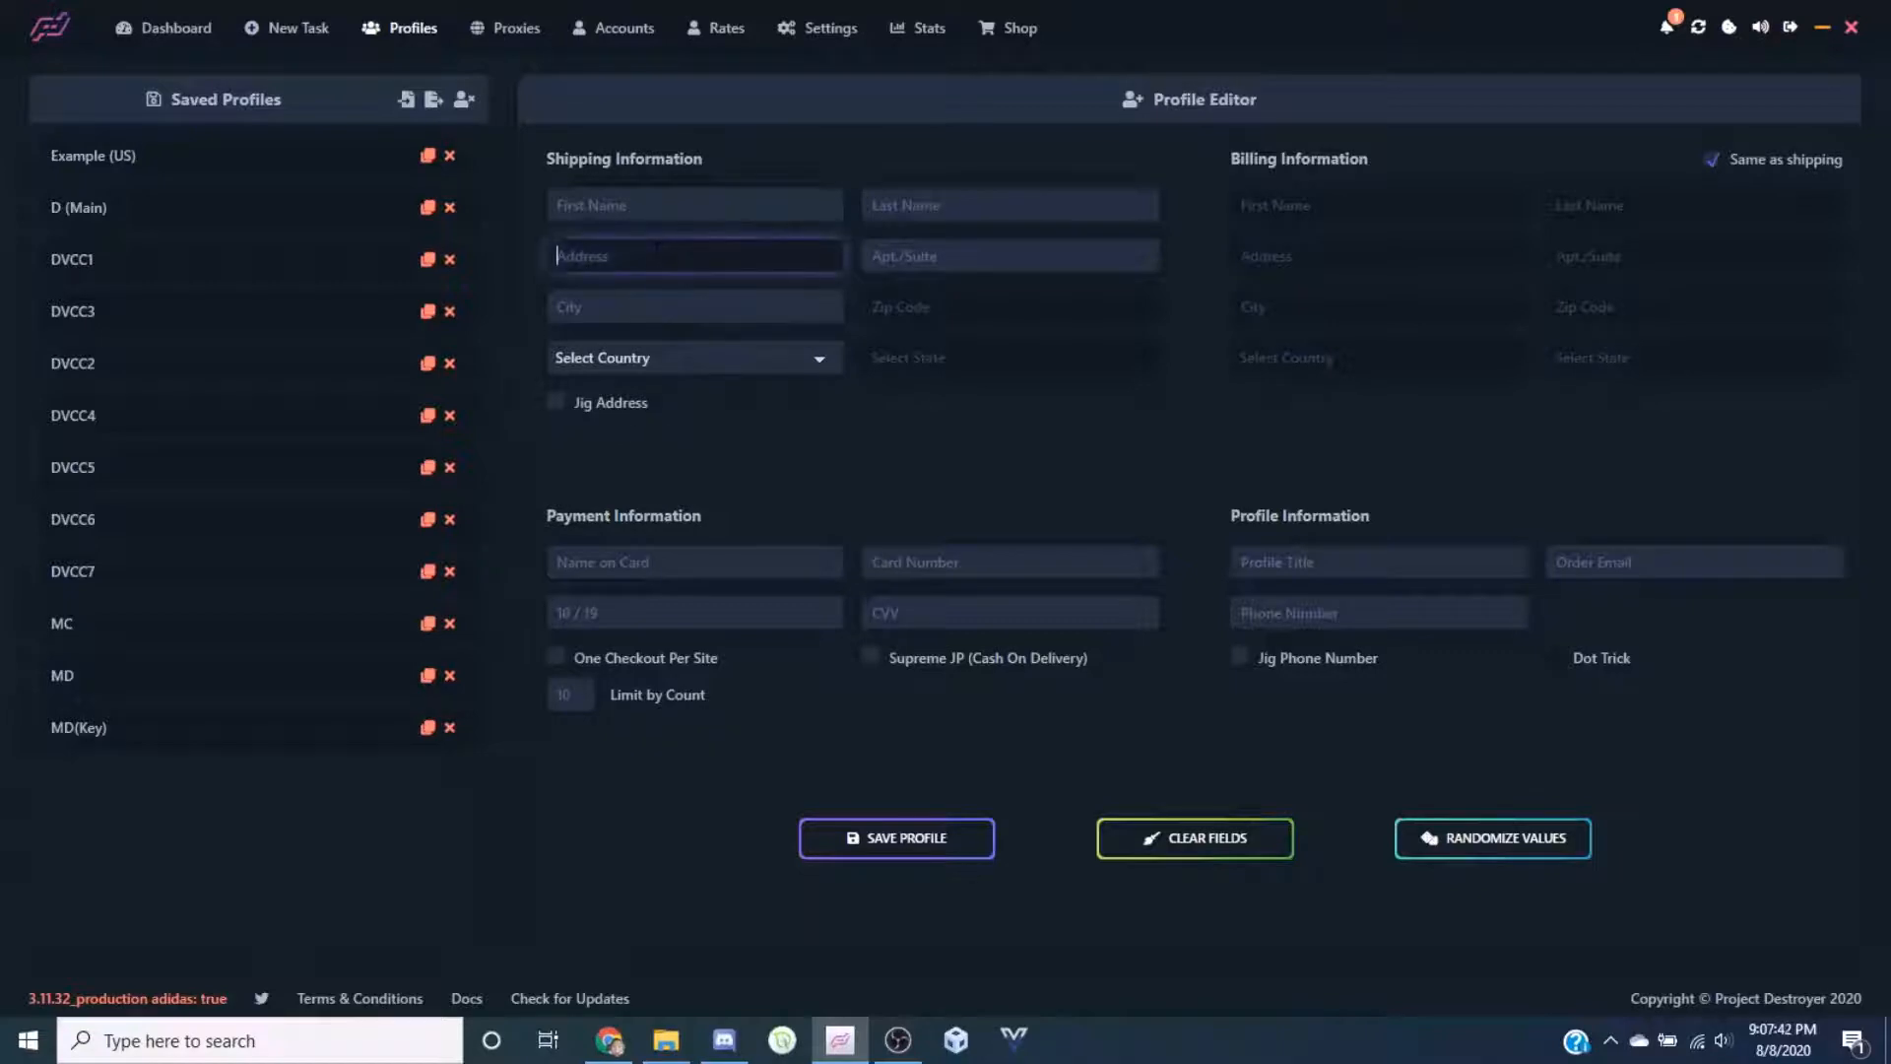
click(849, 424)
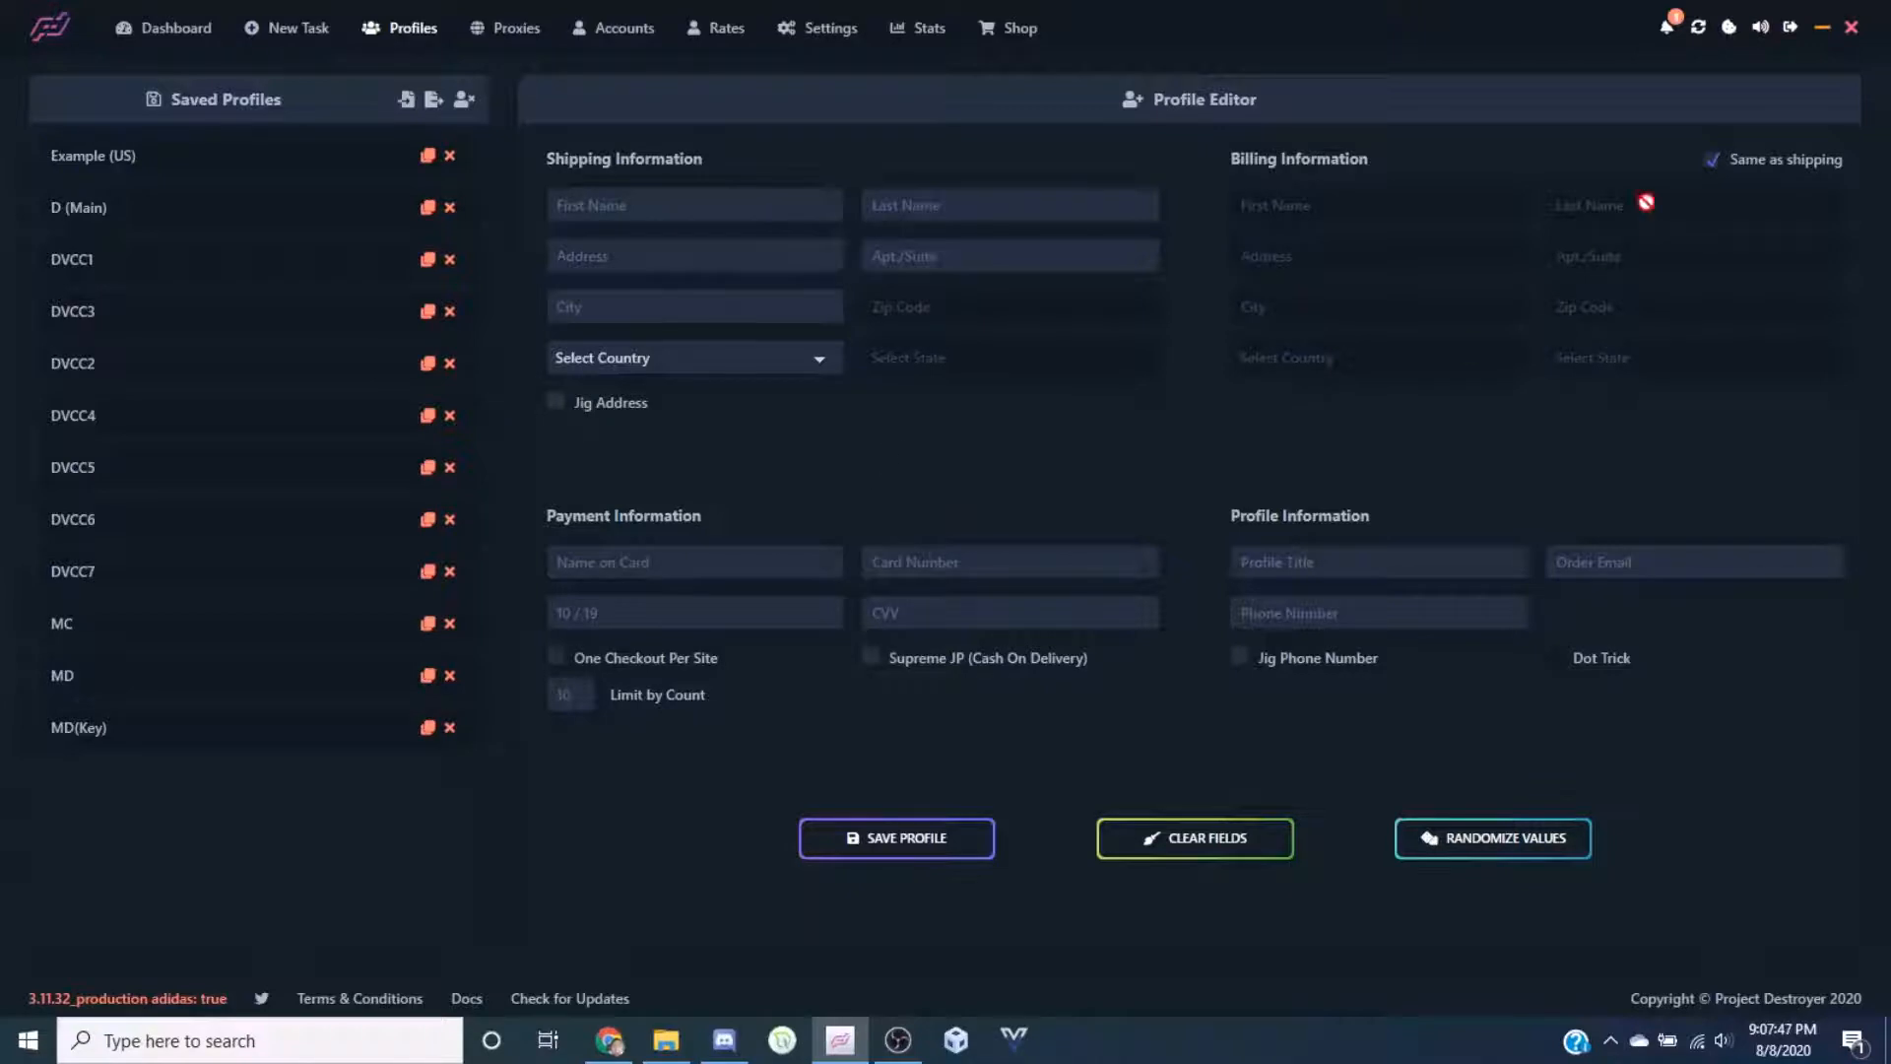
click(1714, 169)
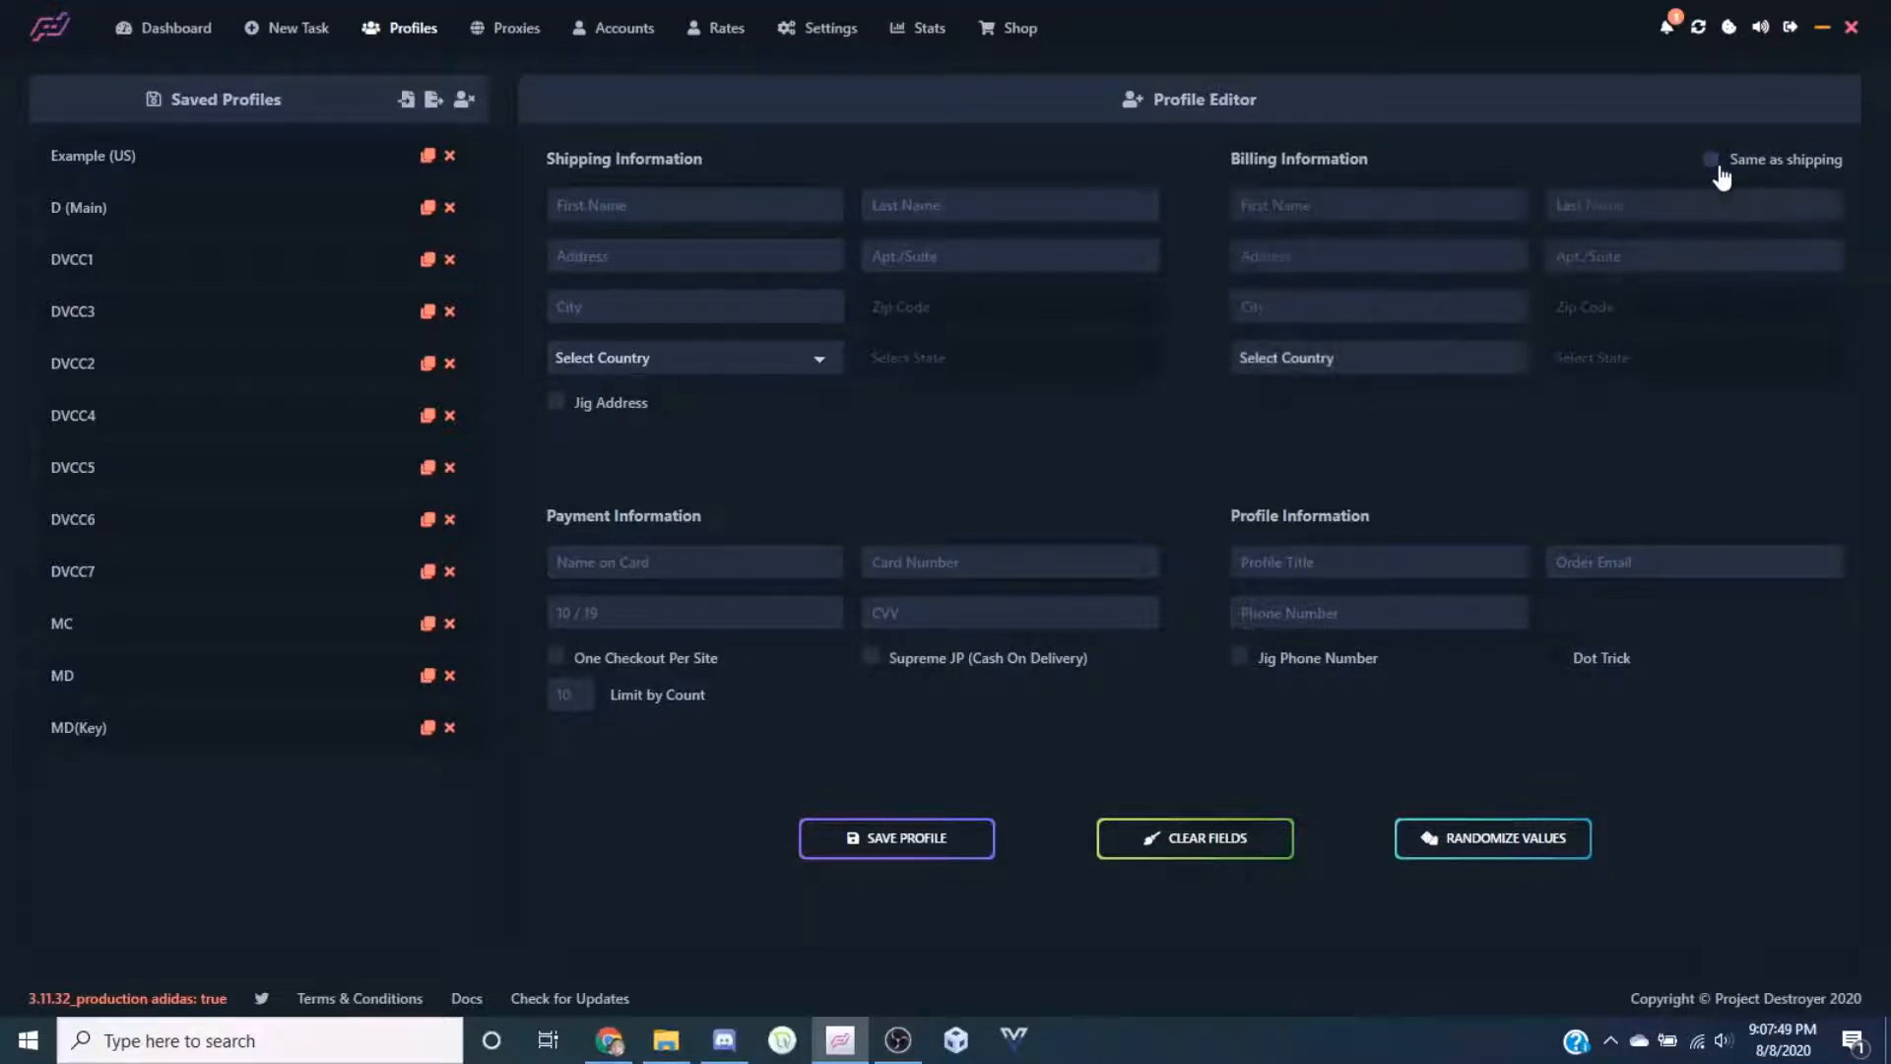
click(1714, 169)
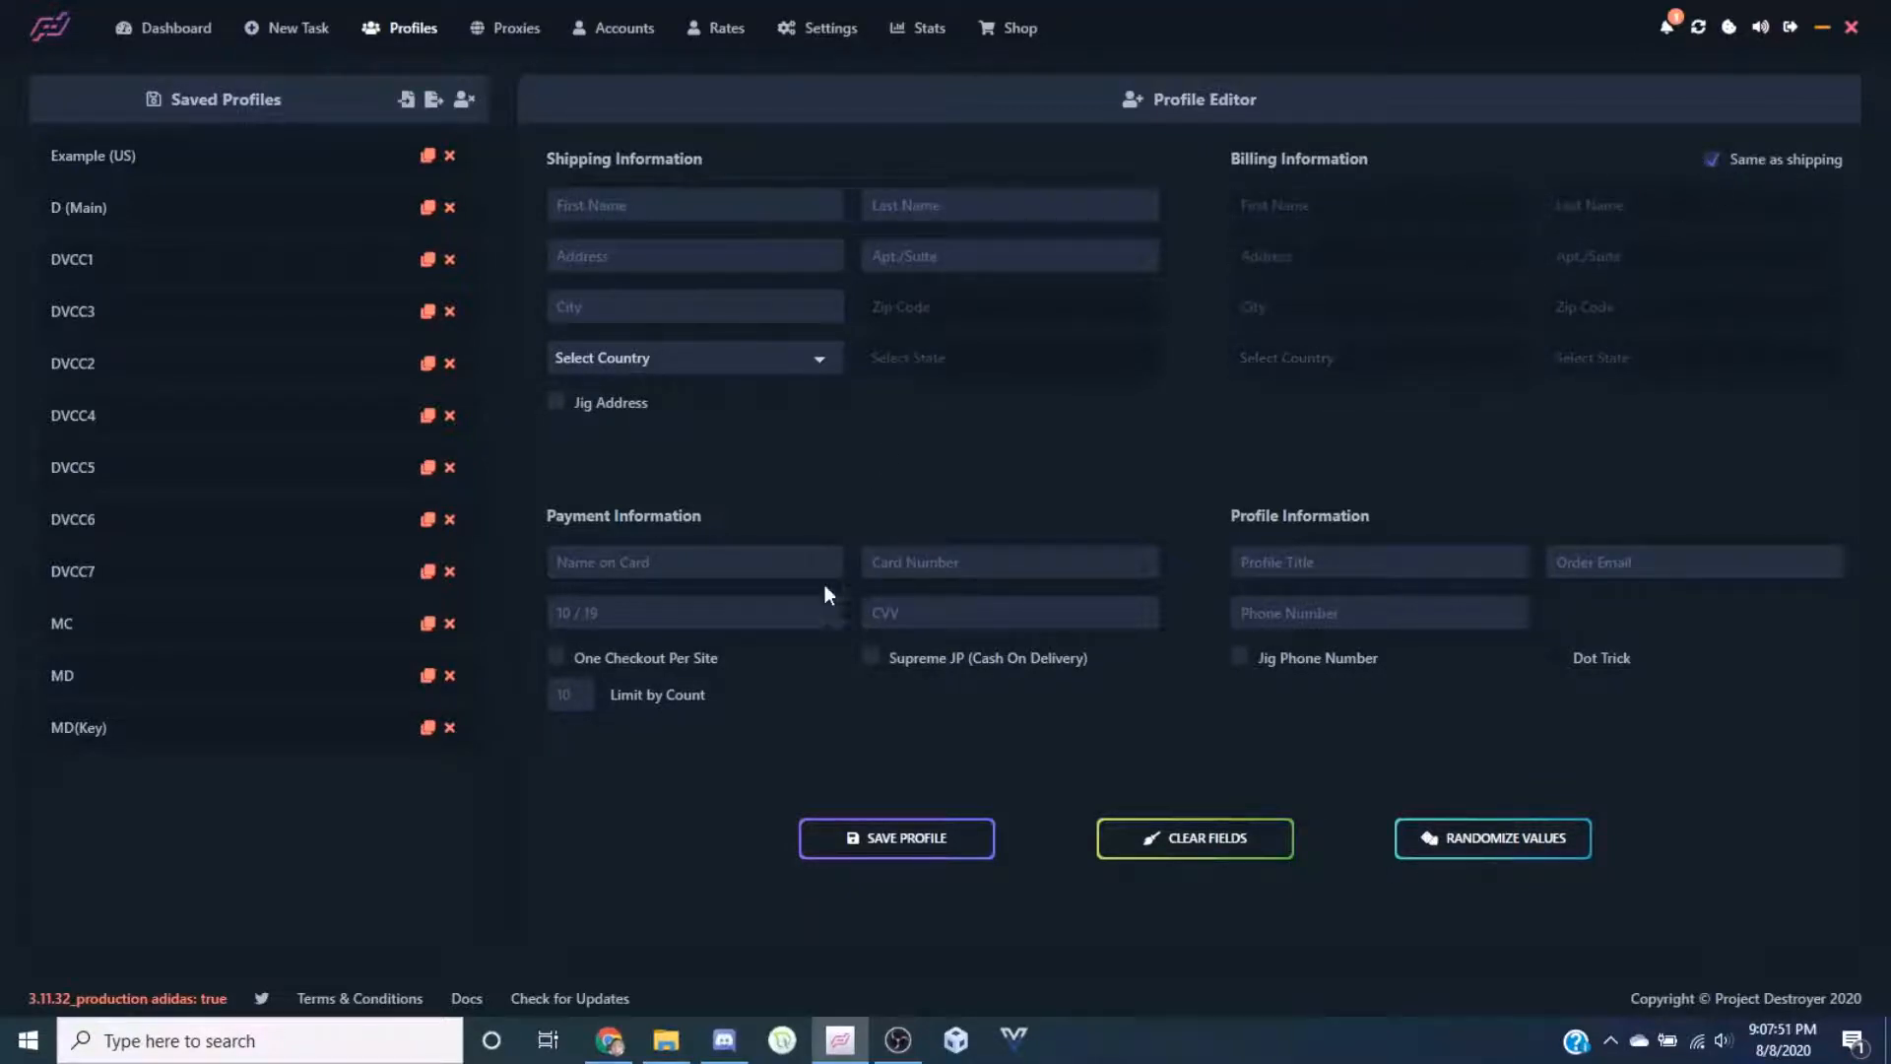
click(1715, 168)
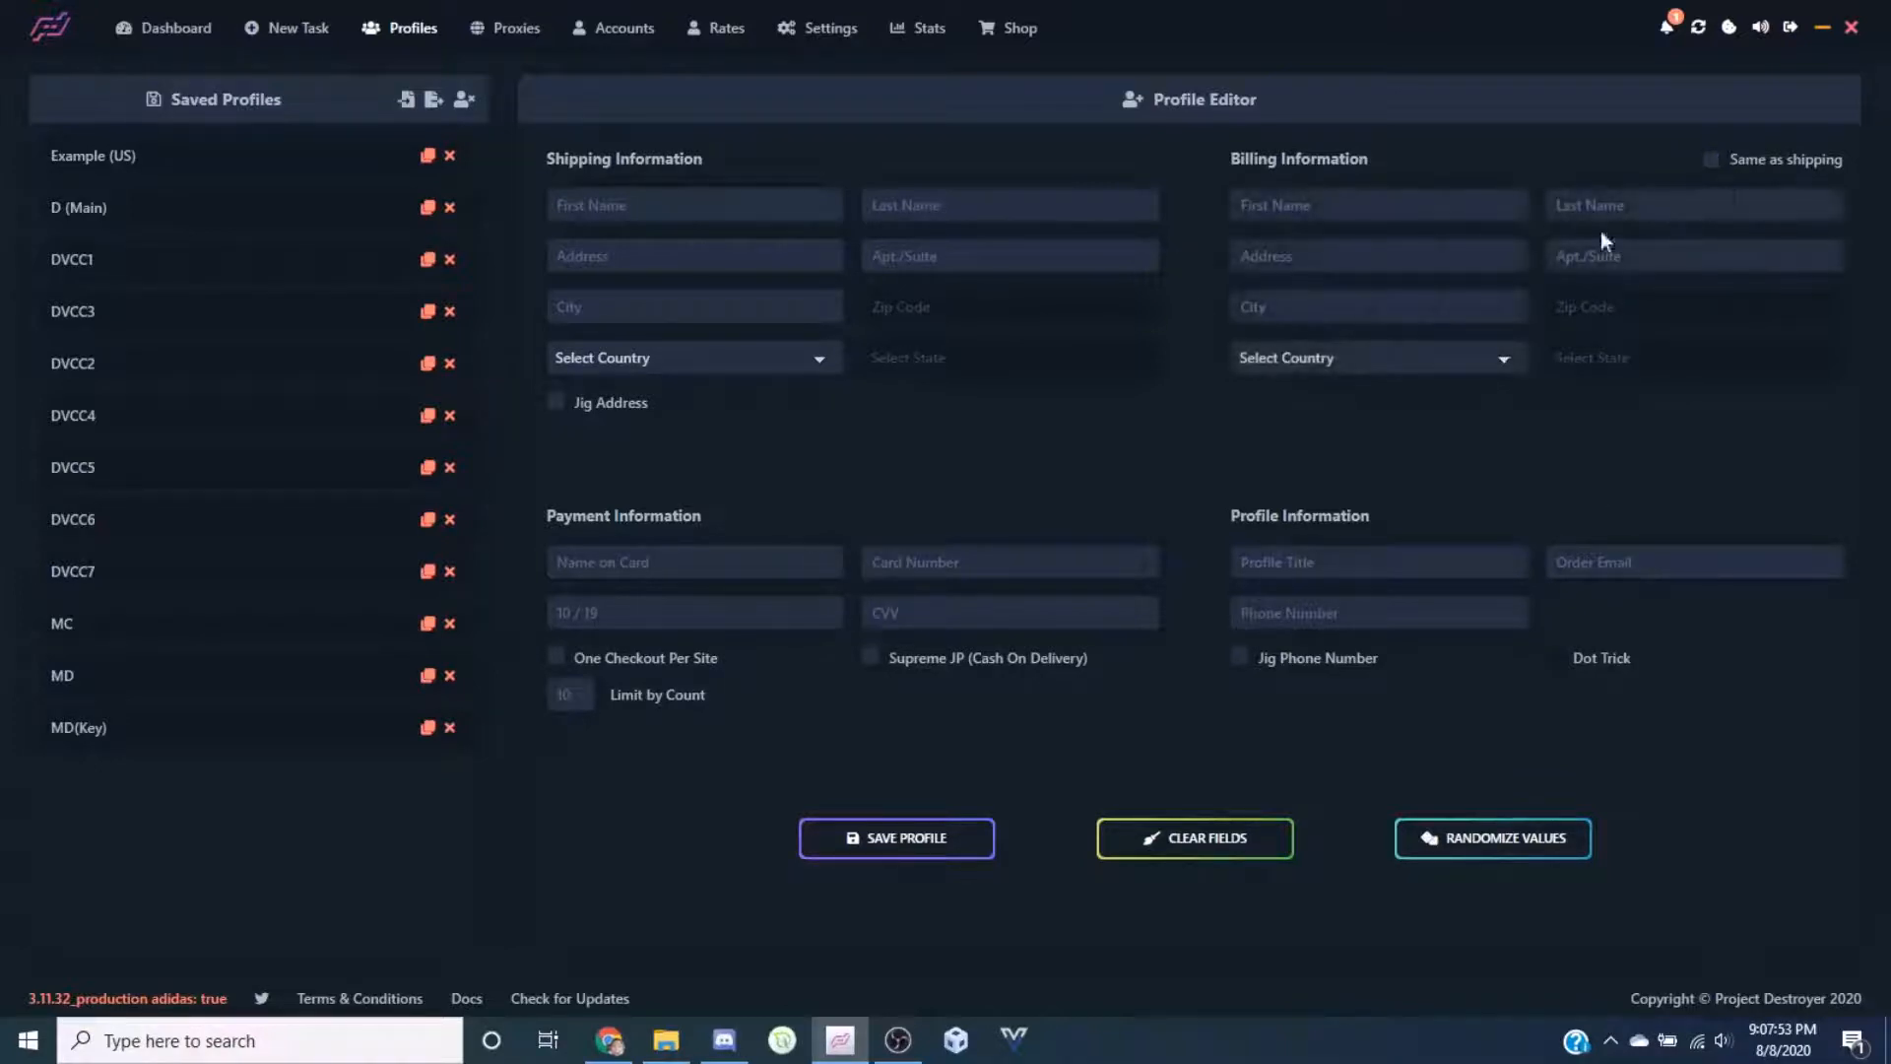
click(1715, 168)
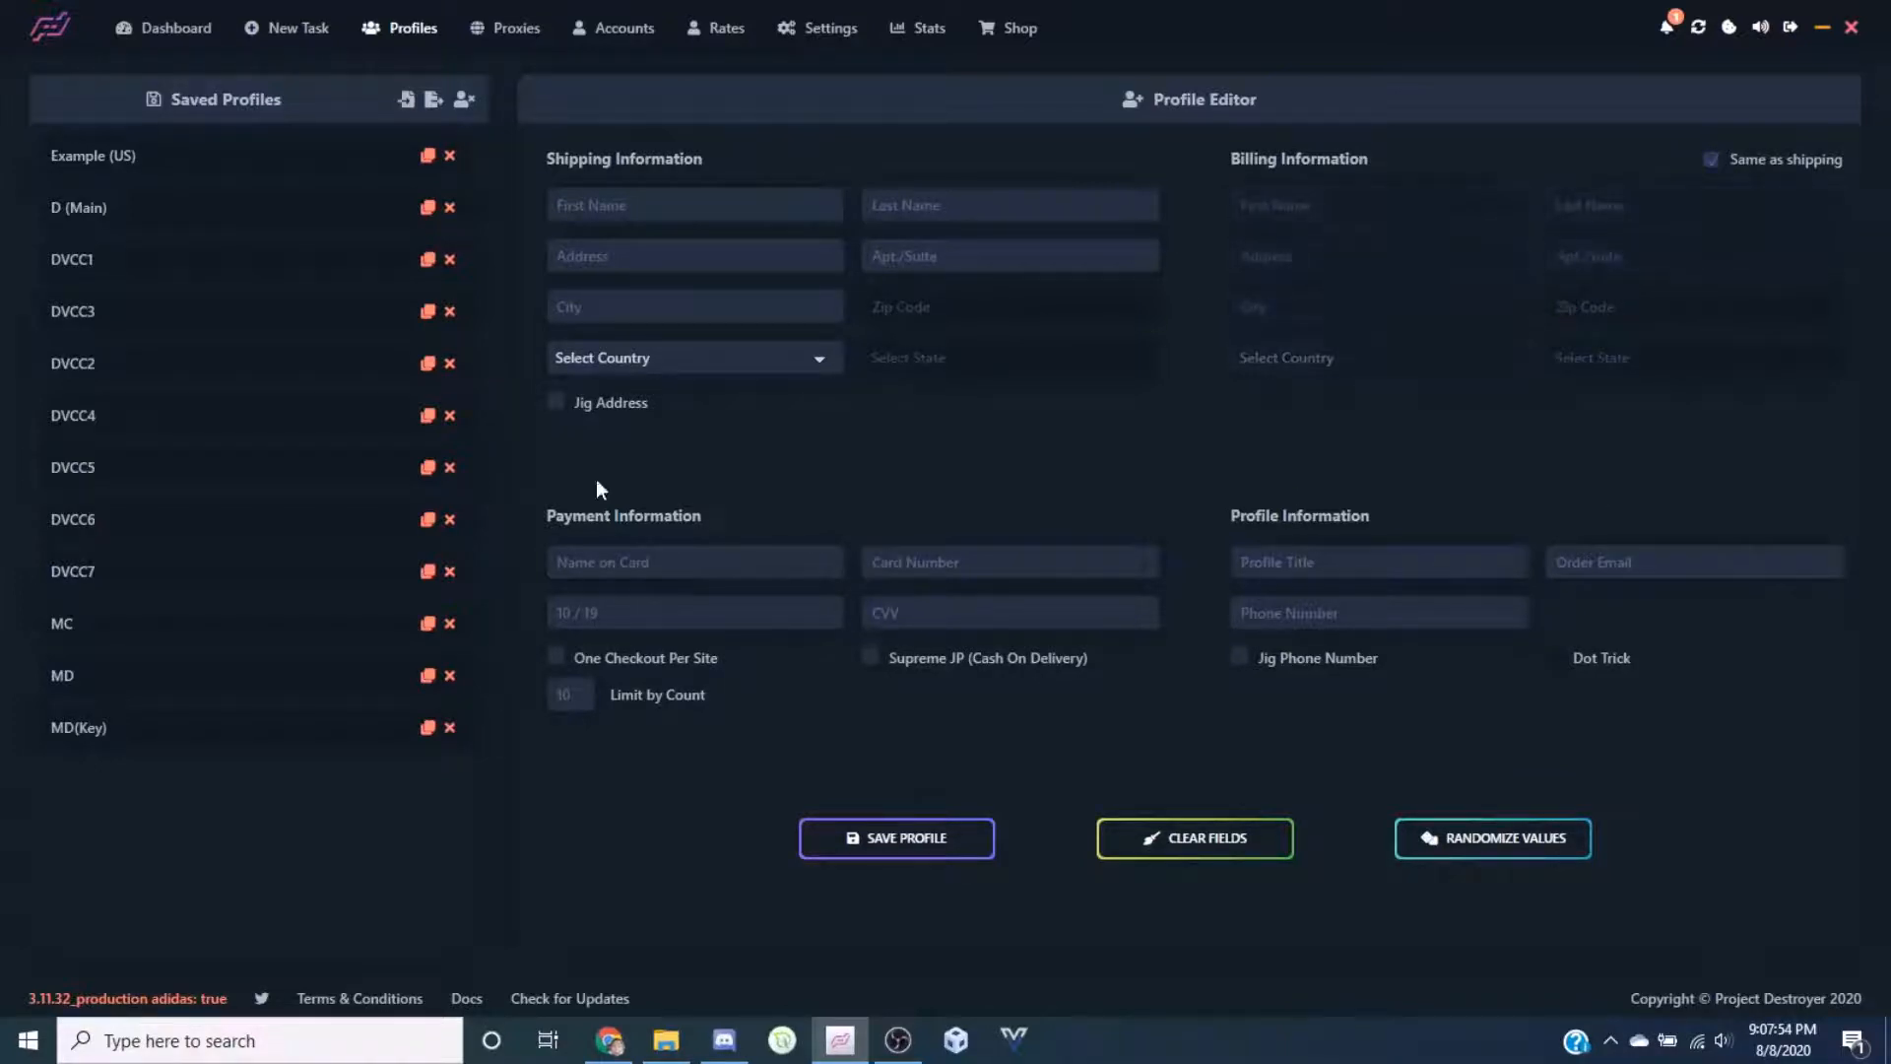
click(645, 561)
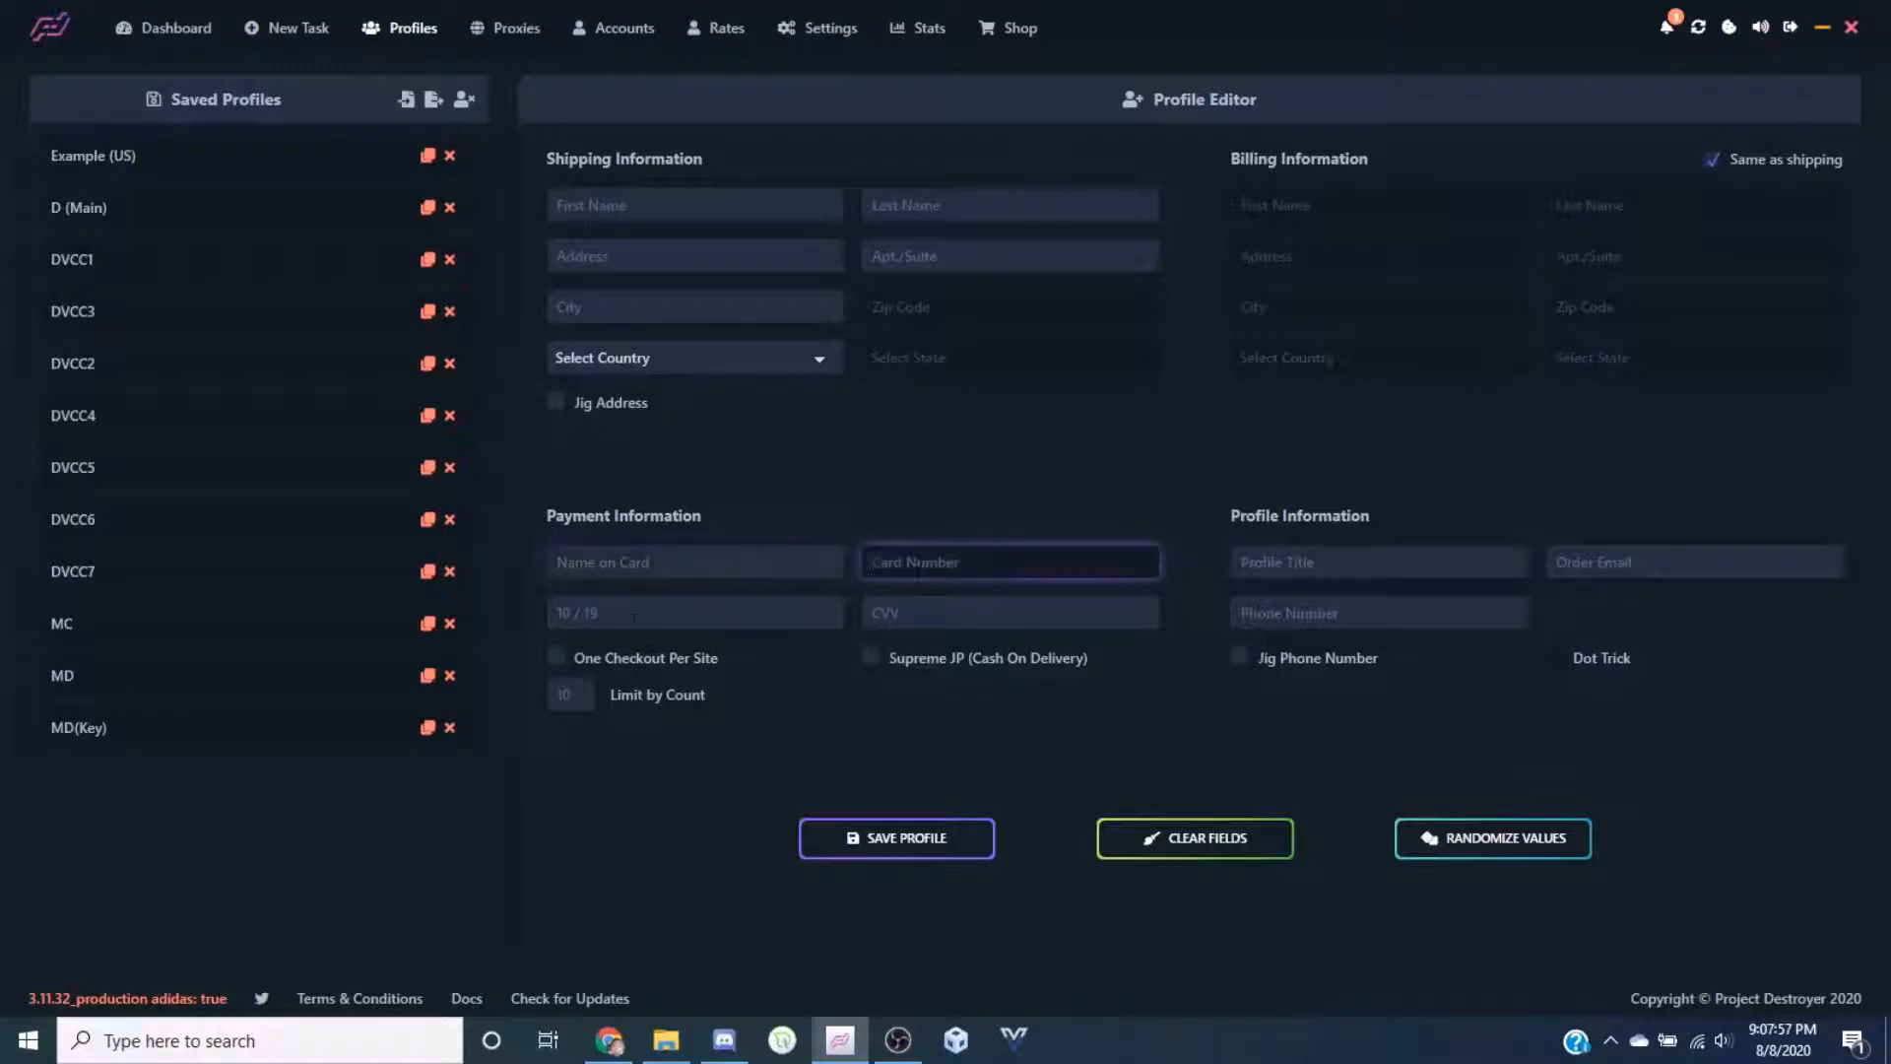
key(Tab)
key(Tab)
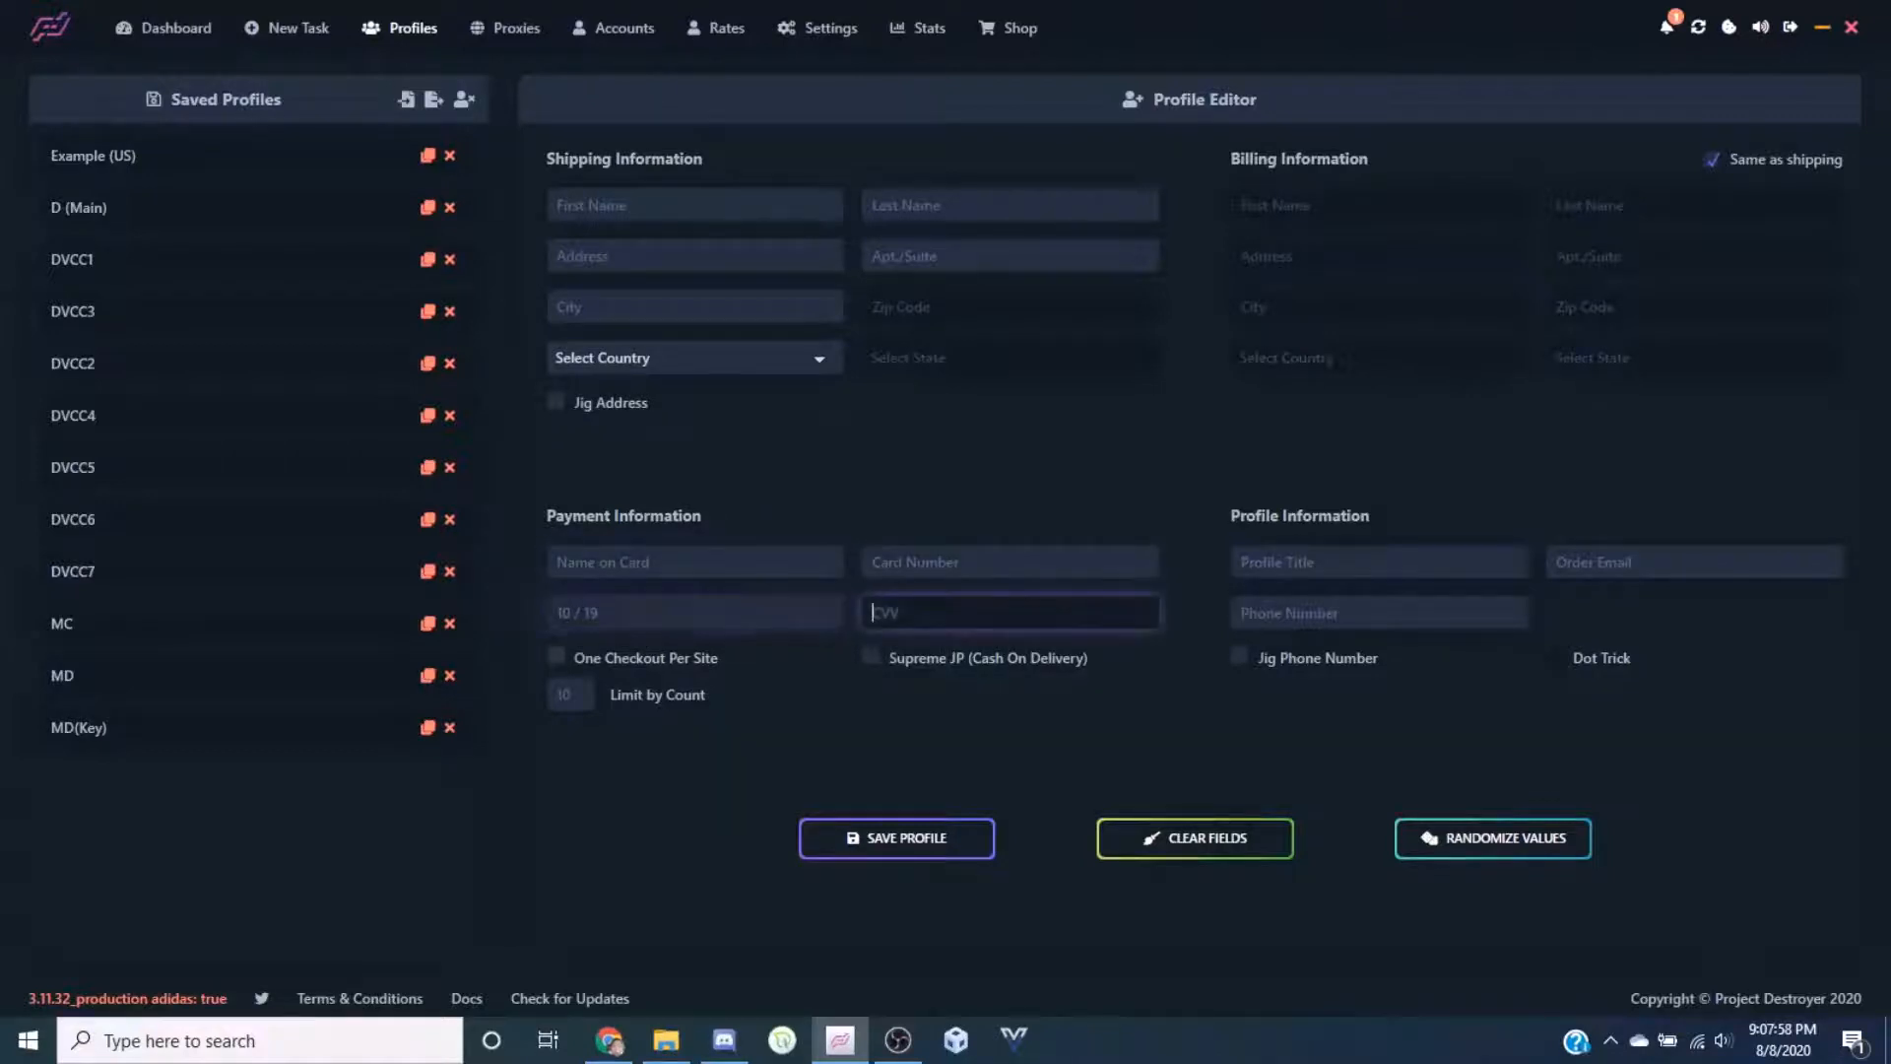
click(656, 658)
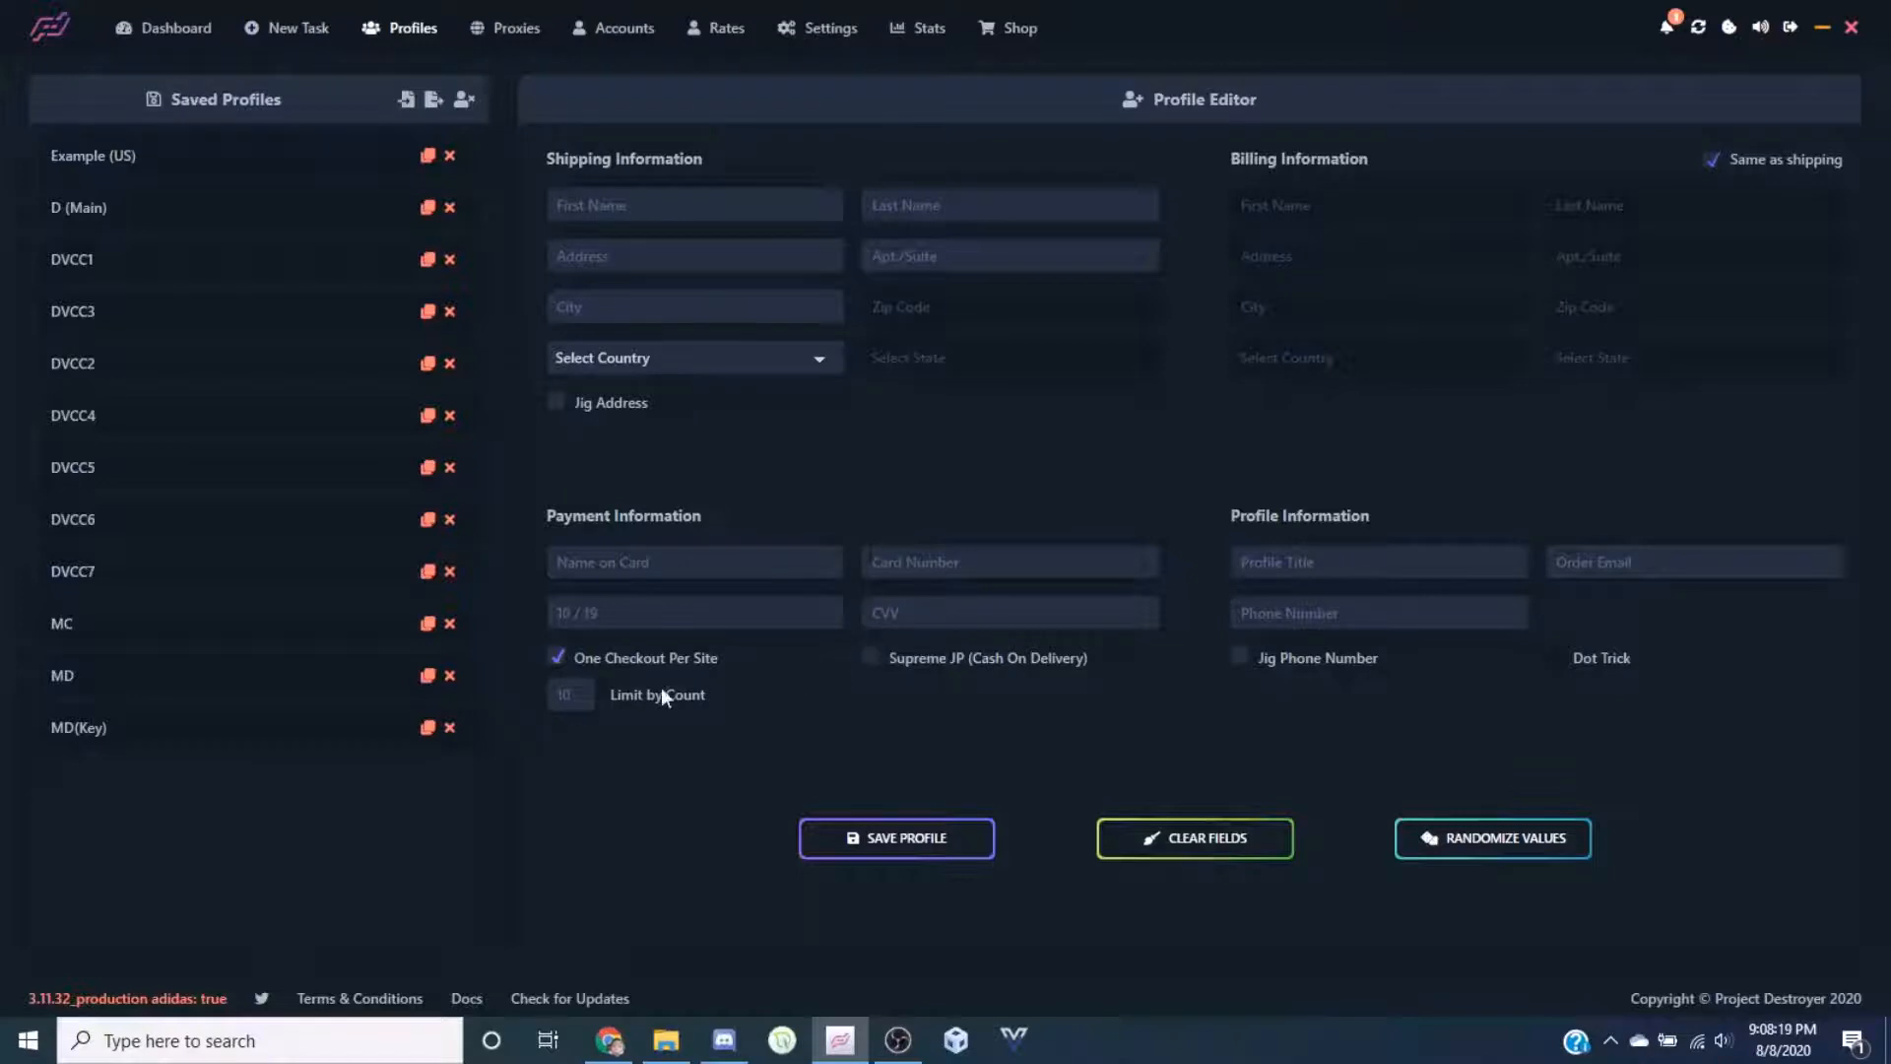
click(559, 657)
Inspect the profile title, e-mail and phone fields, then randomize the profile values
click(1344, 571)
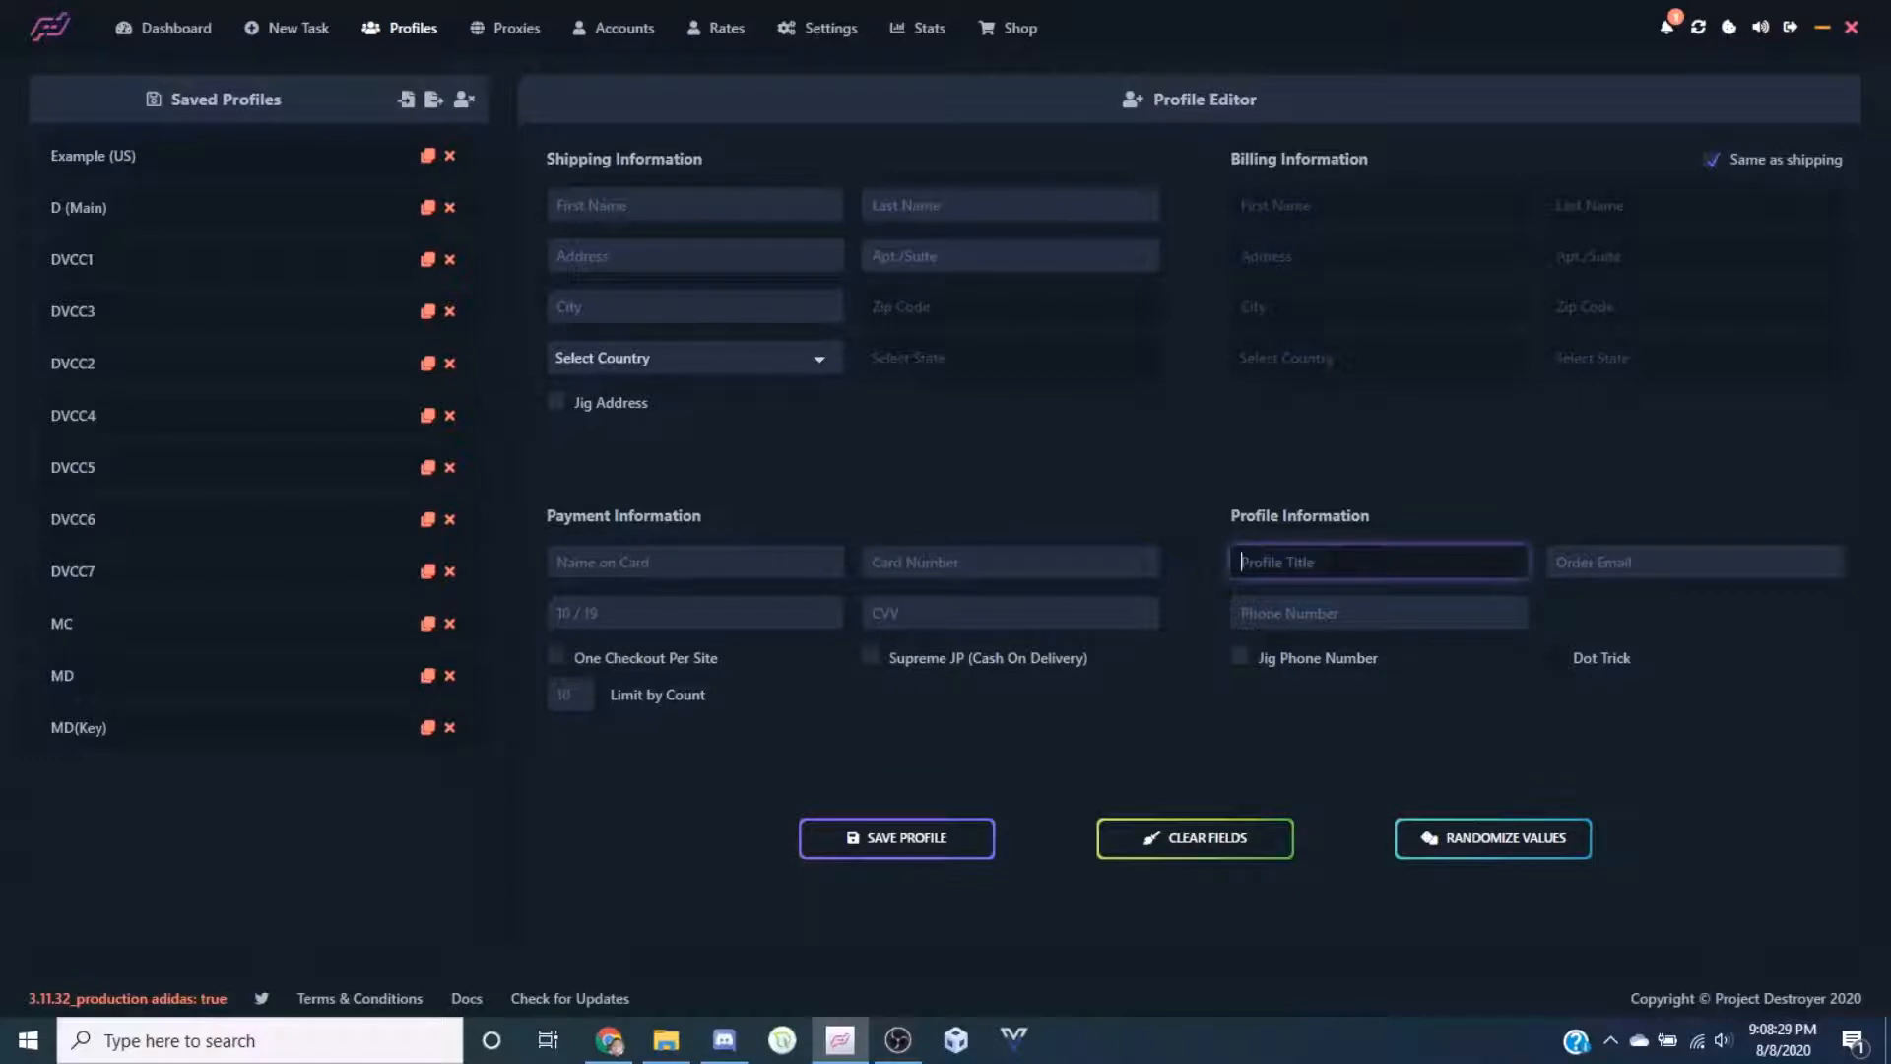
click(1667, 567)
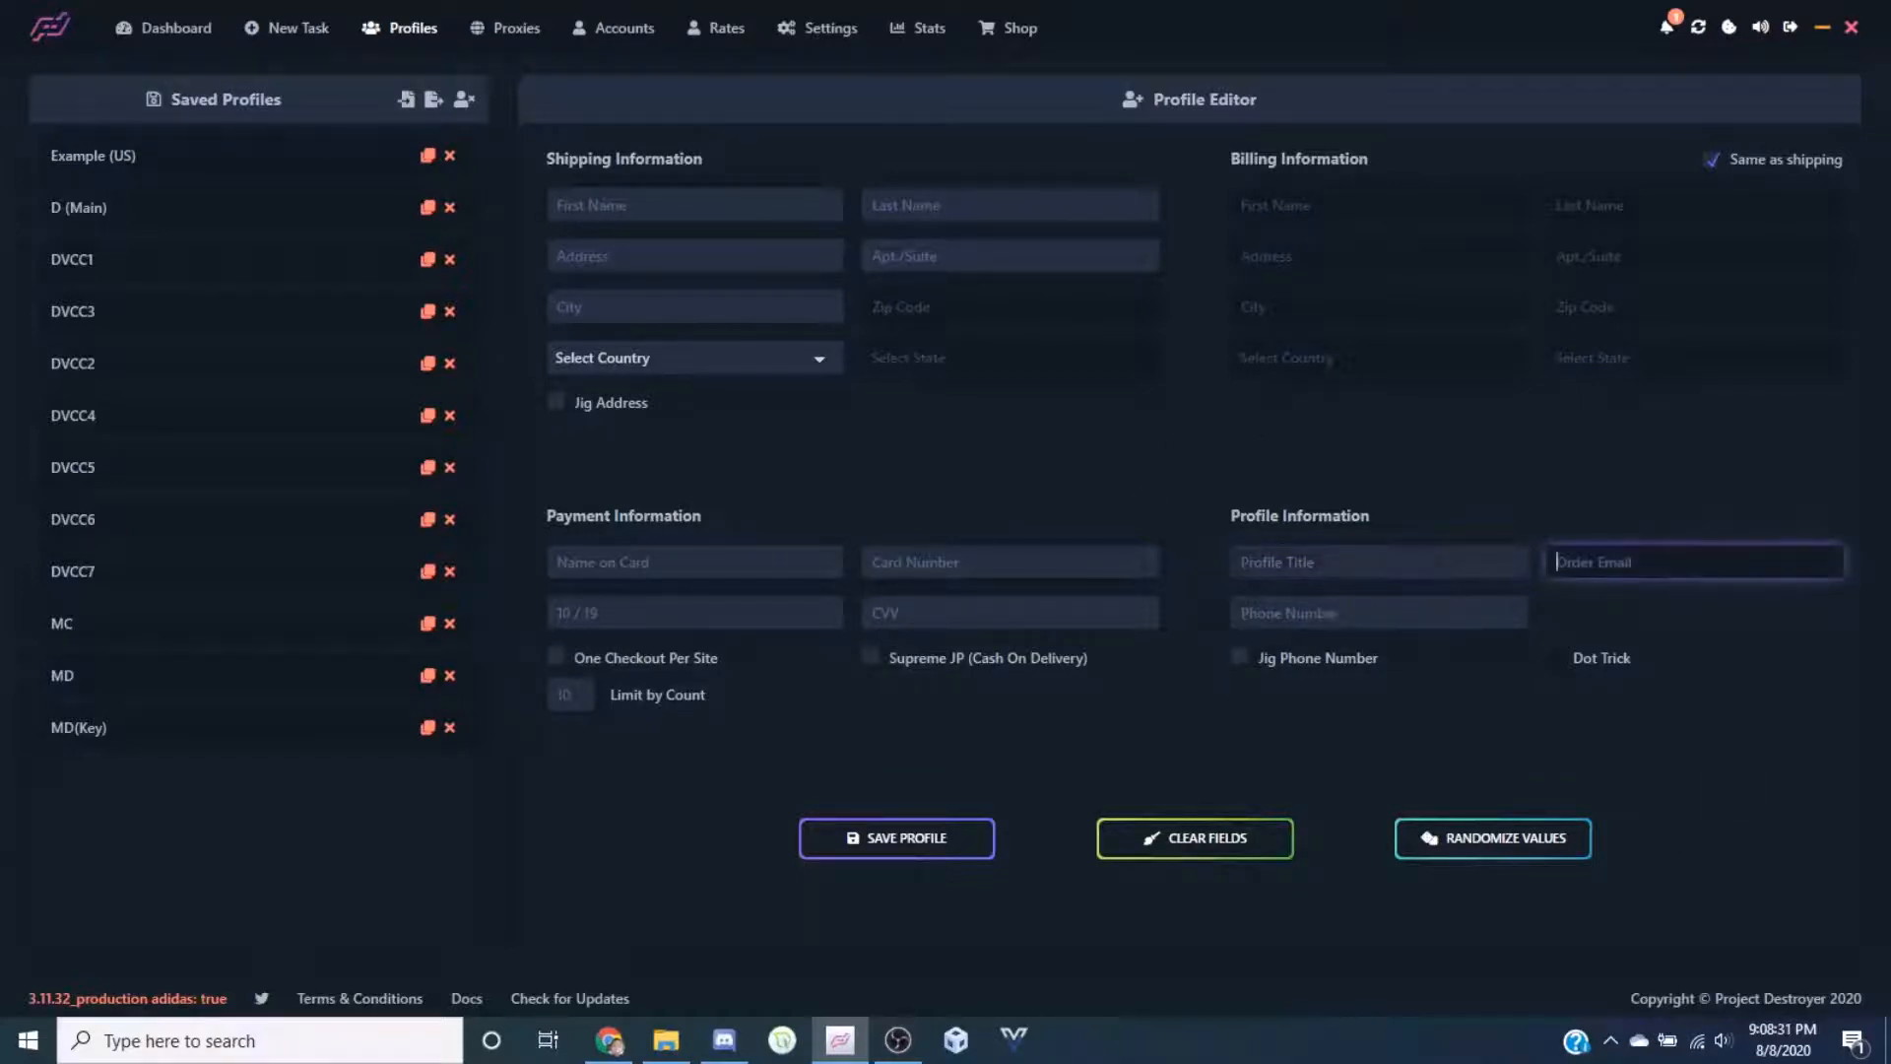
click(1320, 616)
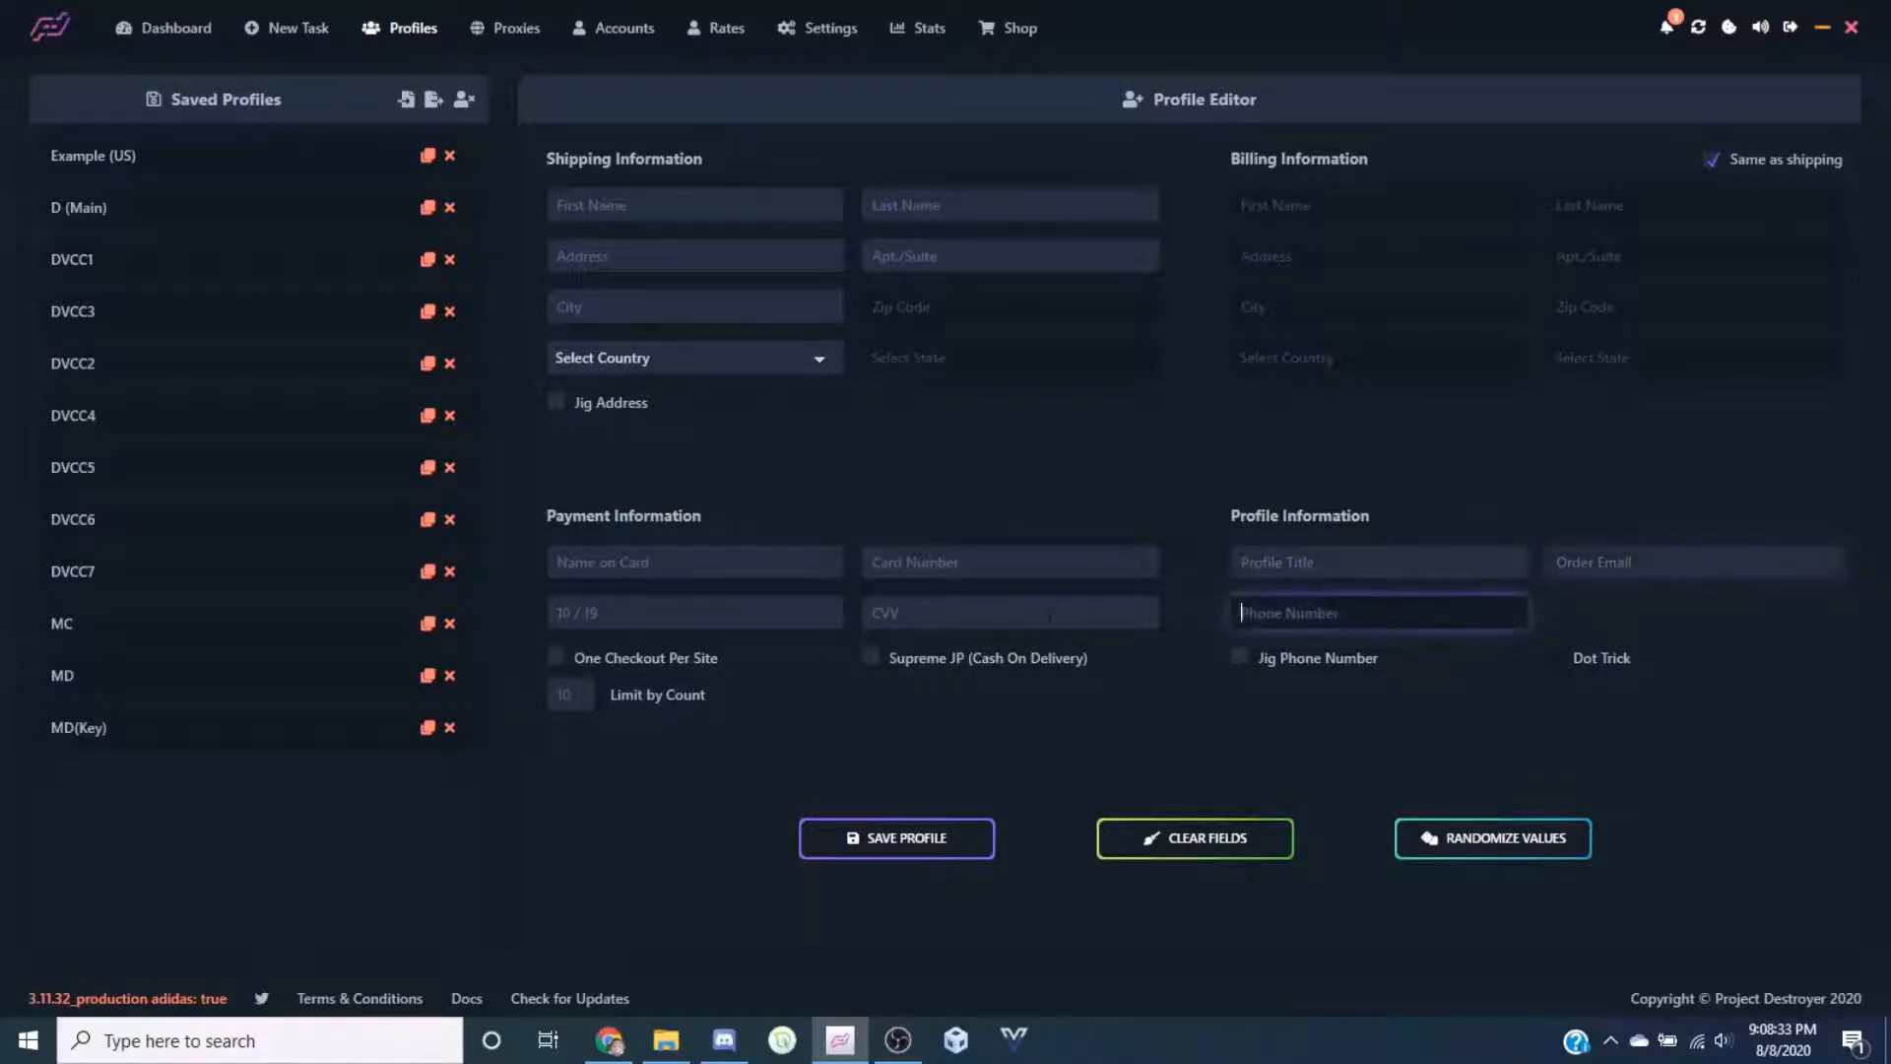
click(1305, 668)
click(1306, 667)
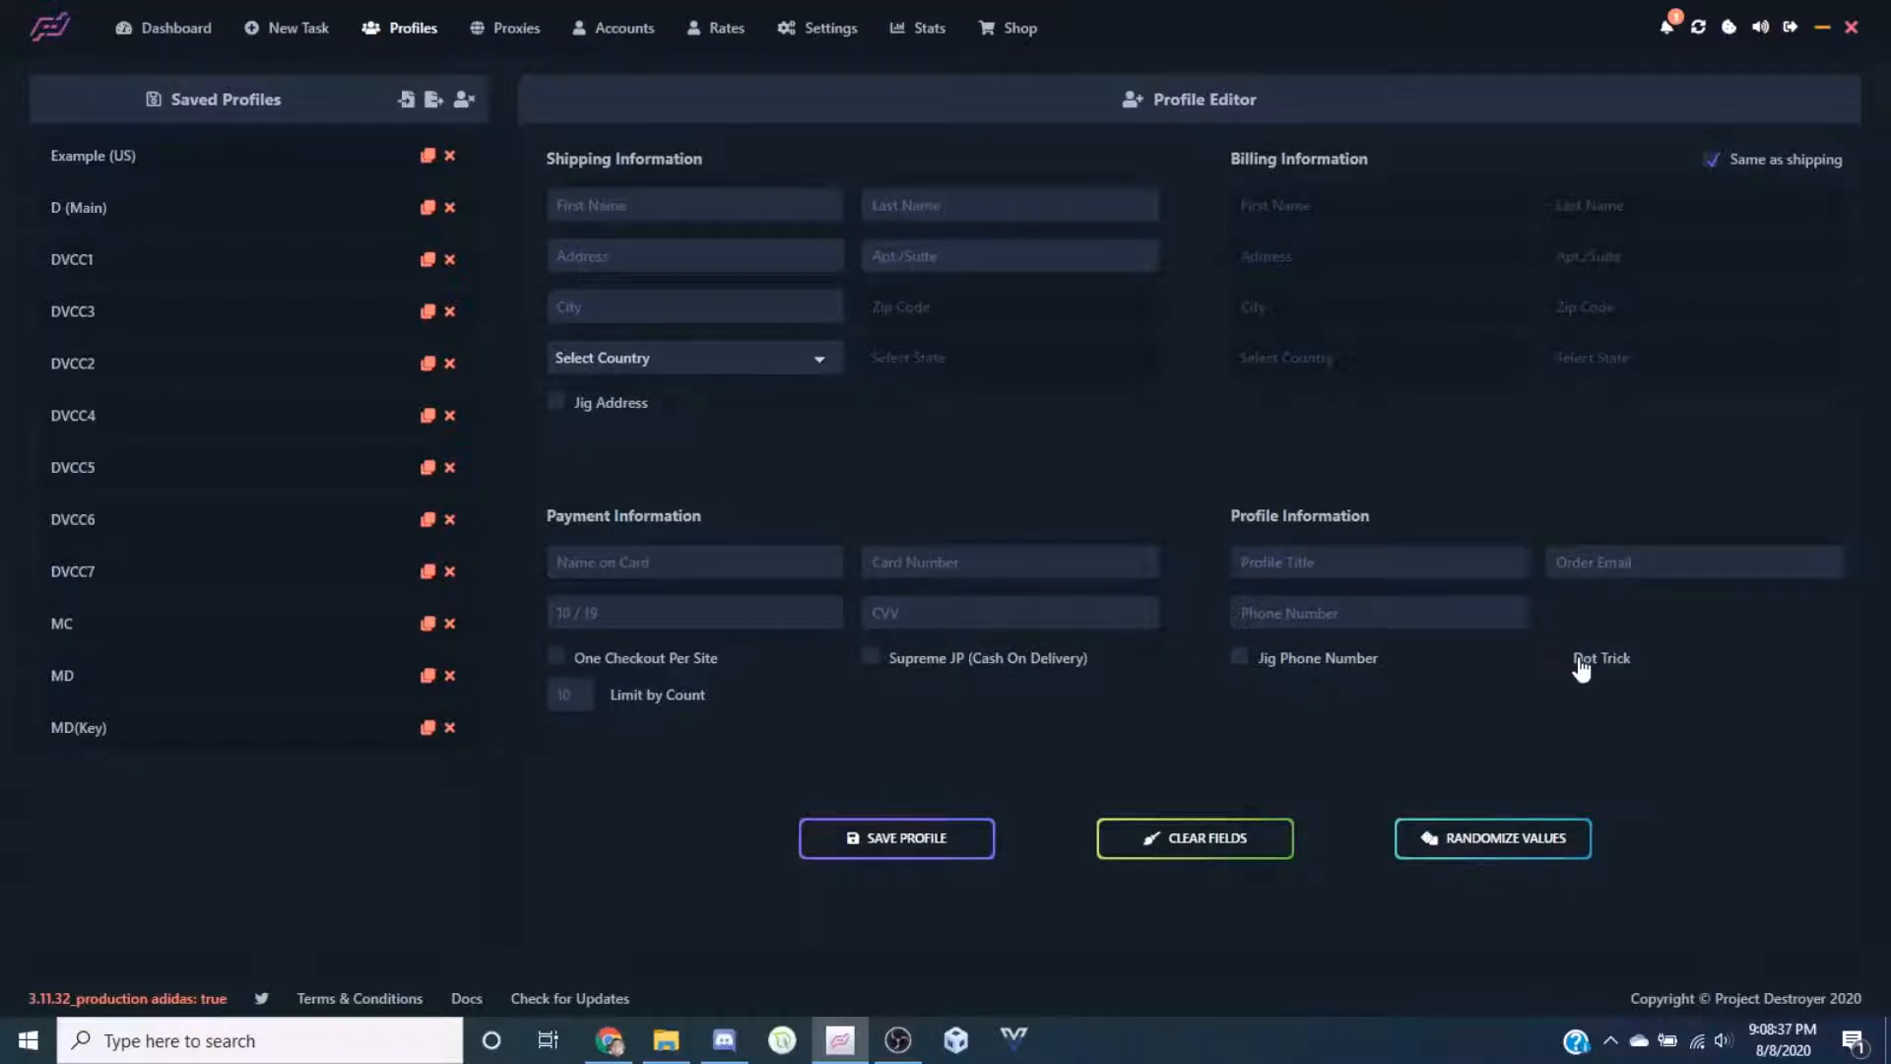
click(1586, 560)
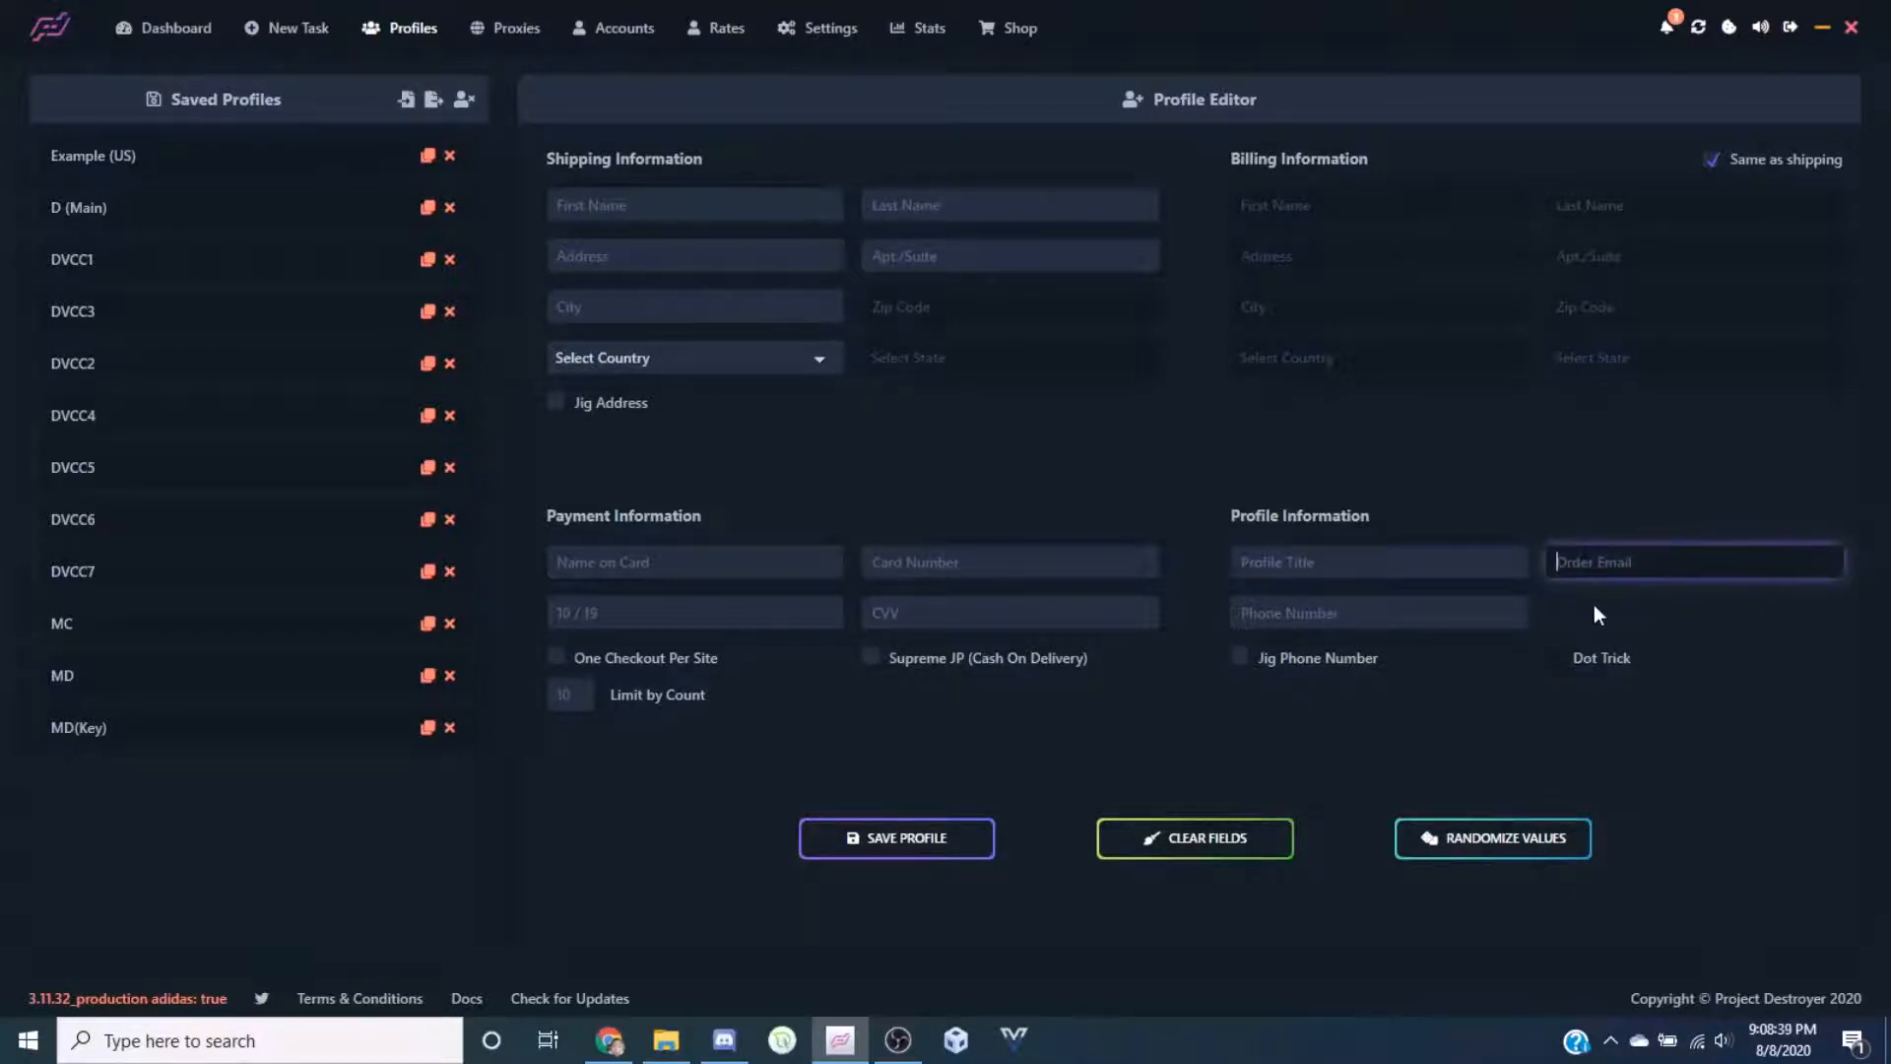
click(1197, 722)
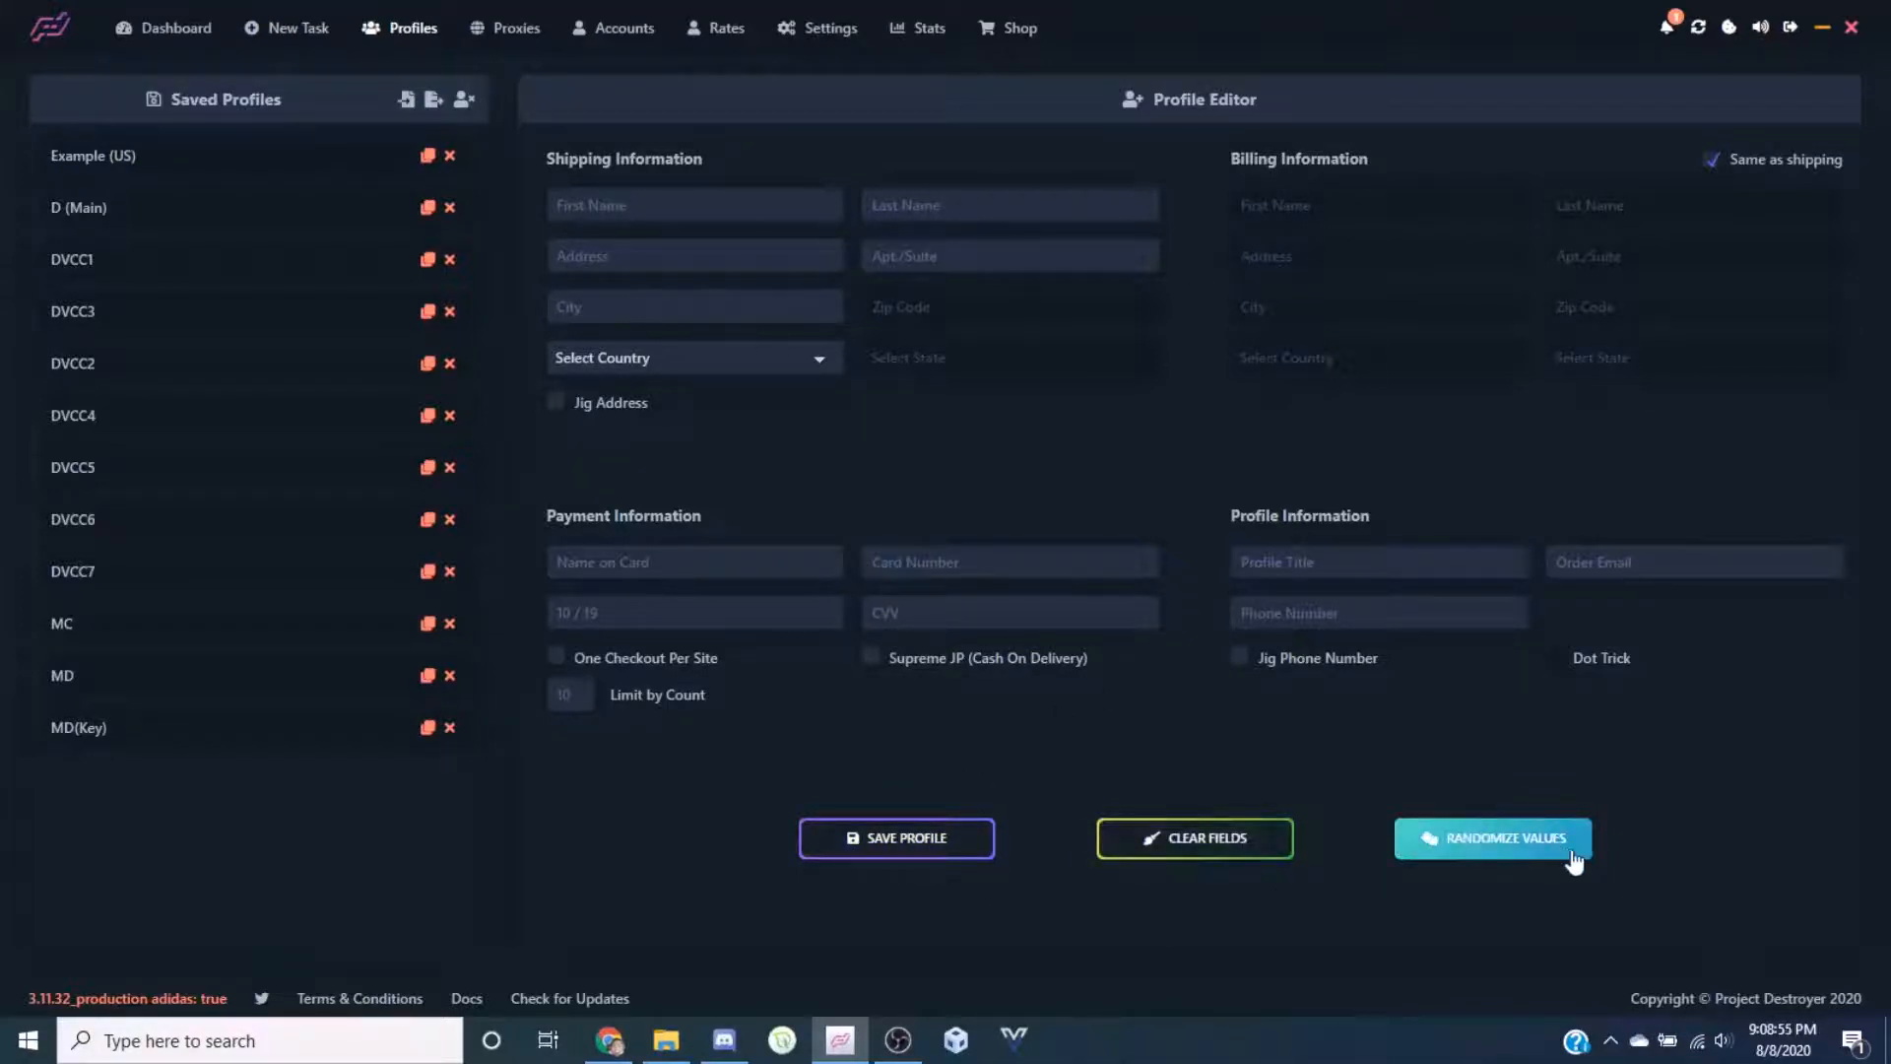
click(1485, 847)
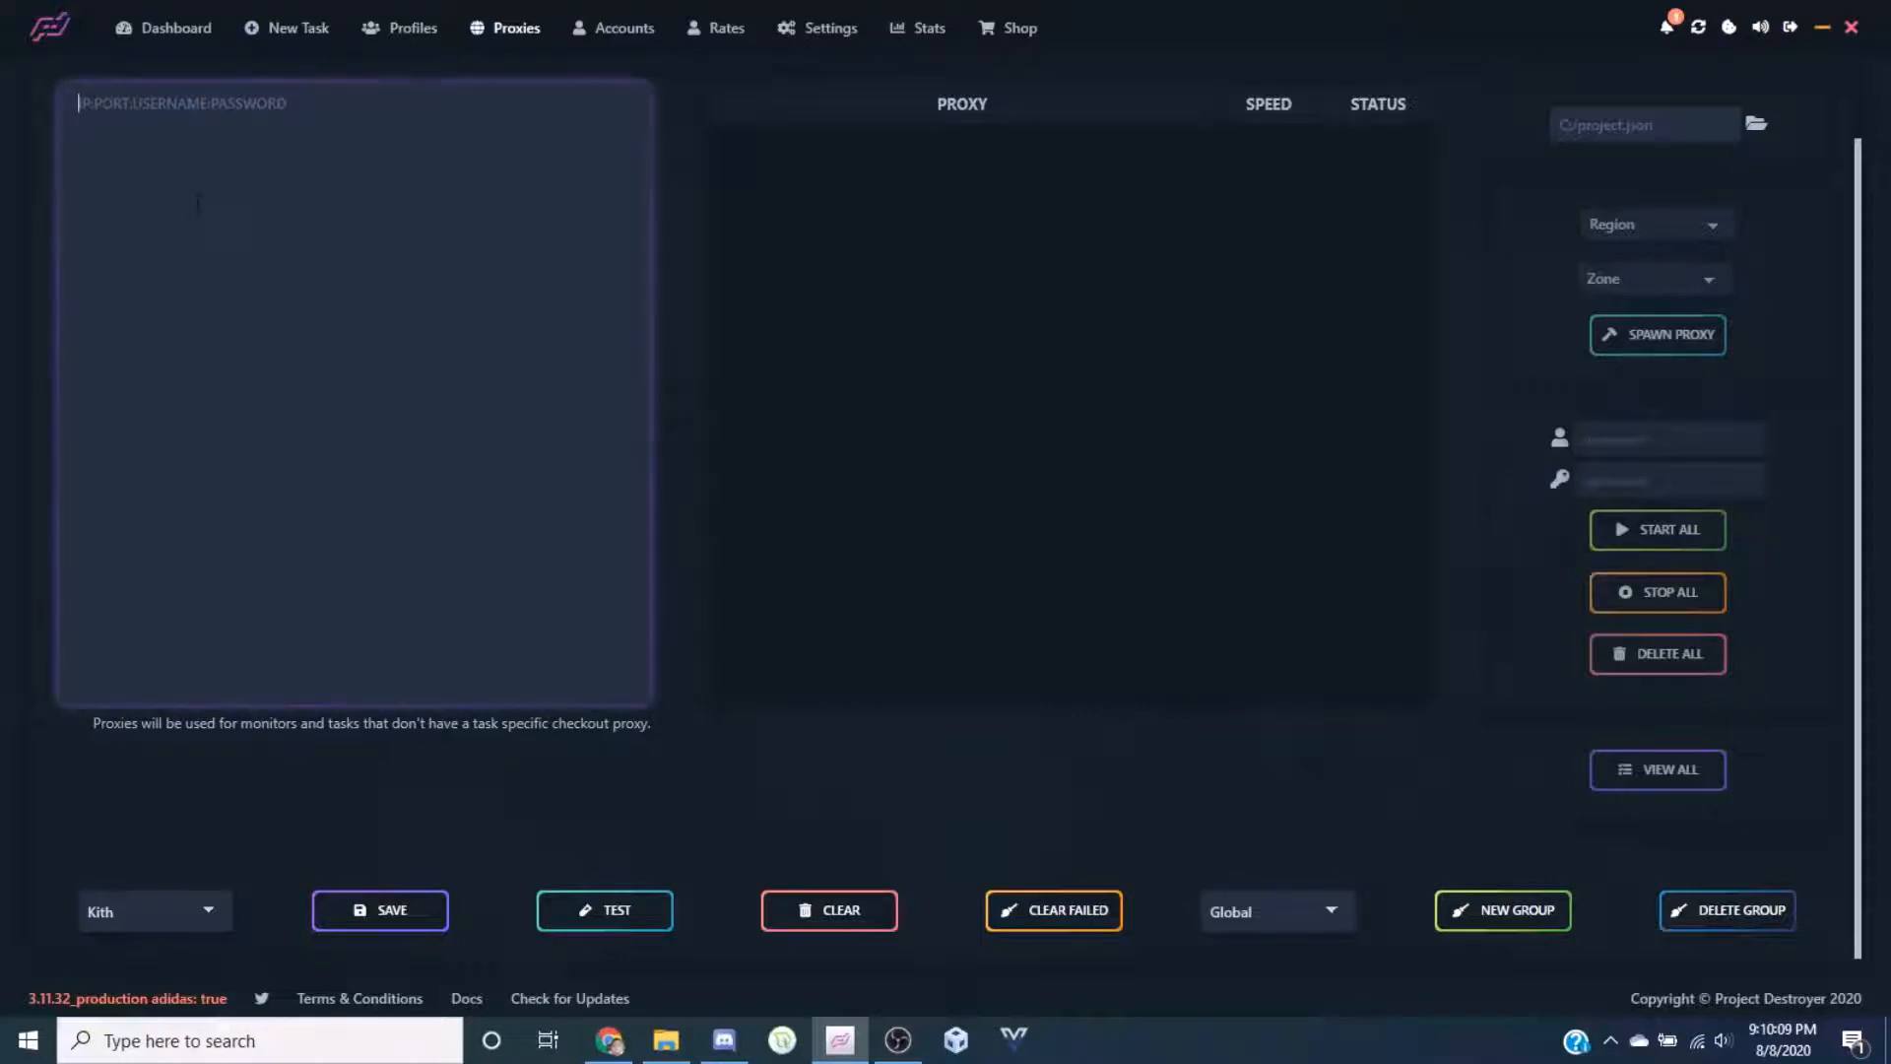
Check the existing proxy groups, keeping Global and leaving the proxy box empty
click(1268, 912)
click(1270, 916)
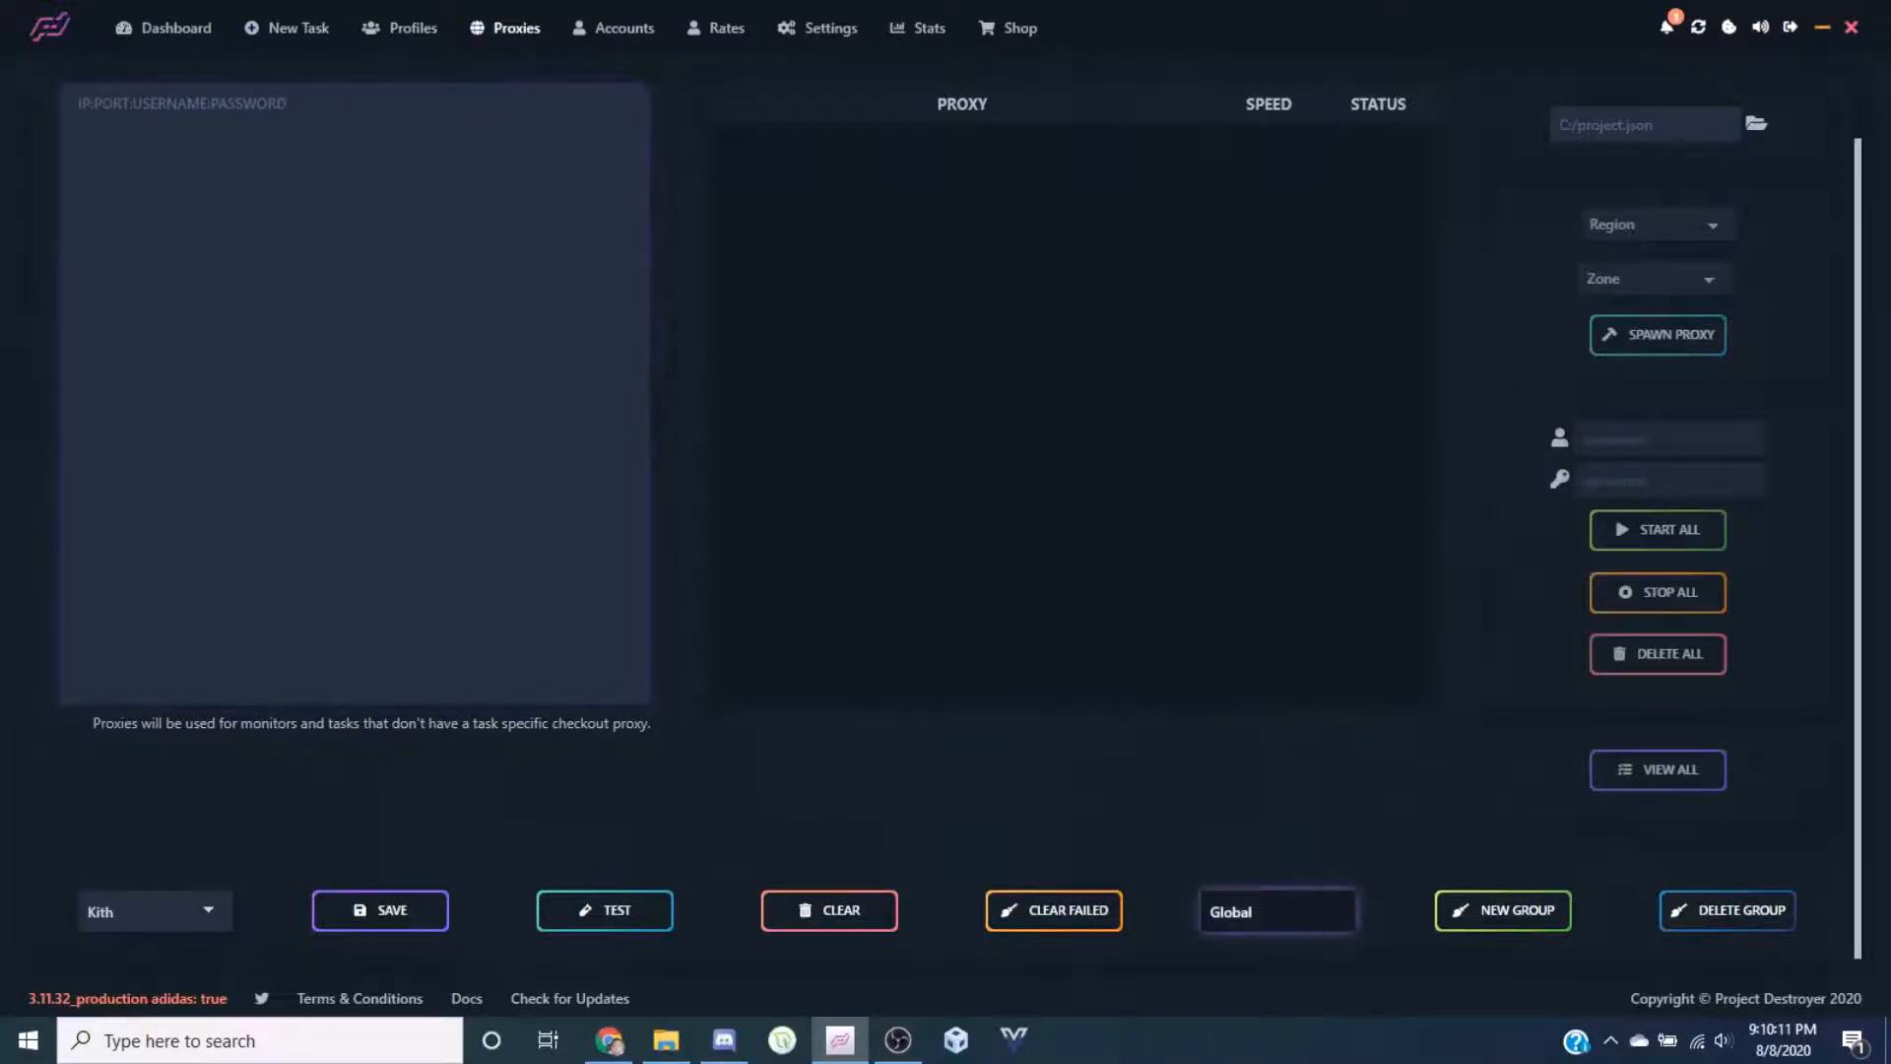
click(277, 178)
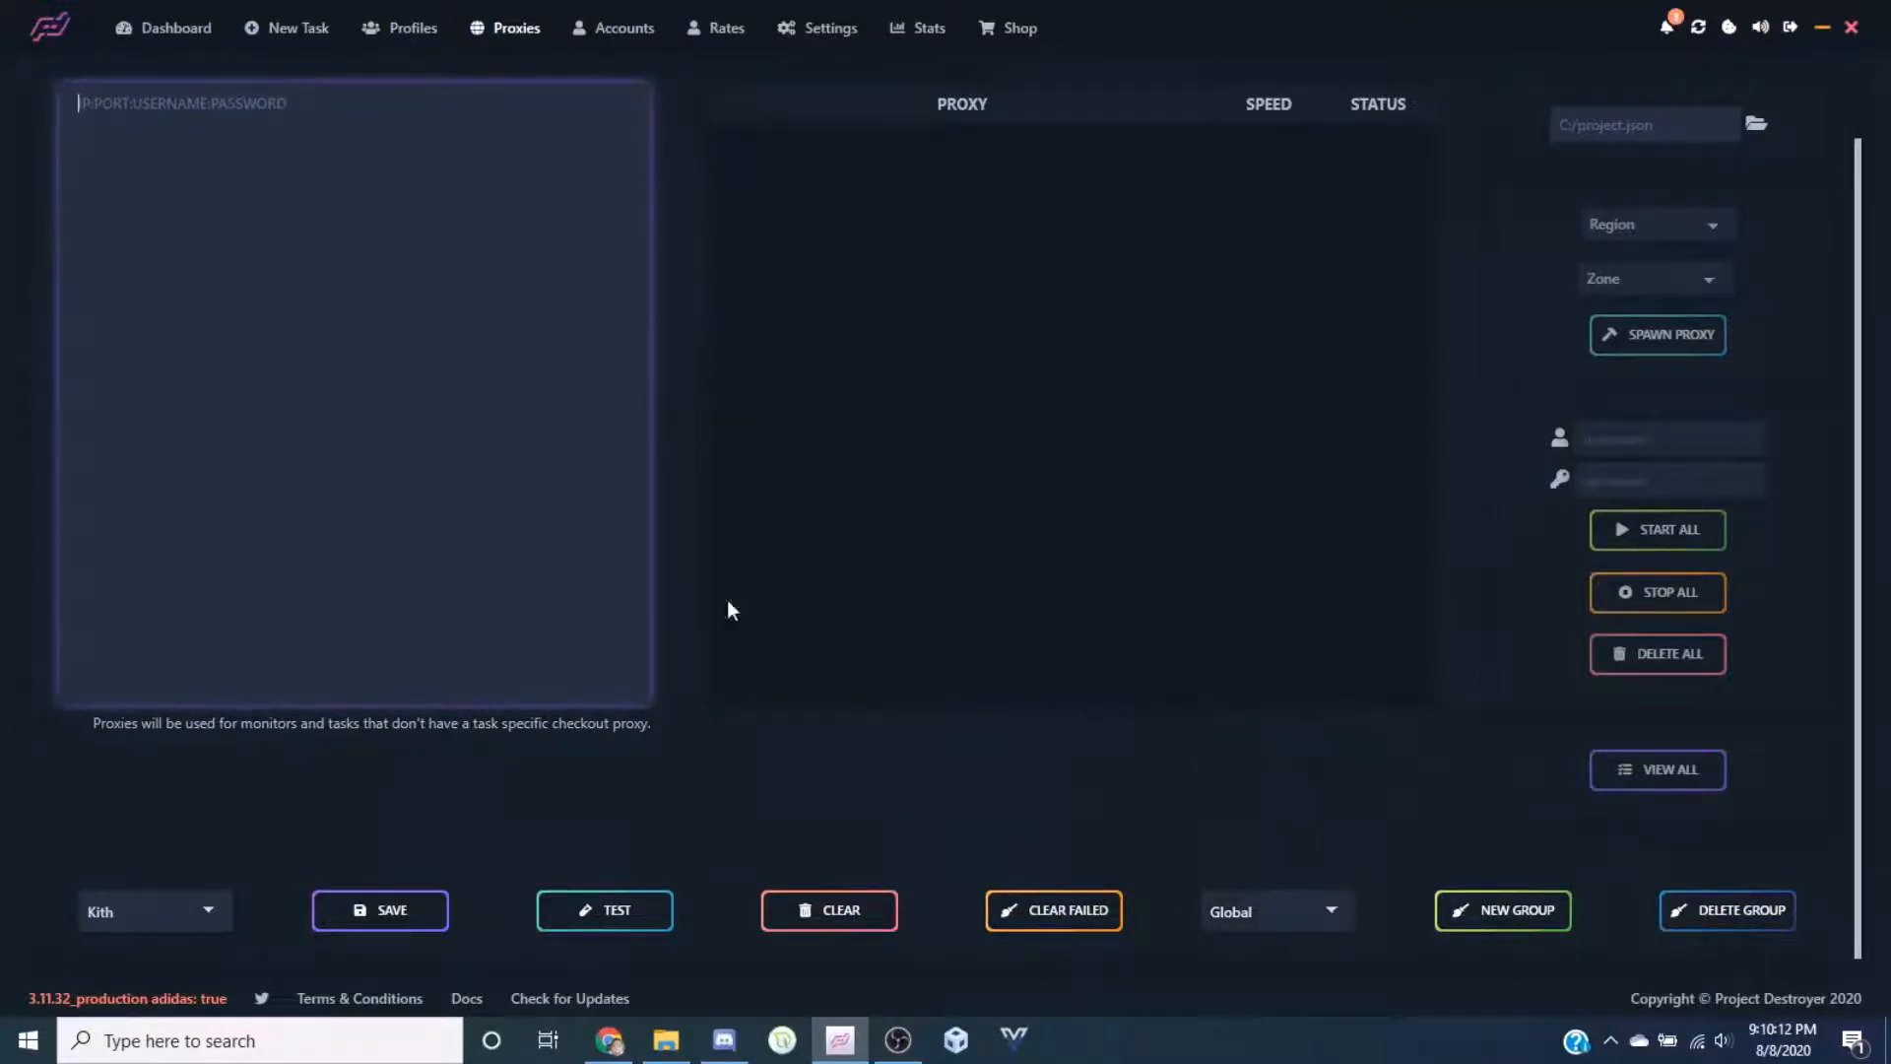
click(953, 792)
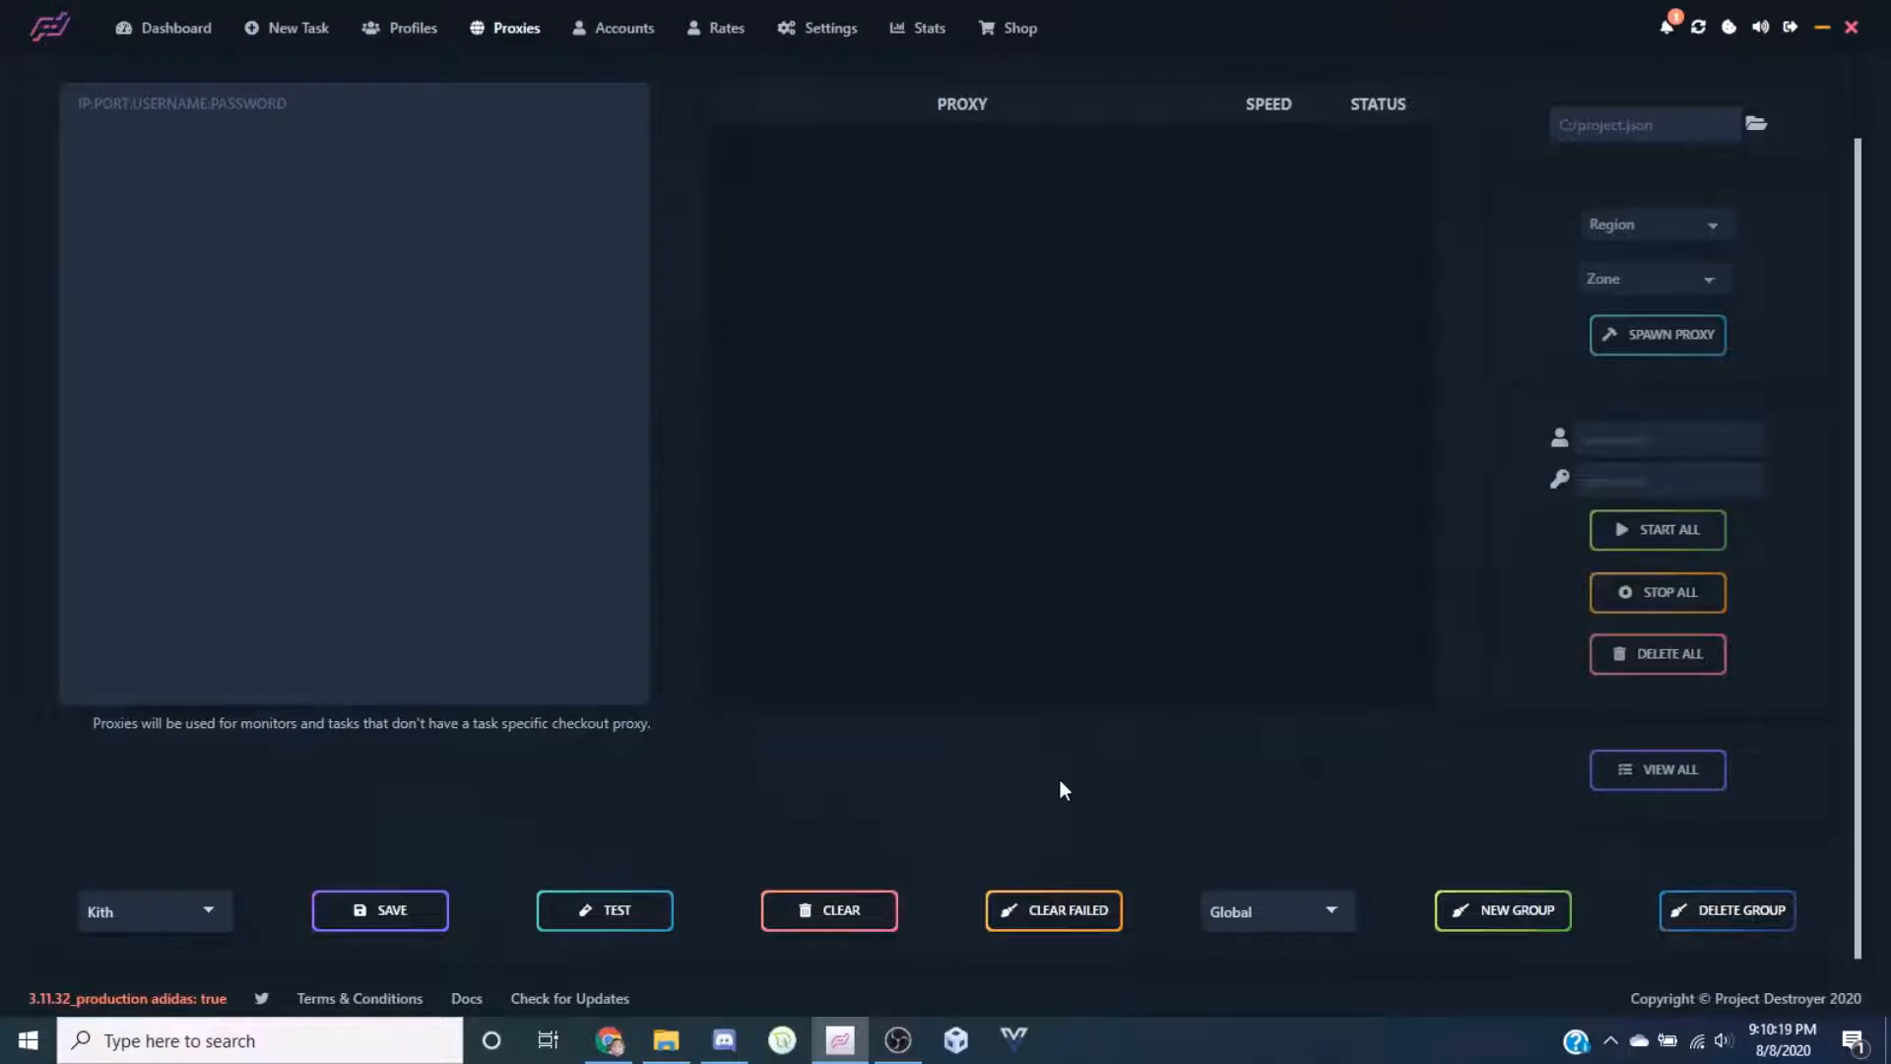
click(1260, 914)
click(1263, 924)
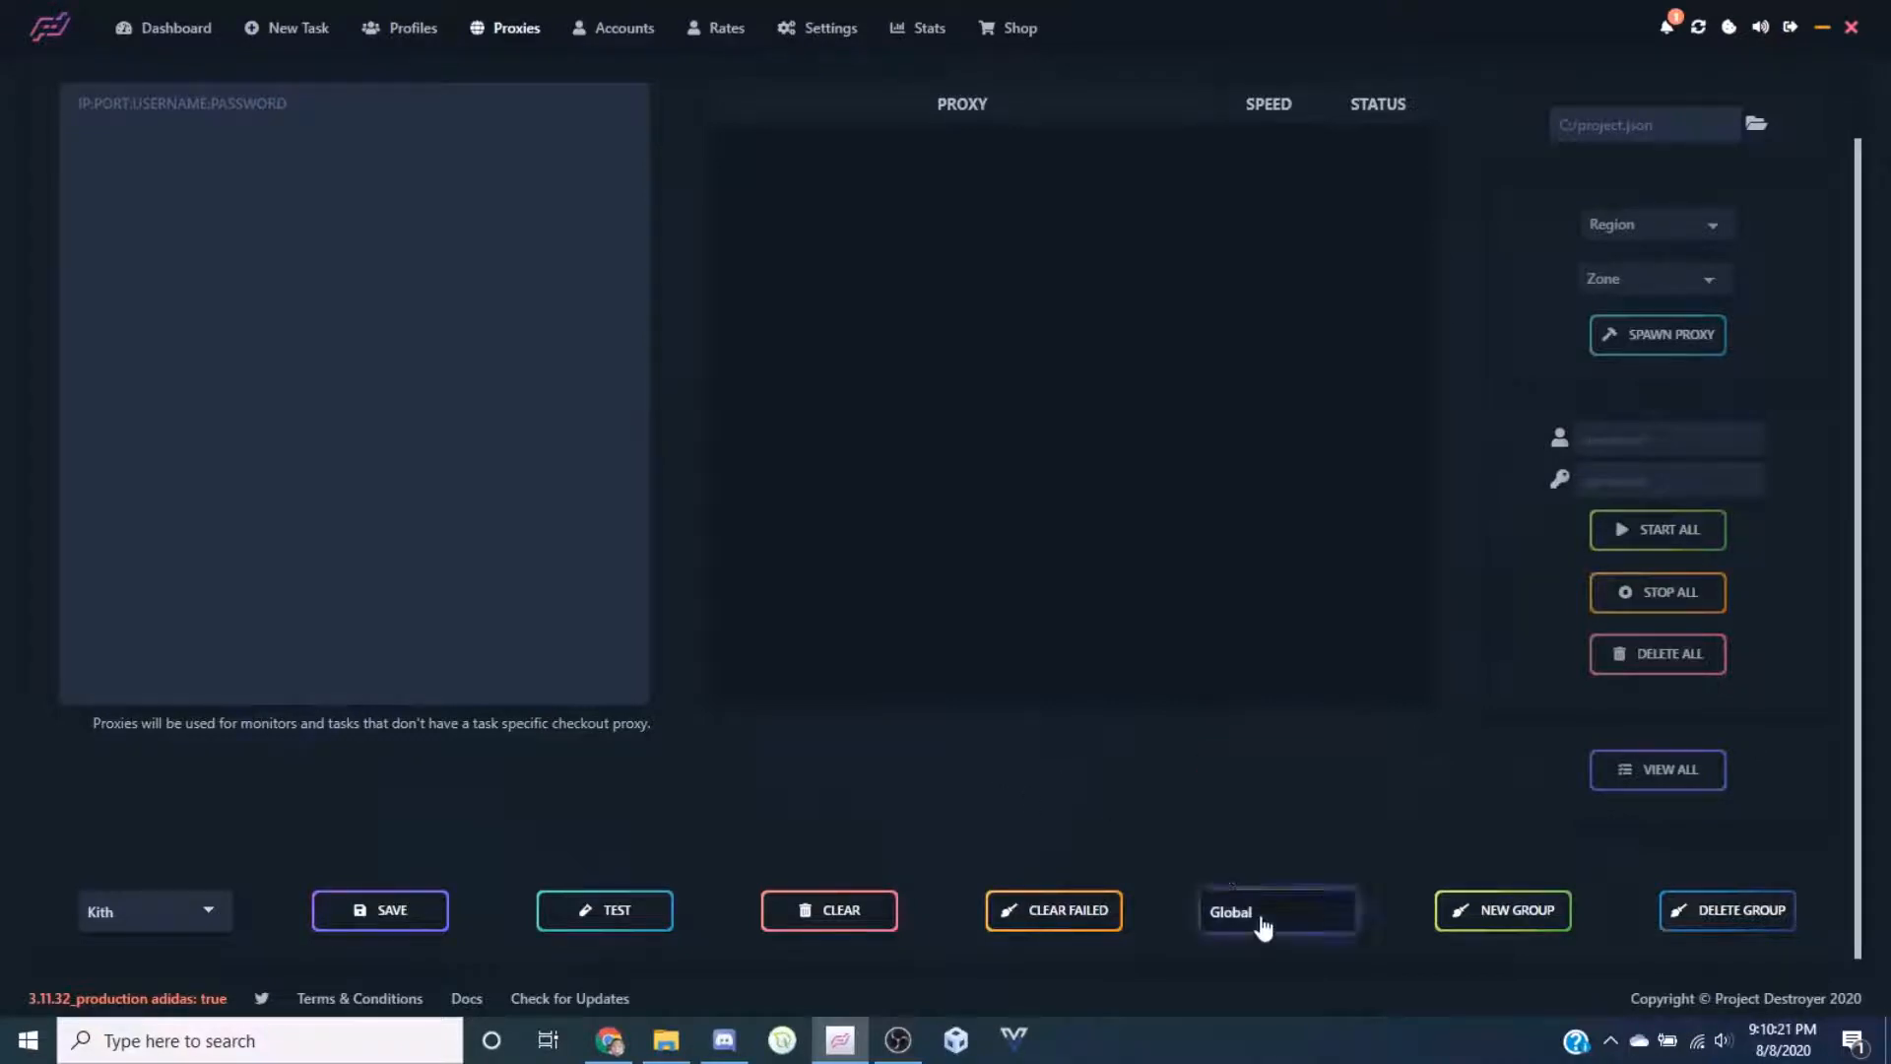
Create a proxy group named 'test' containing the proxy 1:1:1:1
click(1462, 914)
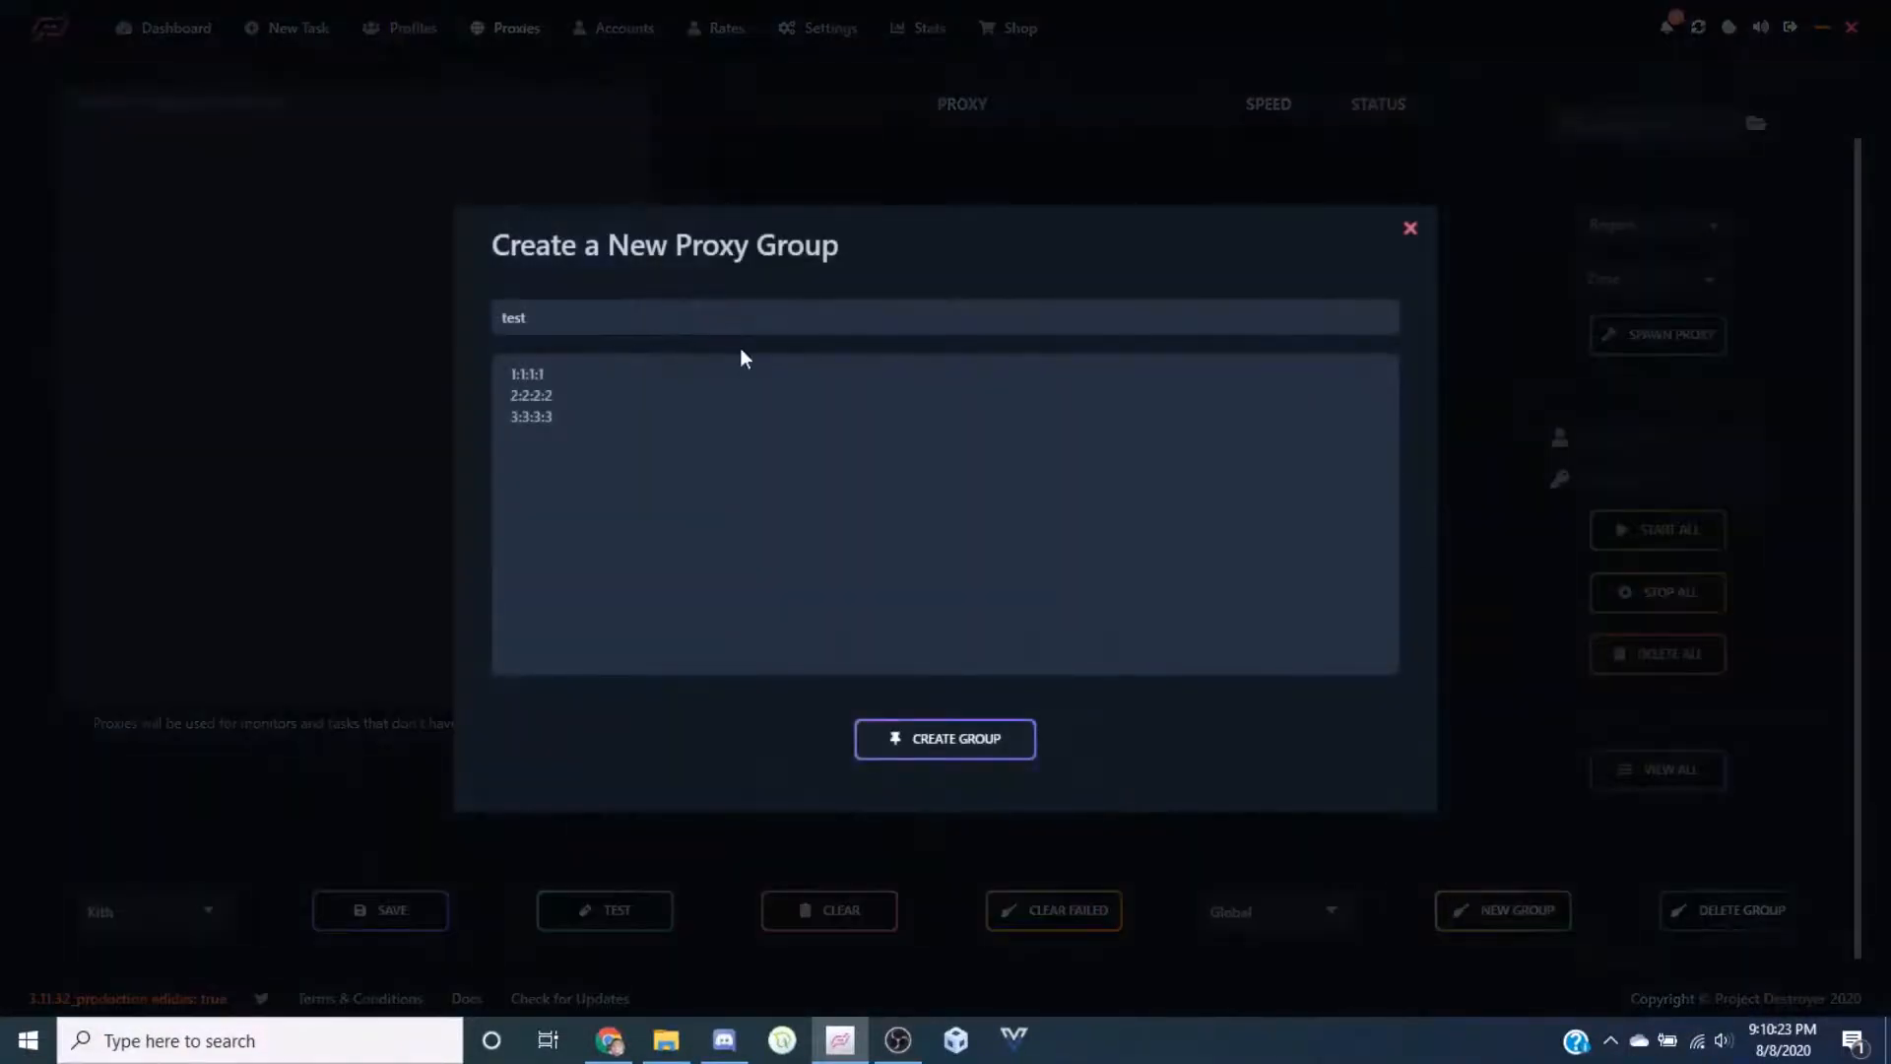
double_click(743, 317)
key(BackSpace)
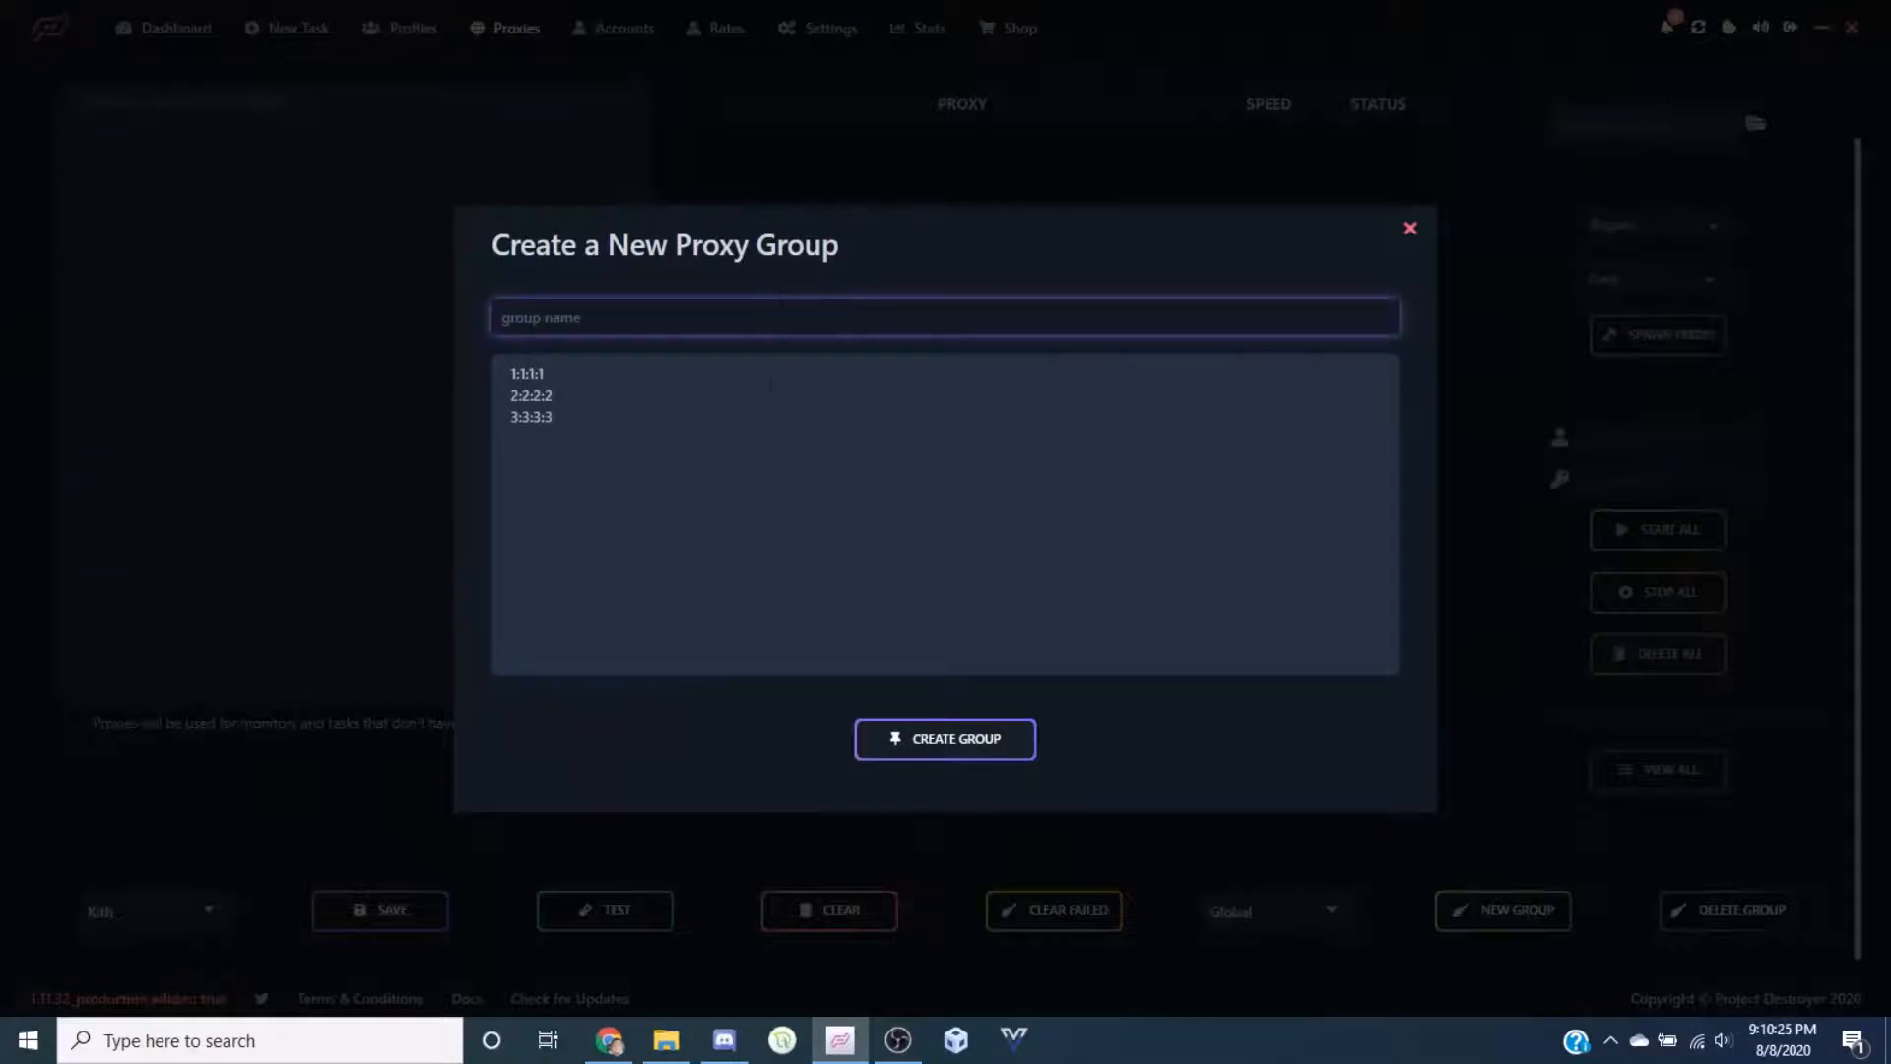
click(770, 384)
key(ctrl+a)
key(BackSpace)
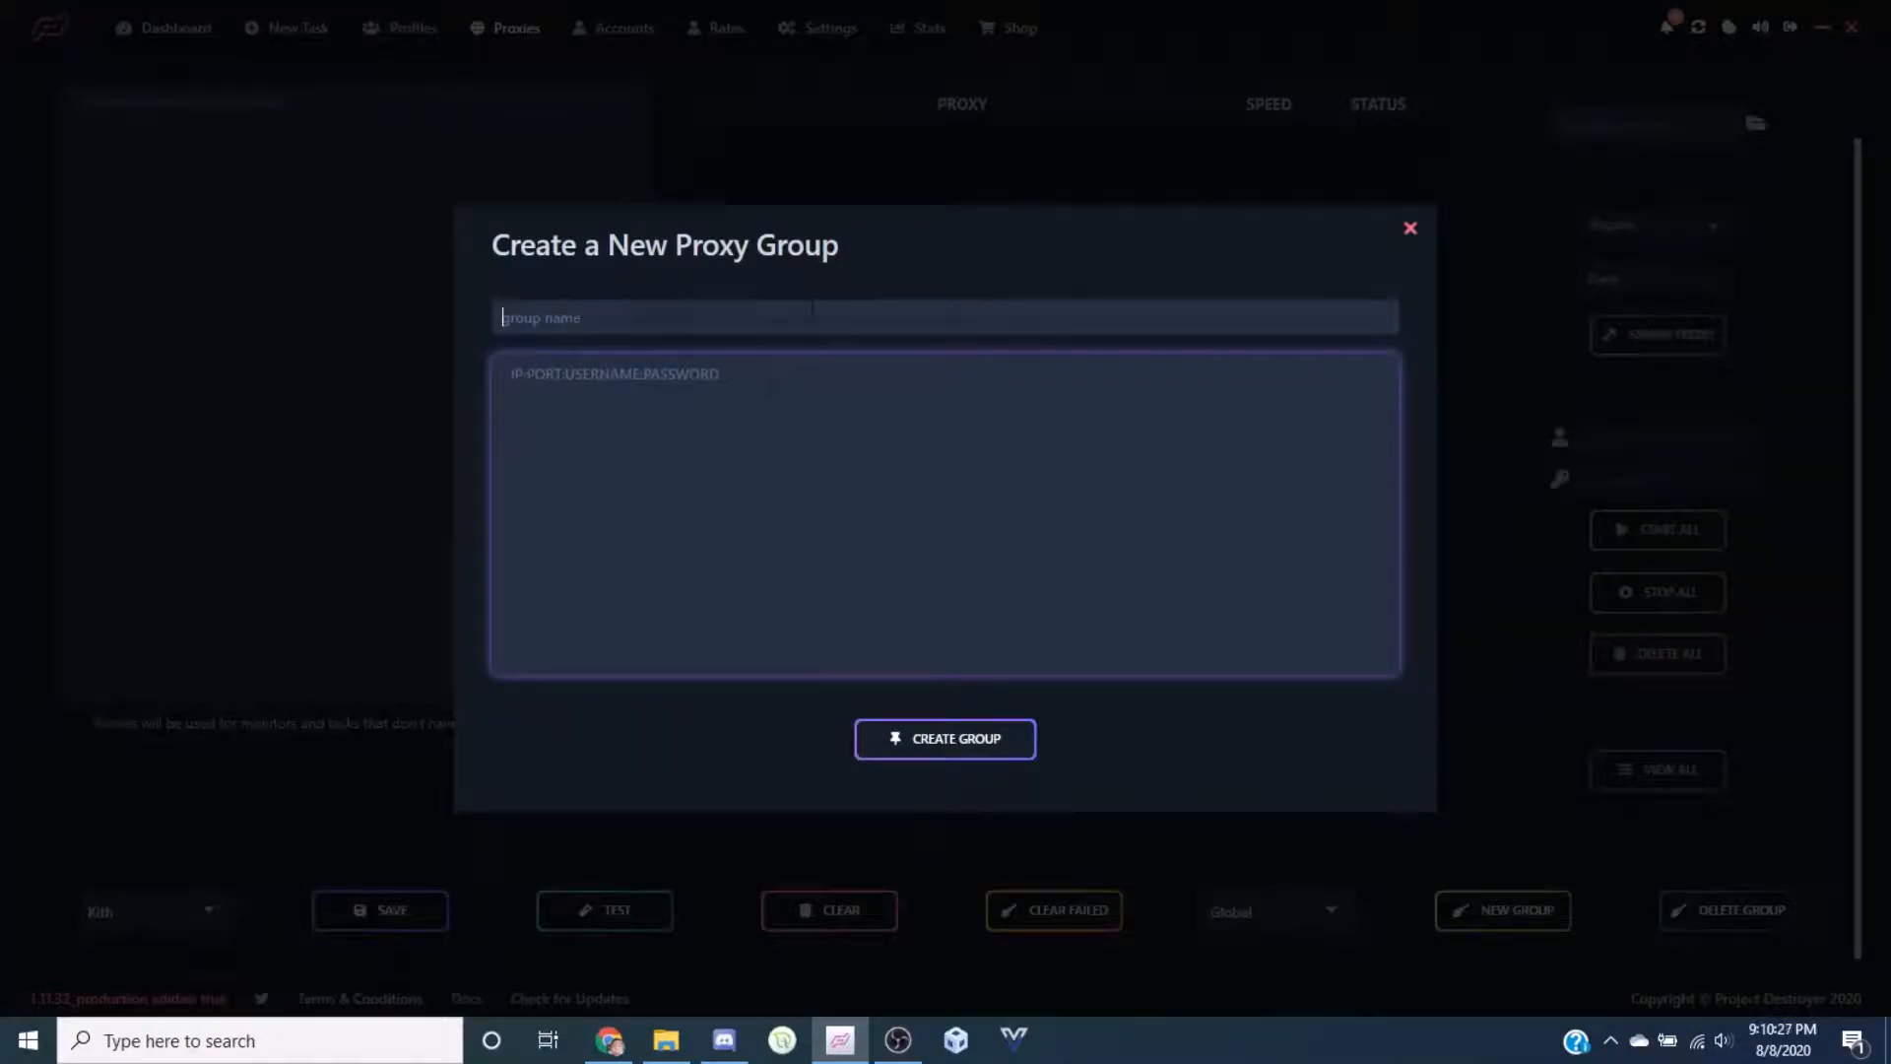
text(test)
key(Tab)
text(1:)
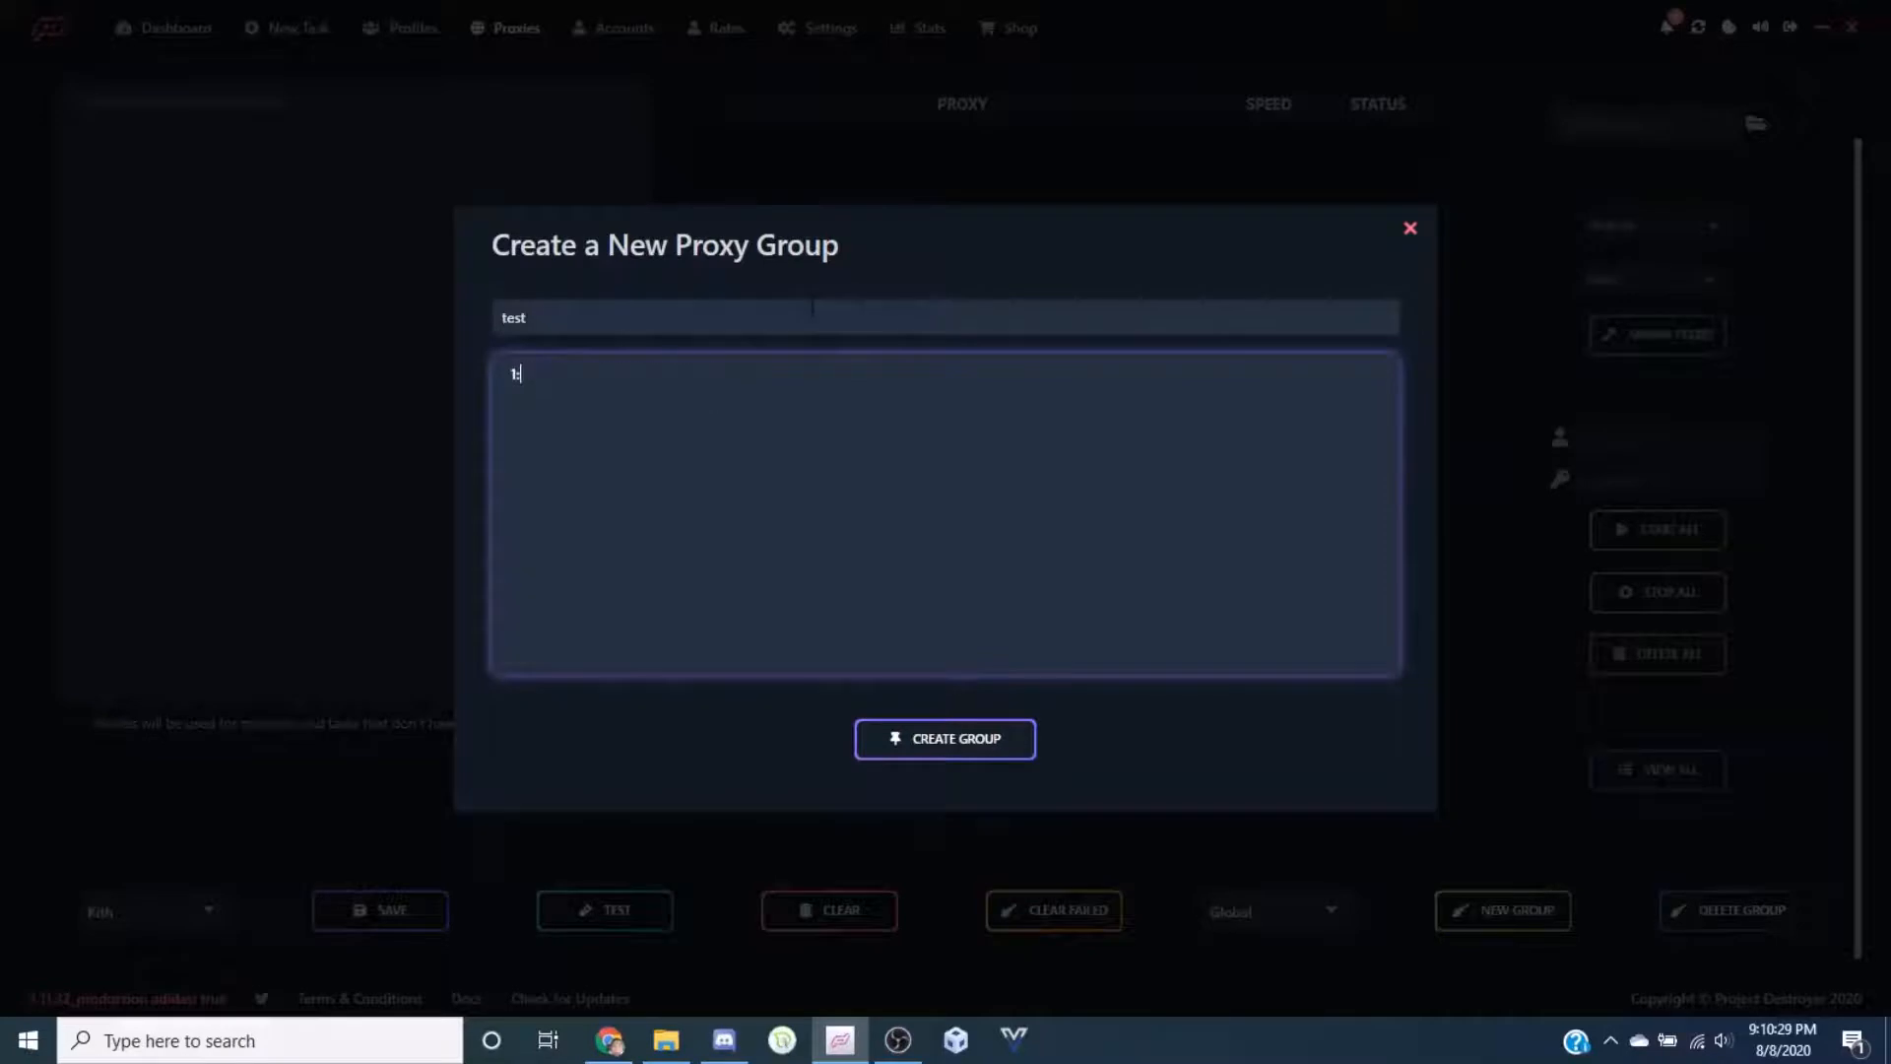
text(1:1:1:)
key(Return)
click(1003, 745)
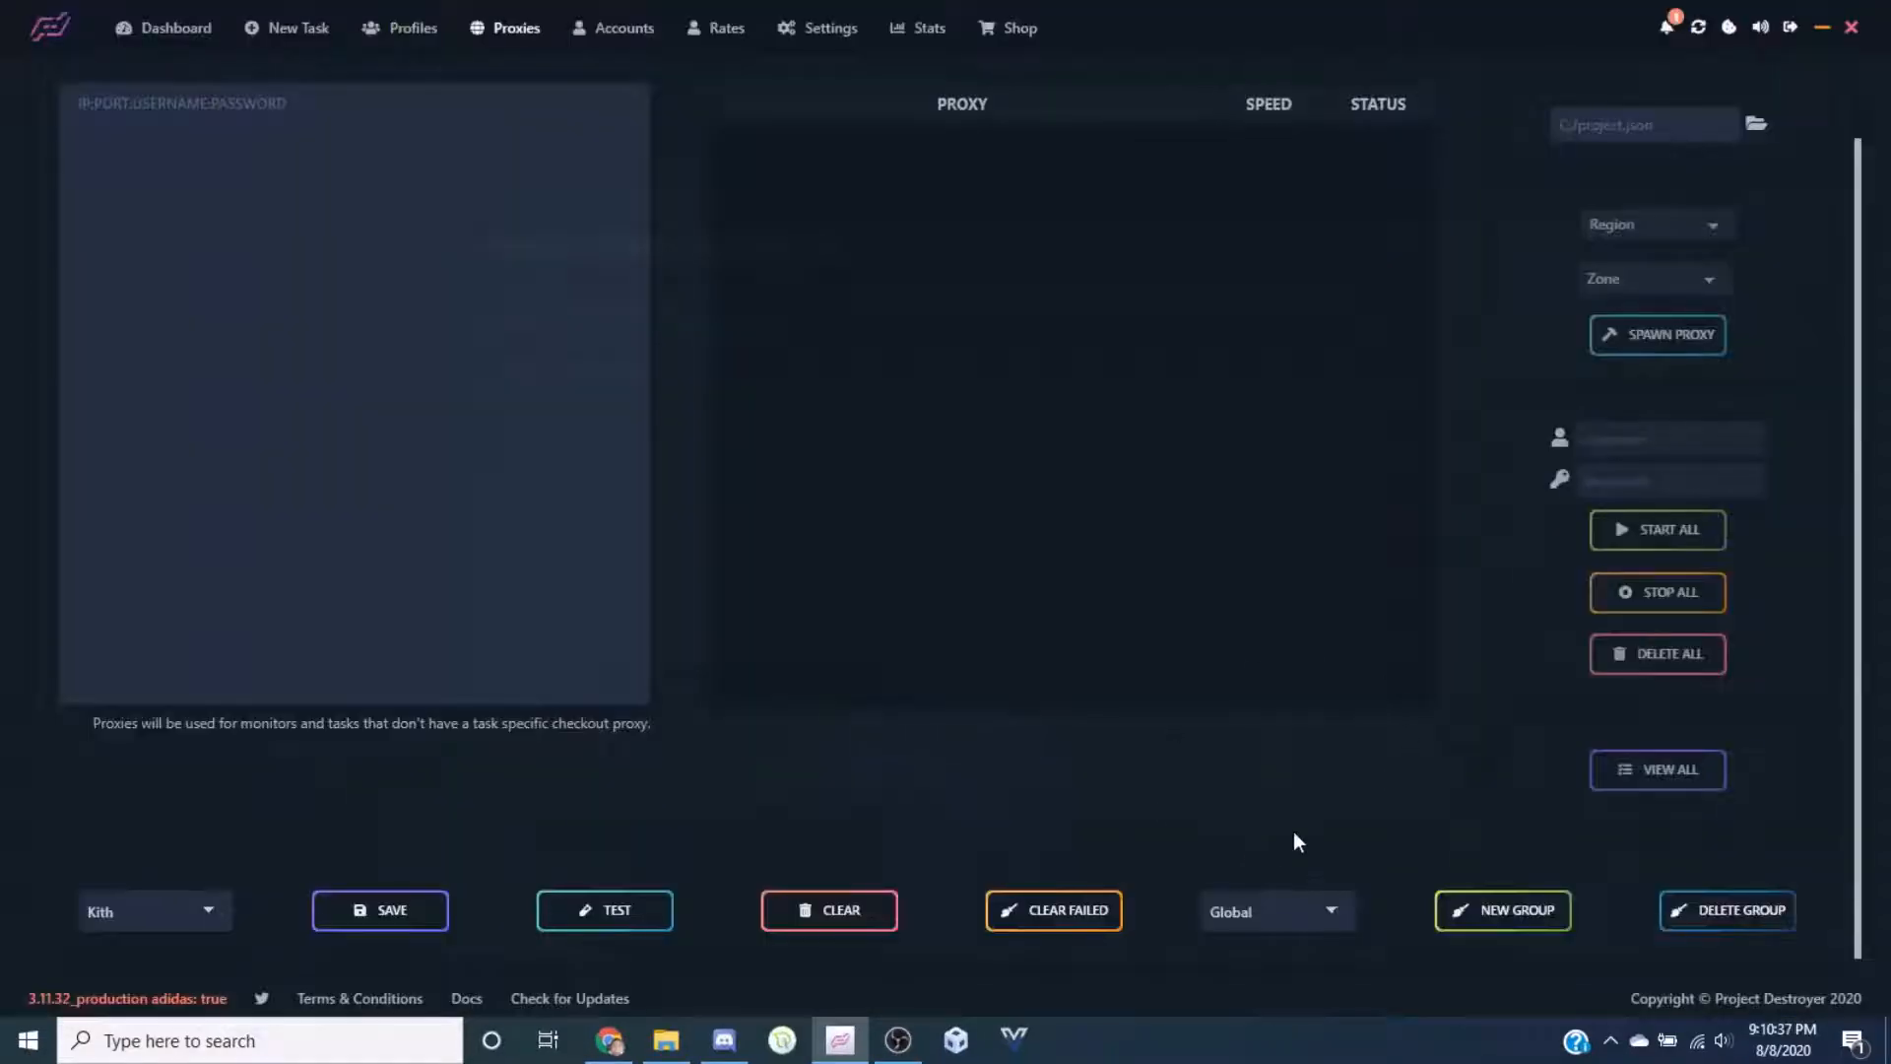
Switch to the Test proxy group, keeping Kith as the selected site
click(1231, 914)
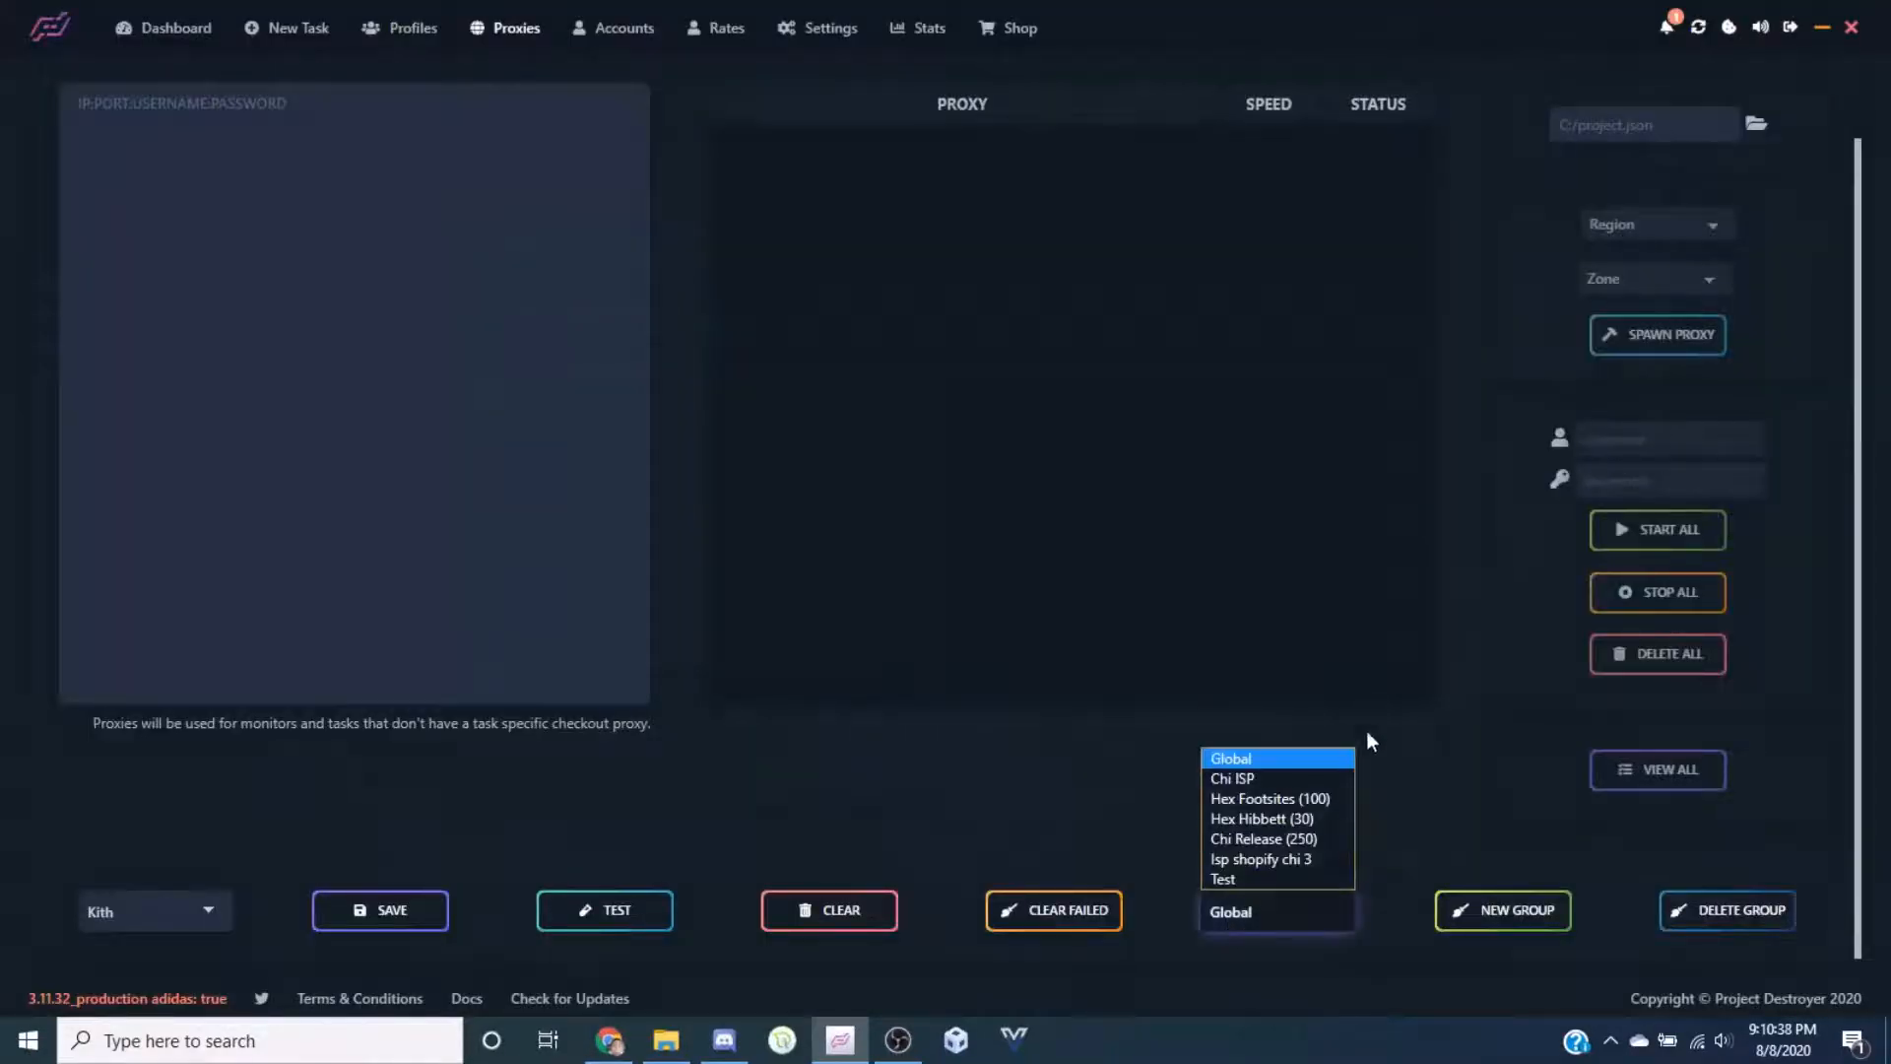
click(1238, 878)
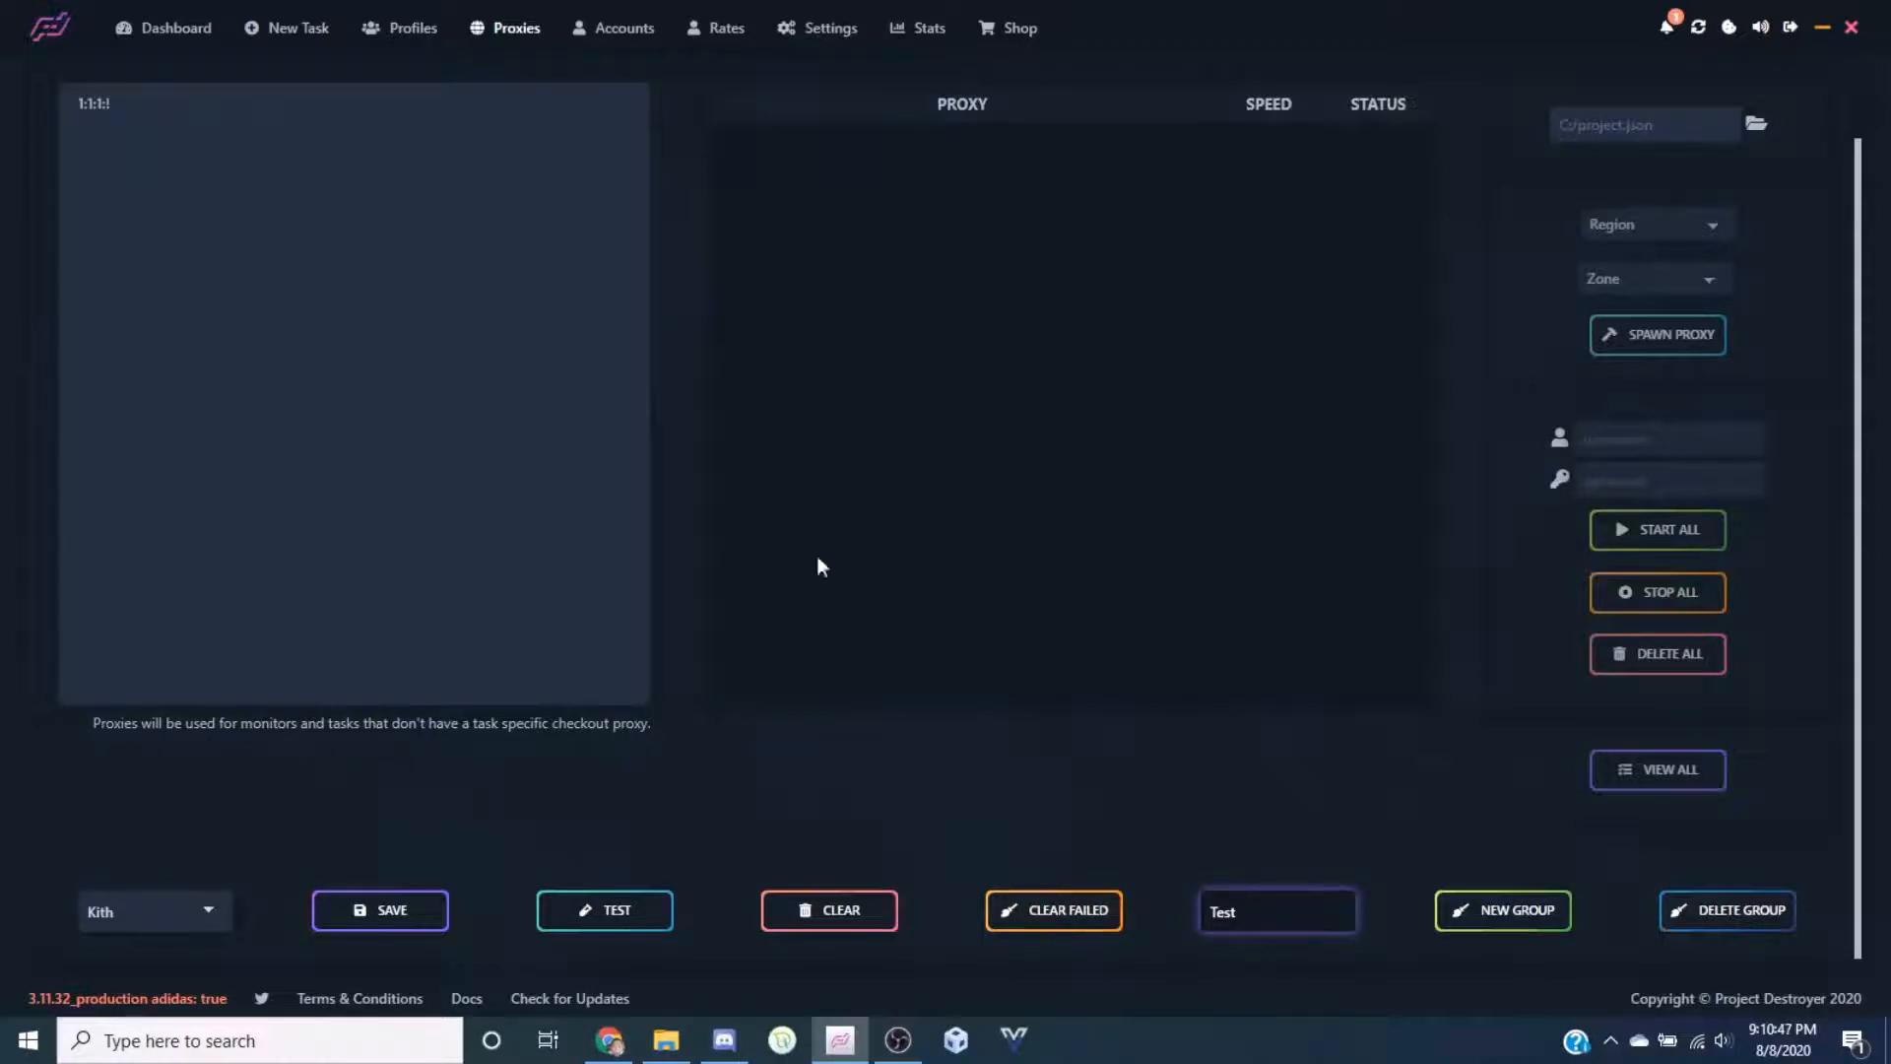
click(152, 916)
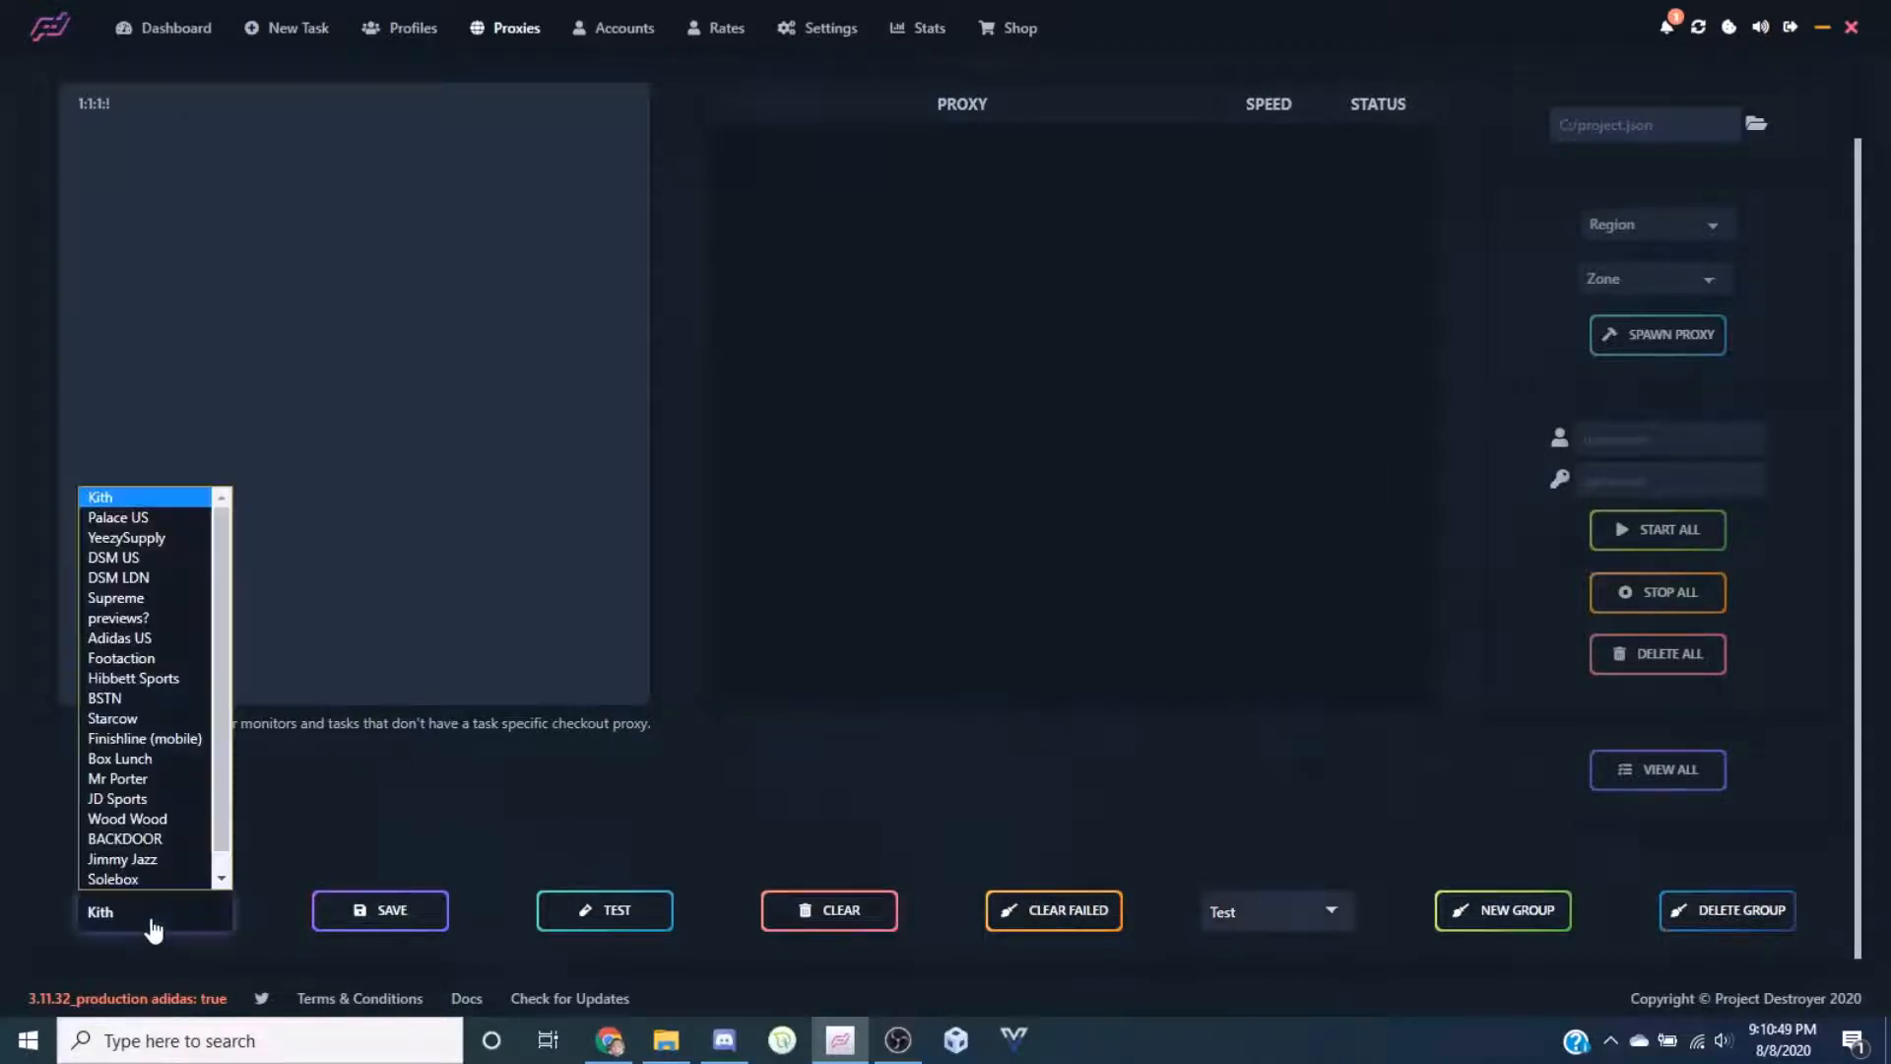
click(152, 917)
click(908, 787)
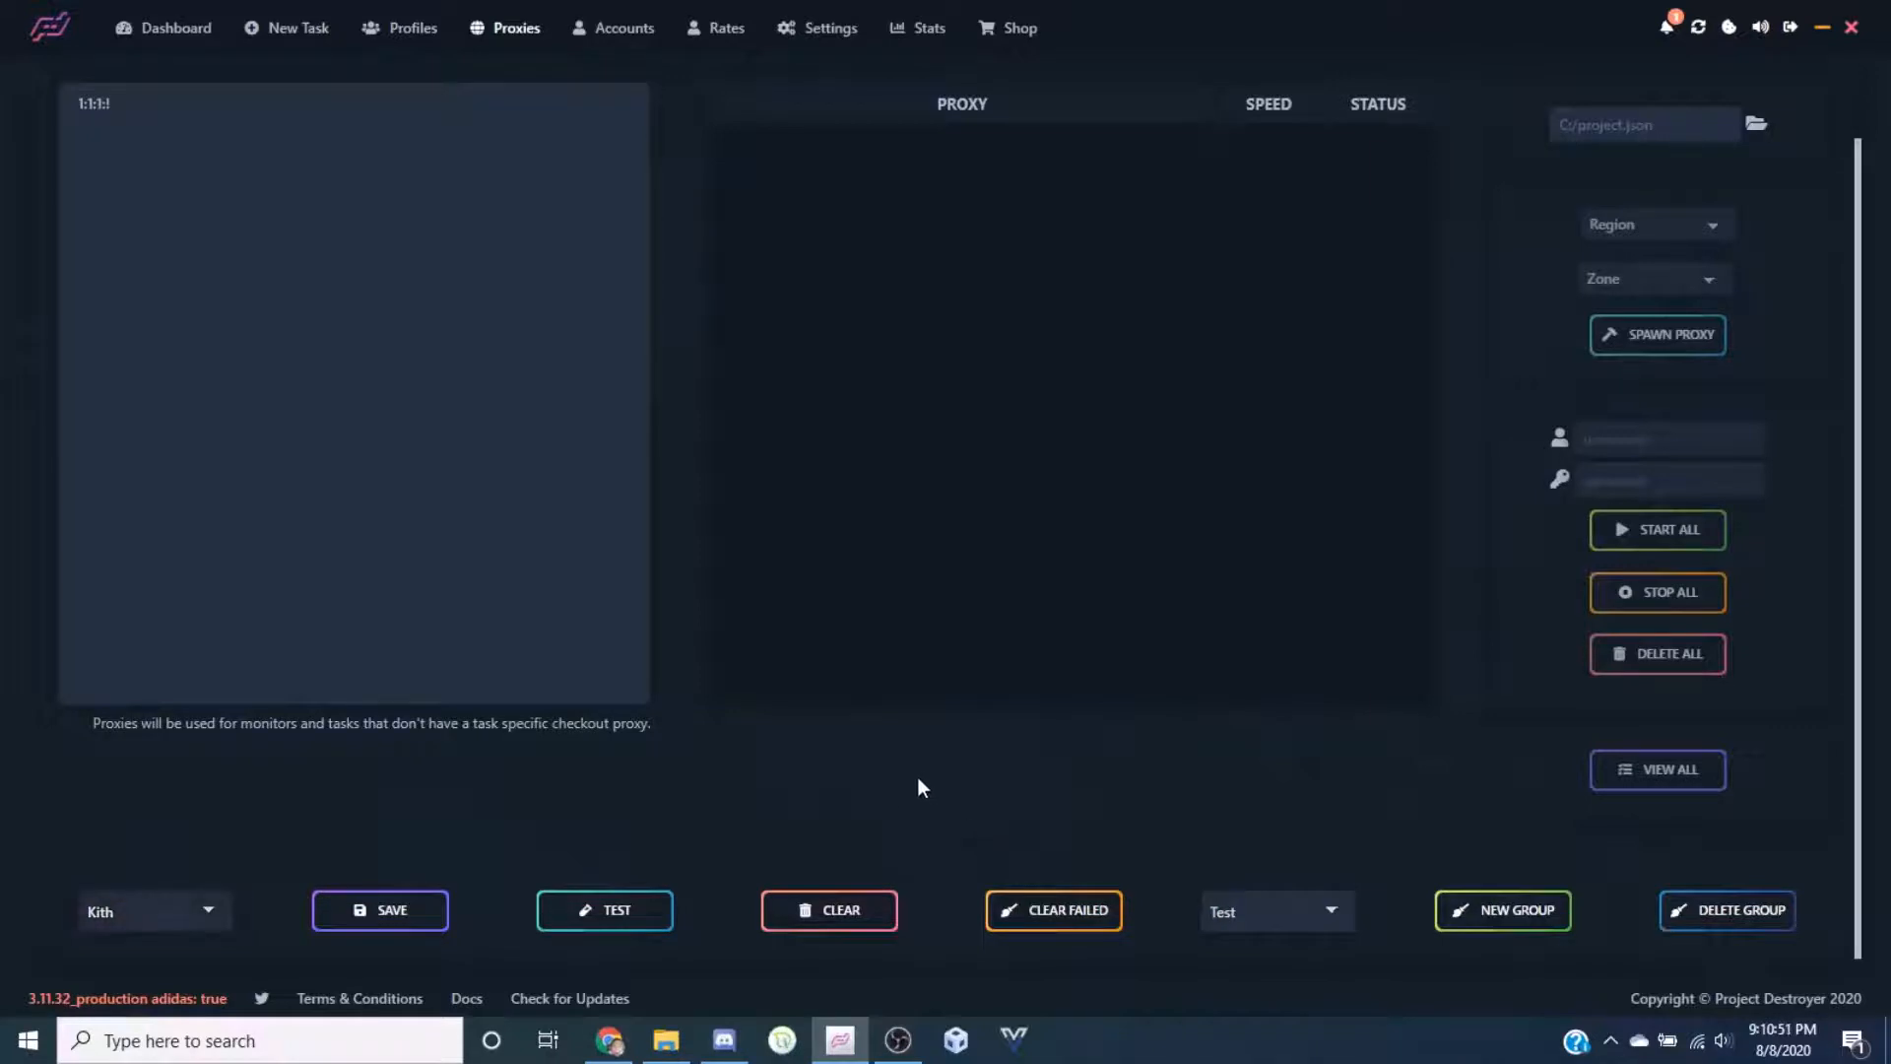
click(172, 908)
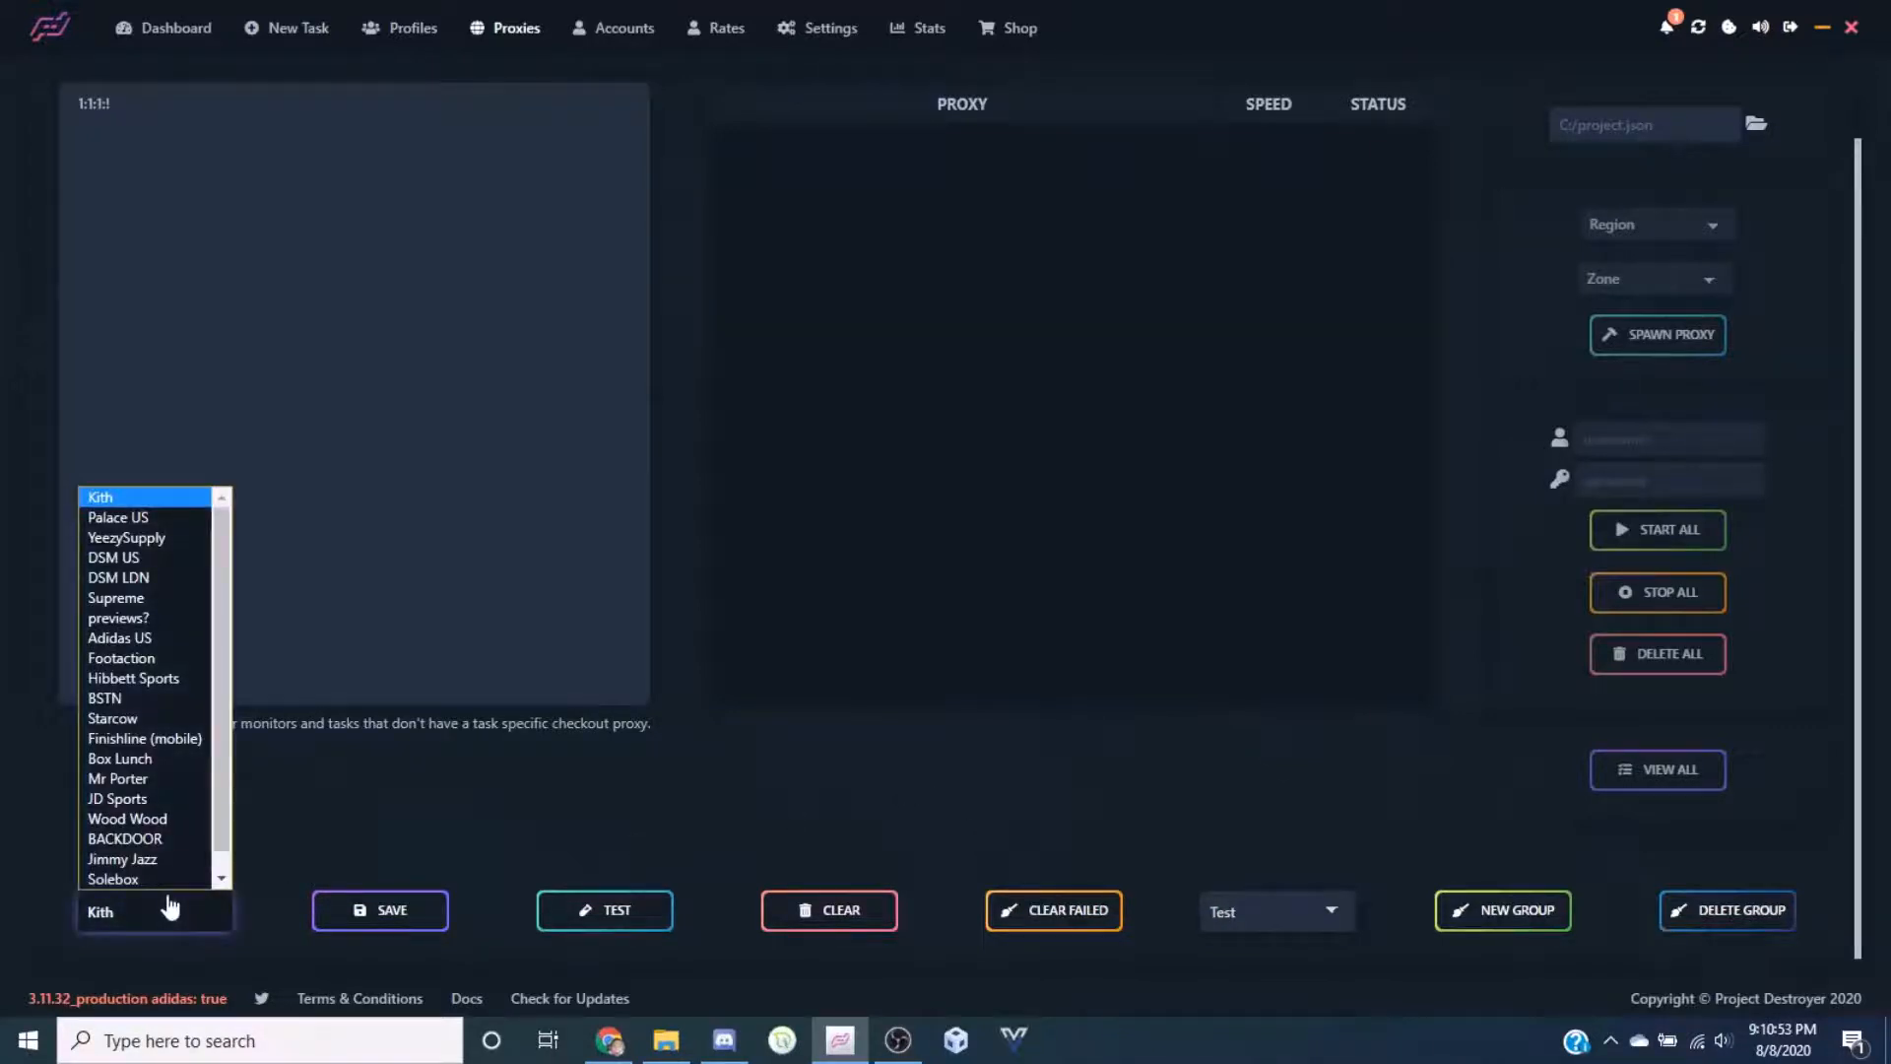
click(151, 911)
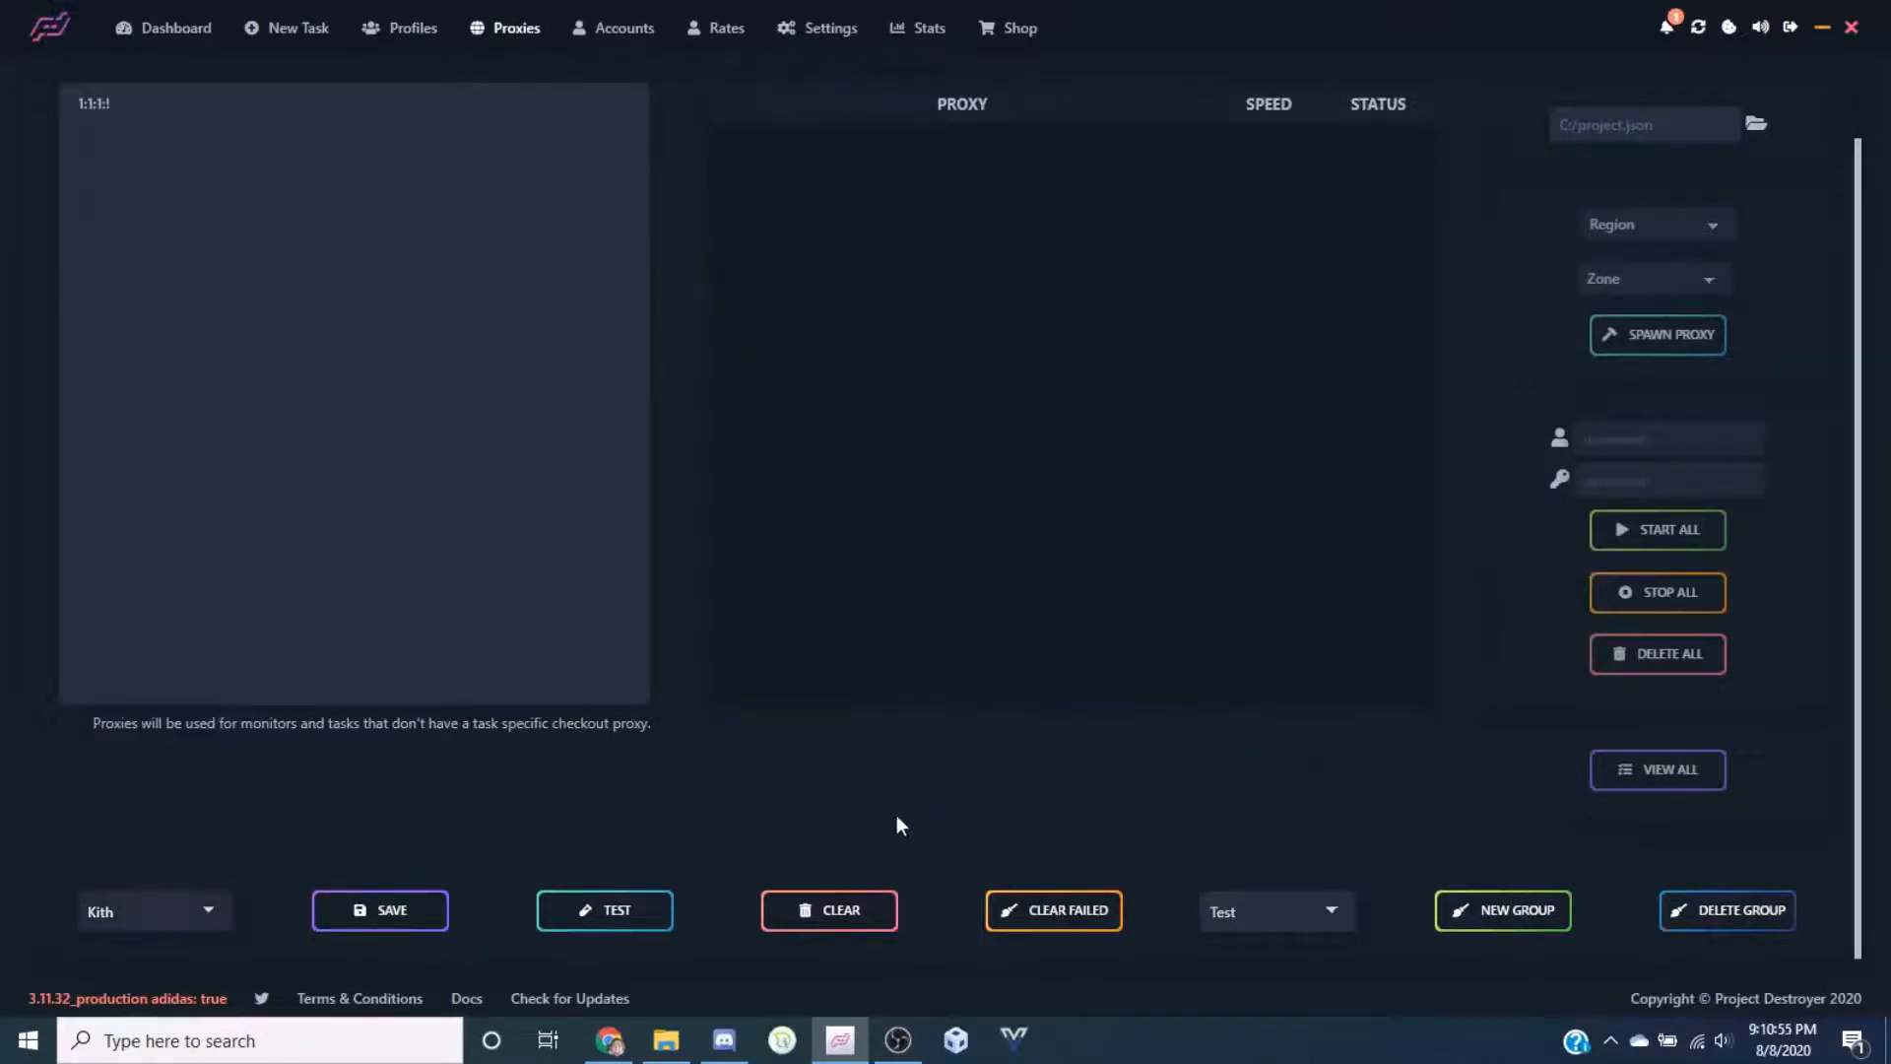
click(157, 911)
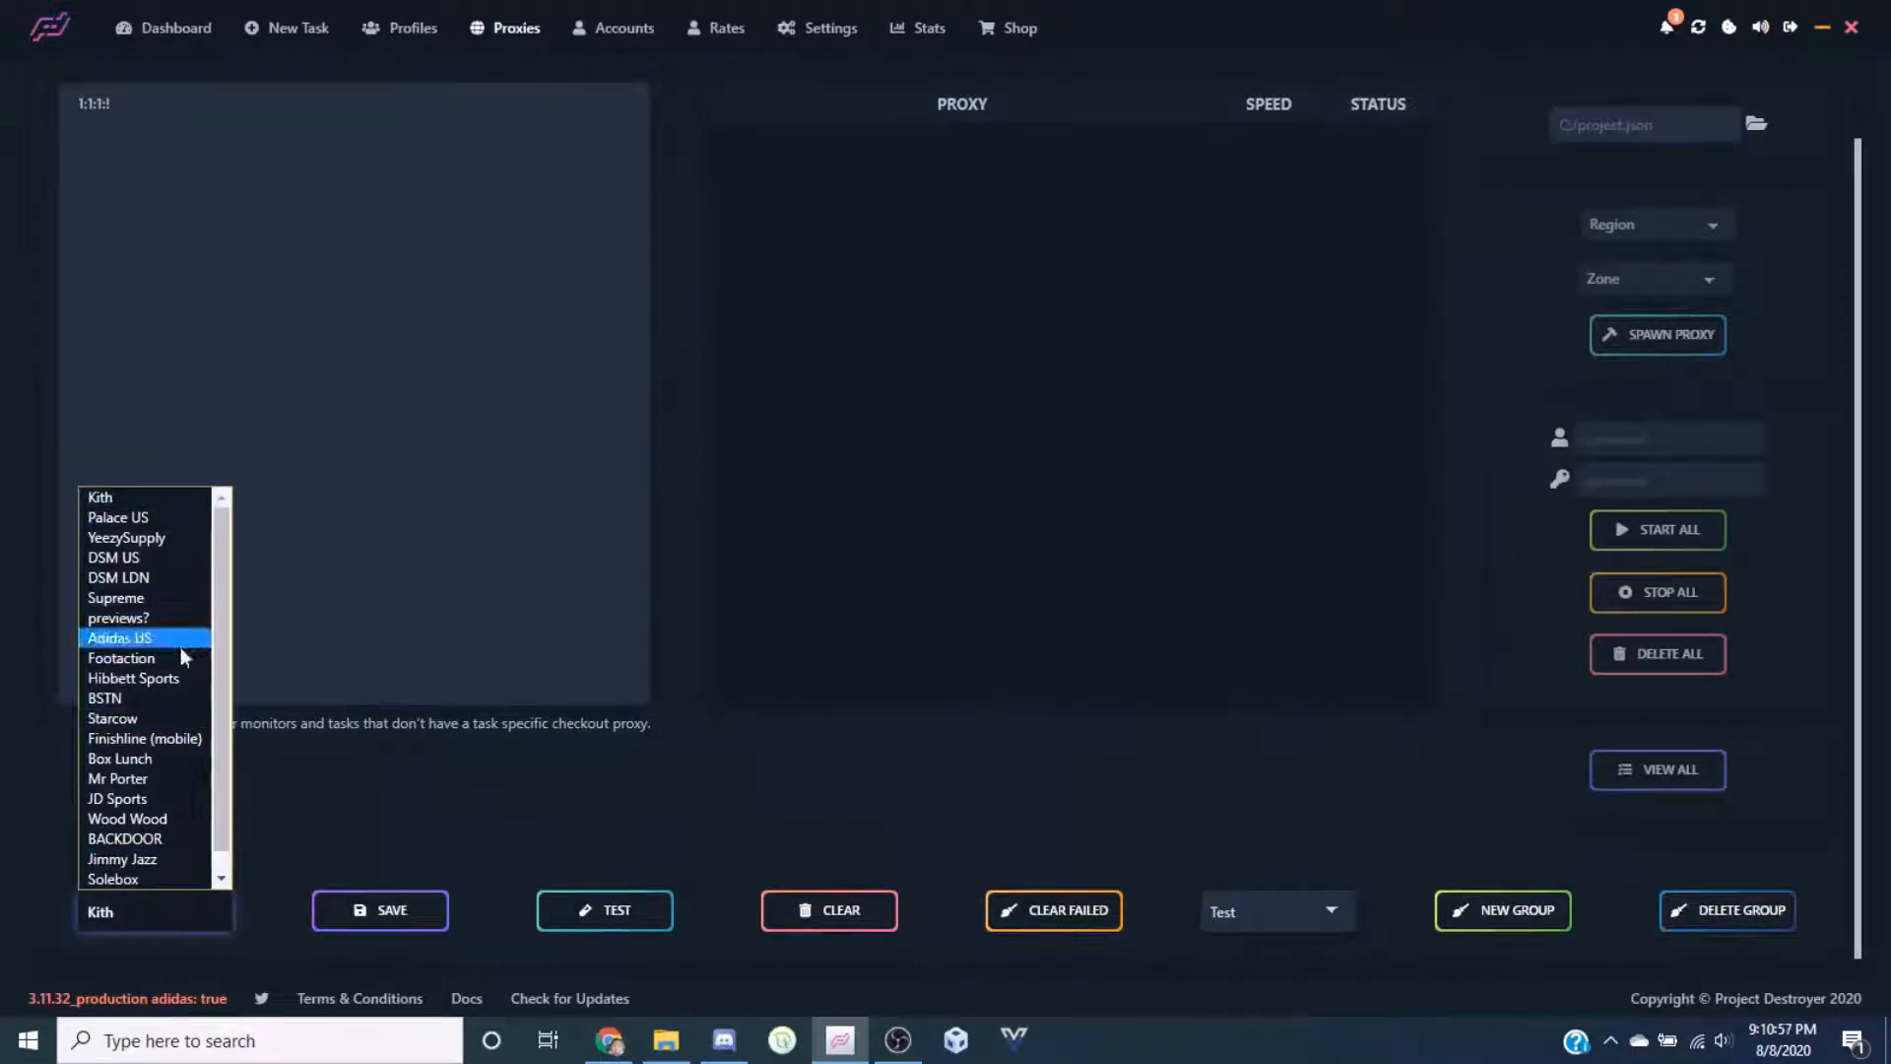
click(134, 494)
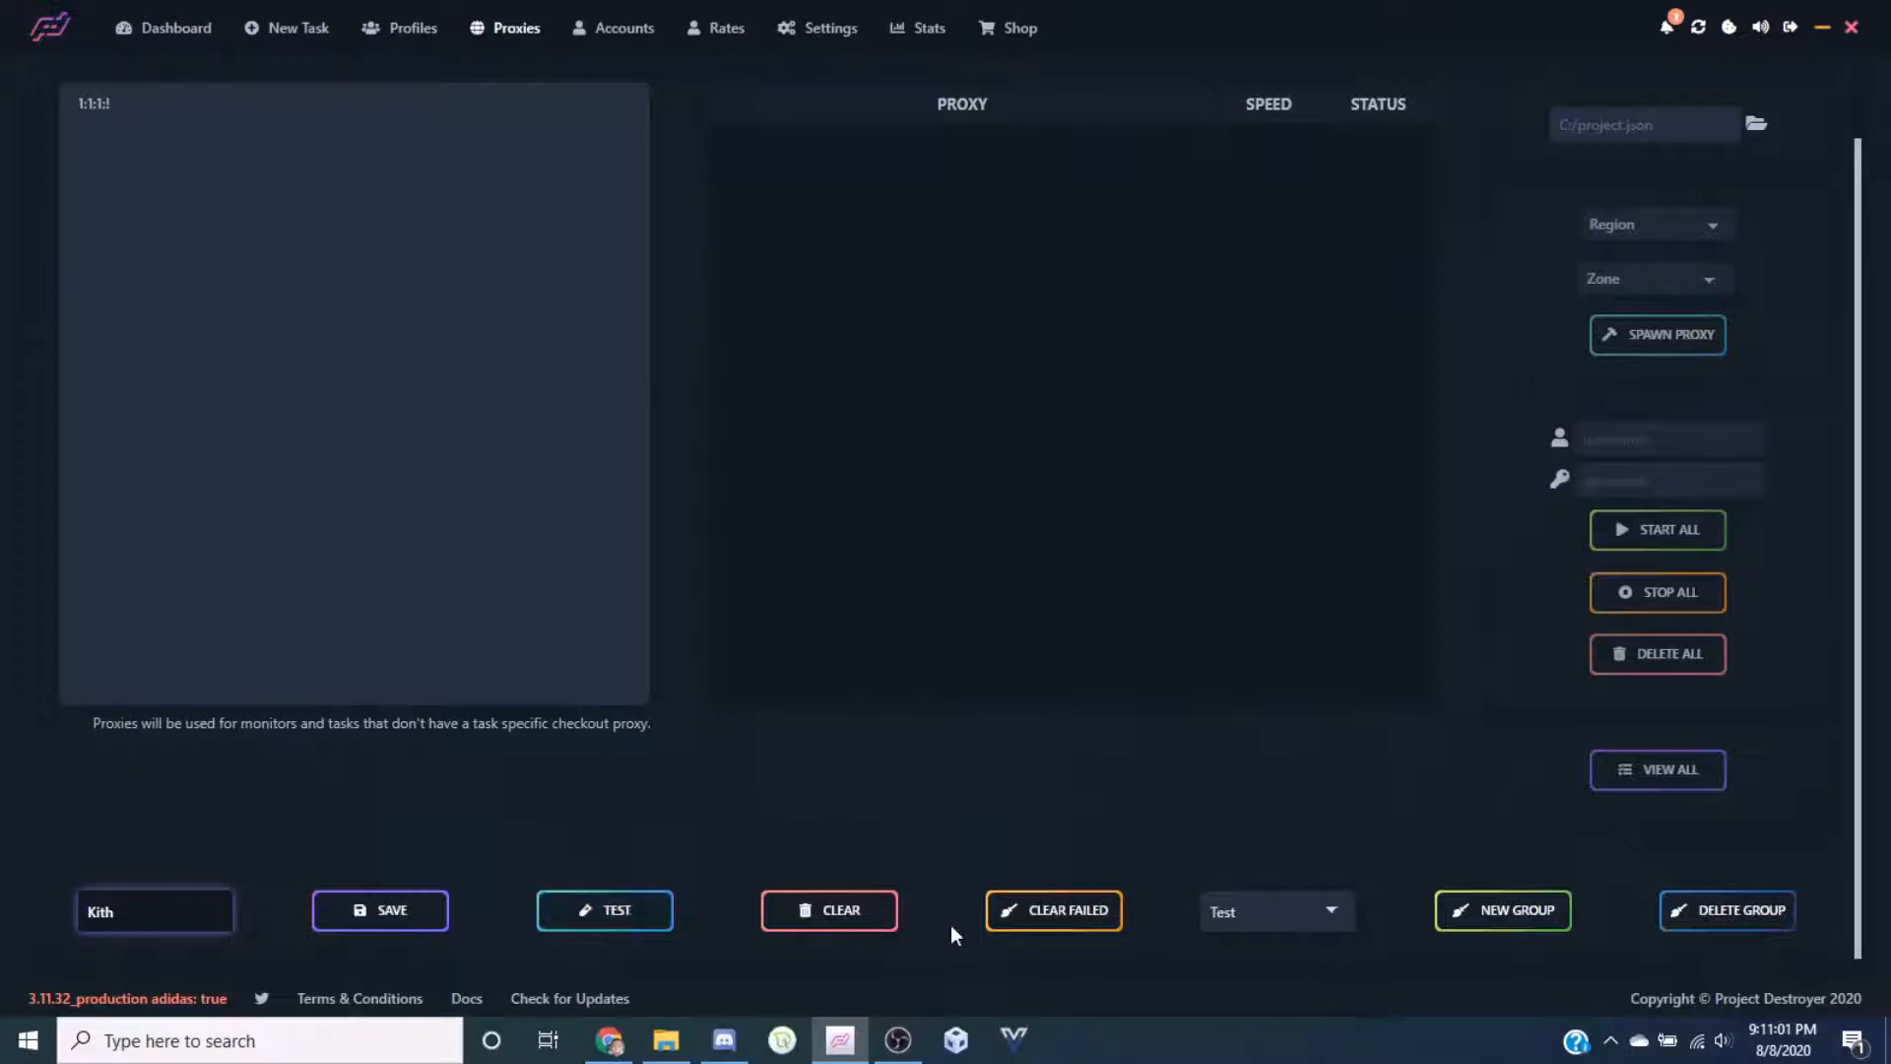
Run the proxy test (it times out), clear the proxies, and delete the Test group
click(593, 921)
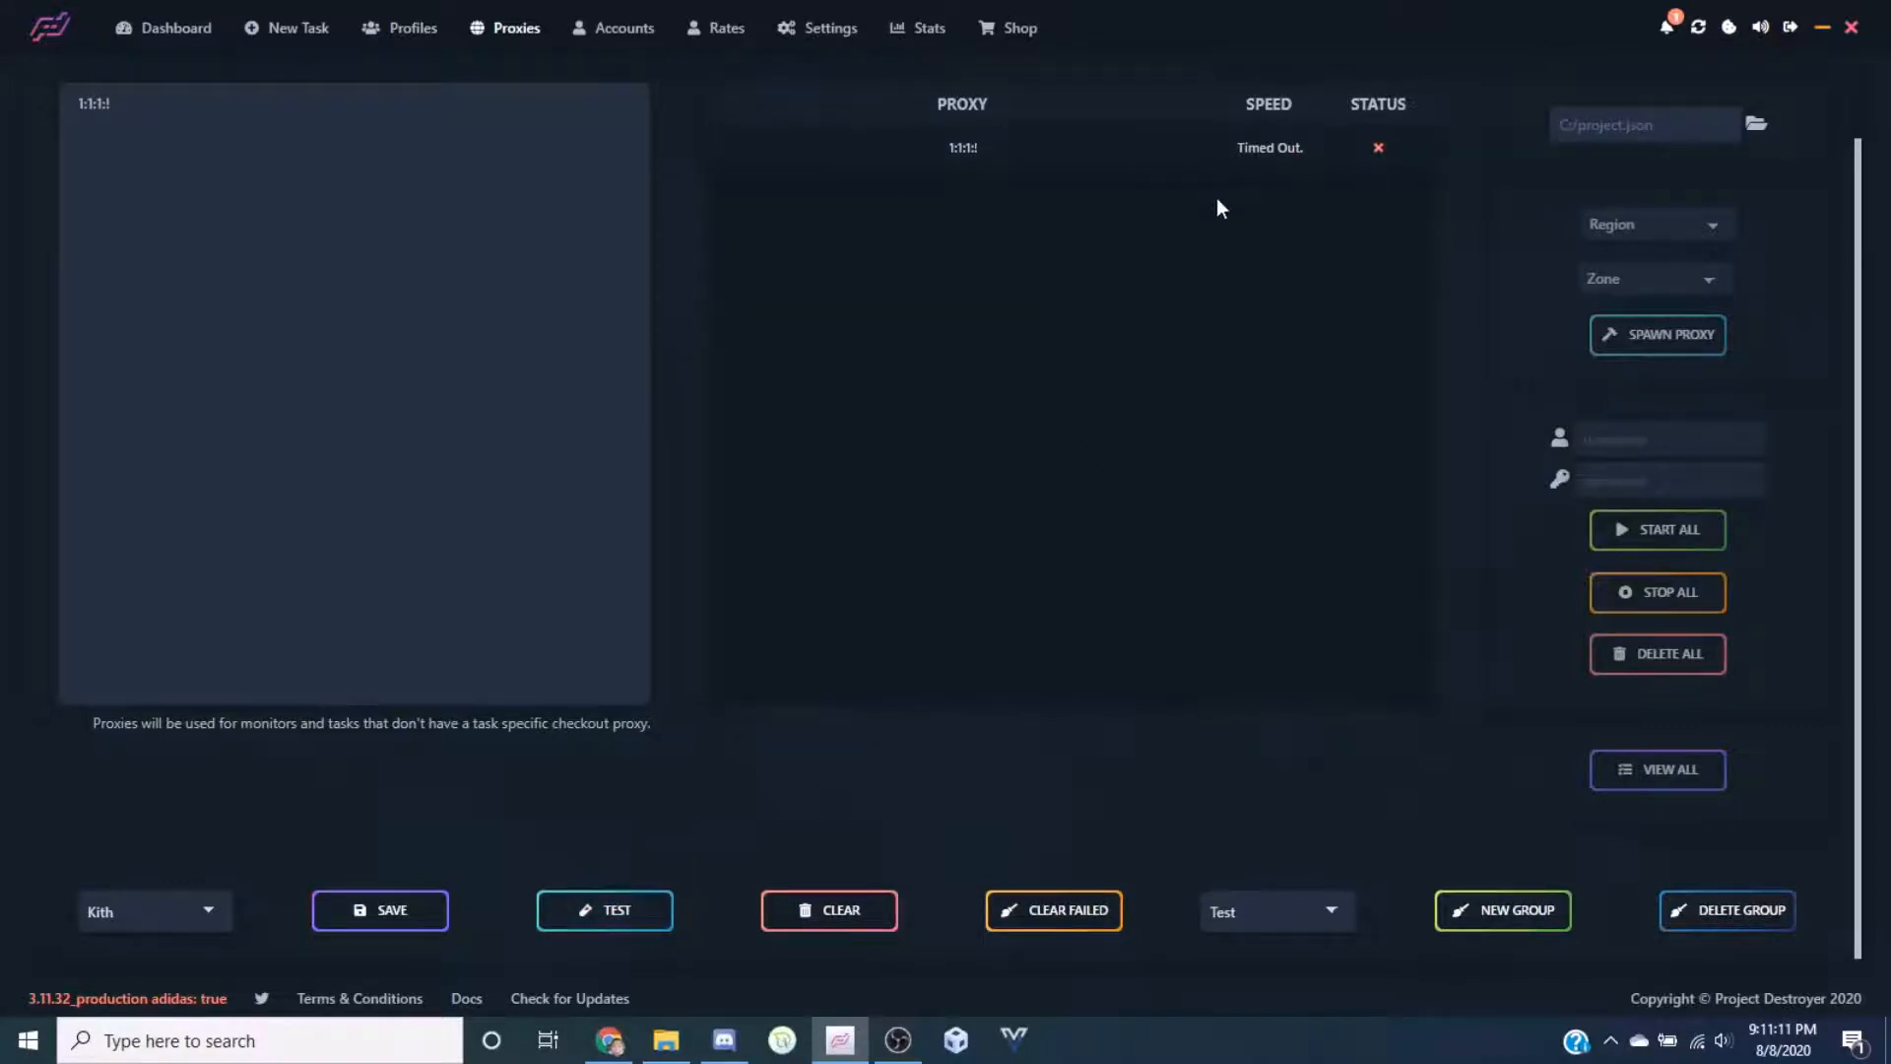
click(800, 907)
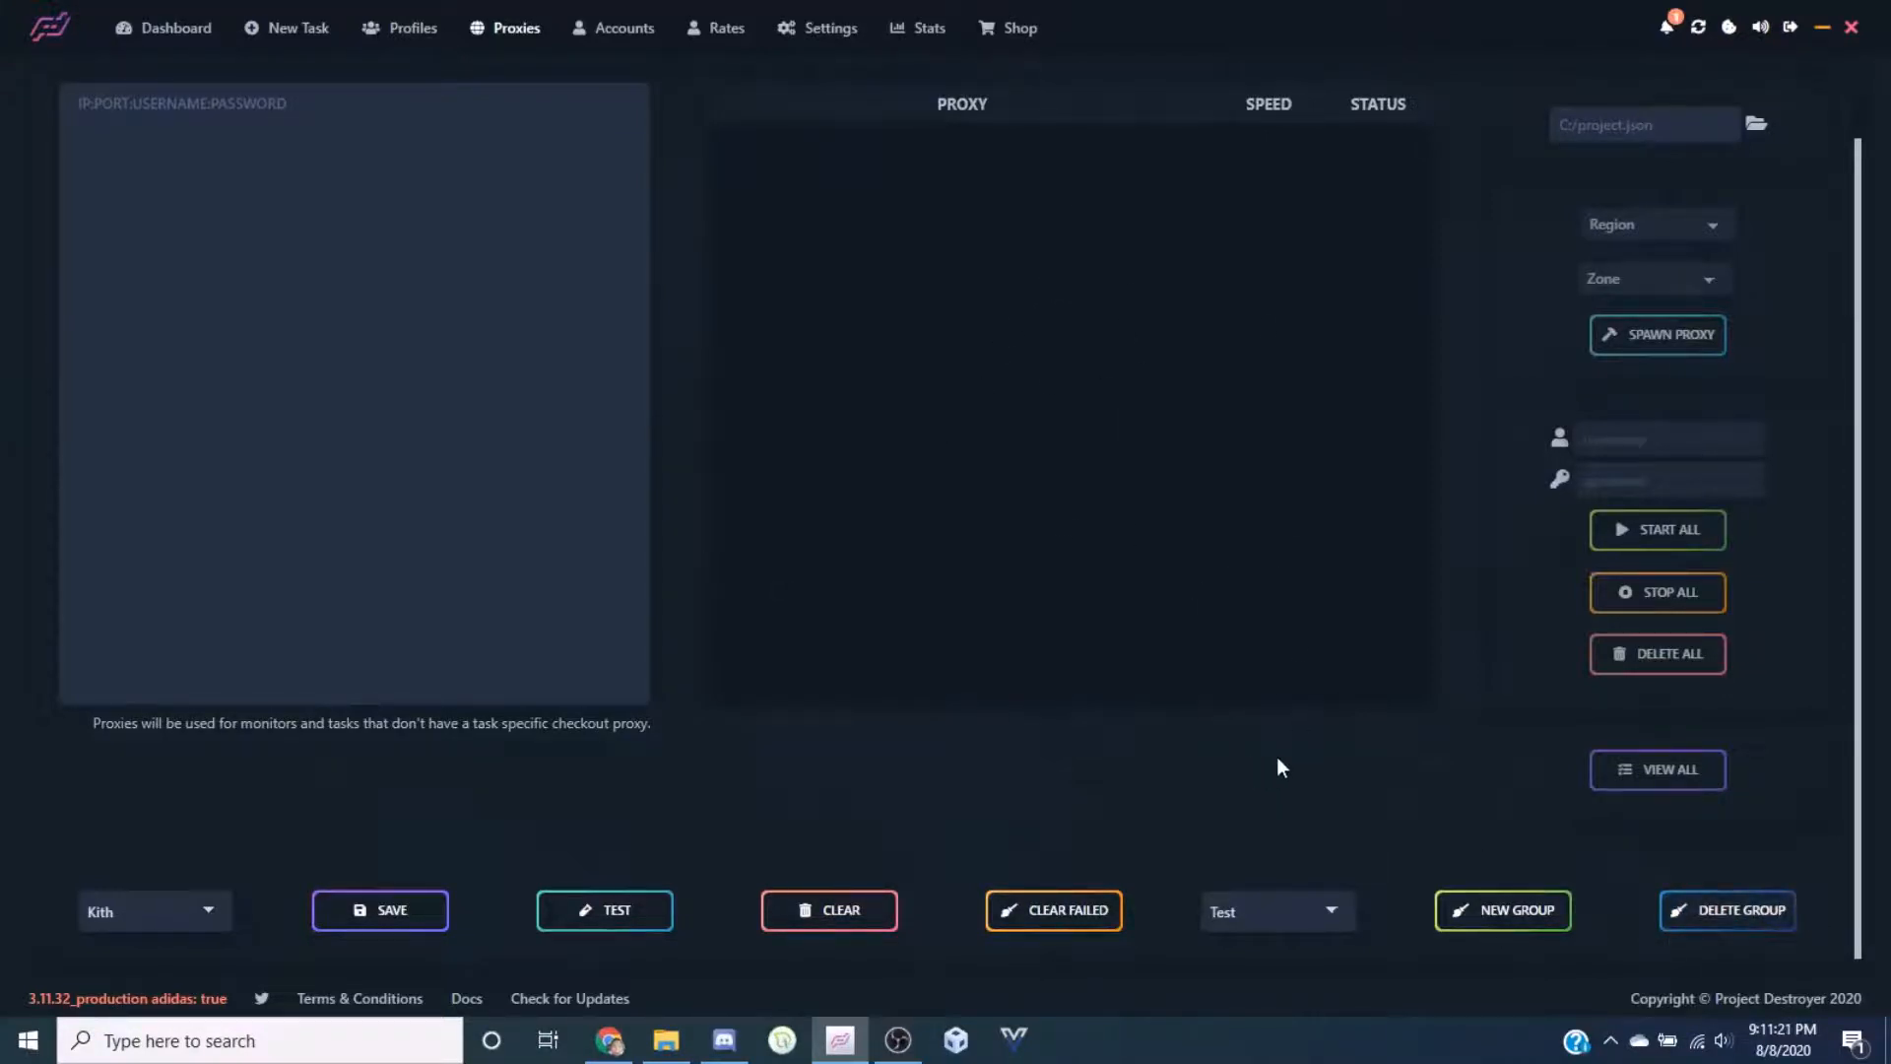
click(1674, 912)
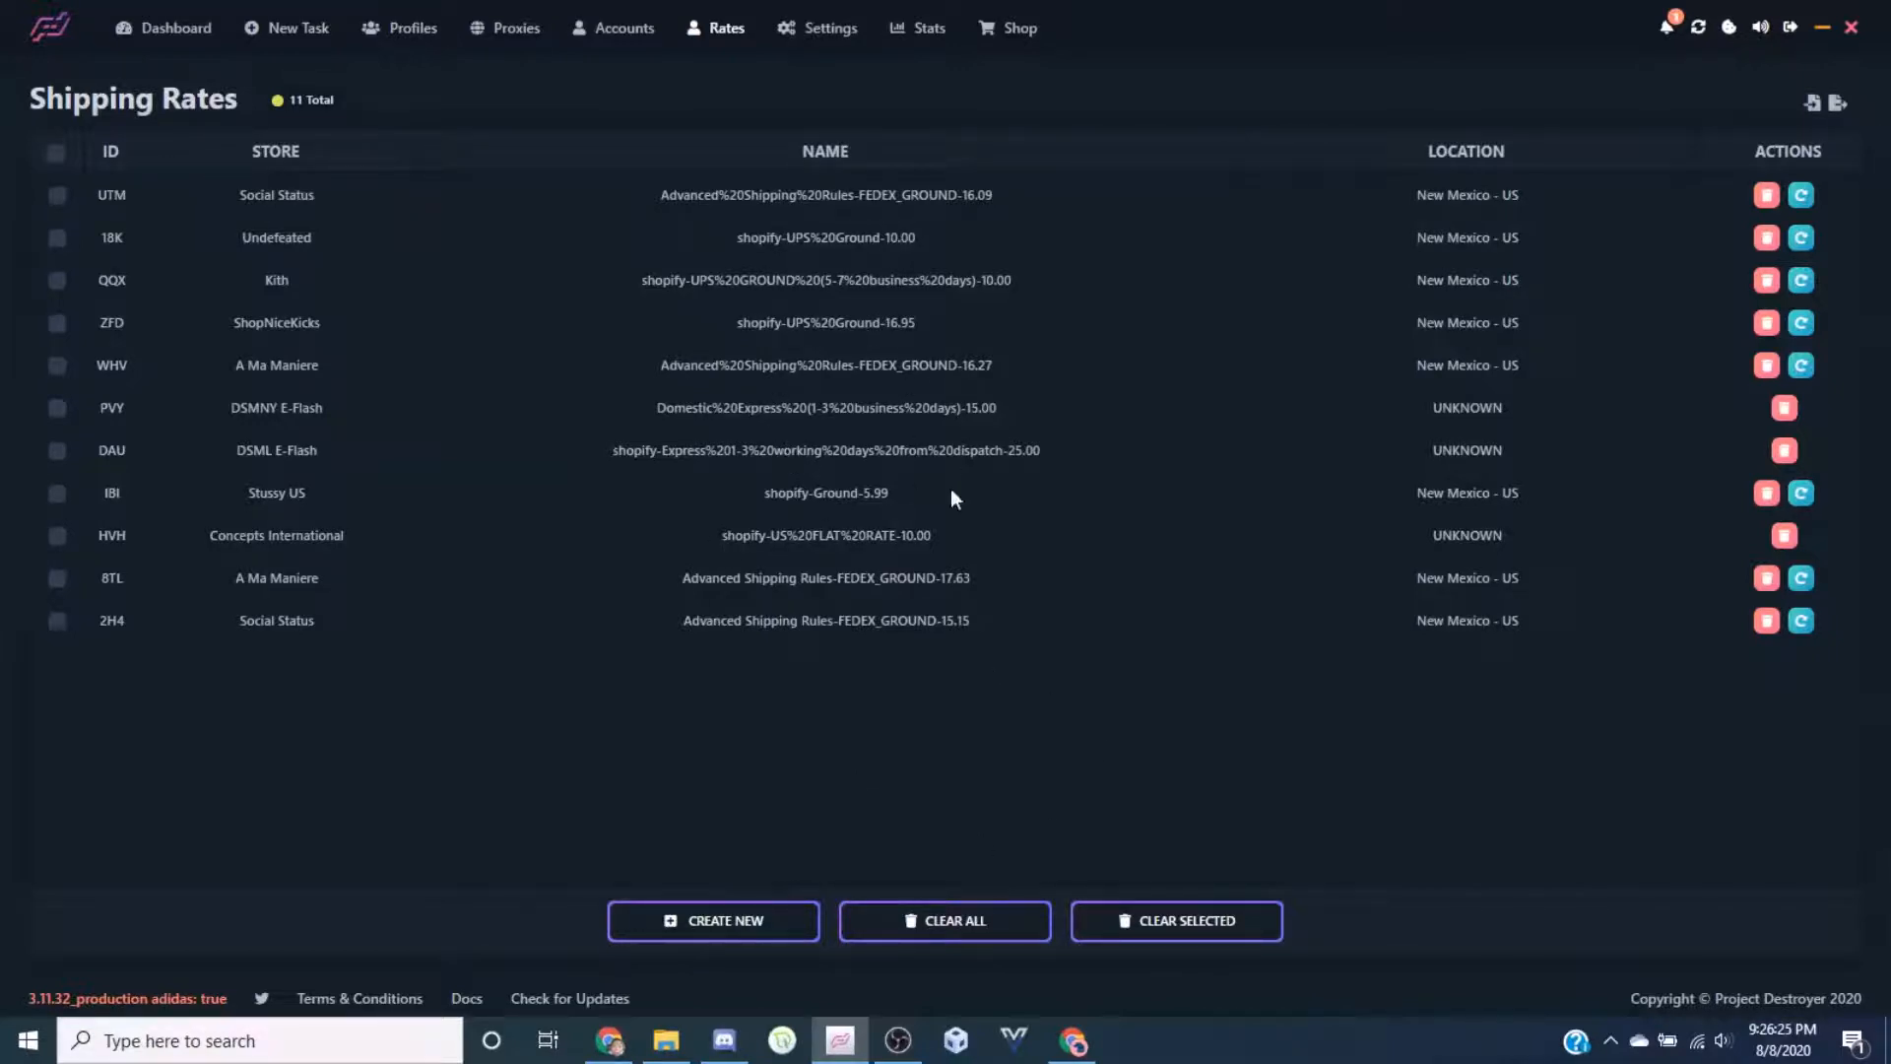
Start a new shipping rate with Kith as its store, then bring up the Kith product page in Chrome
click(784, 922)
click(638, 488)
click(638, 489)
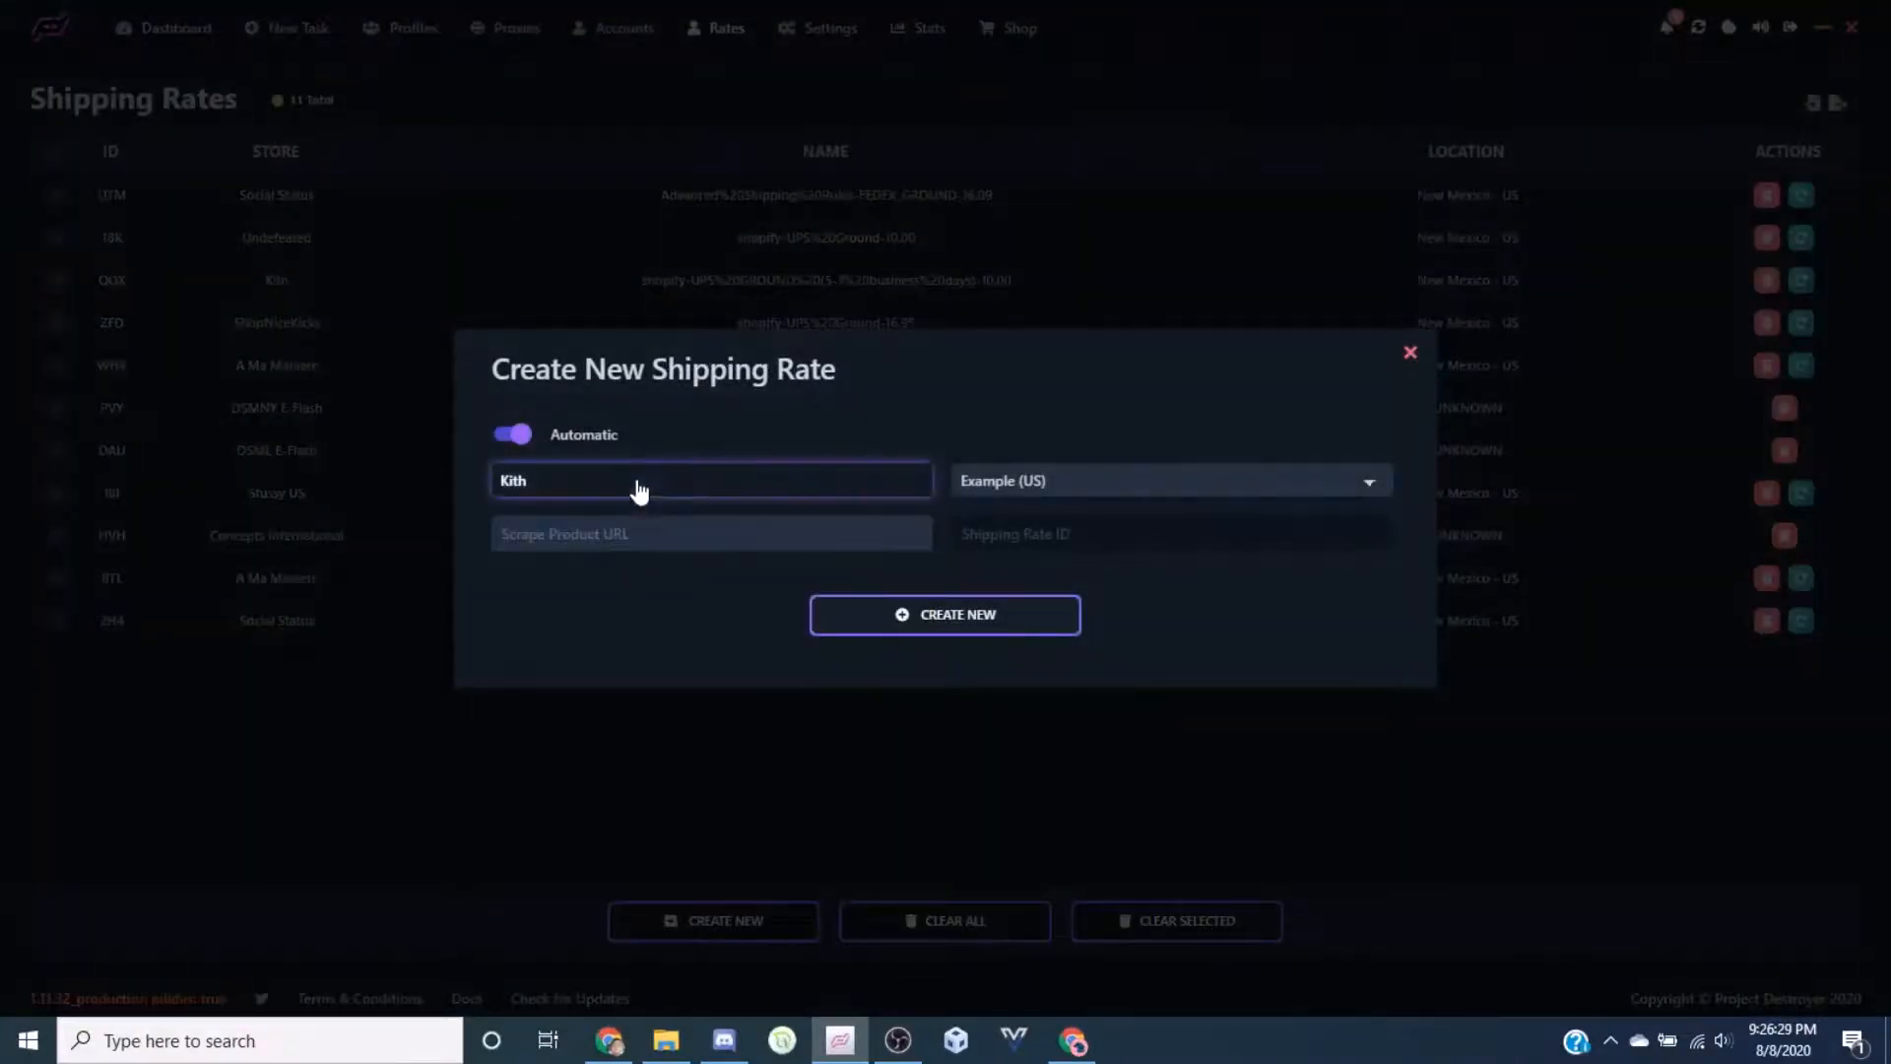
click(963, 563)
click(718, 535)
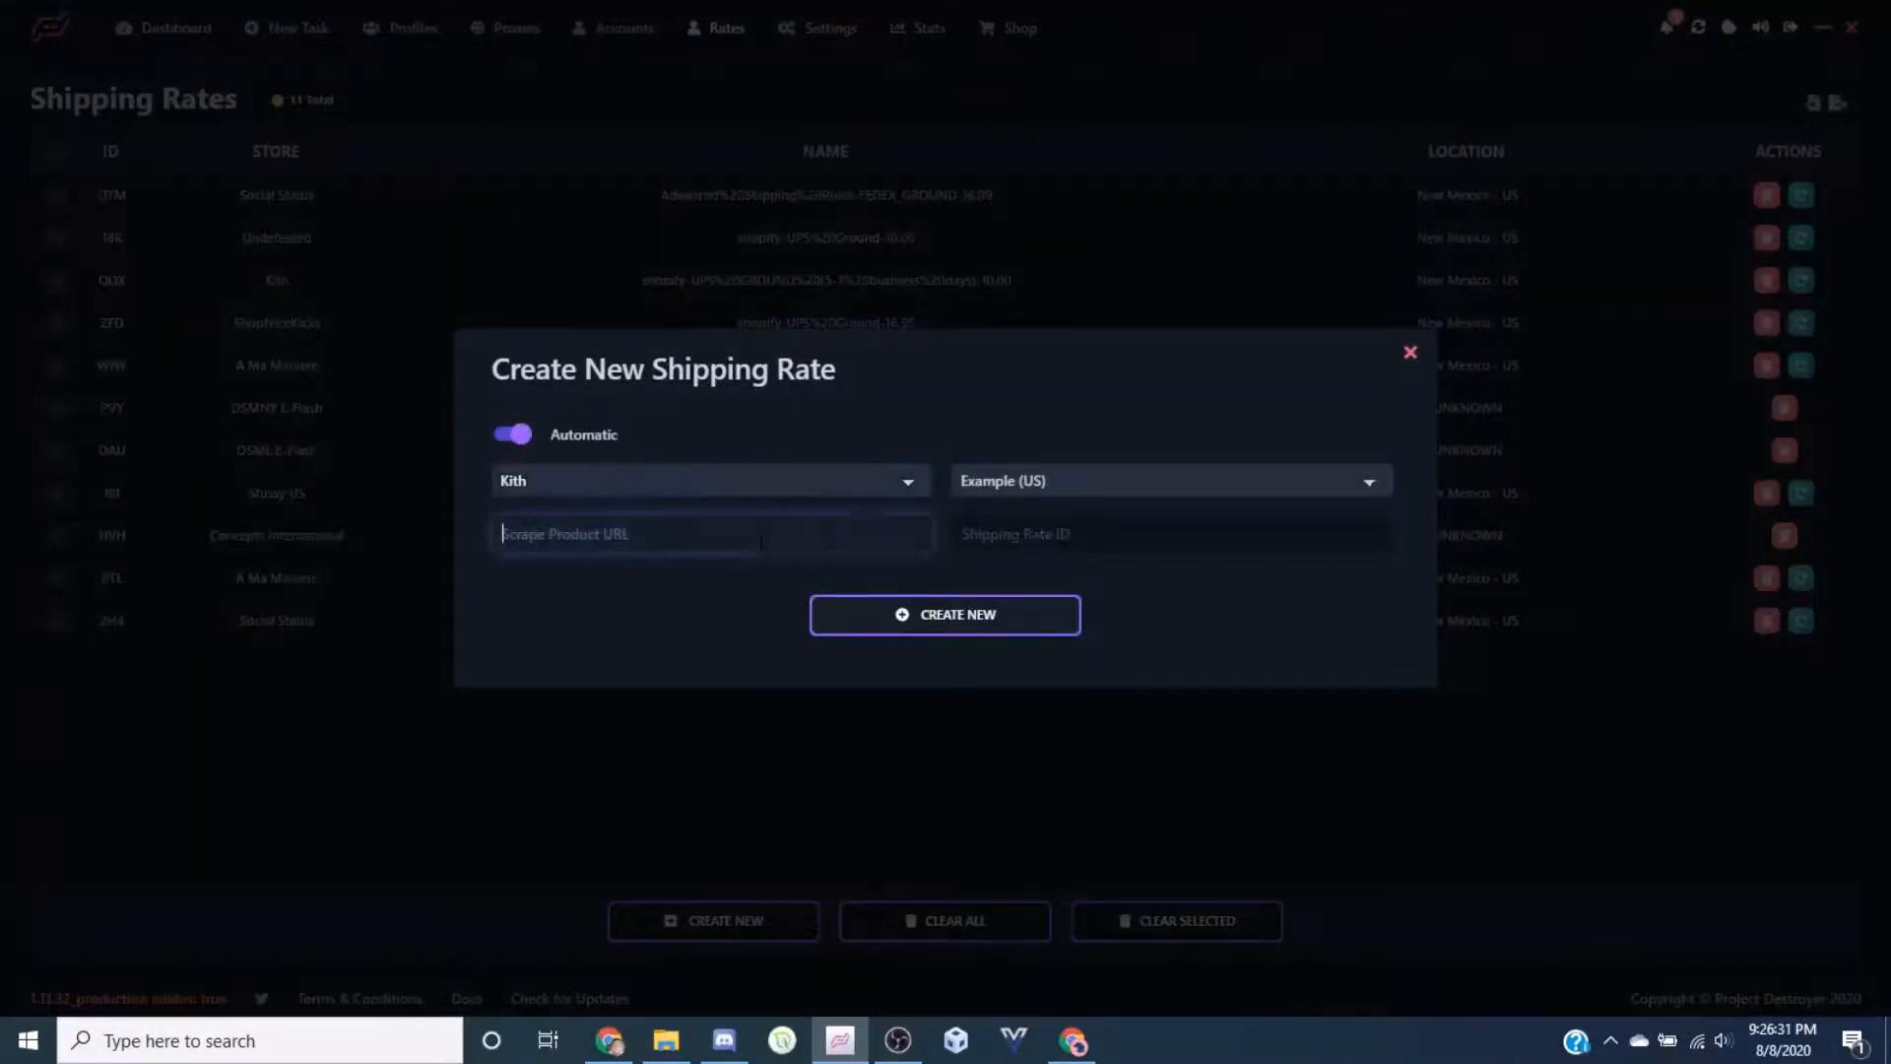
click(1073, 1040)
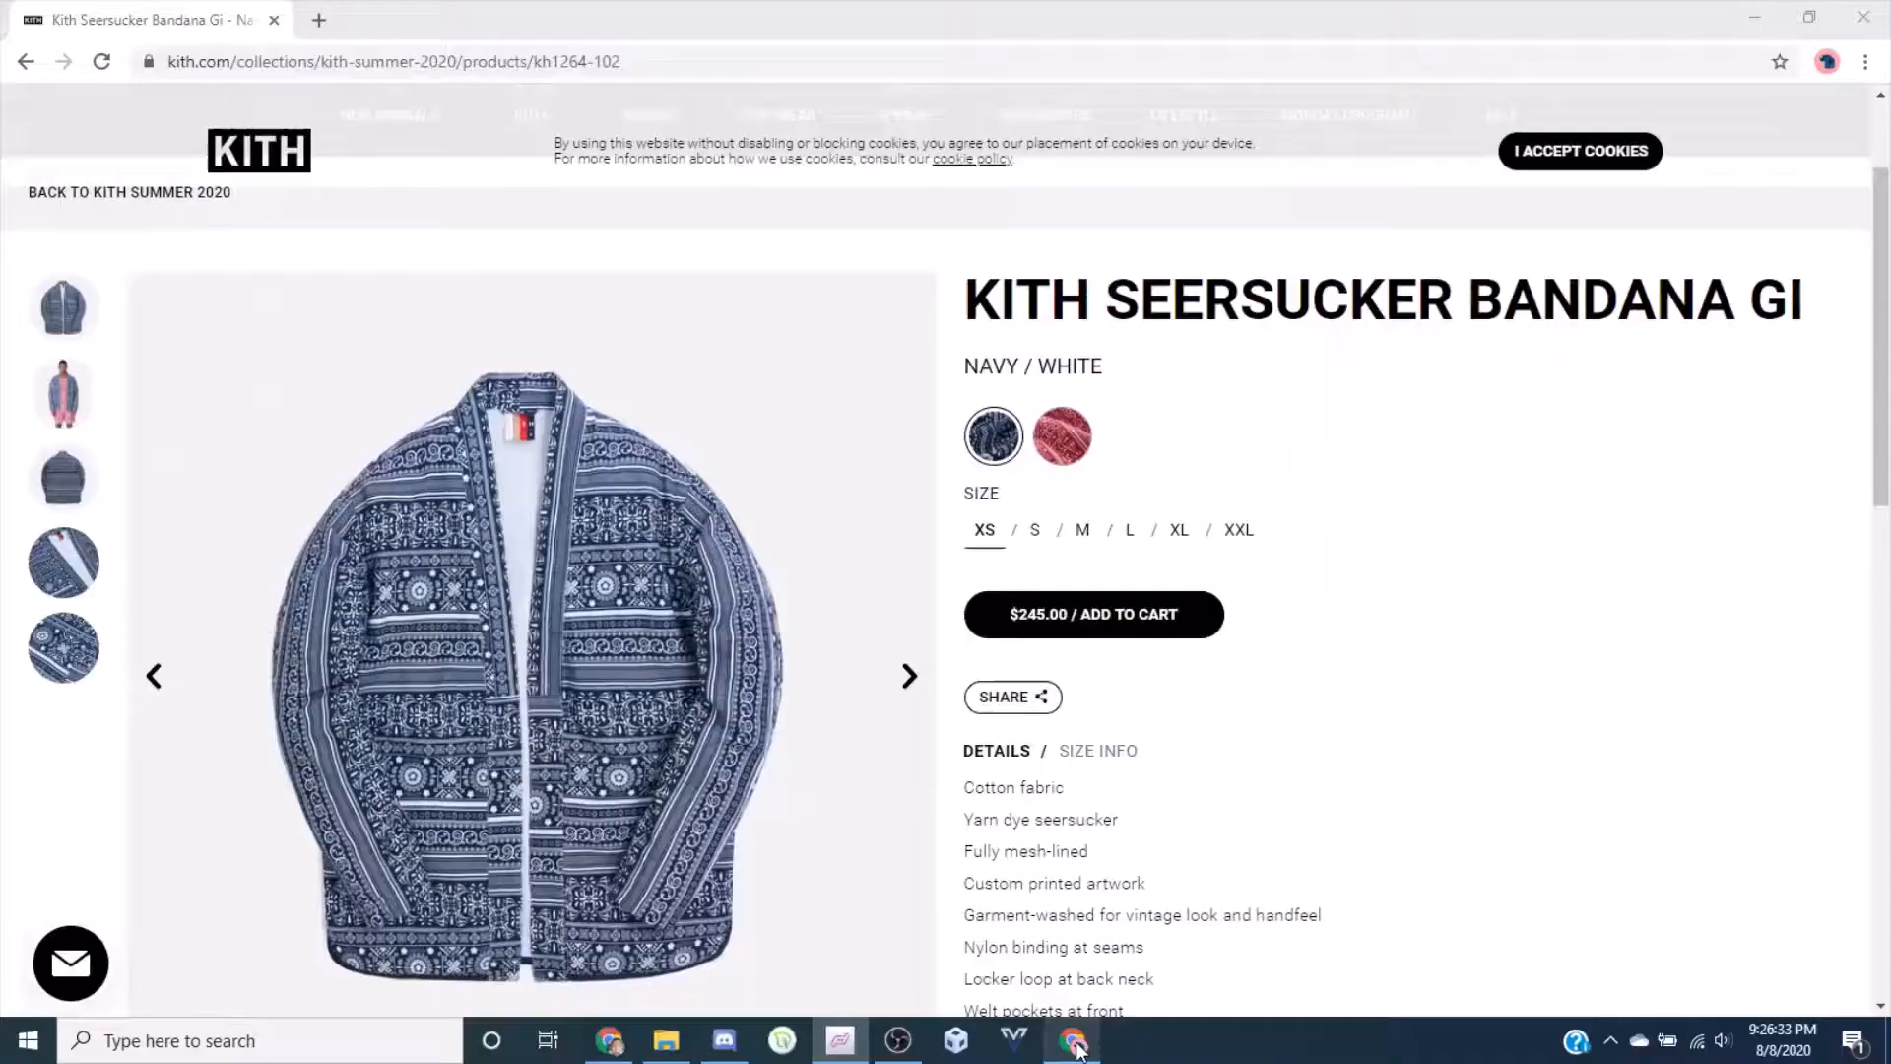
Copy the Seersucker Bandana Gi URL from Chrome's address bar into the Scrape Product URL field
key(ctrl+l)
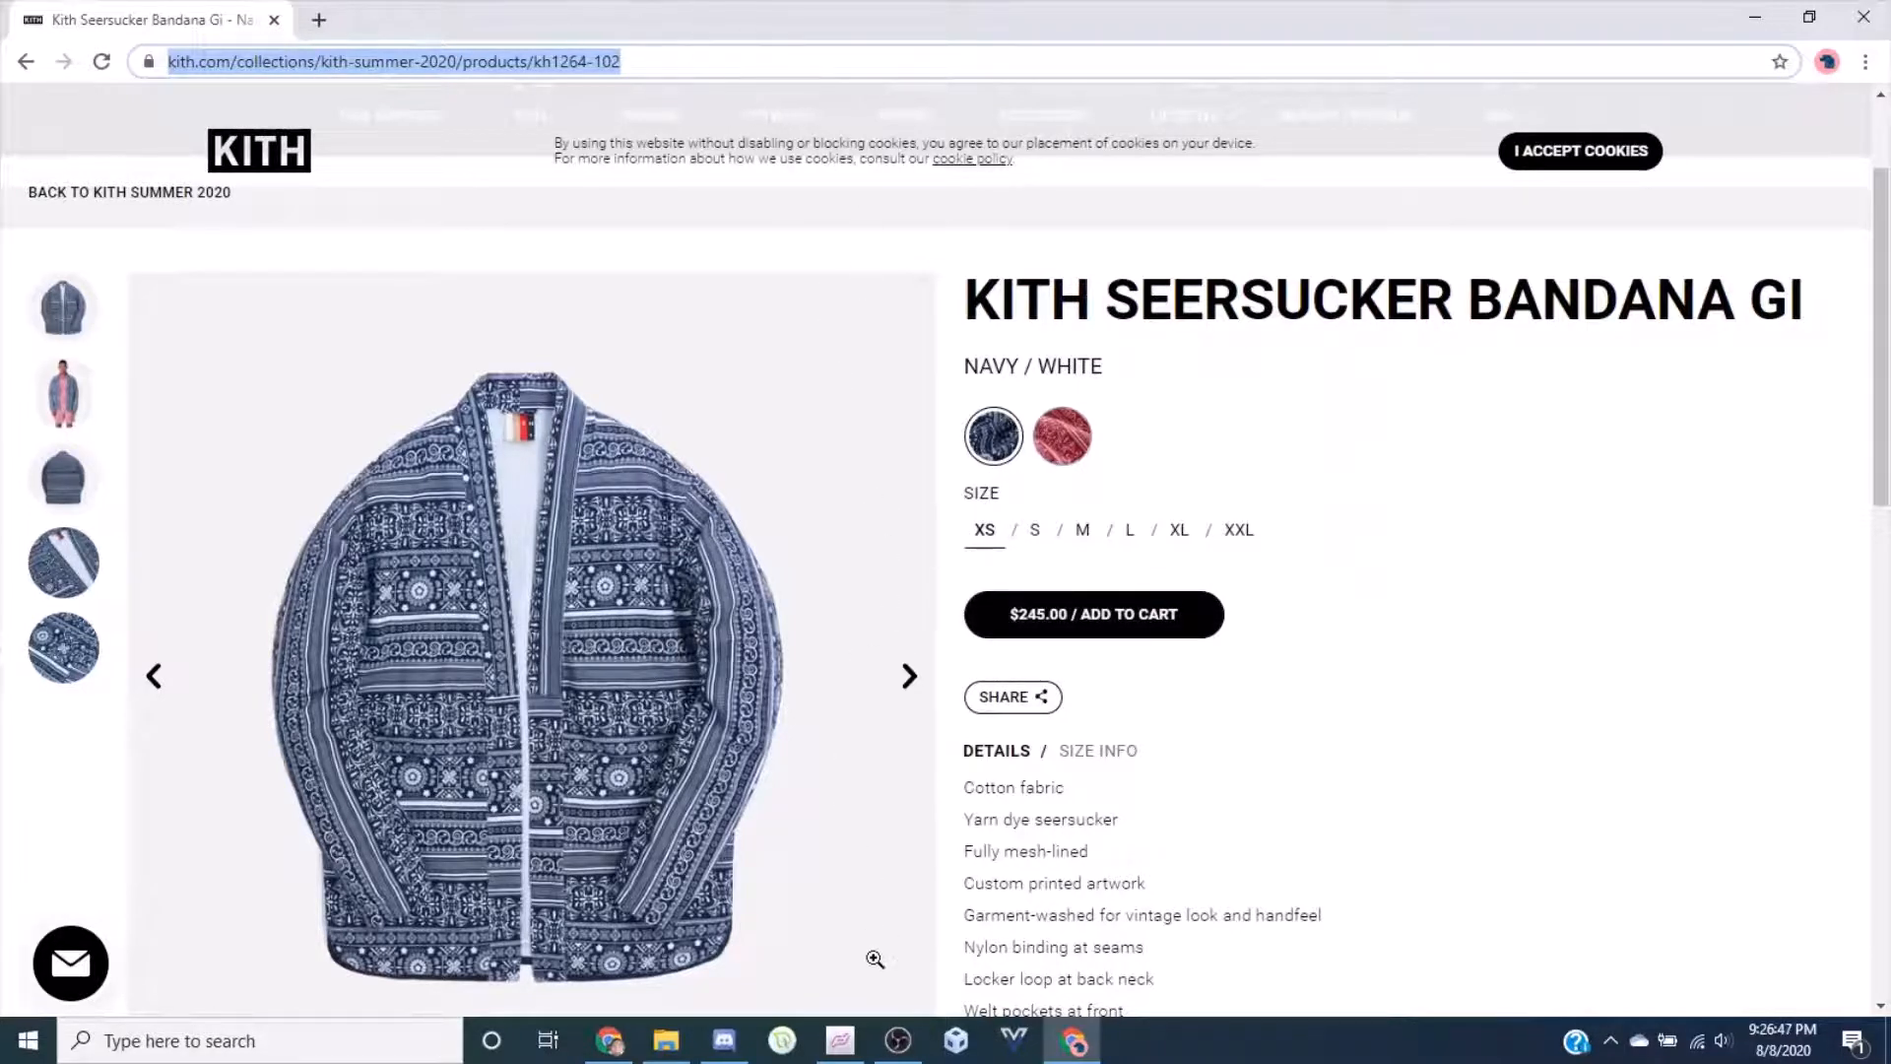
key(alt+Tab)
key(ctrl+v)
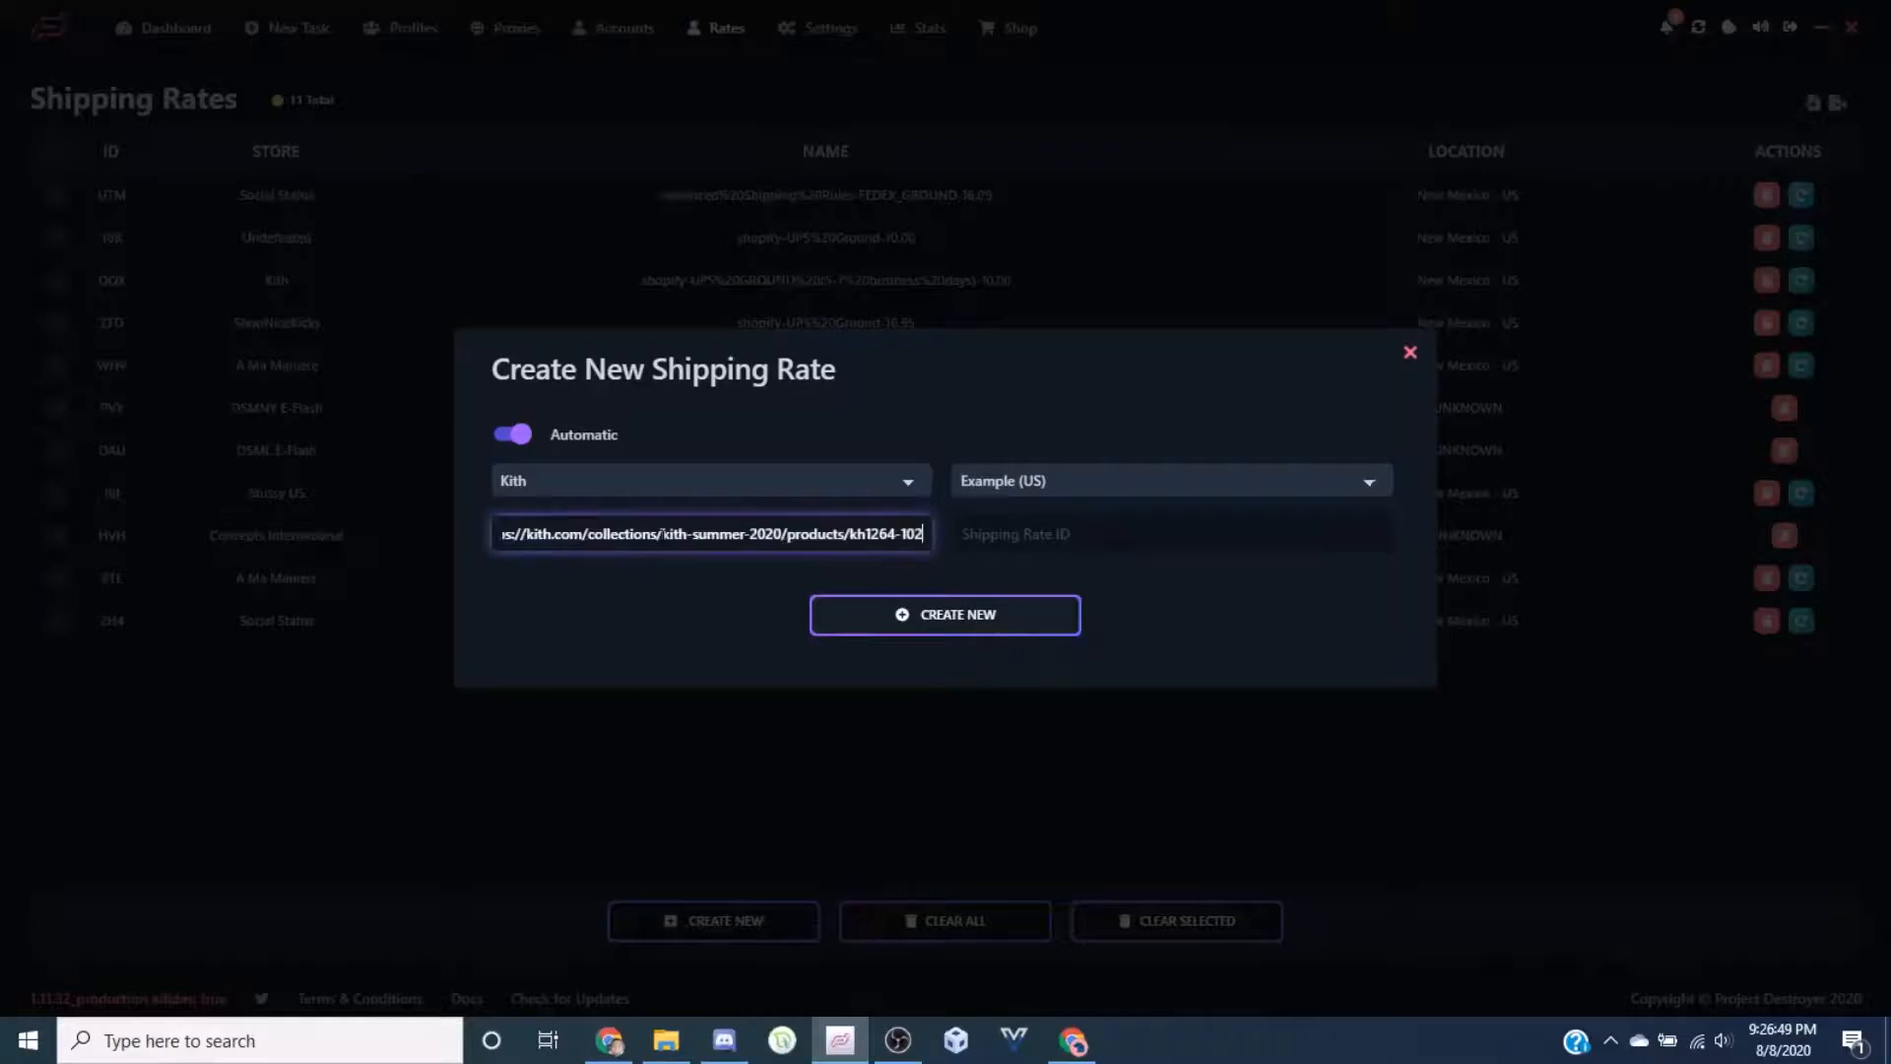
Save the Kith UPS Ground 10.00 California rate and choose it as the new Kith task's custom shipping rate
click(1014, 609)
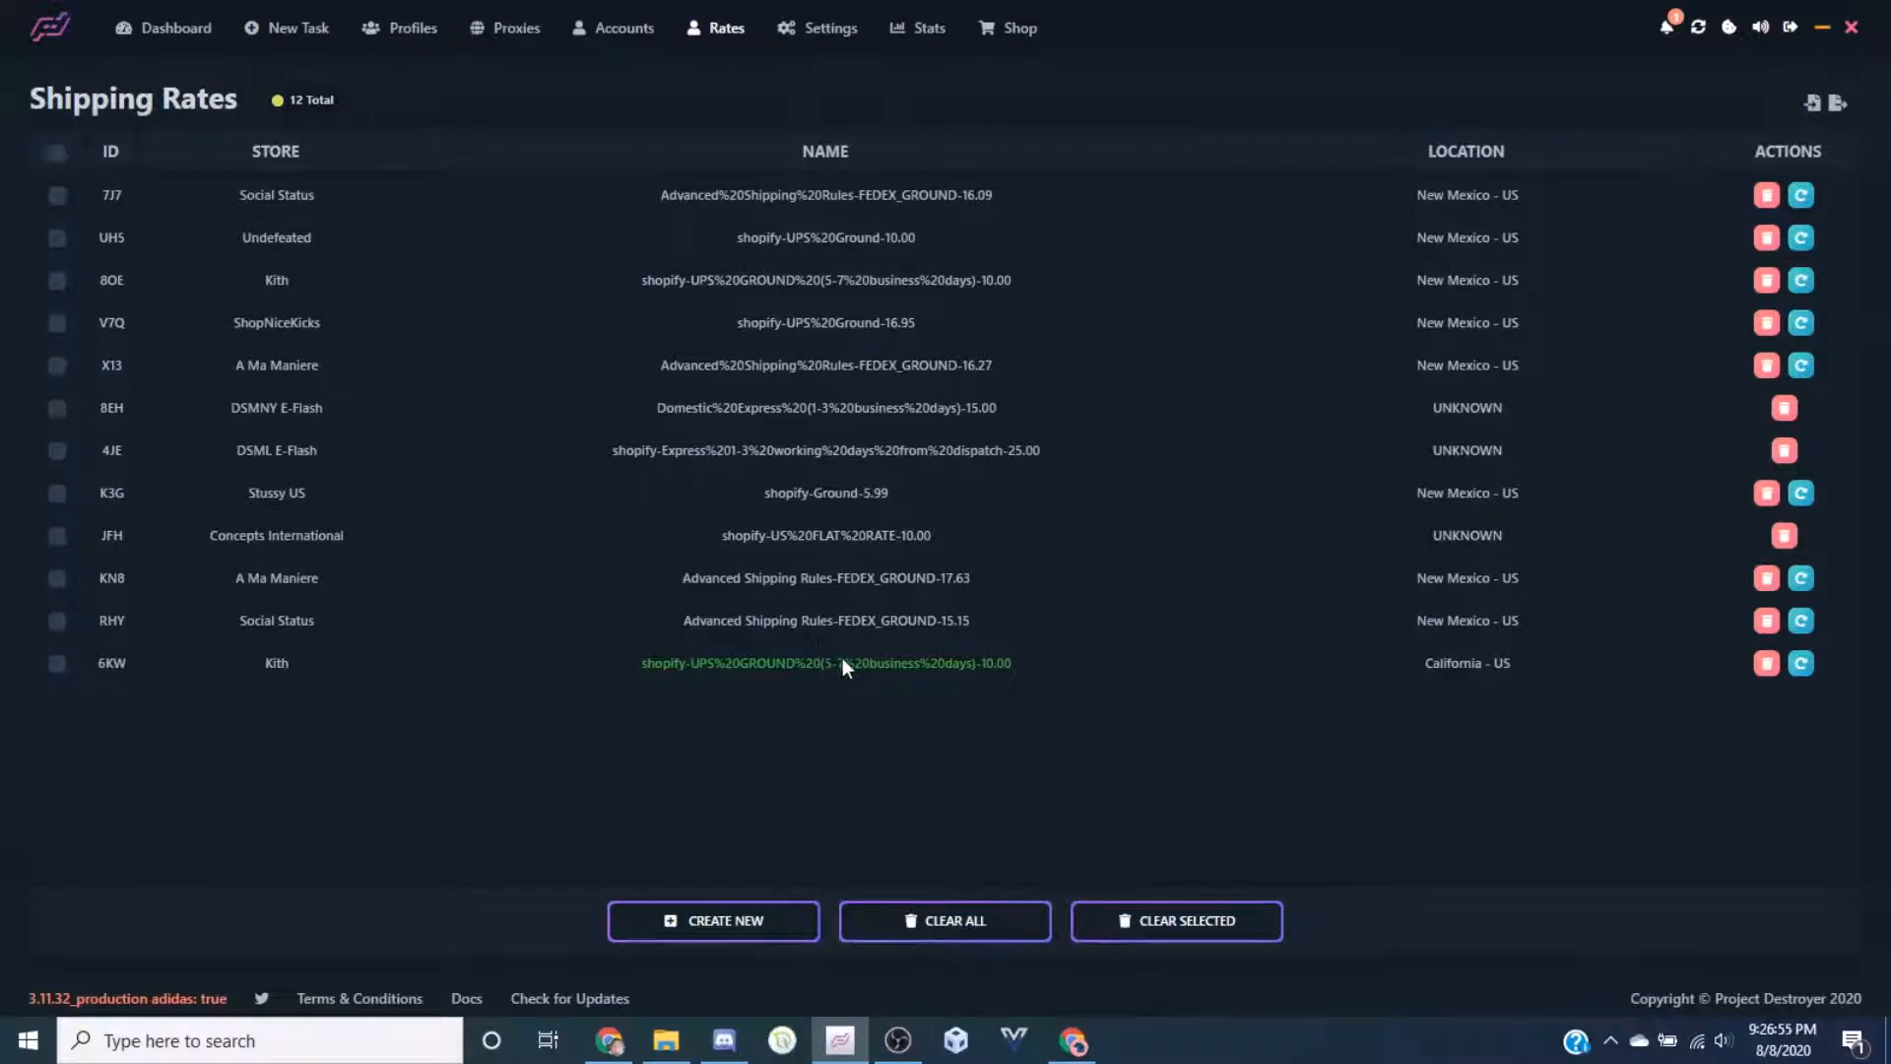
click(300, 31)
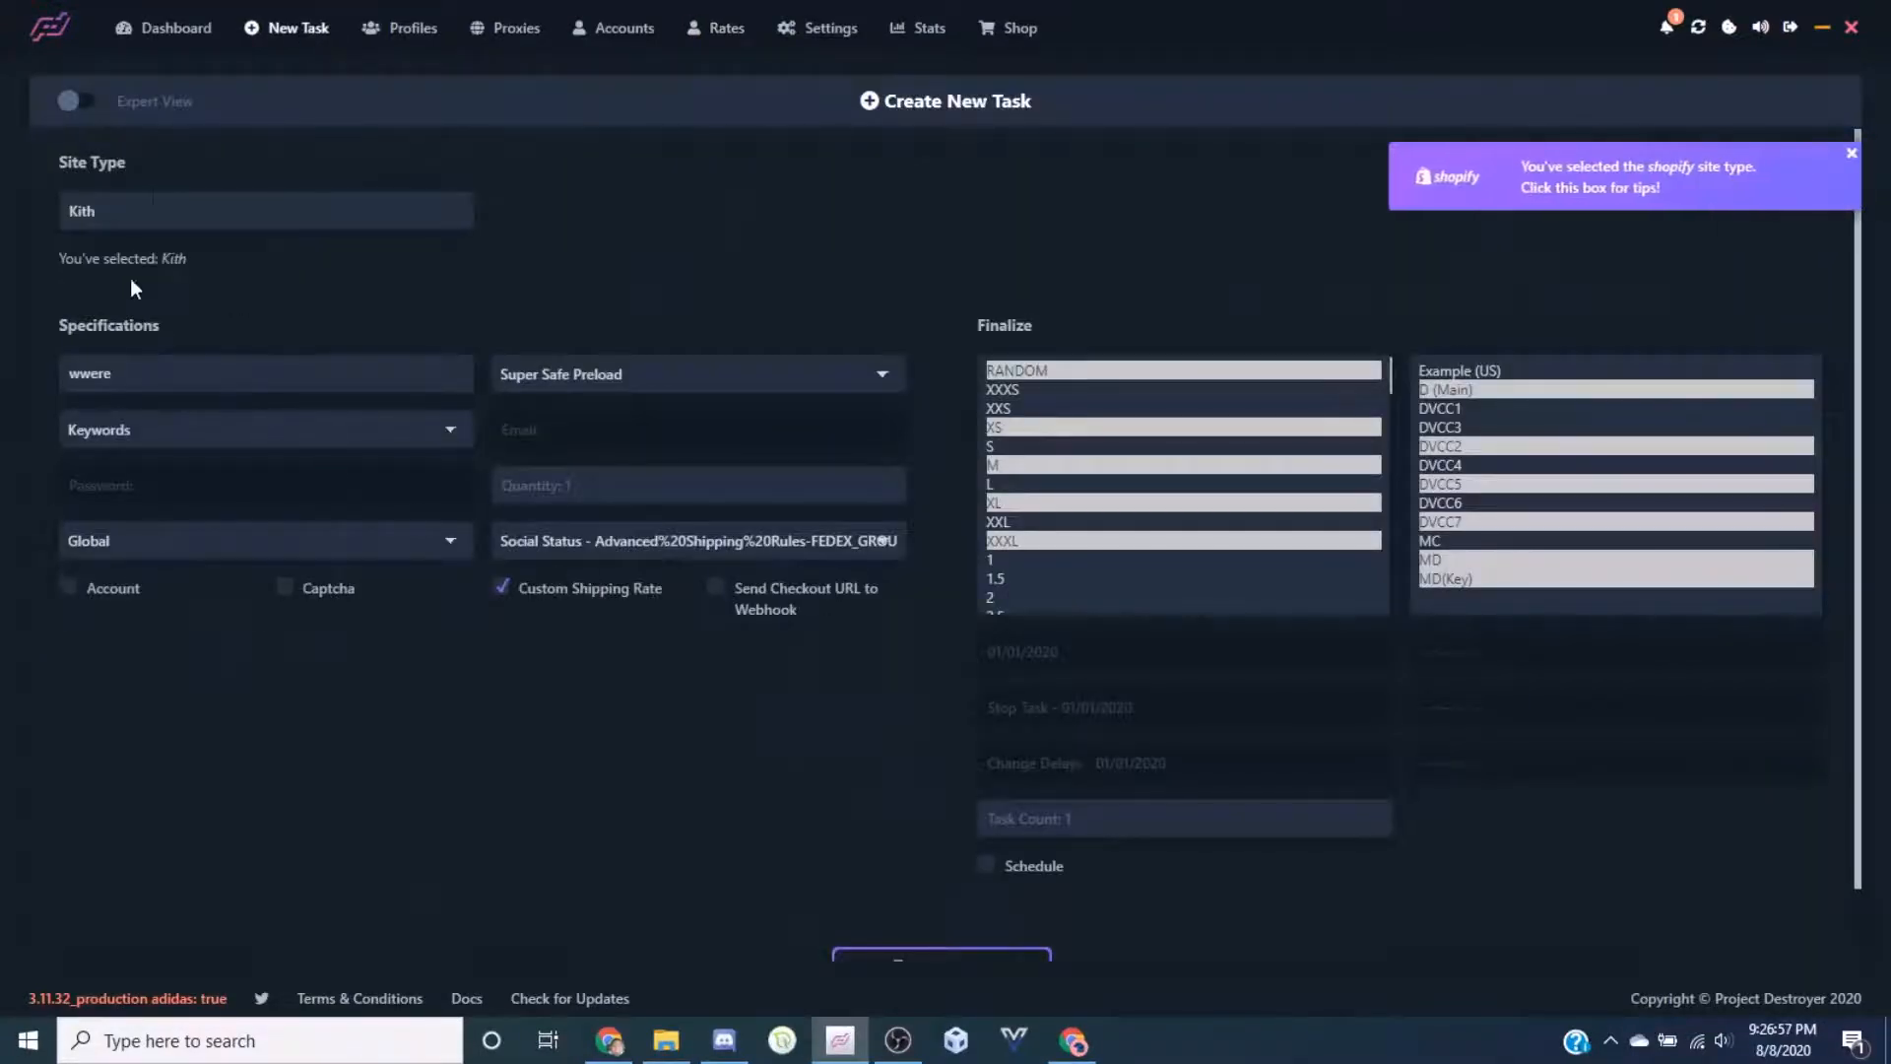
click(153, 205)
click(501, 587)
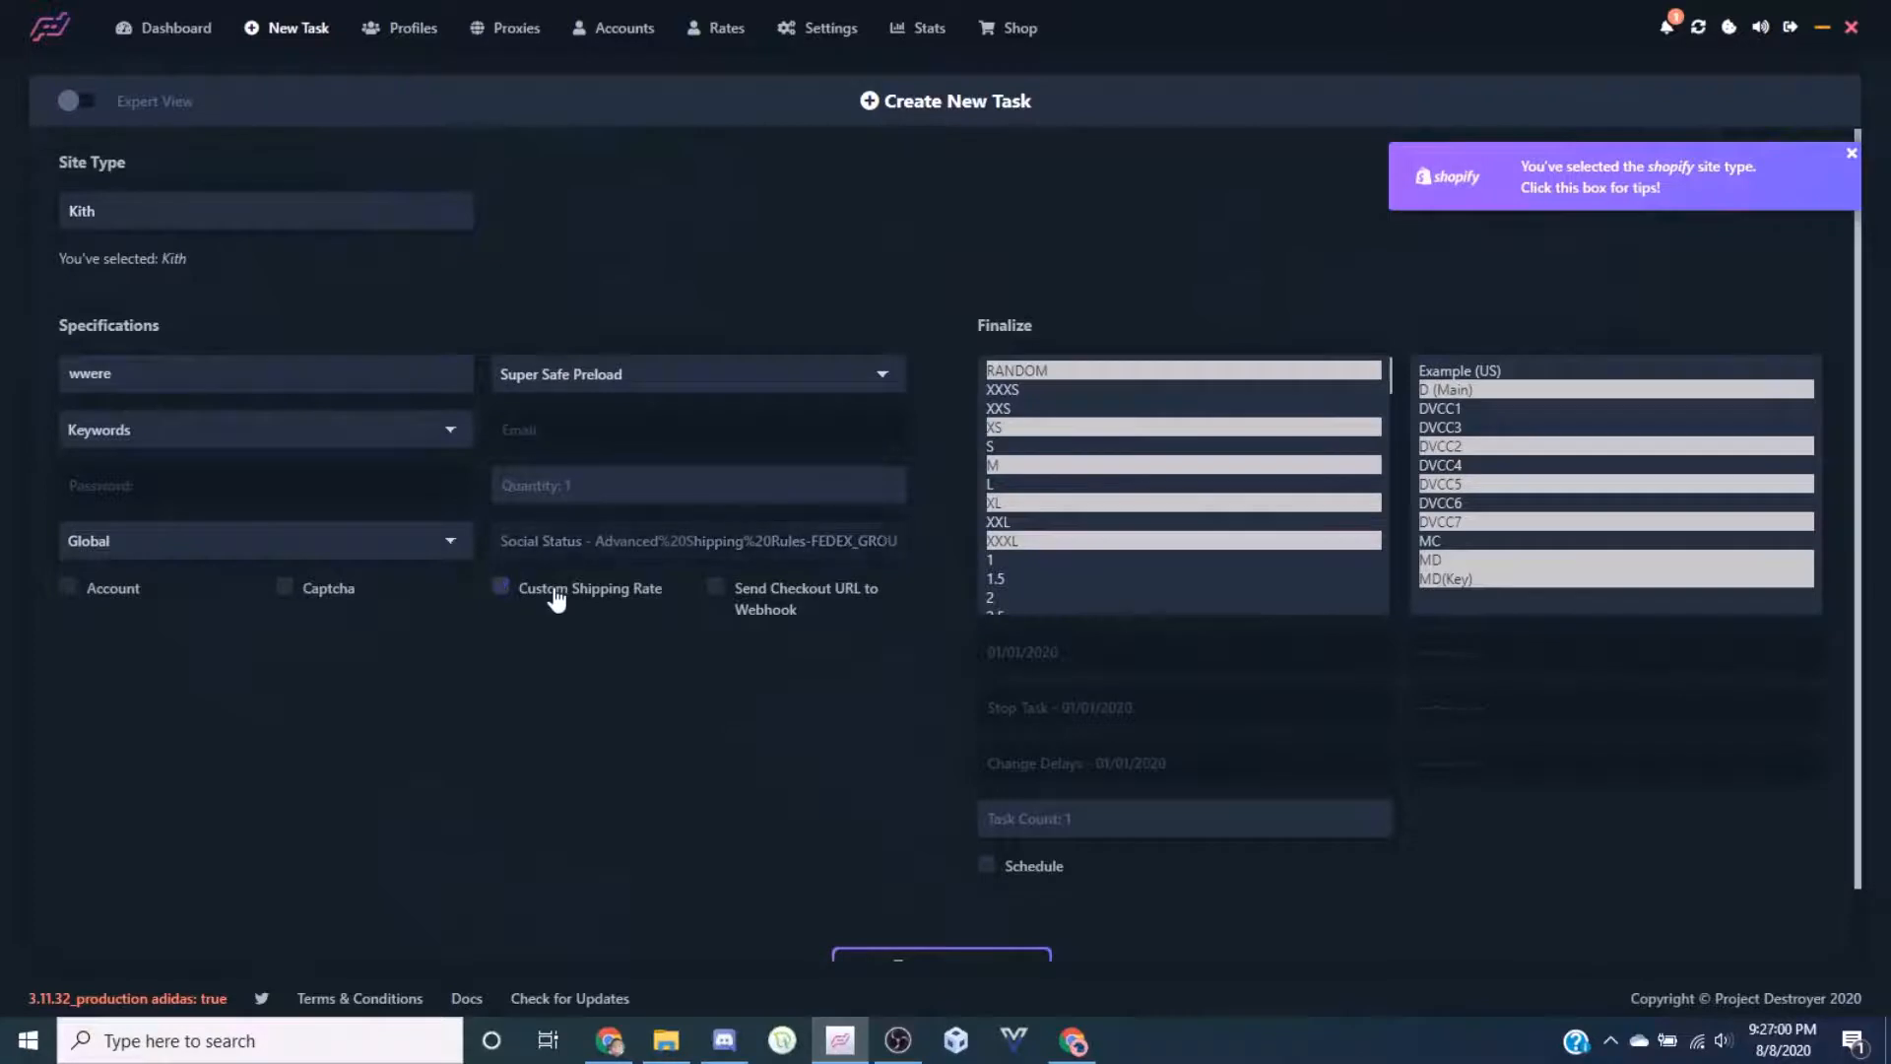
click(676, 543)
click(686, 792)
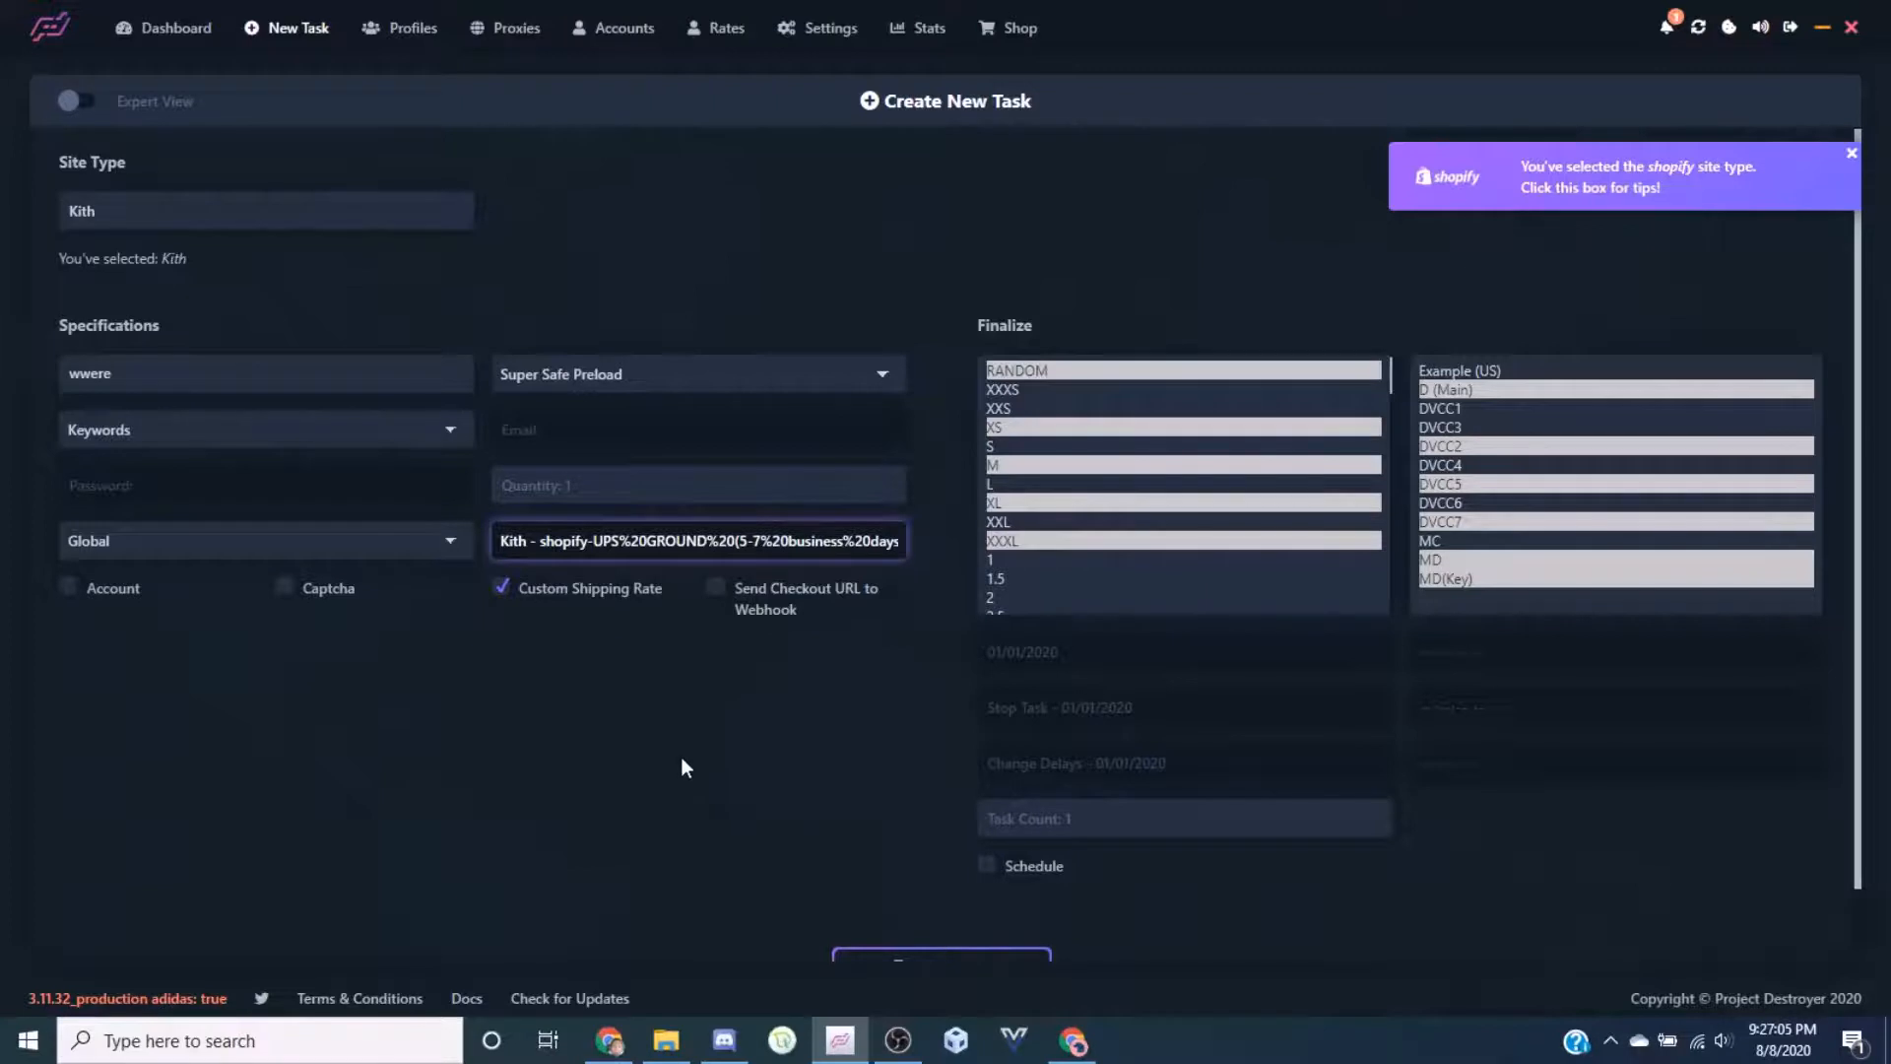
Enter an email:password account for the Cncpts group on the Accounts page and test it
click(724, 30)
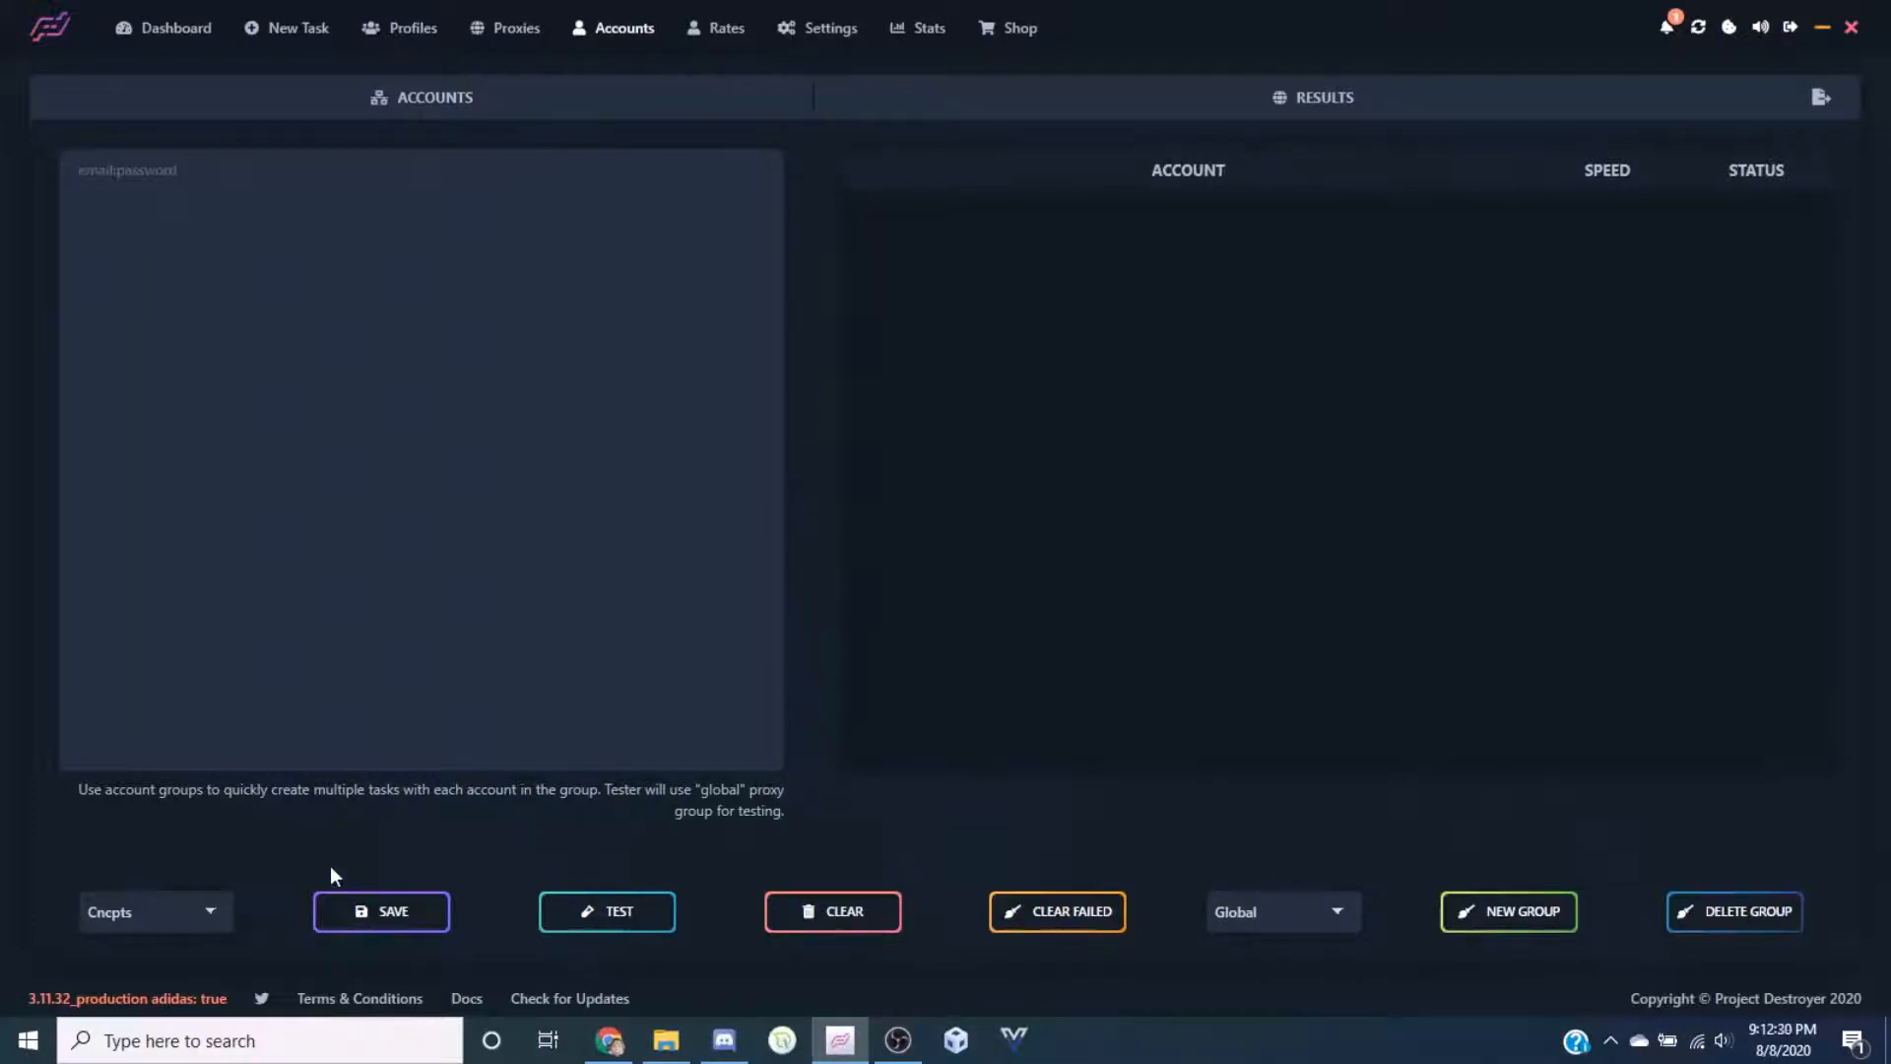
click(165, 921)
click(390, 198)
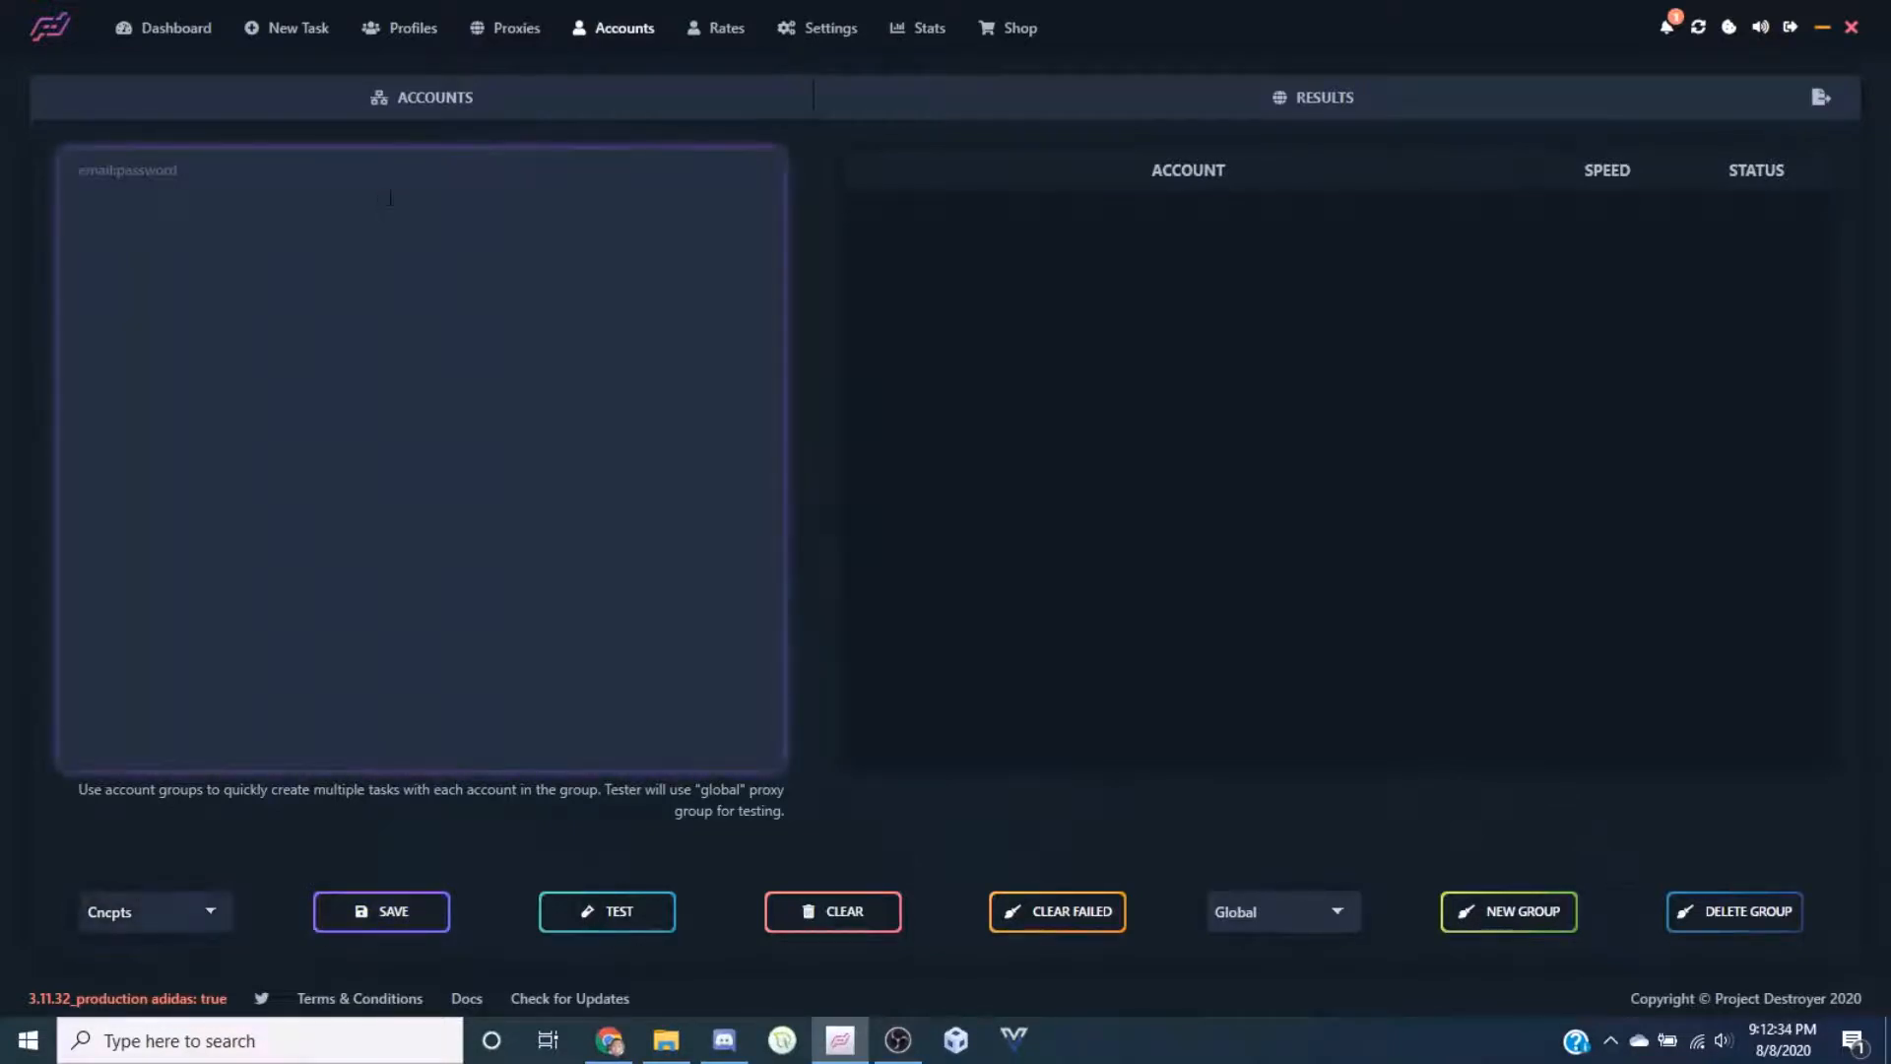
text(hi@test.com:2345)
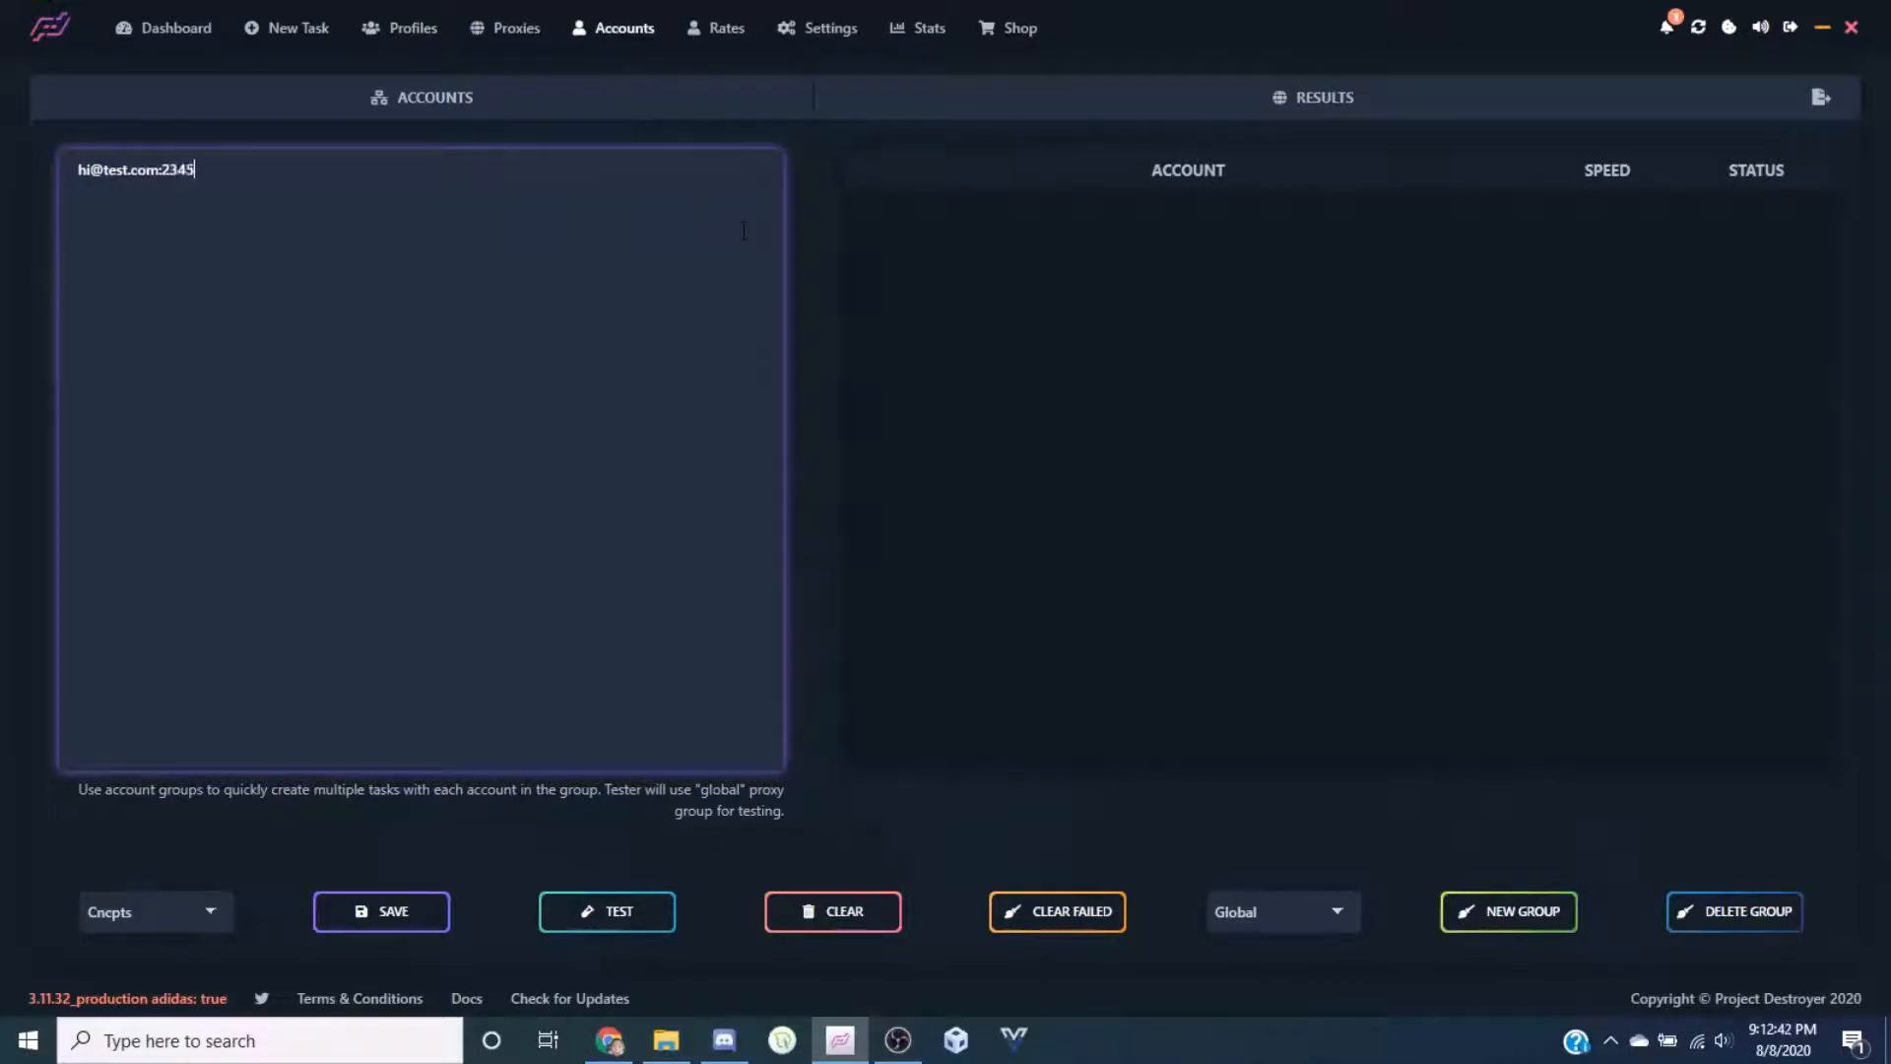
click(806, 321)
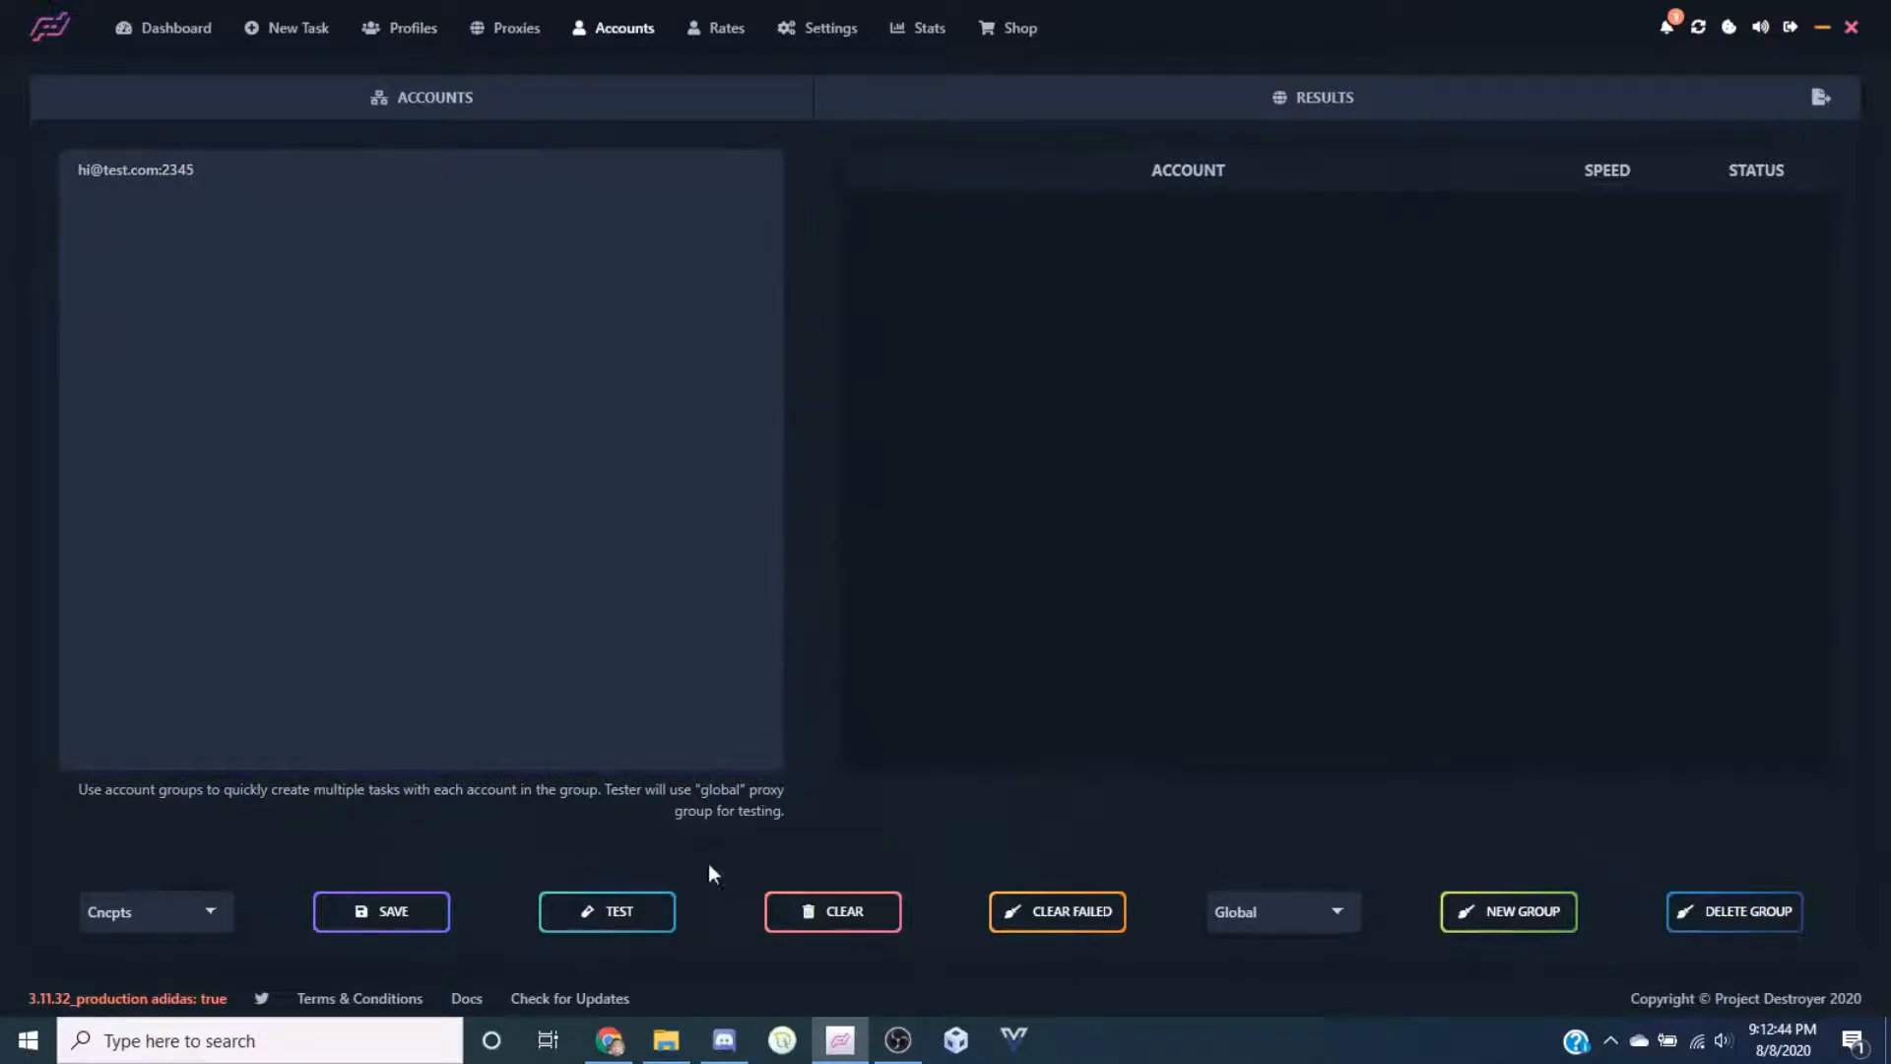
click(607, 911)
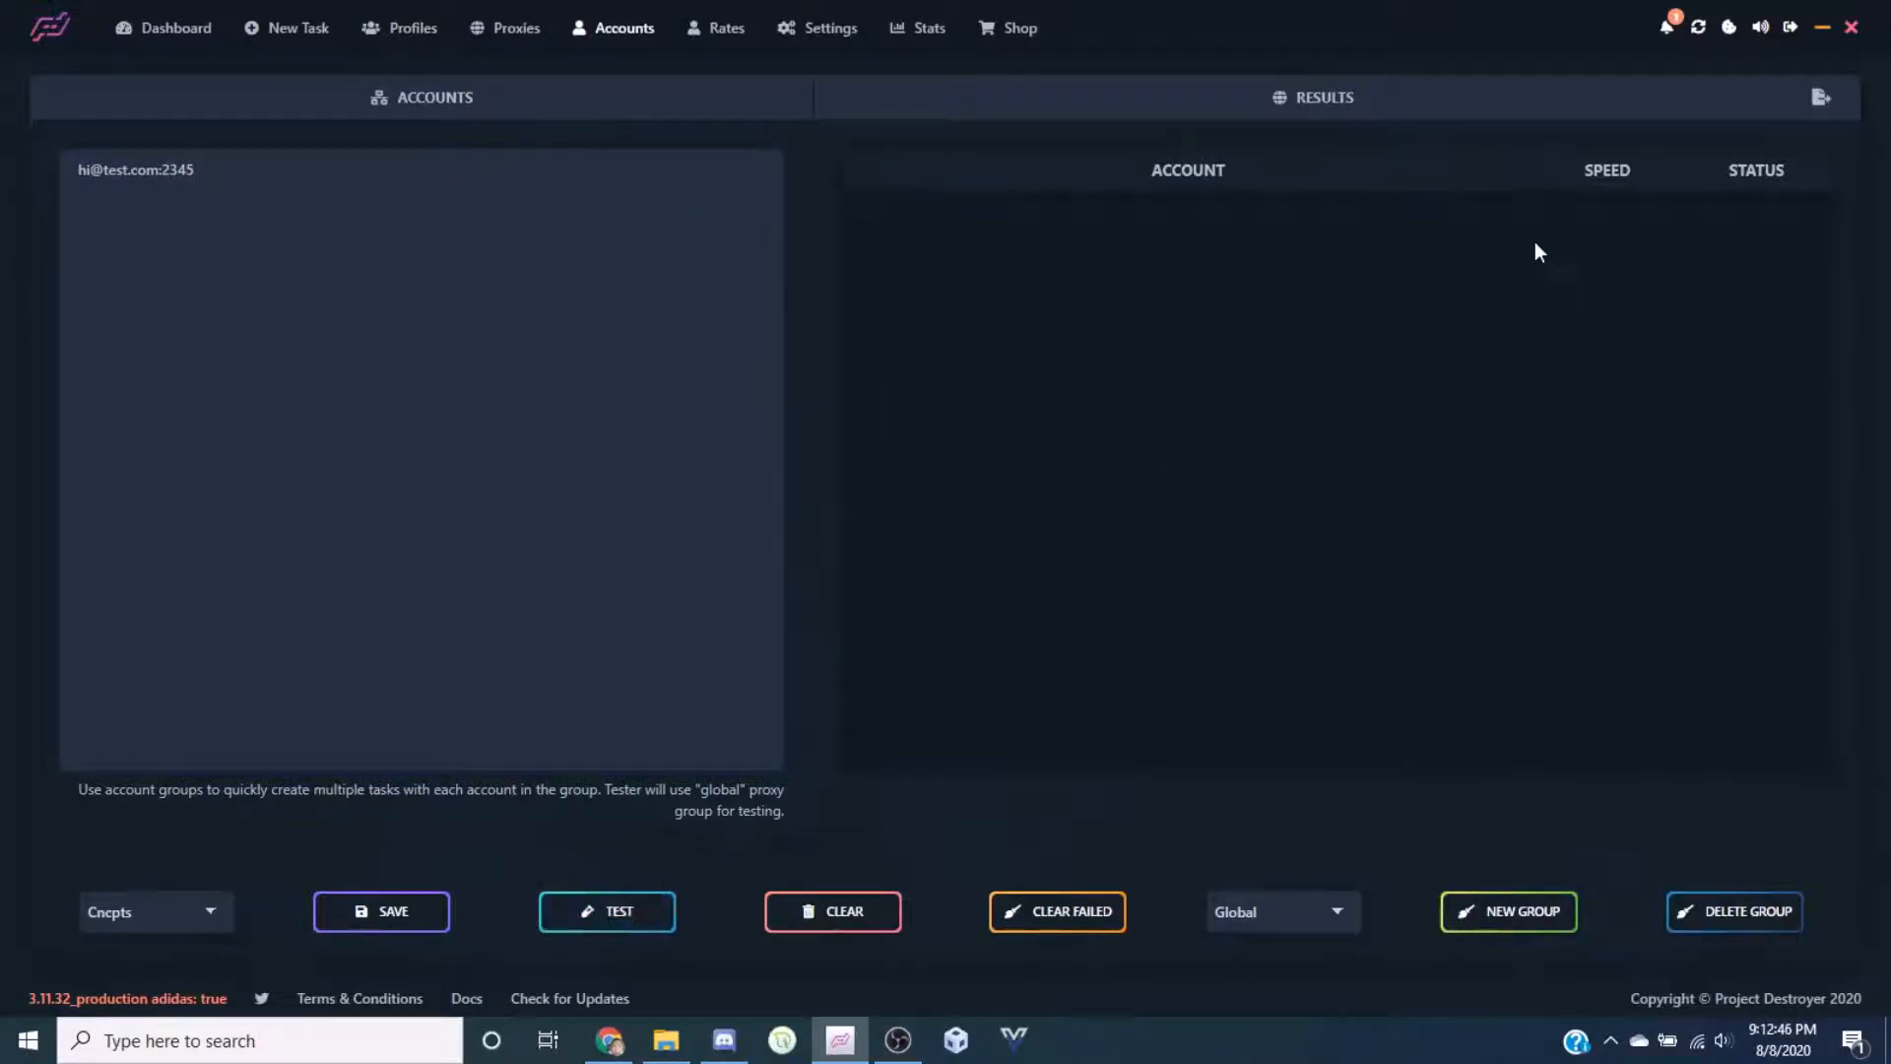
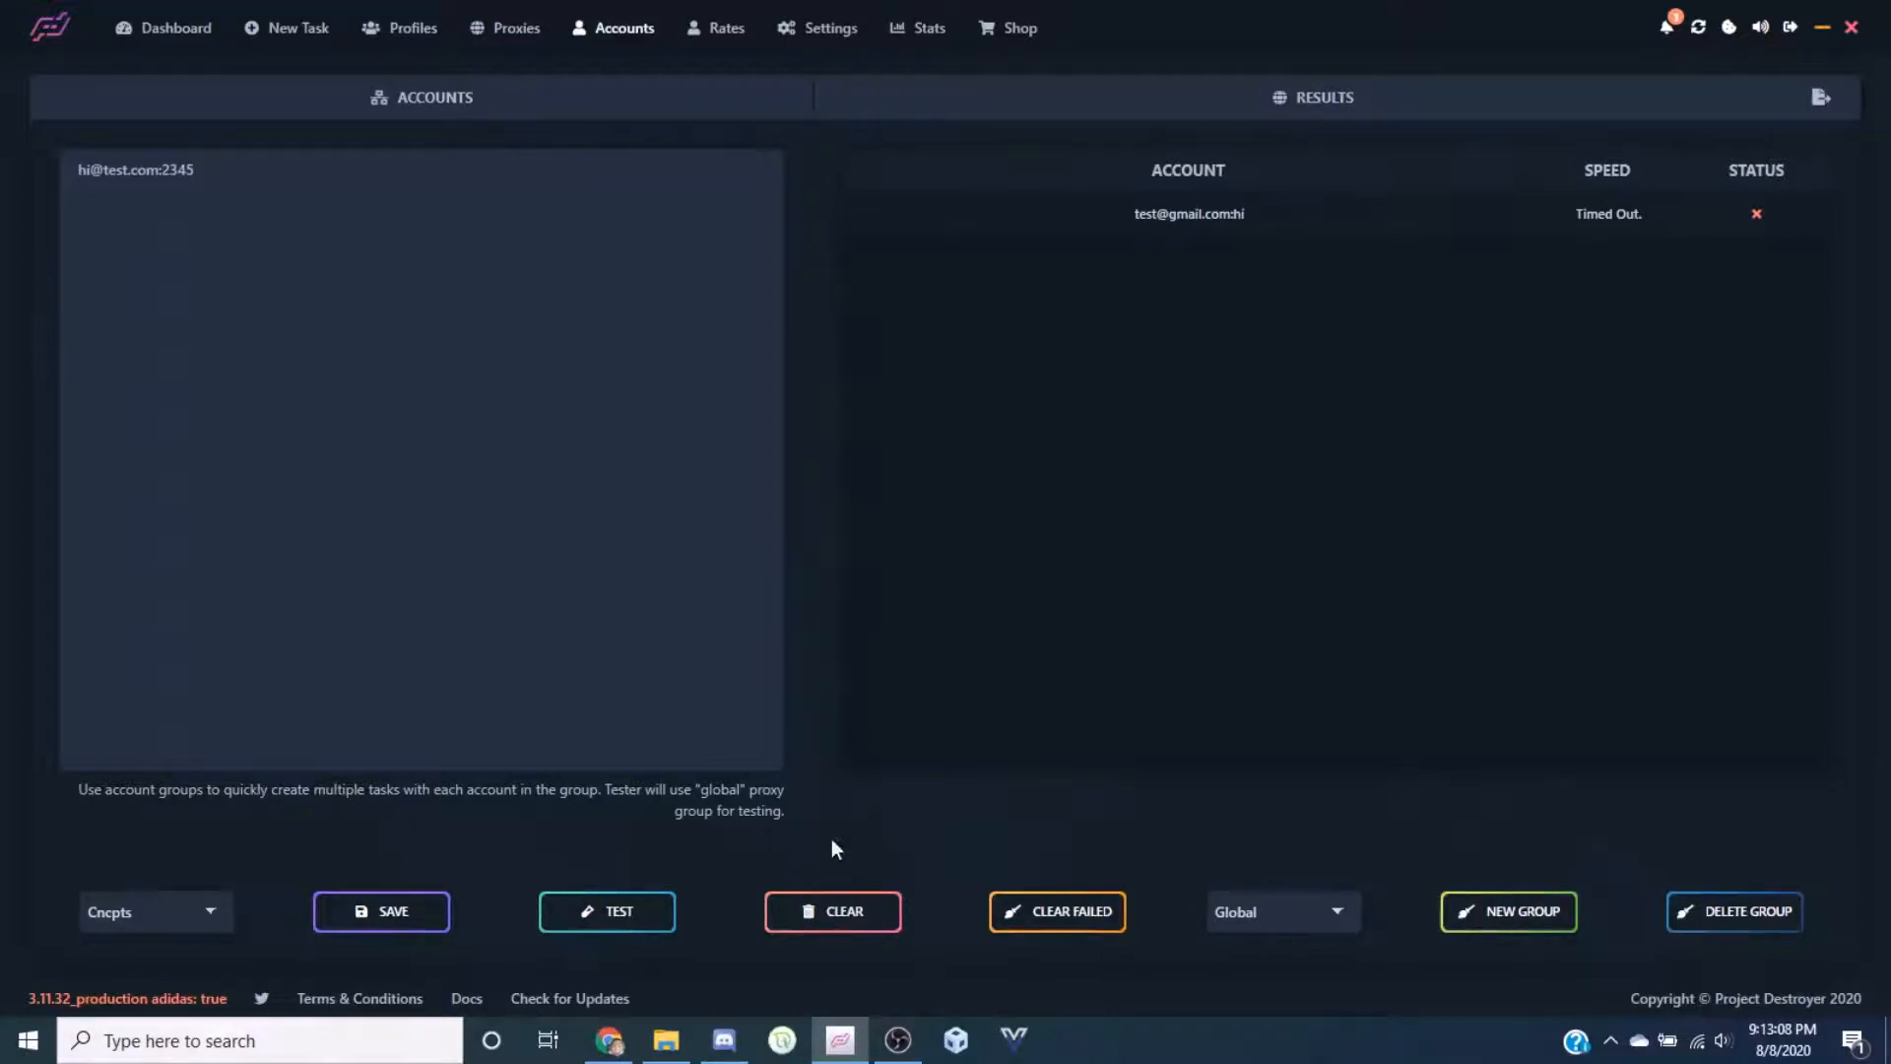
Clear the timed-out account test result and empty the Cncpts group's account list
click(1080, 918)
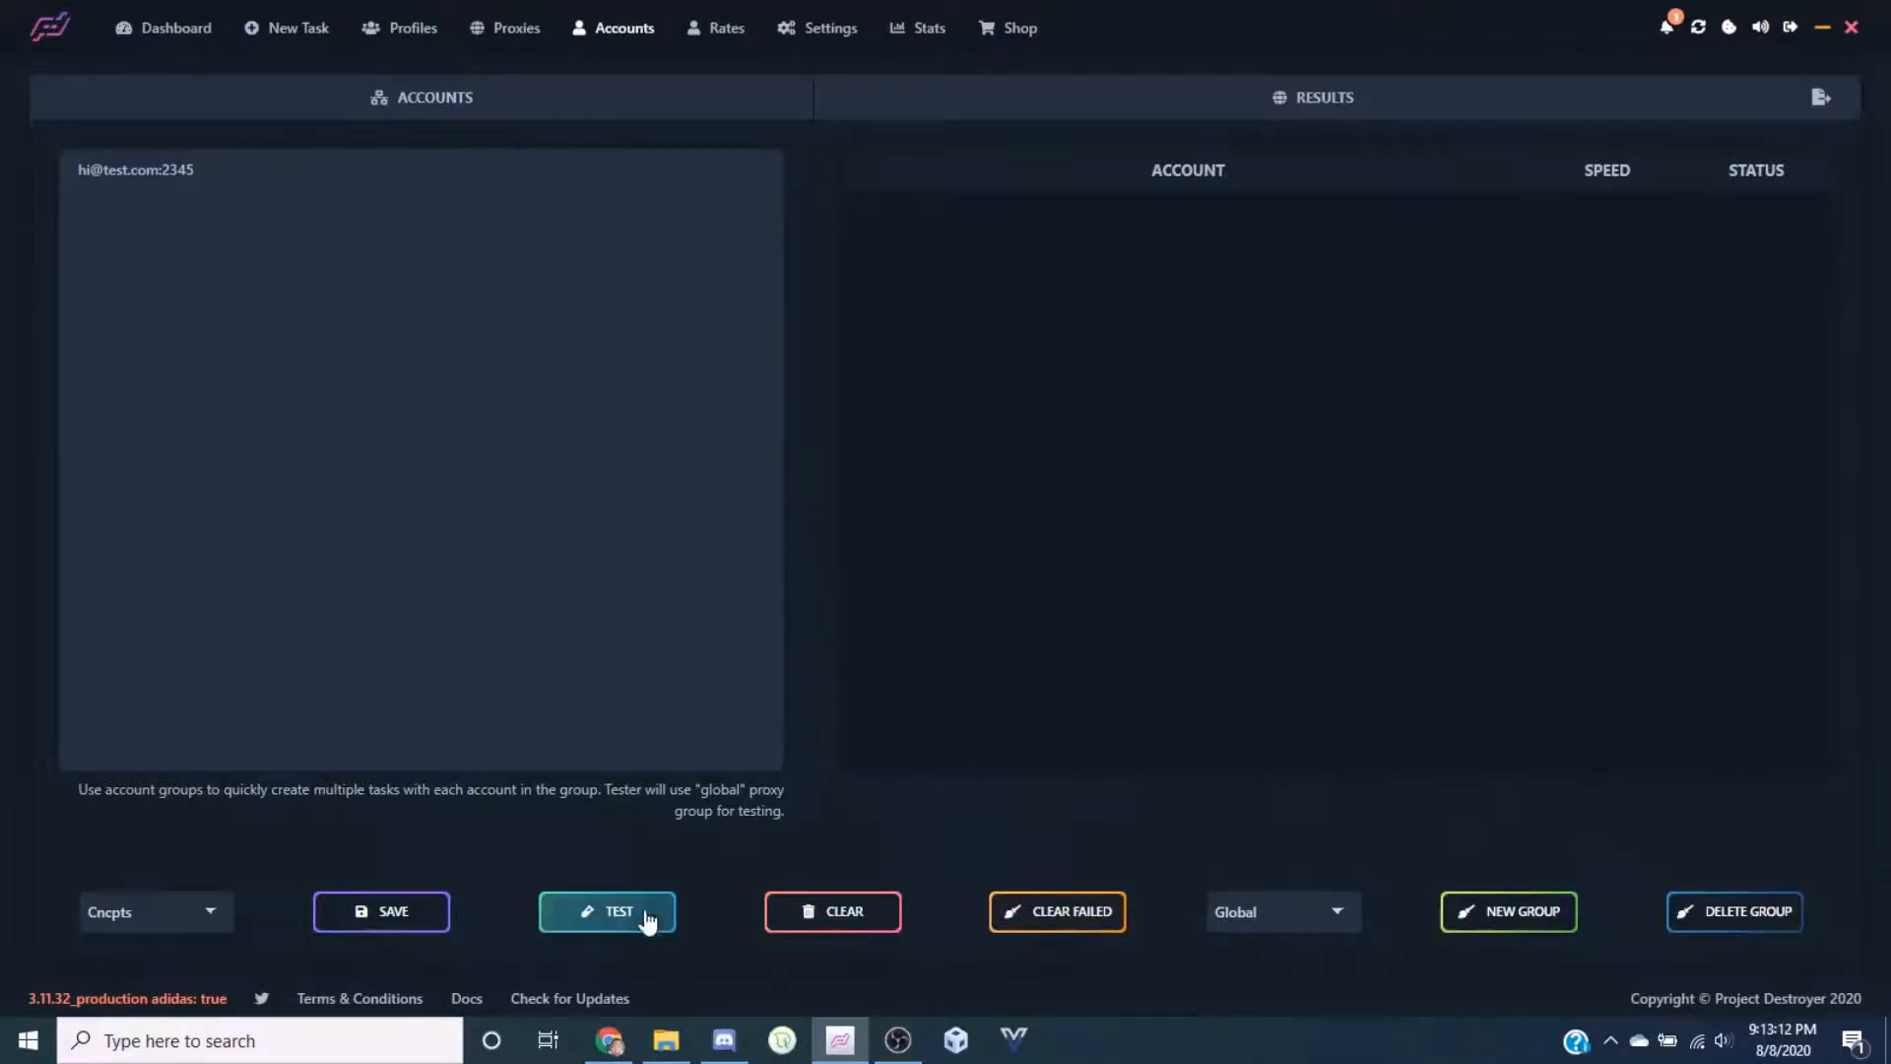
click(864, 920)
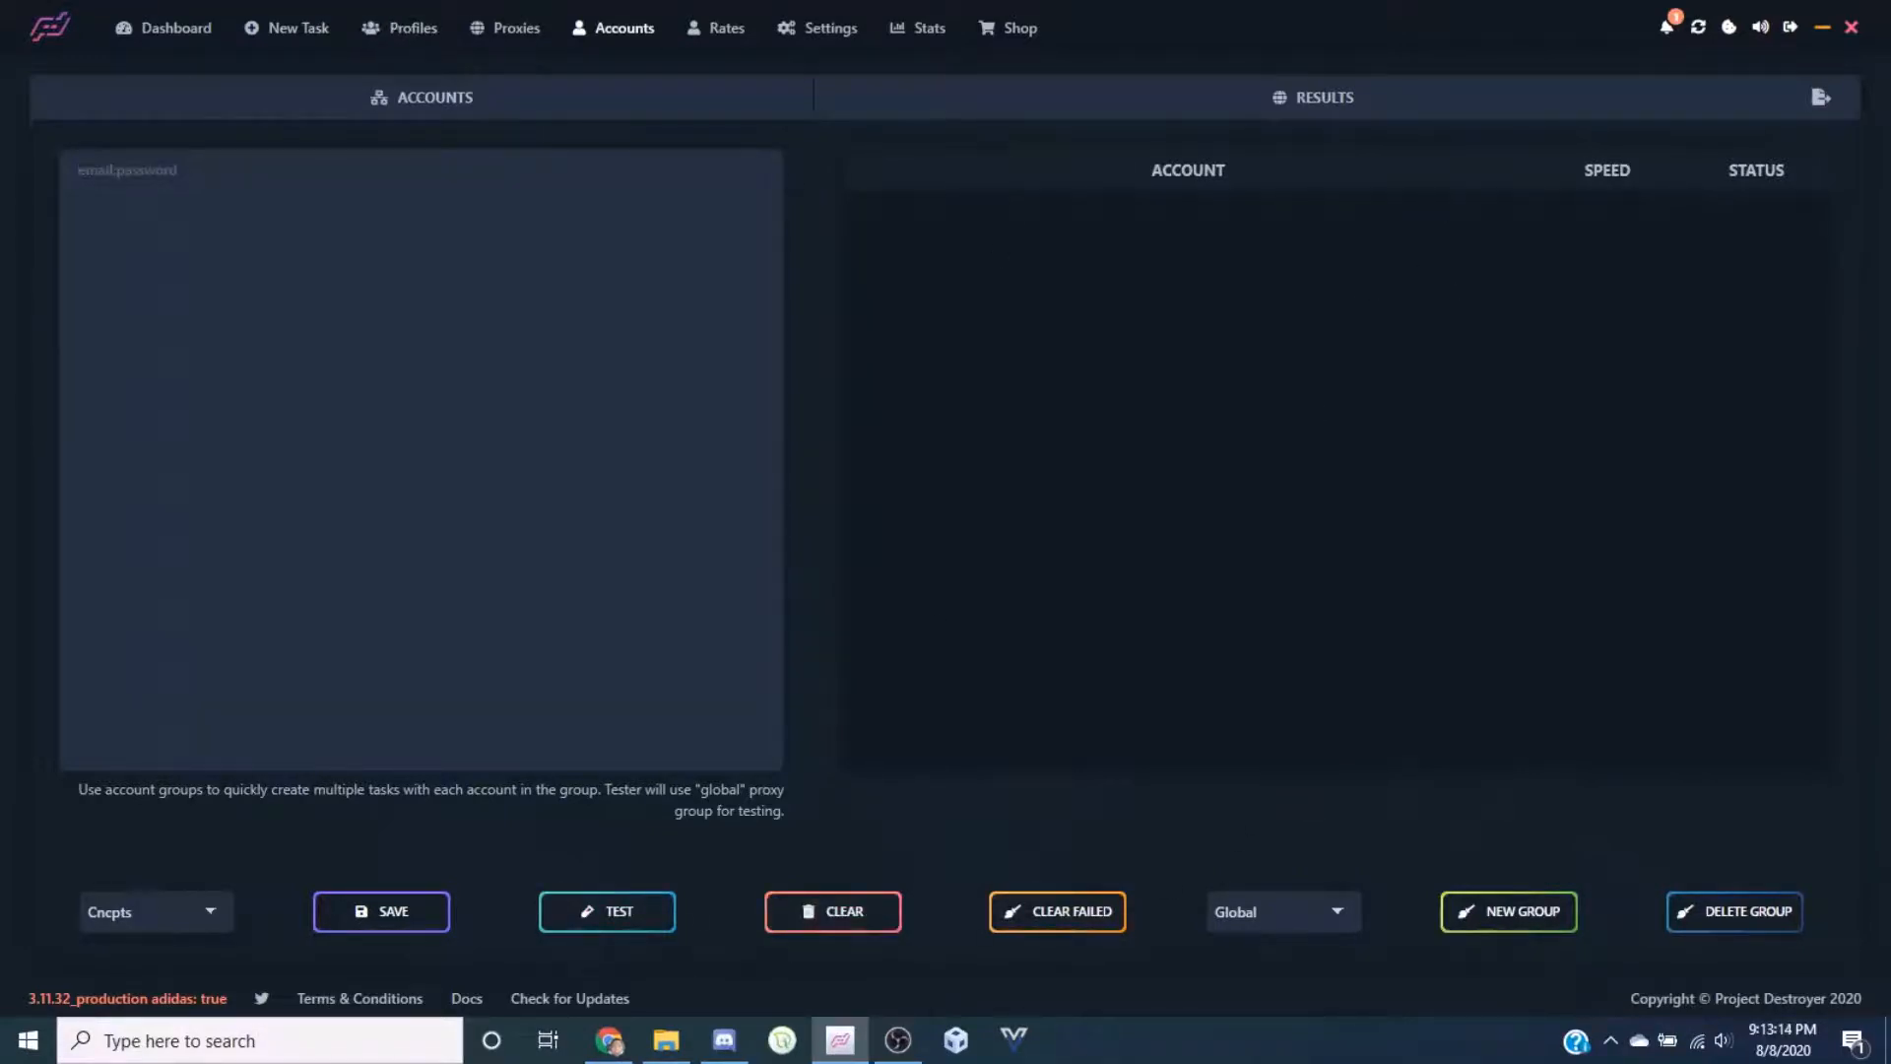
Bring up the Create a New Account Group form and close it without saving
click(1551, 911)
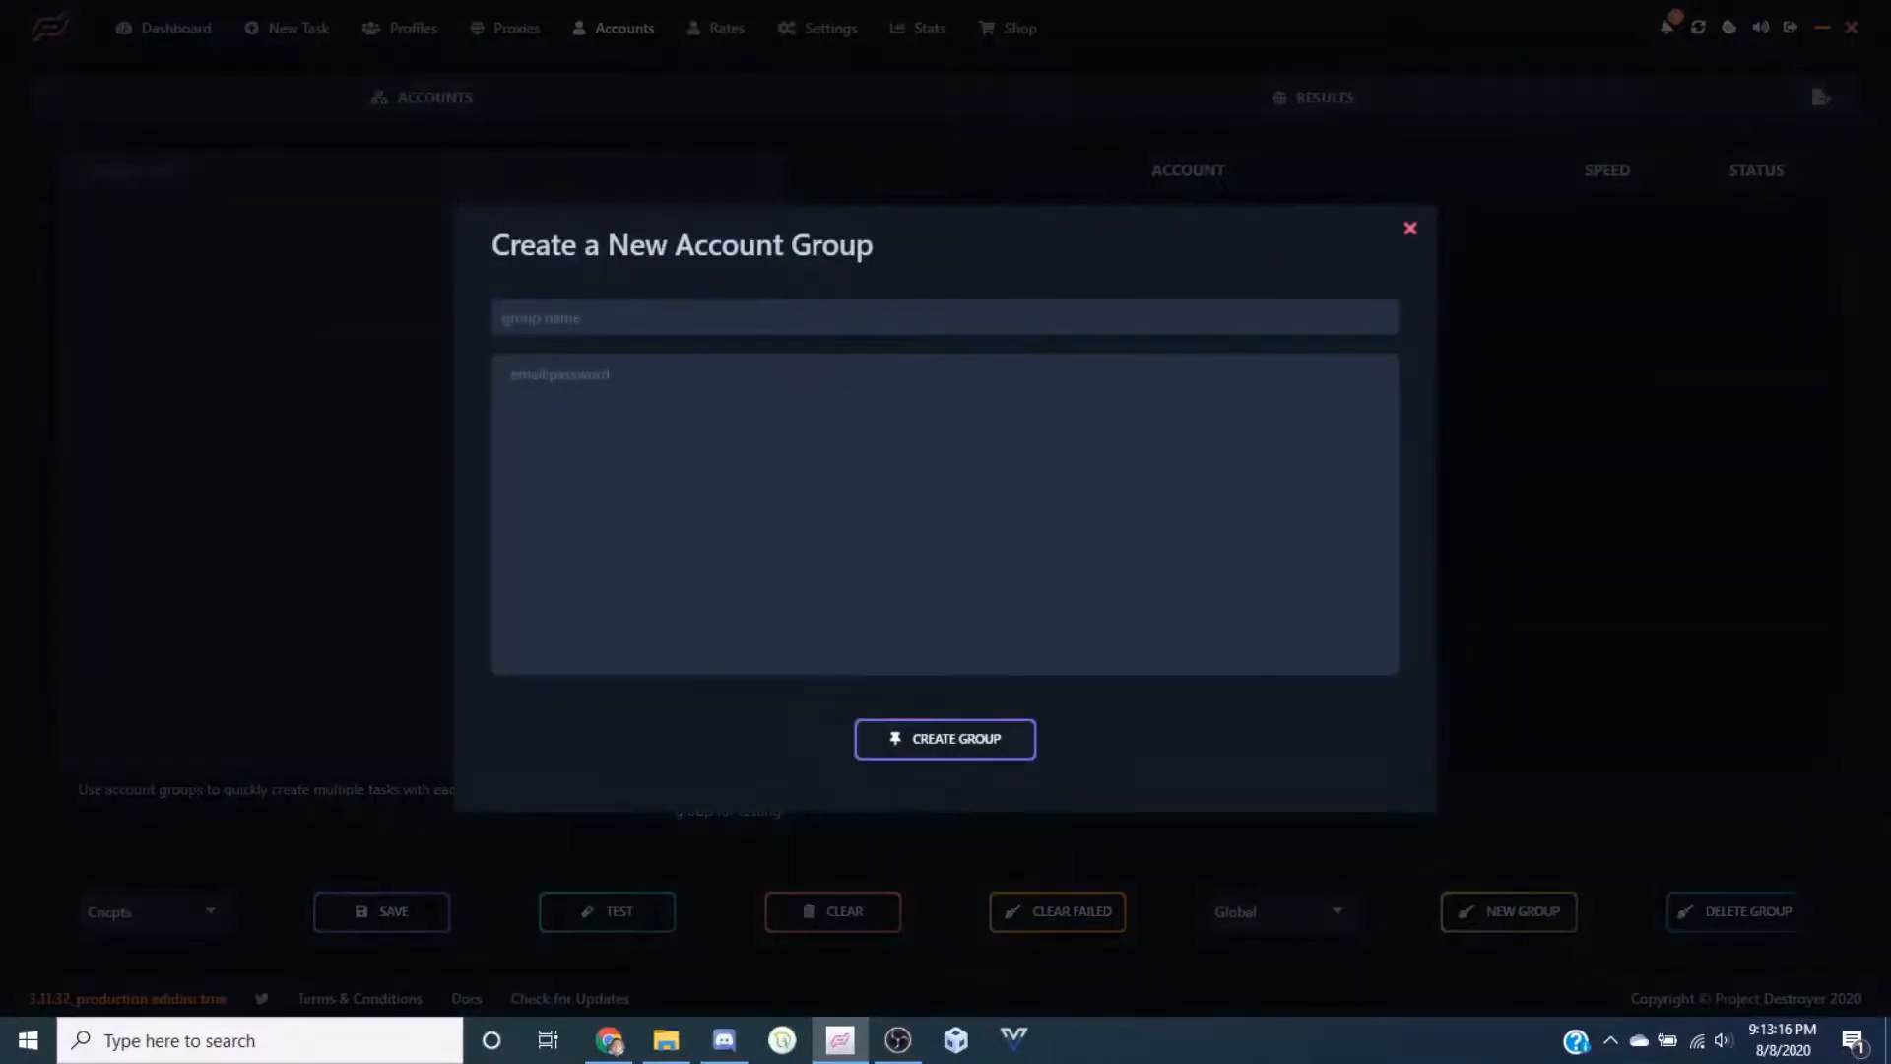
click(1410, 230)
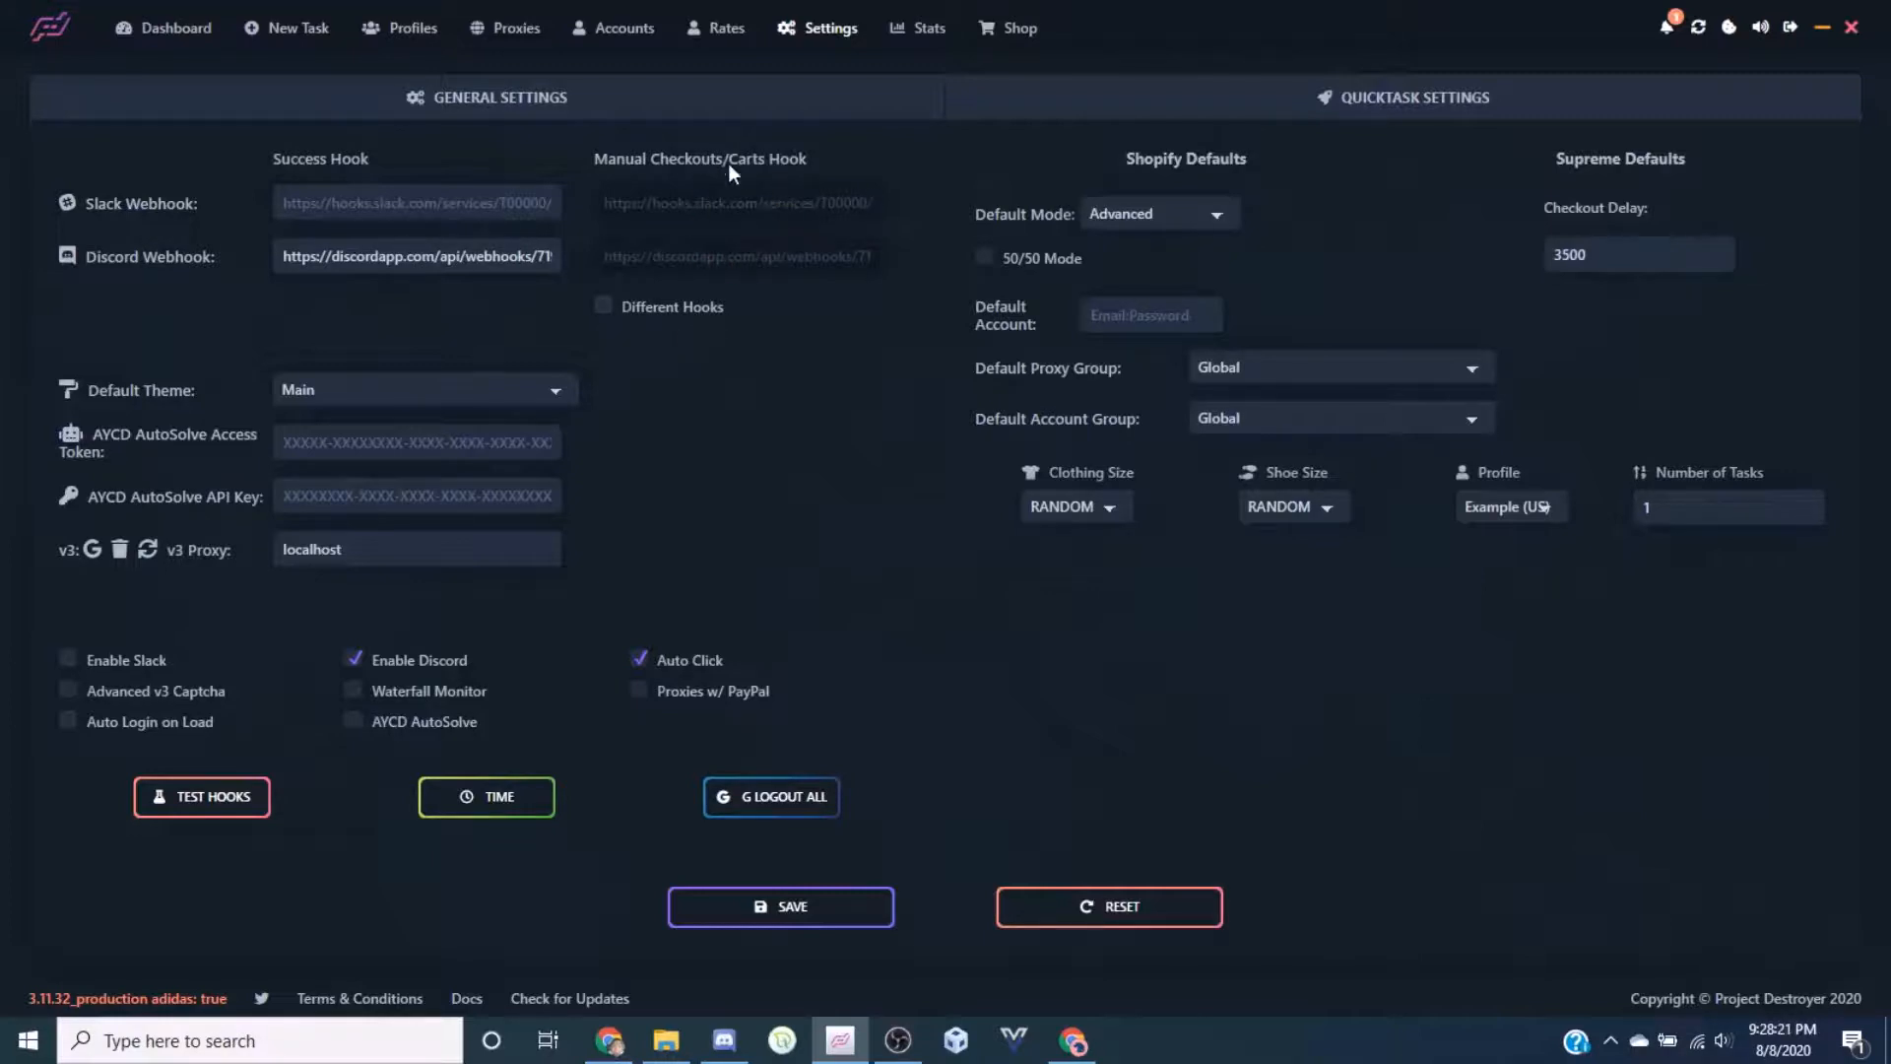
click(678, 313)
click(678, 313)
click(507, 391)
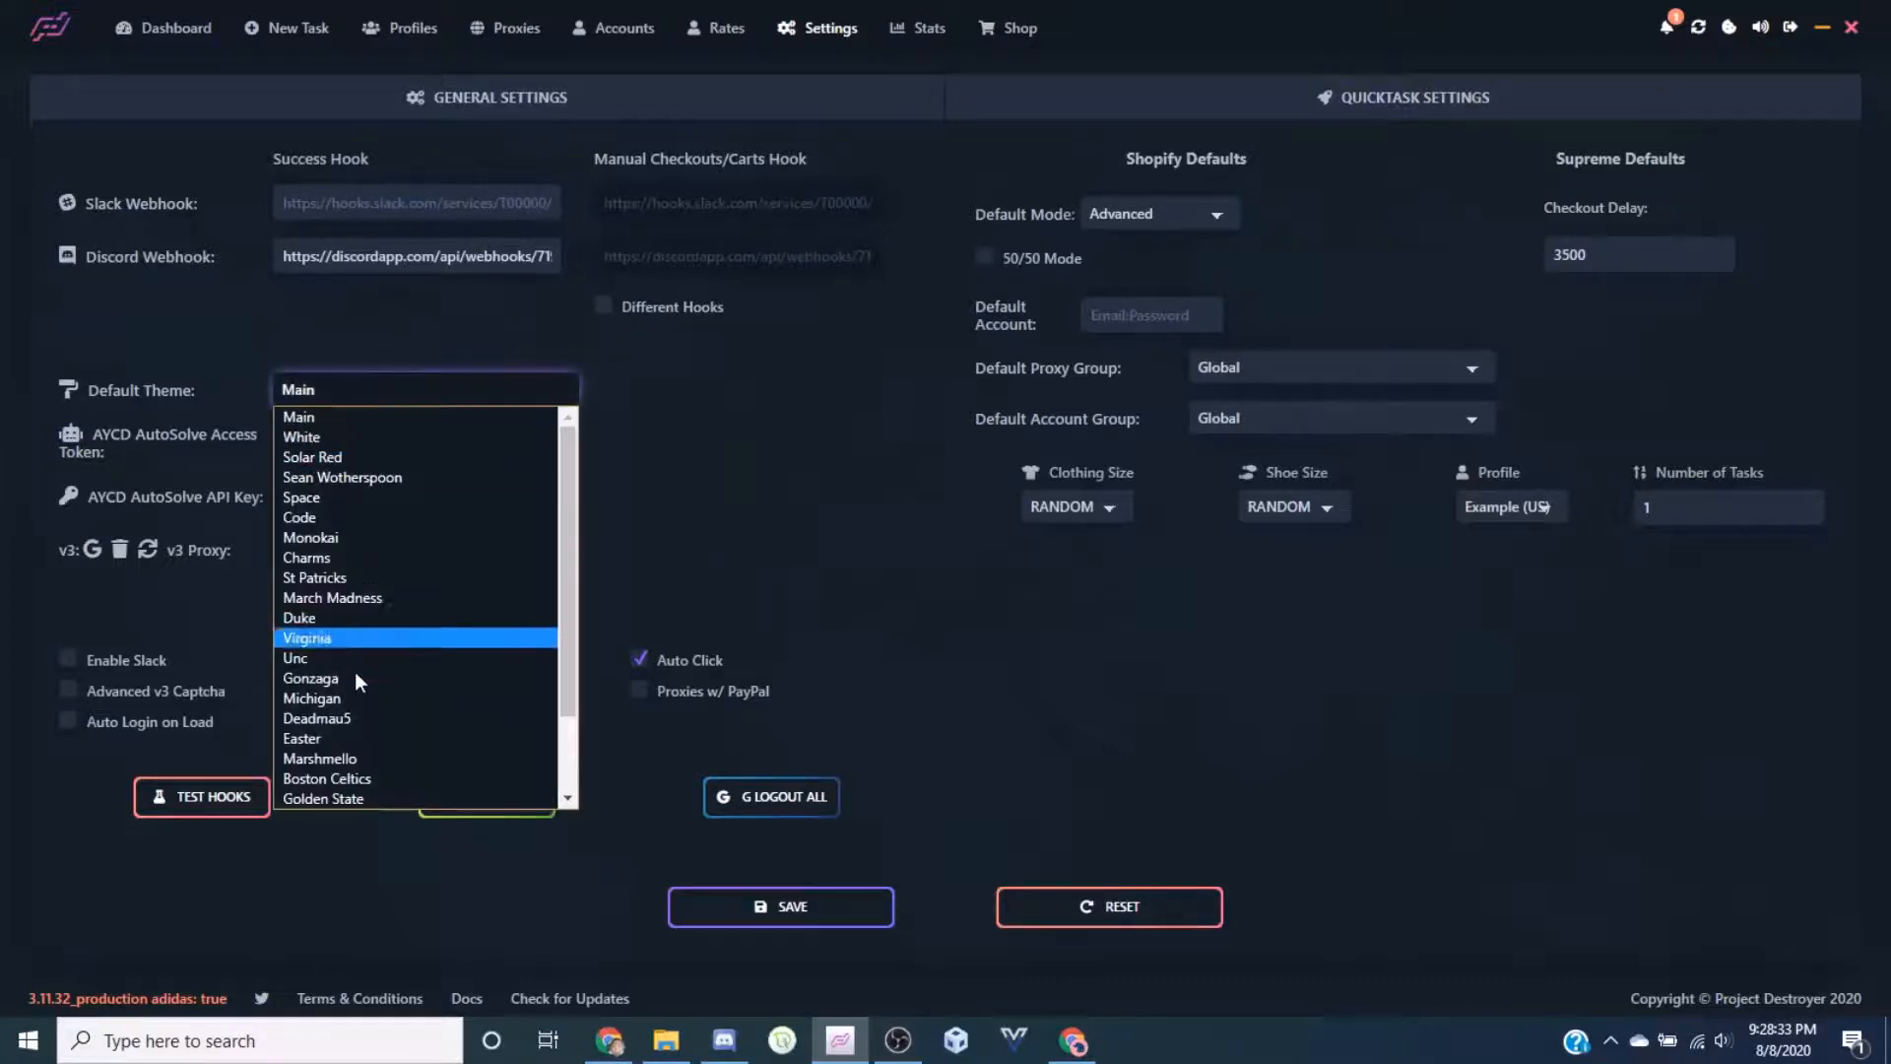
scroll(393, 687, down, 1)
scroll(395, 509, up, 1)
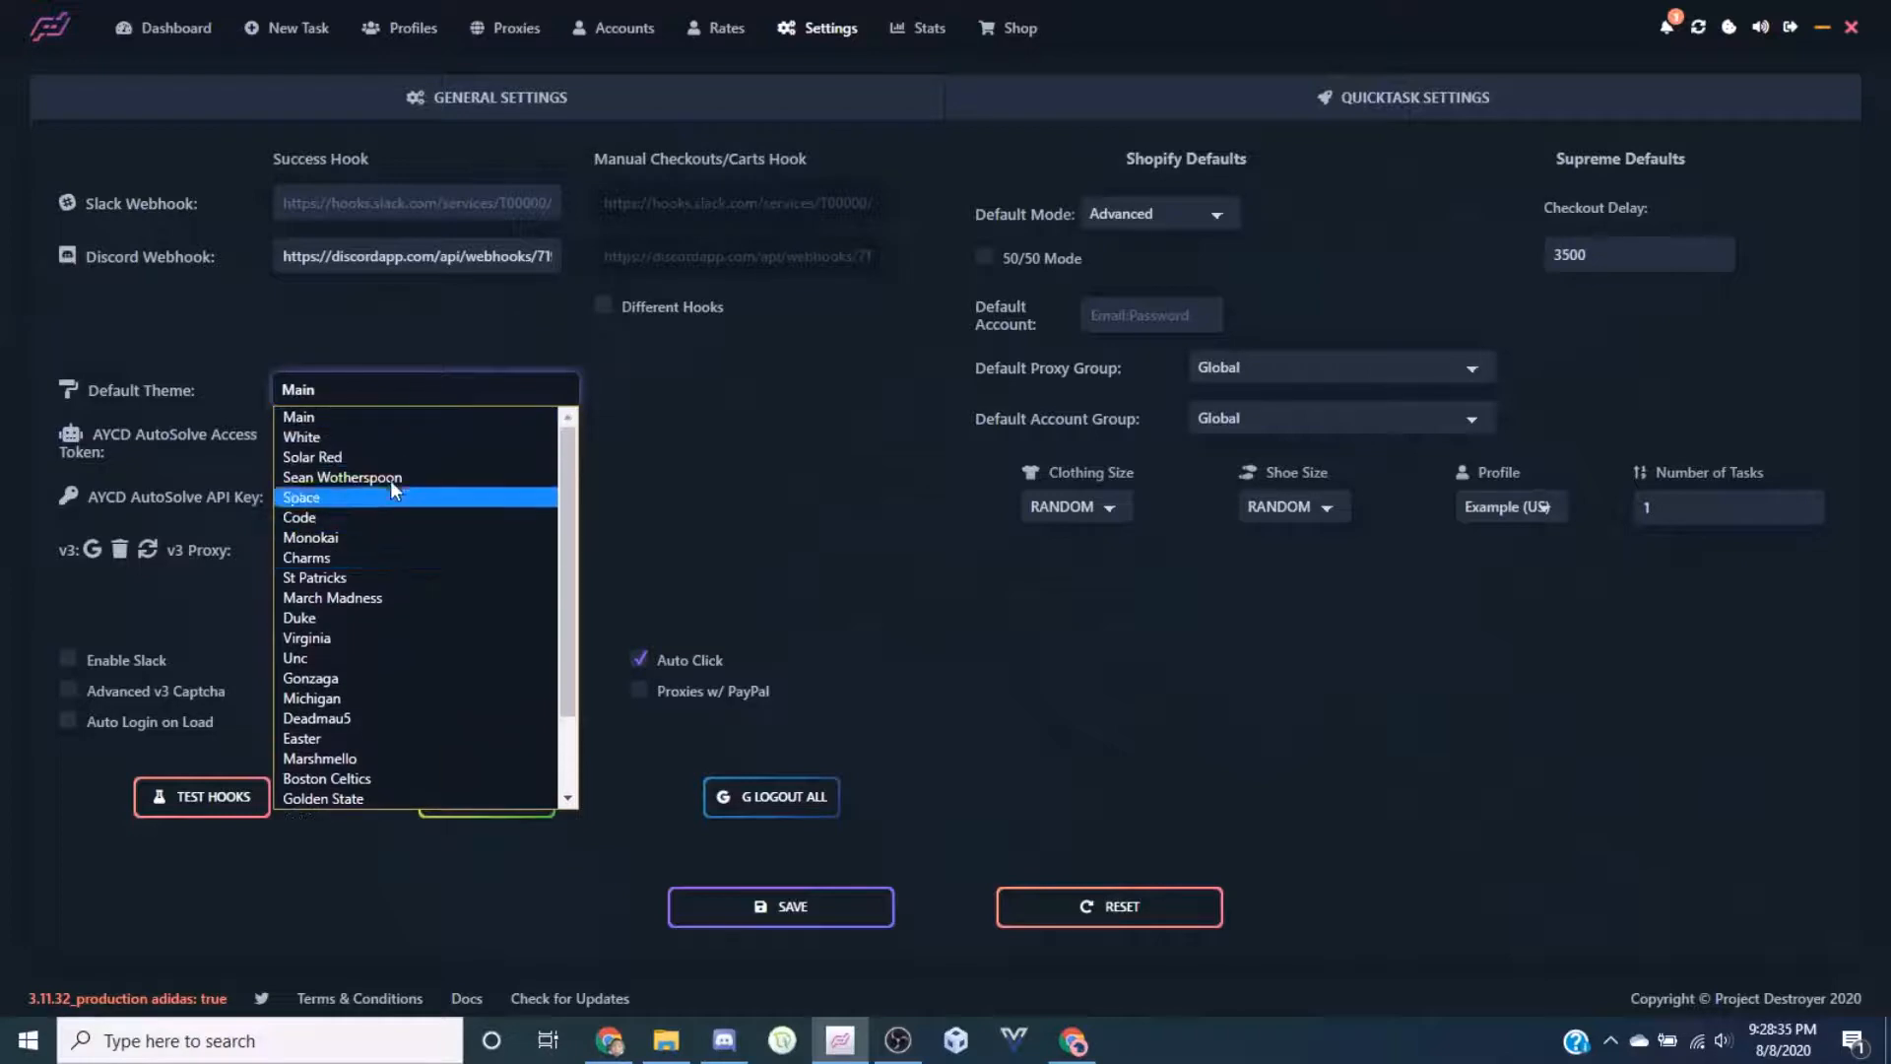
click(389, 416)
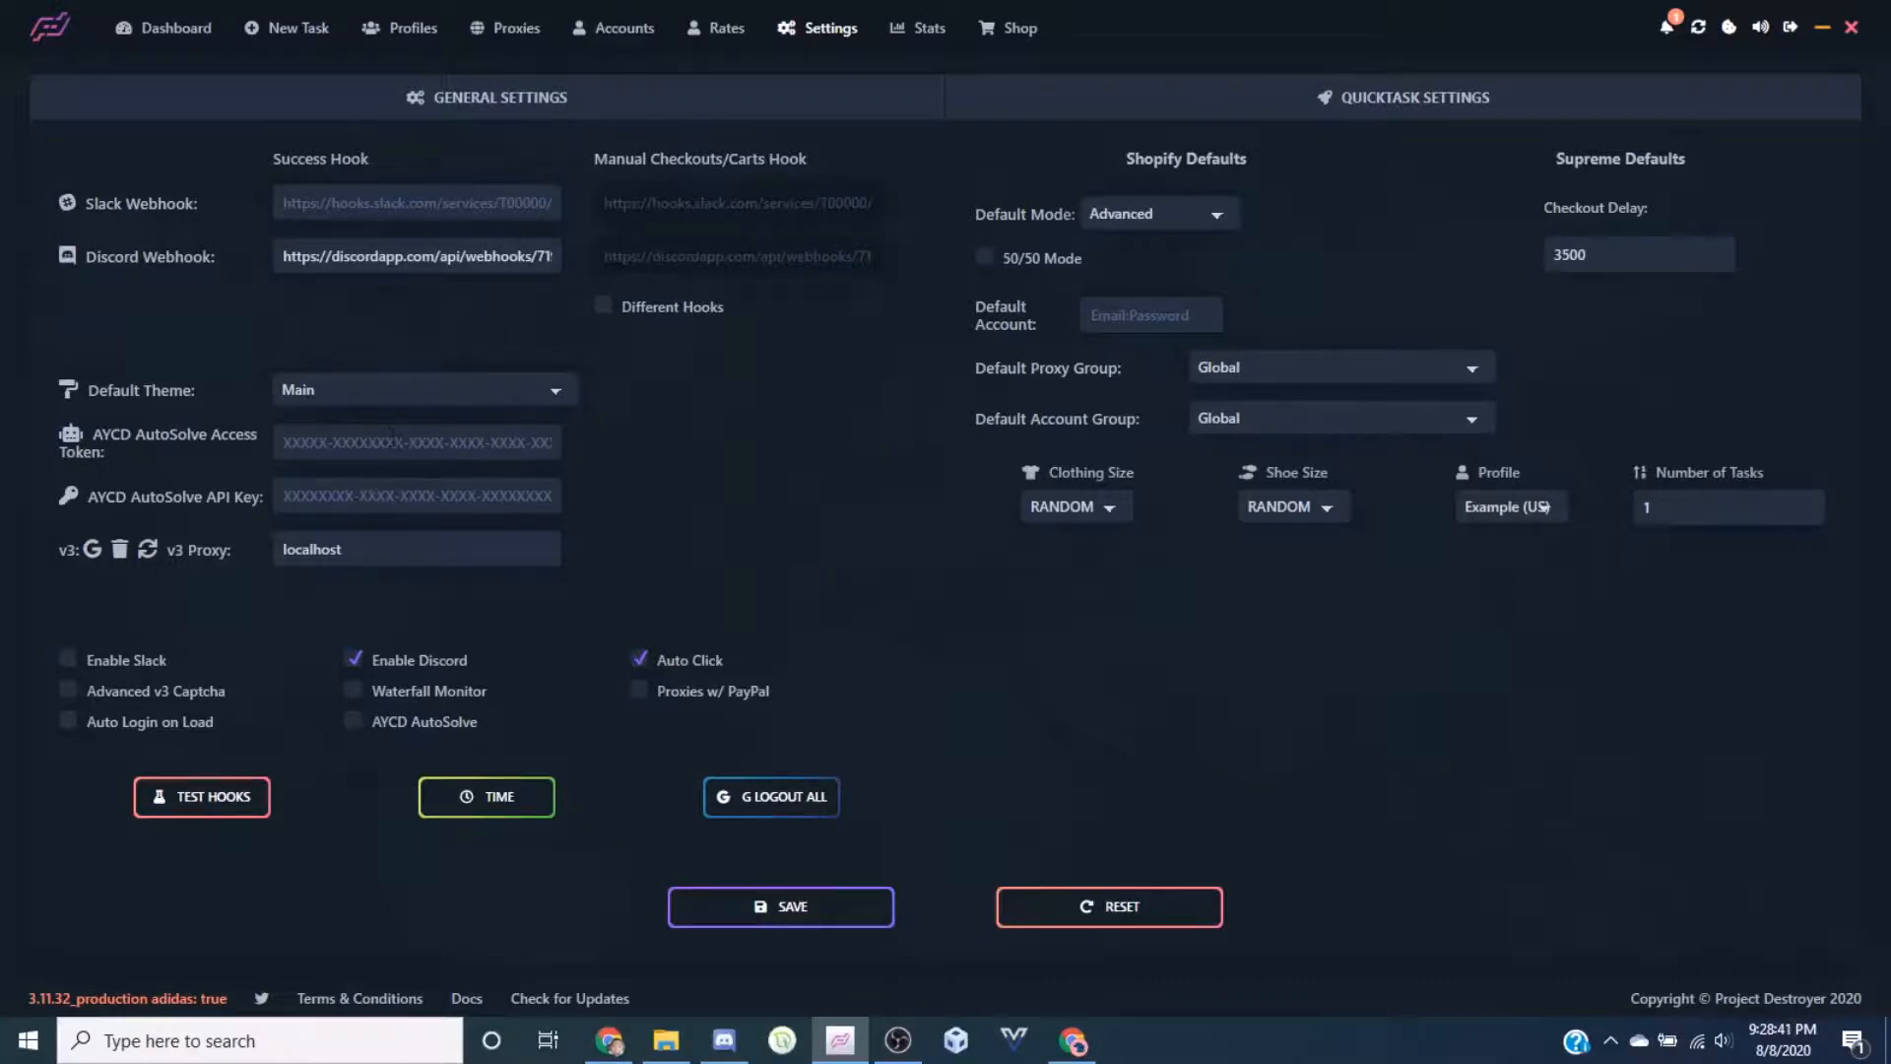
click(394, 442)
click(396, 495)
click(696, 490)
click(402, 443)
click(603, 471)
click(375, 496)
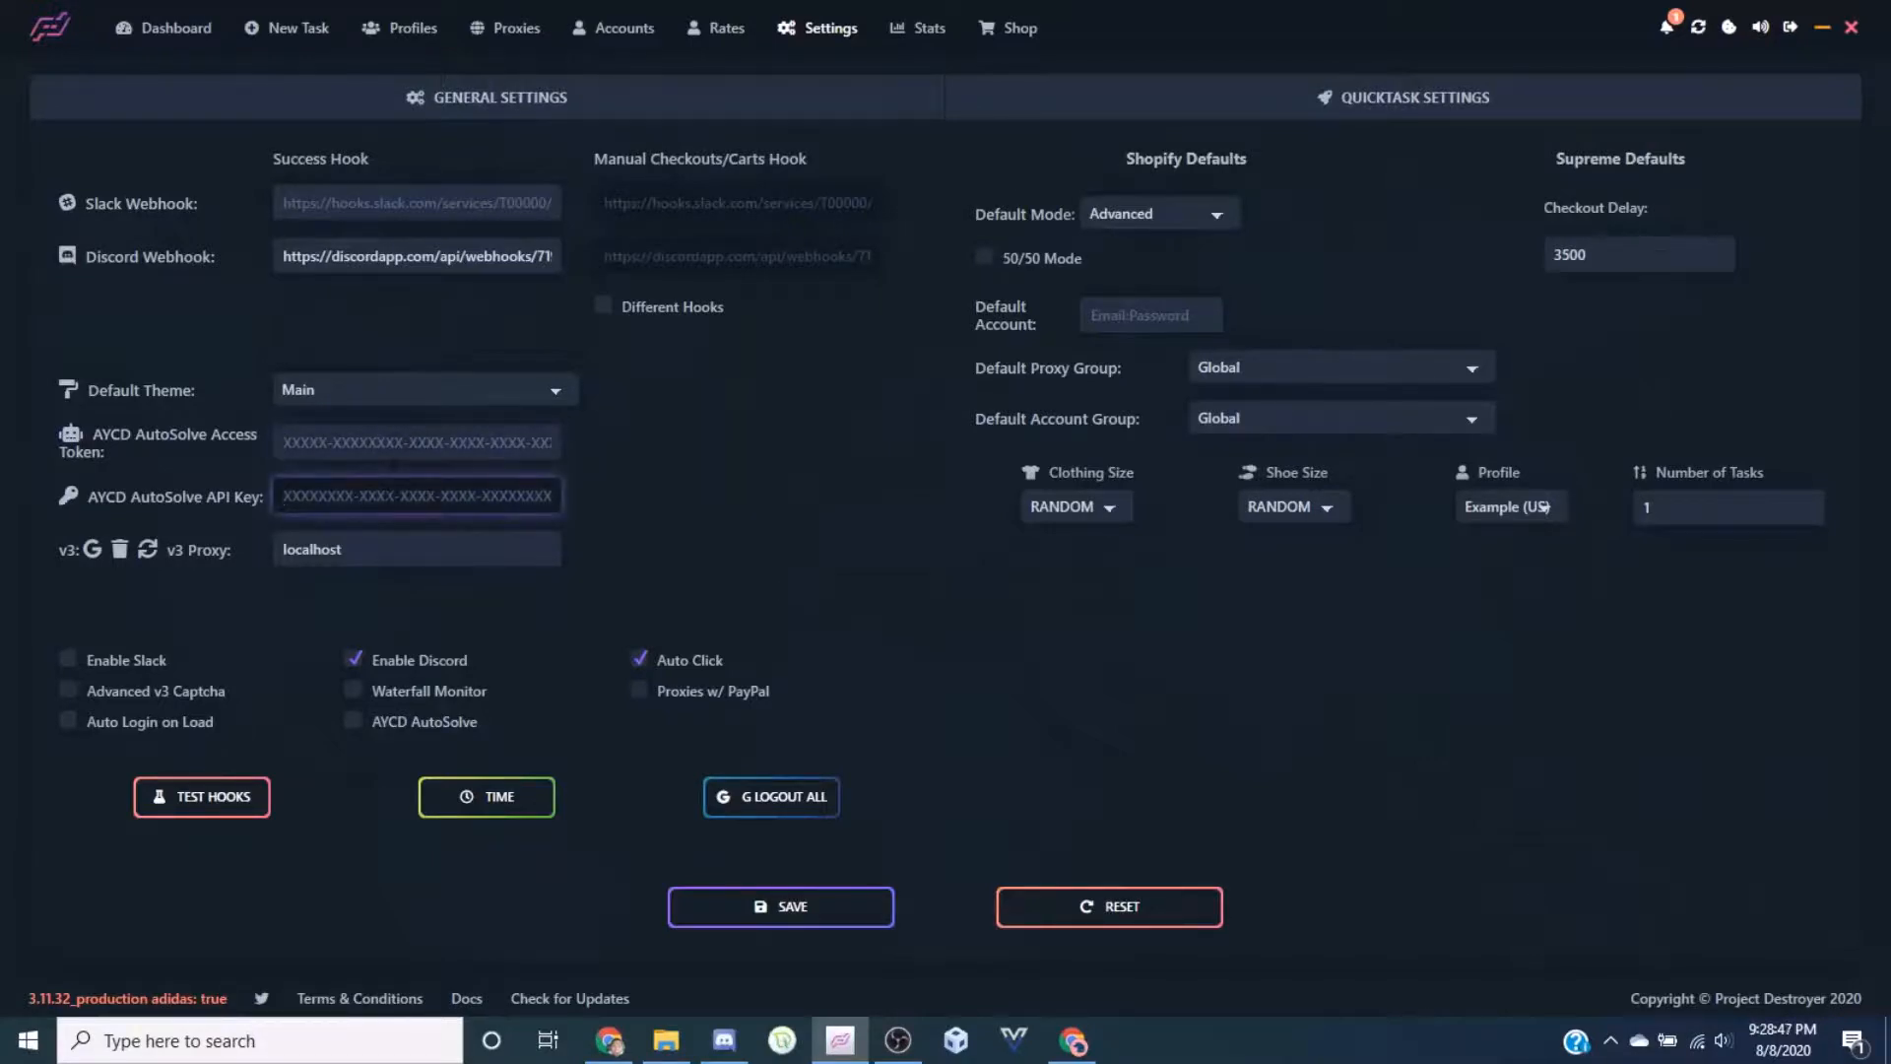
click(698, 483)
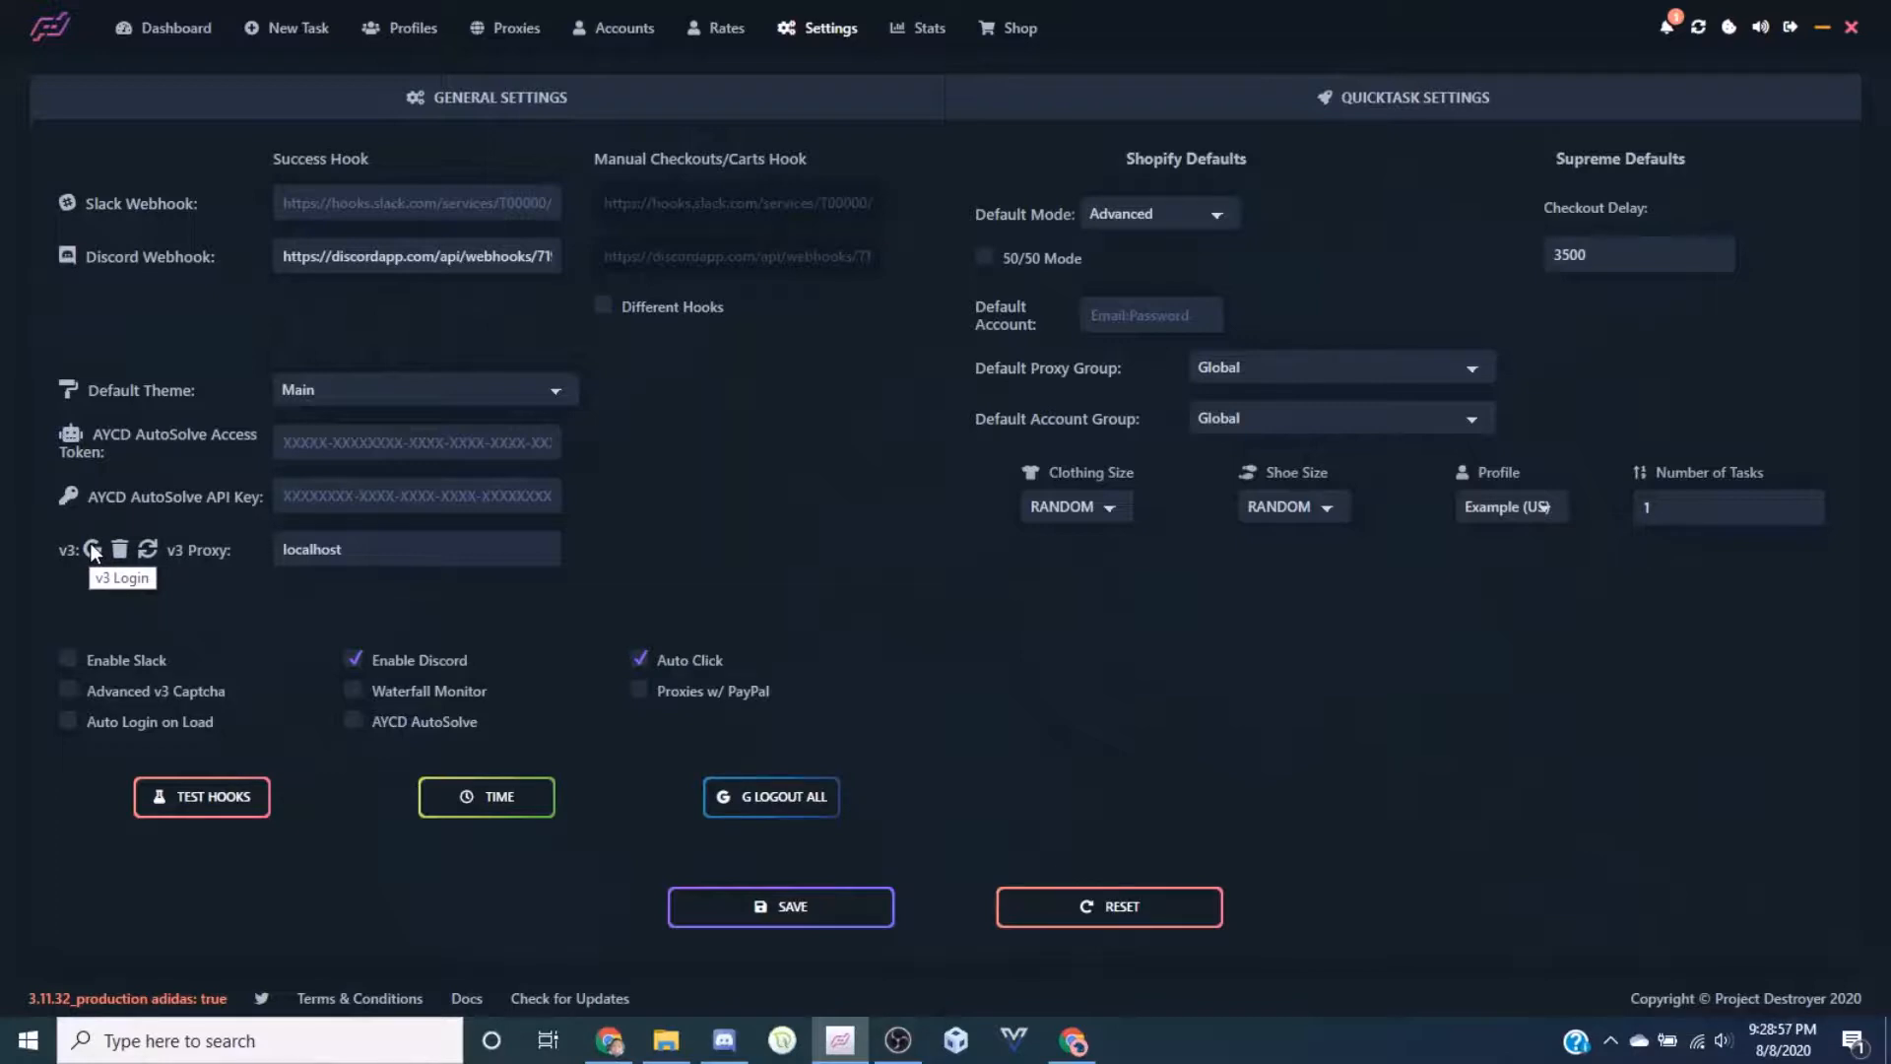
Select the v3 proxy field's text and save the general settings
click(384, 556)
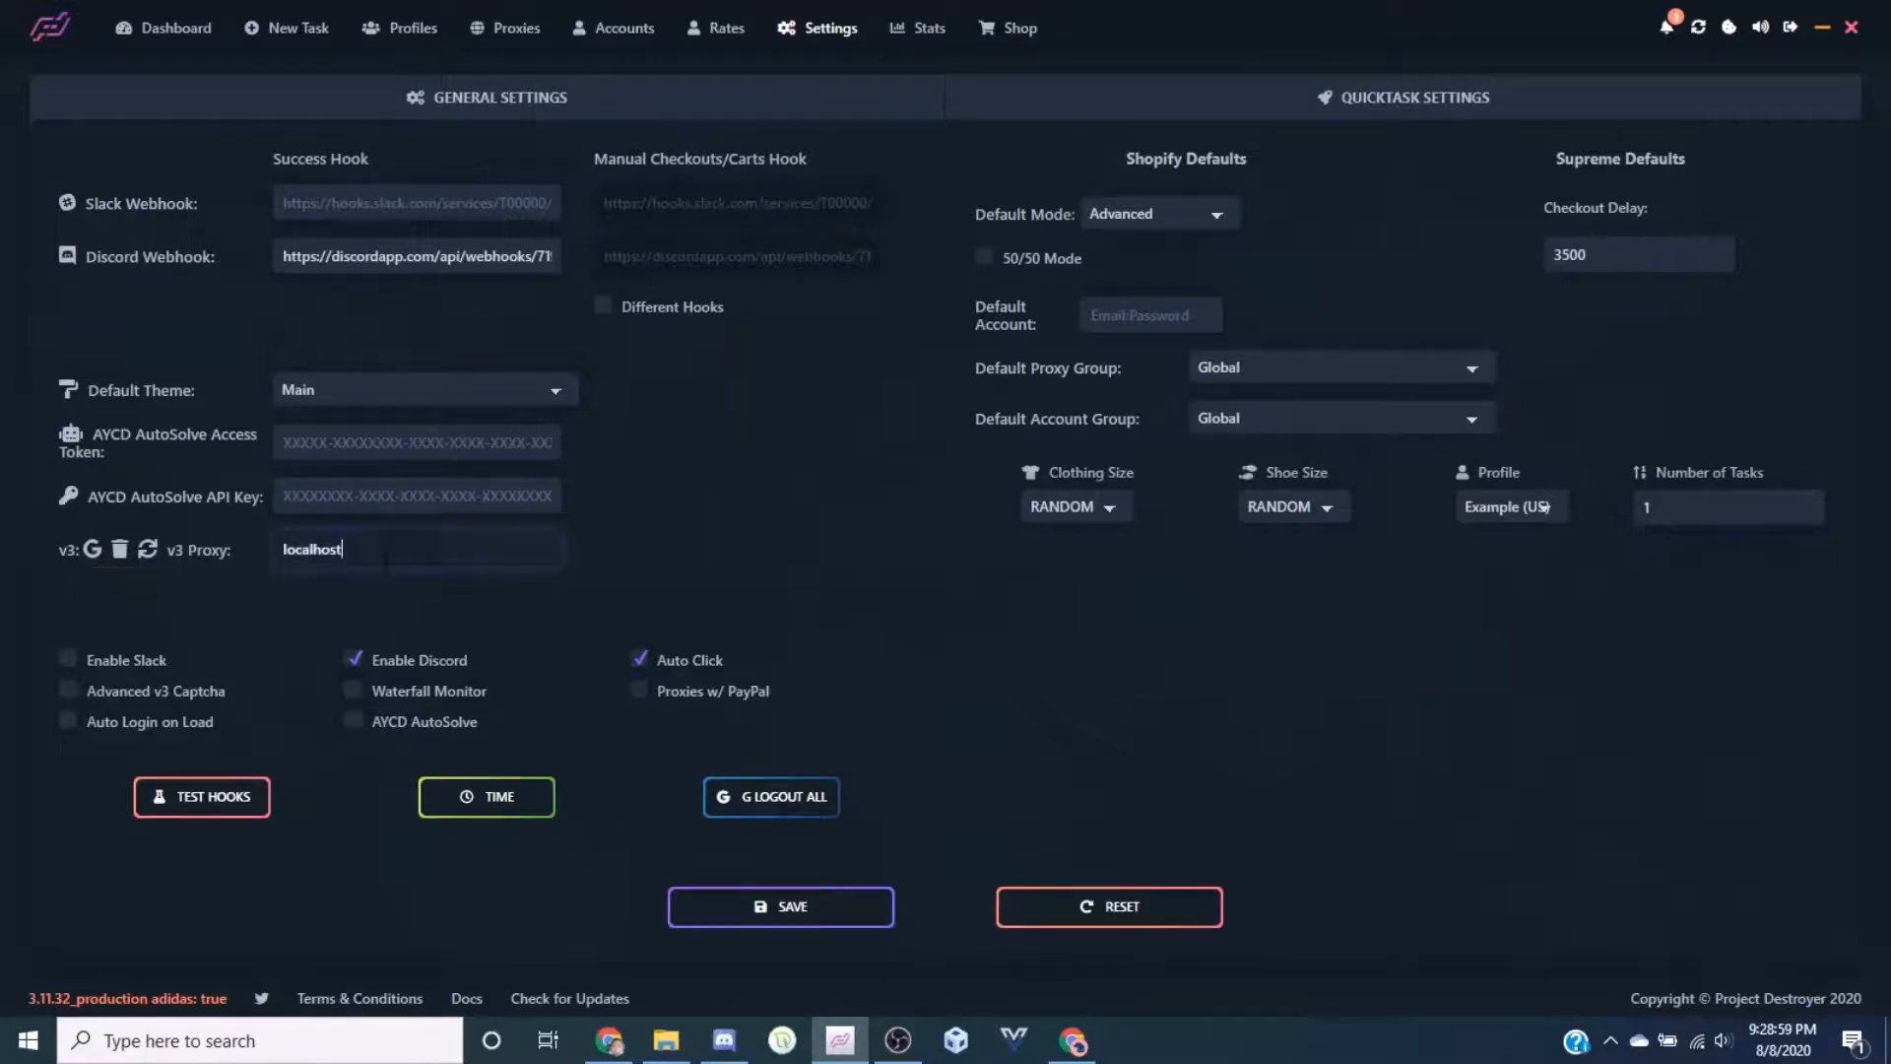
key(ctrl+a)
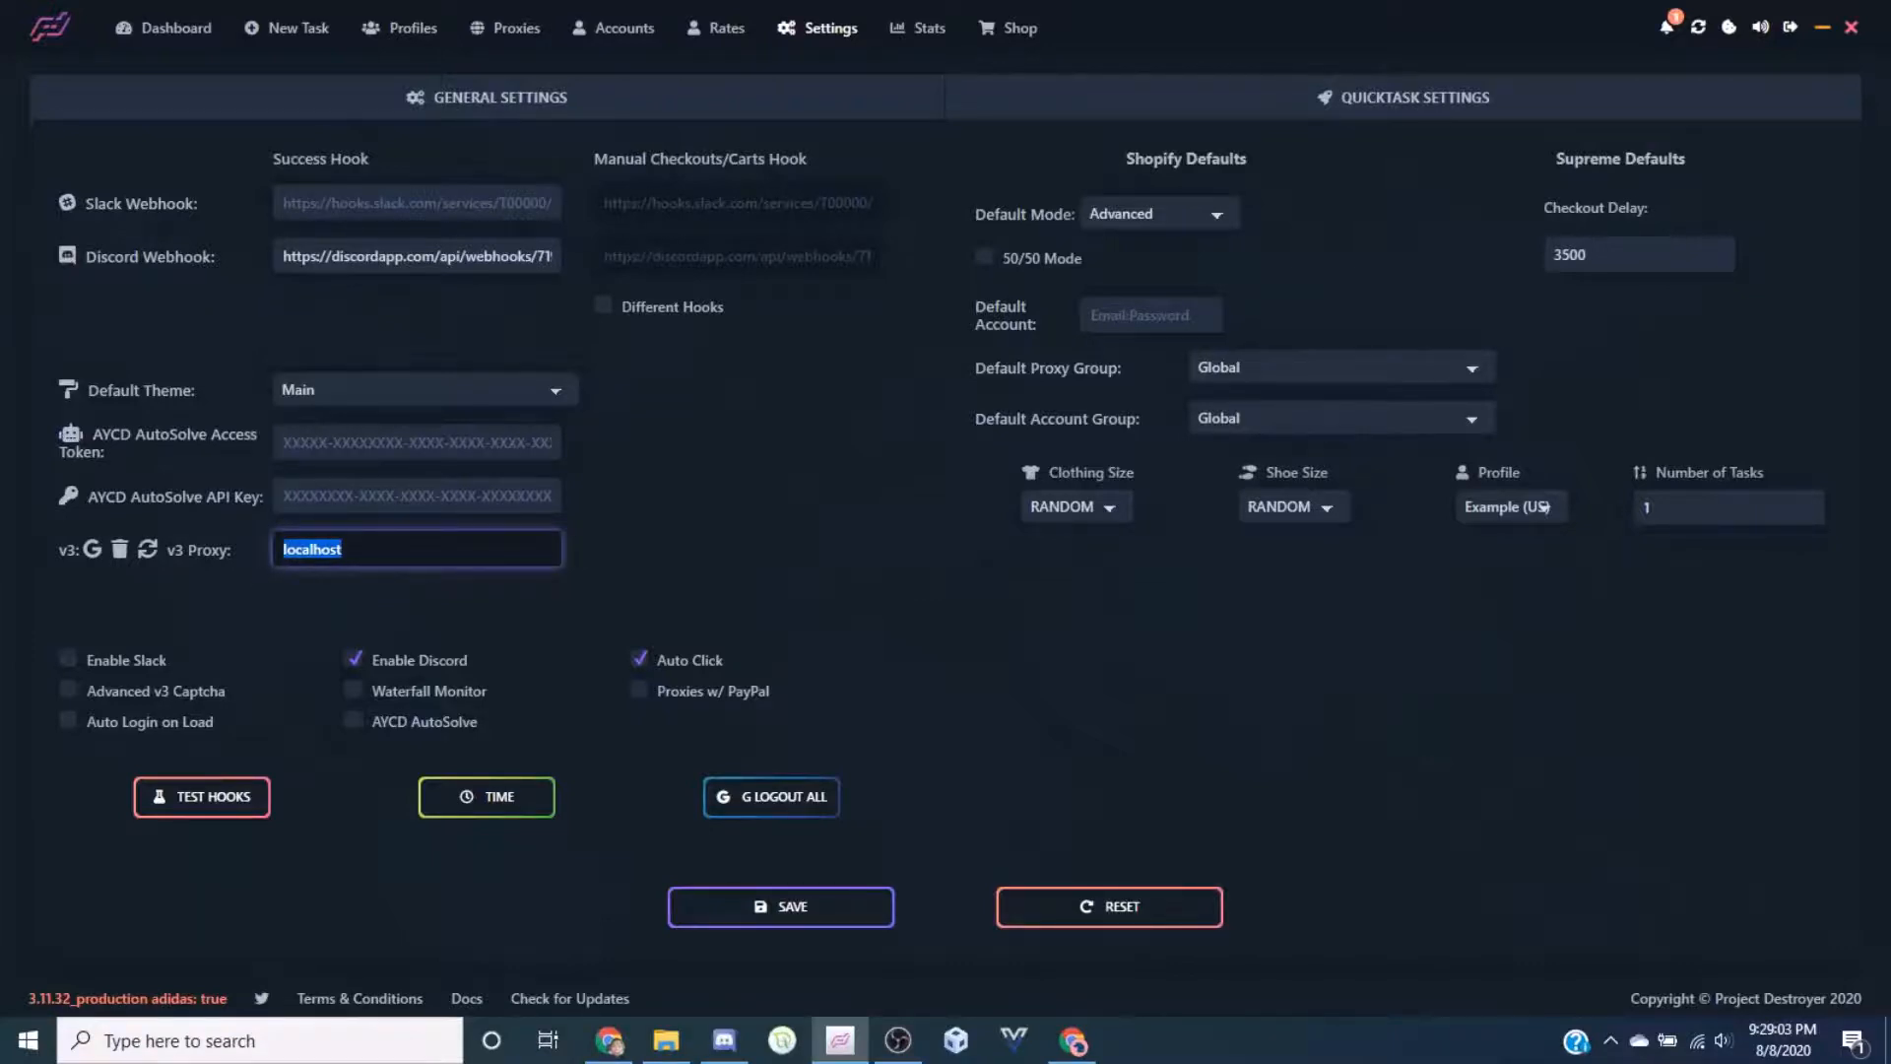
click(451, 553)
click(773, 900)
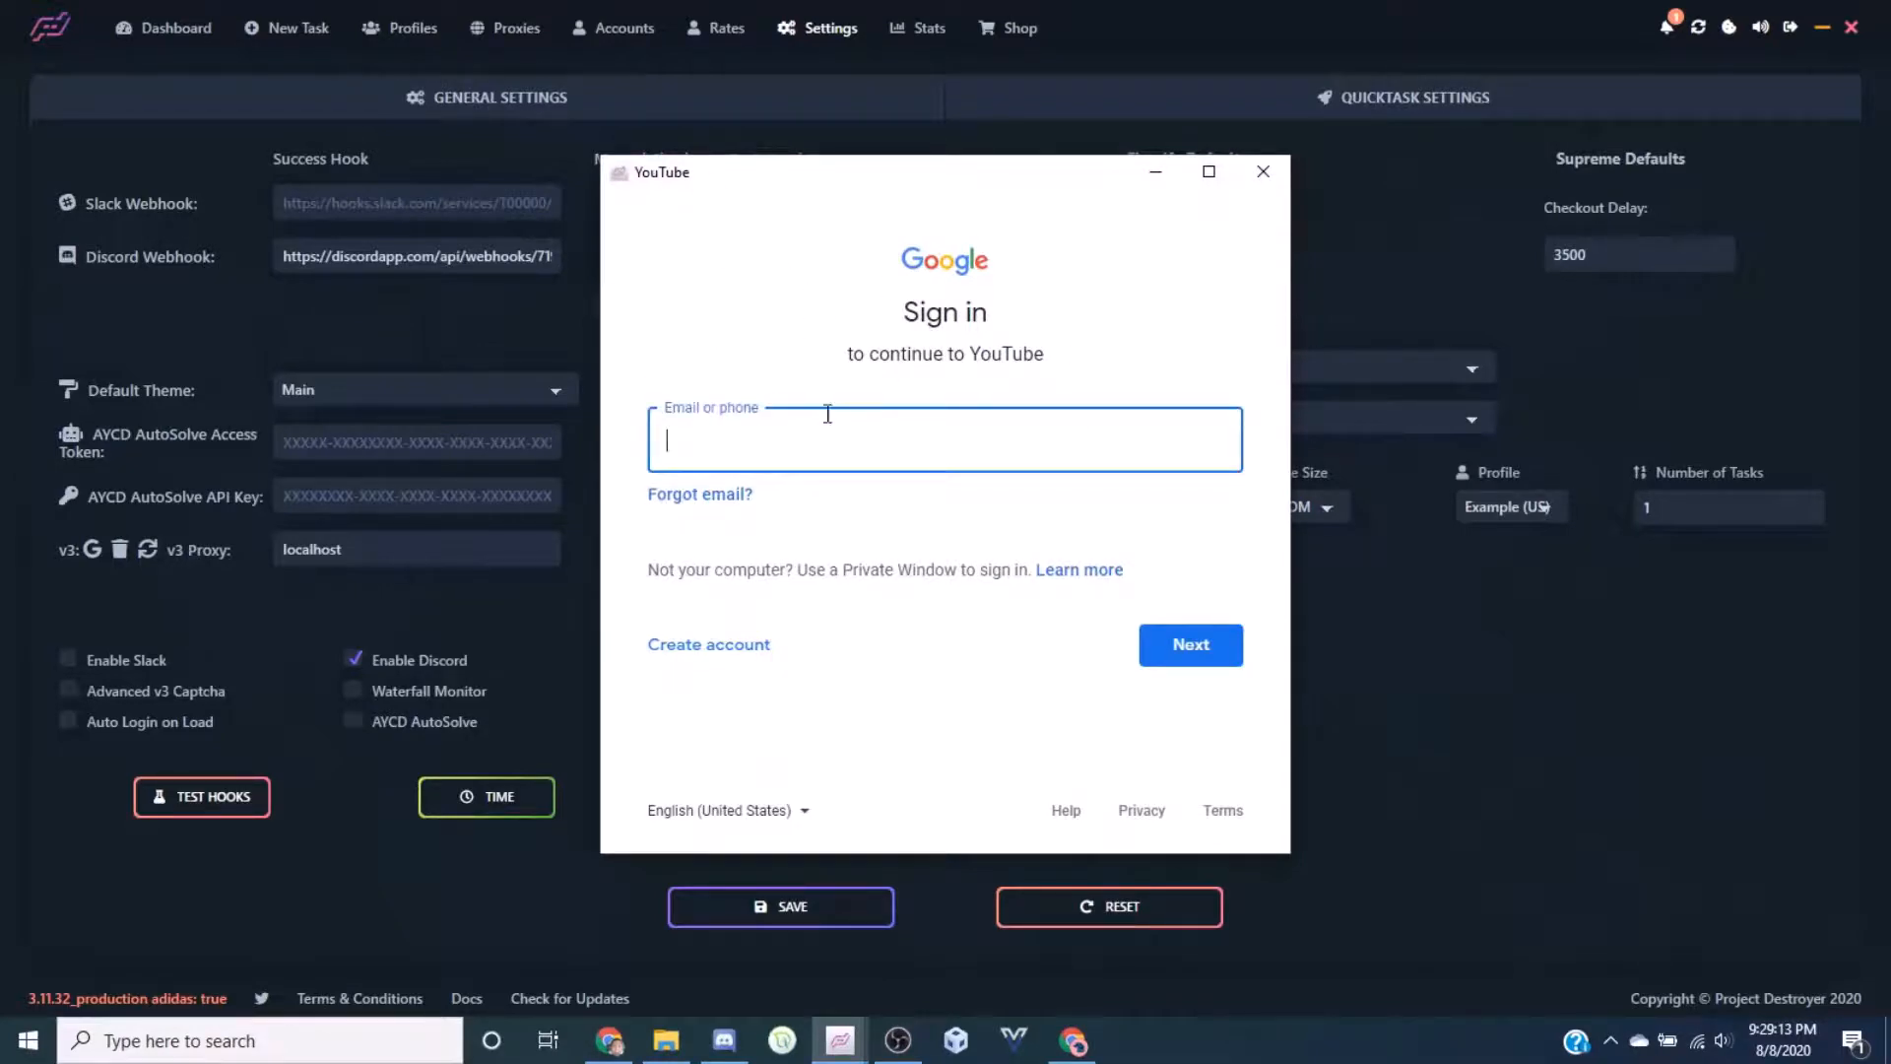
Close the Google sign-in window and log out of the v3 captcha session
click(1263, 172)
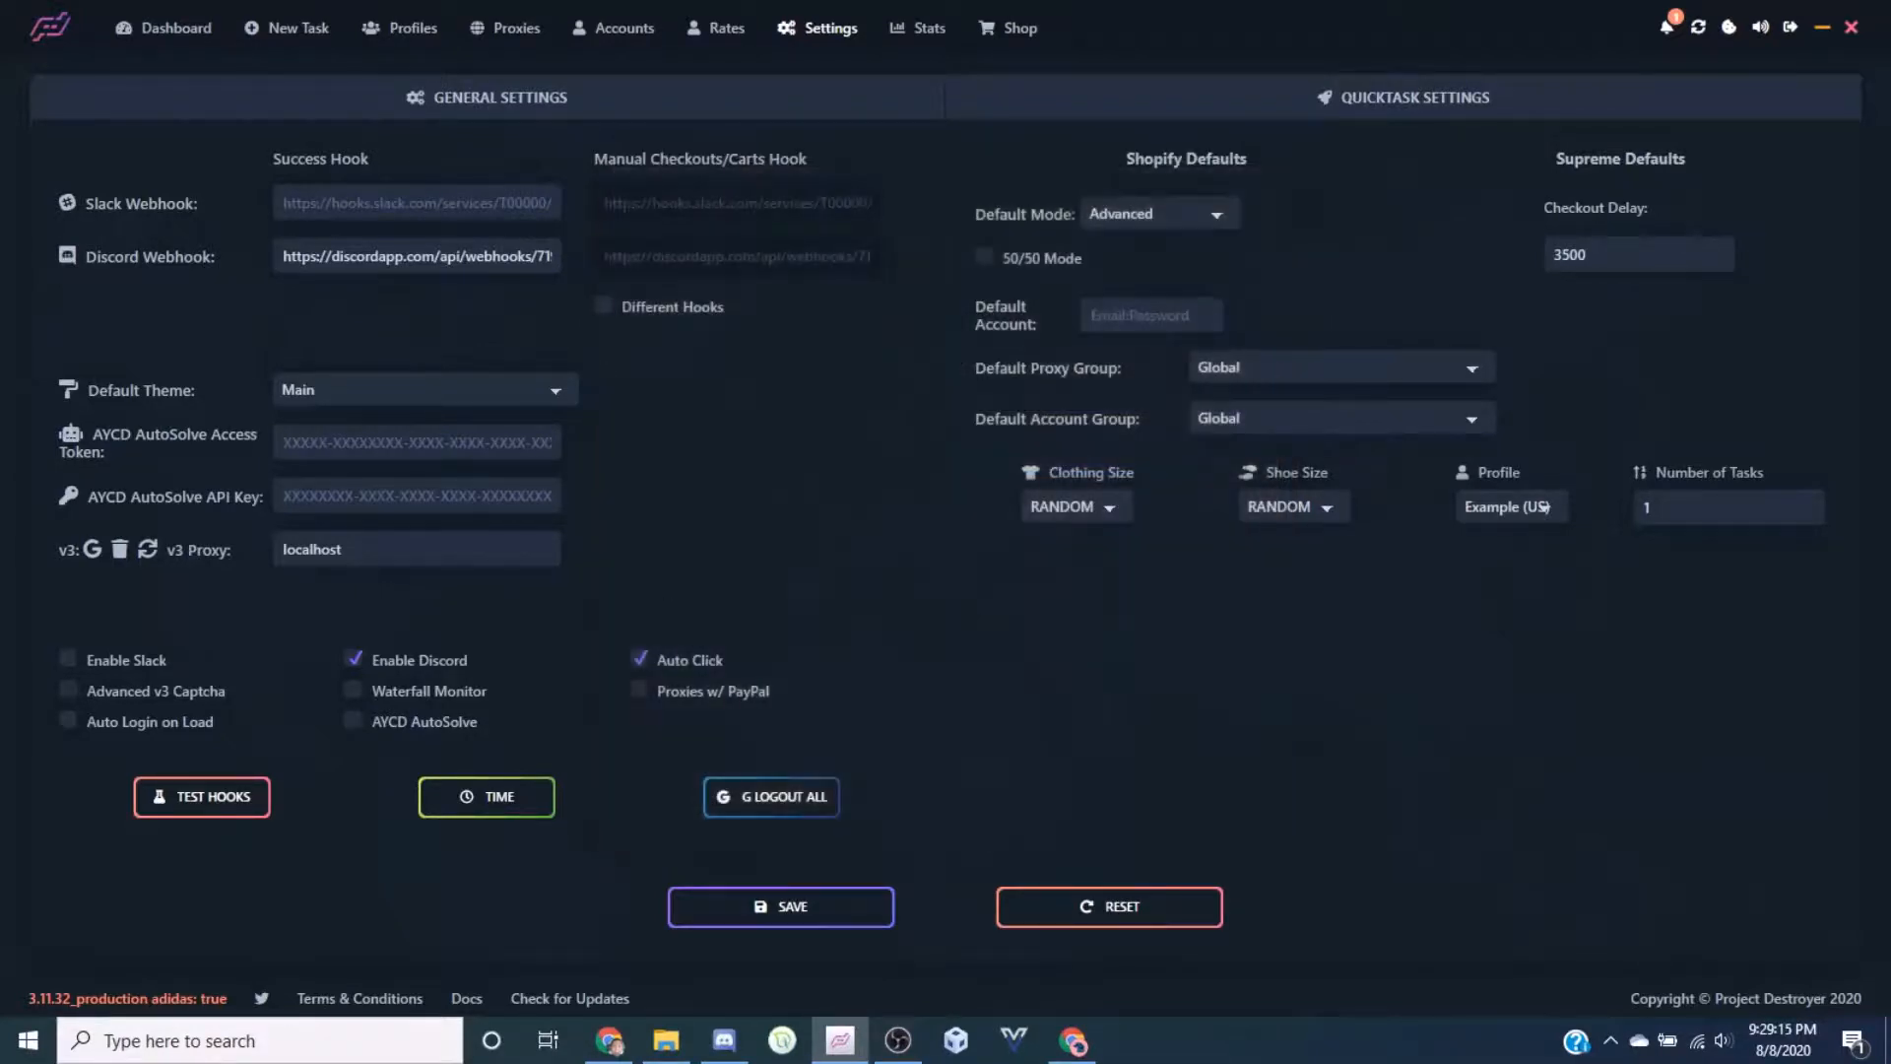
click(114, 546)
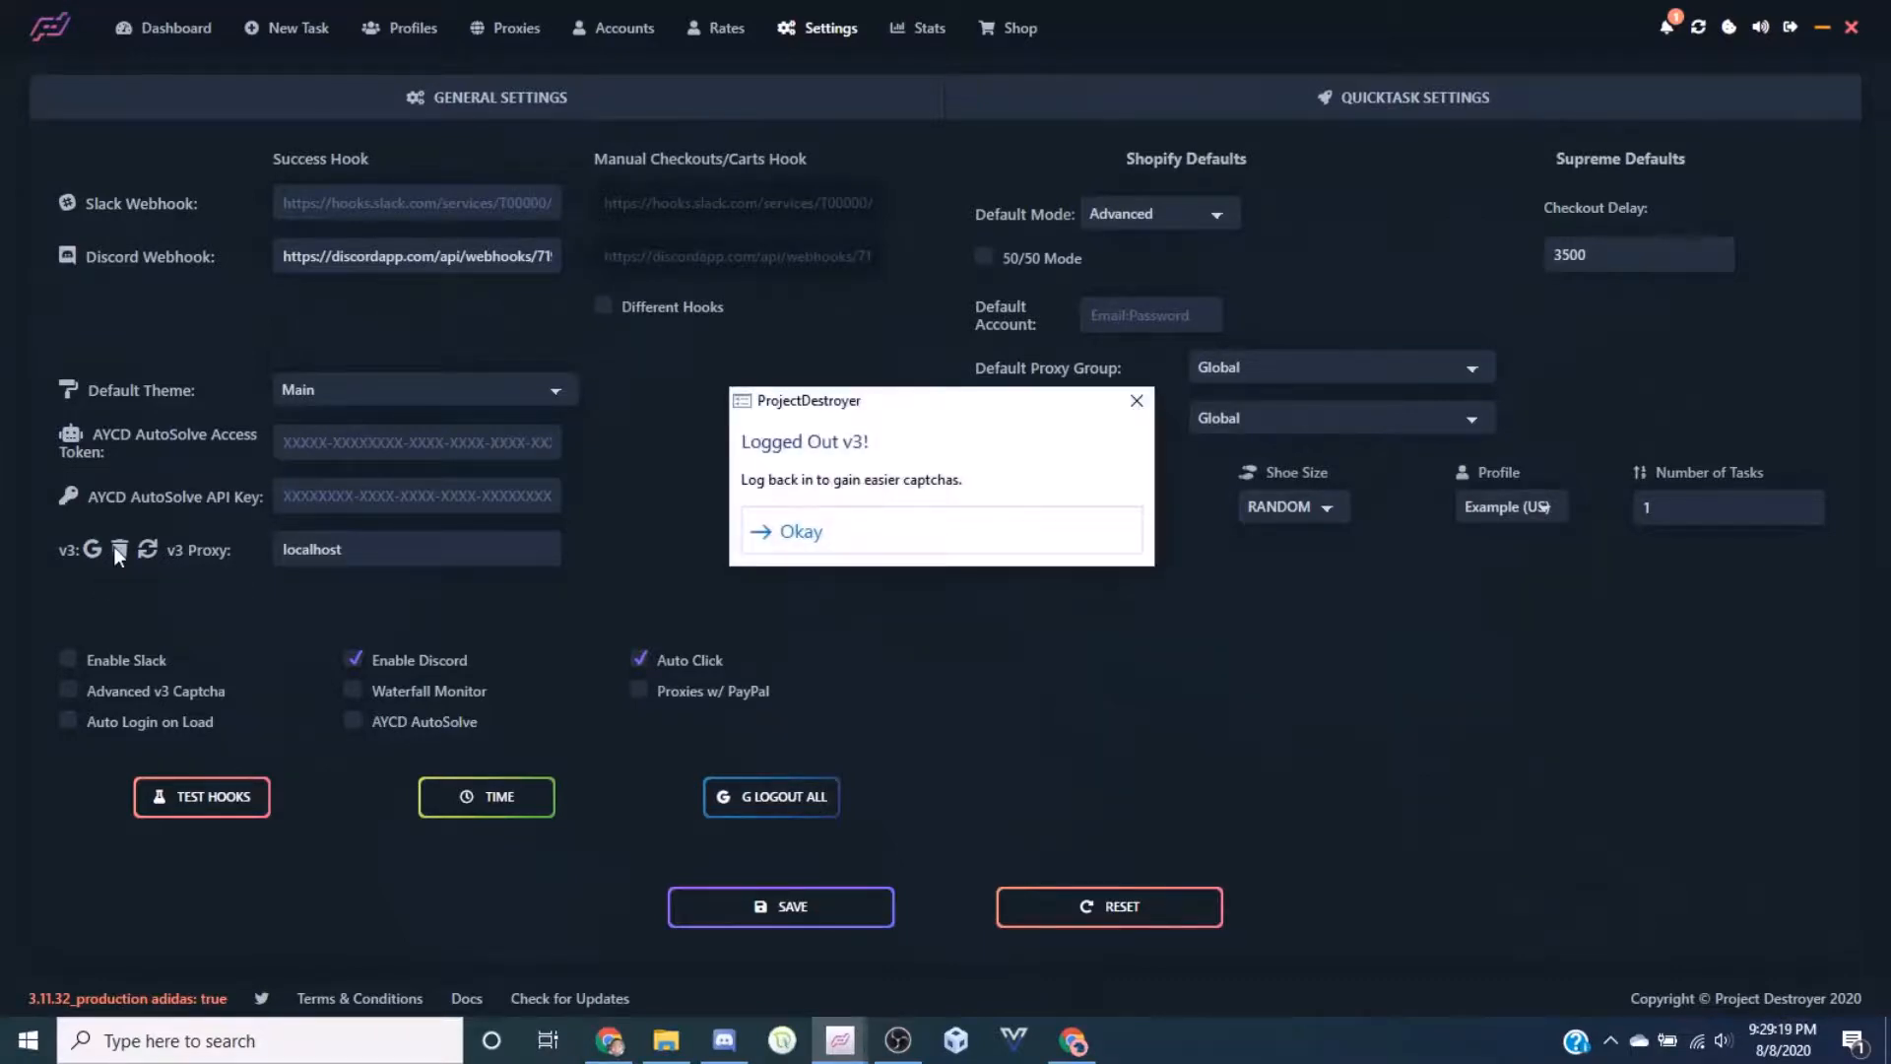
click(945, 524)
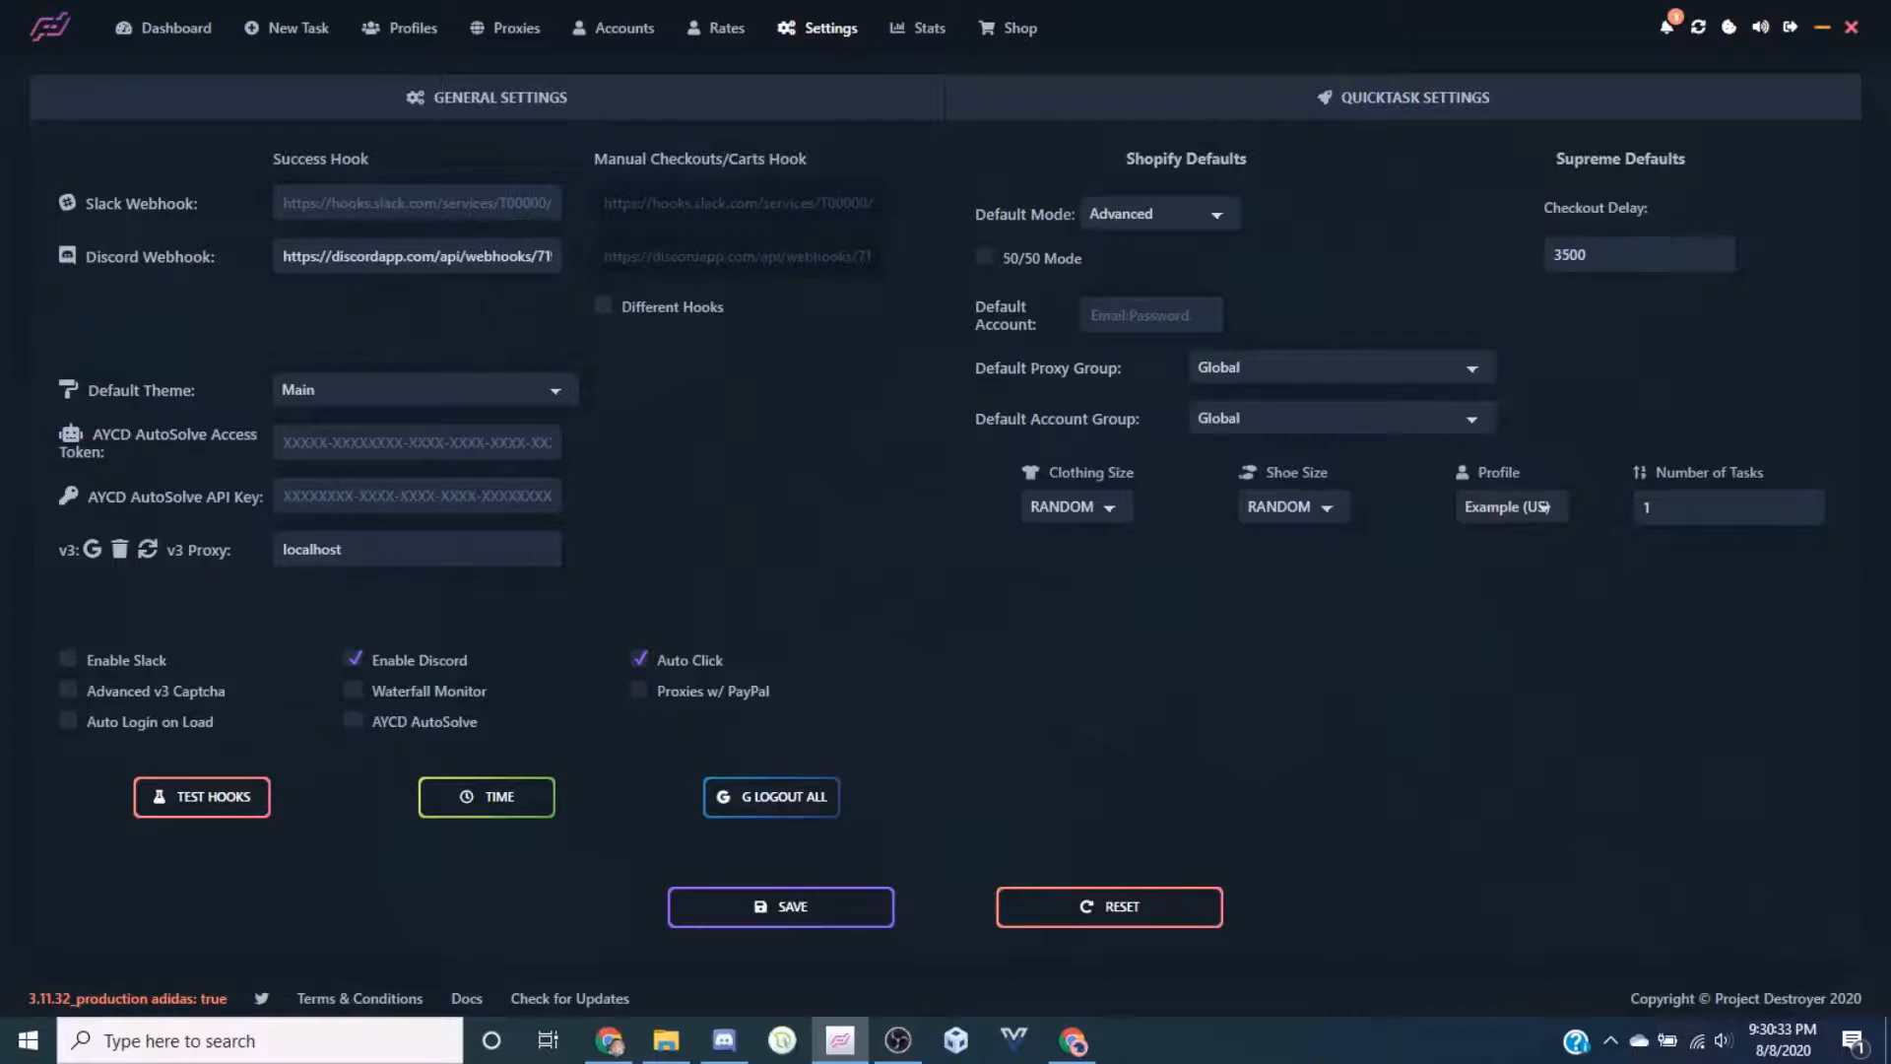
Send a test notification to the configured webhooks and dismiss the Hook Sent confirmation
click(196, 818)
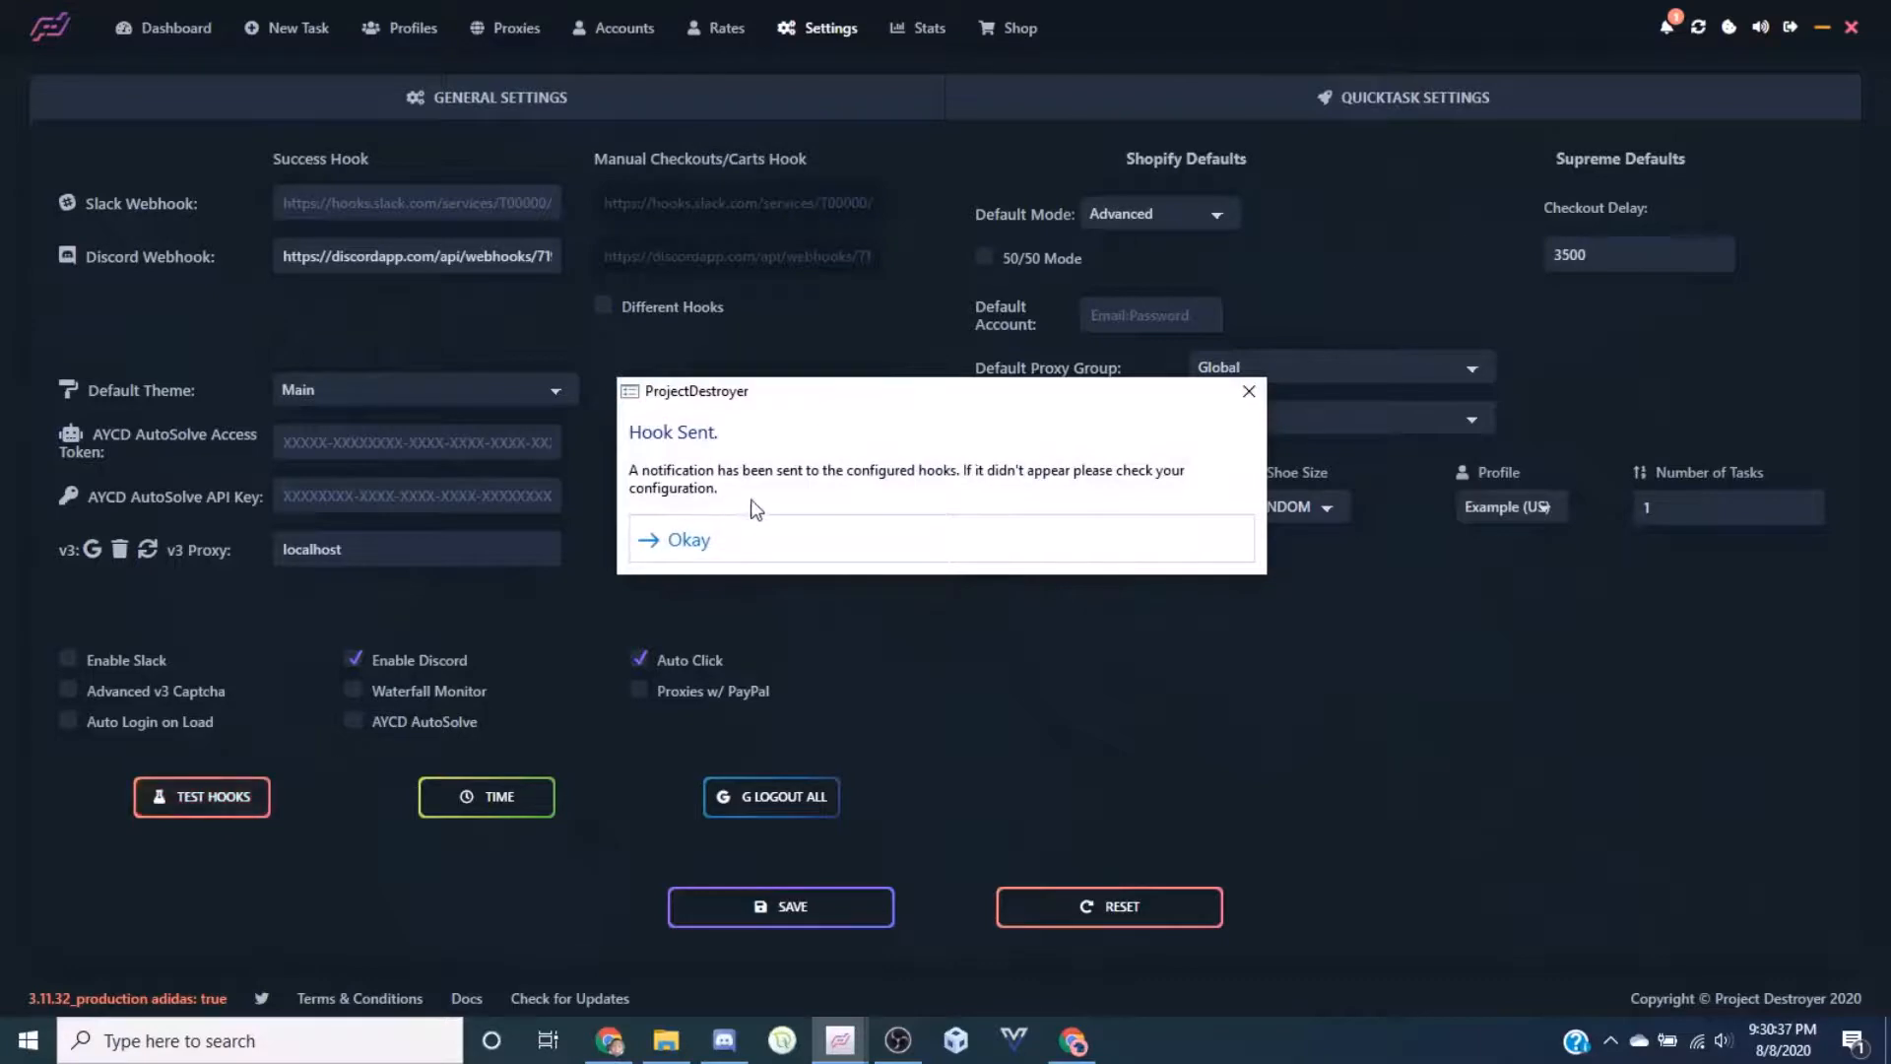
click(814, 538)
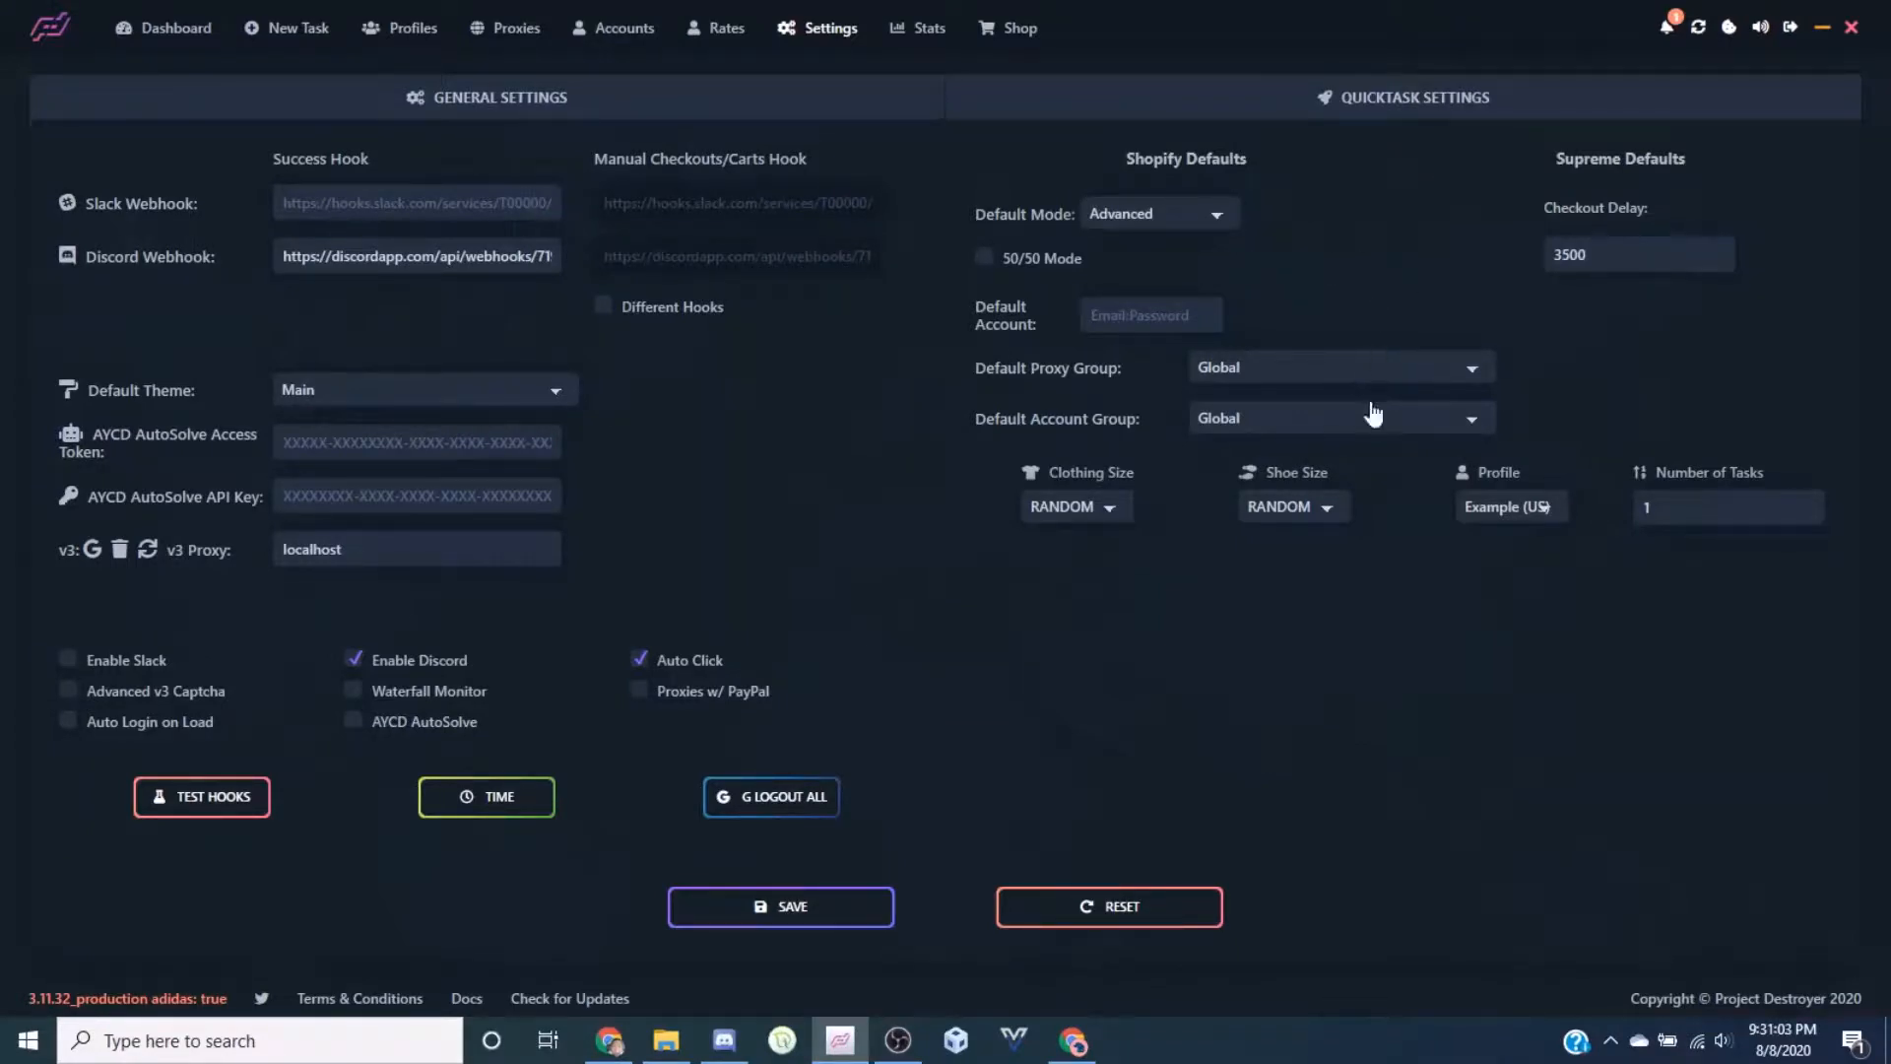
click(1119, 224)
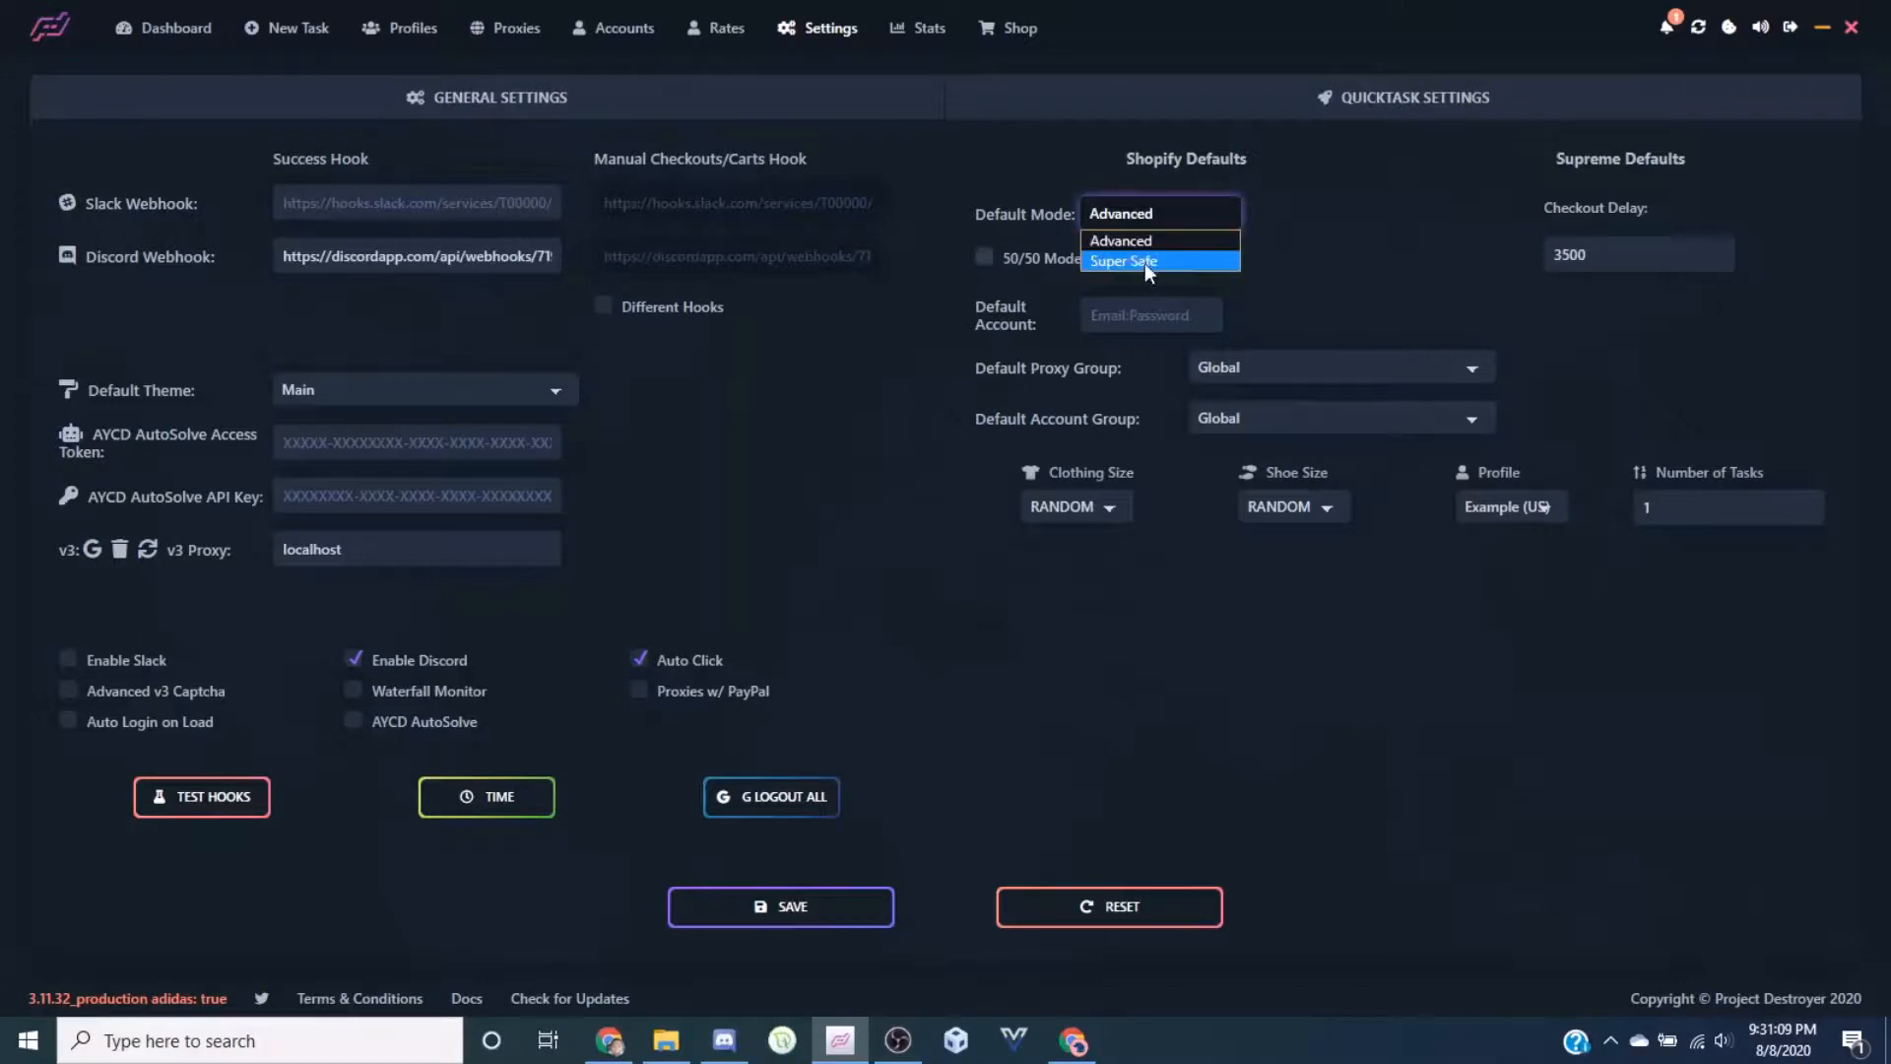
click(1142, 261)
click(1148, 223)
click(1140, 260)
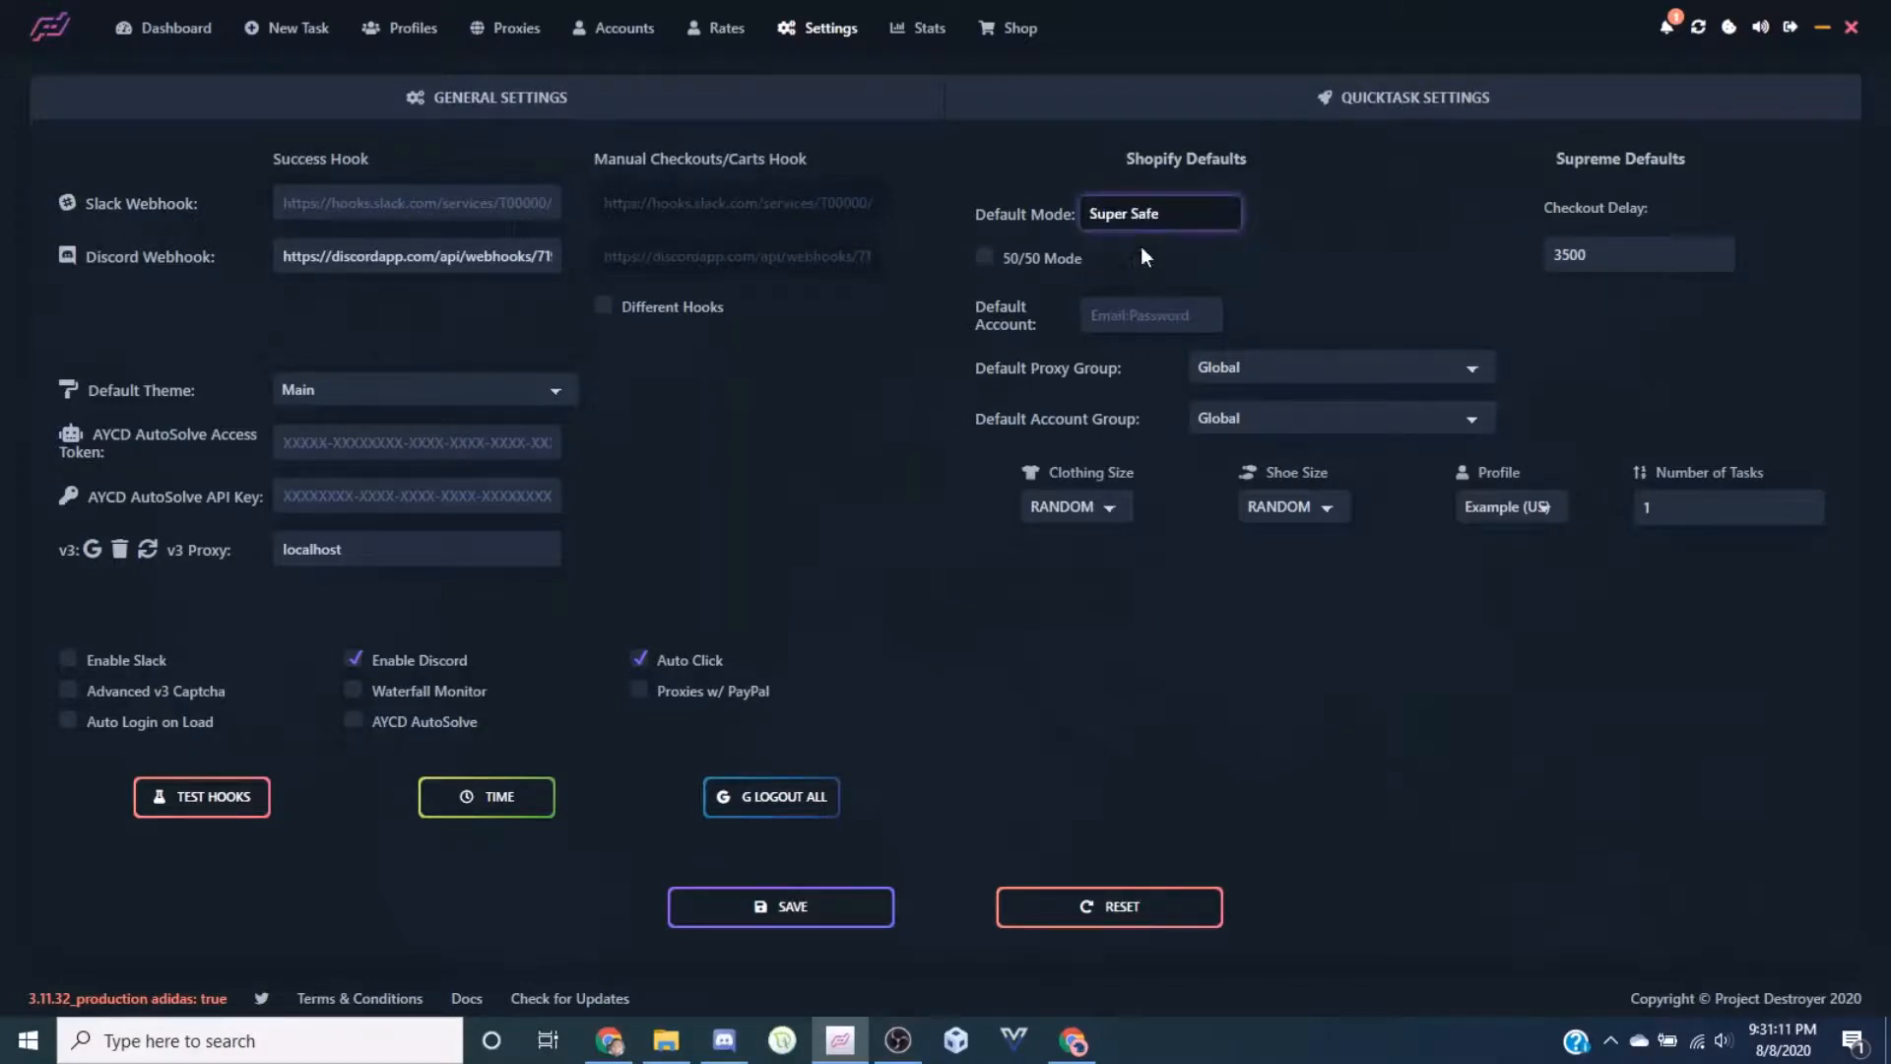
click(1146, 226)
click(1144, 224)
click(1145, 223)
click(1133, 240)
click(1027, 258)
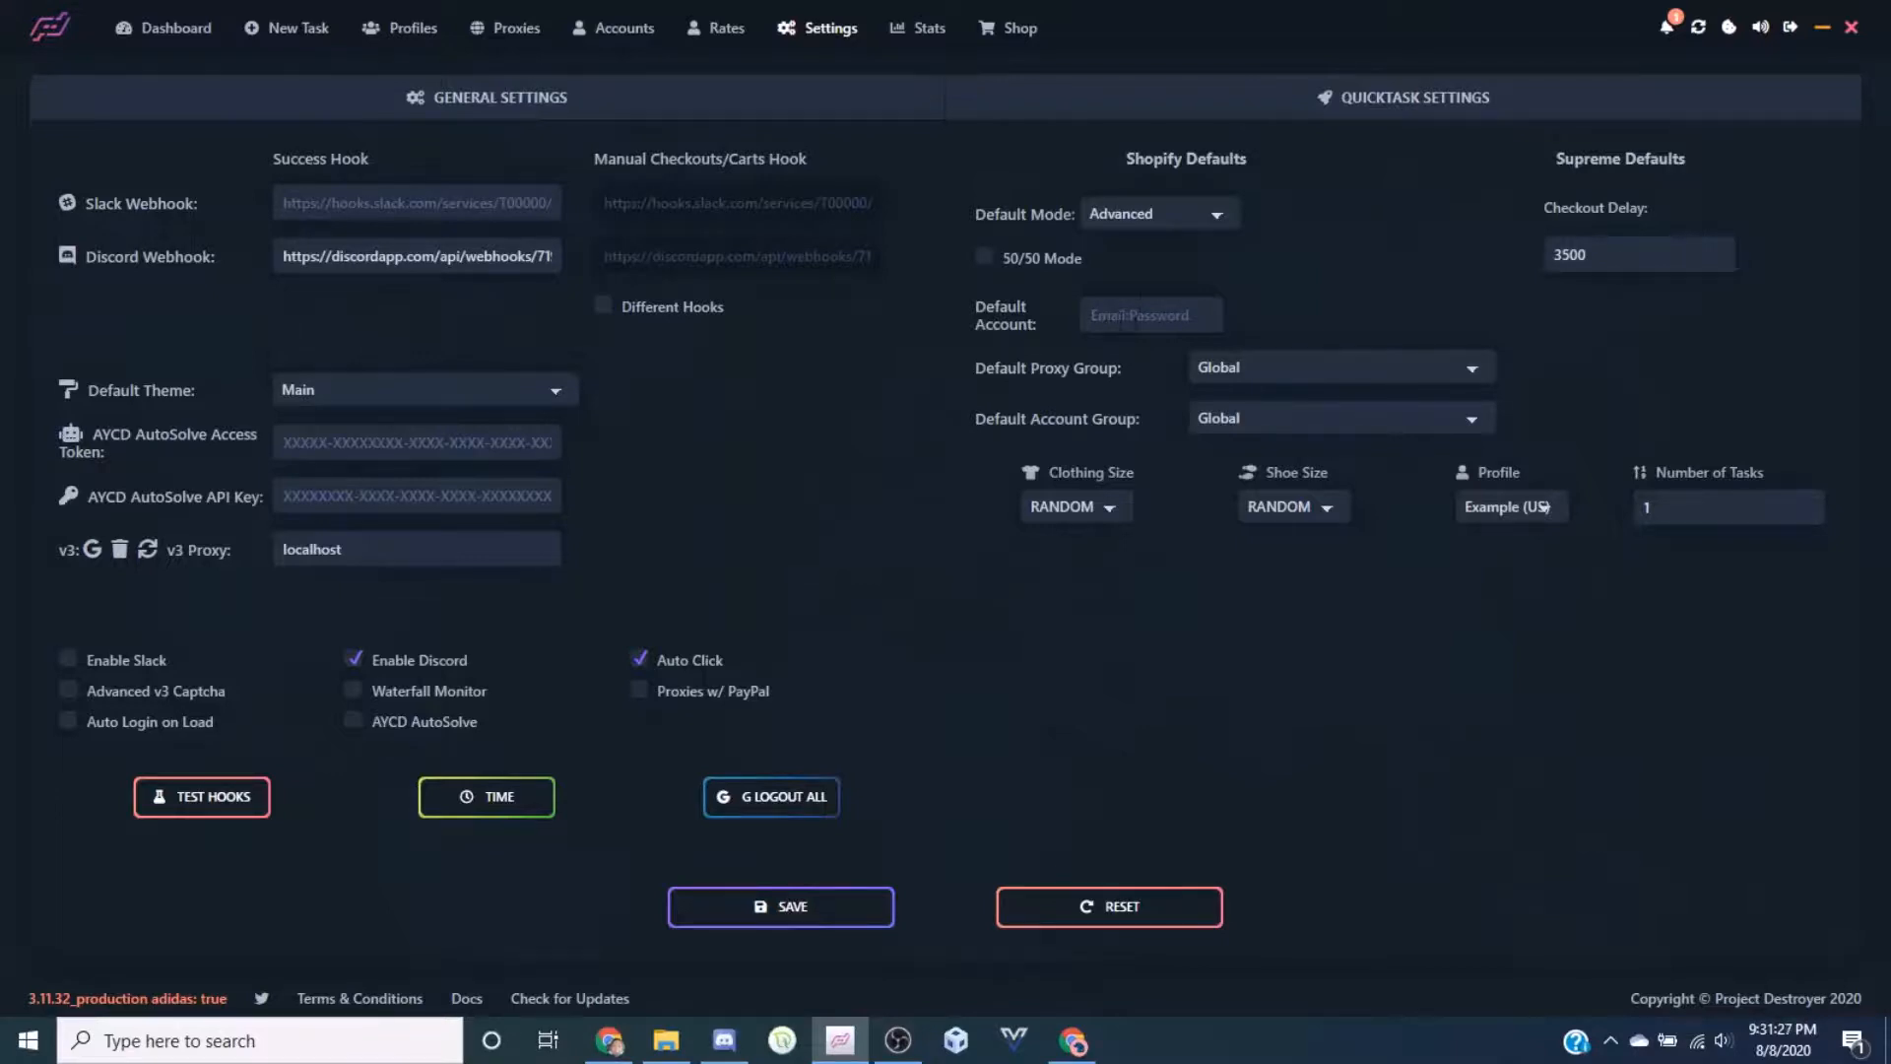
Turn on 50/50 mode and set the Shopify proxy group to Hex Footsites (100), keeping Global accounts
click(1149, 315)
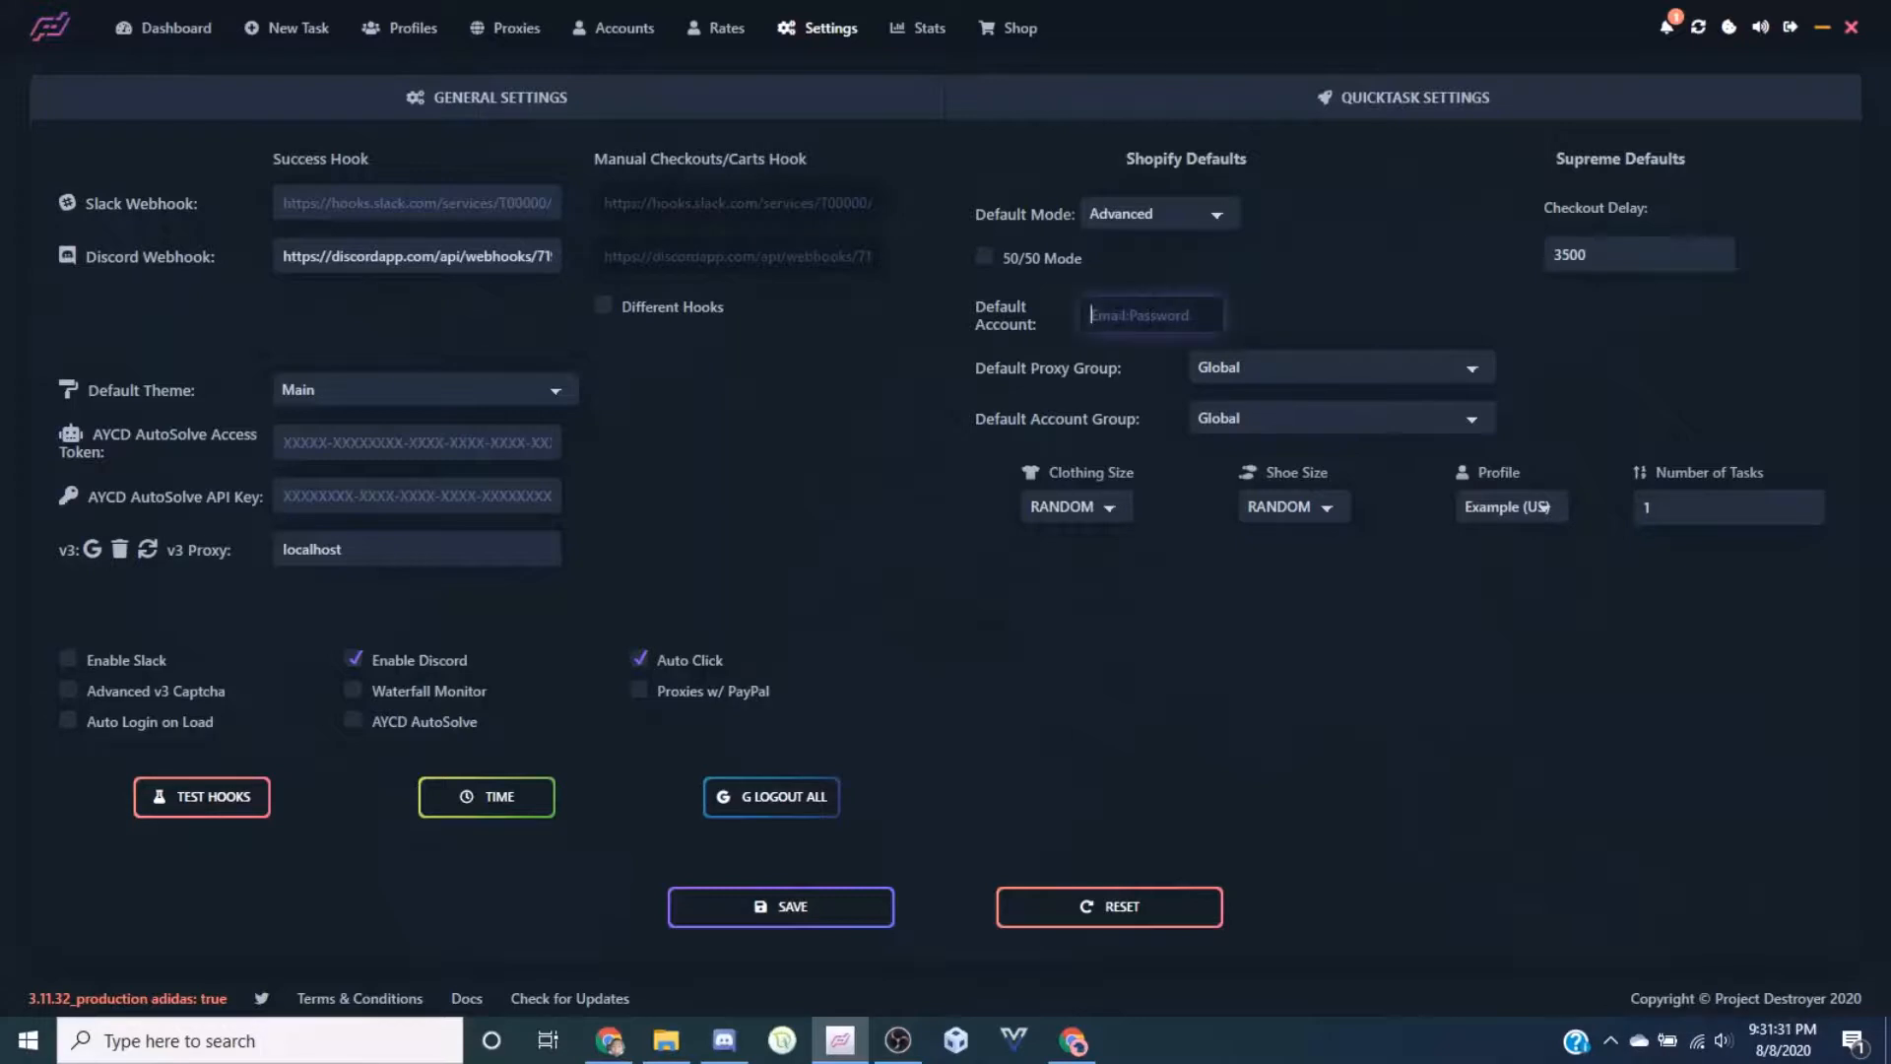
click(1284, 277)
click(1356, 374)
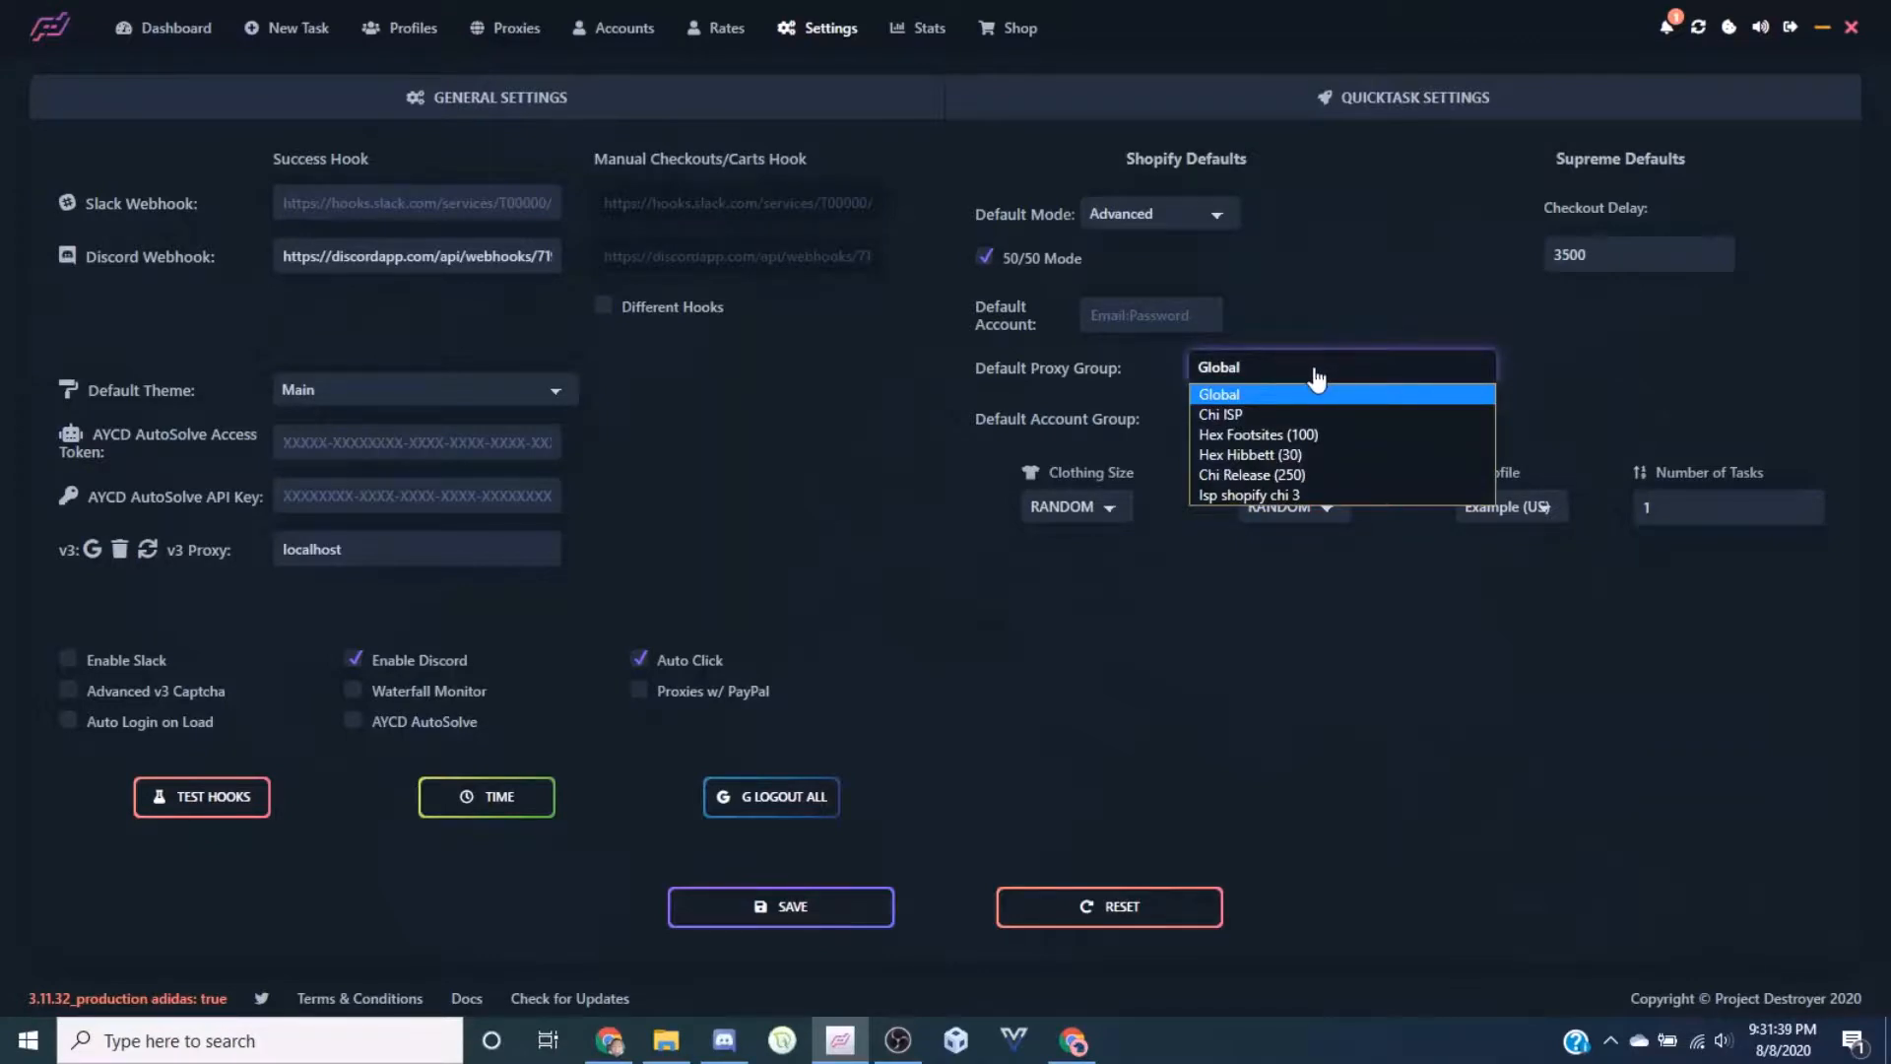
click(1292, 433)
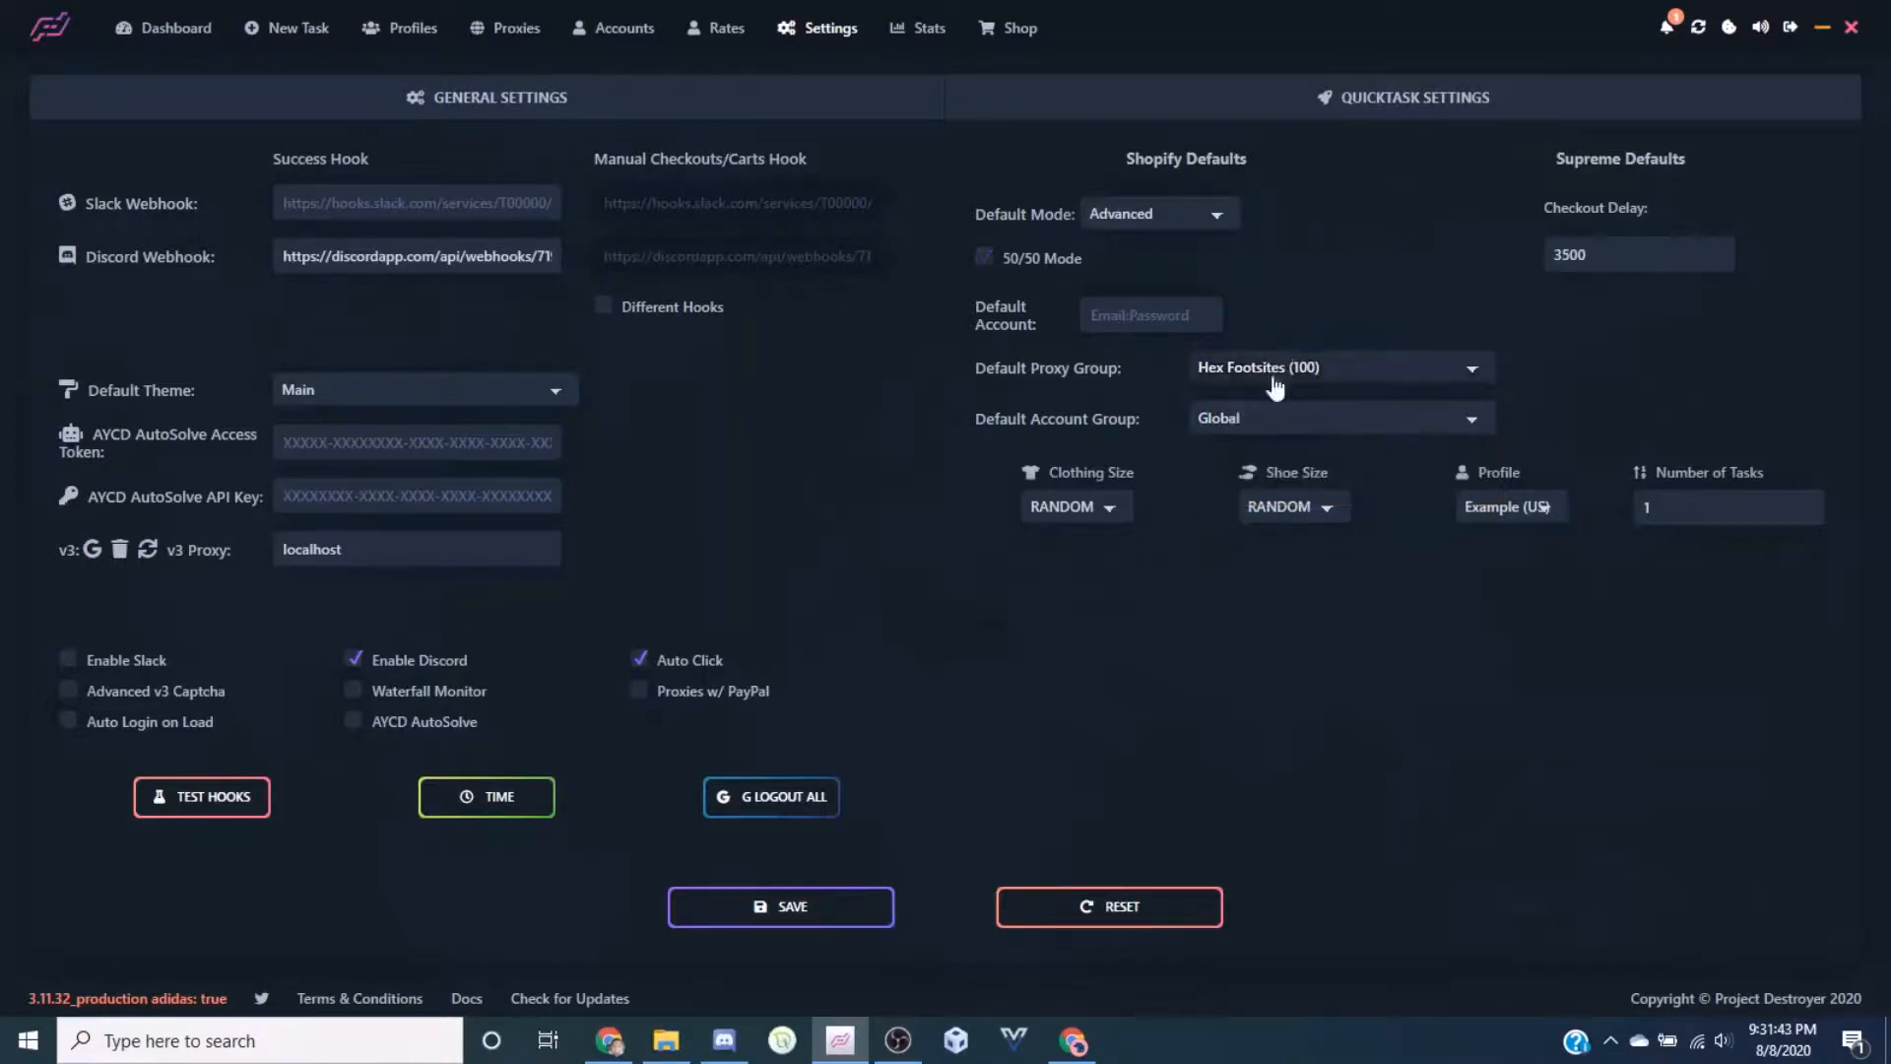
click(820, 914)
click(1275, 416)
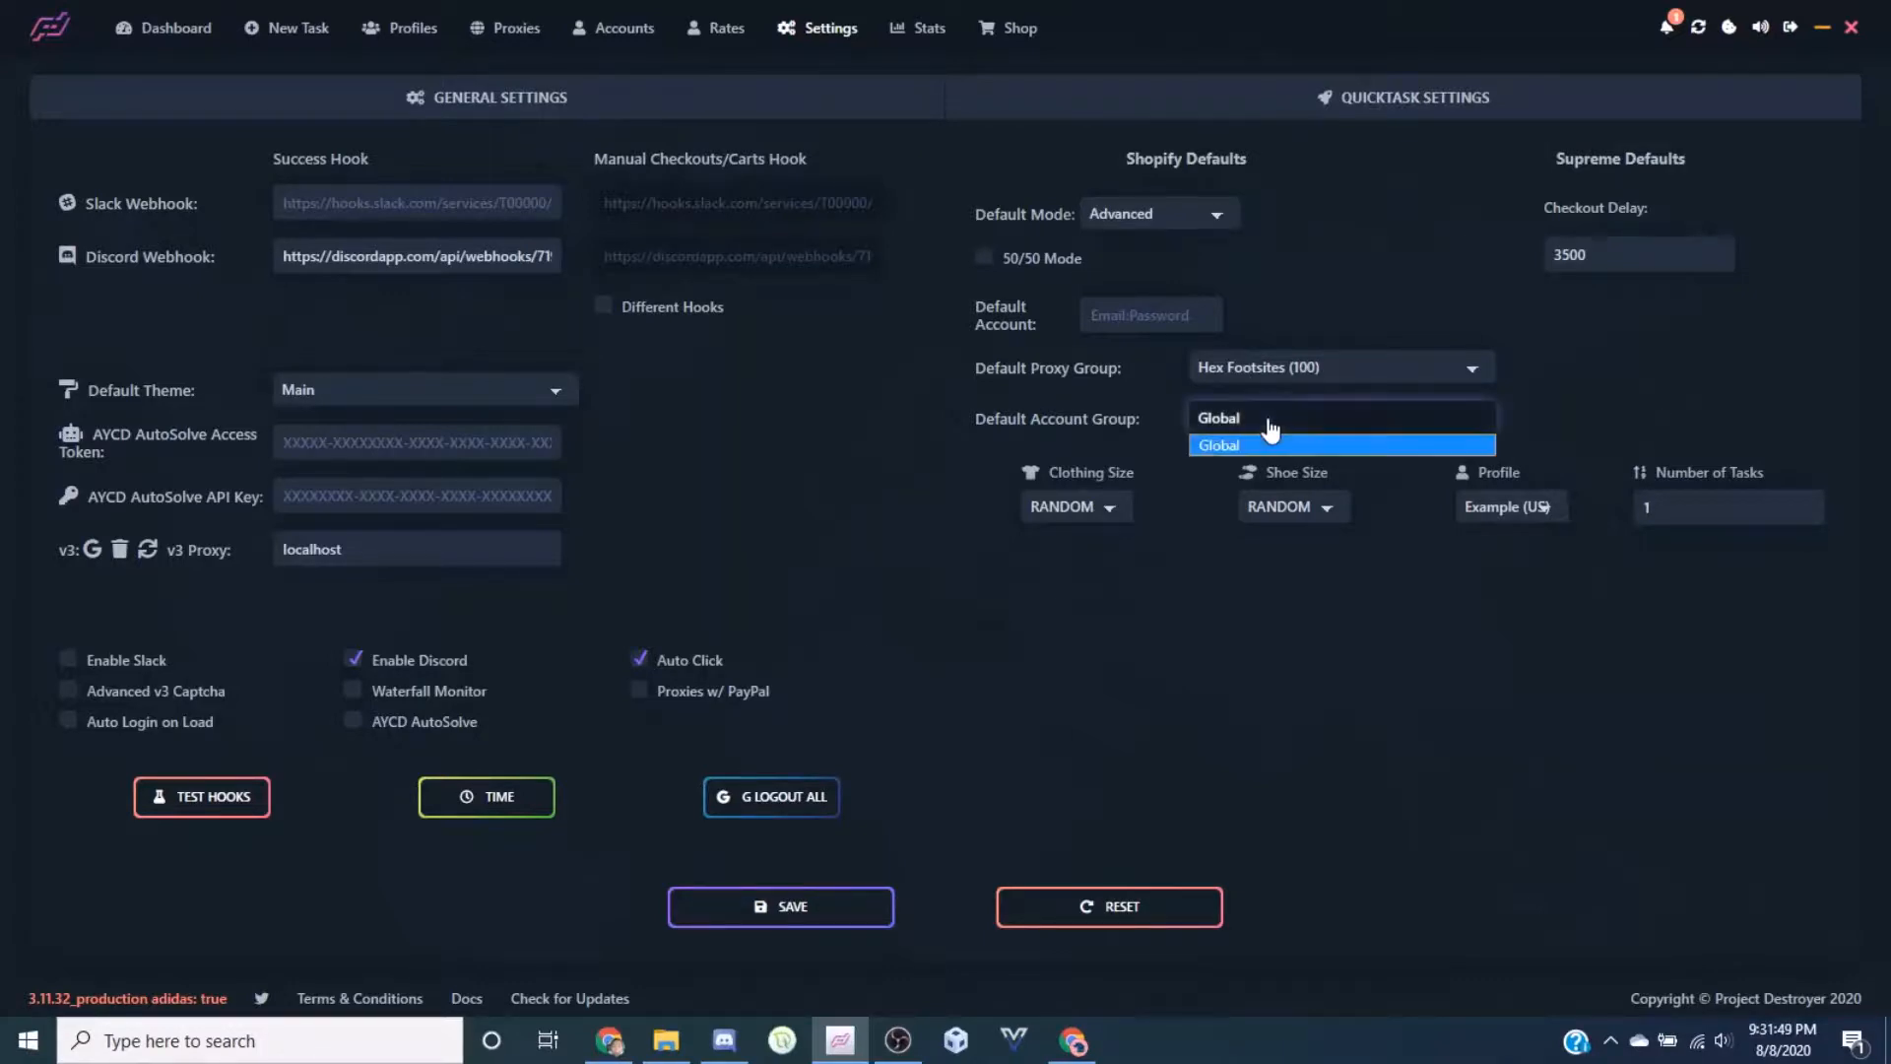
click(1269, 436)
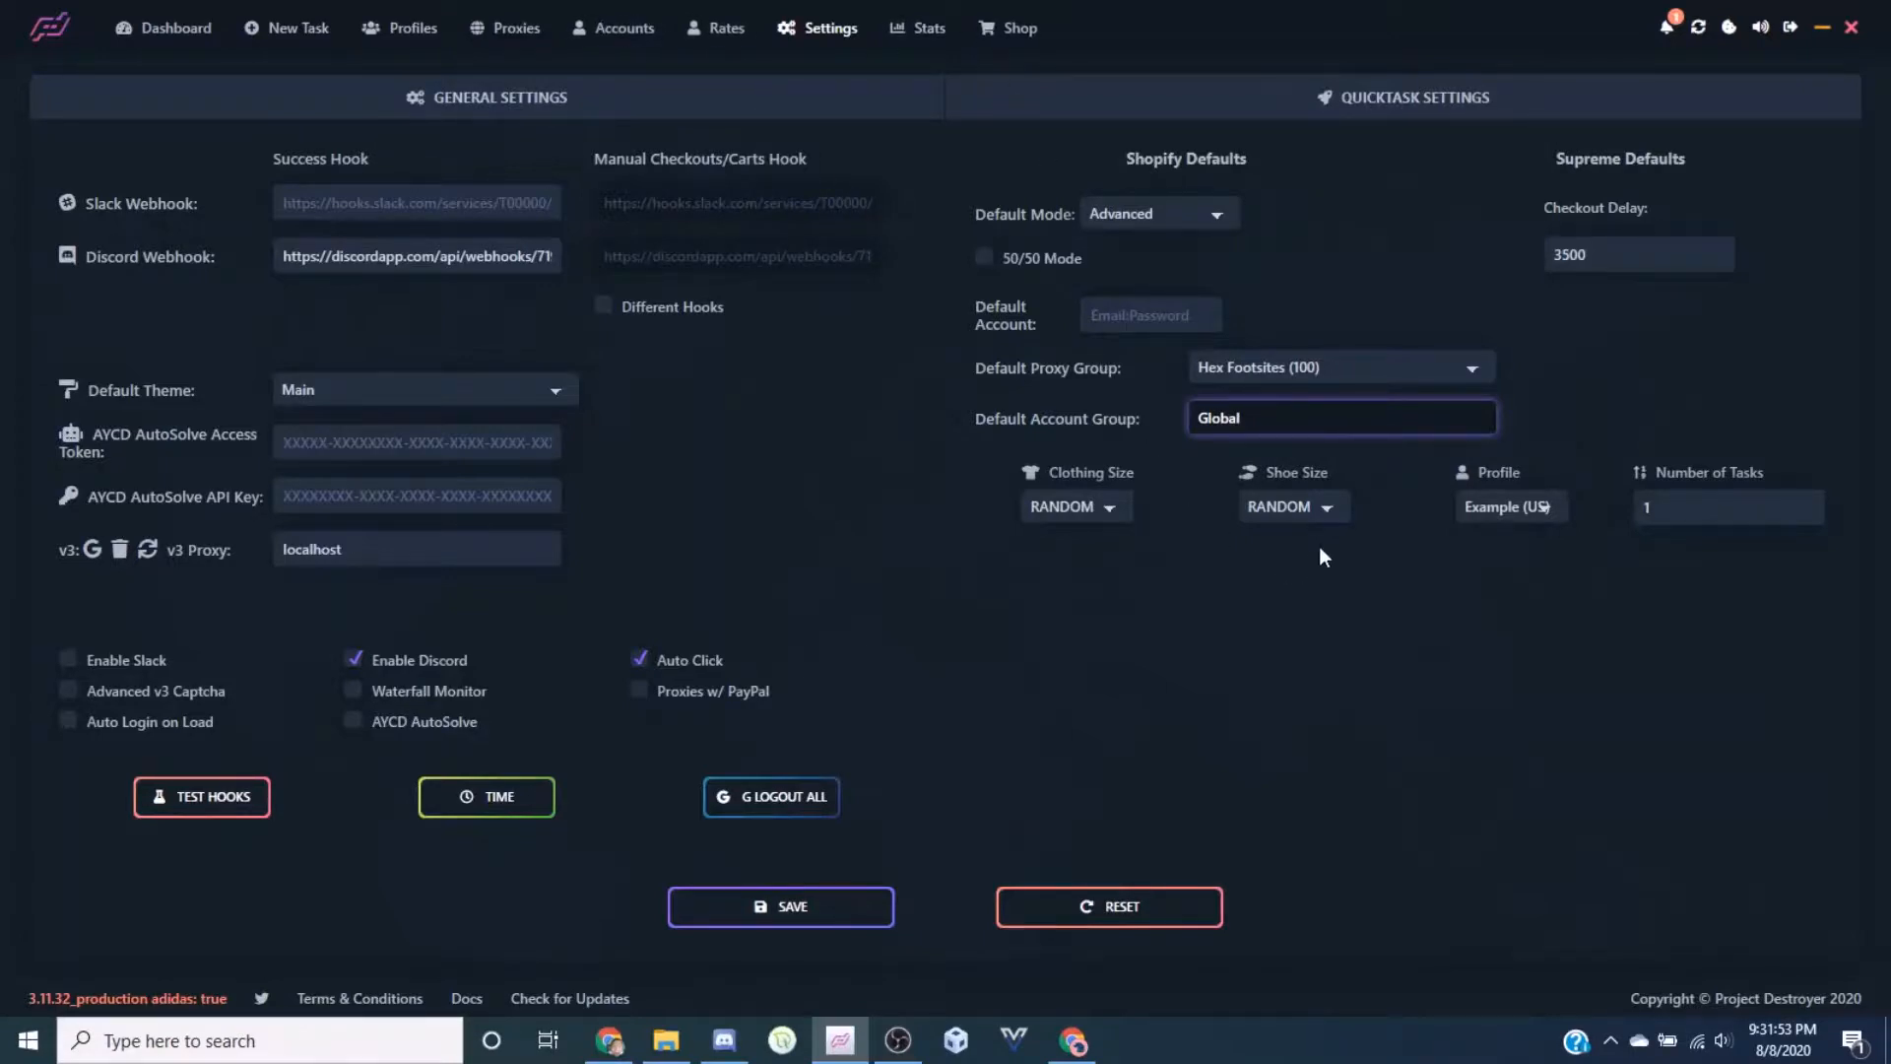
Check the clothing and shoe size lists, leaving both on RANDOM, and view the profile default
click(1082, 505)
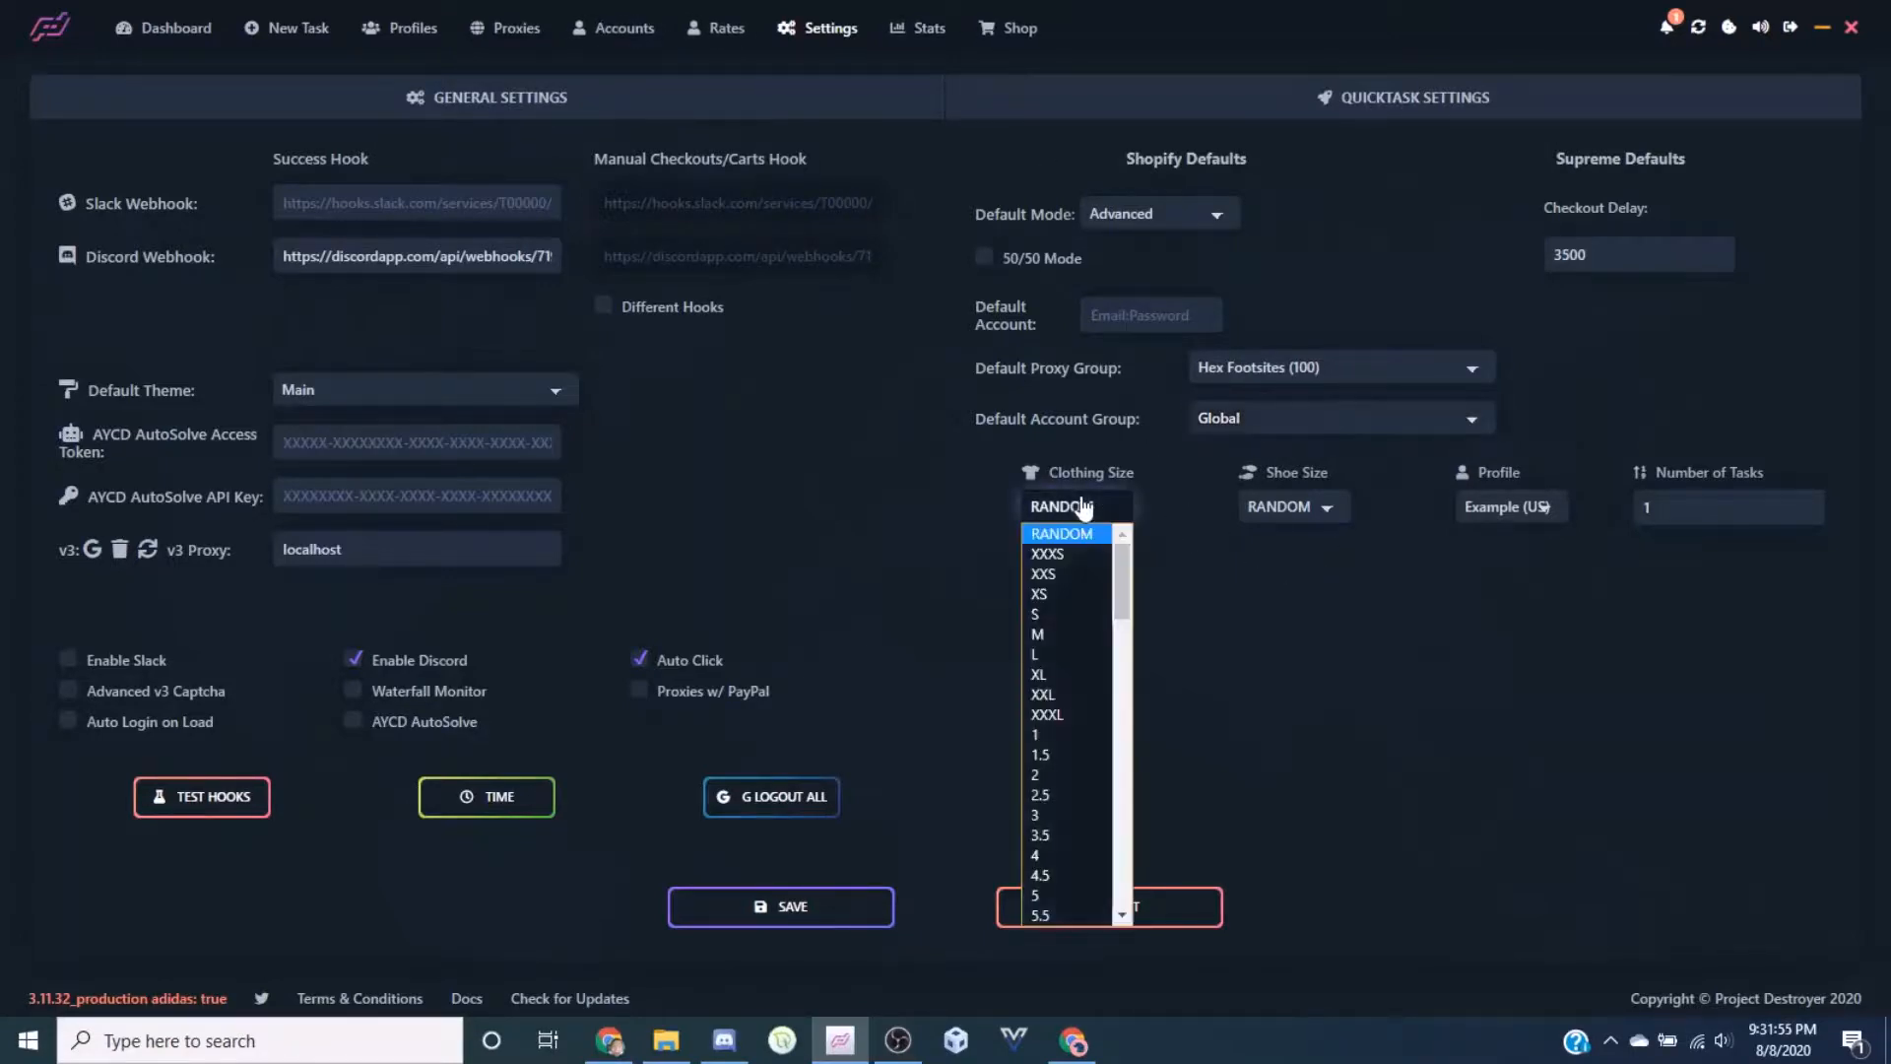
click(1082, 505)
click(1280, 506)
click(1300, 505)
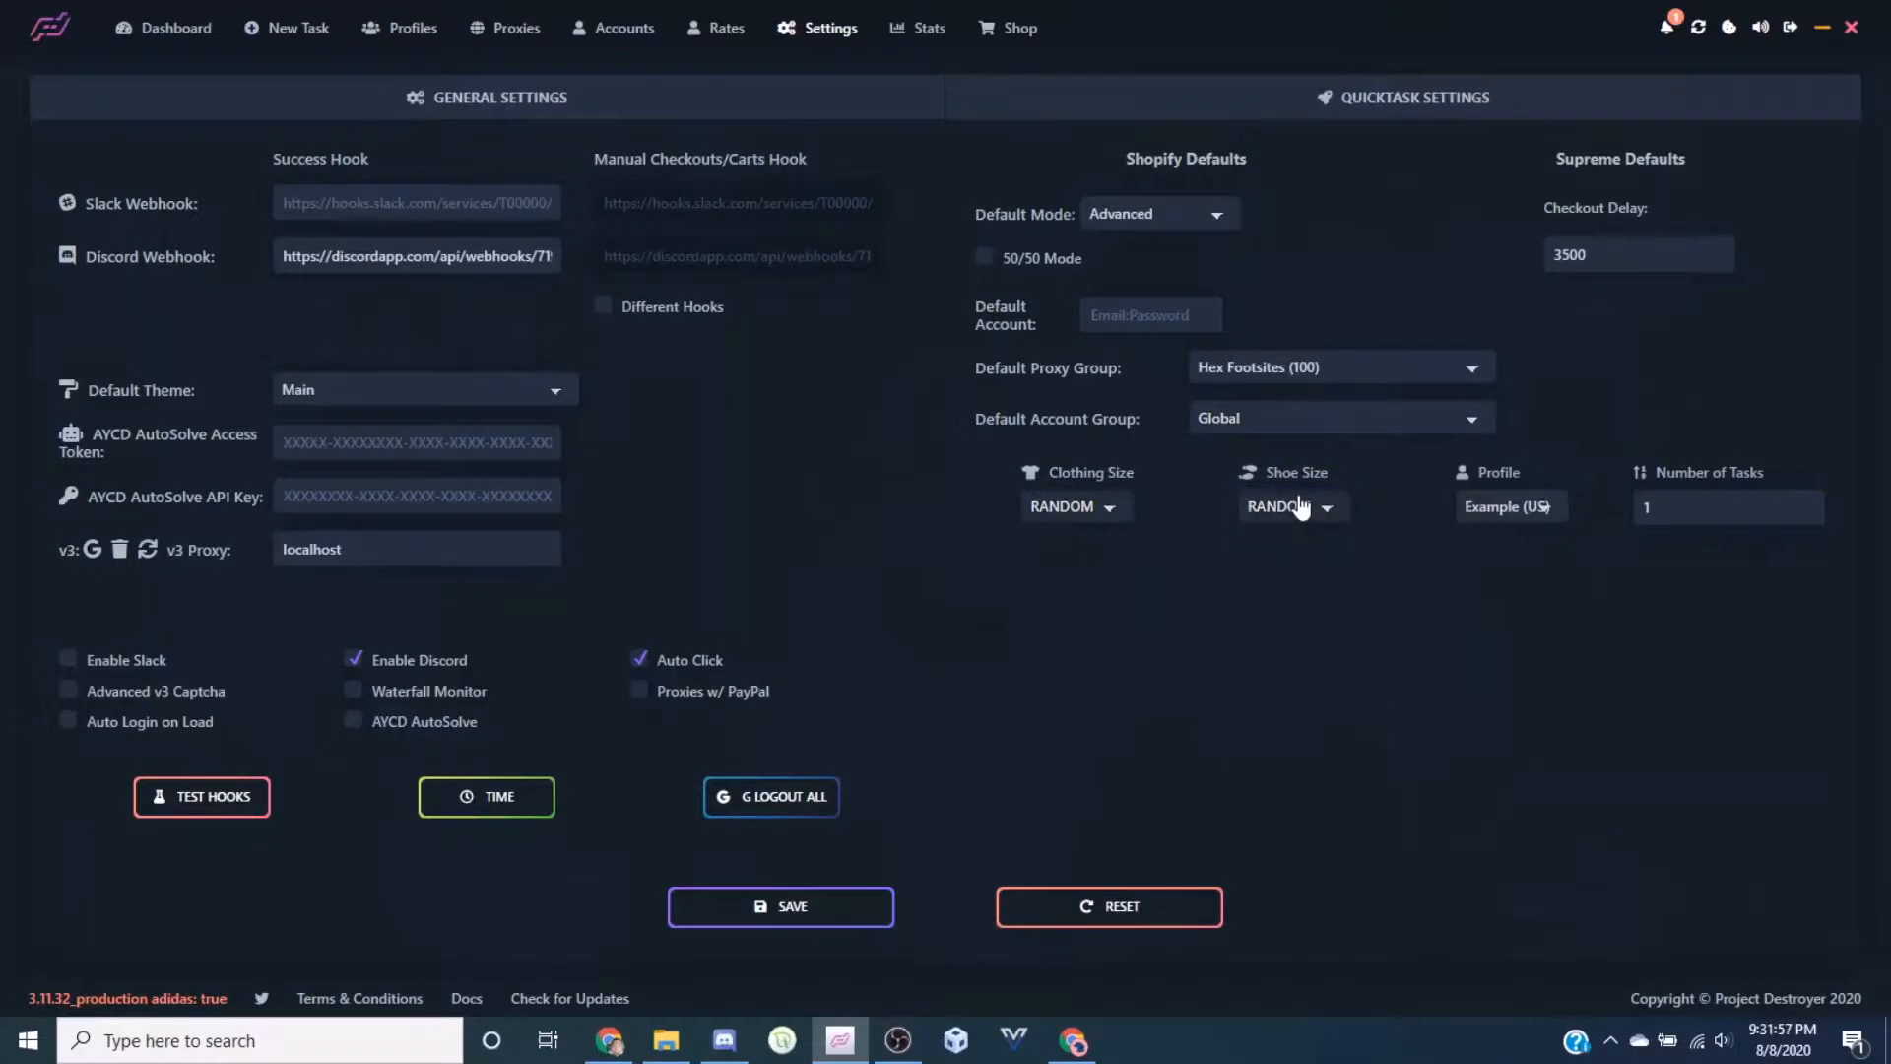
click(1528, 520)
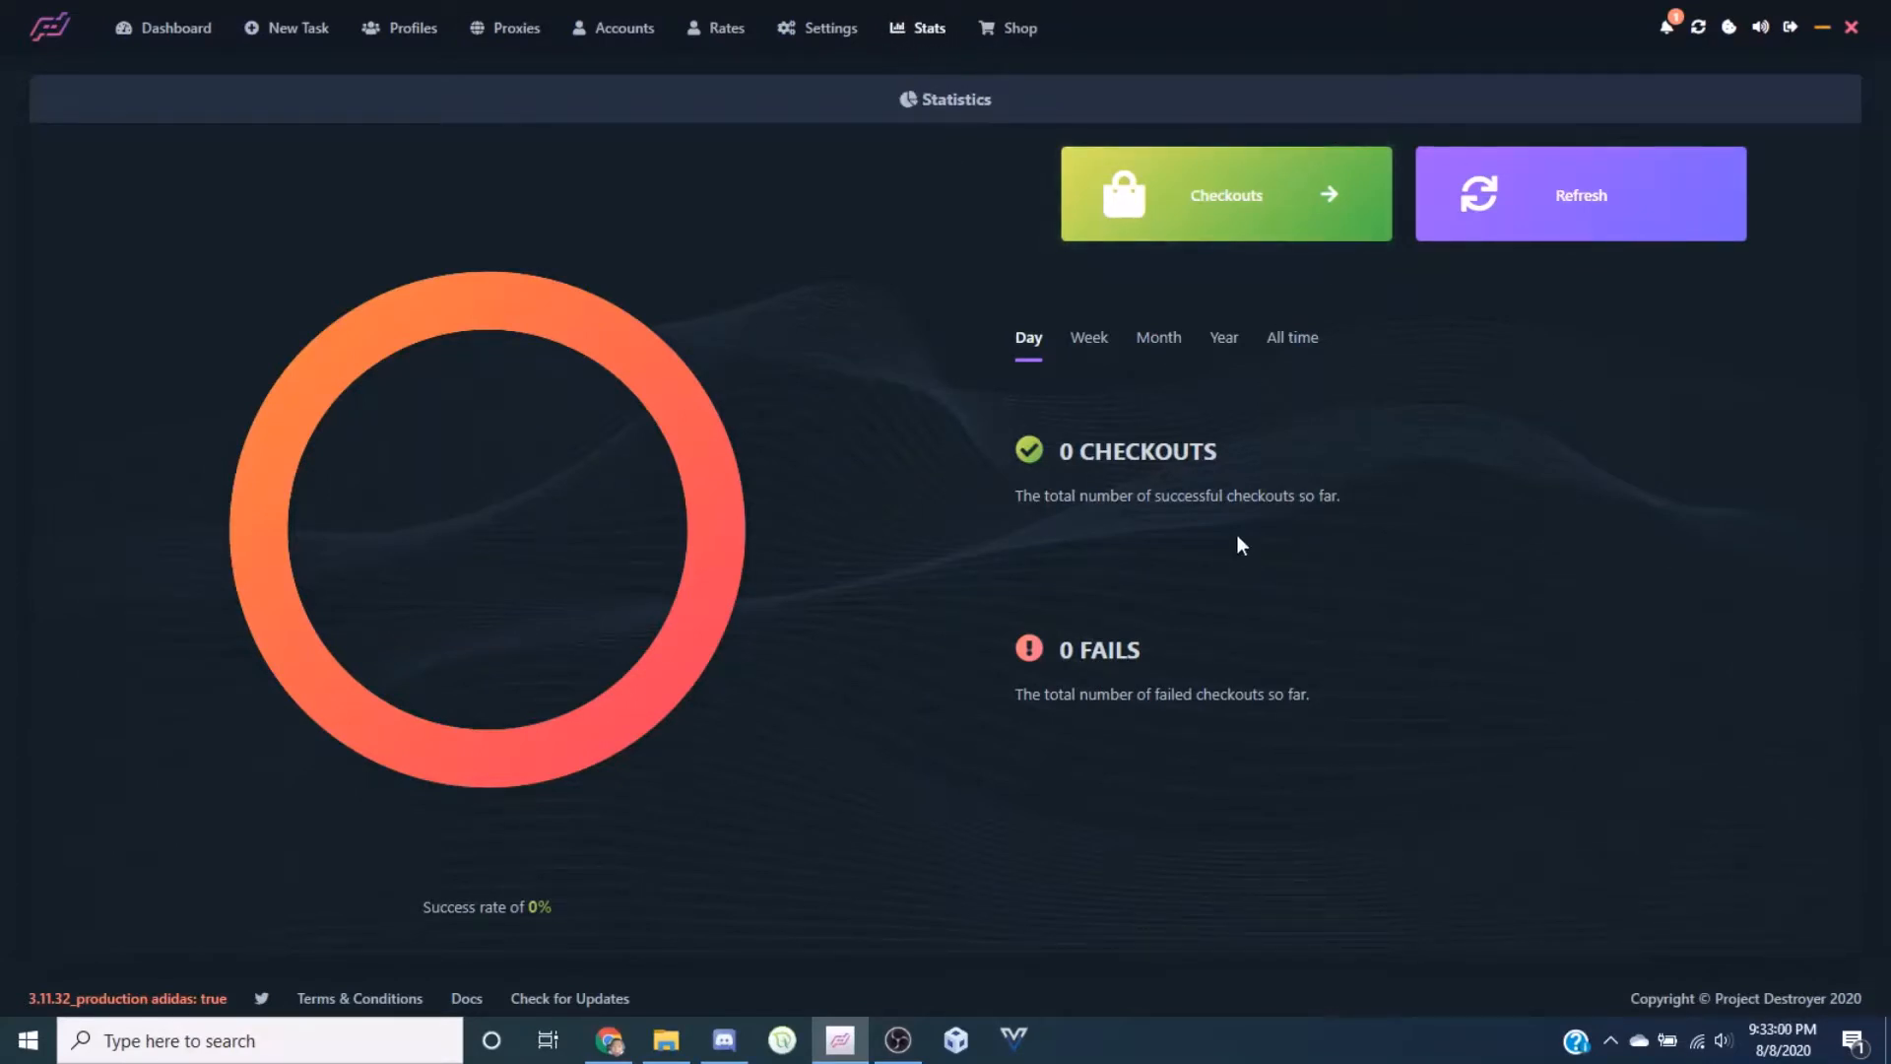
Refresh the stats and cycle Week, Year, Month and All time: 87 checkouts, 2 fails, 97.75%
click(1080, 345)
click(1164, 341)
click(1026, 352)
click(1549, 226)
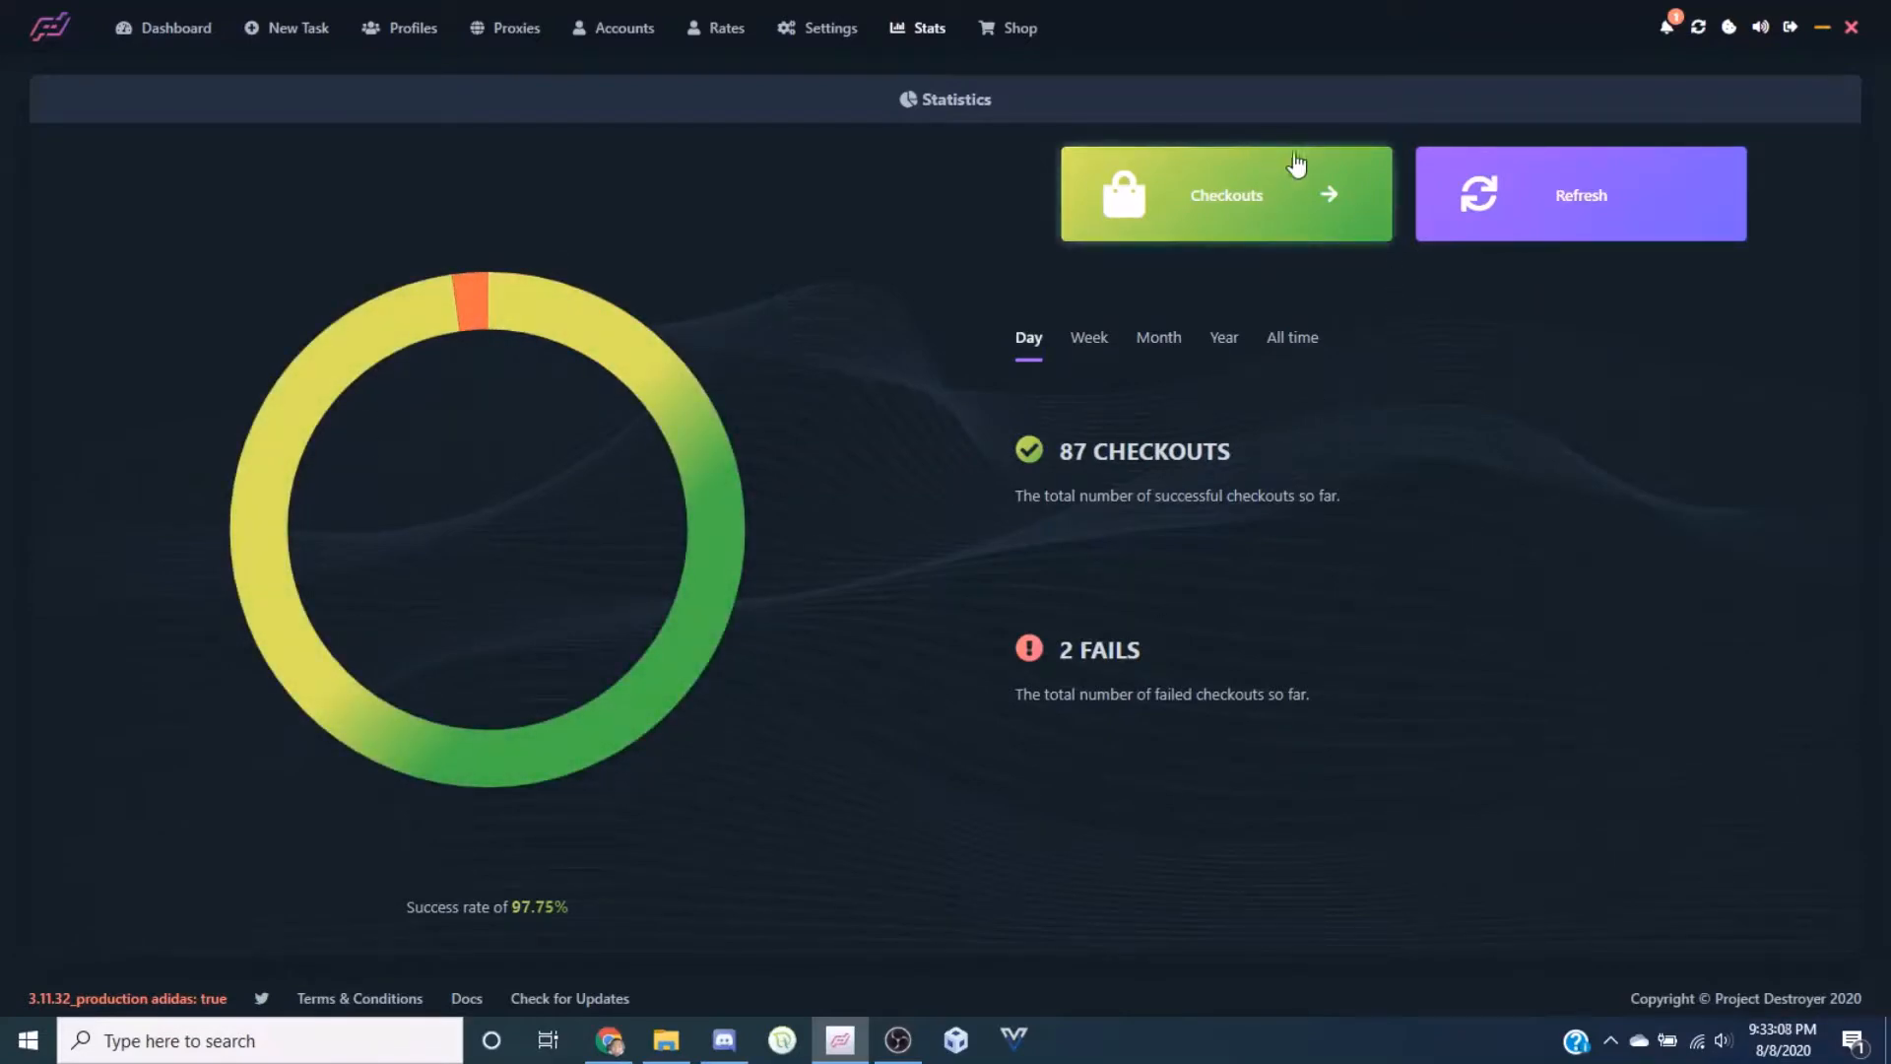
click(1075, 345)
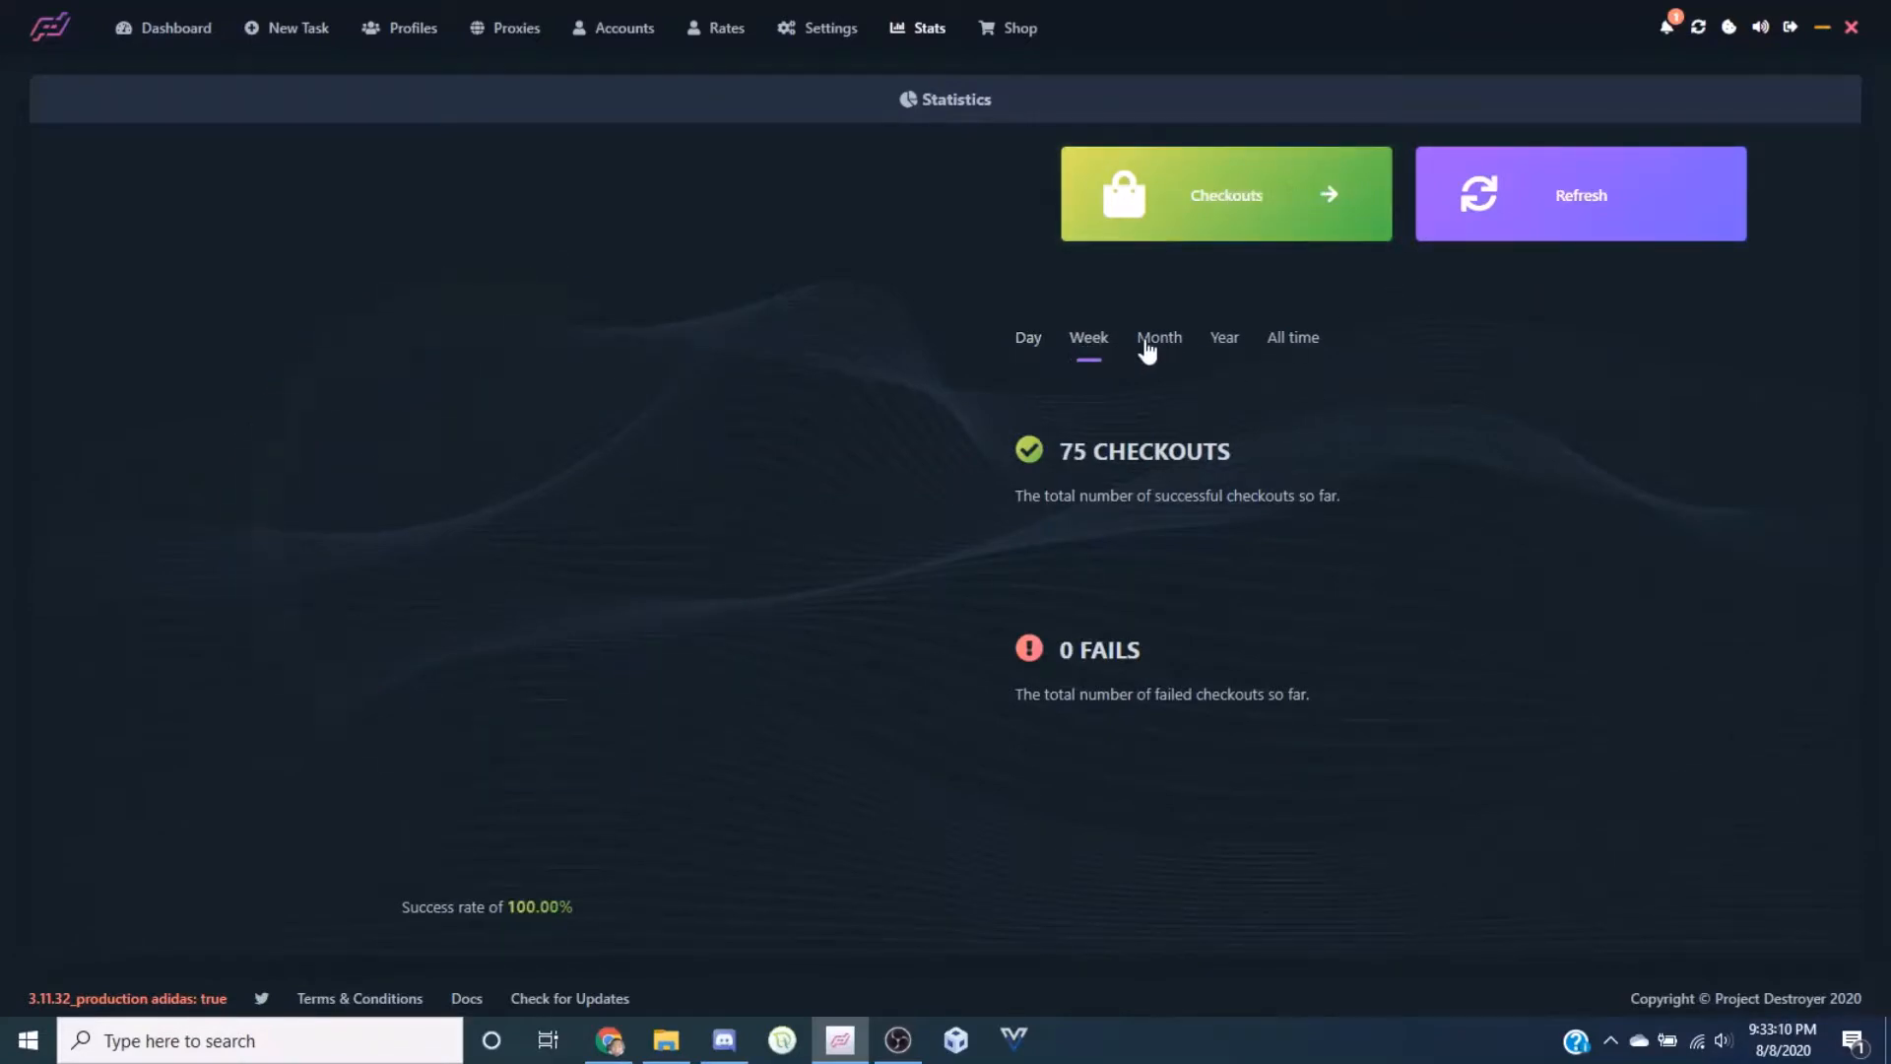
click(1226, 340)
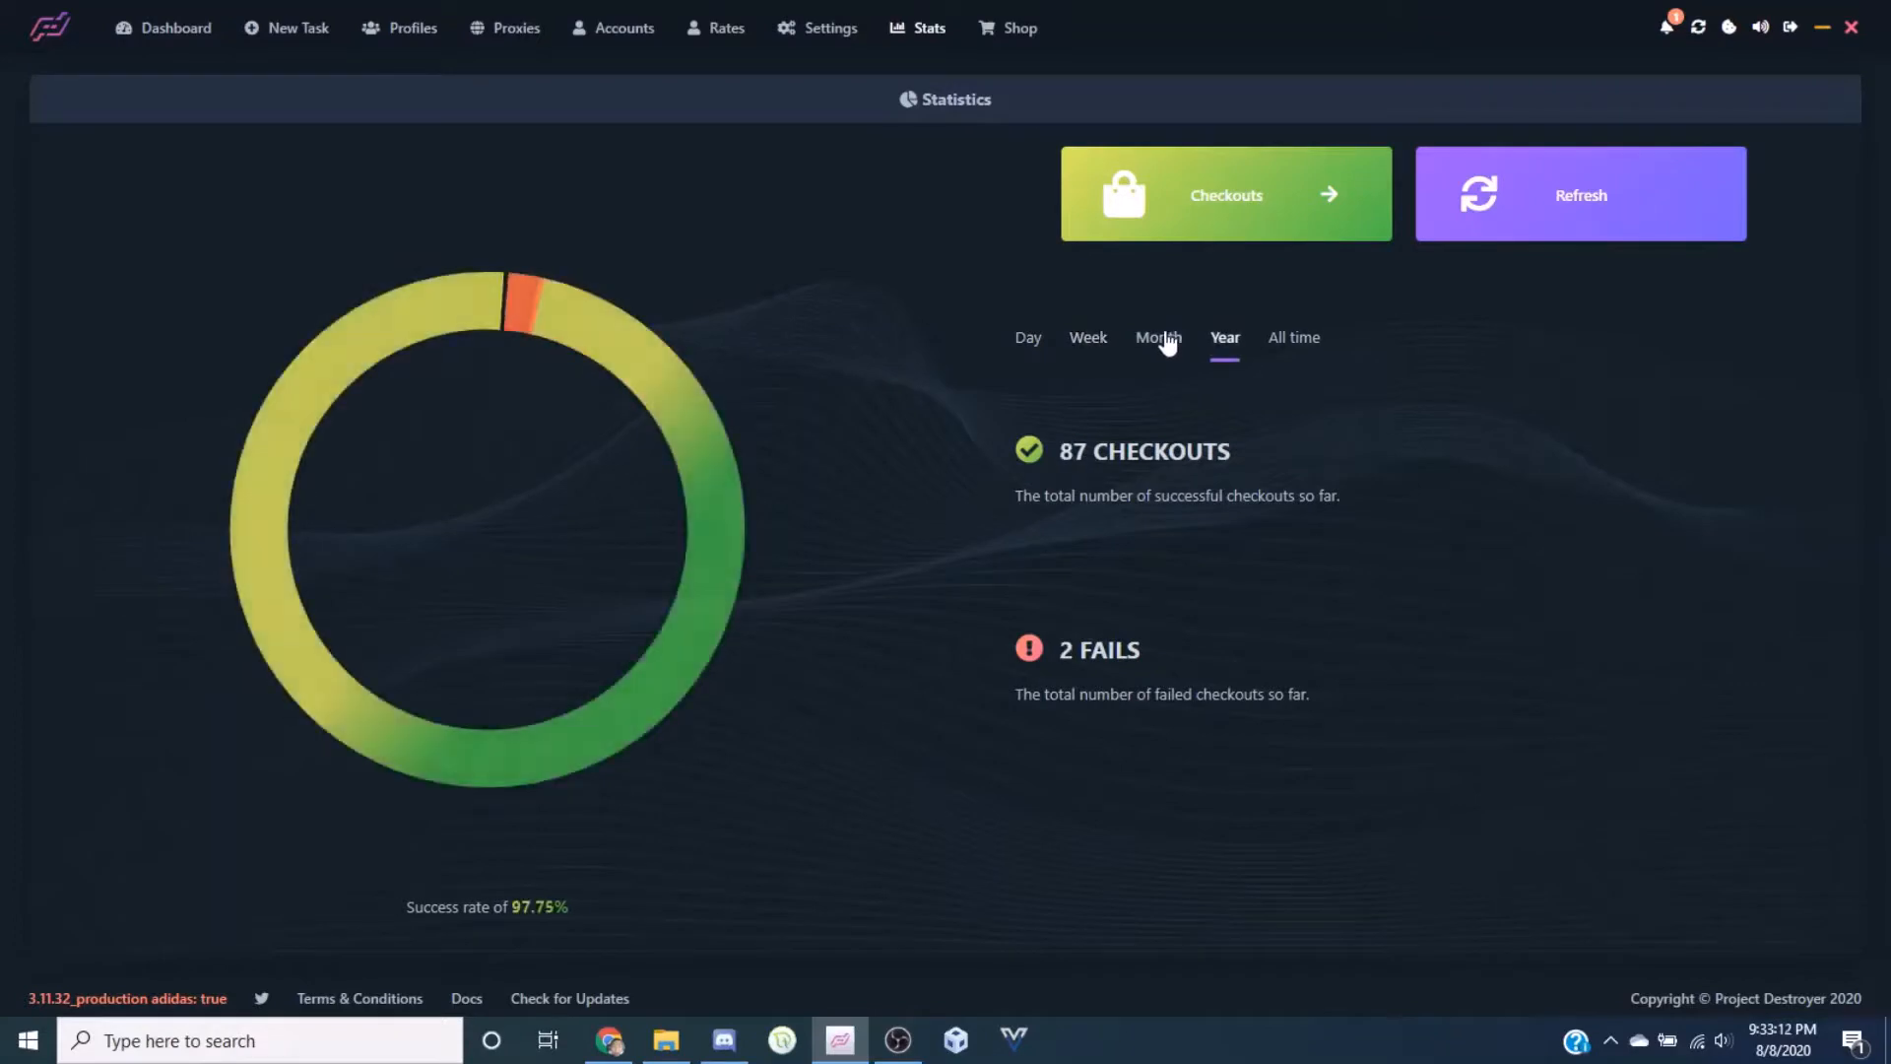
click(1159, 339)
click(1290, 350)
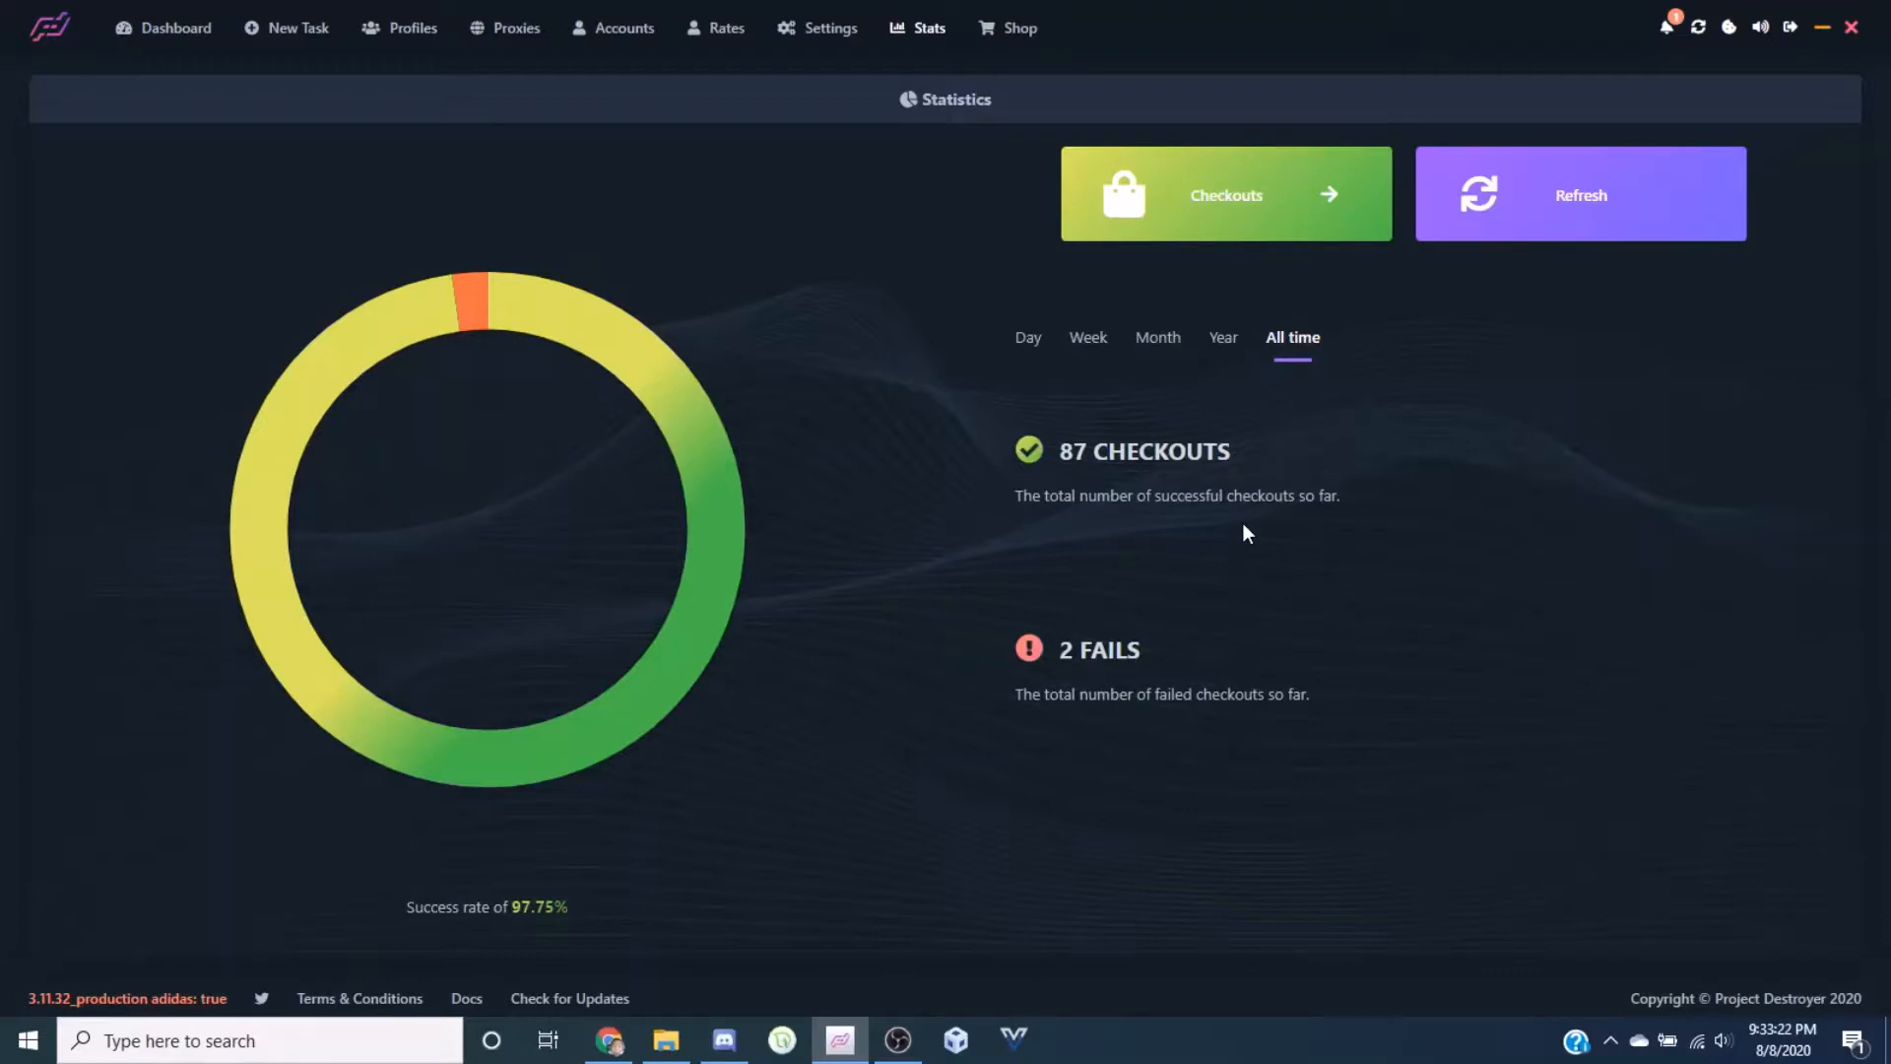
Go to the Shop inventory and scroll through the available themes
click(1015, 28)
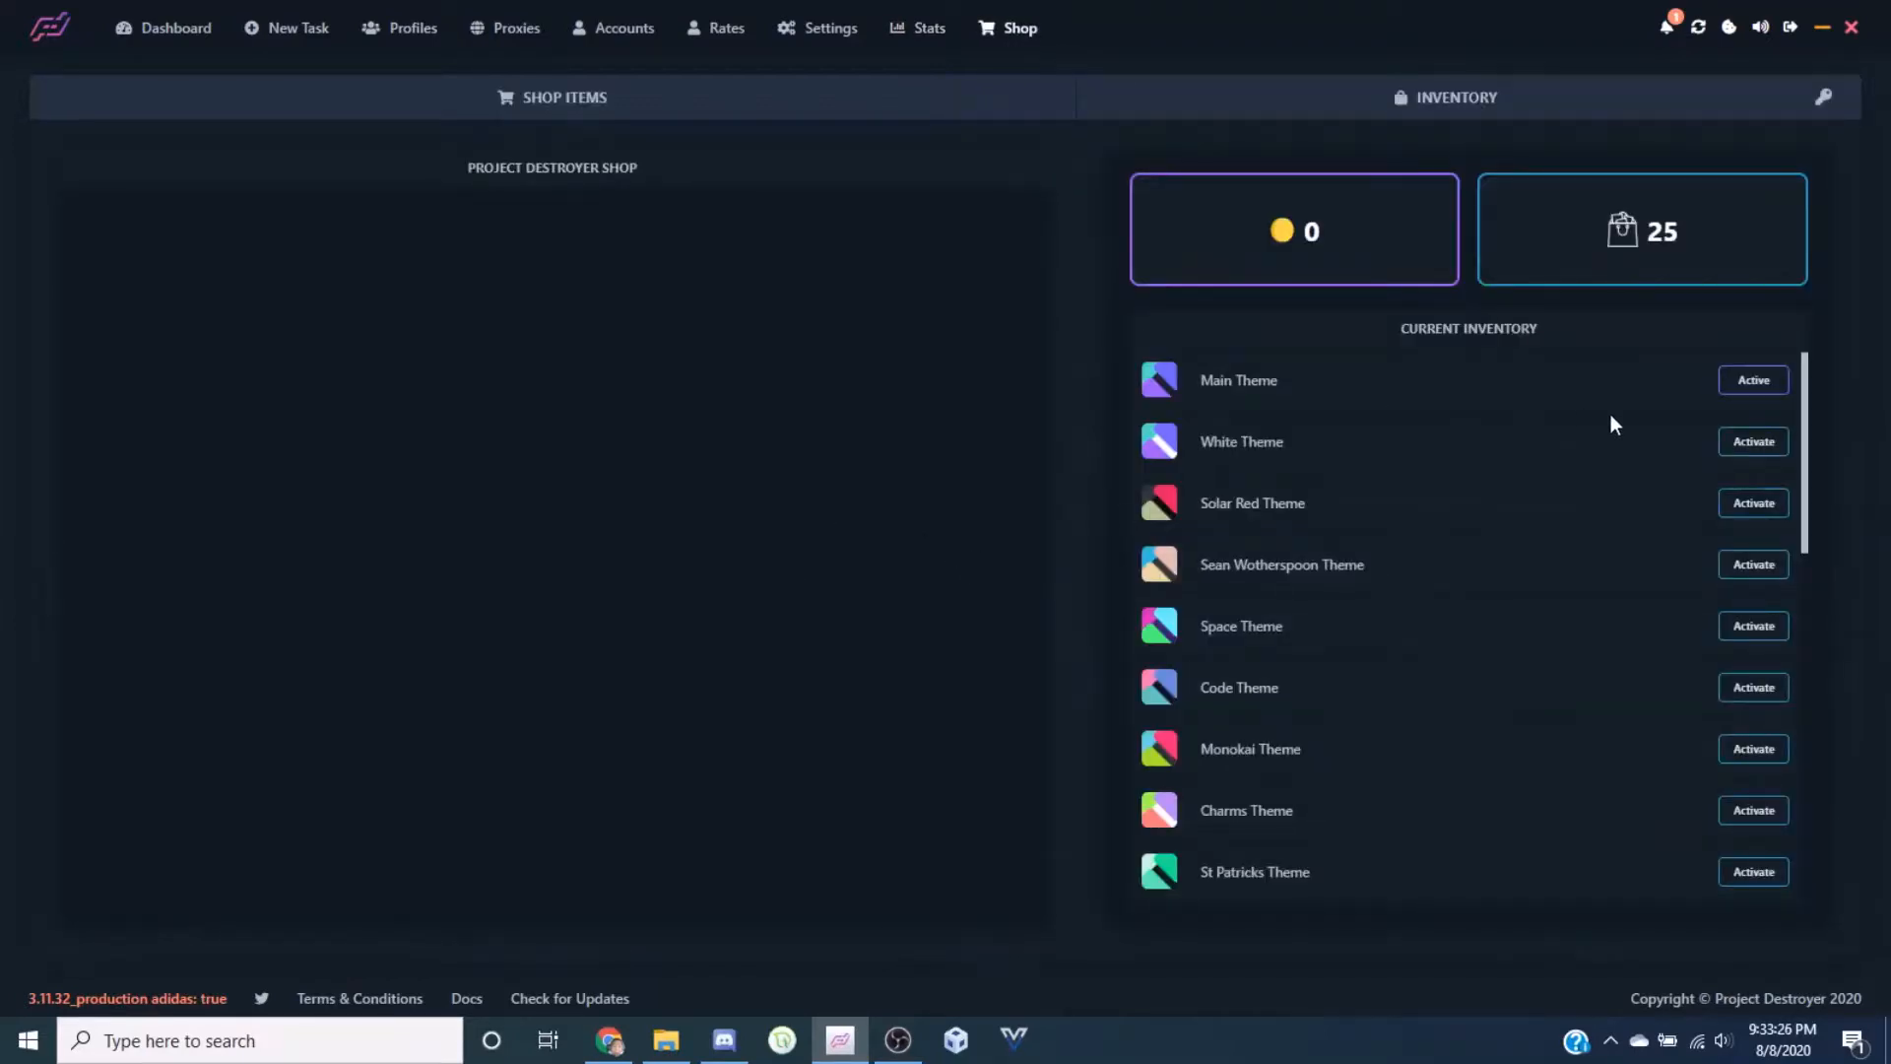
scroll(1609, 422, down, 5)
scroll(1605, 423, up, 5)
scroll(1422, 558, down, 5)
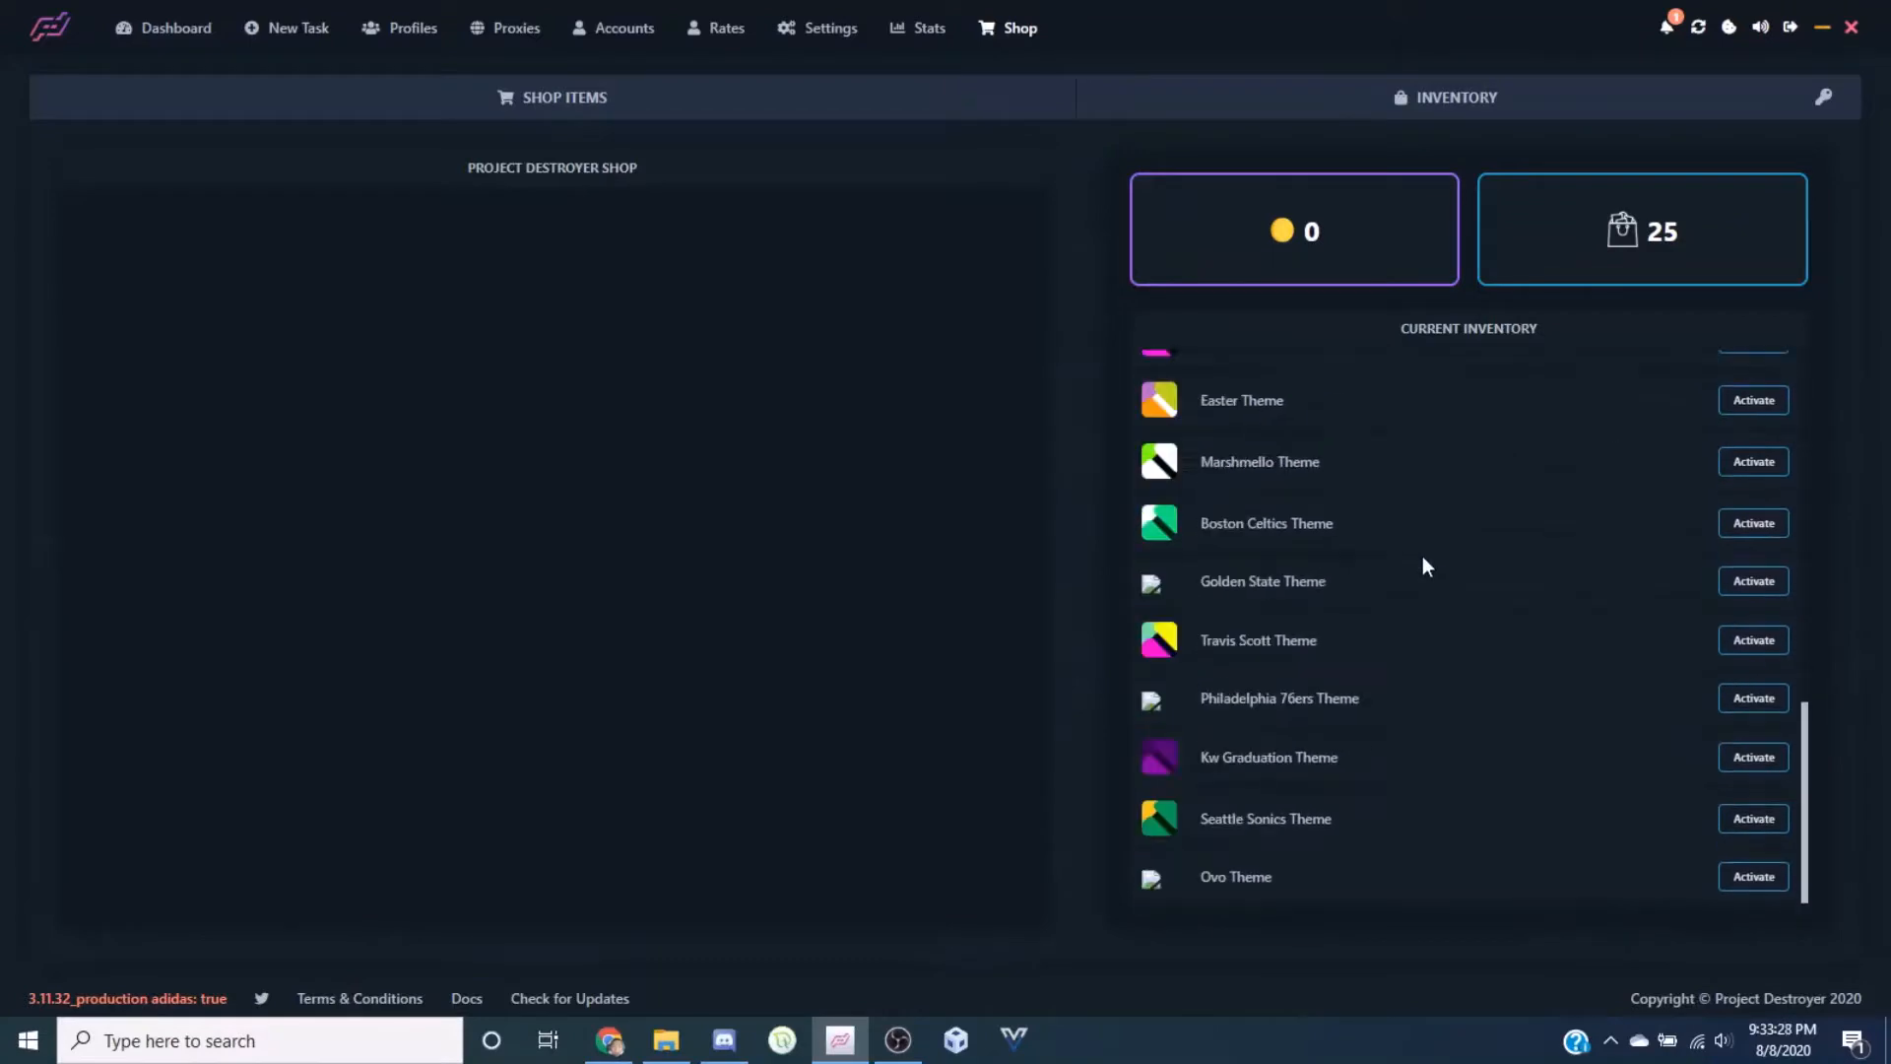
scroll(1424, 559, up, 5)
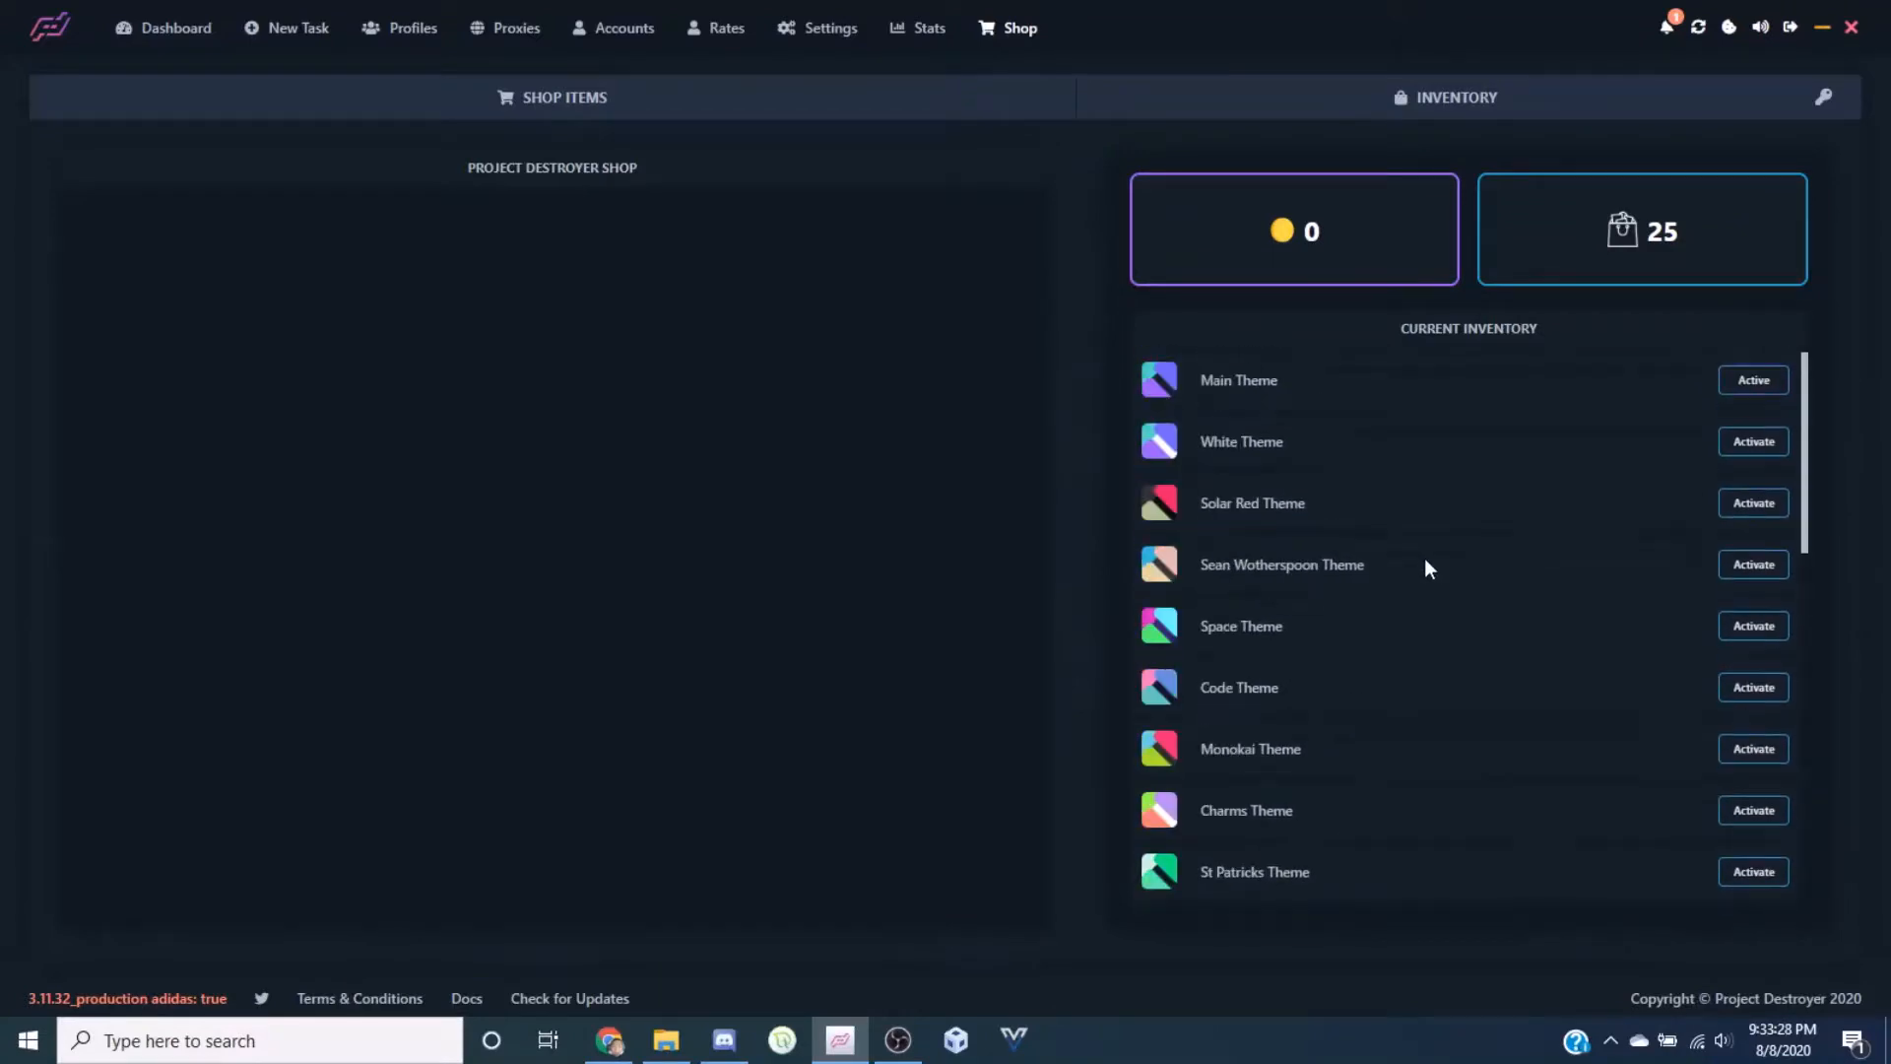
Activate the White, Solar Red and Kw Graduation themes in turn, then Main Theme
click(1762, 445)
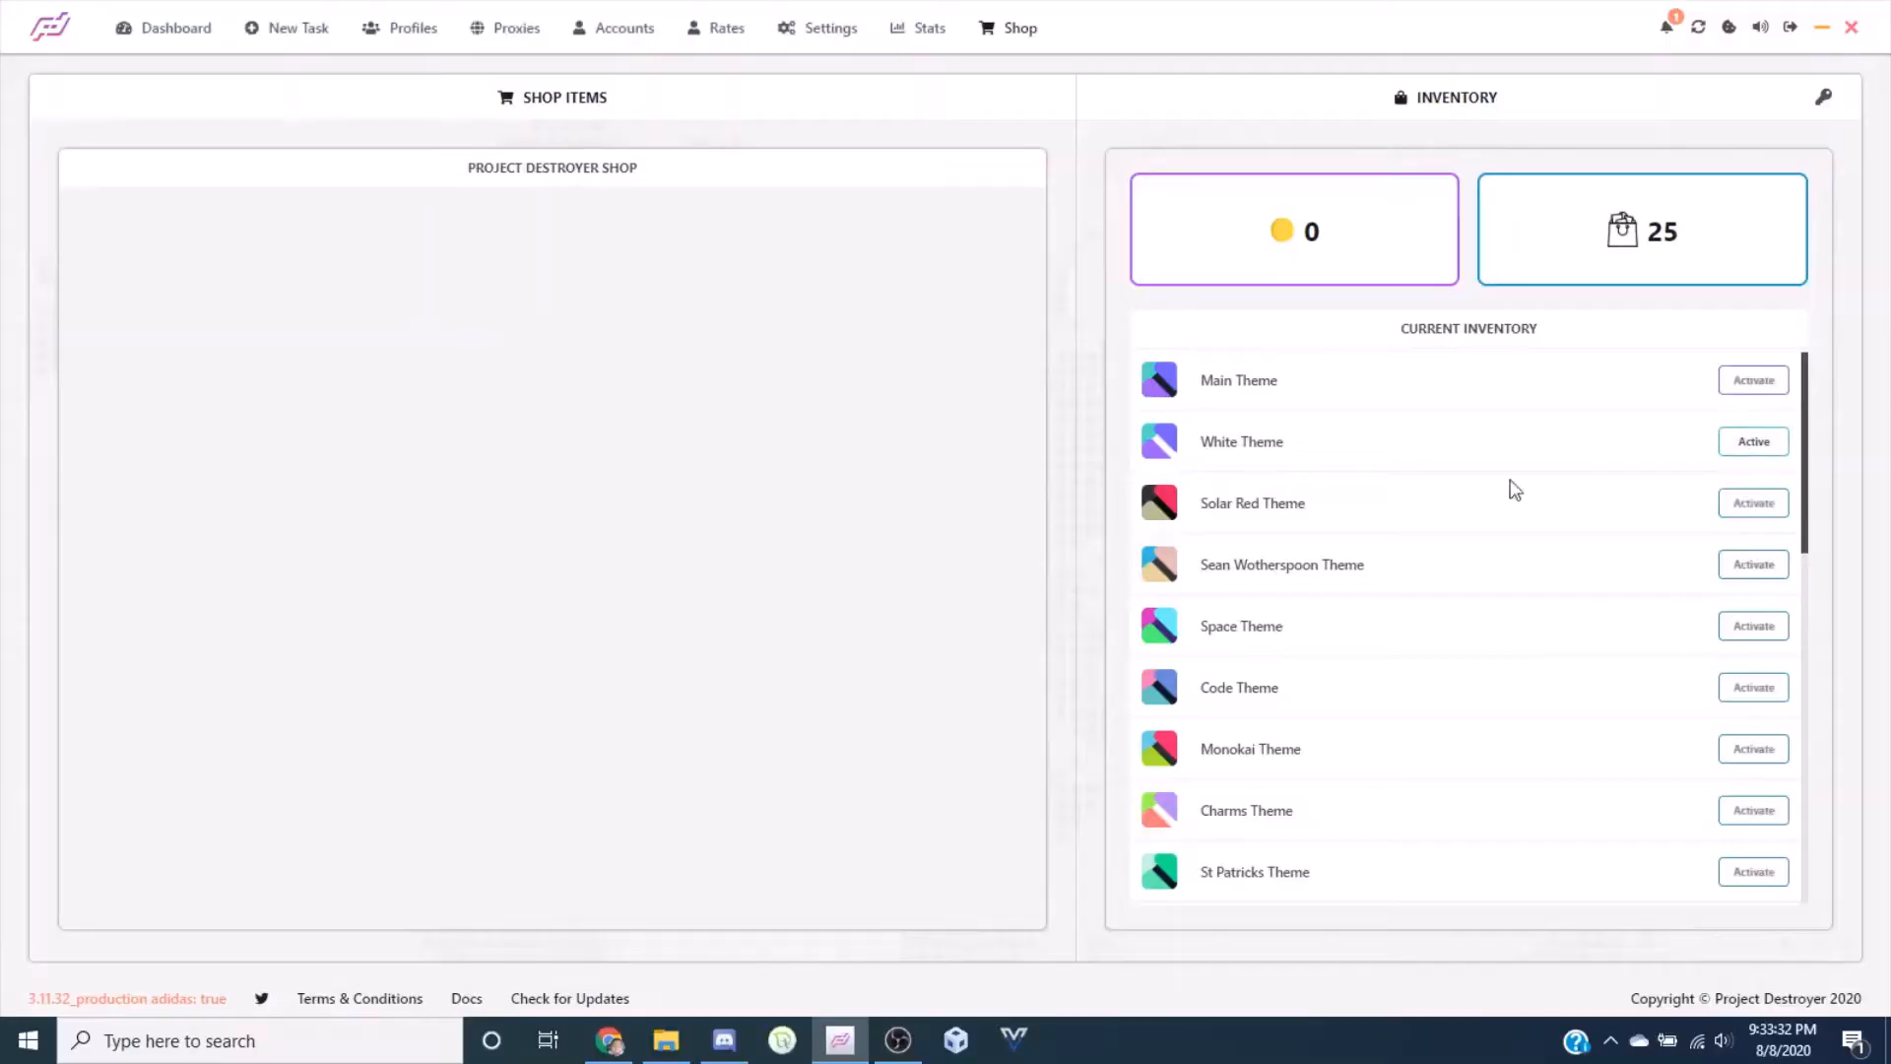
click(1733, 498)
scroll(1388, 709, down, 10)
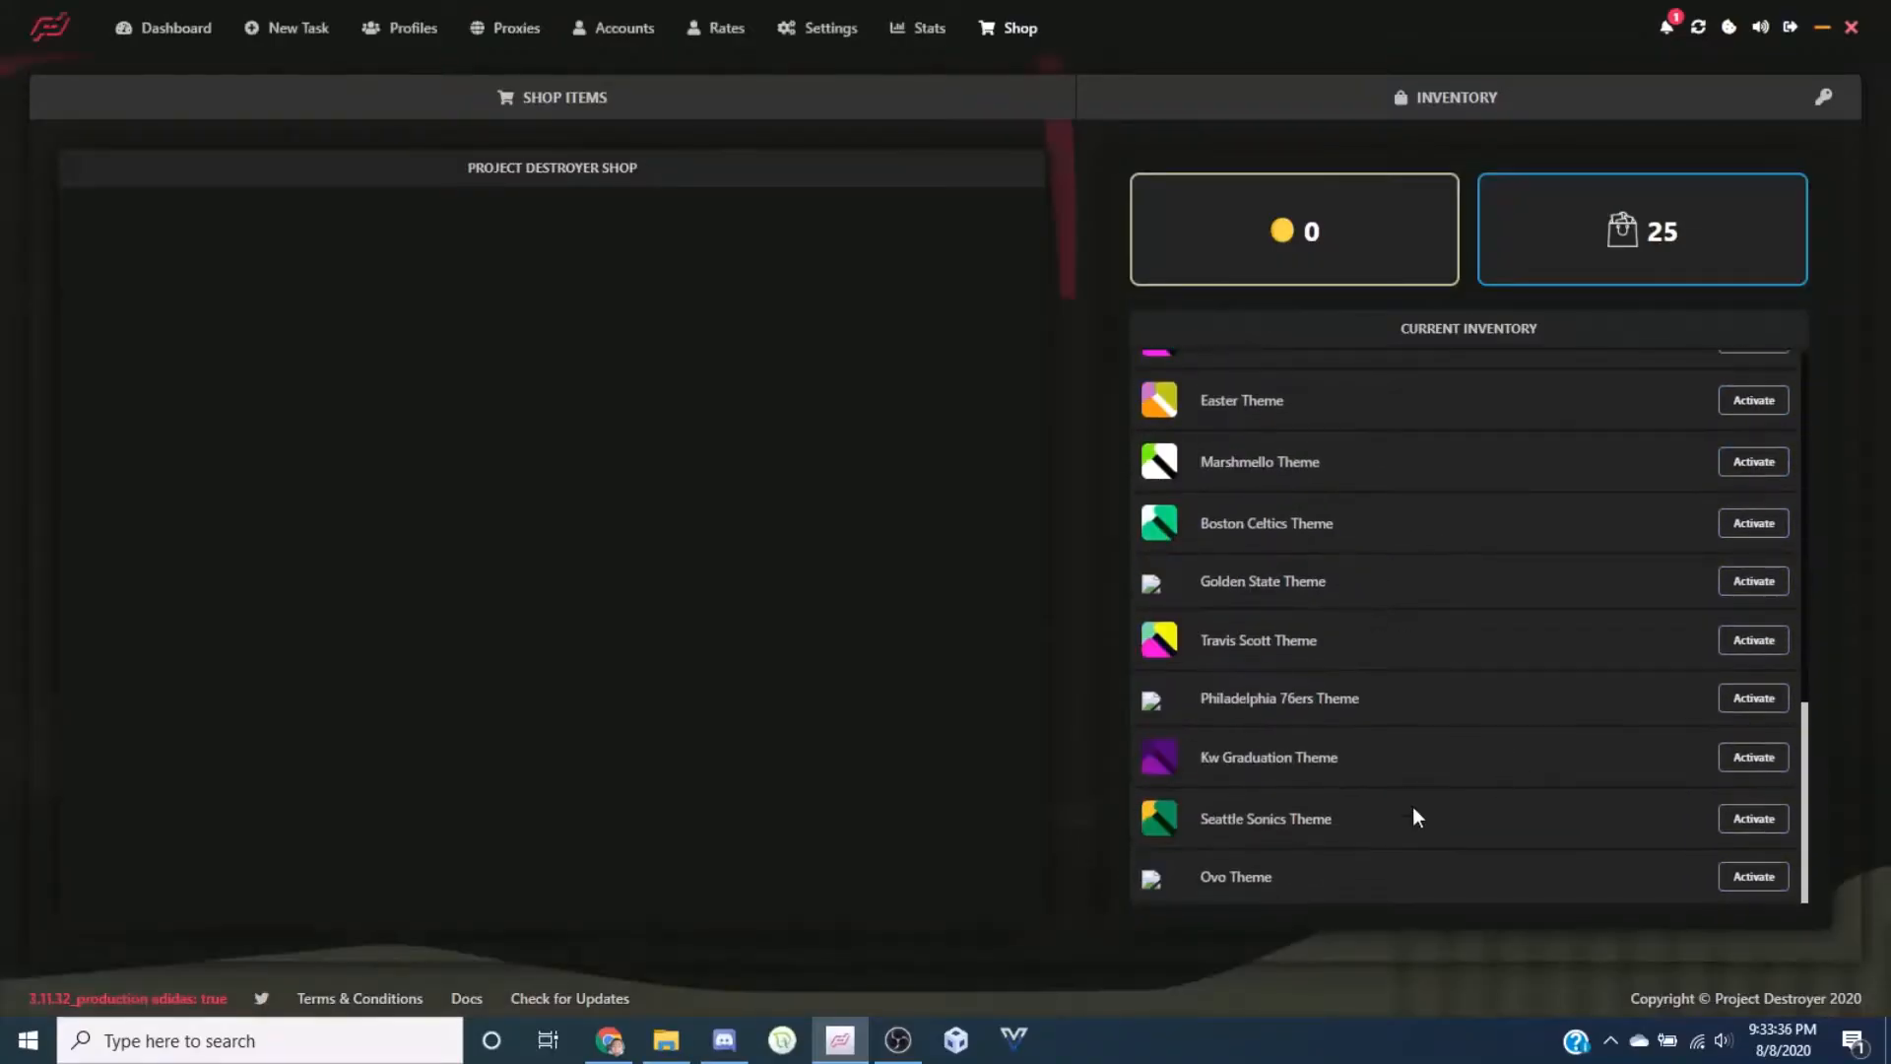
click(1747, 765)
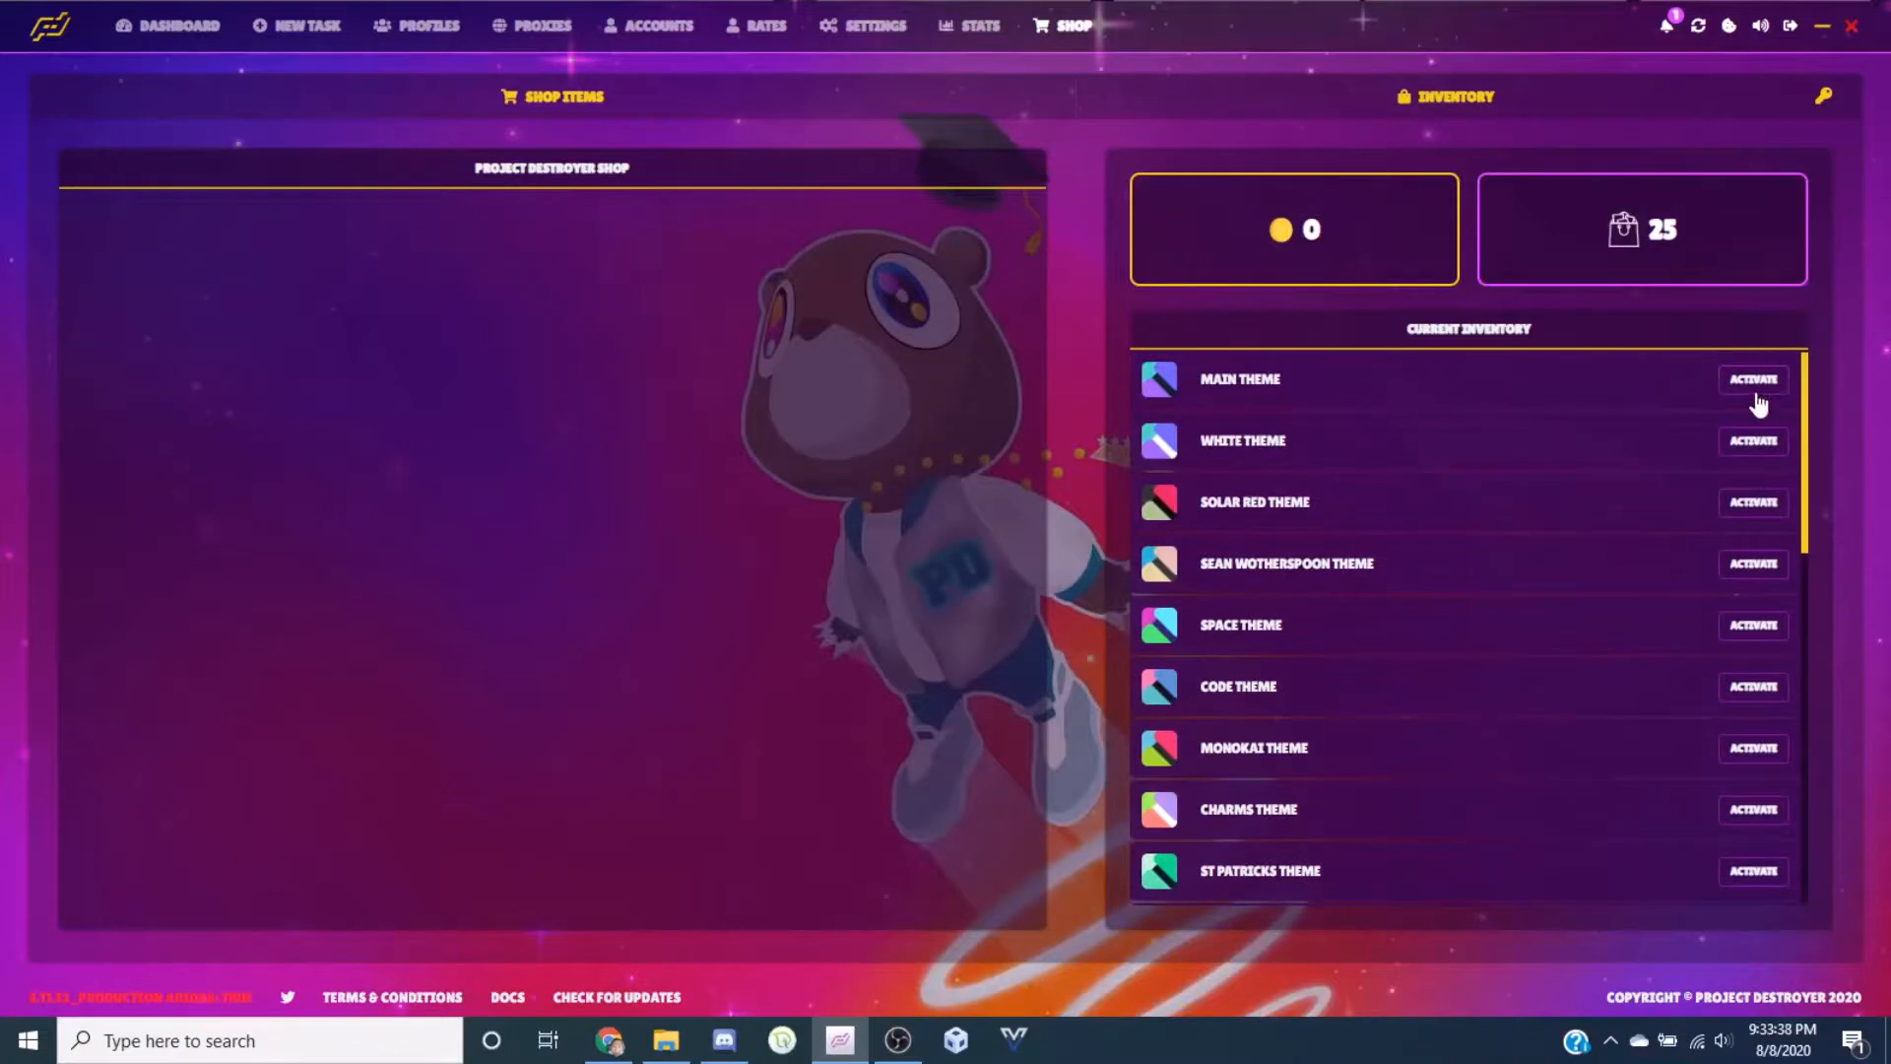
click(1756, 394)
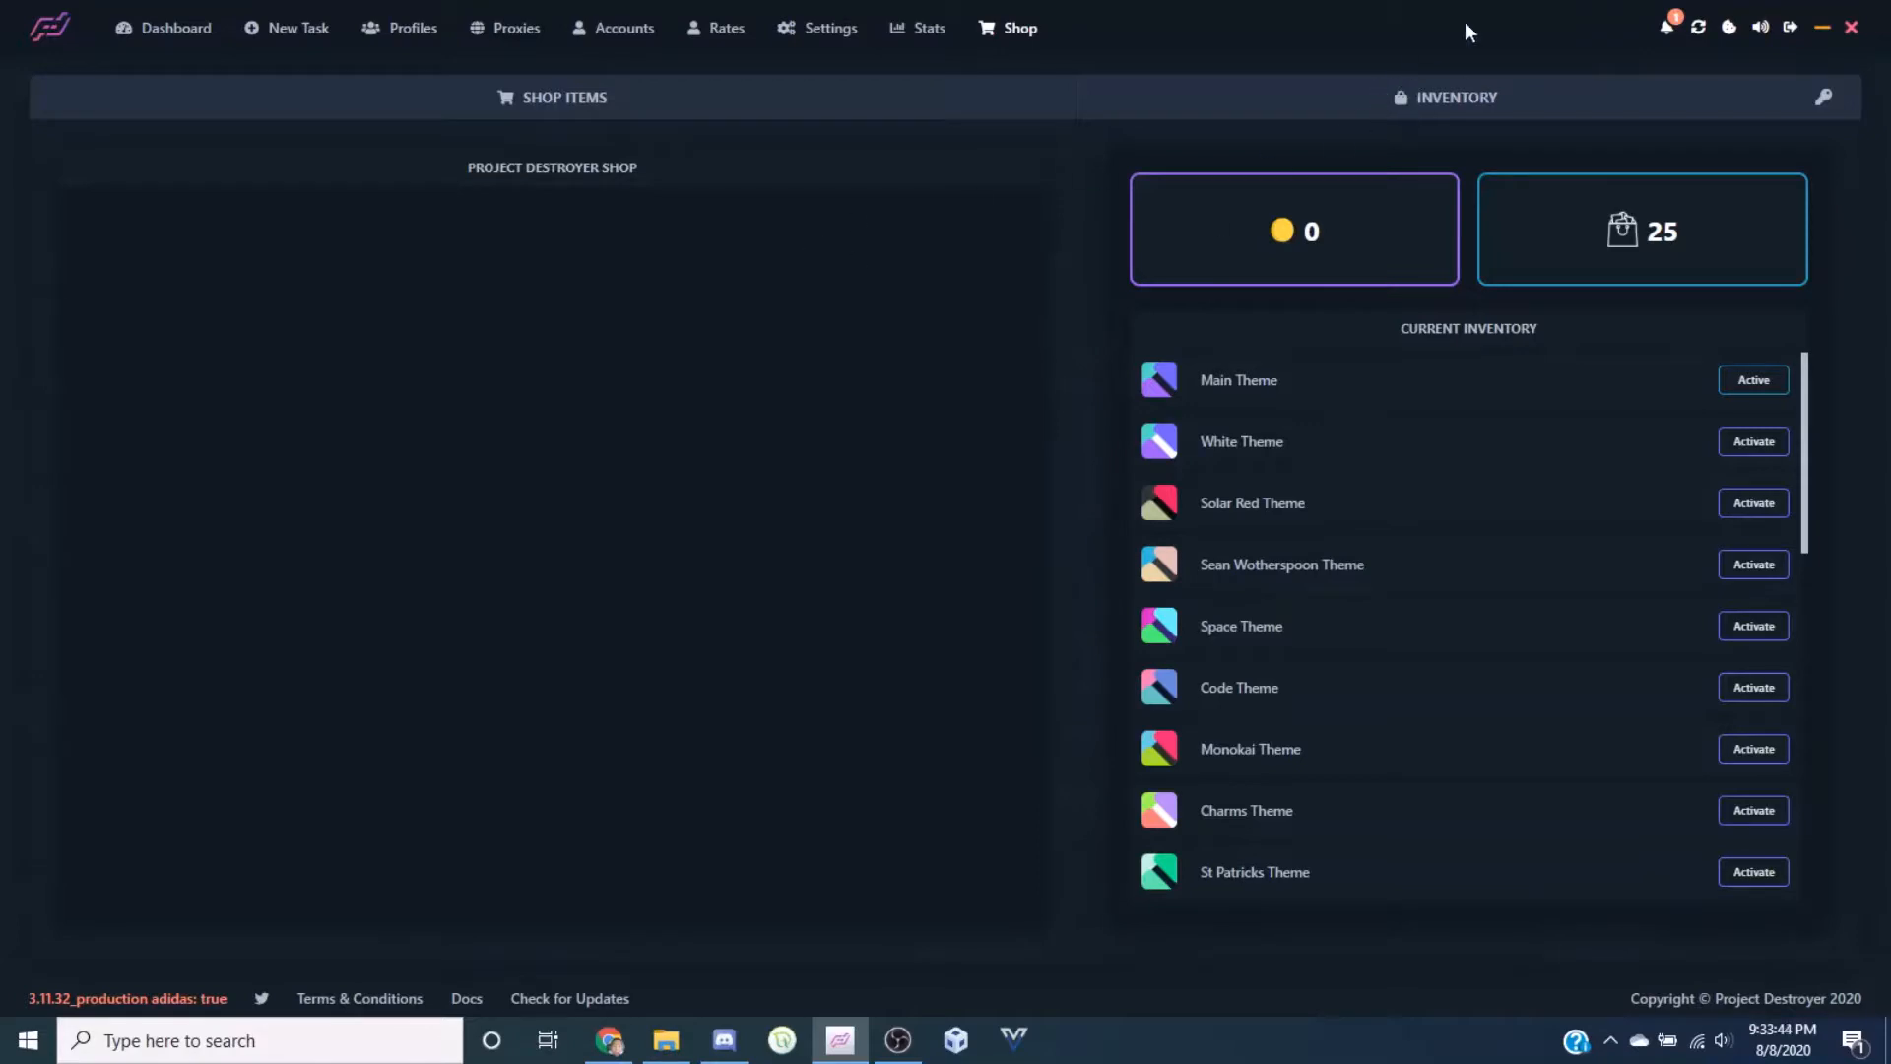
From the dashboard, open harvester window #1 and drag the Shopify (Checkout) window toward the centre
click(146, 26)
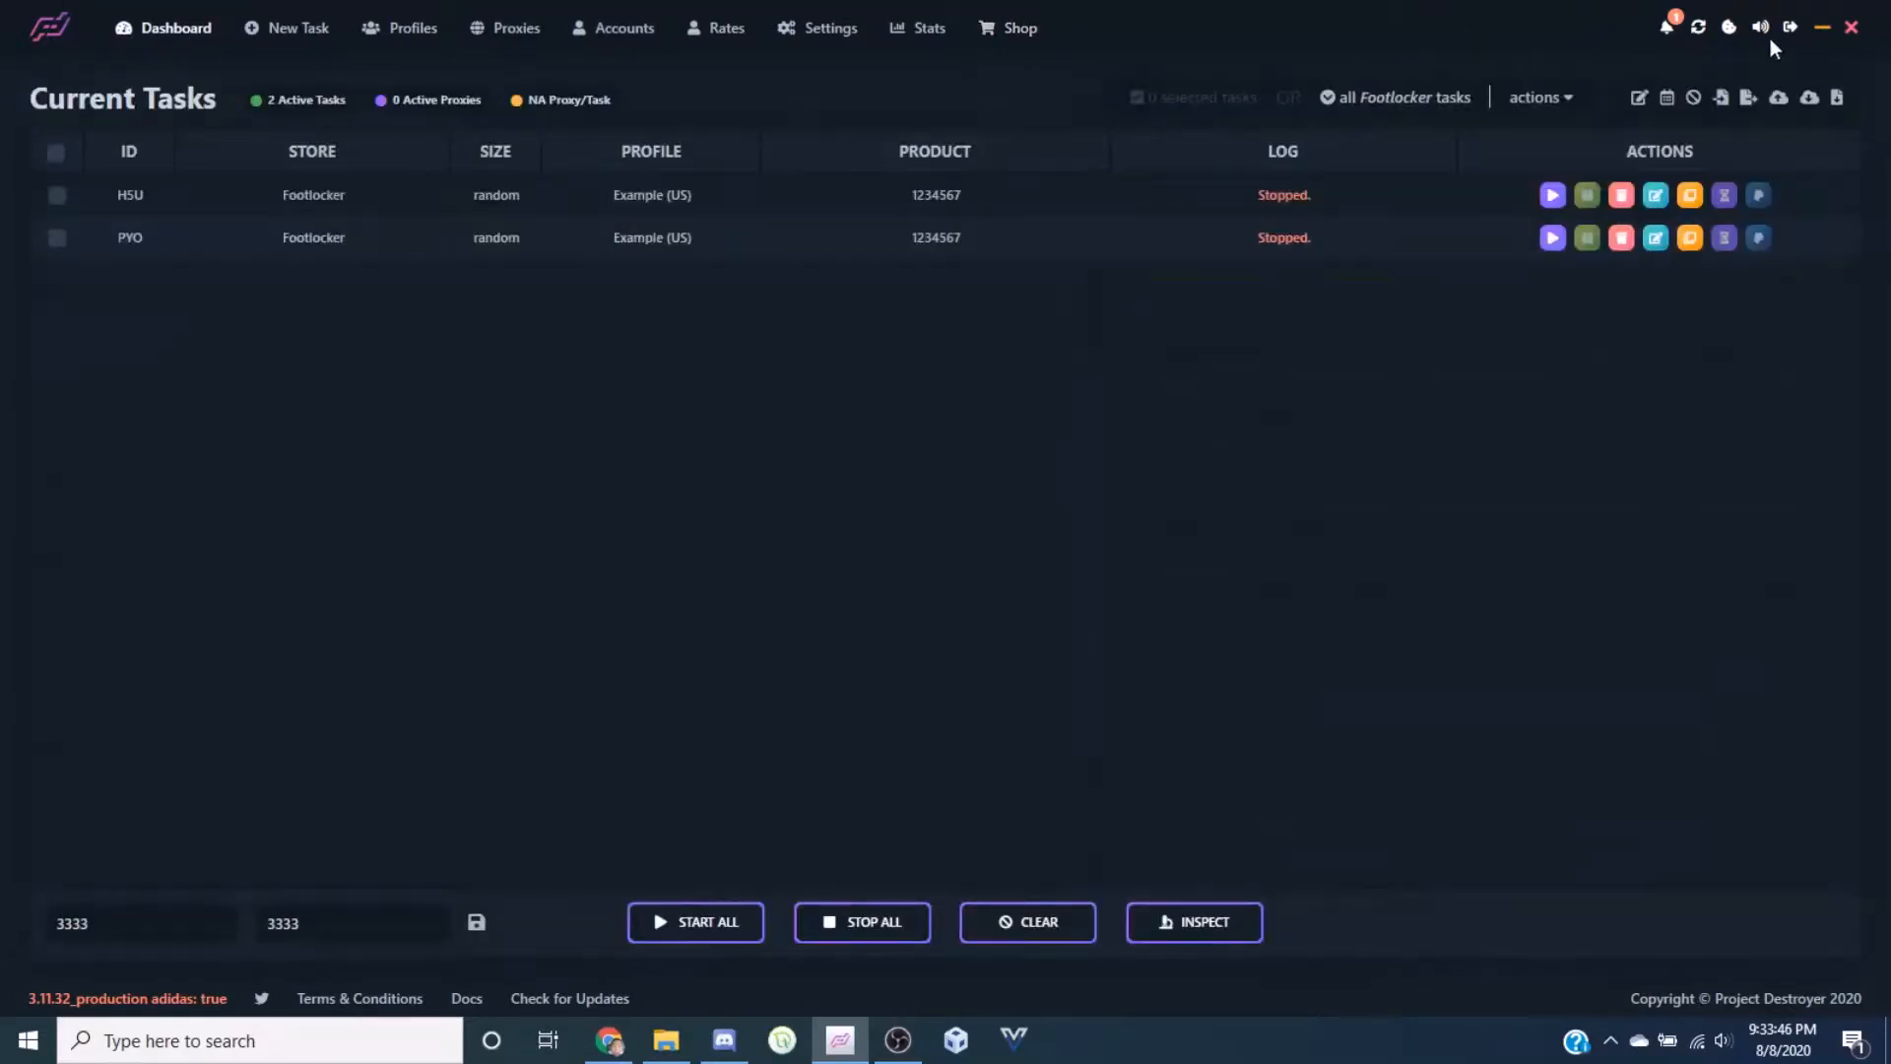
click(1699, 34)
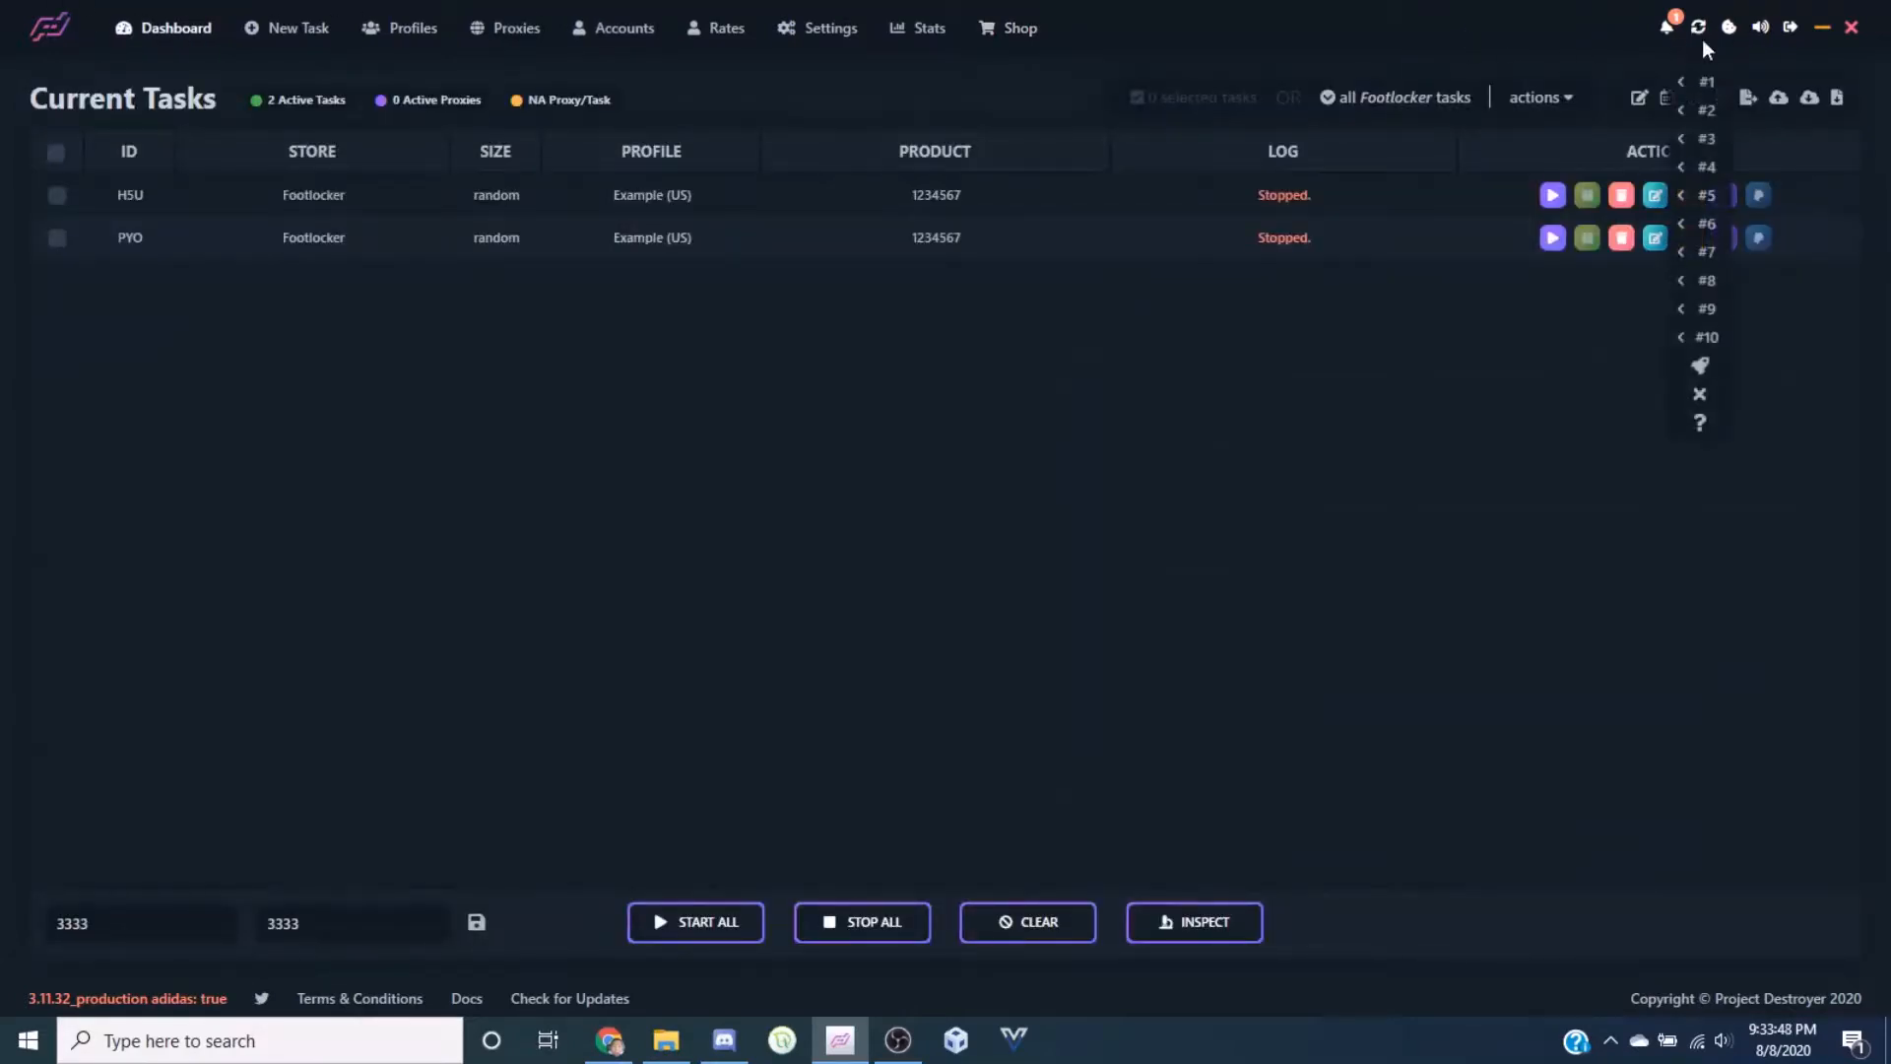
click(1154, 450)
click(1704, 31)
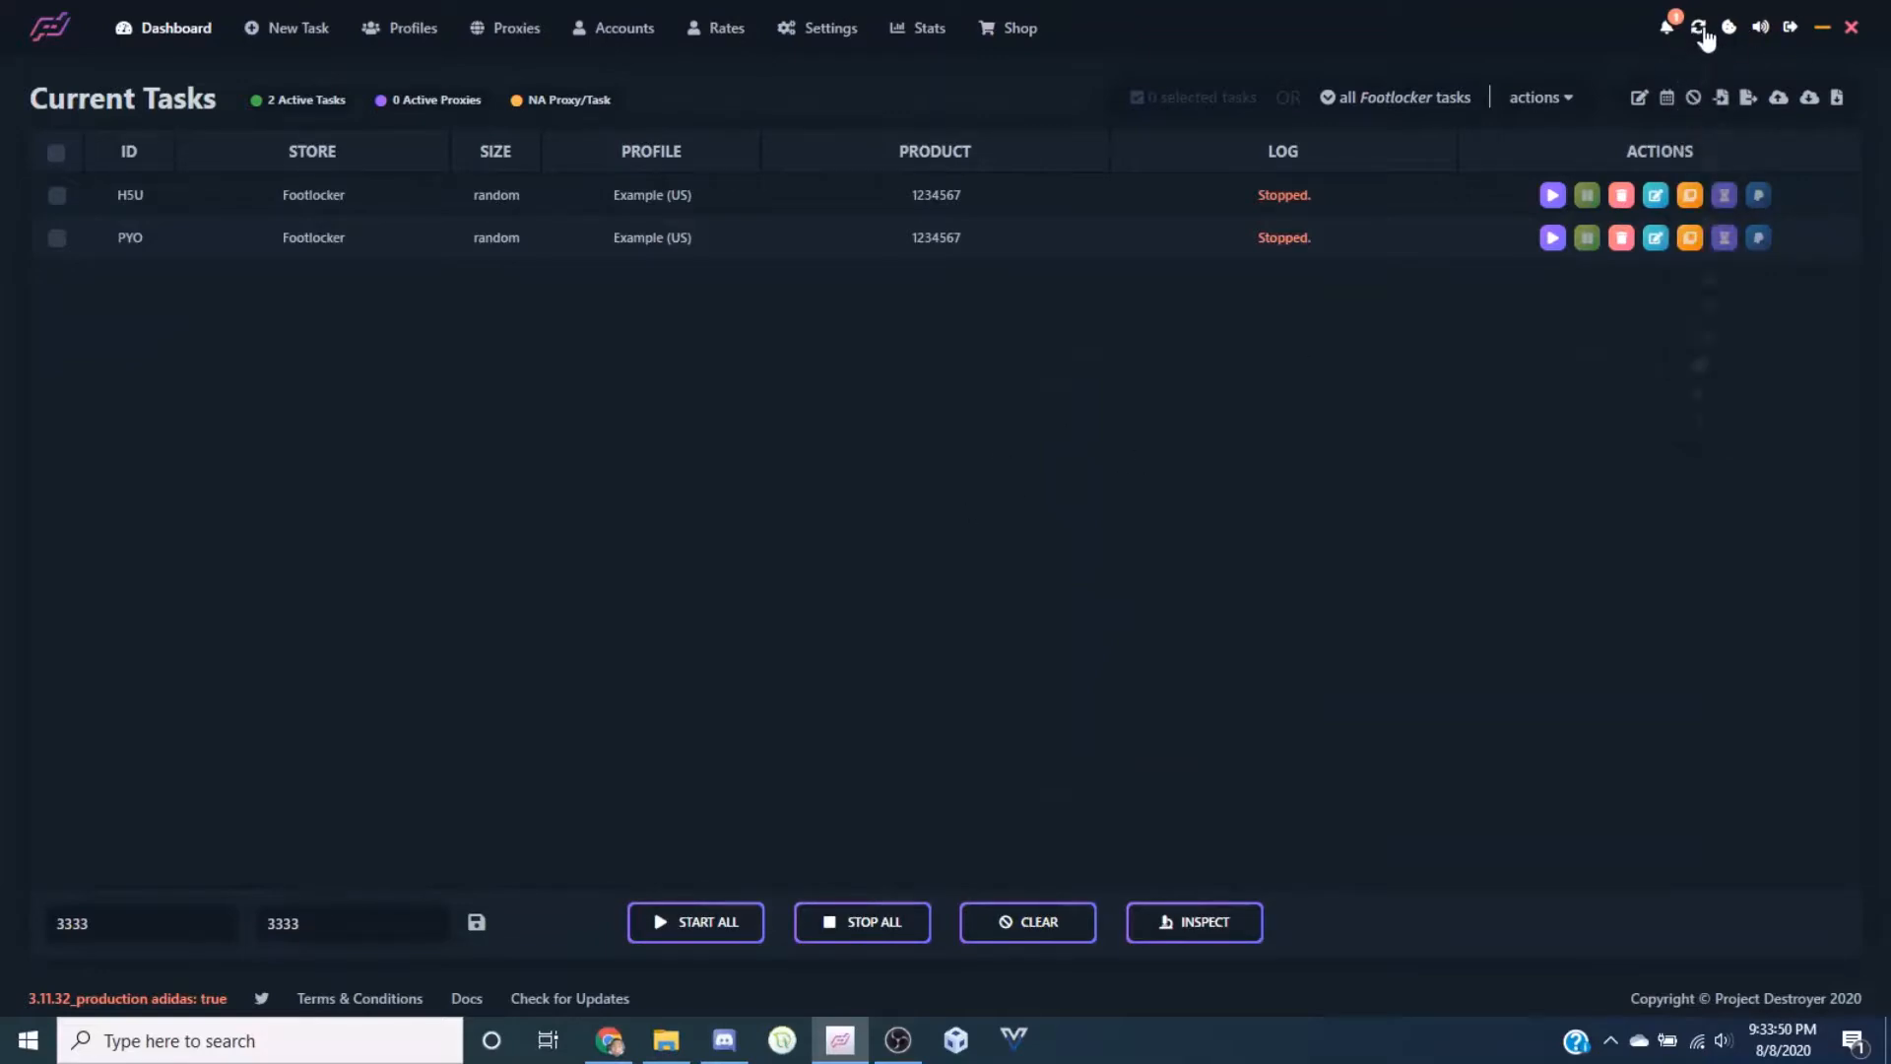
click(1709, 87)
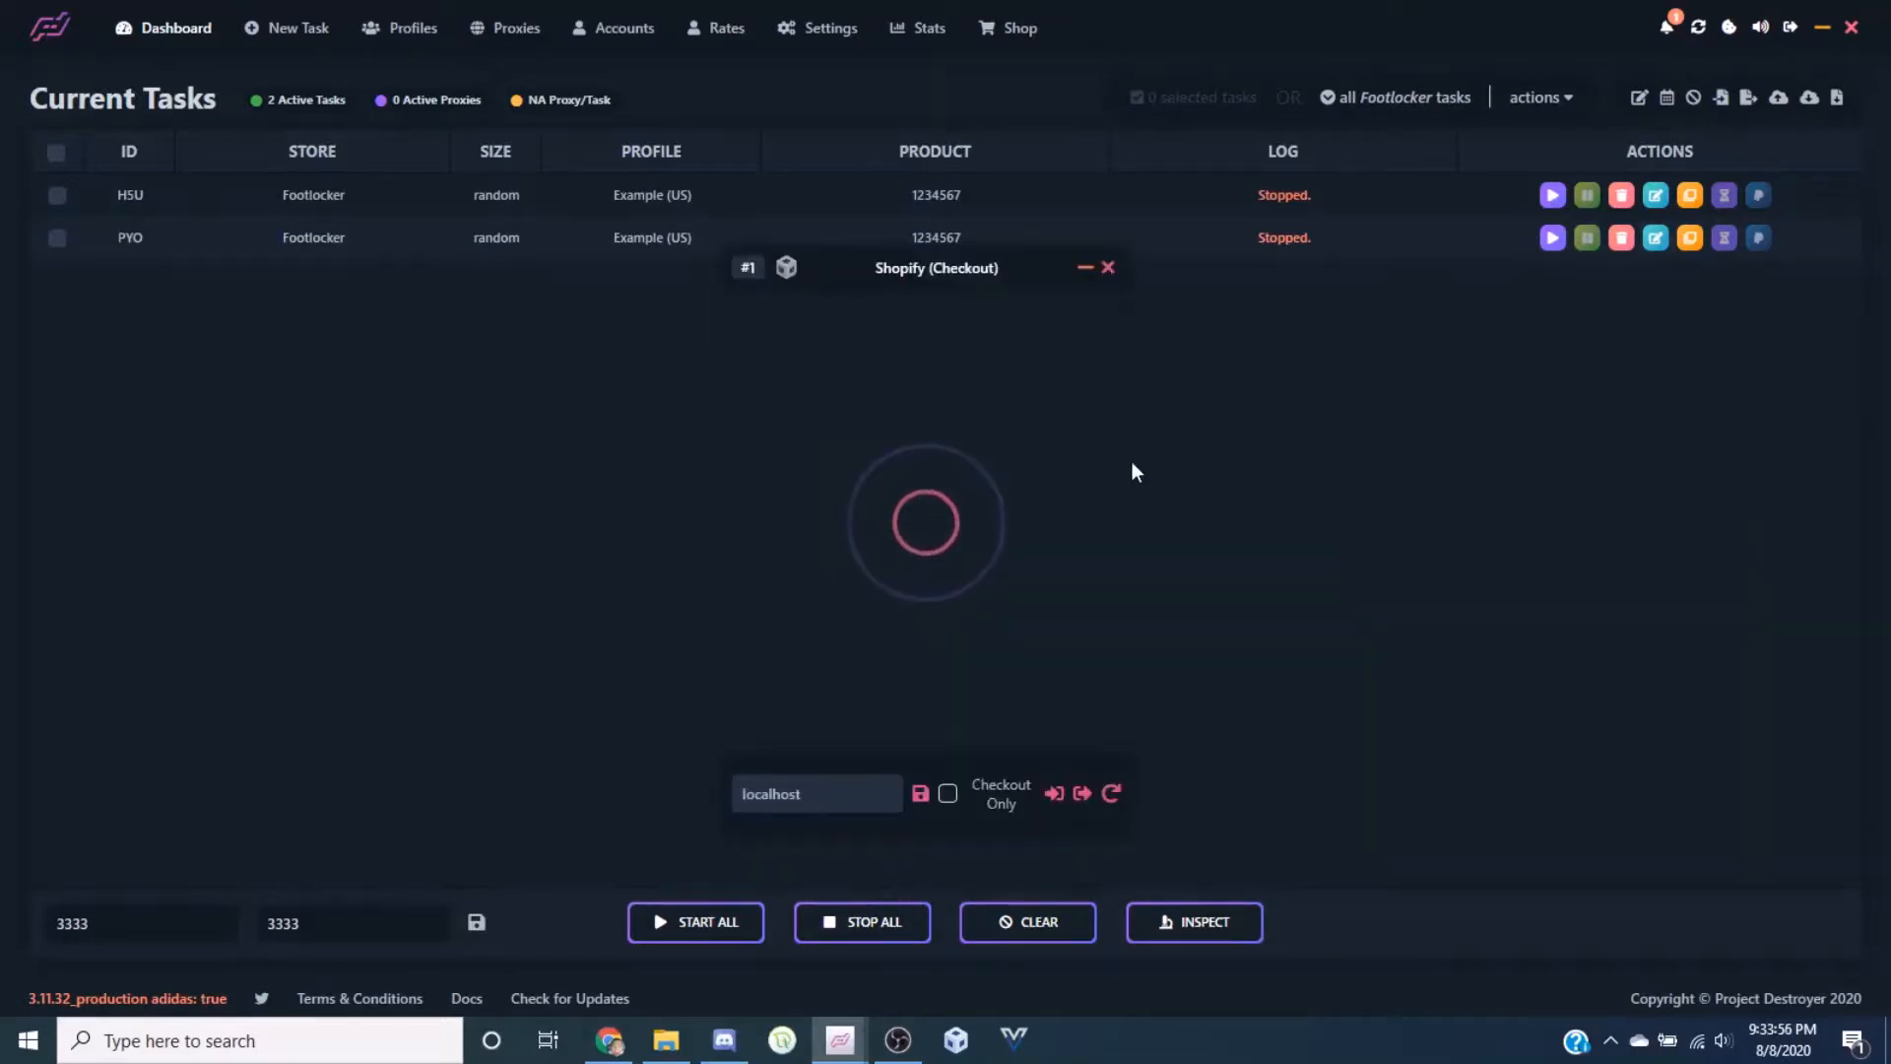
drag(827, 250, 882, 304)
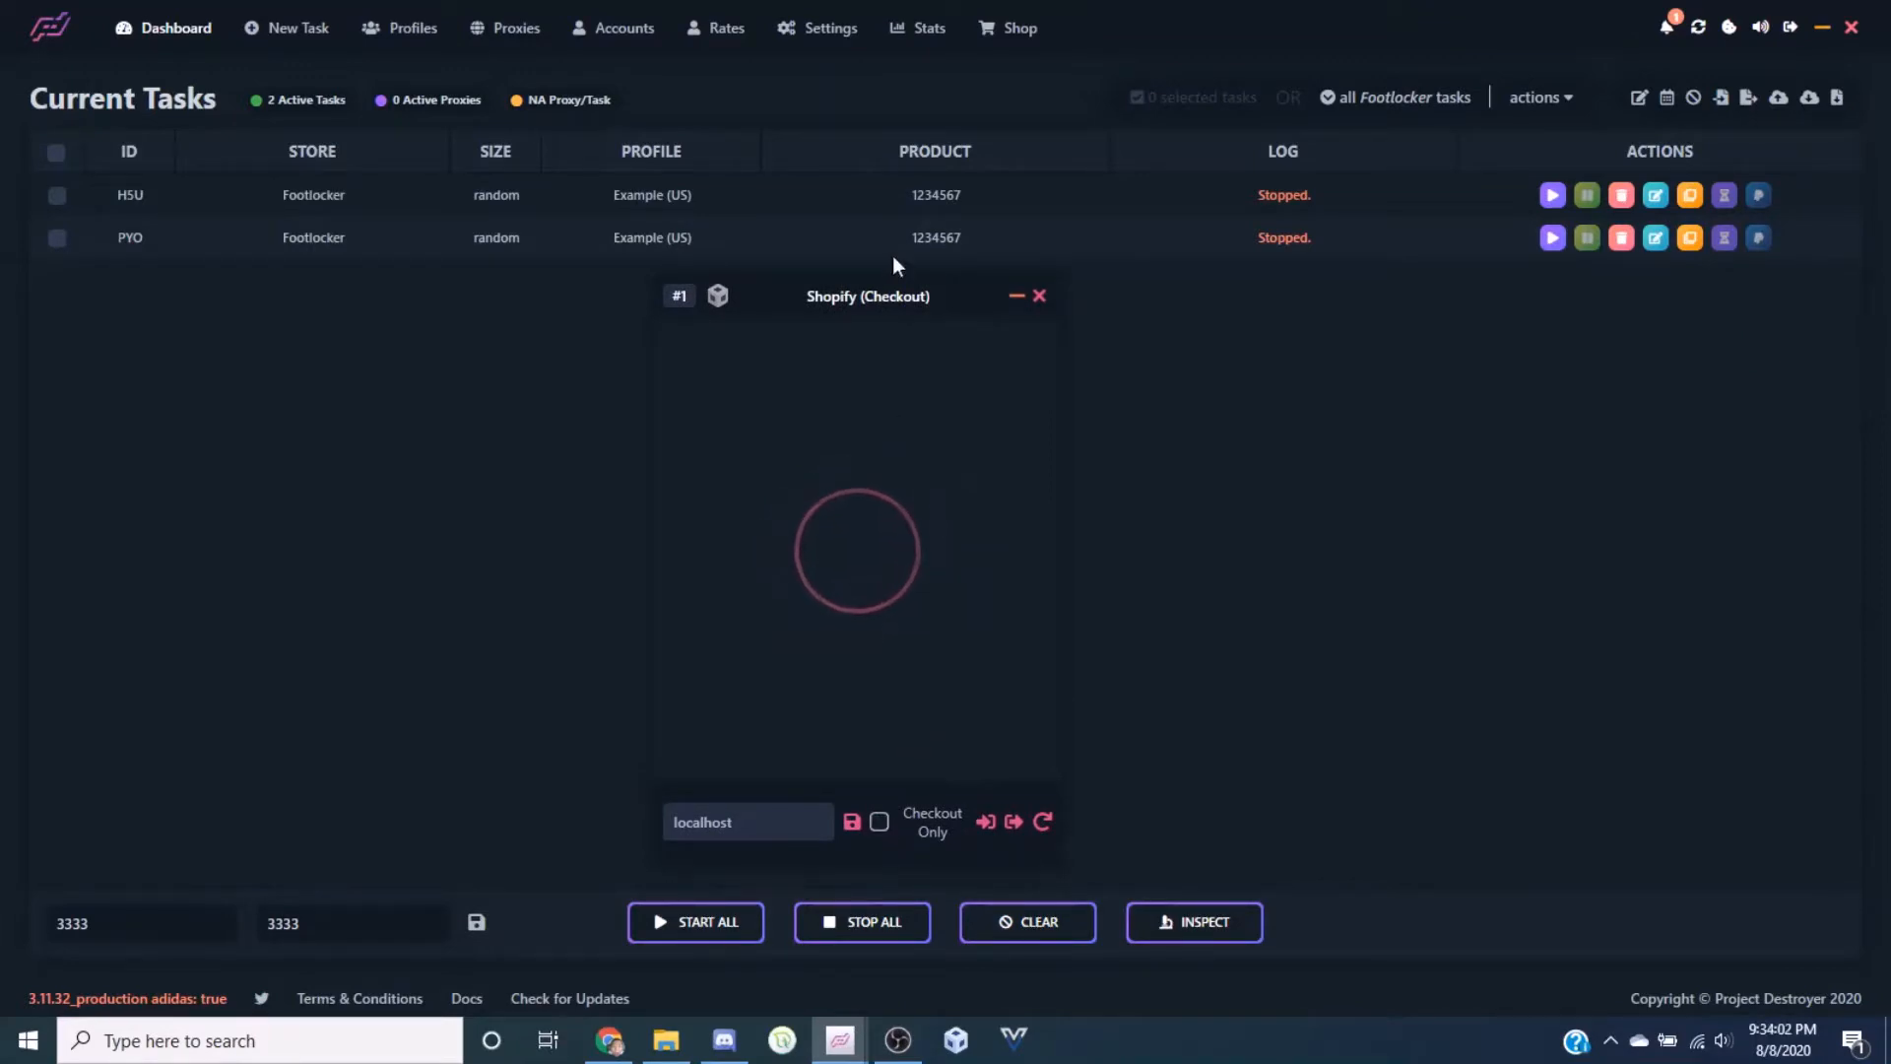
drag(859, 291, 926, 270)
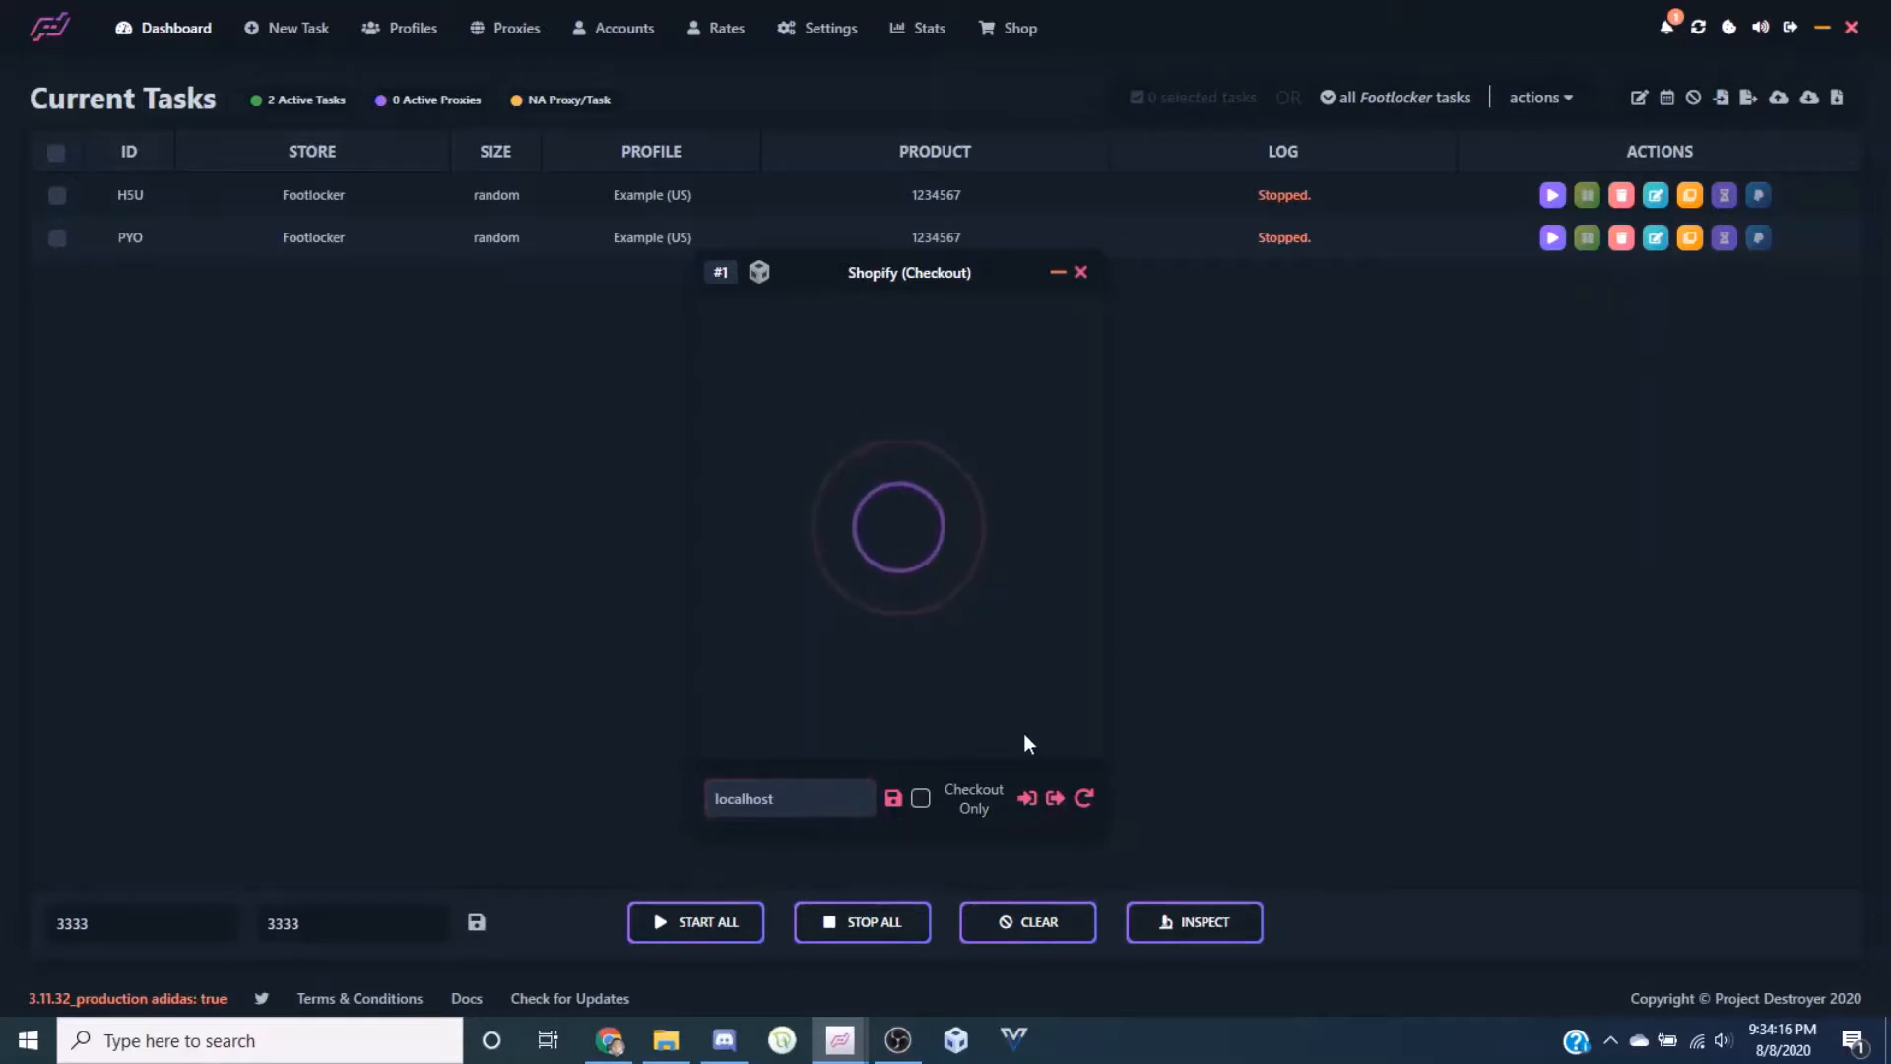
Cancel the Google sign-in for harvester #1 and log it out of its account
click(1024, 803)
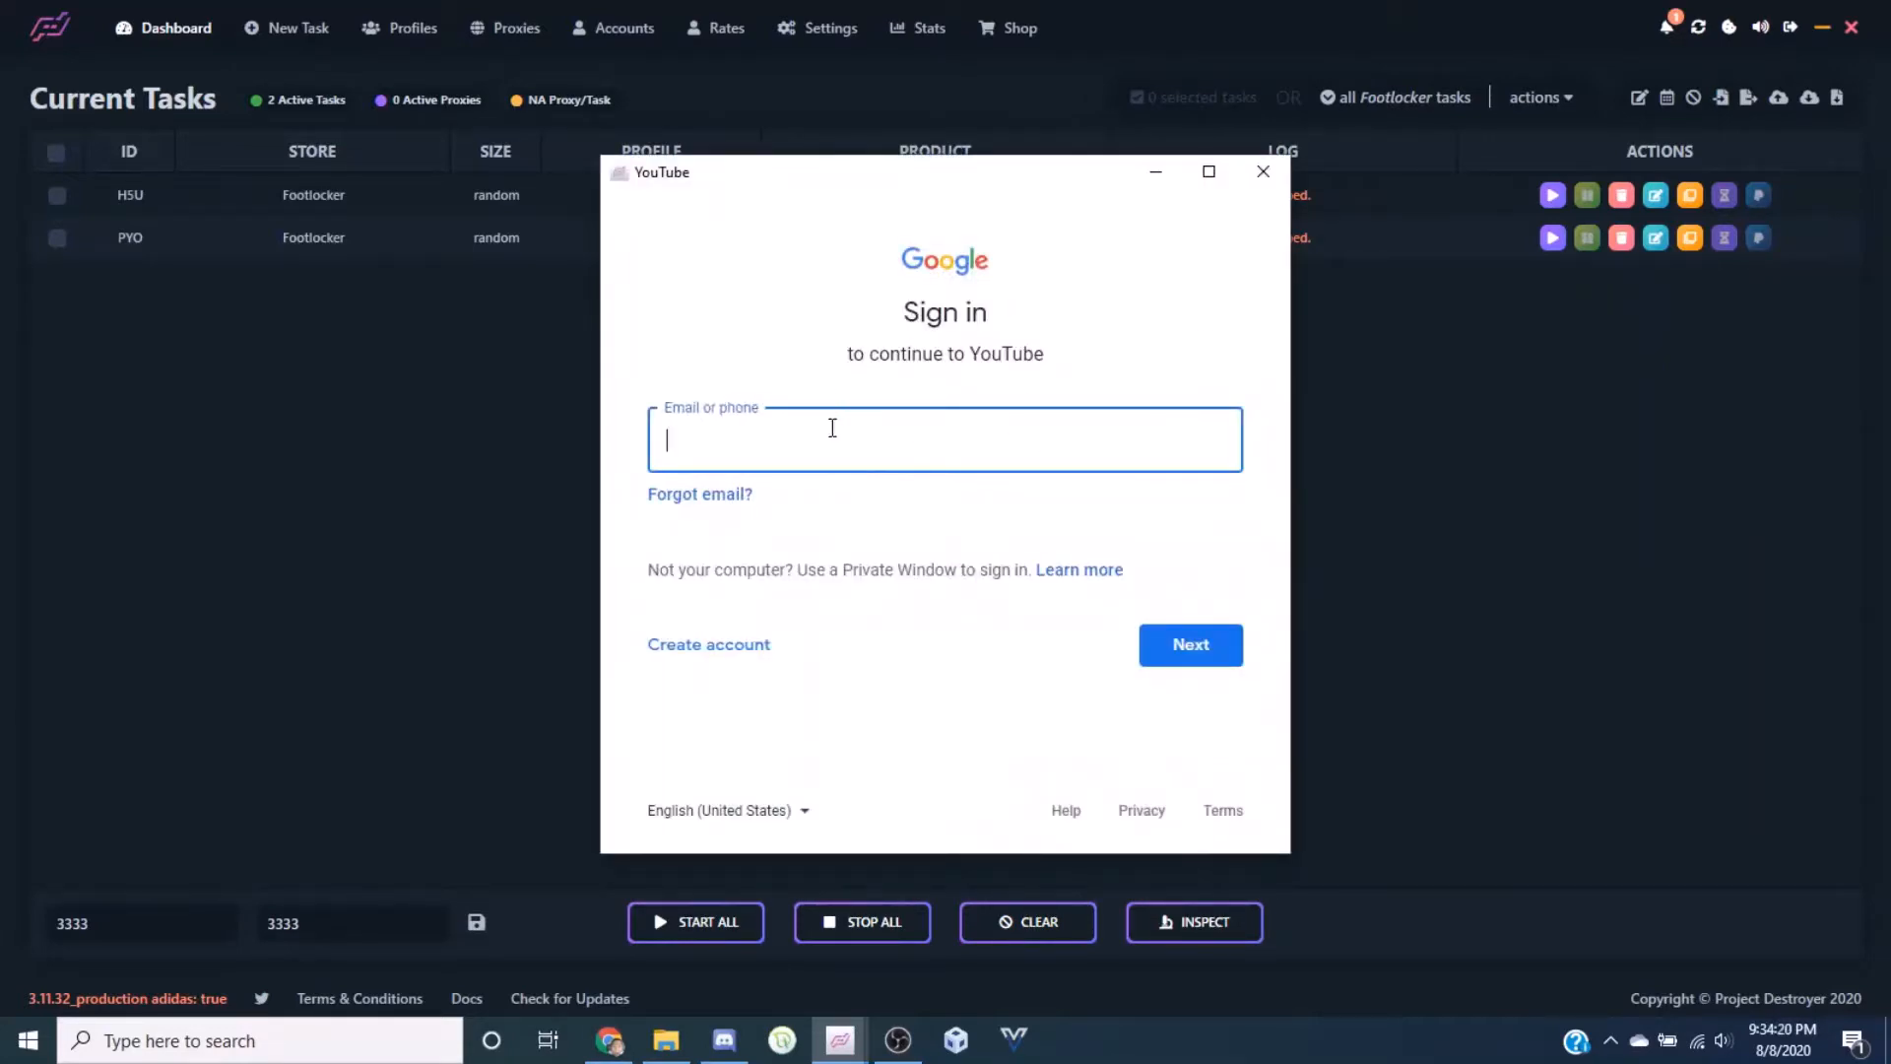
click(1259, 171)
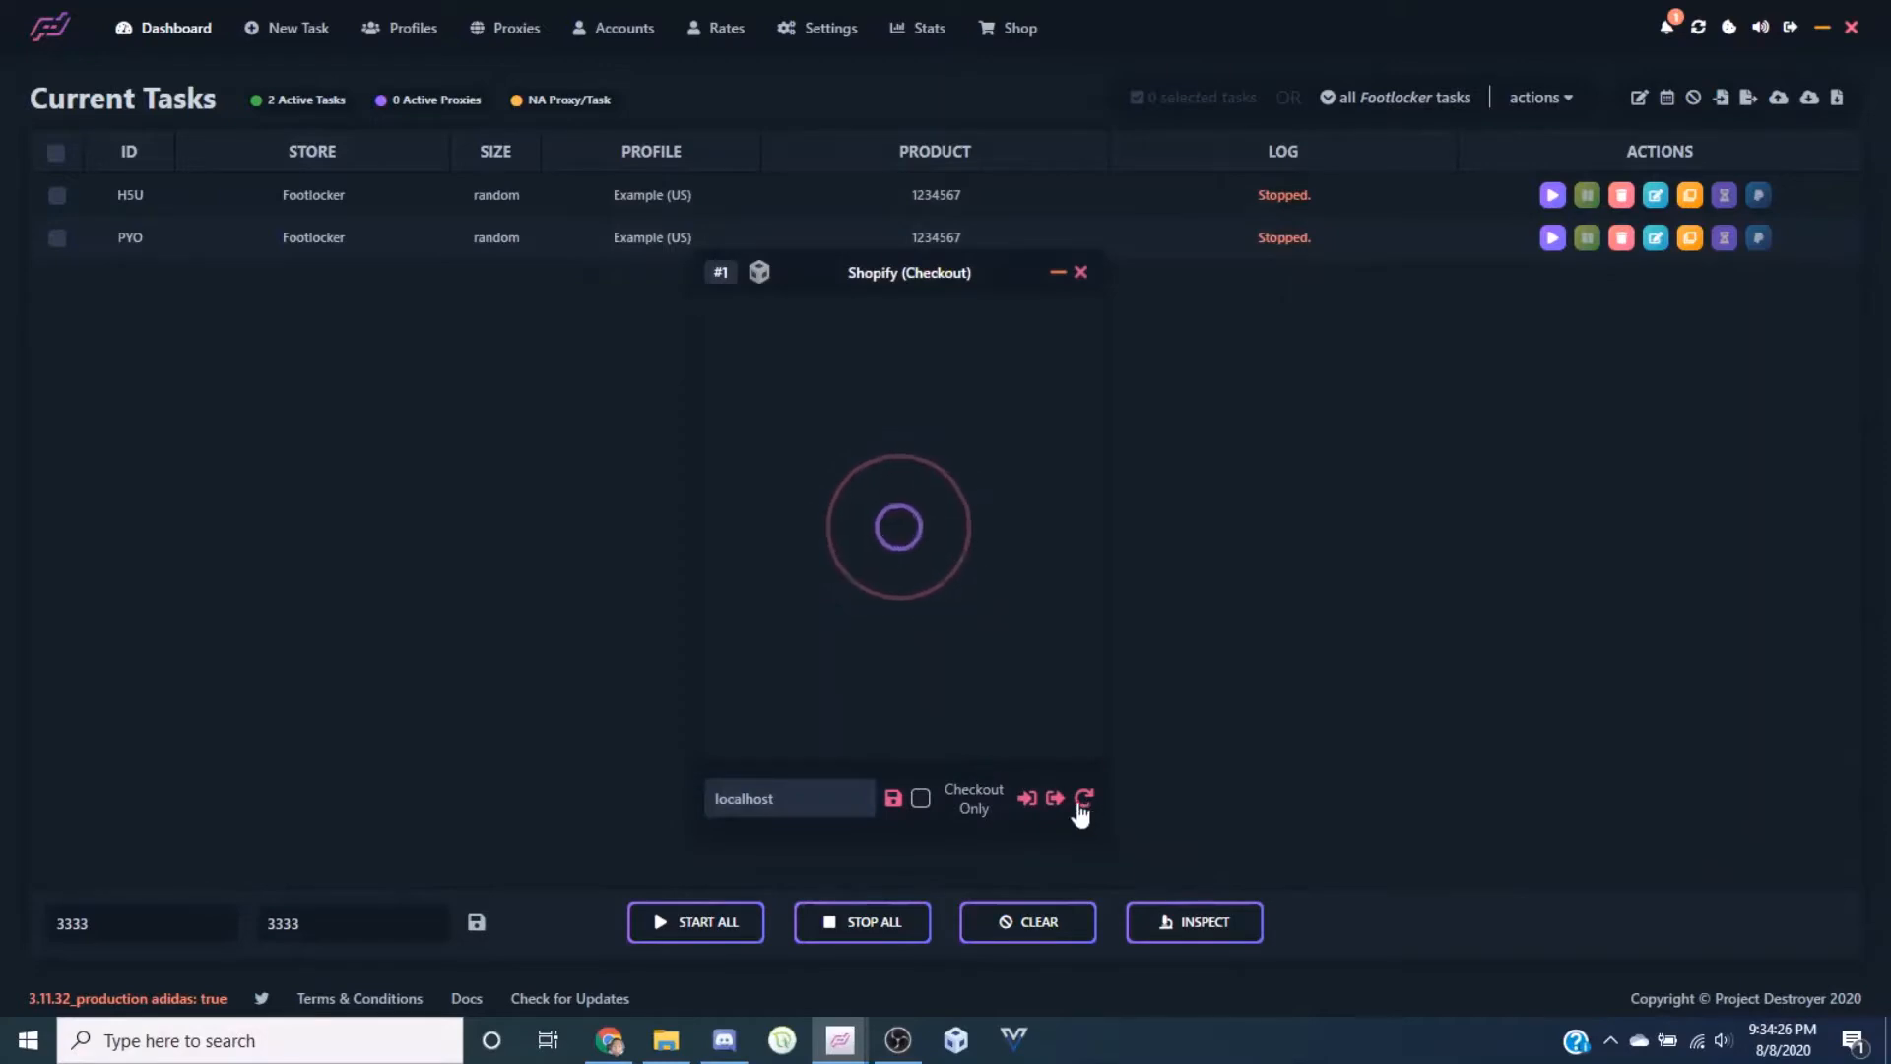
click(1056, 799)
click(919, 534)
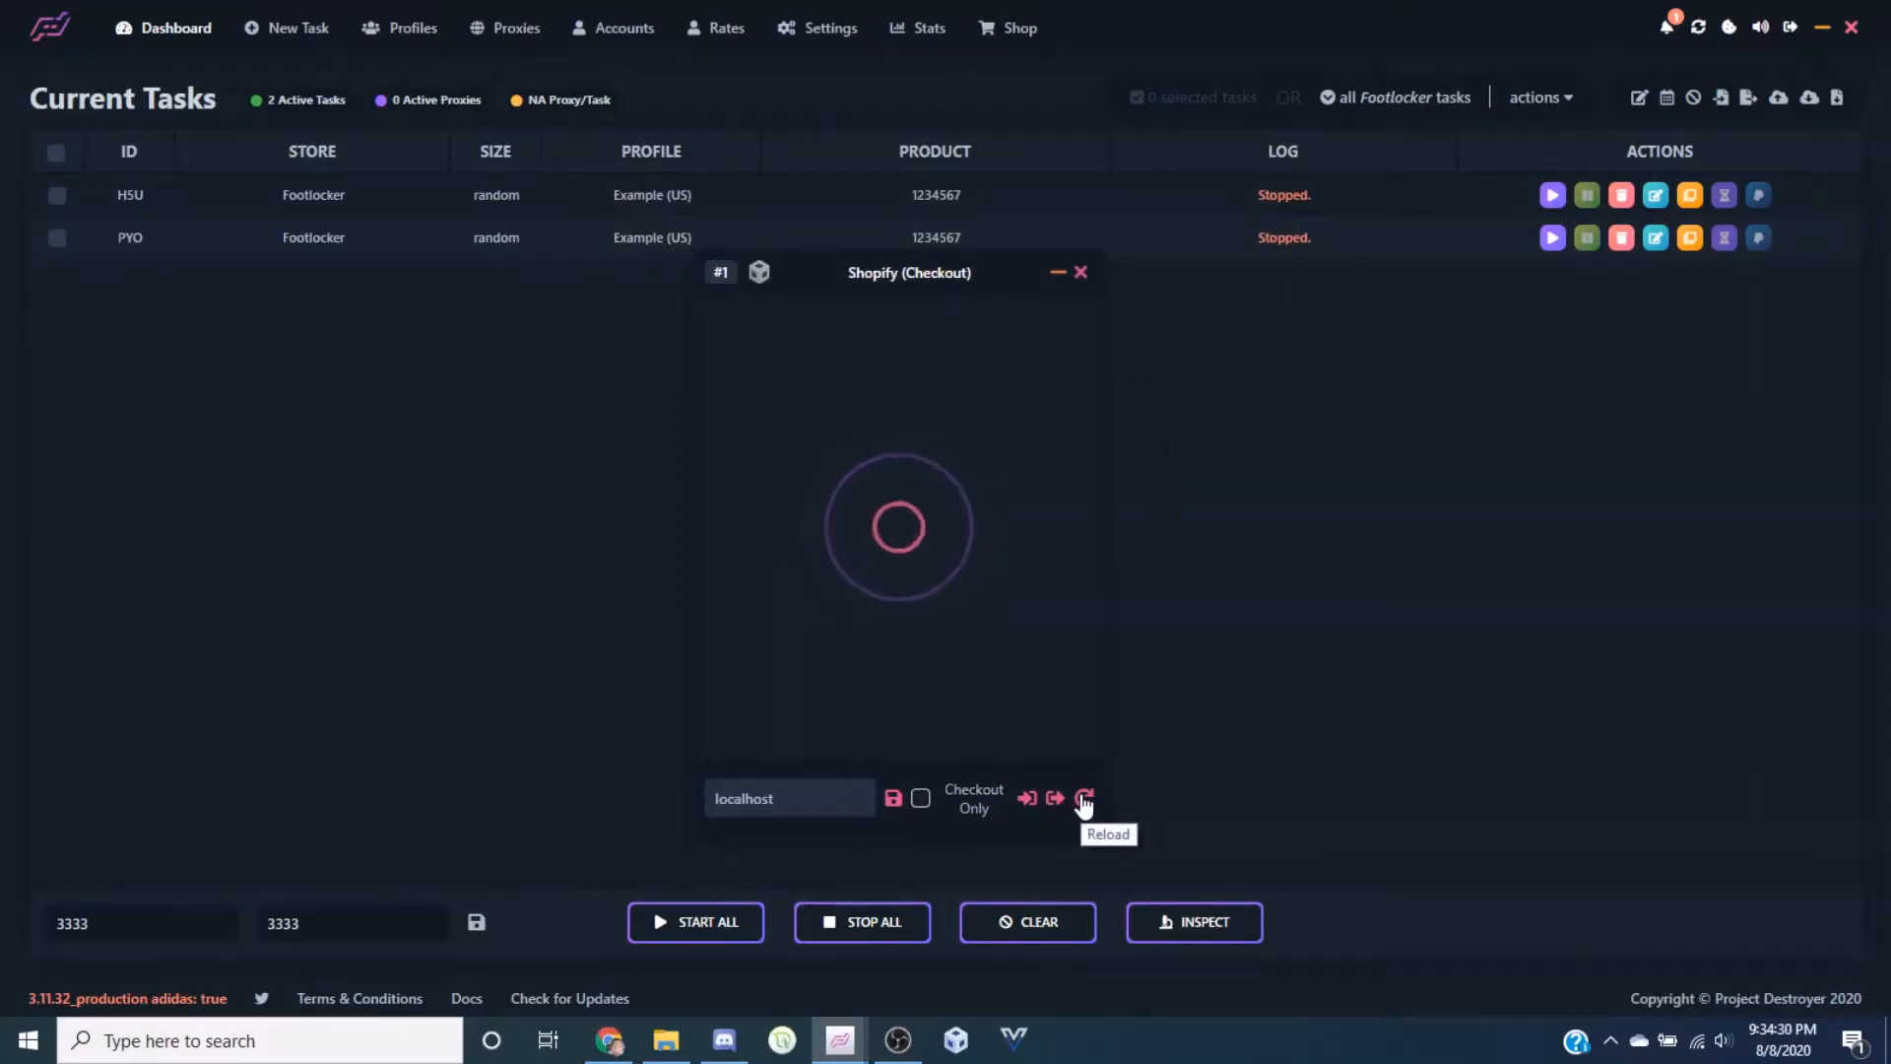
Reload the checkout harvester, close it, and bring up the harvester windows and tools list
click(1083, 799)
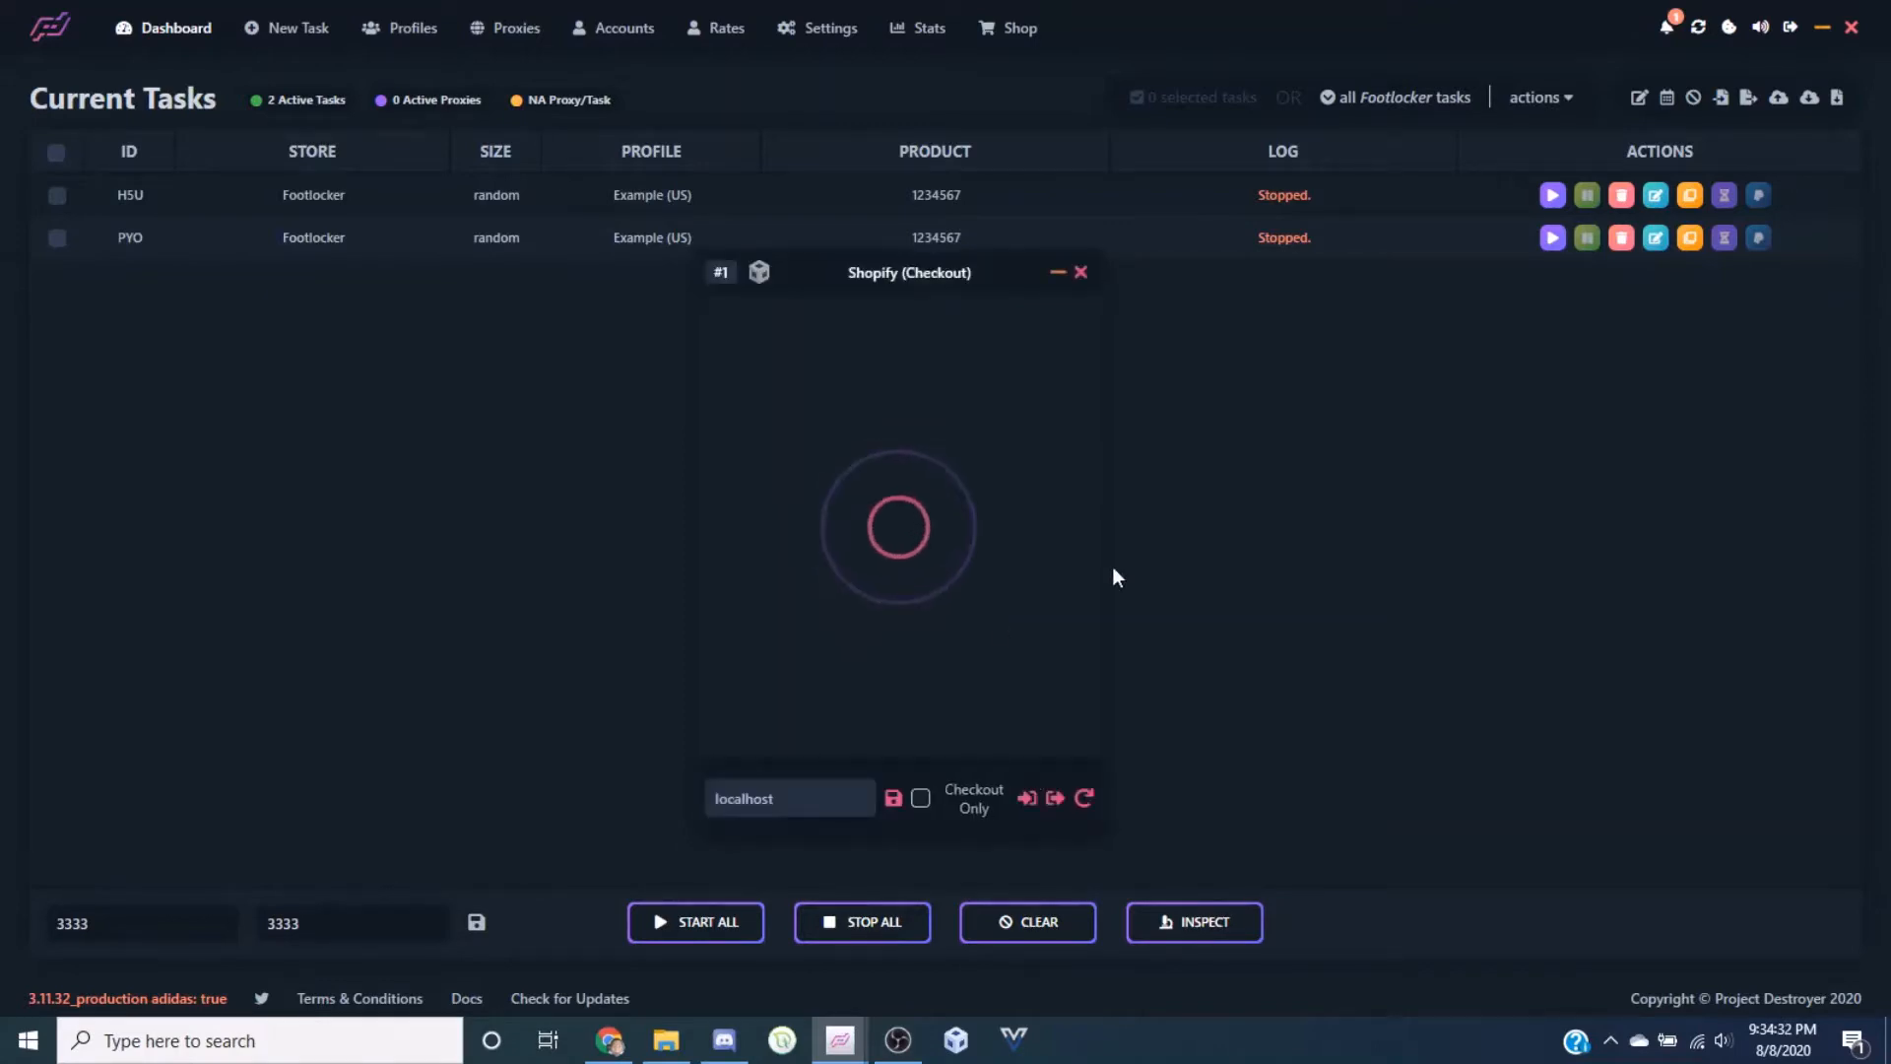
click(1080, 272)
click(1698, 29)
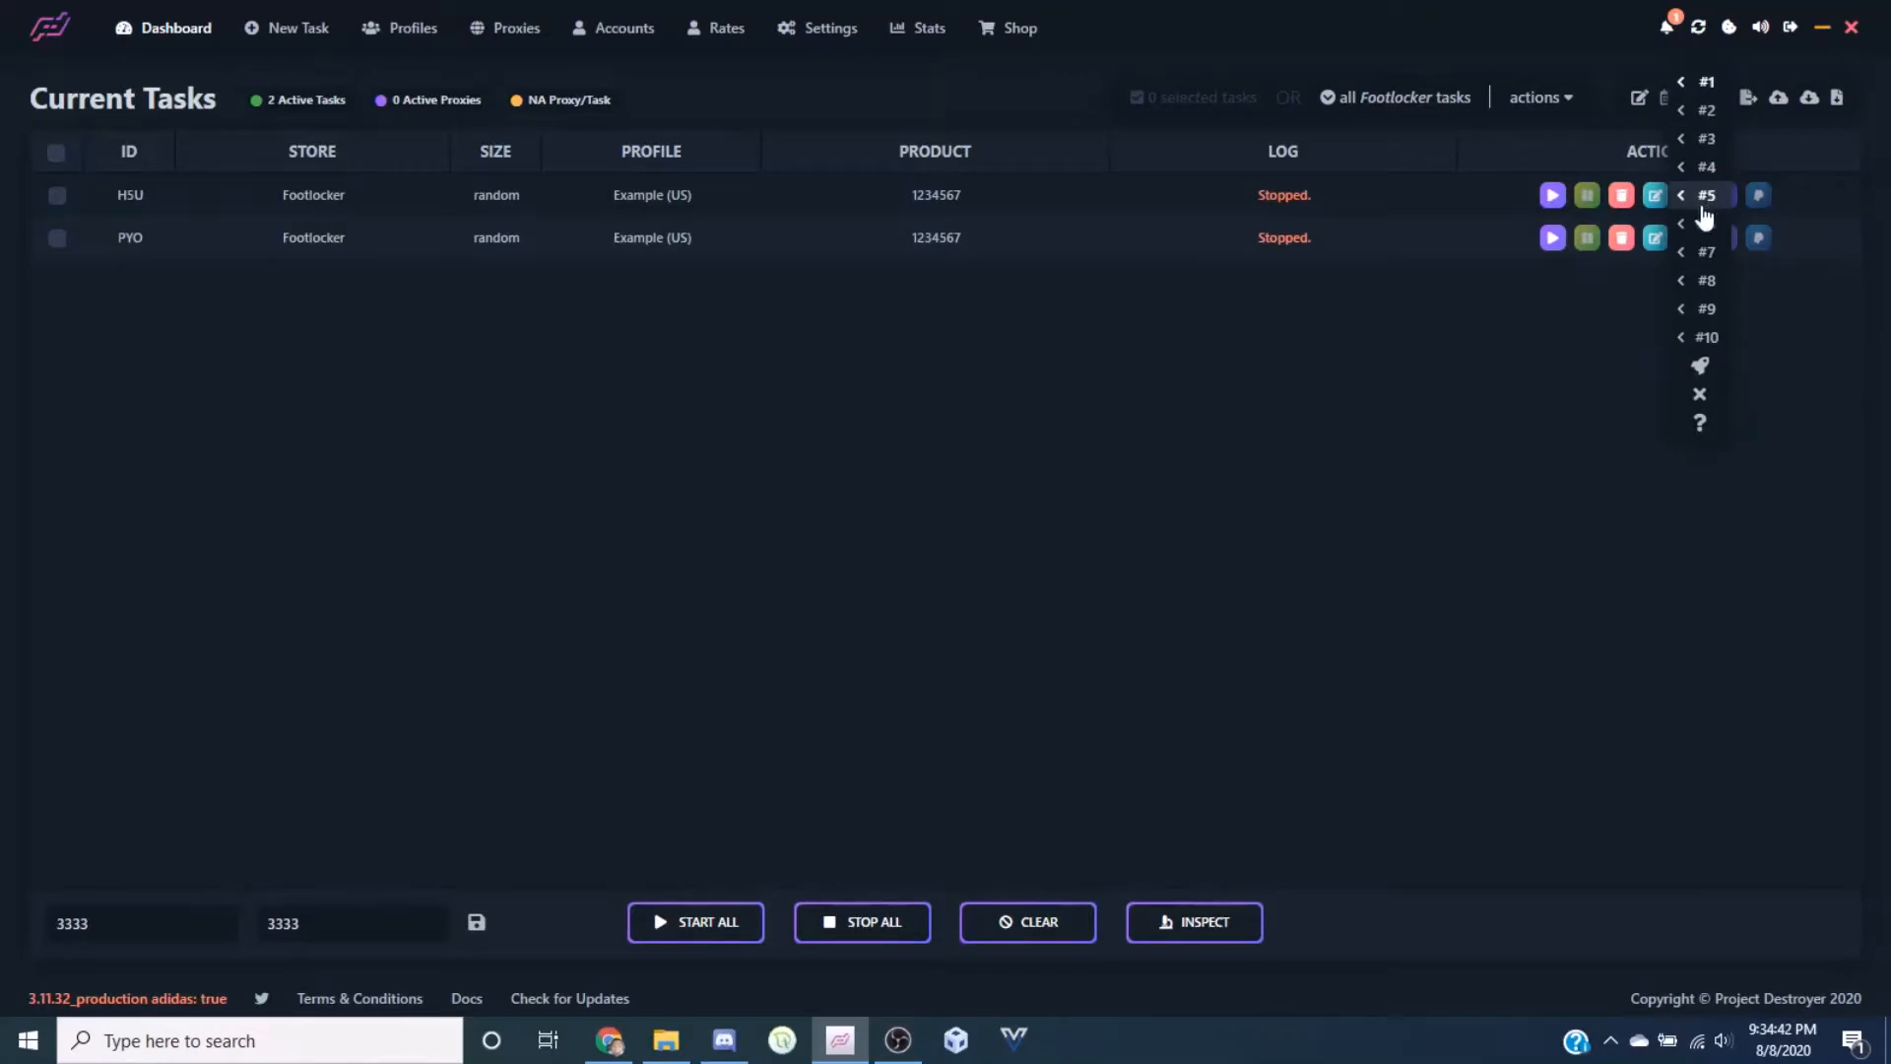
Paste the Kith collection link into the Question Solver answer, submit it, and close the solver
click(1692, 440)
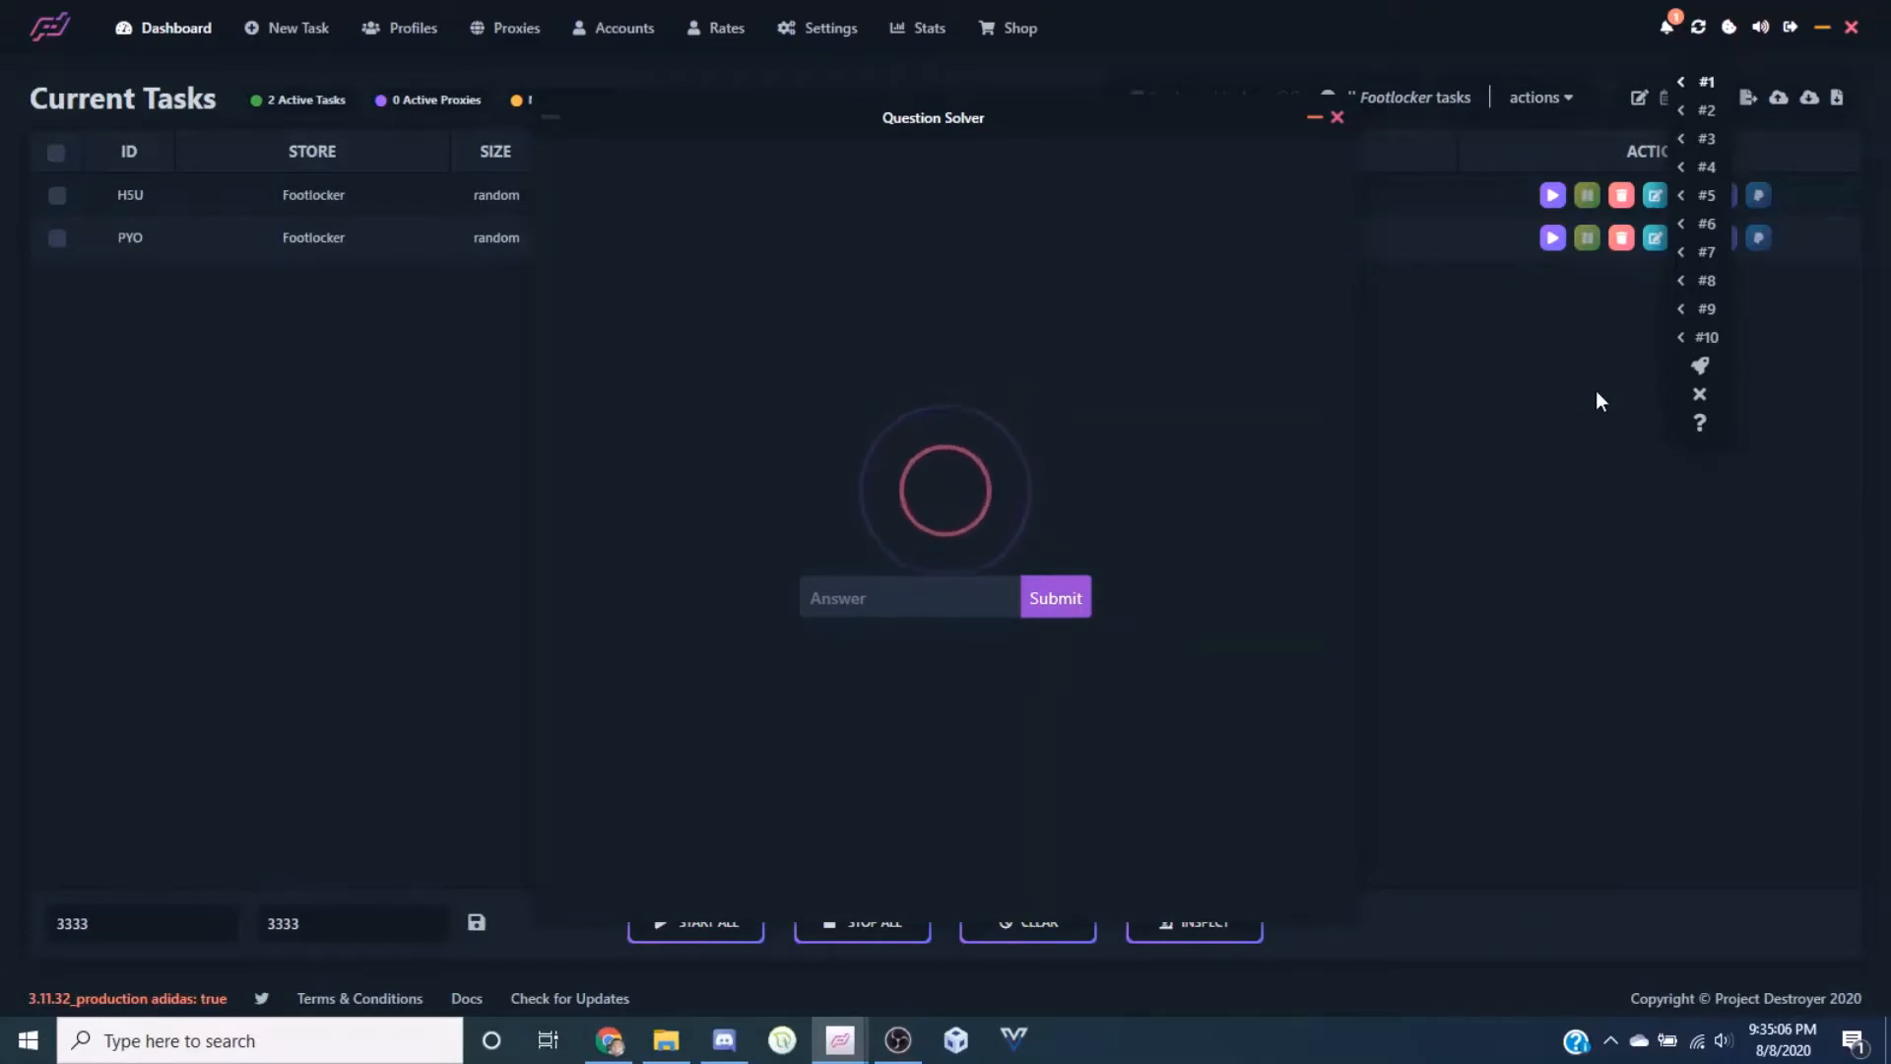
click(827, 596)
key(ctrl+v)
click(1073, 598)
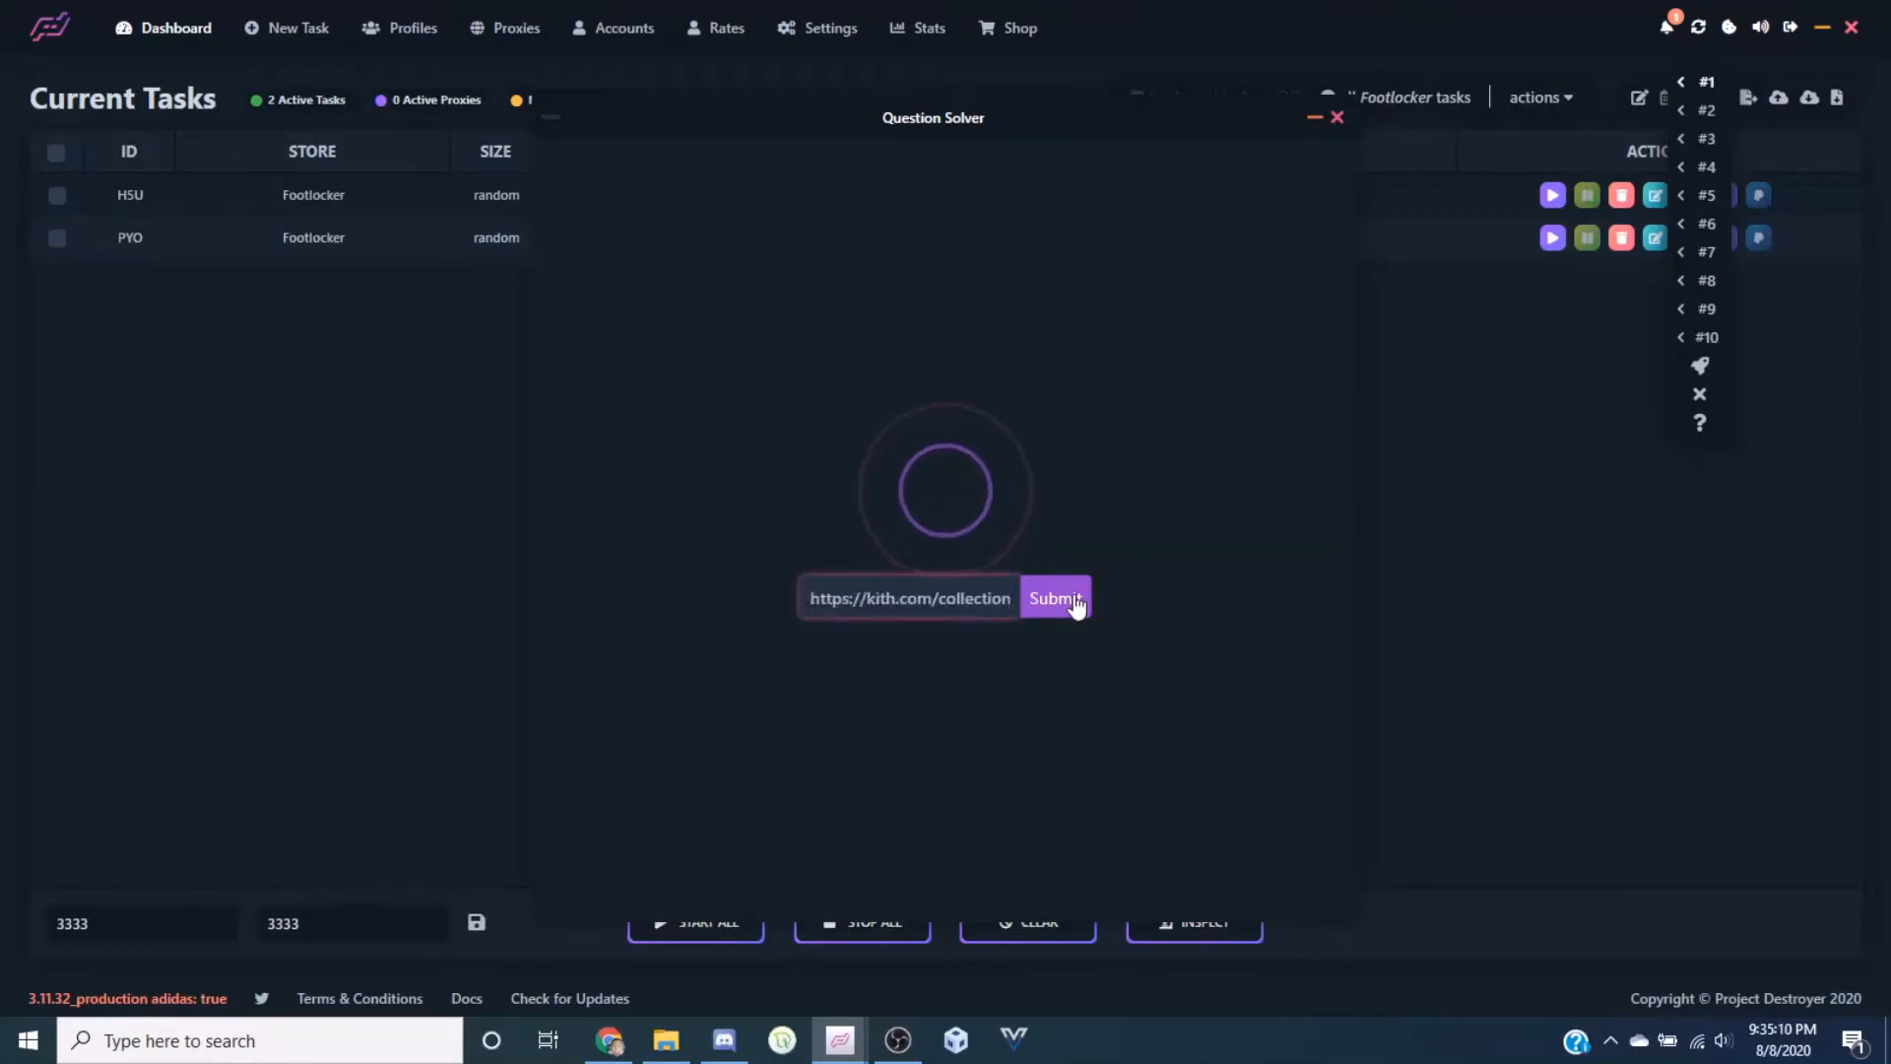
click(1338, 118)
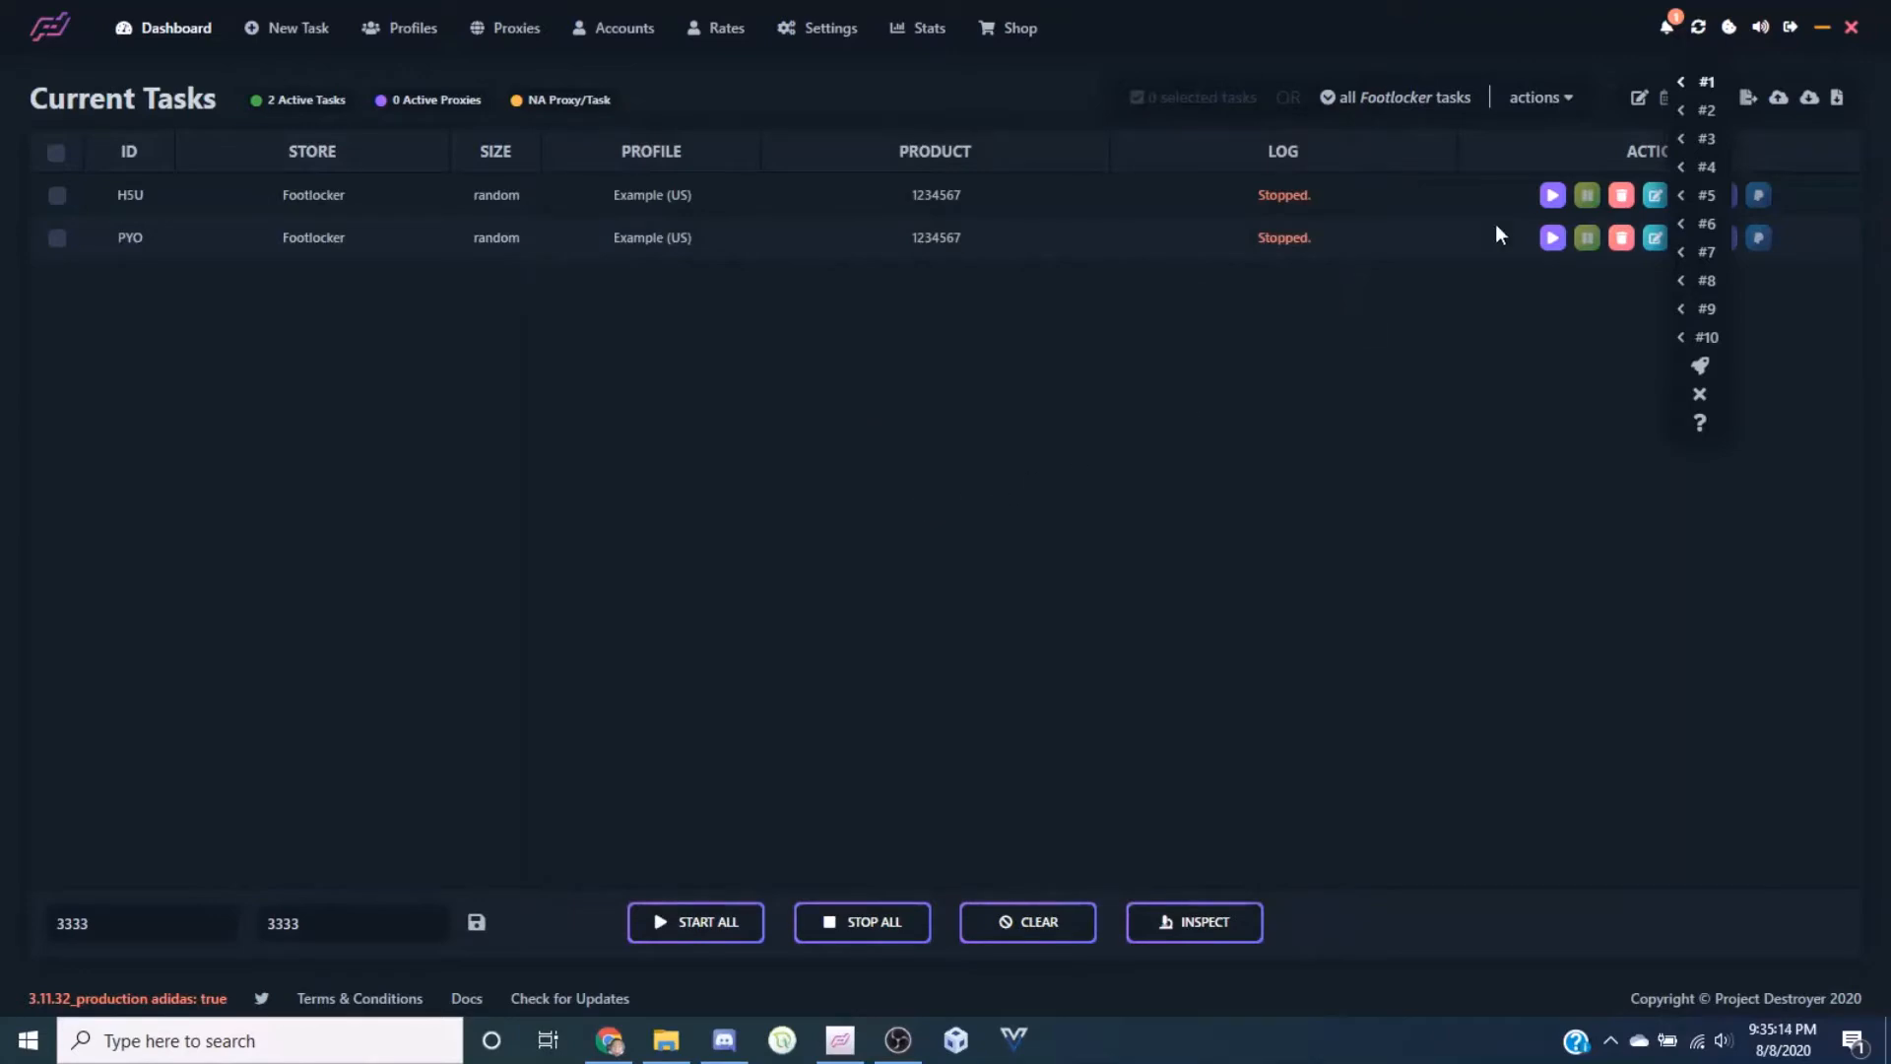
Open the Cookie Jar and generate cookies for FOOTLOCKER.COM
click(1731, 33)
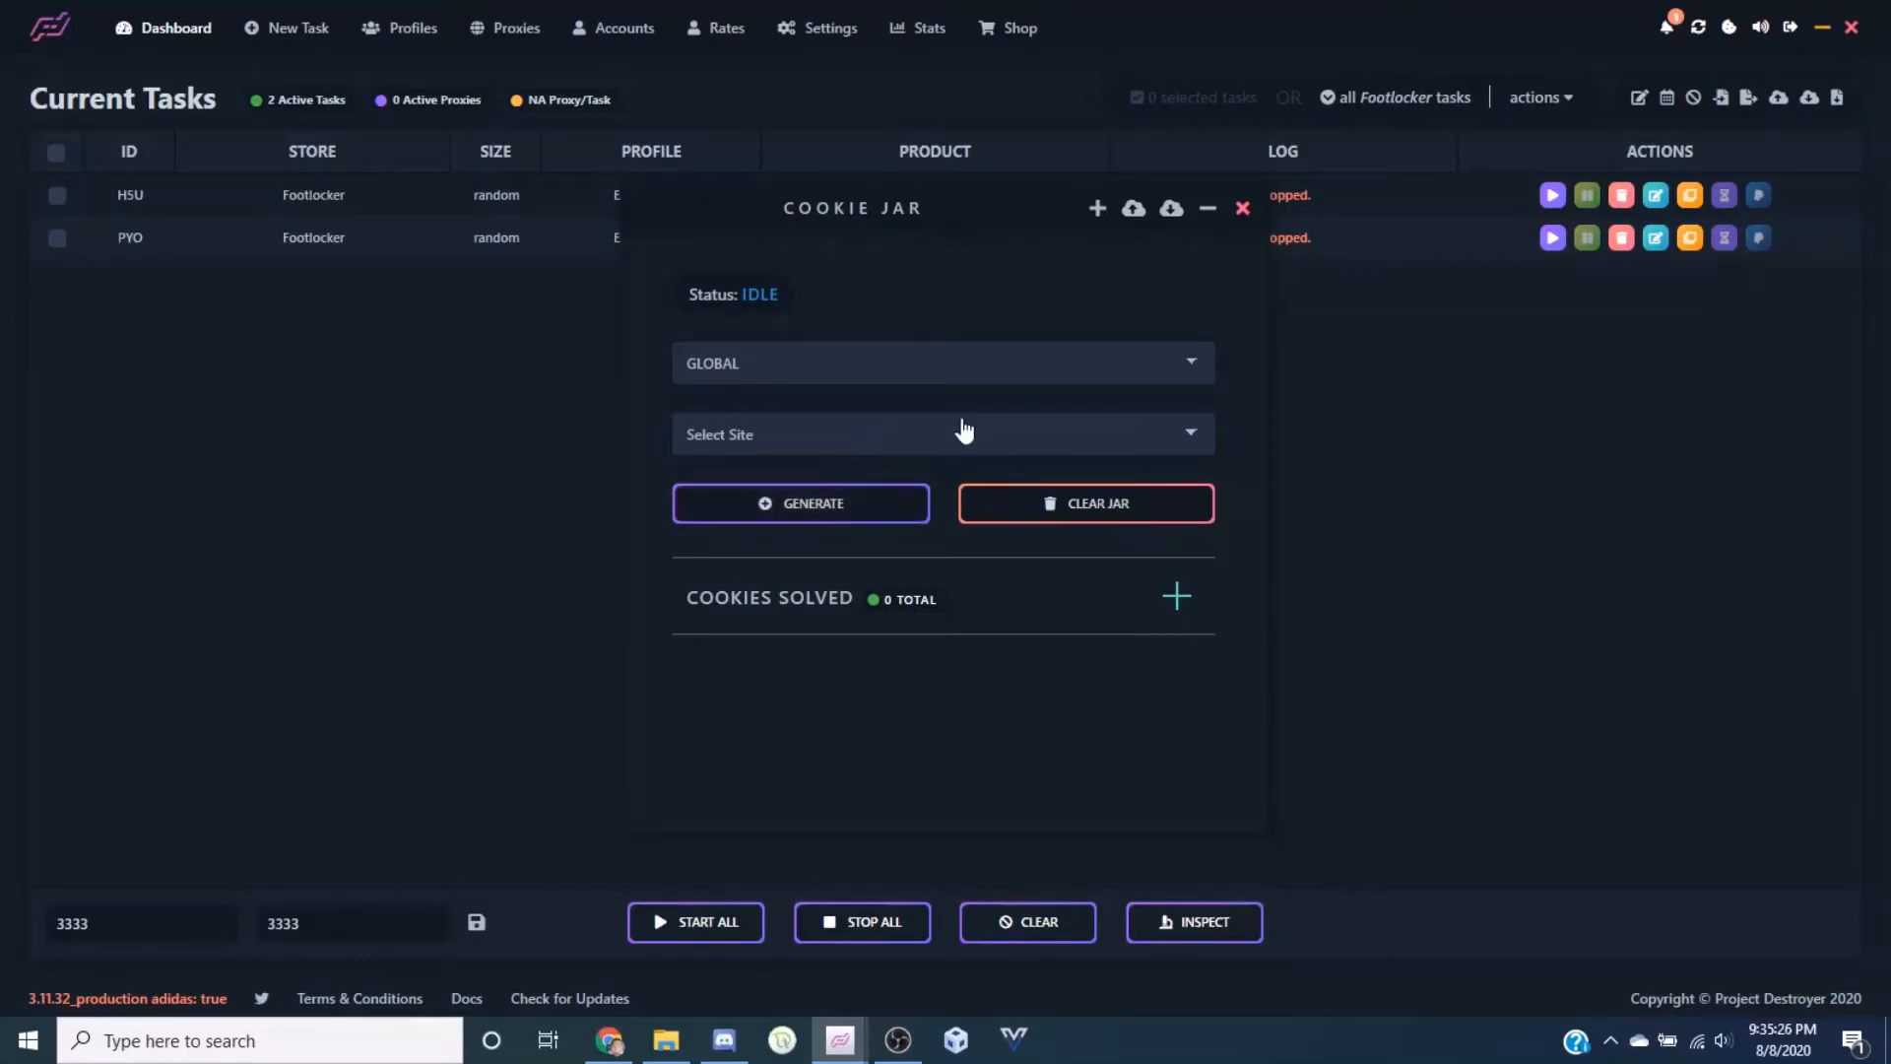
click(978, 378)
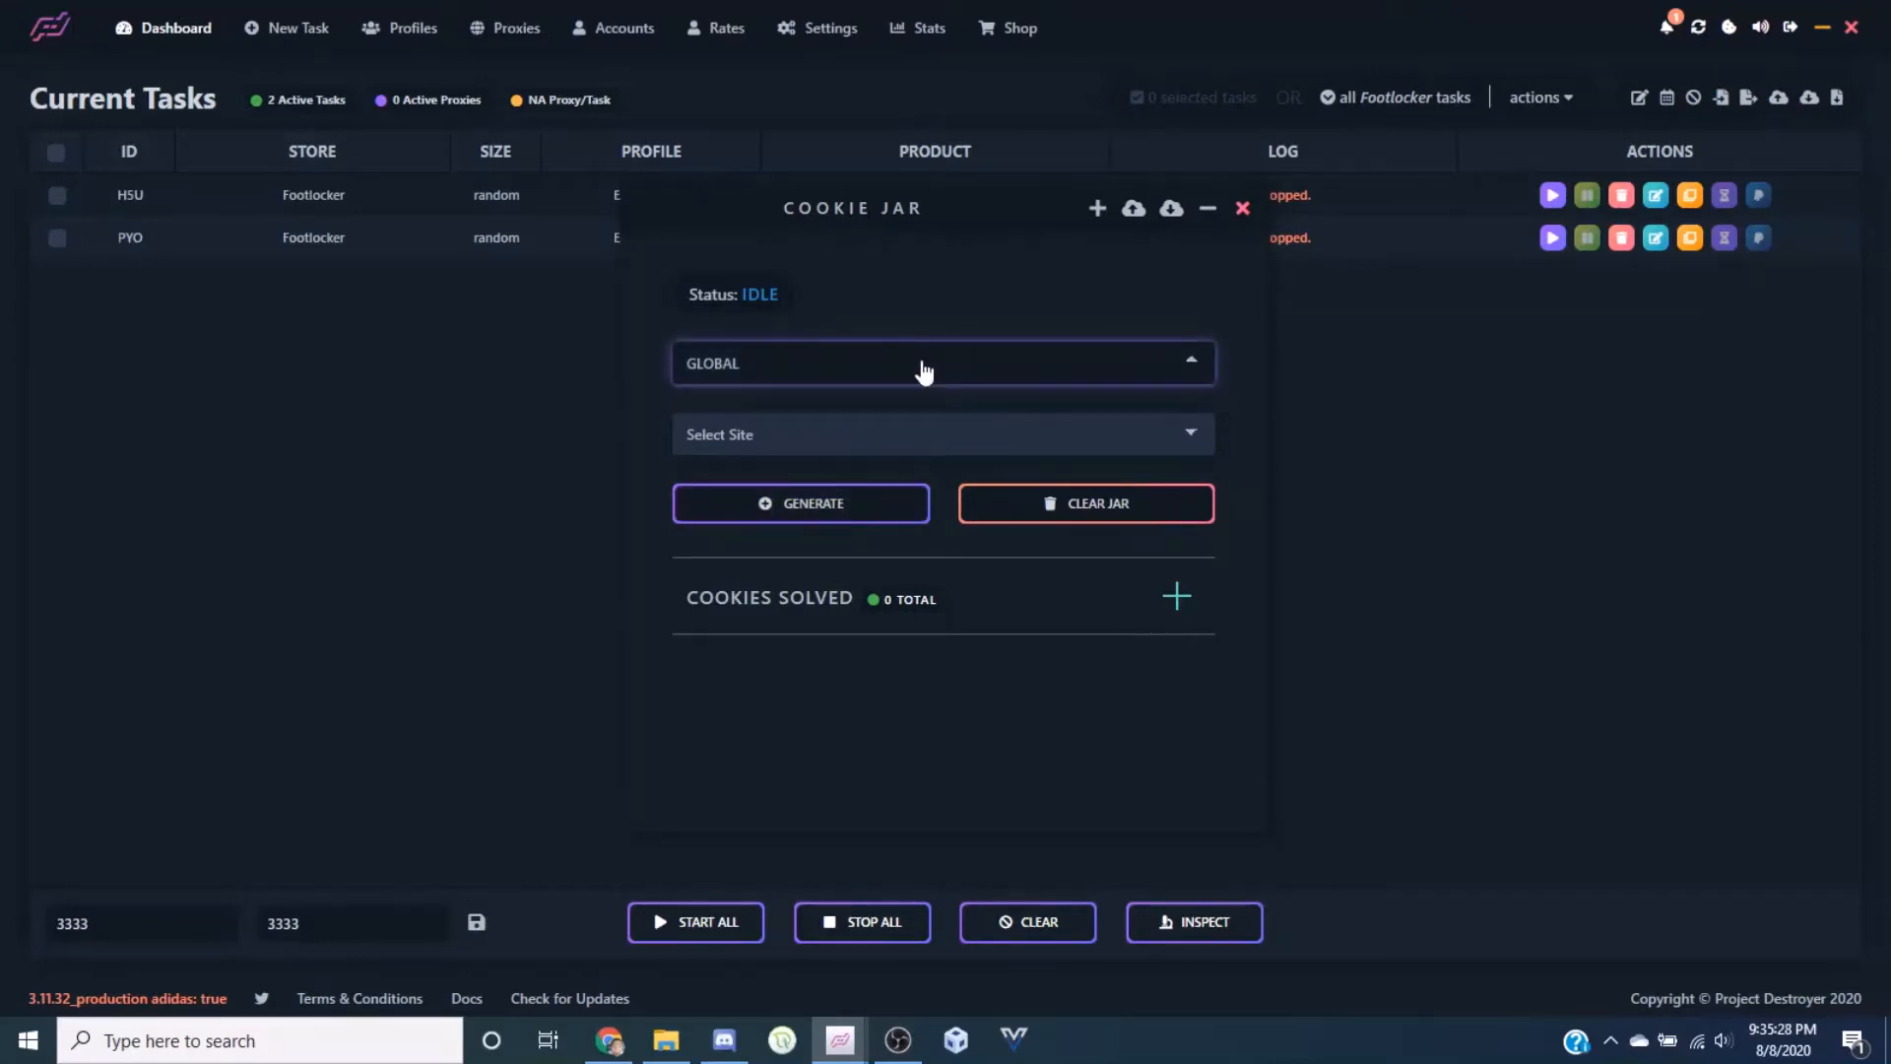
click(903, 445)
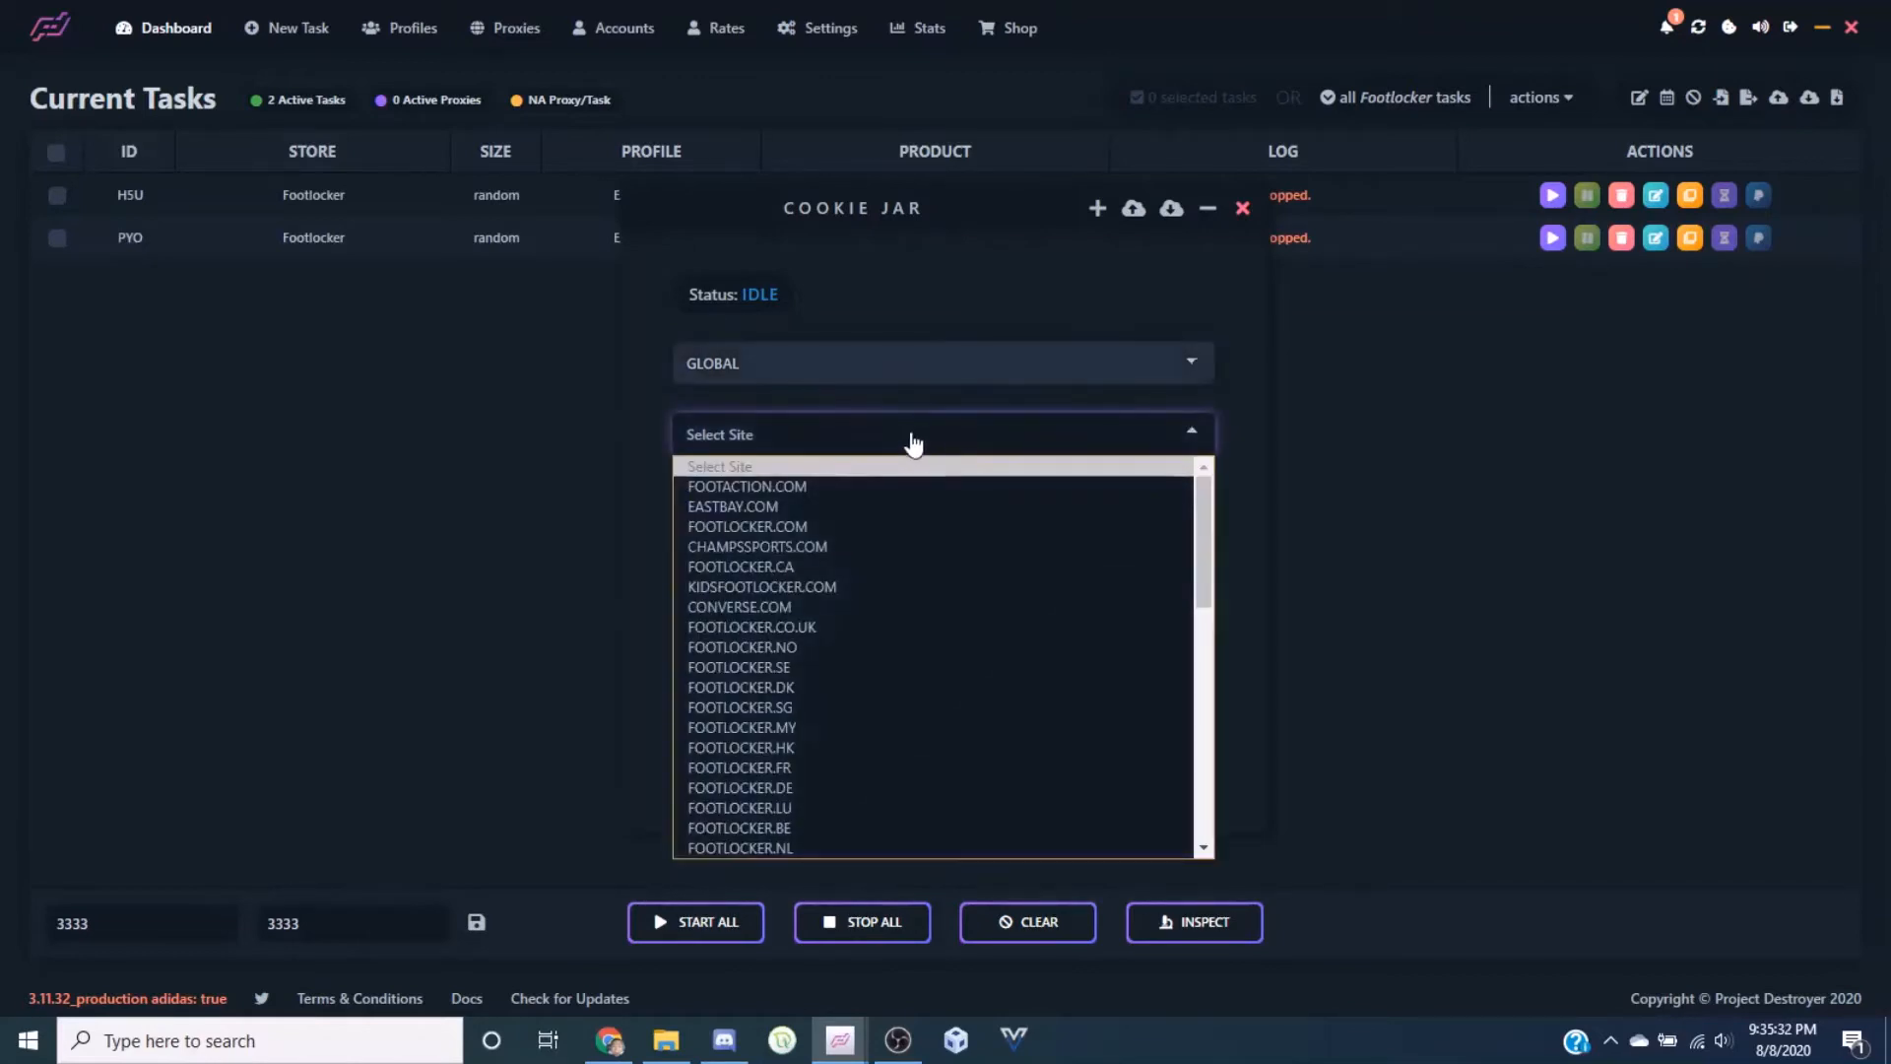
click(815, 520)
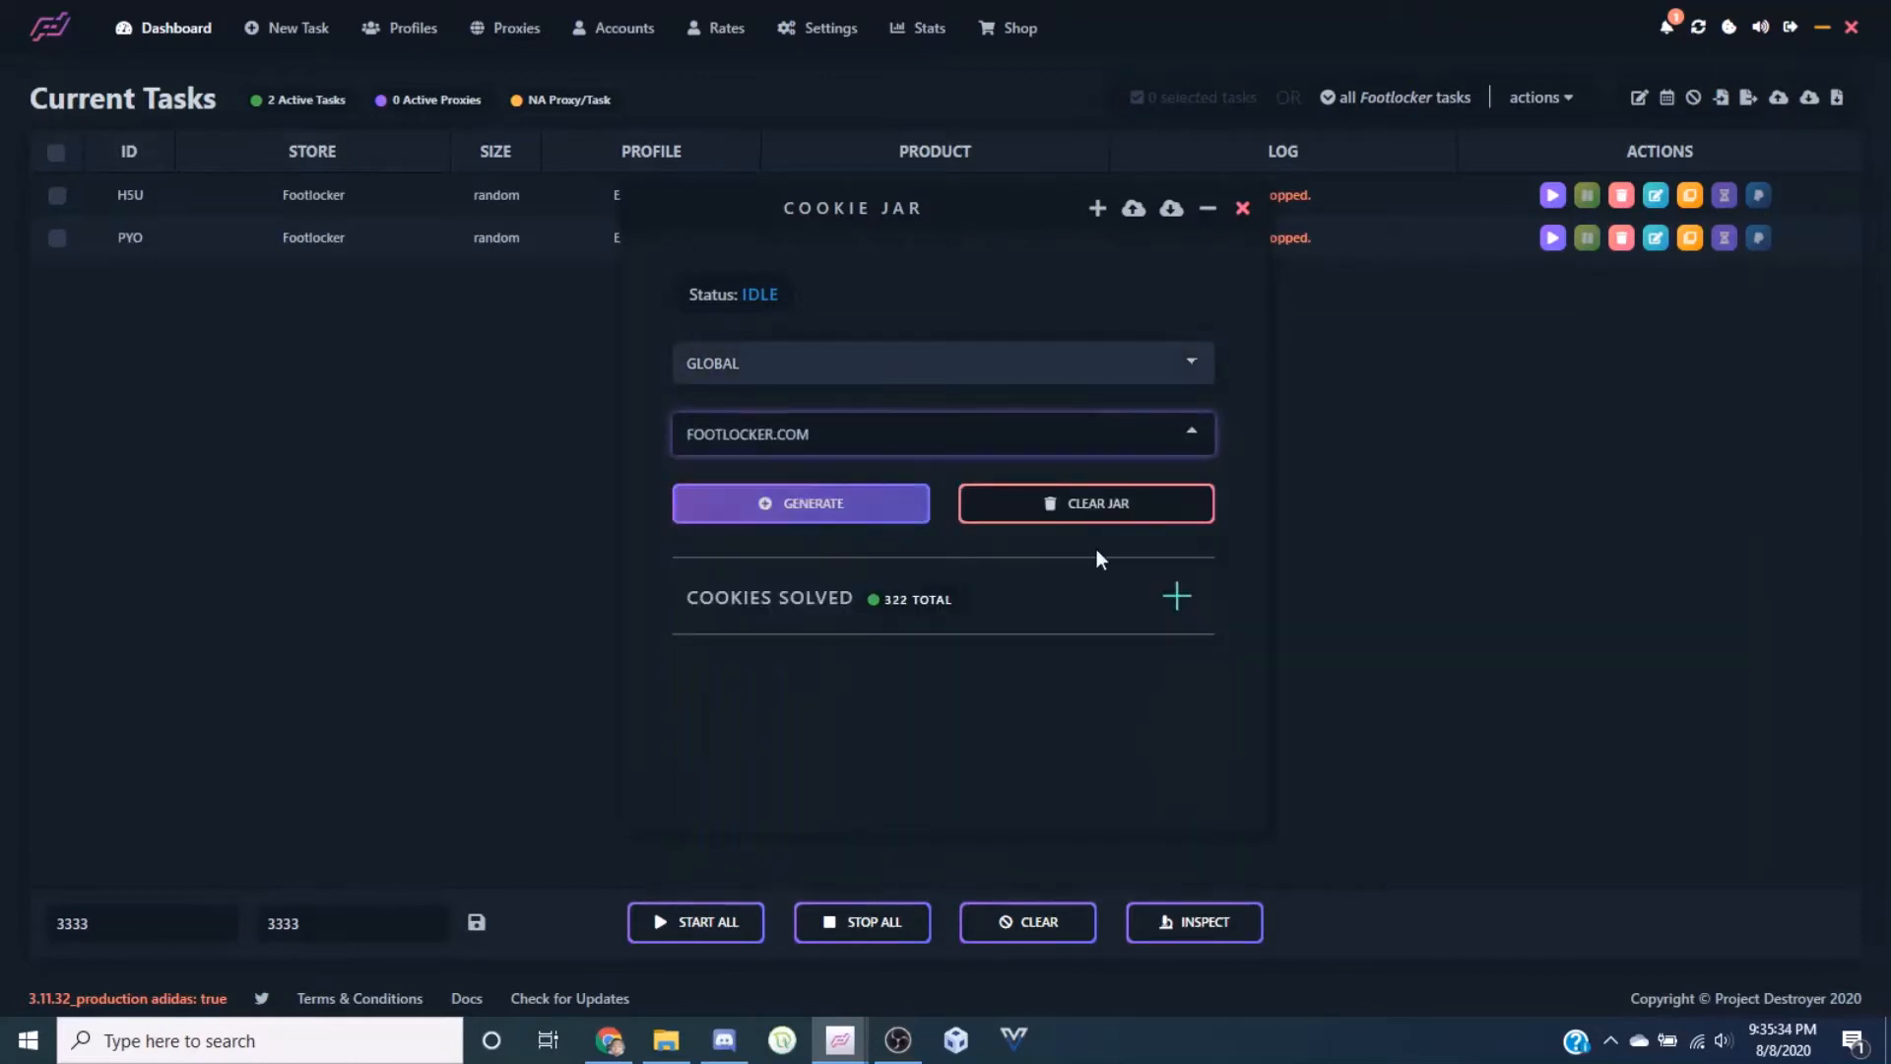
click(859, 508)
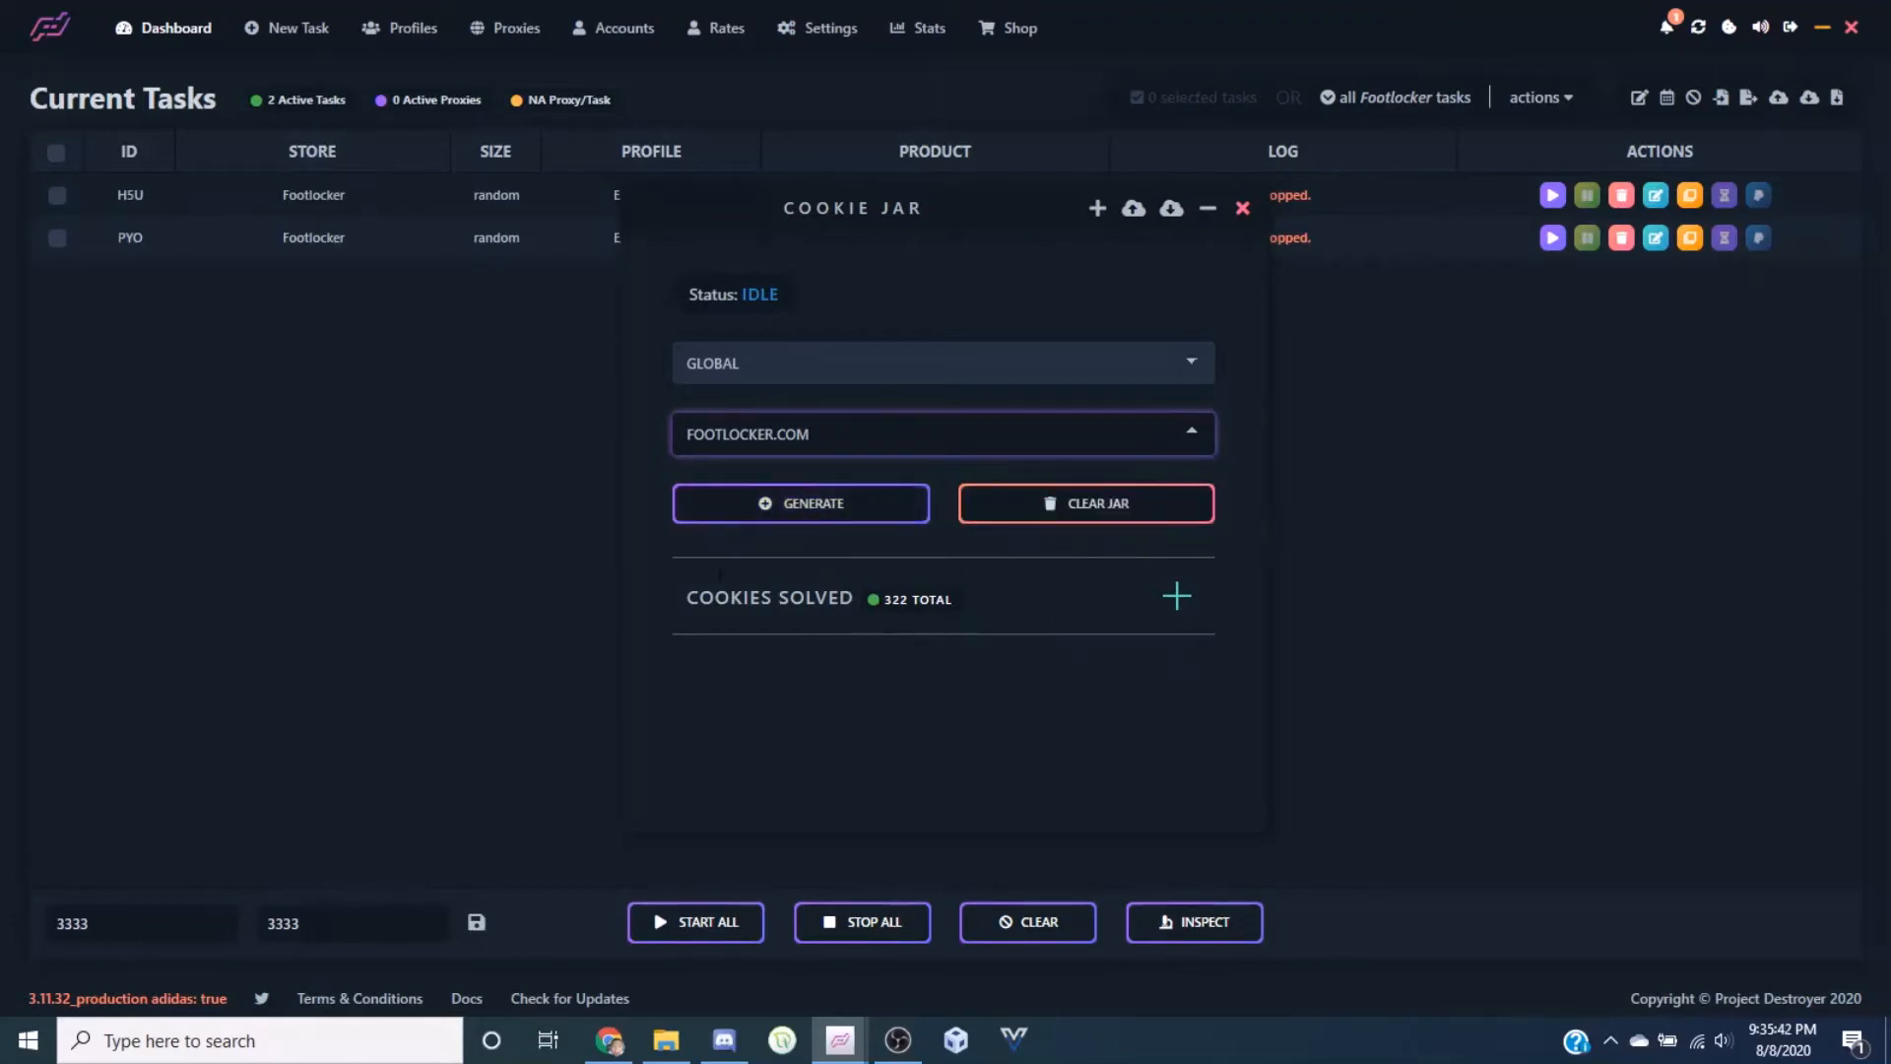
Switch the cookie site to FOOTACTION.COM and review its 1141 solved cookies per website
click(849, 433)
click(802, 513)
click(870, 440)
click(860, 537)
click(870, 448)
click(838, 486)
click(1176, 599)
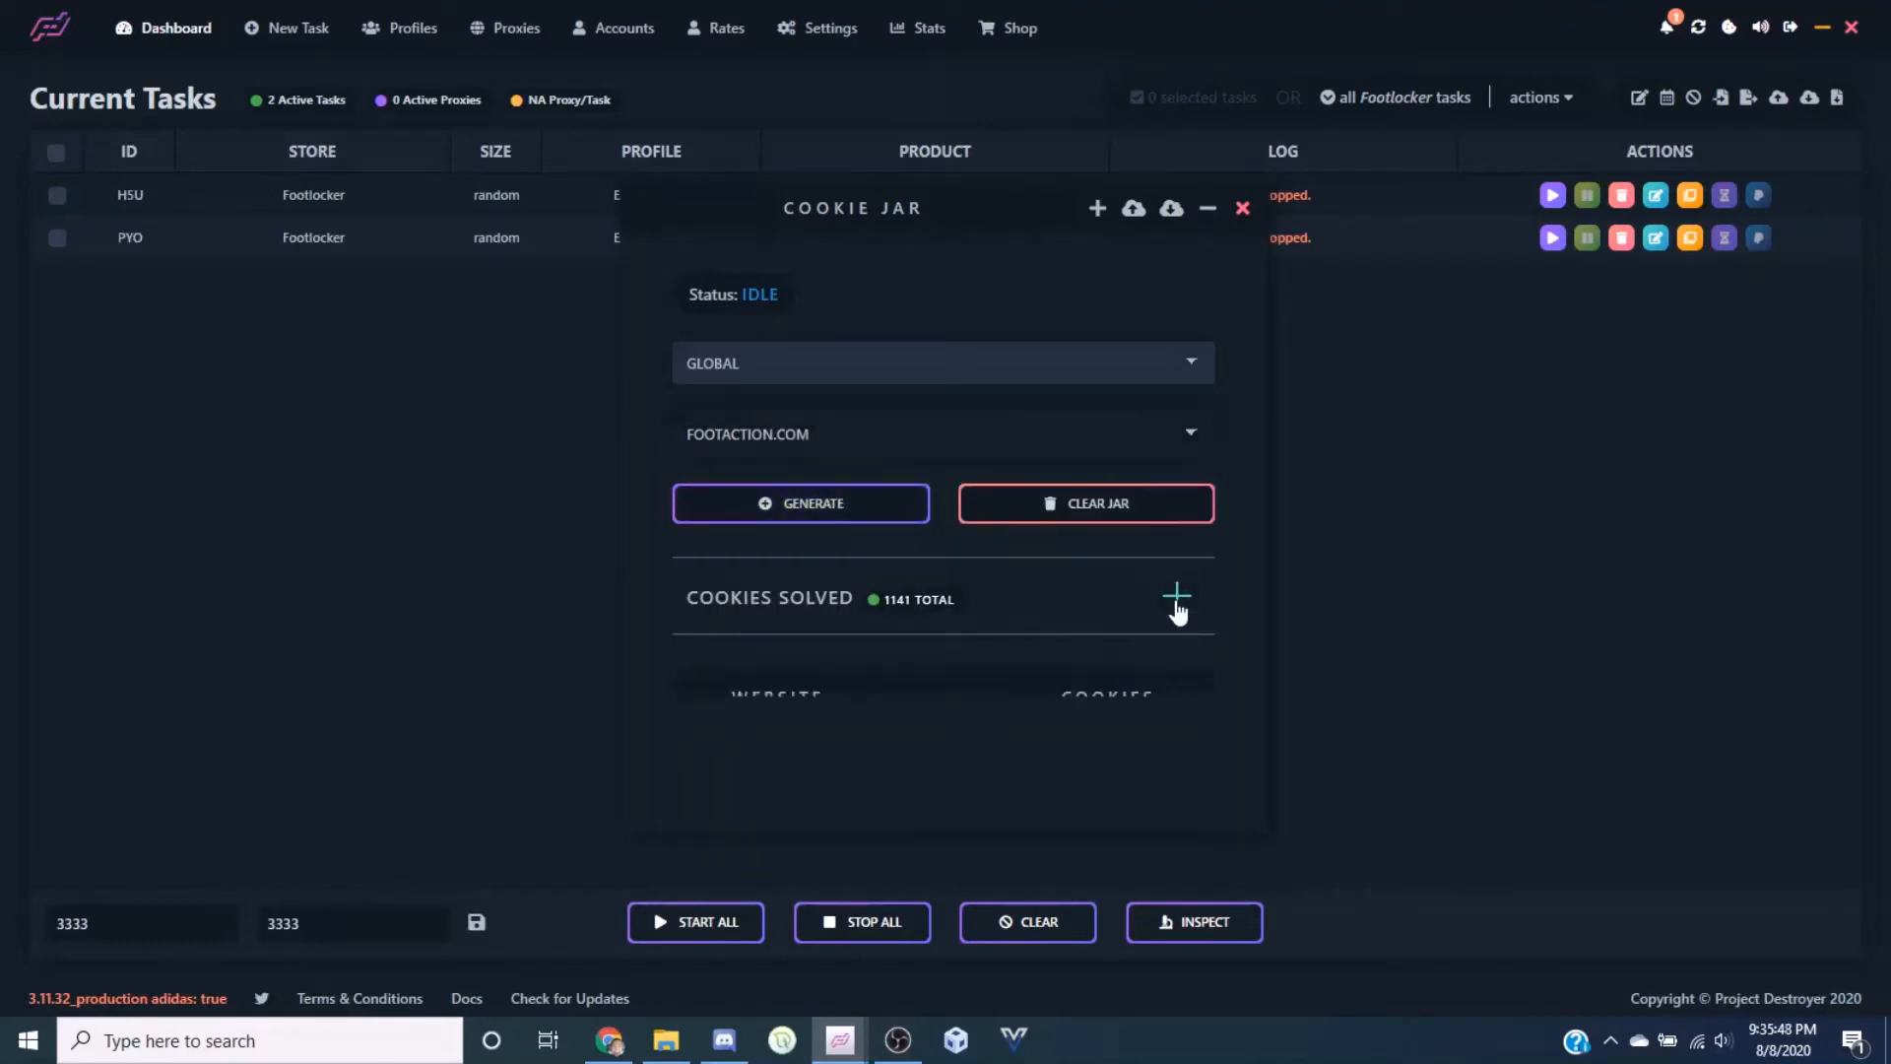
scroll(953, 717, down, 15)
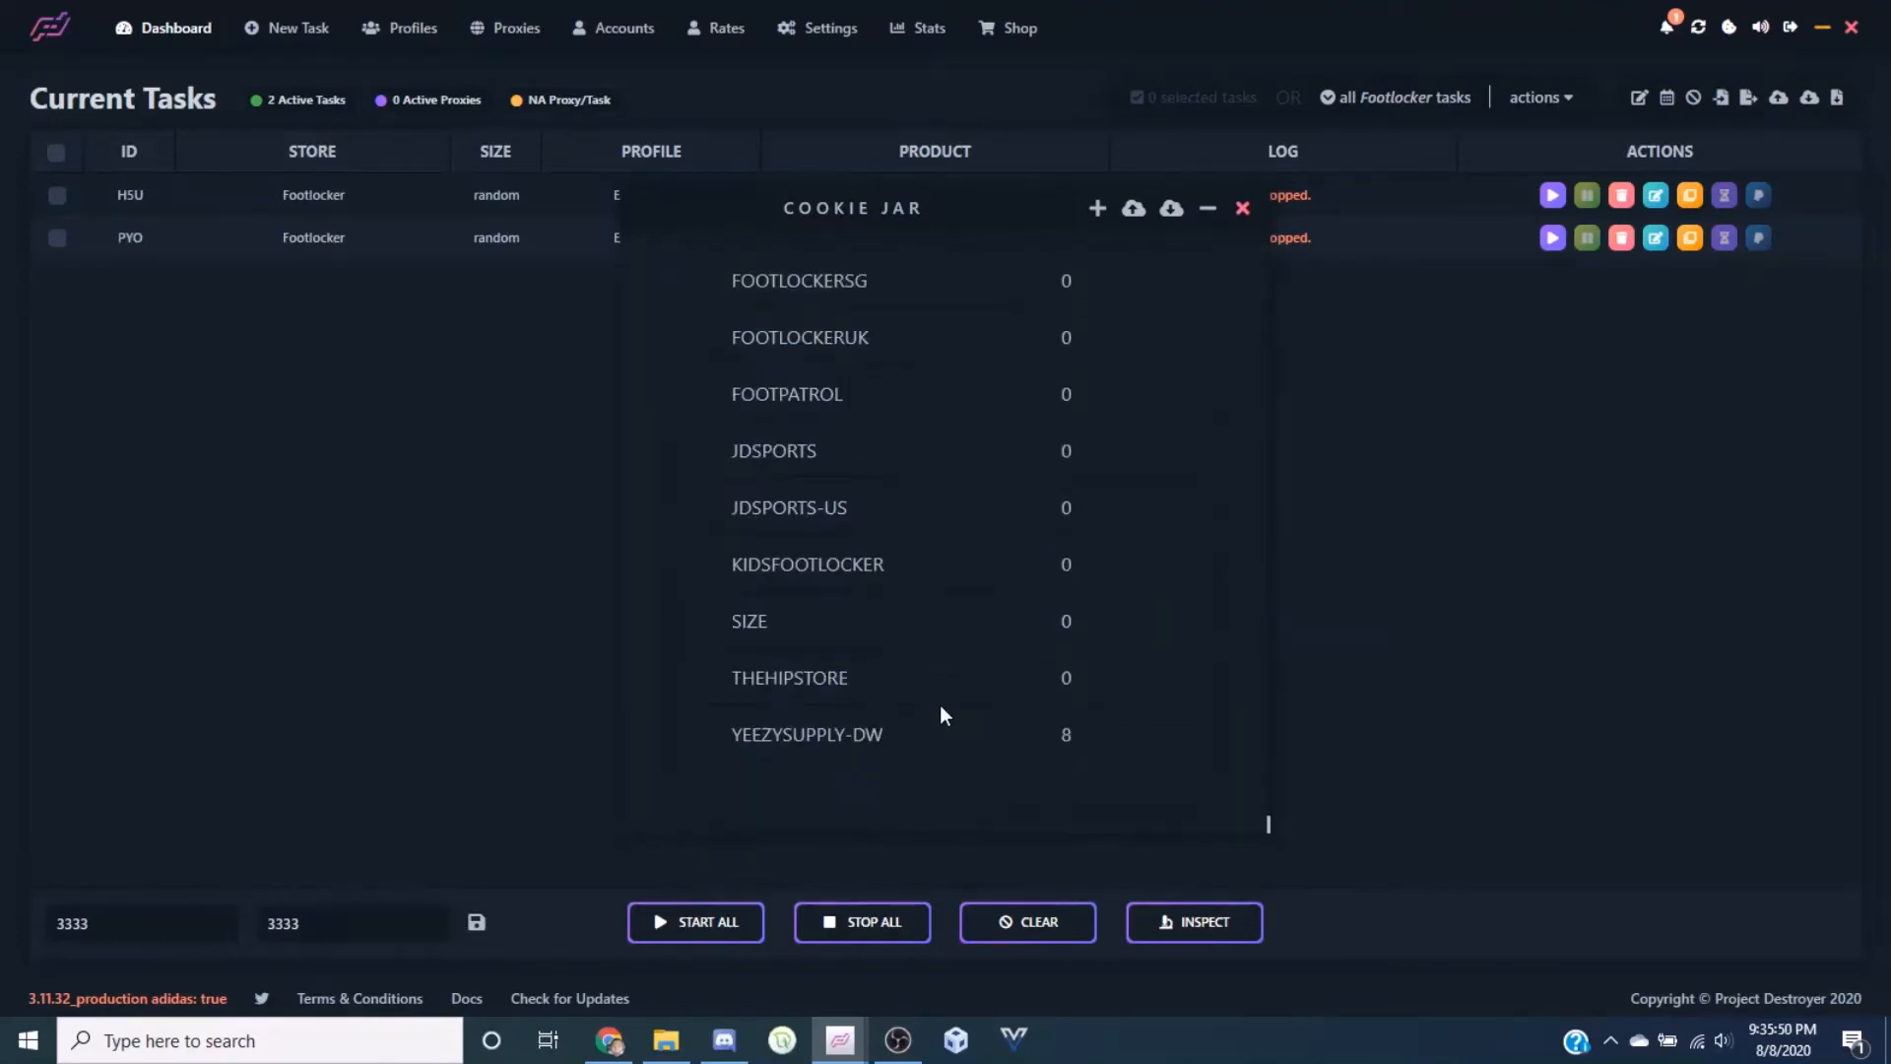
scroll(941, 717, up, 15)
scroll(964, 682, up, 1)
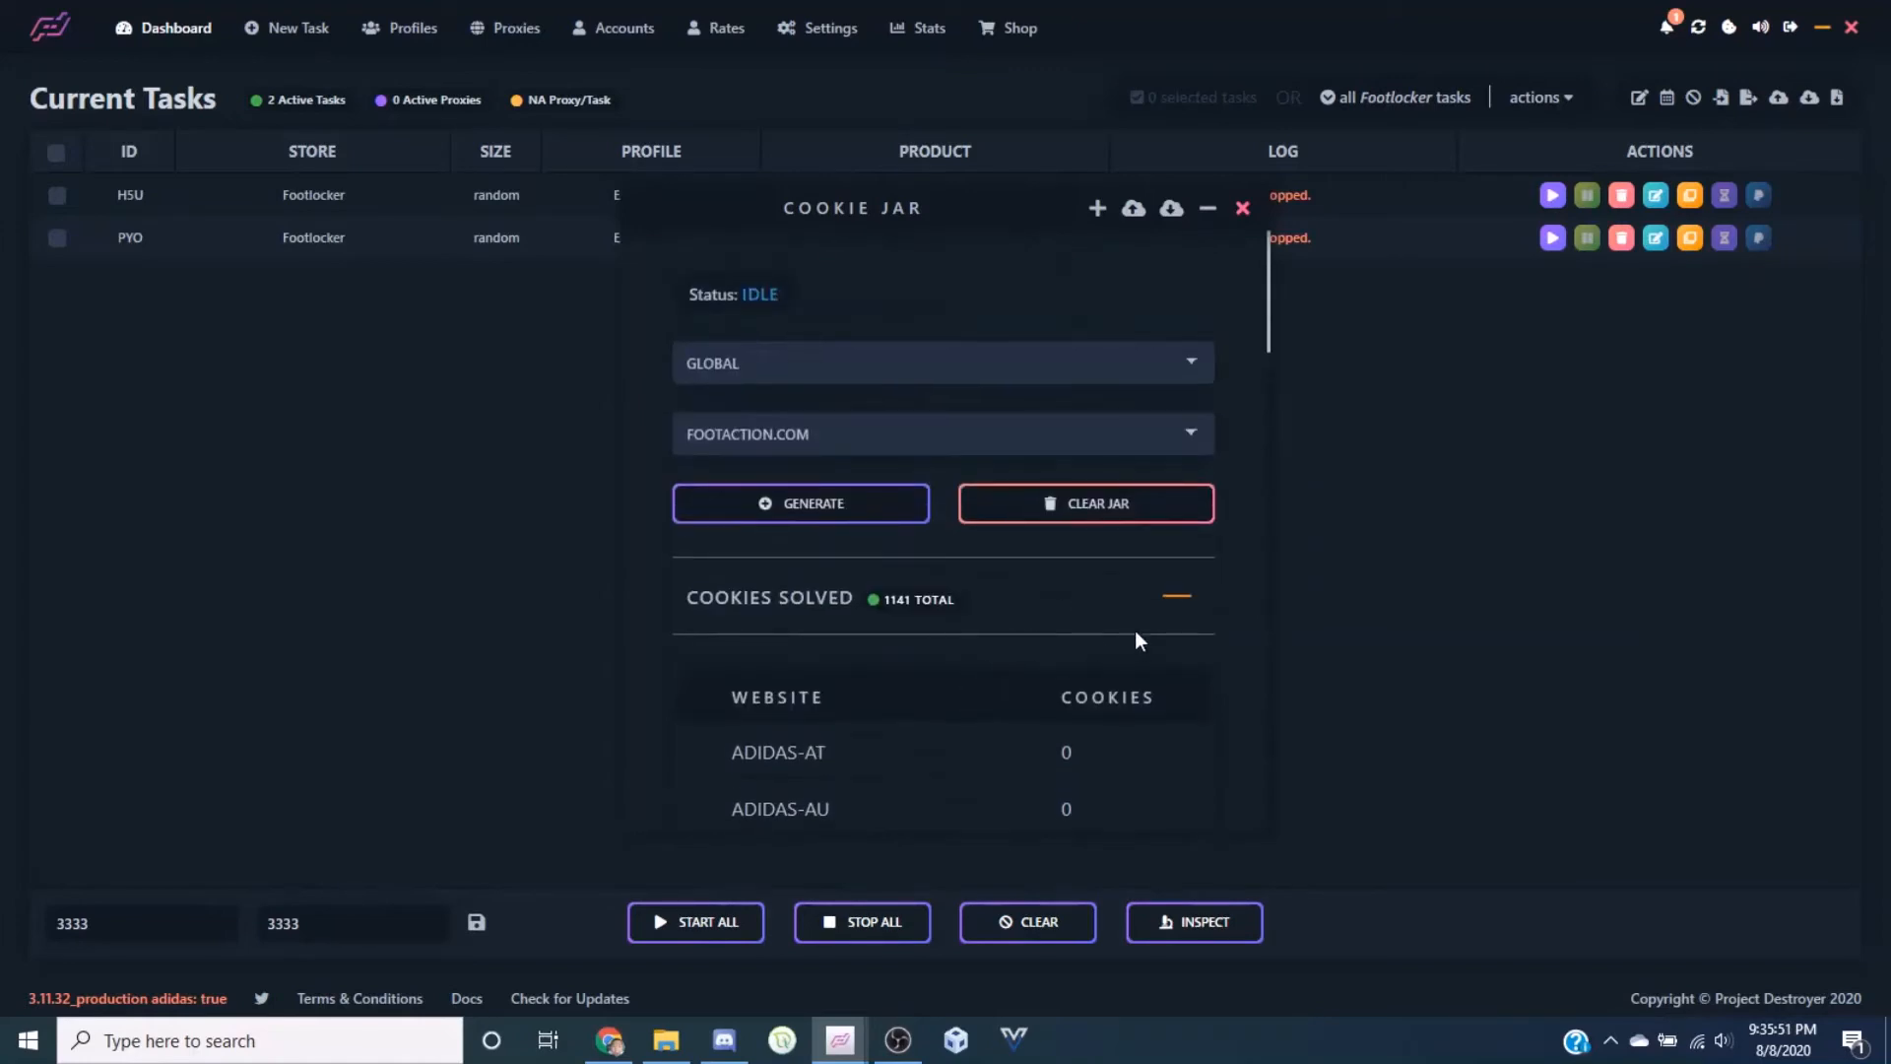
click(1174, 599)
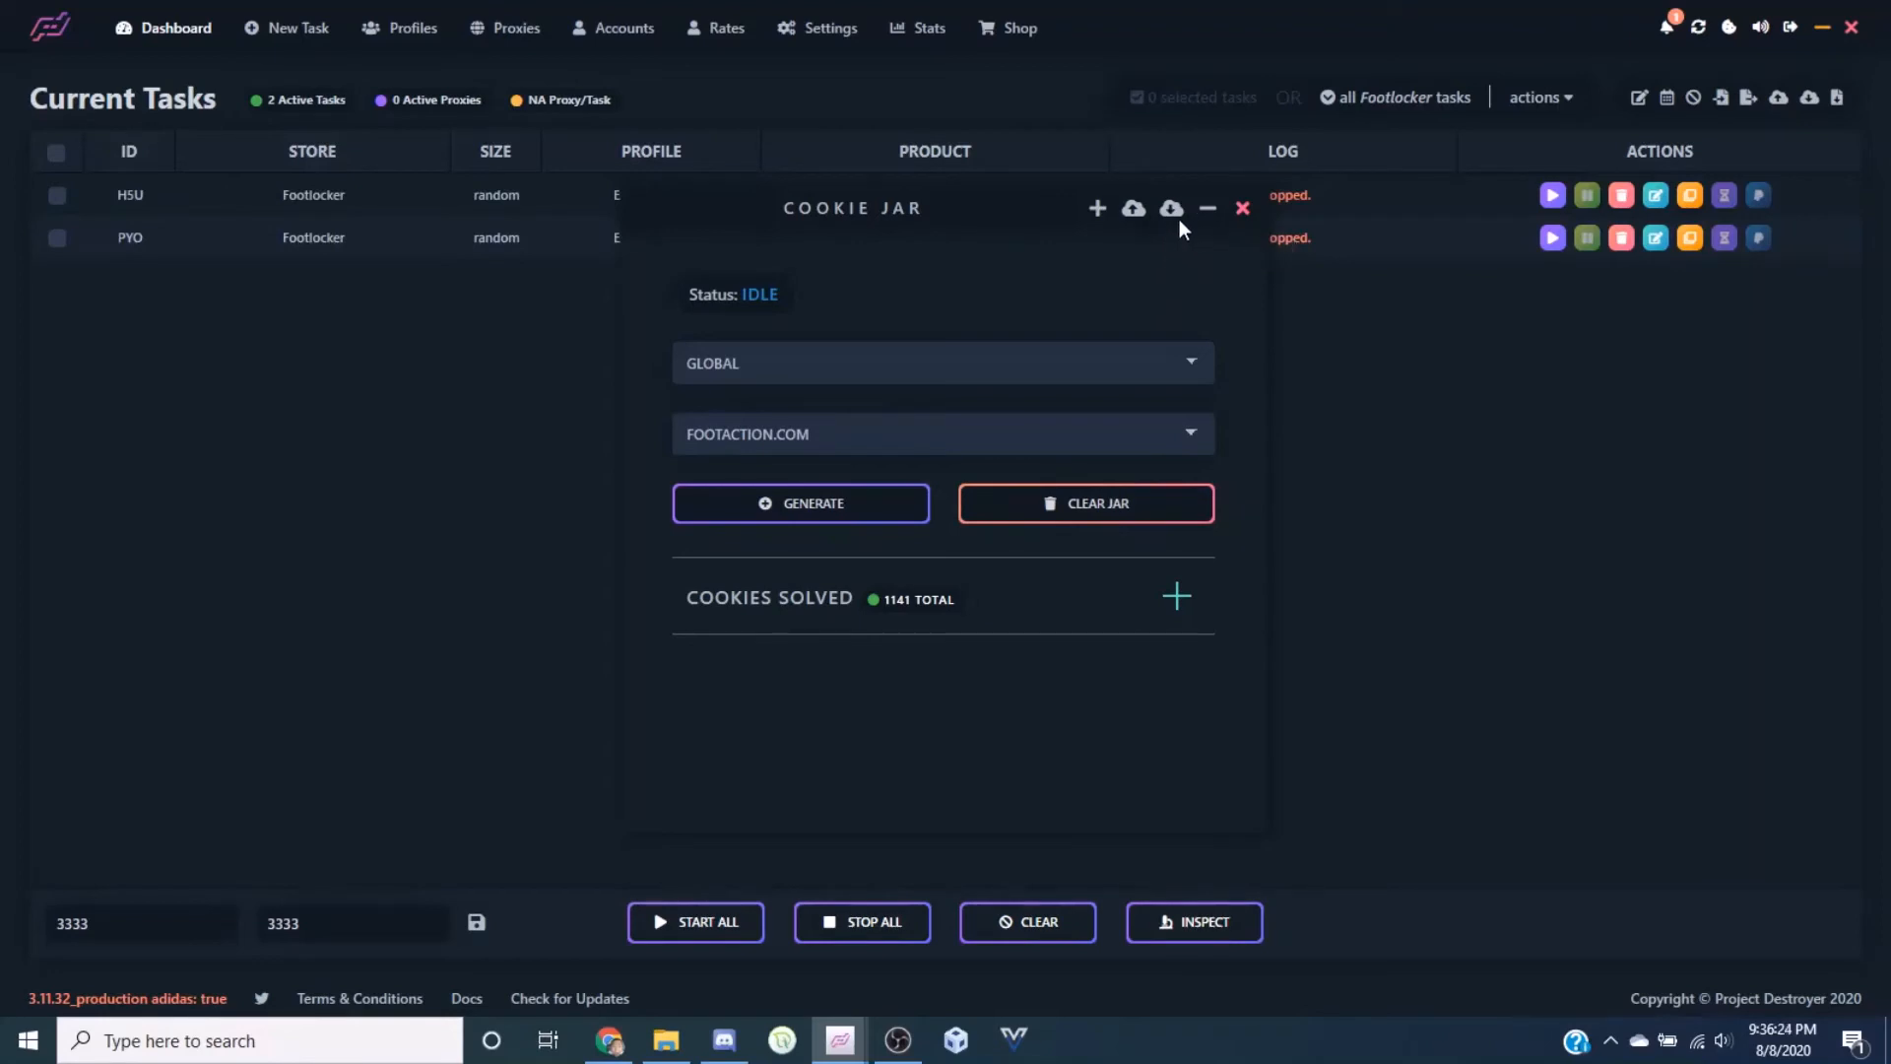
Close the Cookie Jar and toggle the app's sound from the top bar
click(1242, 208)
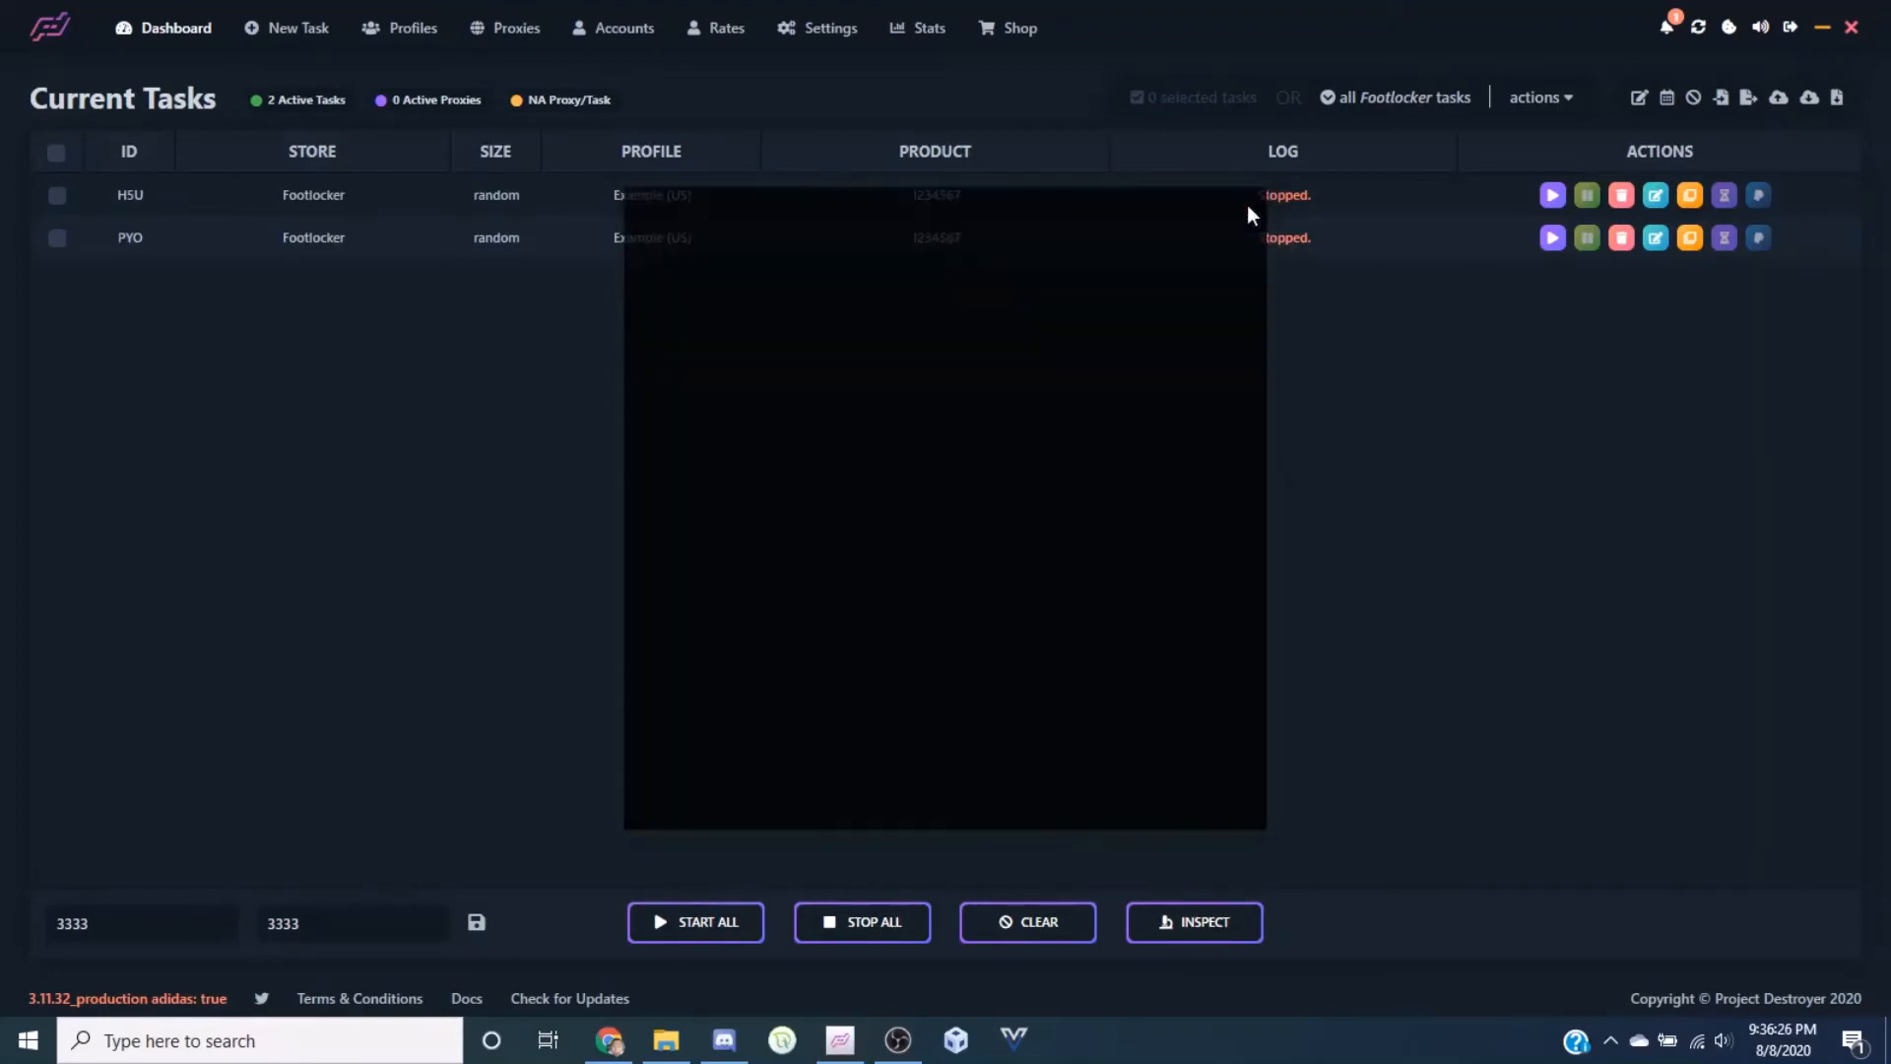
click(1758, 28)
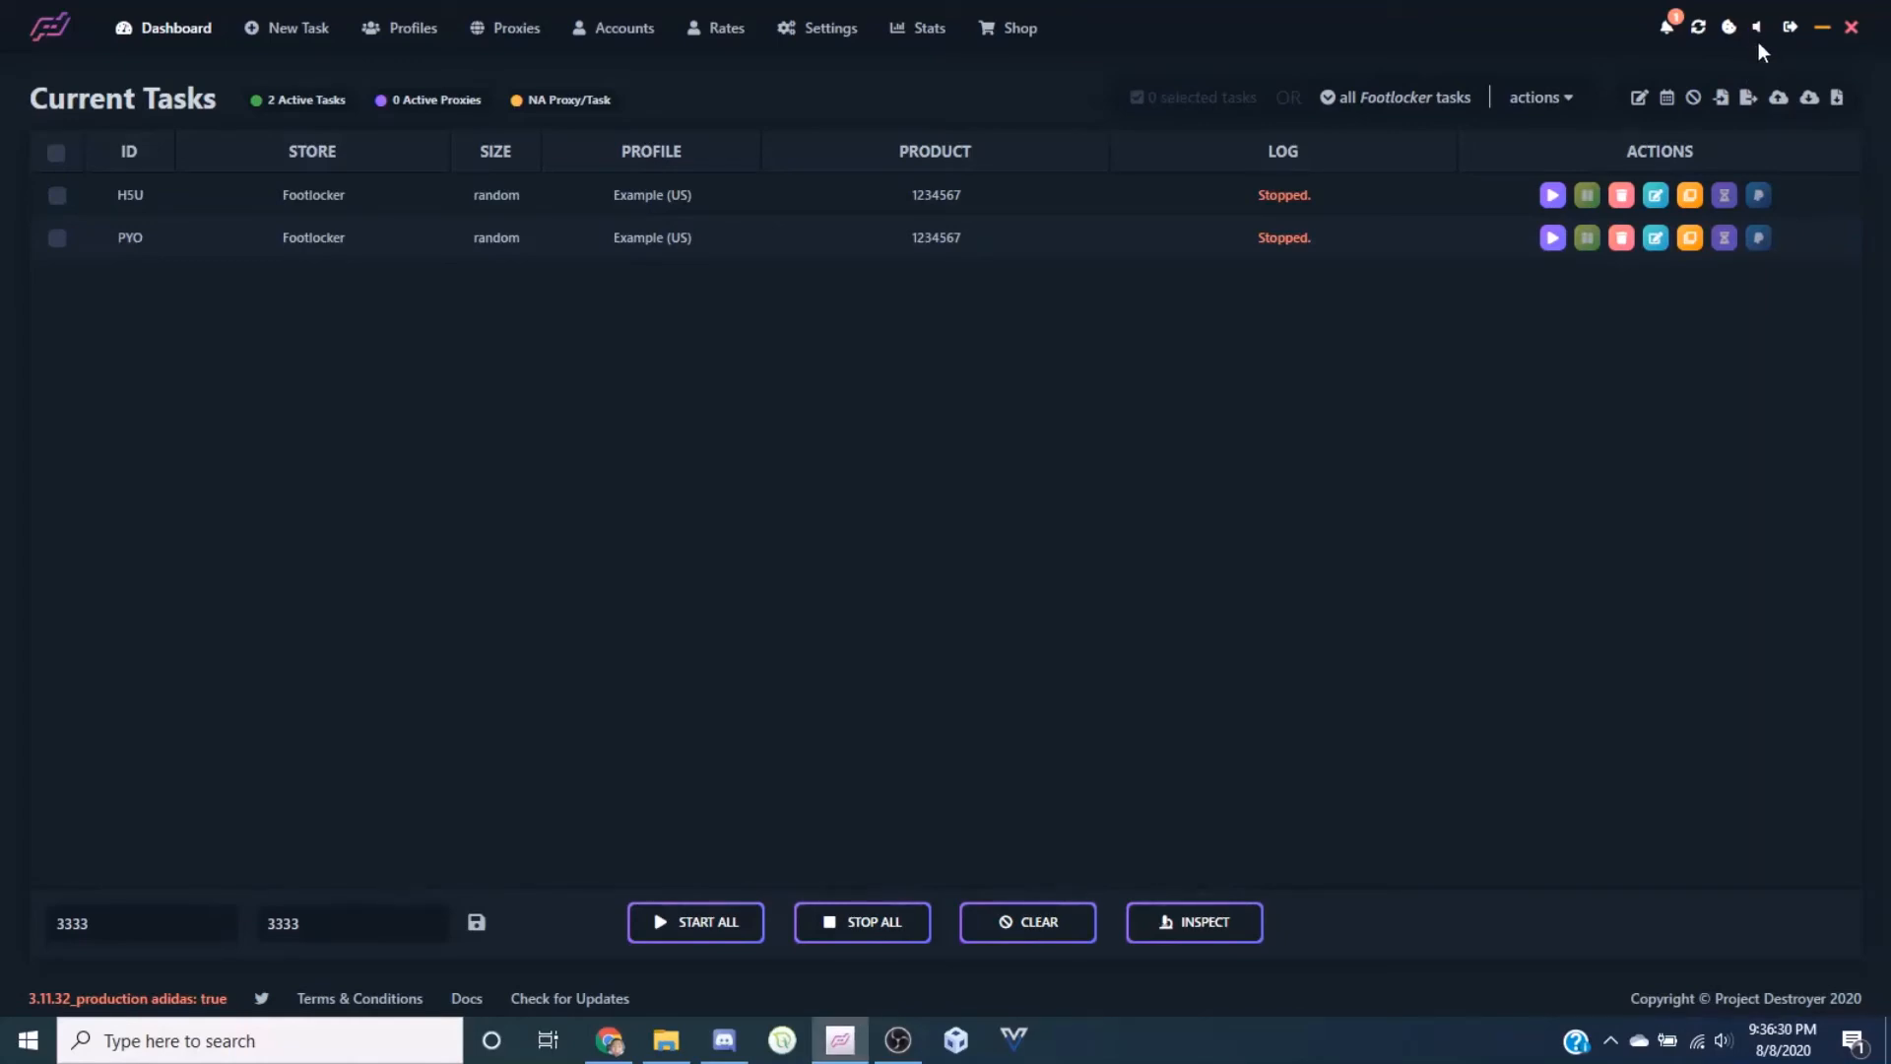